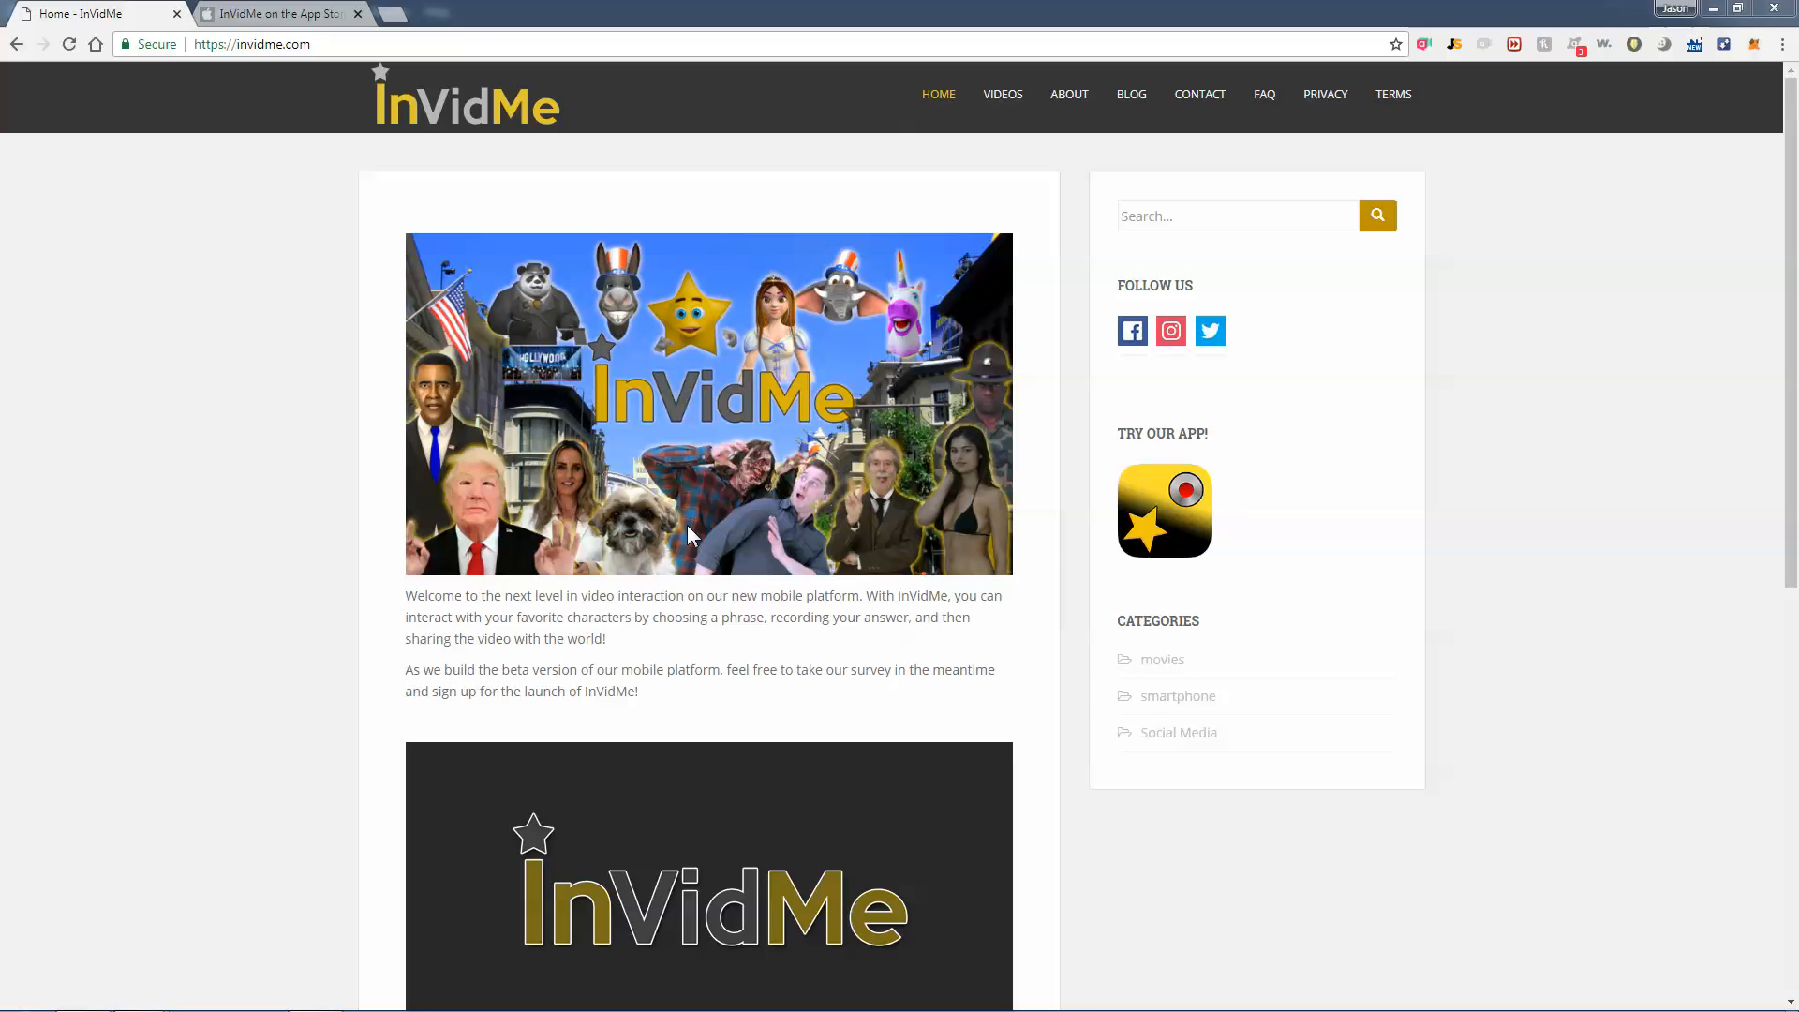
# Look over the InVidMe App Store page and browse through its iPhone screenshots.
pyautogui.click(300, 13)
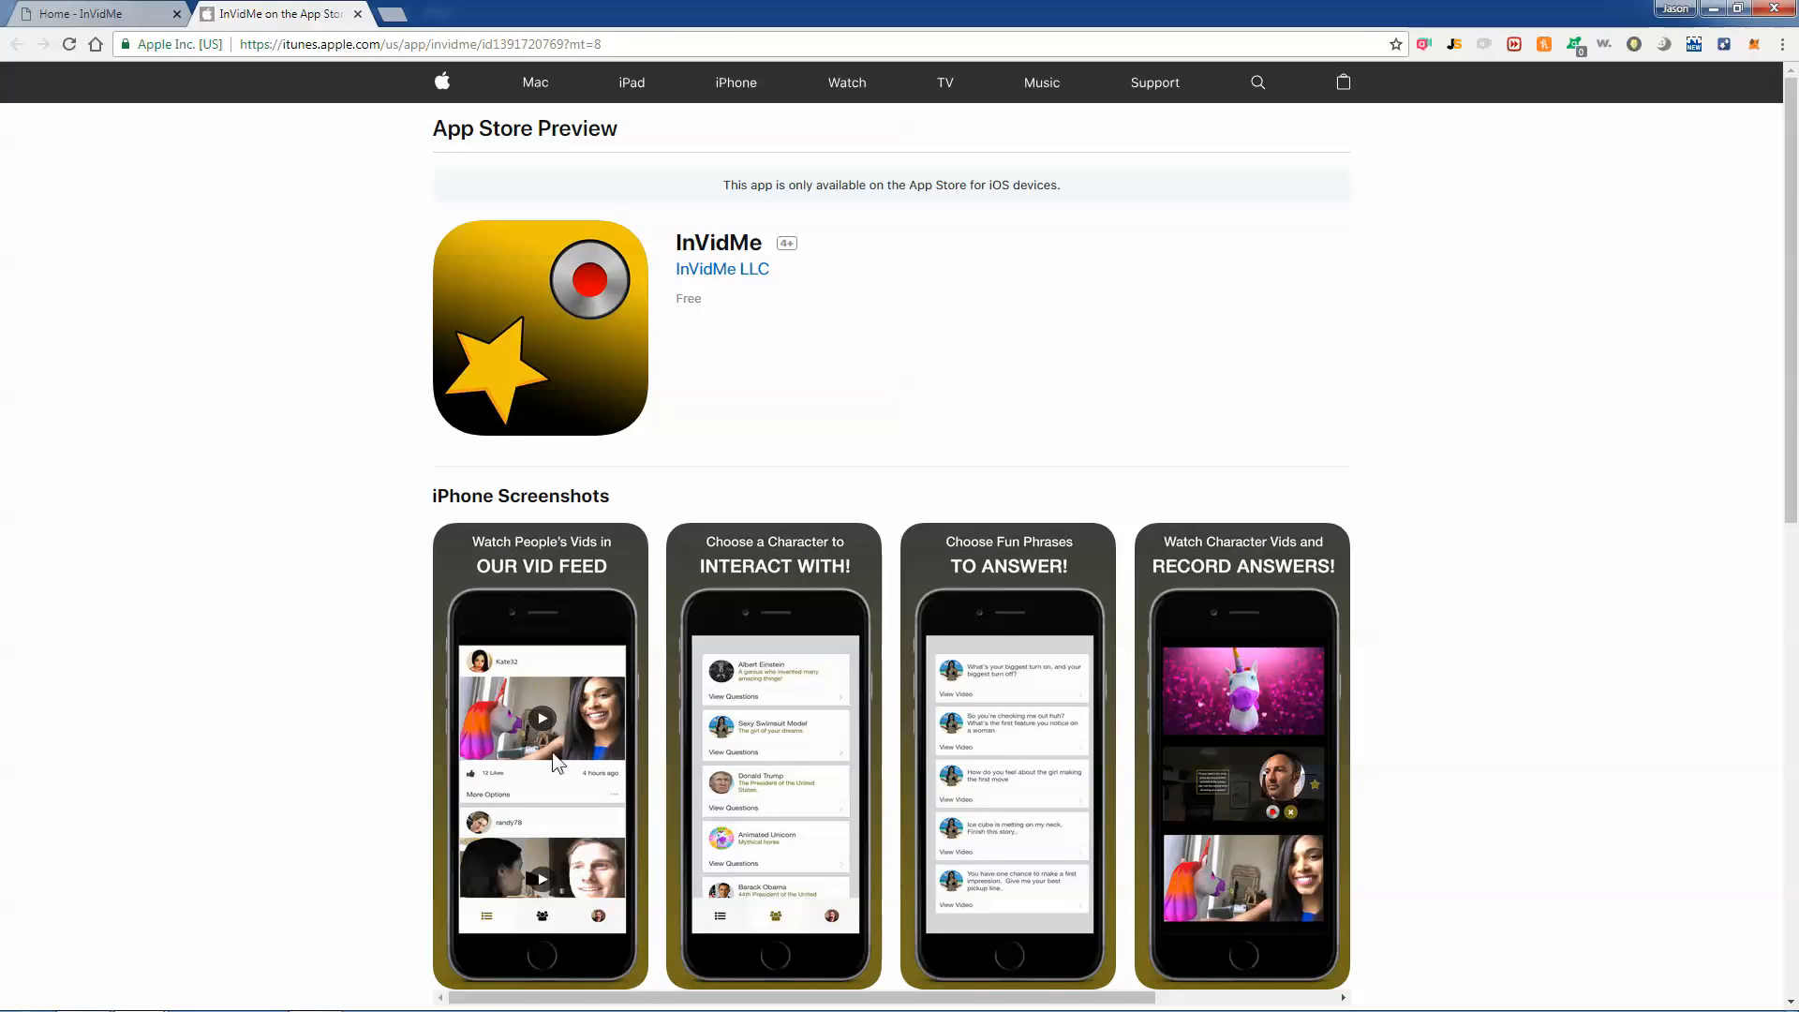
pyautogui.scroll(-1, 563, 646)
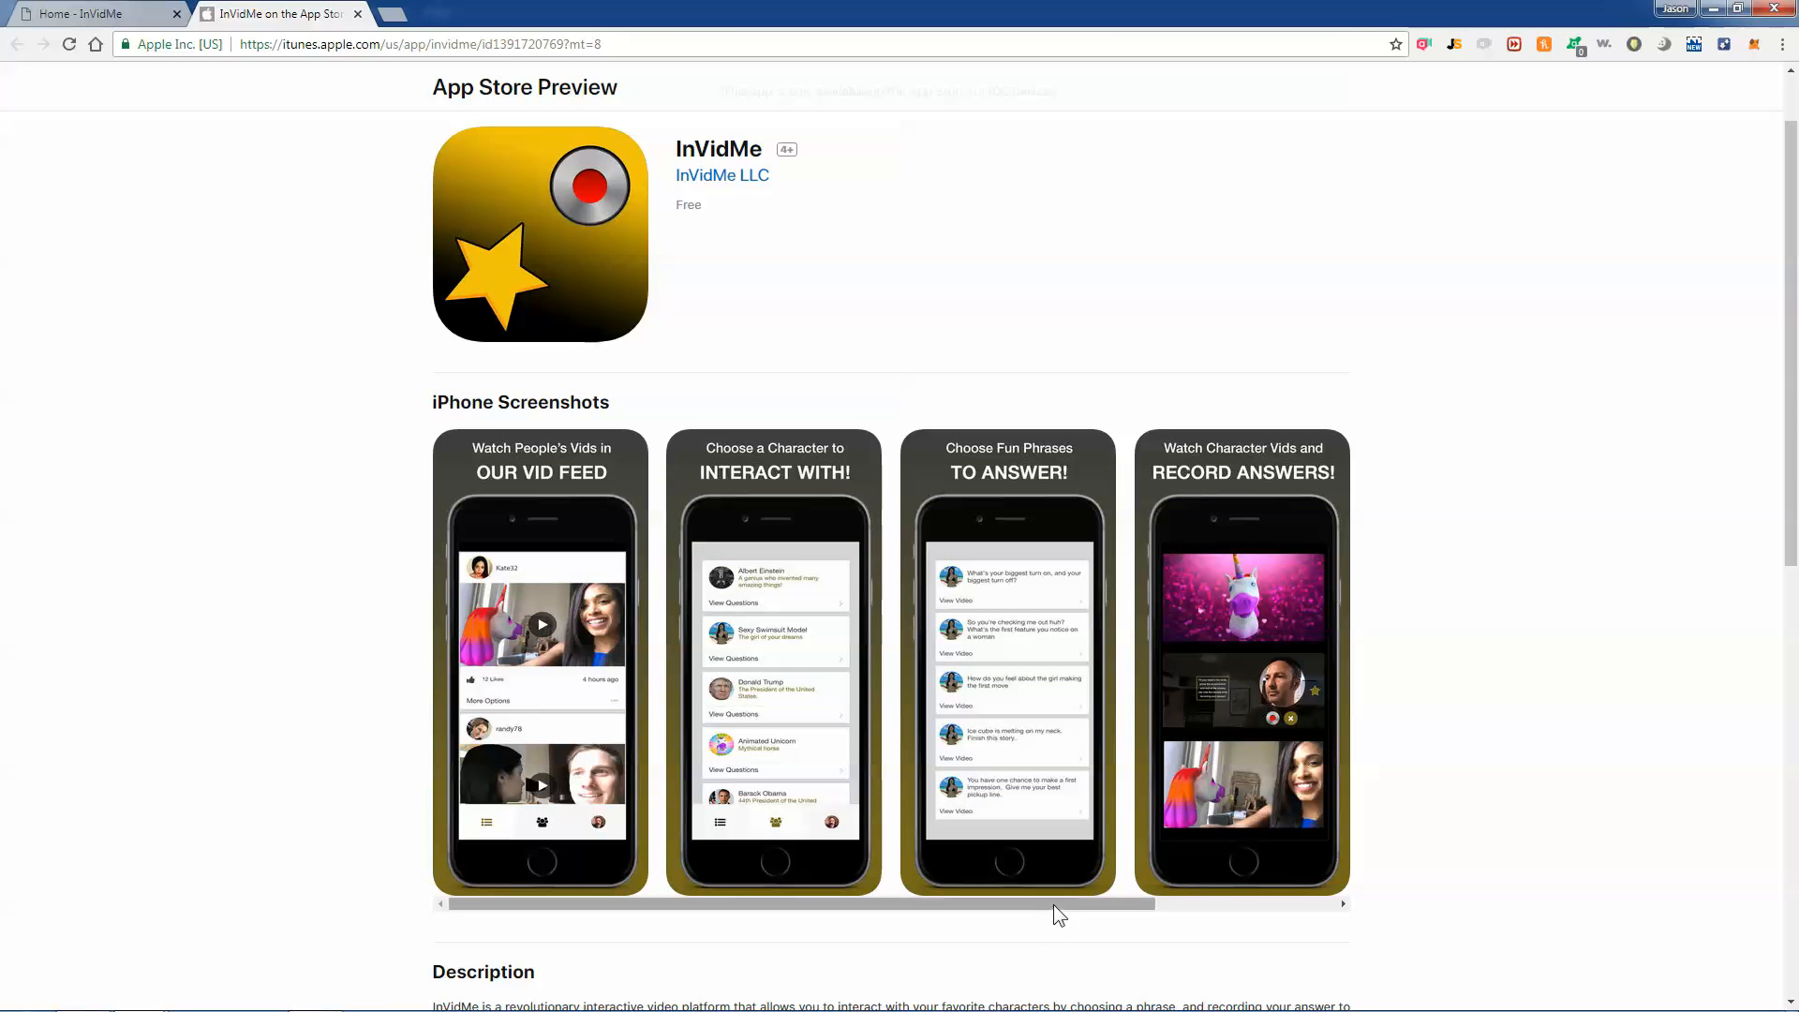
pyautogui.moveTo(1053, 903); pyautogui.dragTo(1285, 890)
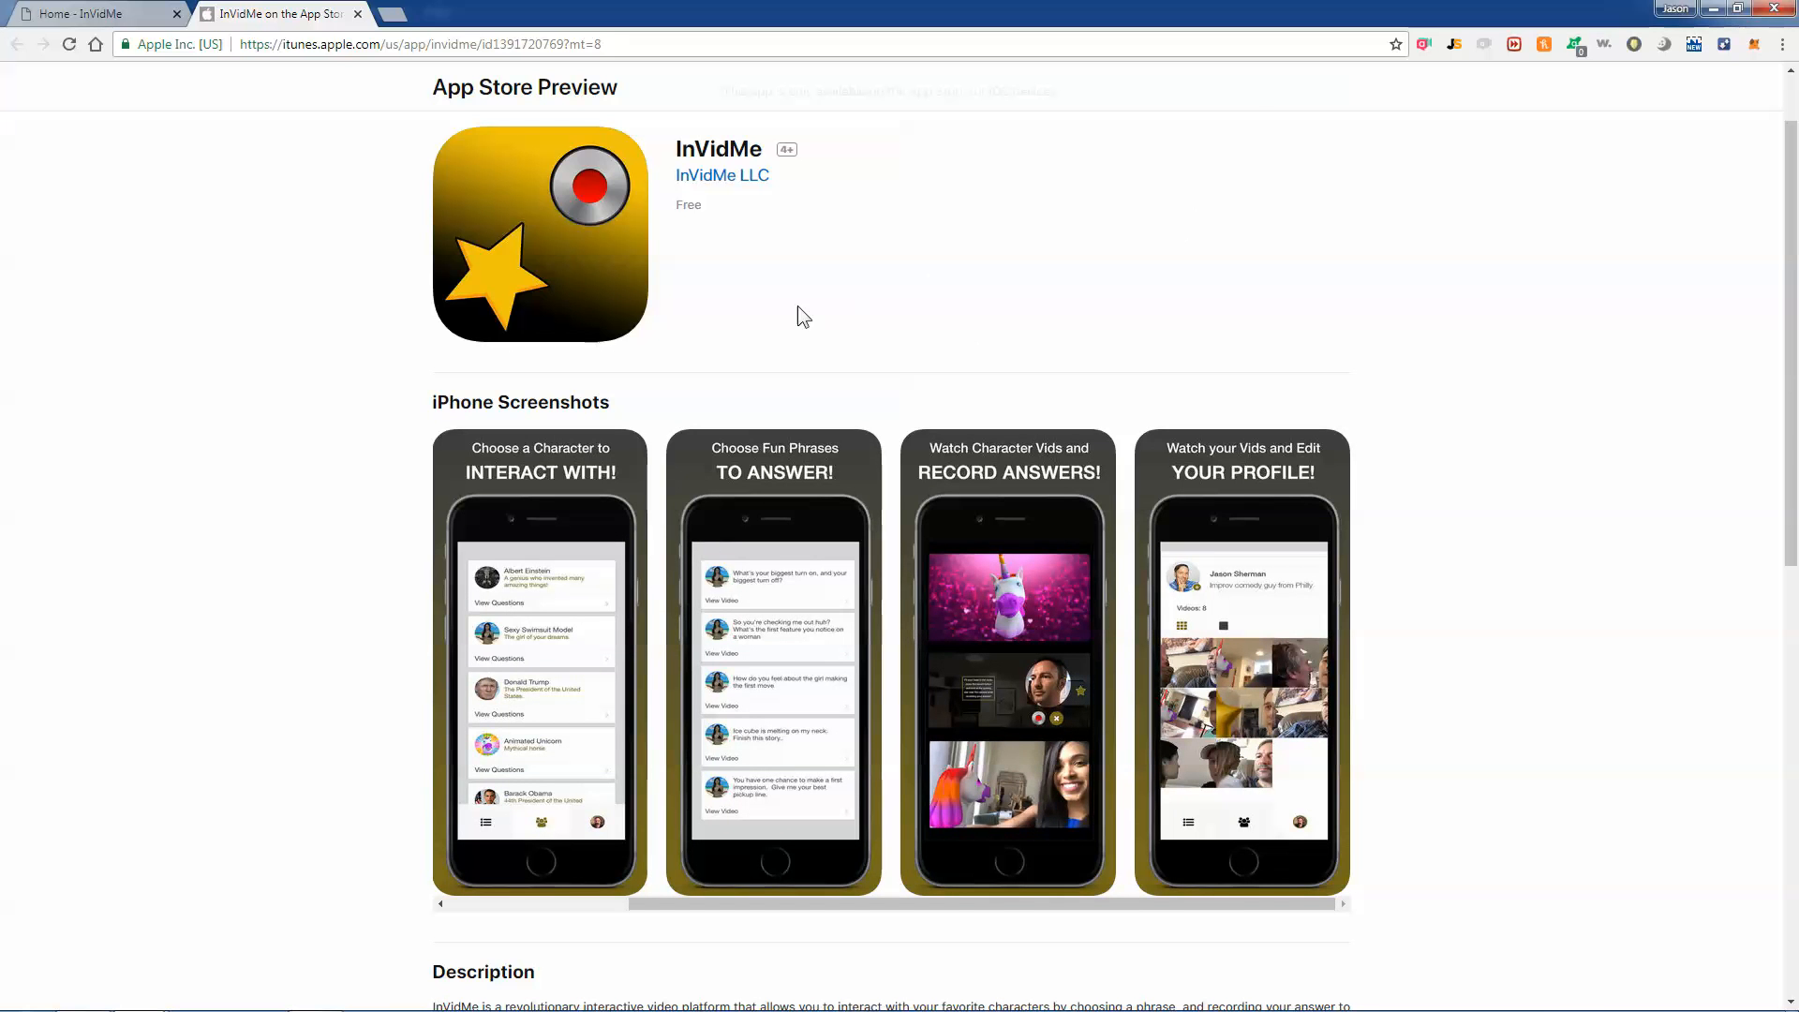
# Switch to Photoshop and open the 5W5A3029 photo from the actors folder.
pyautogui.click(1712, 8)
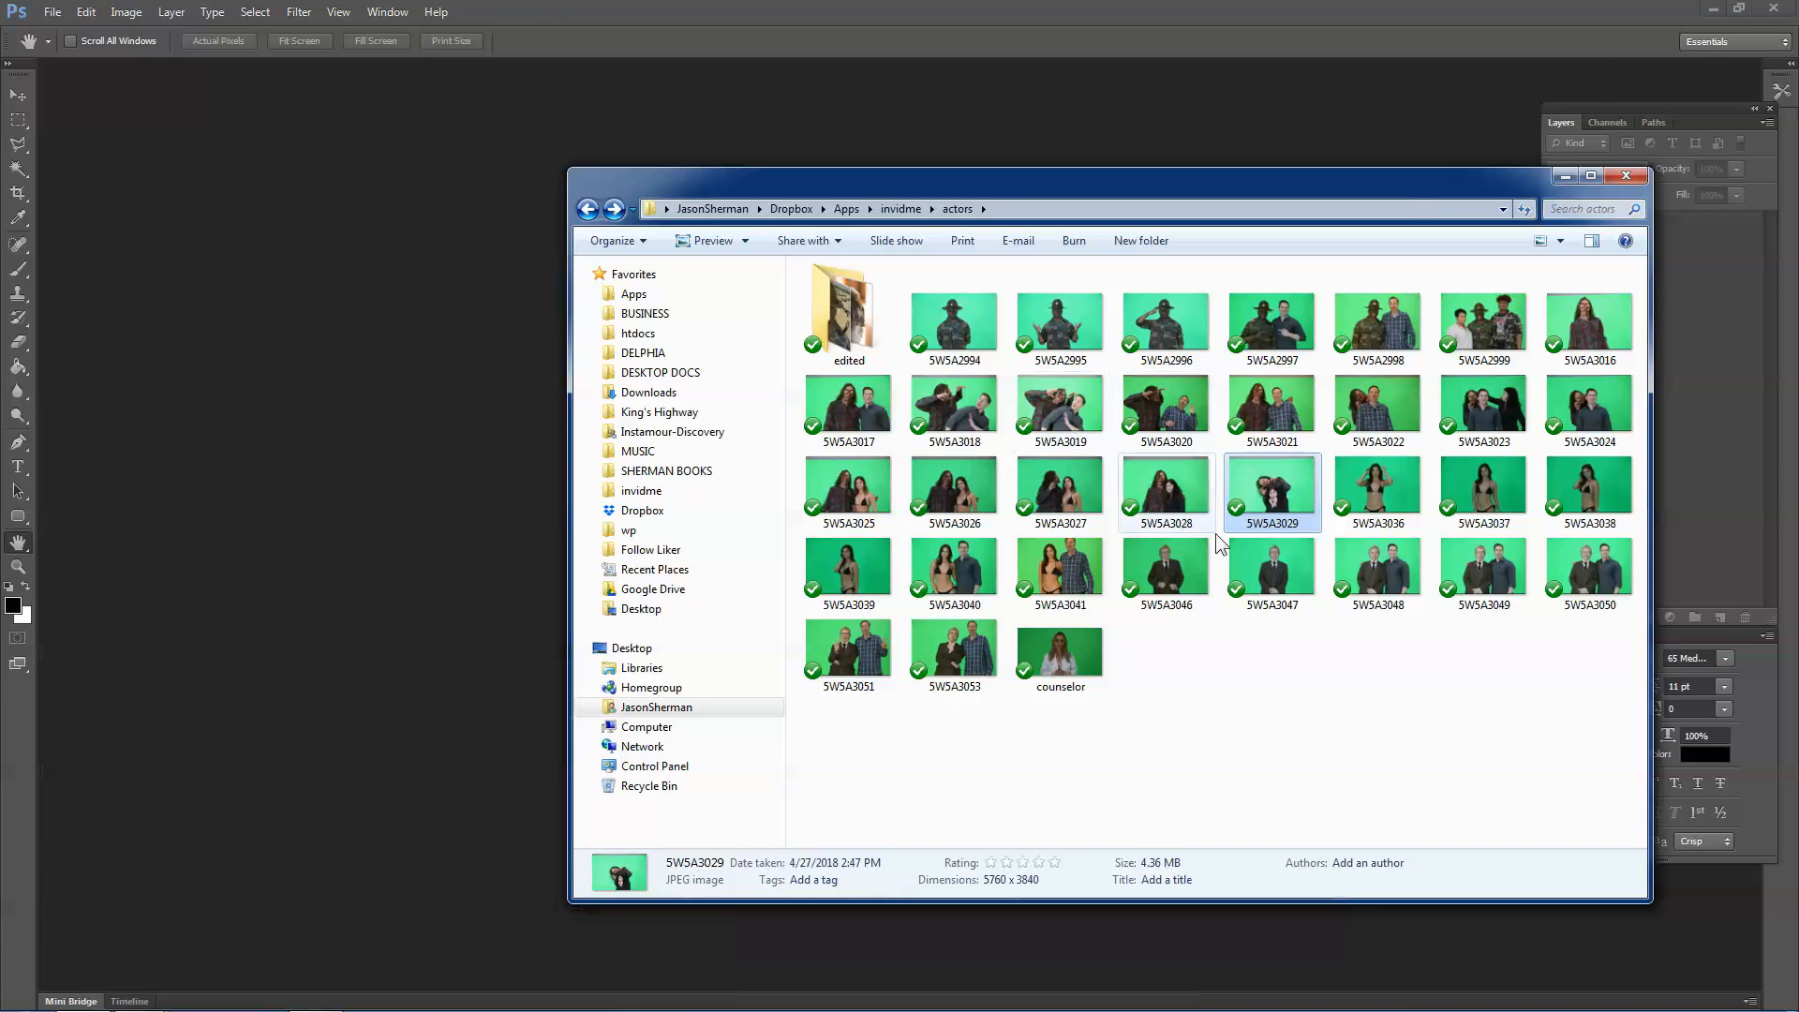
pyautogui.doubleClick(1273, 487)
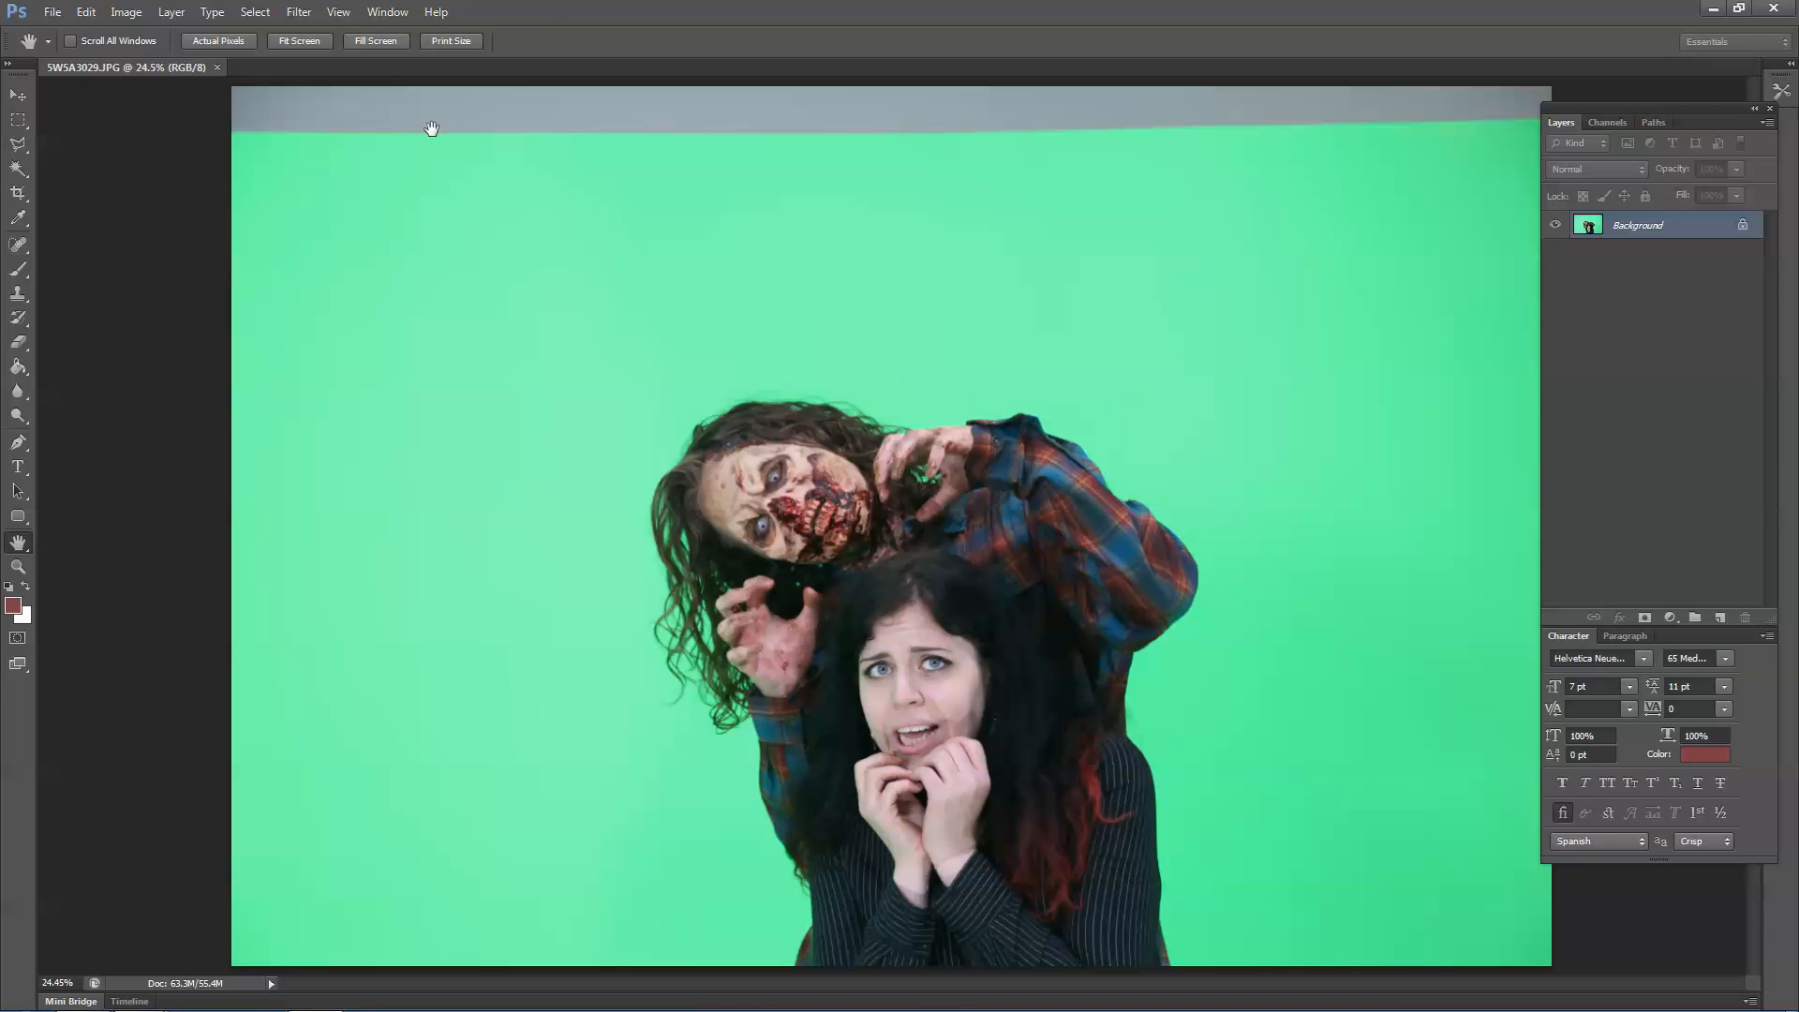
pyautogui.click(299, 13)
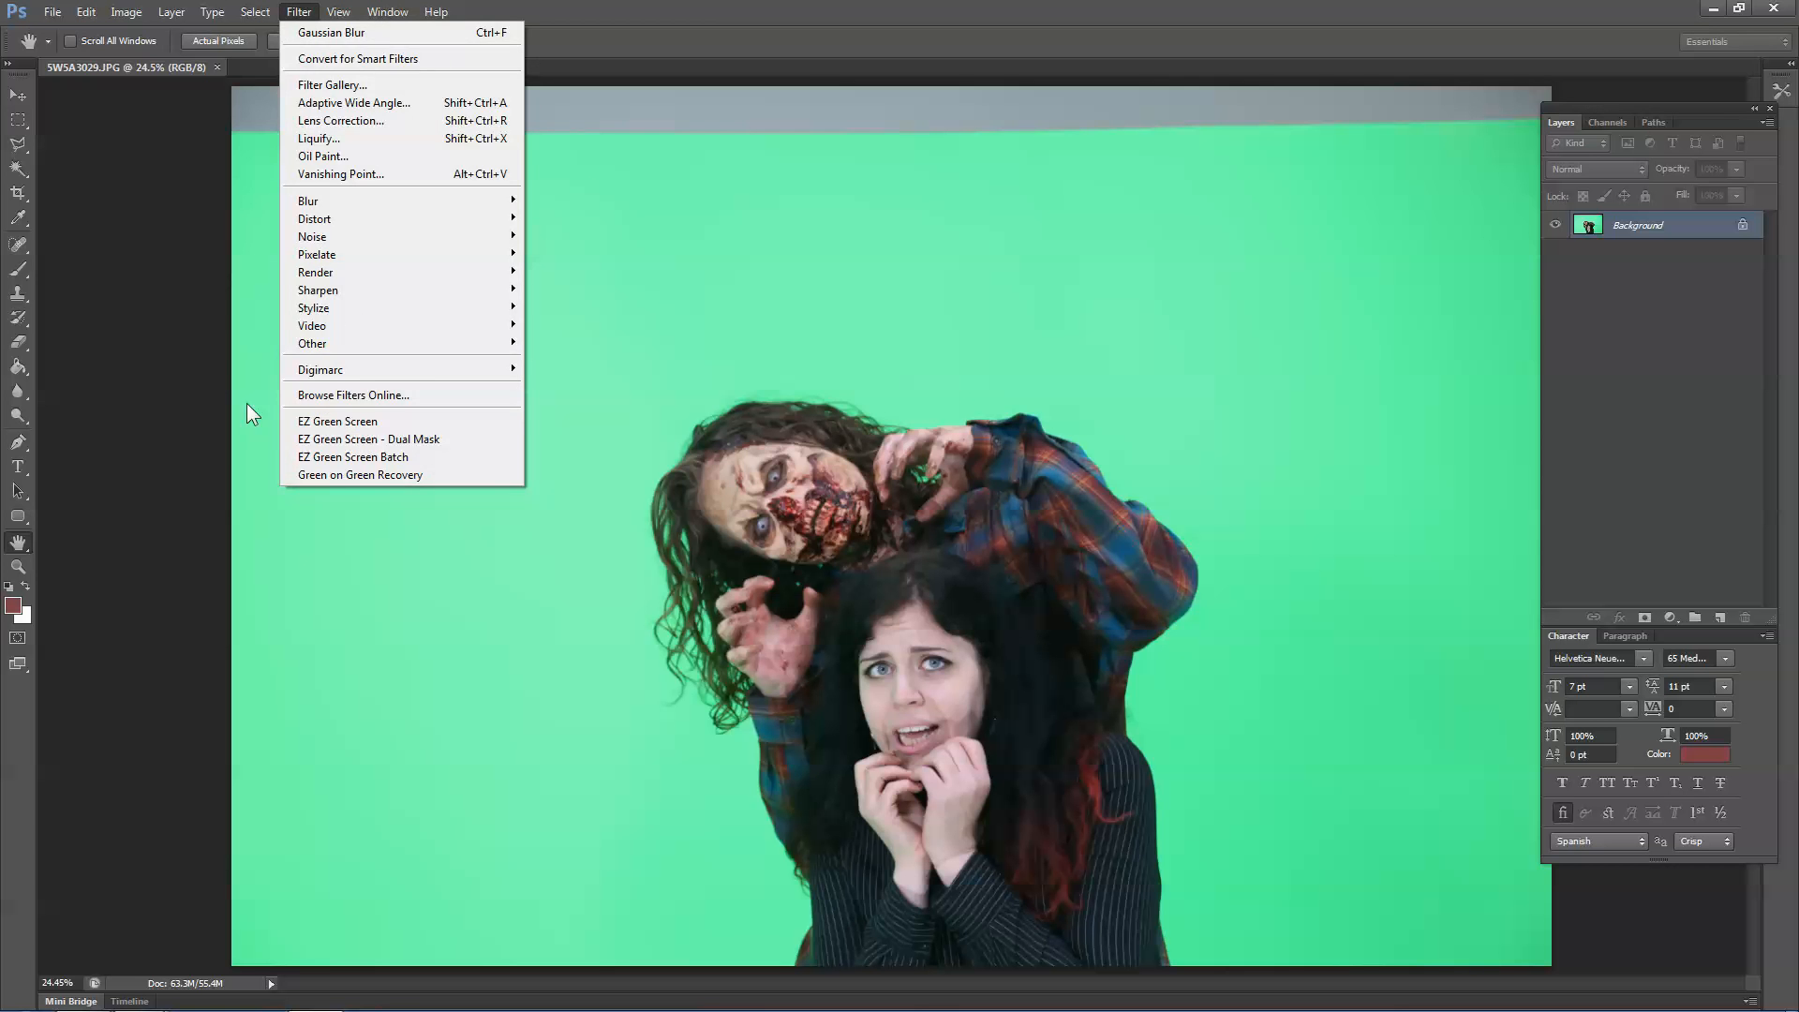
pyautogui.click(590, 661)
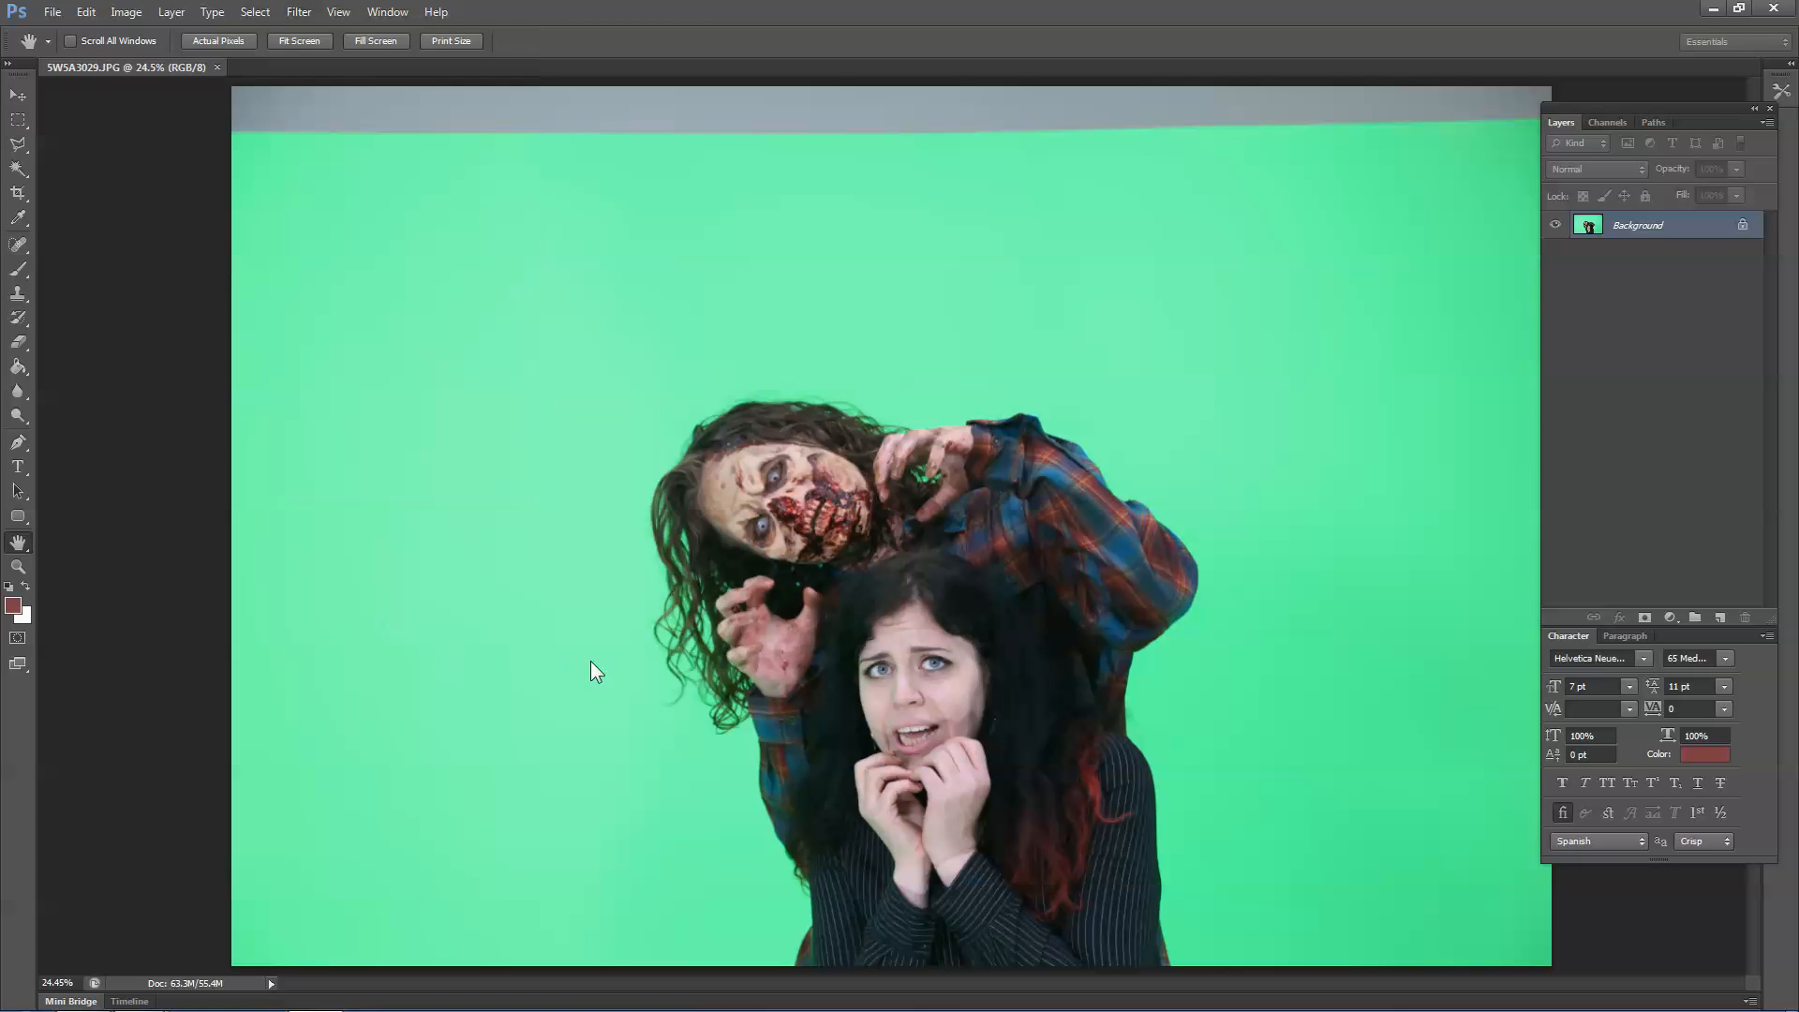
# Crop the photo to a rectangle closely framing the two actors and clear the selection.
pyautogui.click(17, 120)
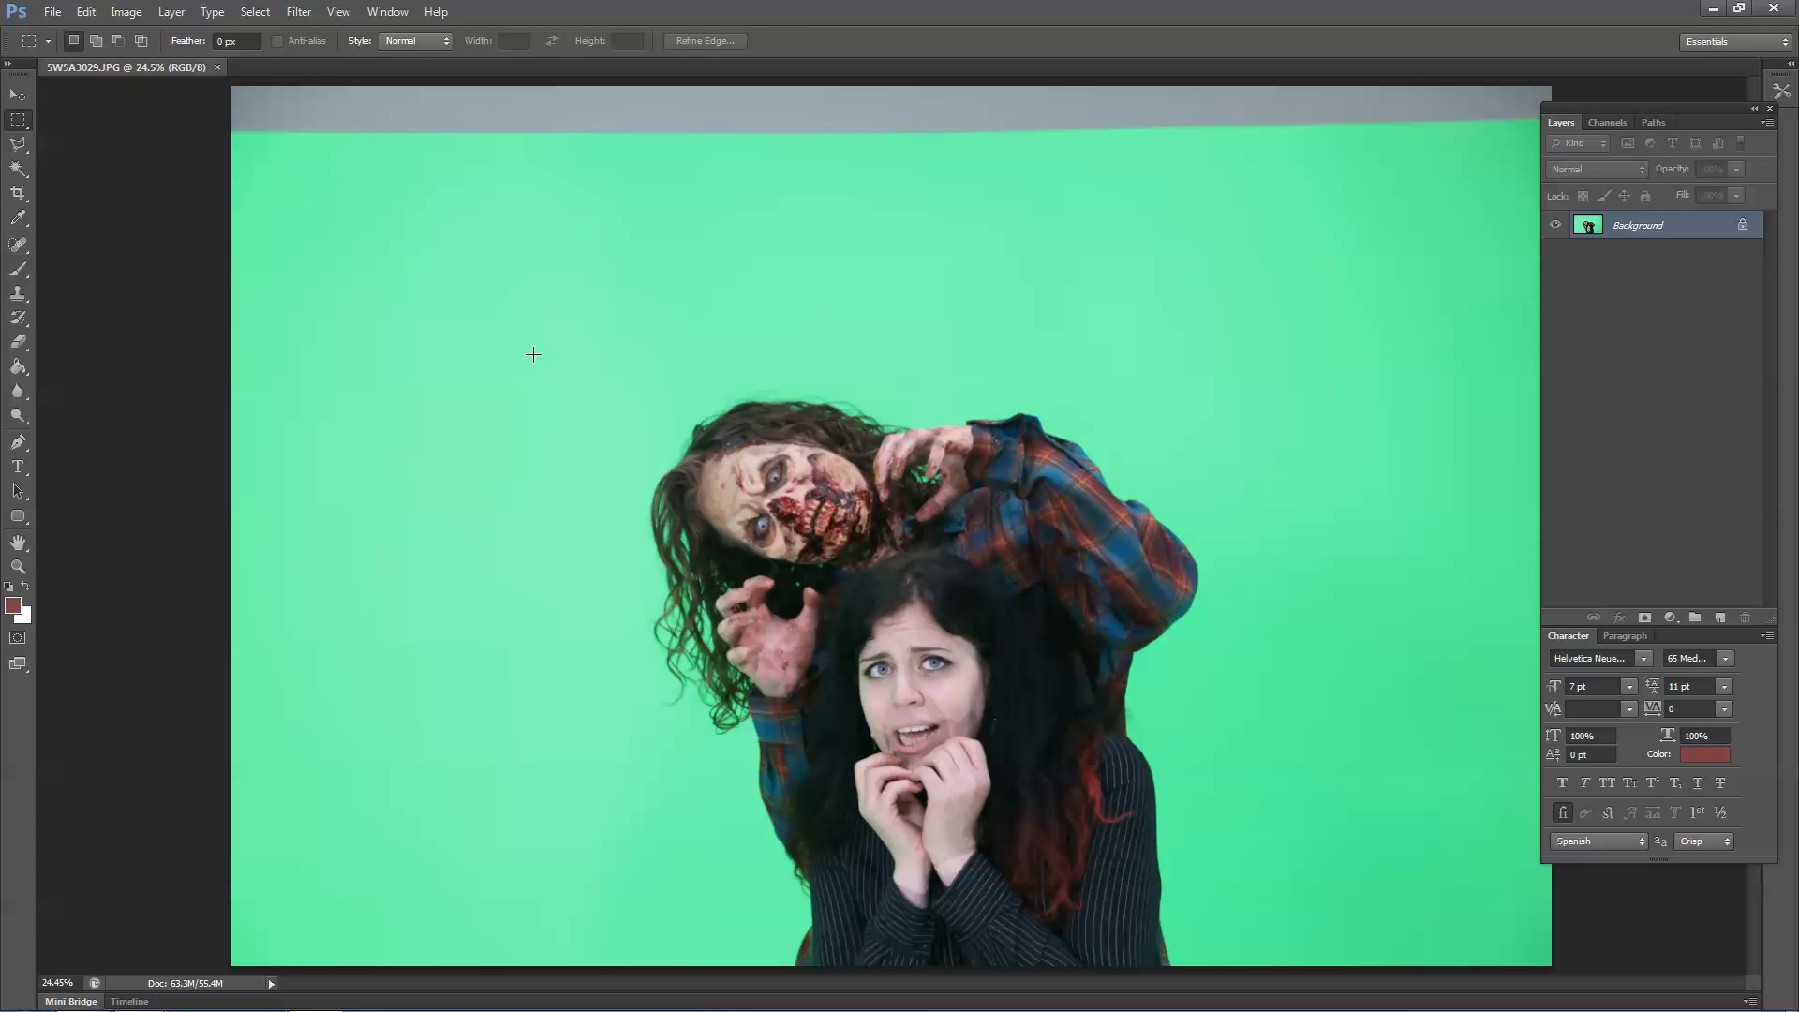
pyautogui.moveTo(533, 354); pyautogui.dragTo(1255, 1007)
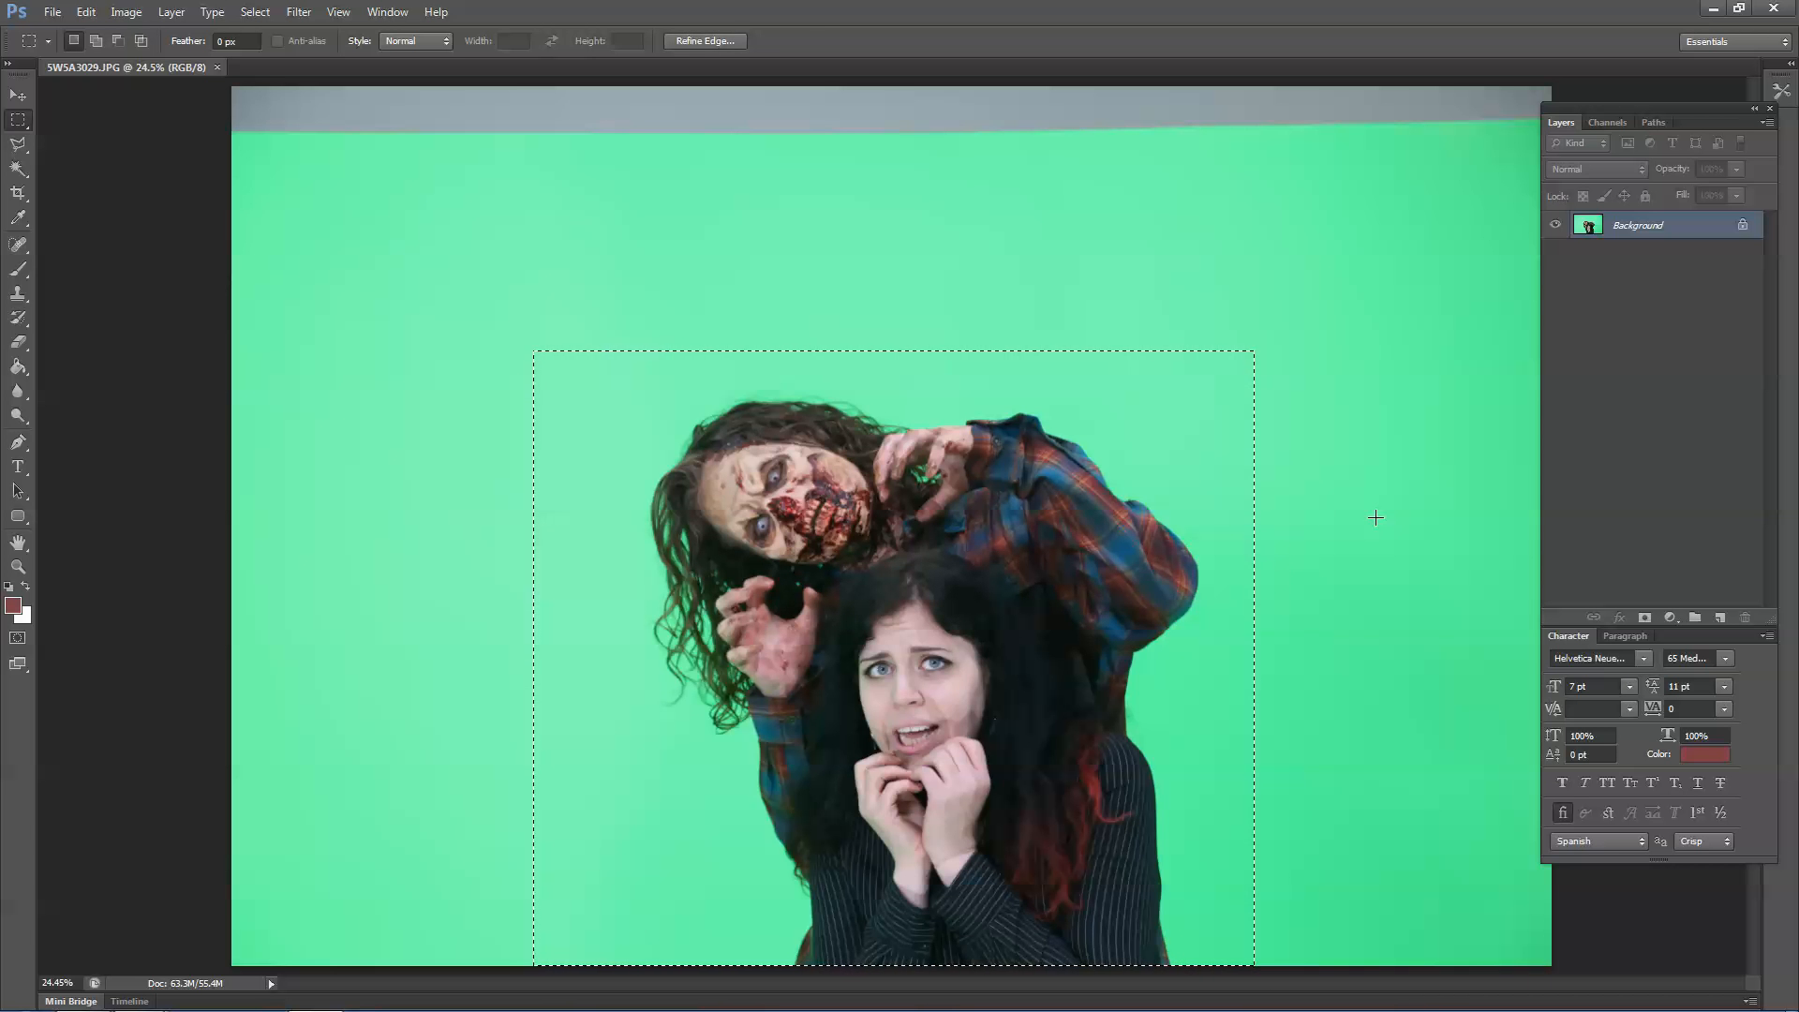
pyautogui.hotkey('alt', 'i')
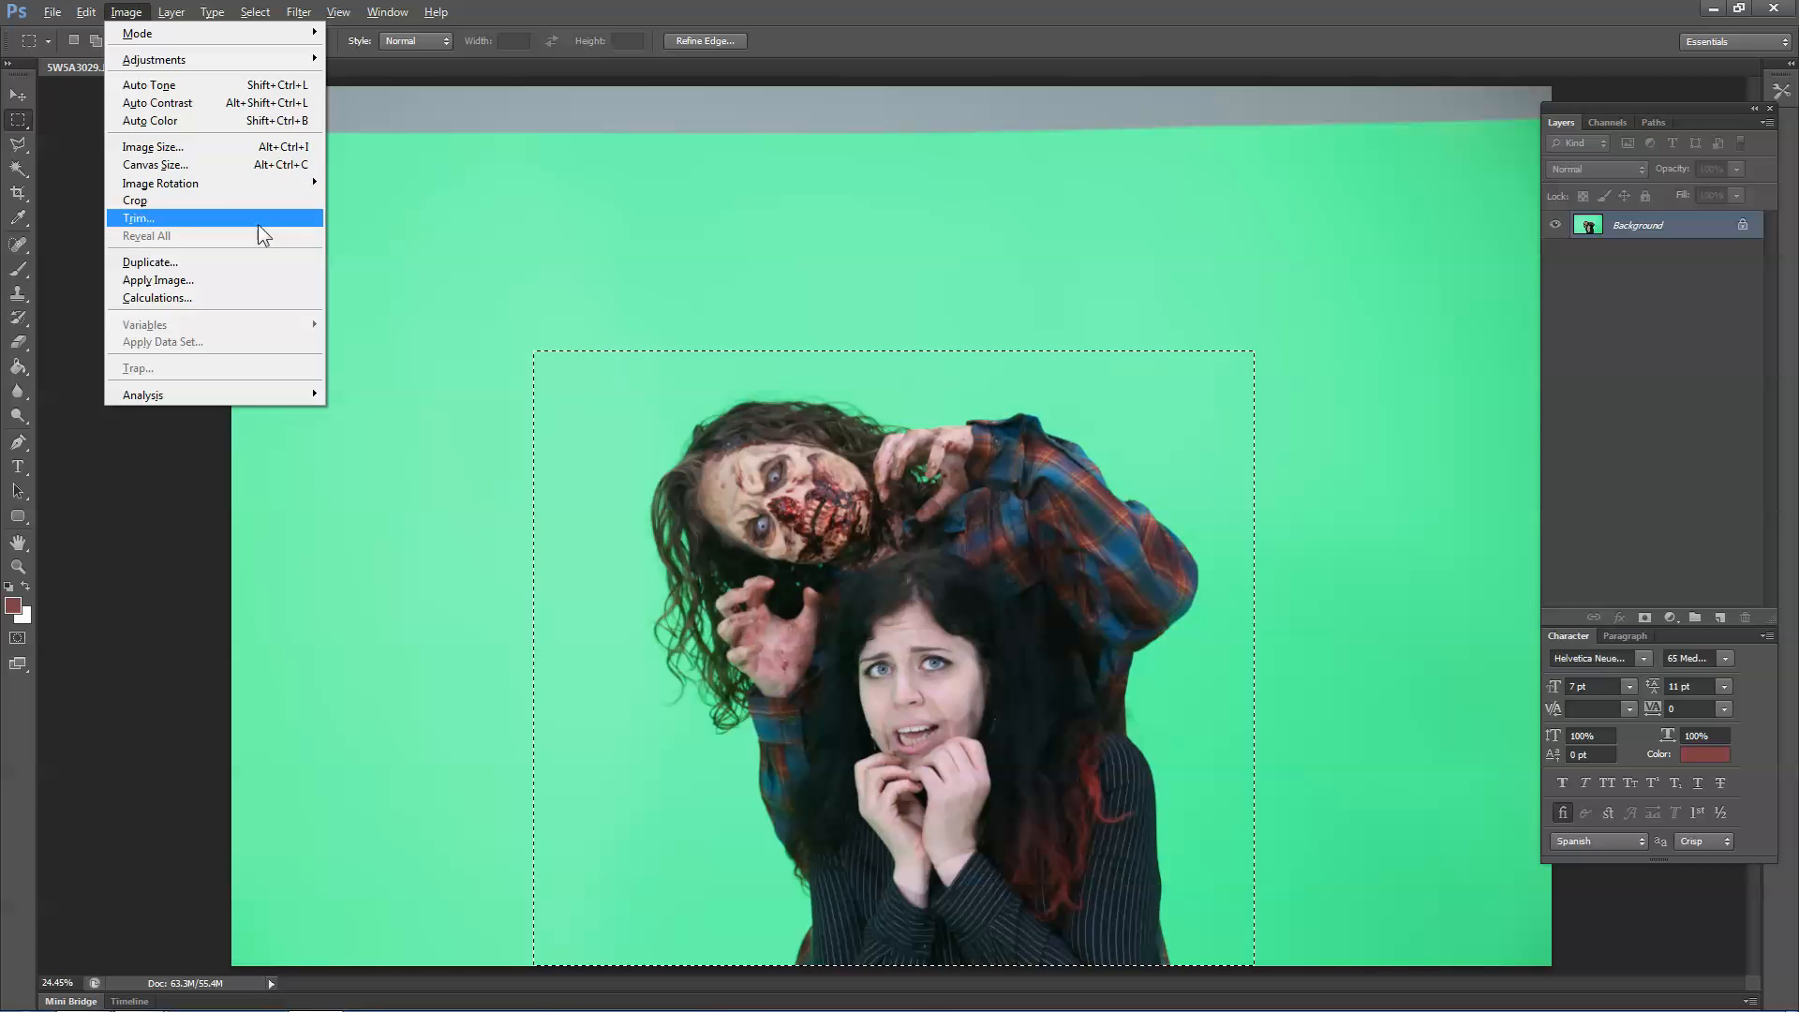
pyautogui.click(210, 200)
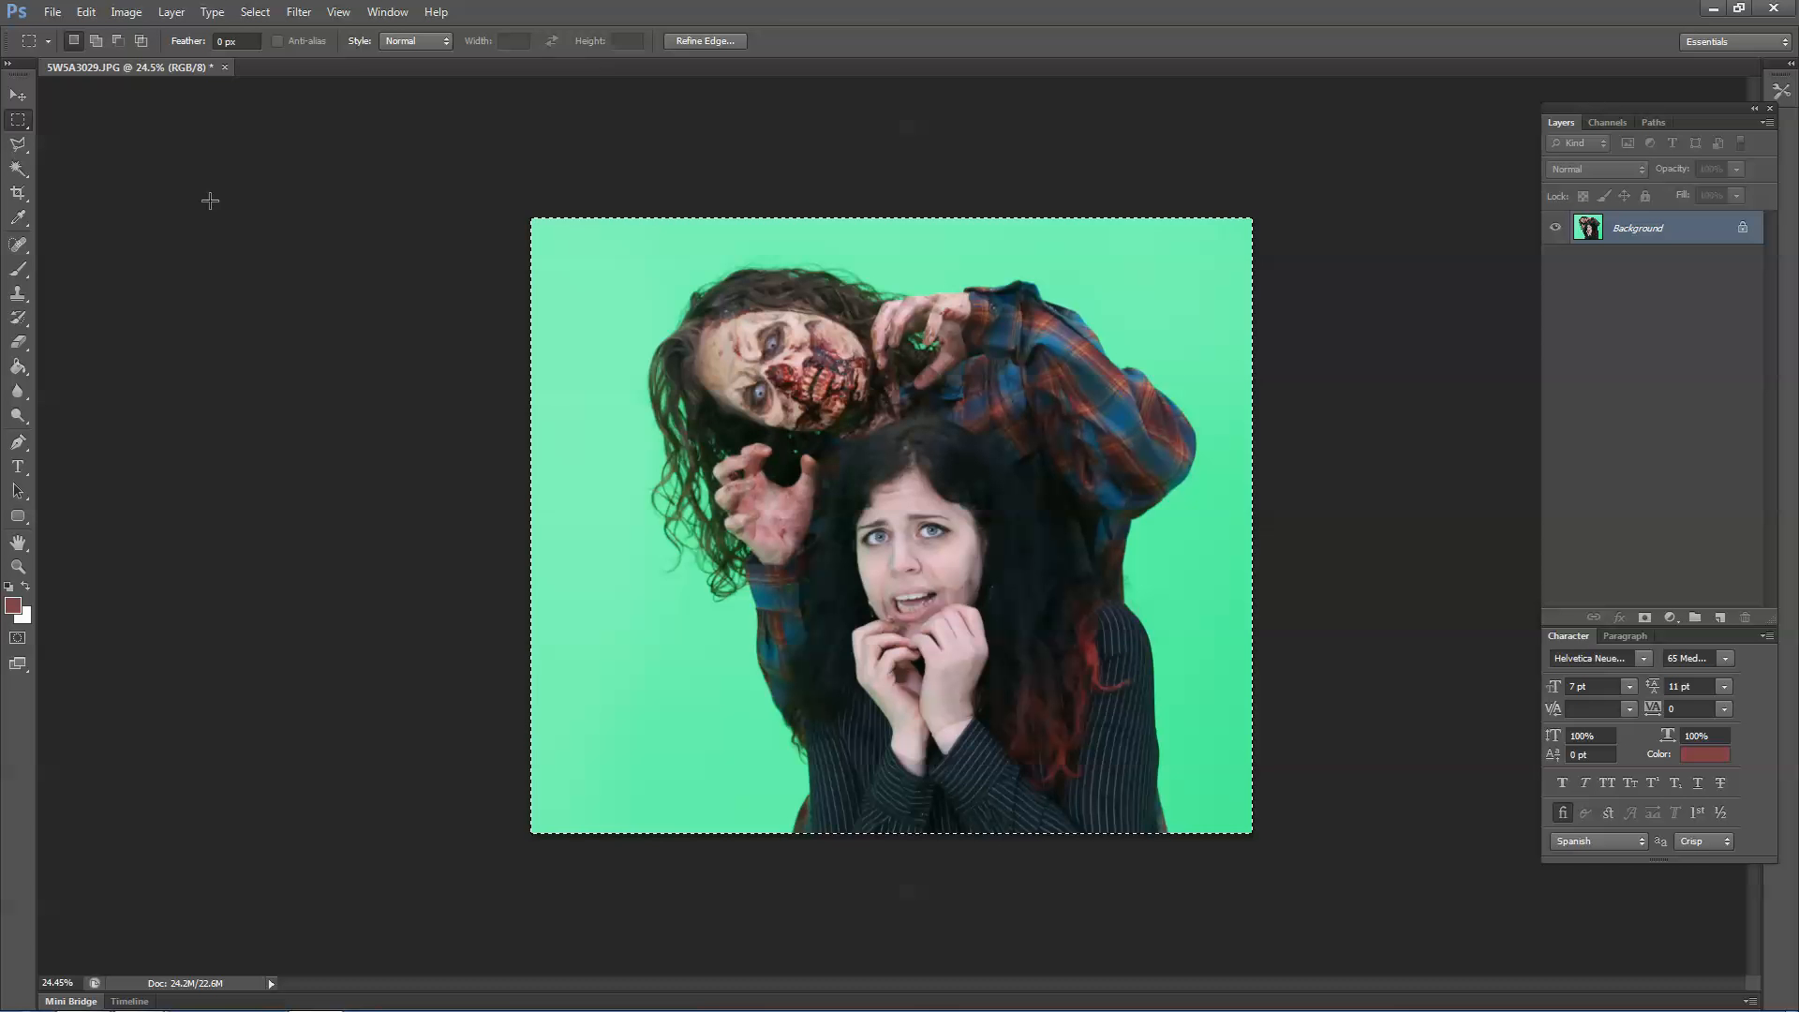
pyautogui.hotkey('ctrl', 'd')
# Cut the whole image, paste it onto a new layer and name that layer zombie.
pyautogui.click(302, 13)
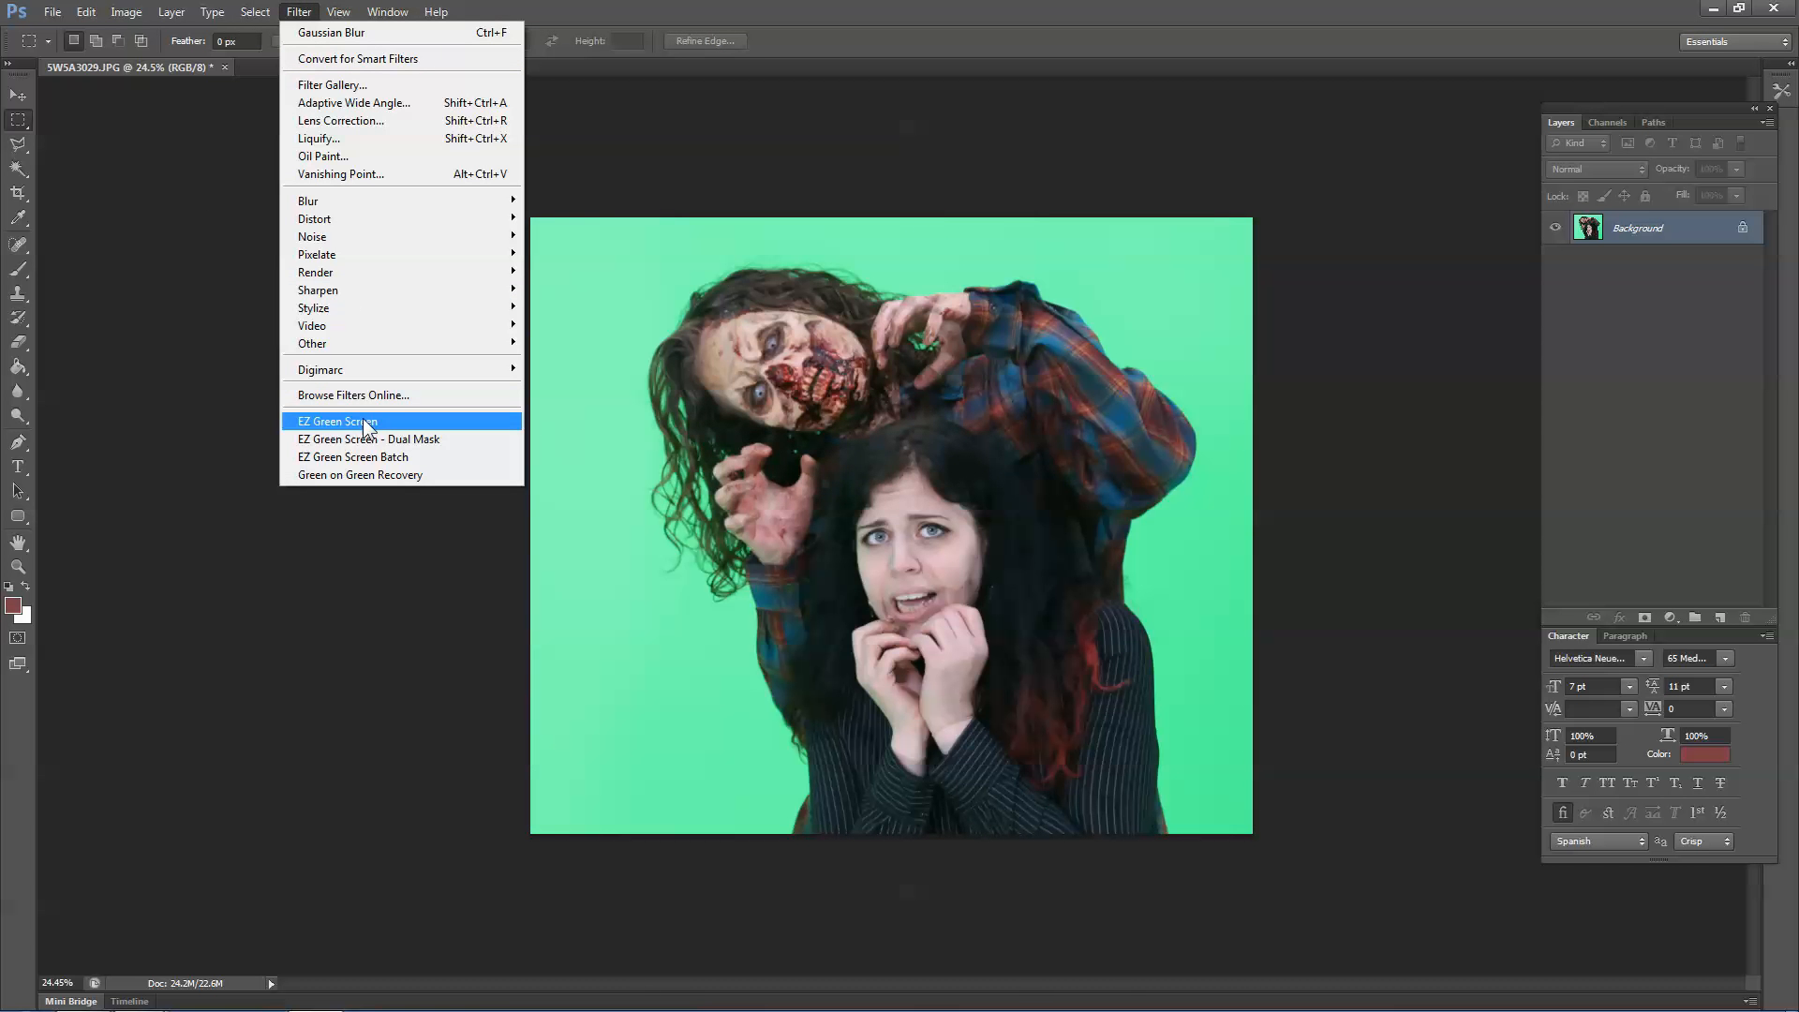
pyautogui.click(18, 169)
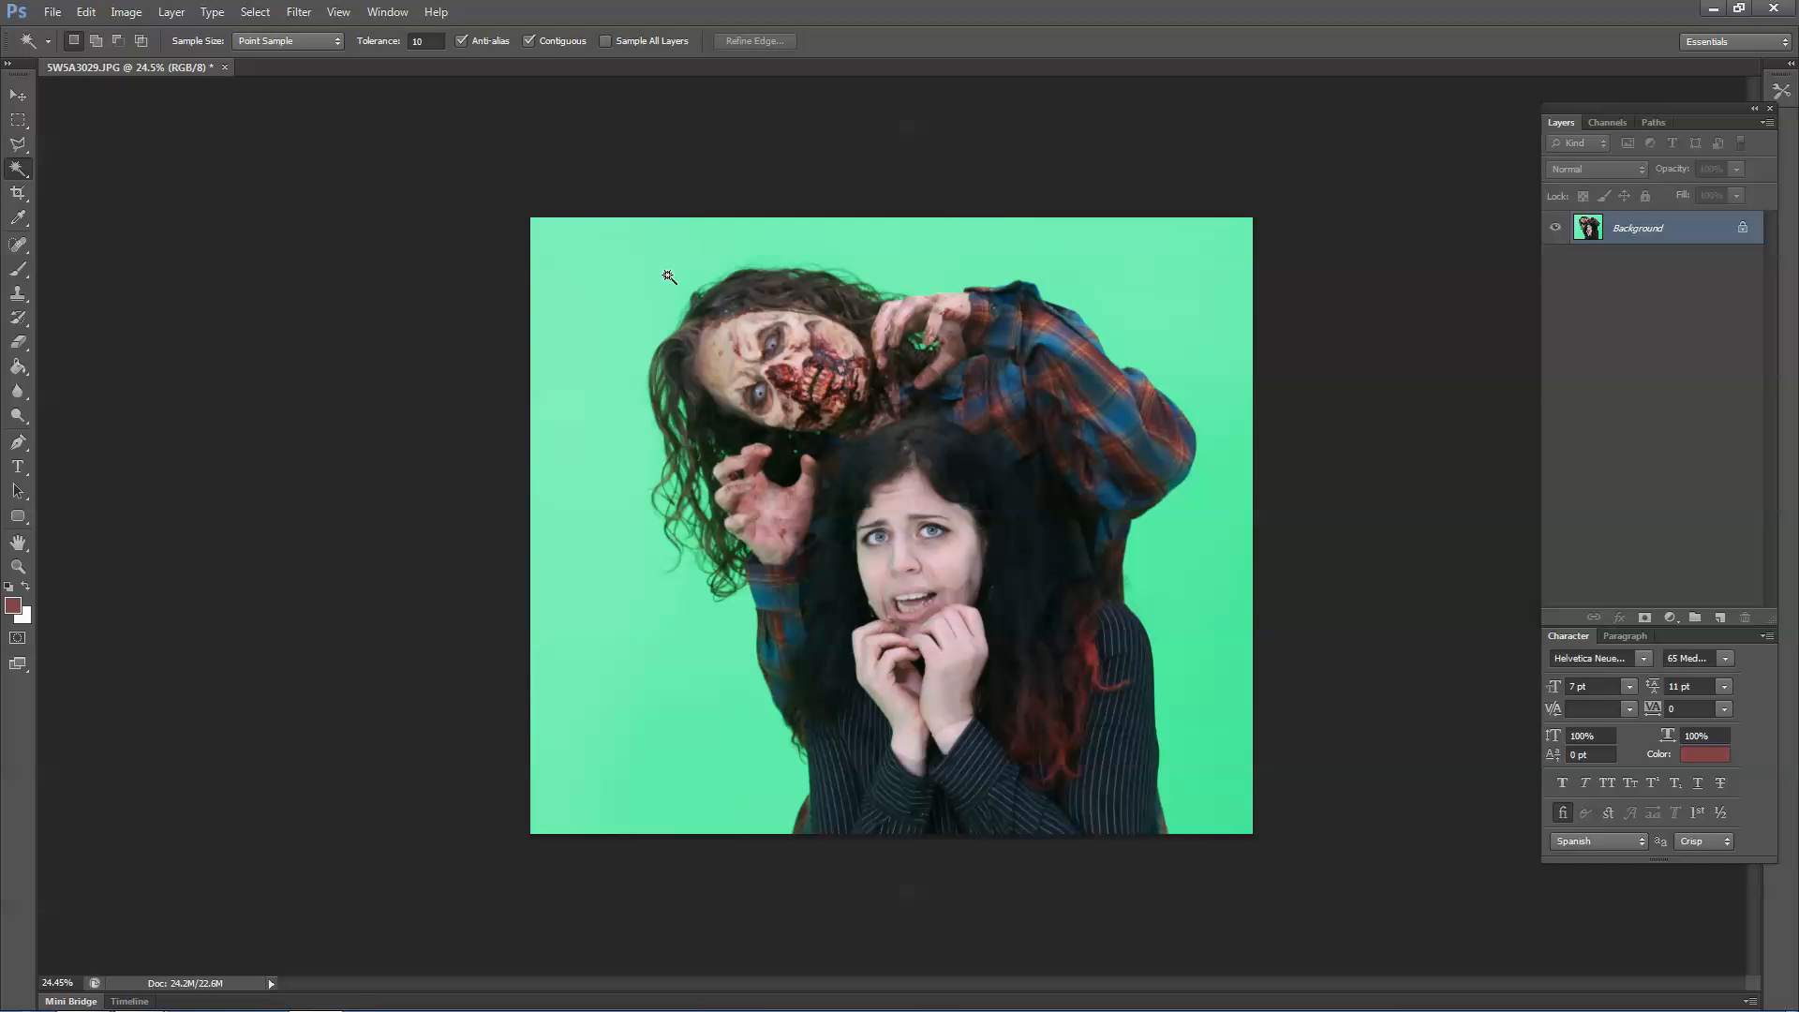
pyautogui.hotkey('ctrl', 'a')
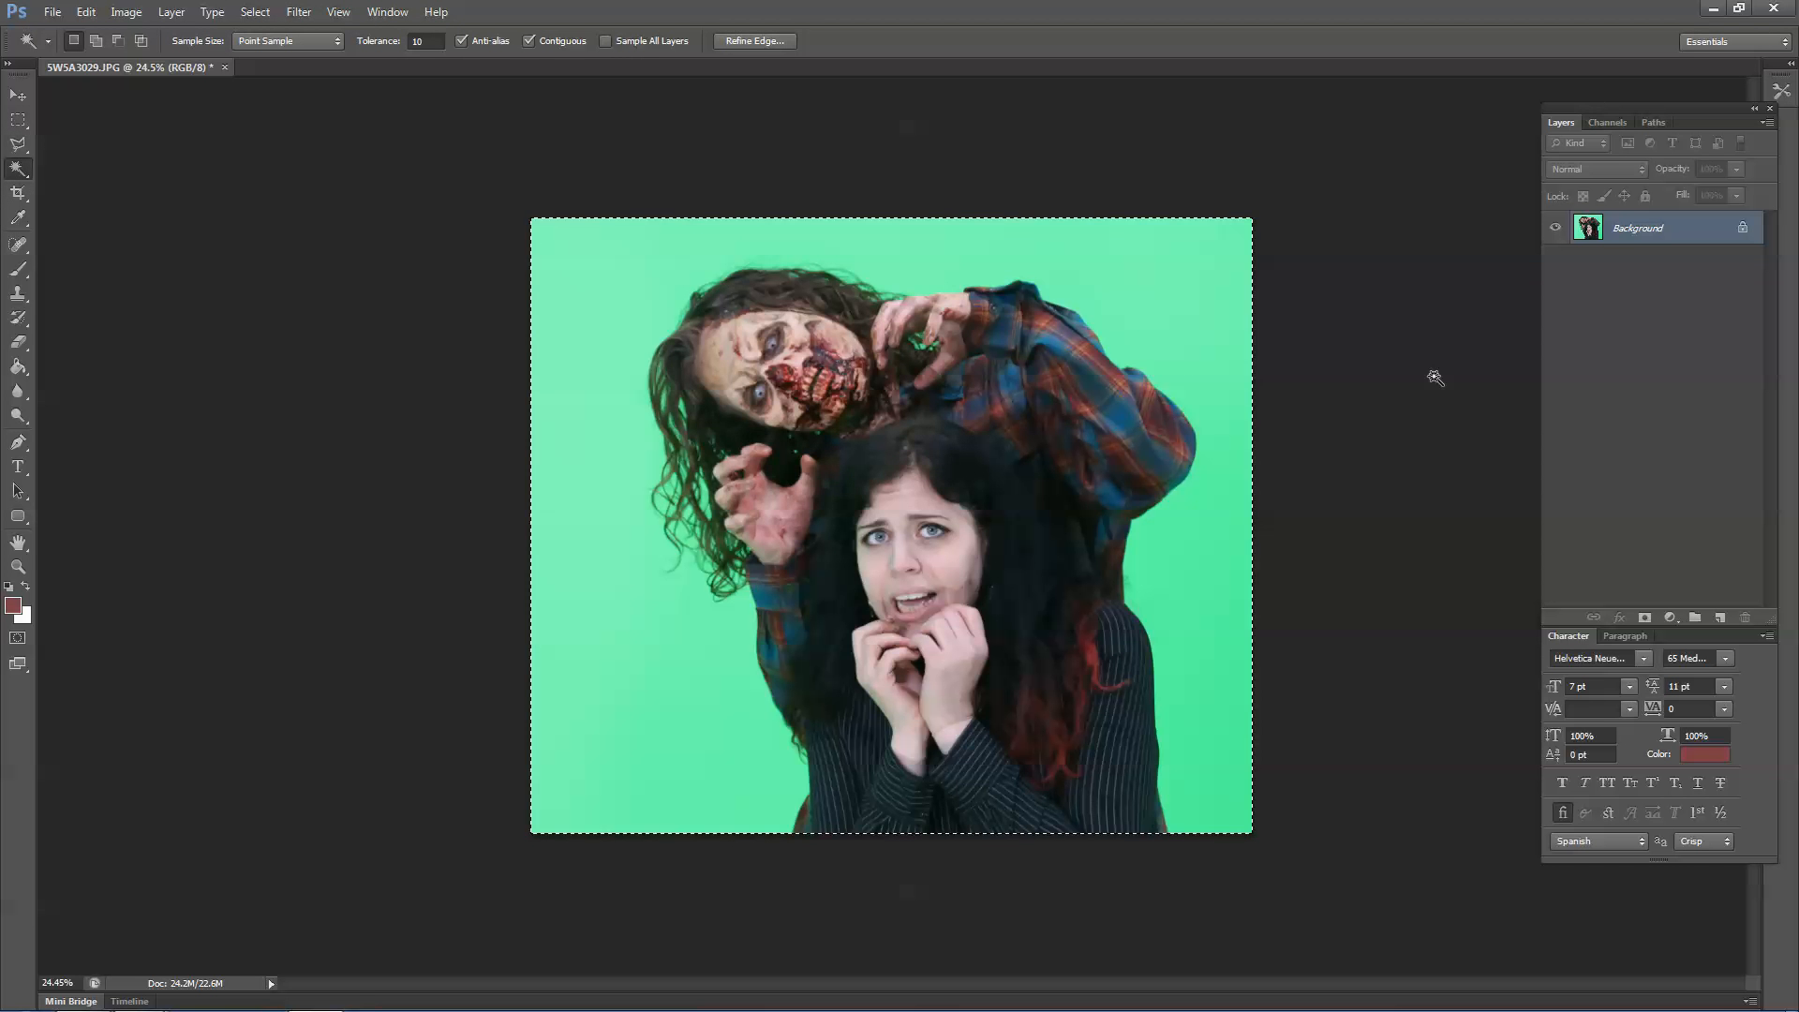
pyautogui.hotkey('ctrl', 'x')
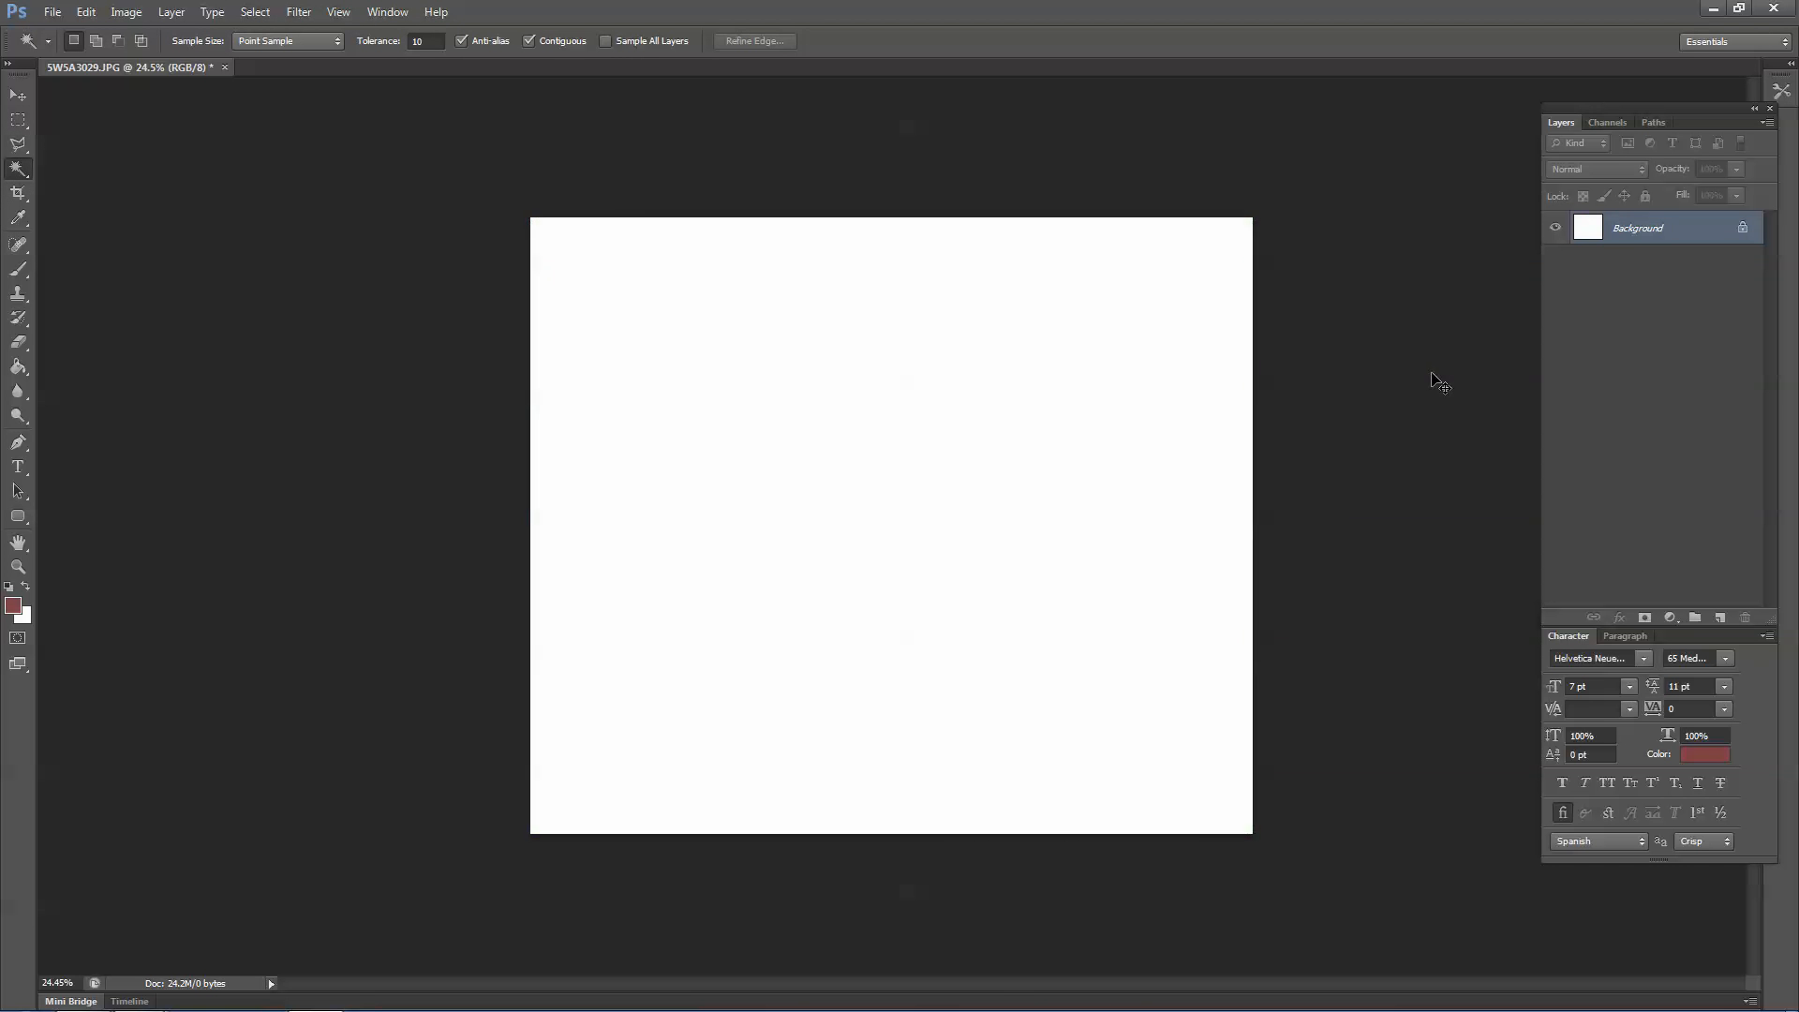
pyautogui.hotkey('ctrl', 'v')
pyautogui.doubleClick(1623, 230)
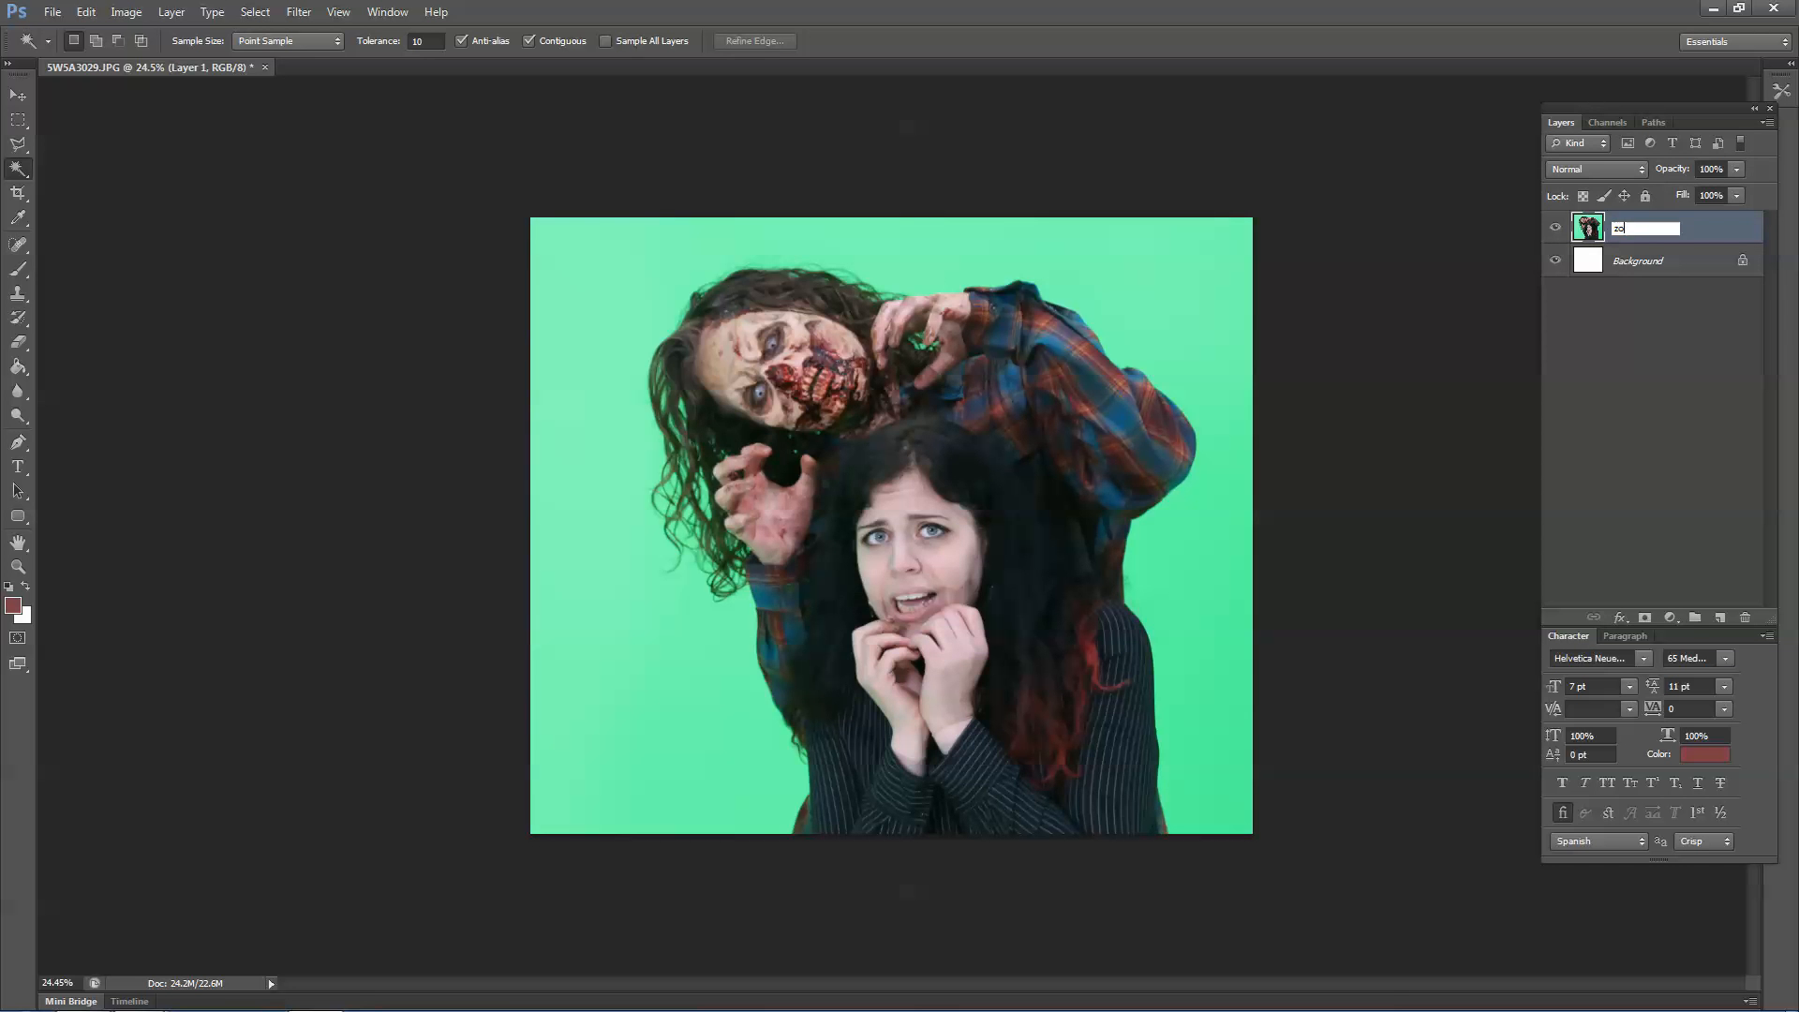
pyautogui.press('Return')
# Try to remove the green background around the actors with the Magic Wand at a tolerance of 60.
pyautogui.click(585, 273)
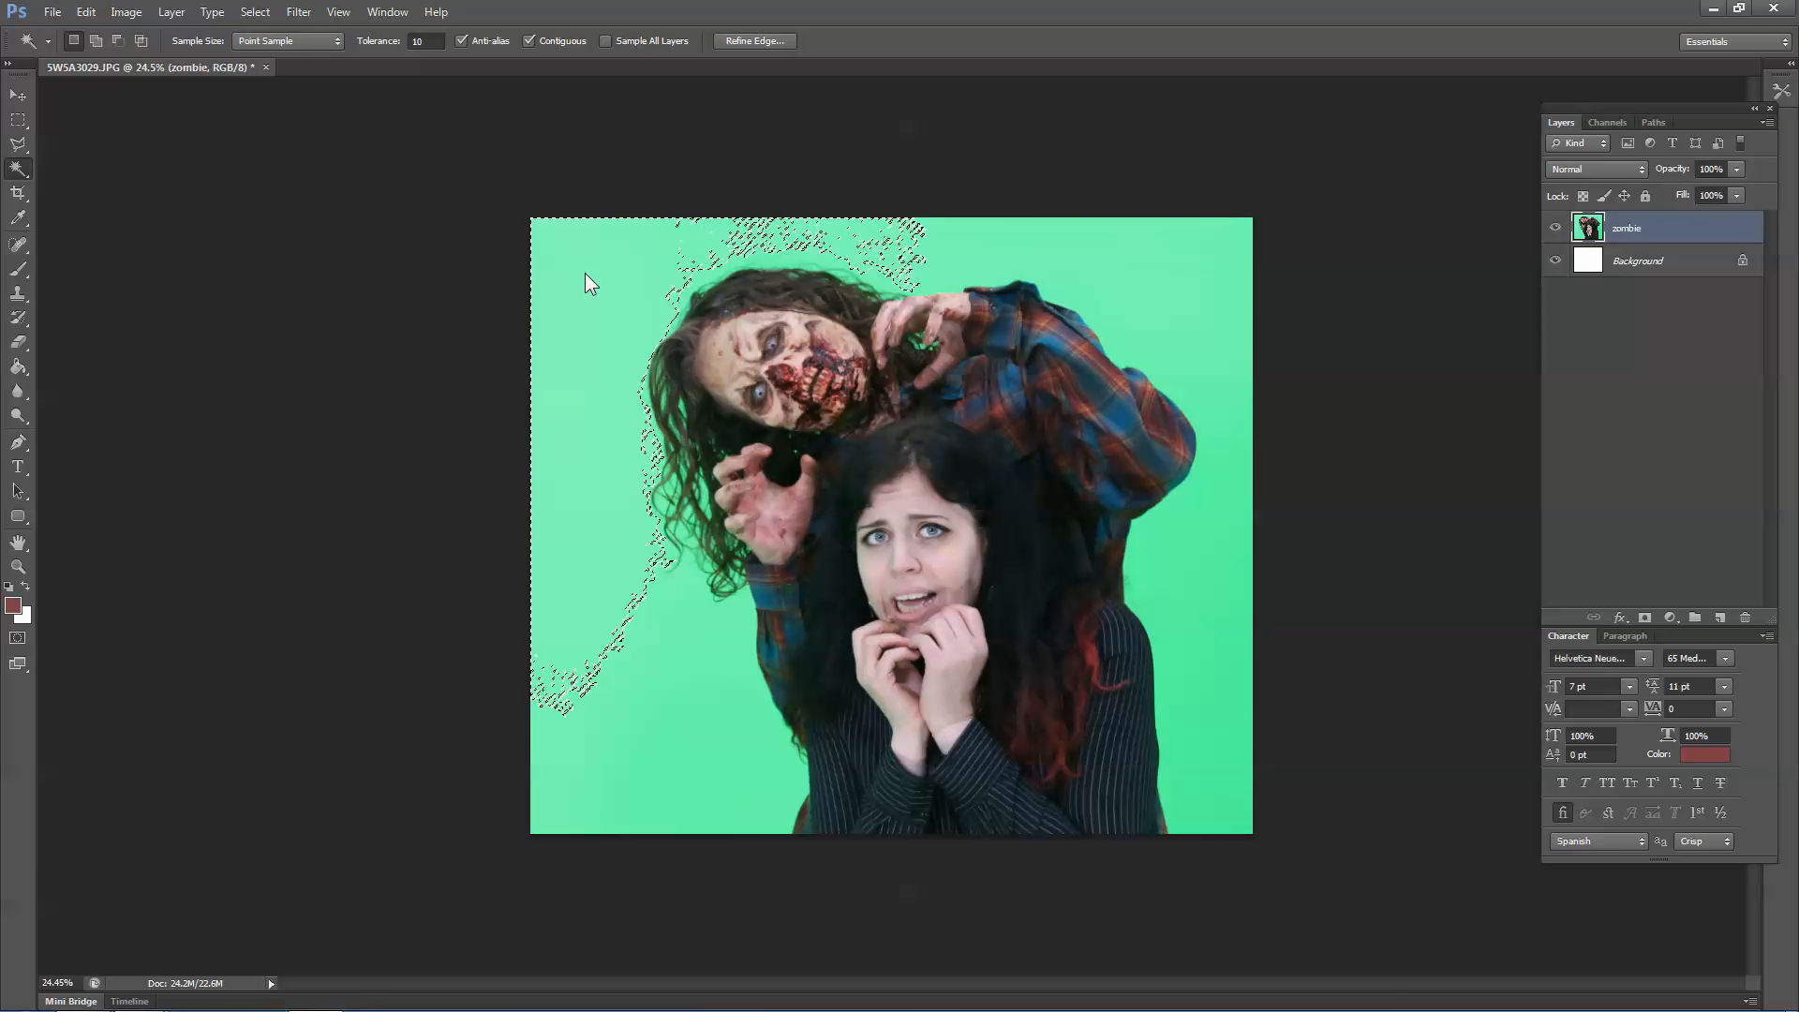
pyautogui.doubleClick(423, 42)
pyautogui.write('60')
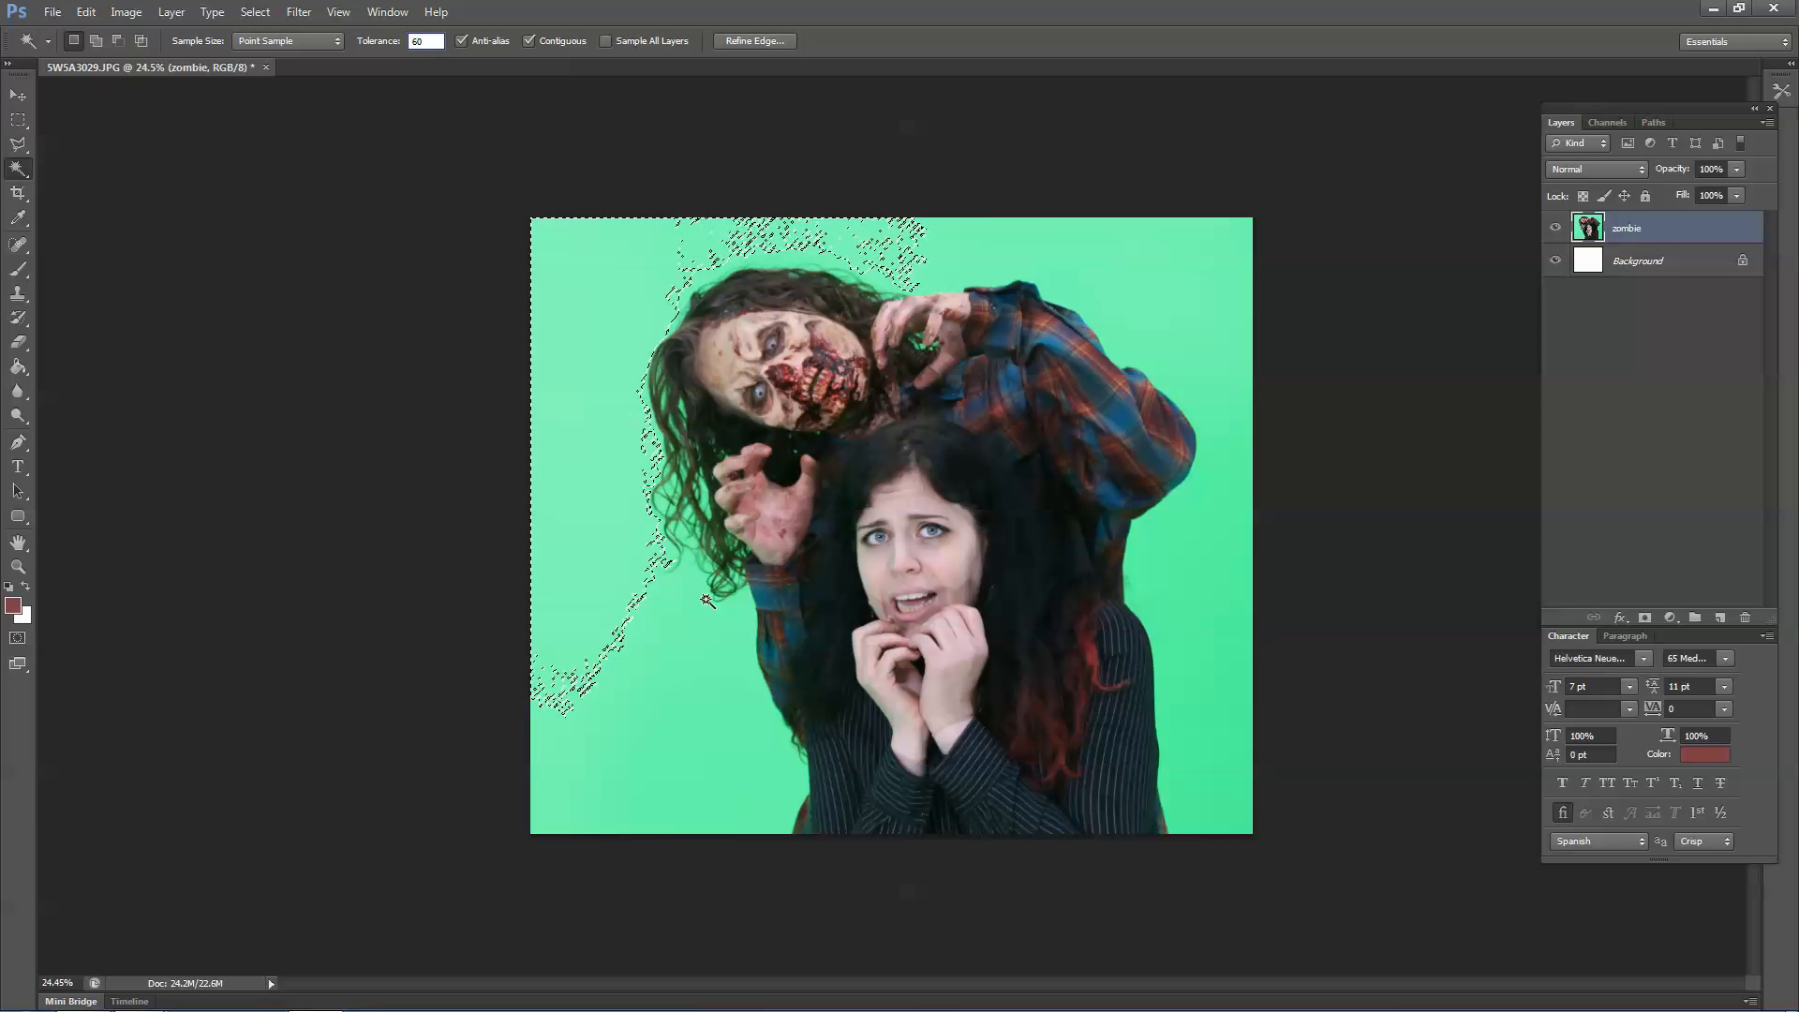
pyautogui.click(640, 669)
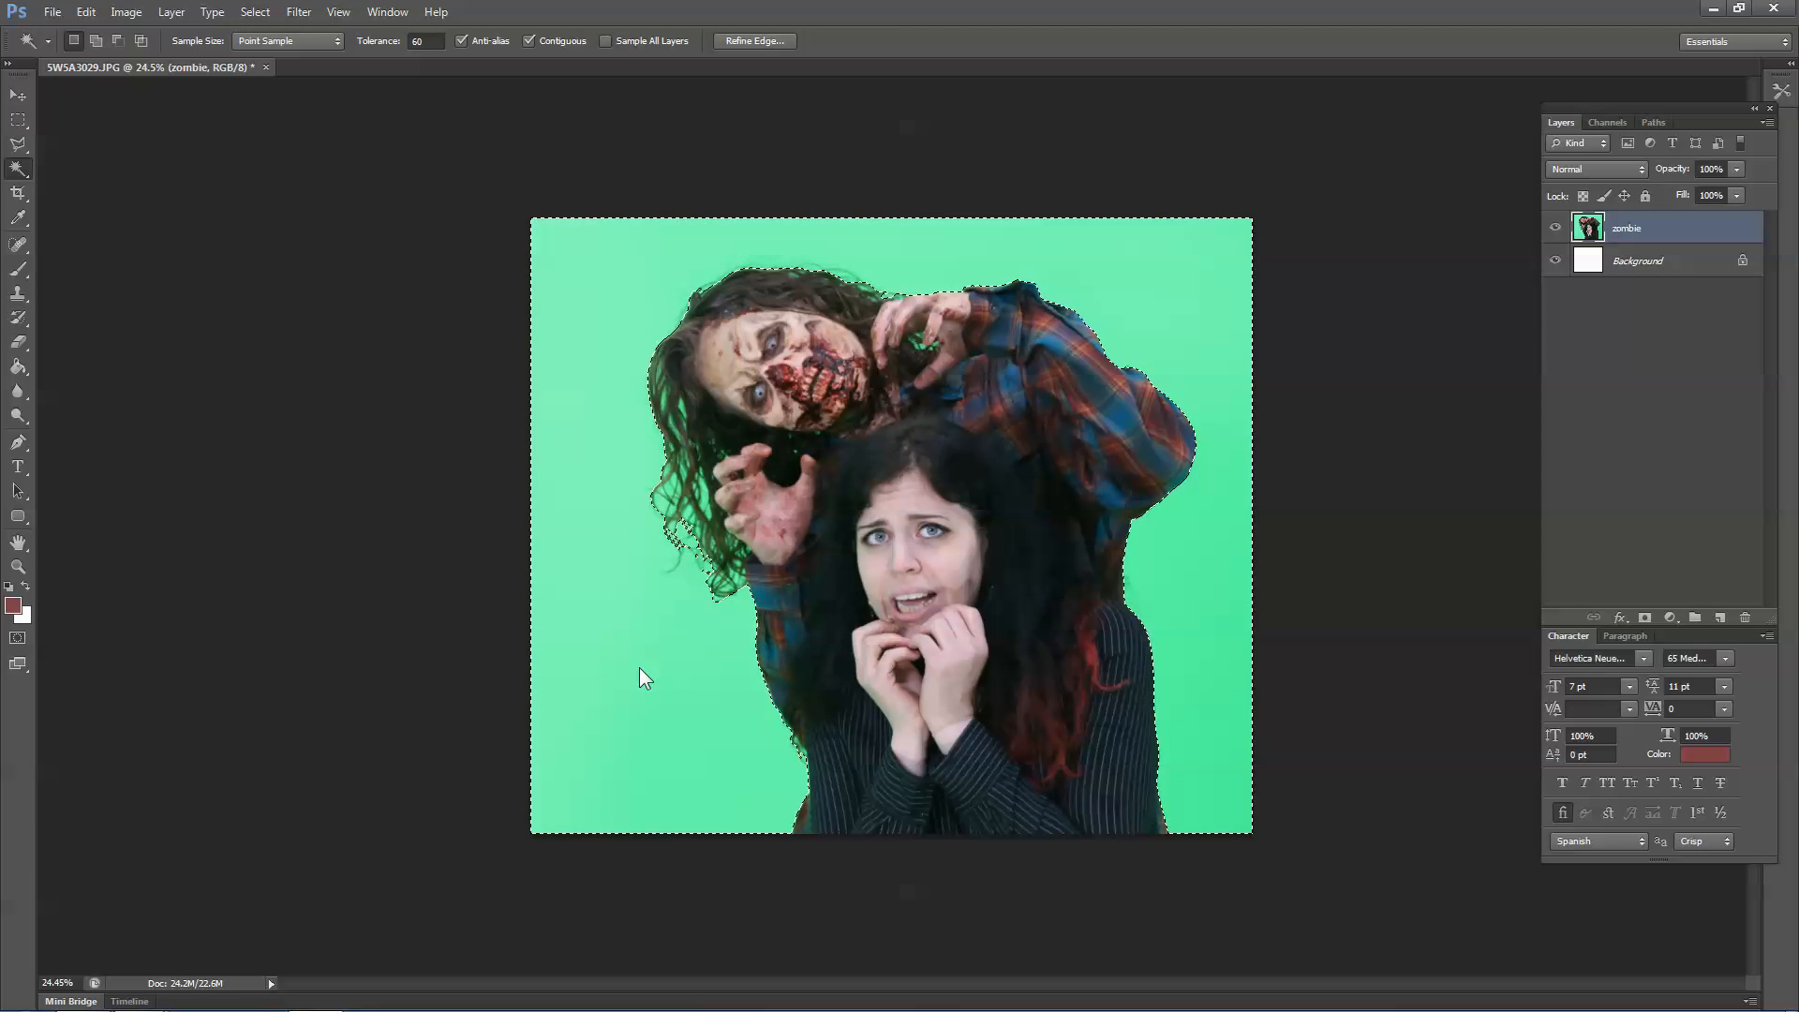
pyautogui.press('Delete')
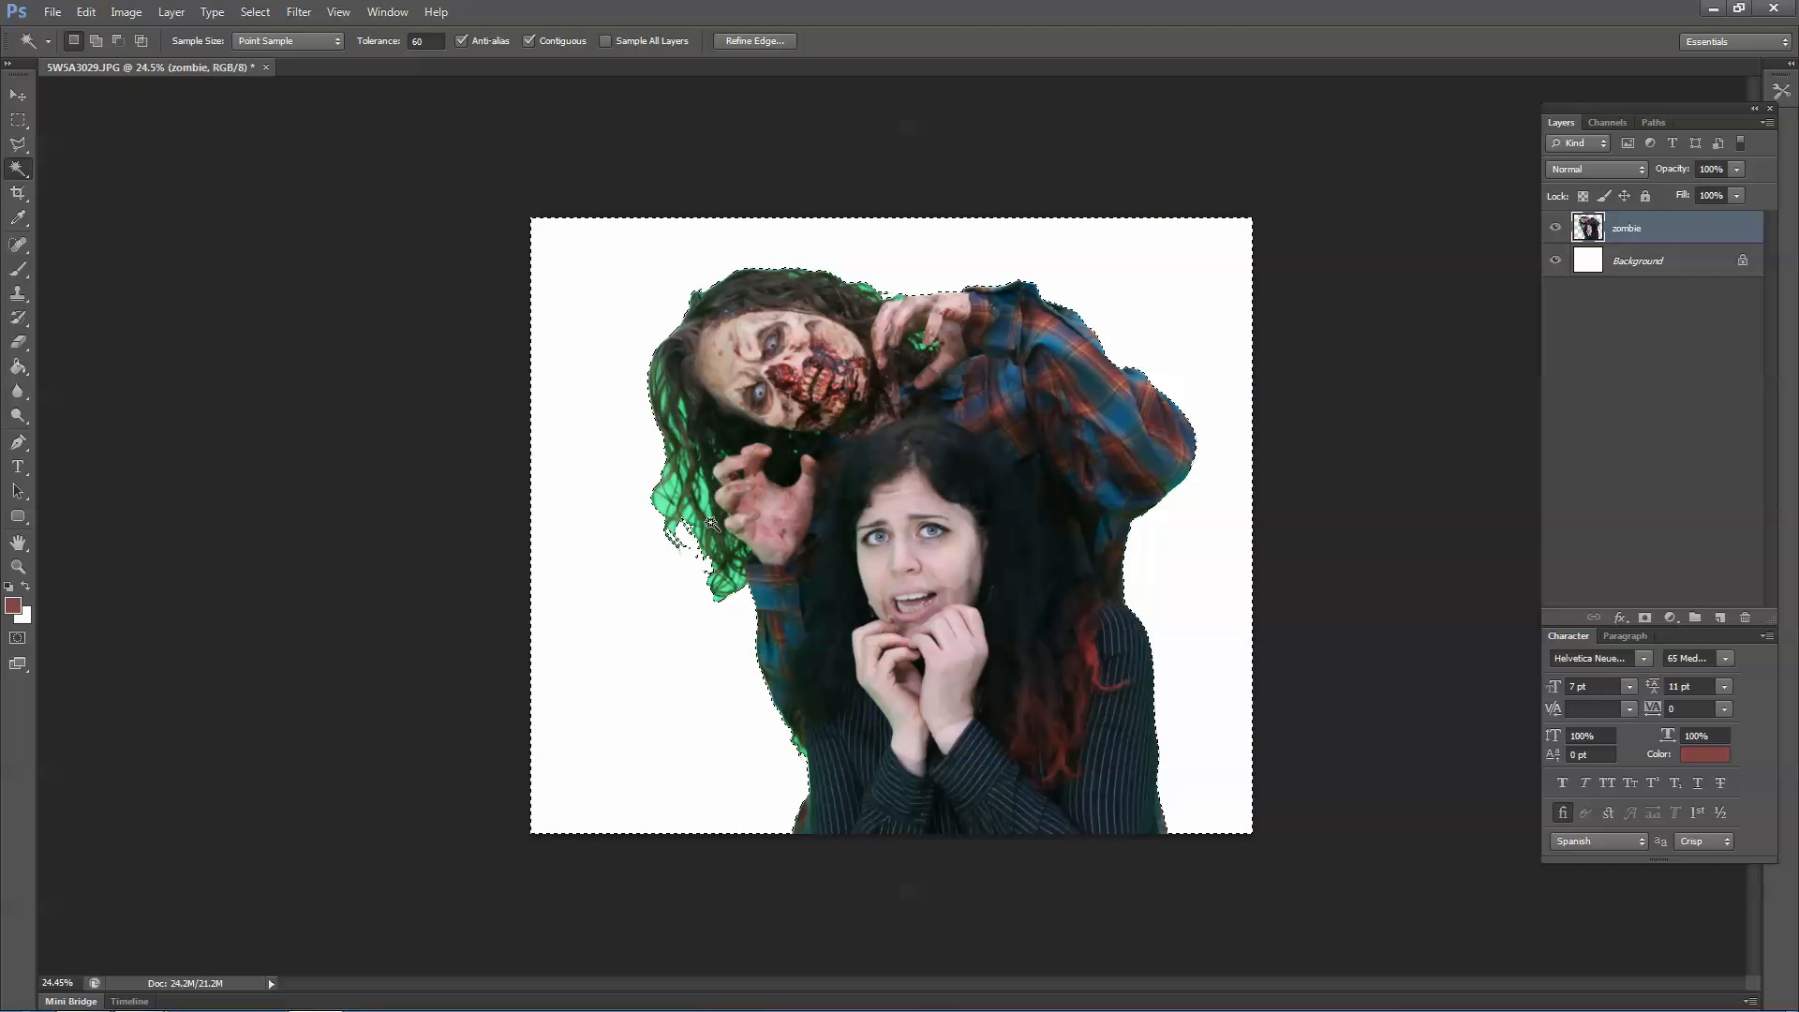
# Delete leftover green patches between the zombie's hair strands with the Magic Wand and clear the selection.
pyautogui.scroll(3, 721, 494)
pyautogui.scroll(-3, 634, 478)
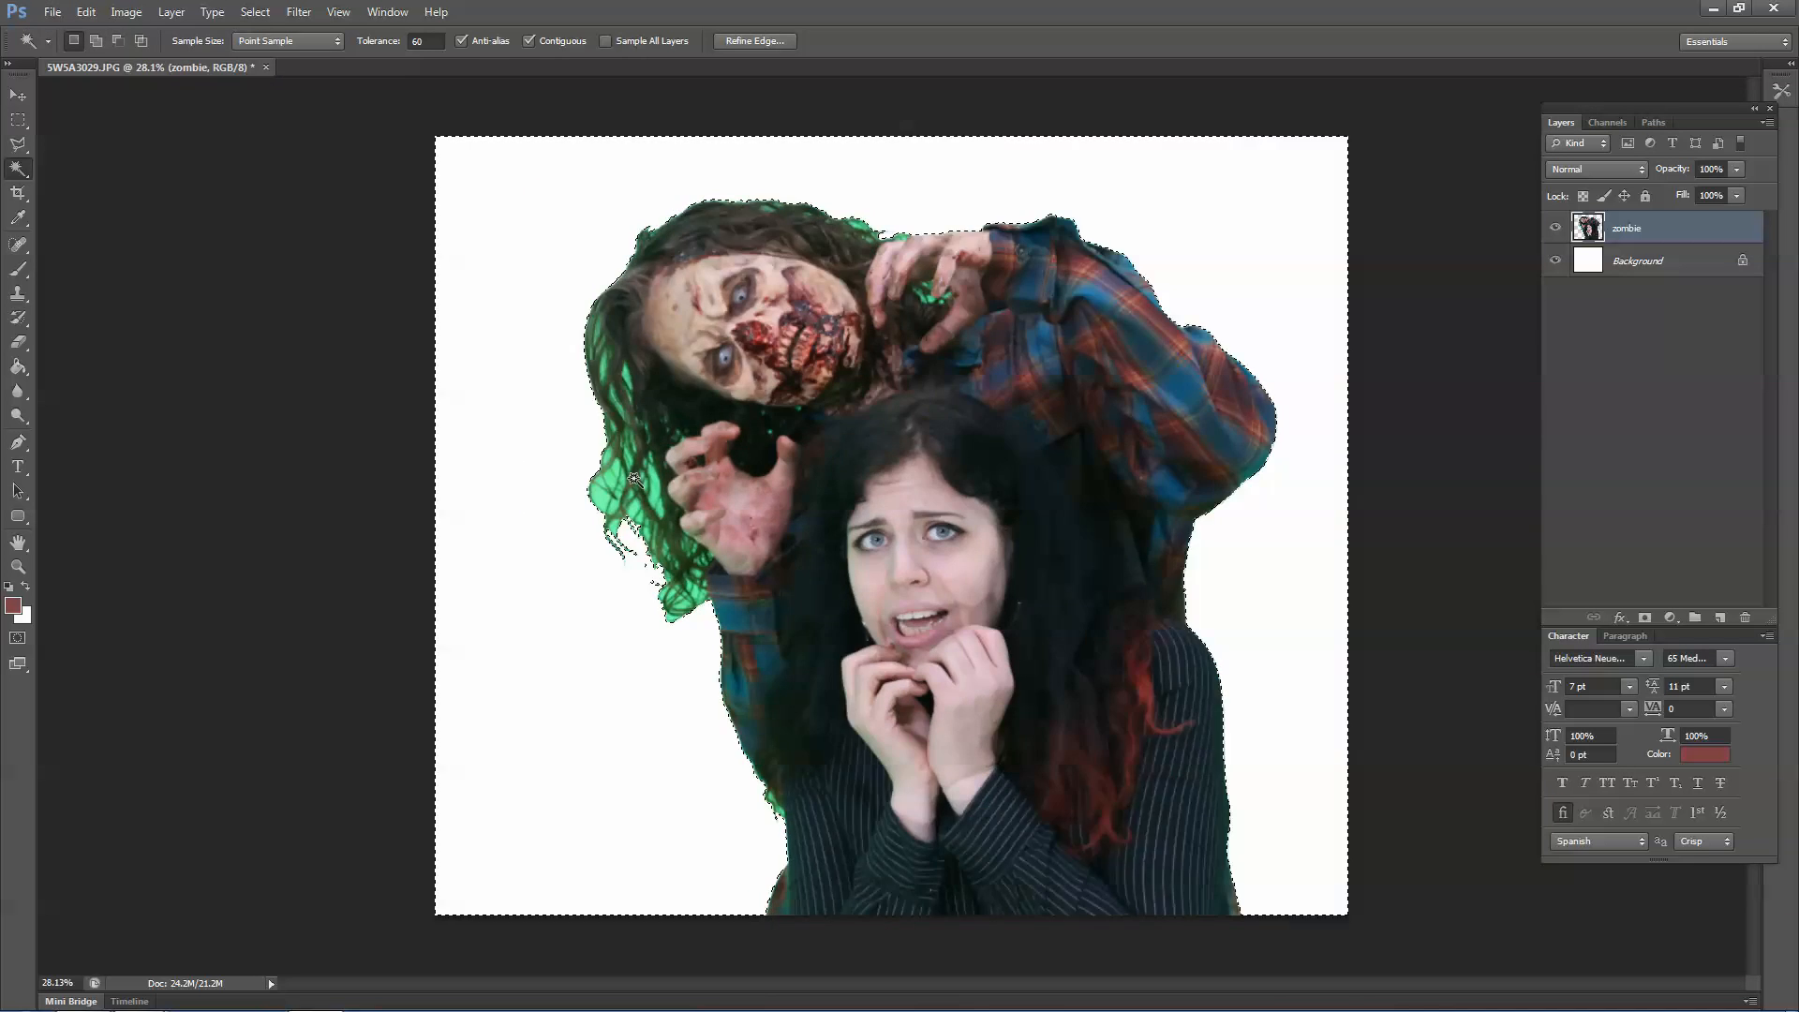
pyautogui.scroll(5, 660, 484)
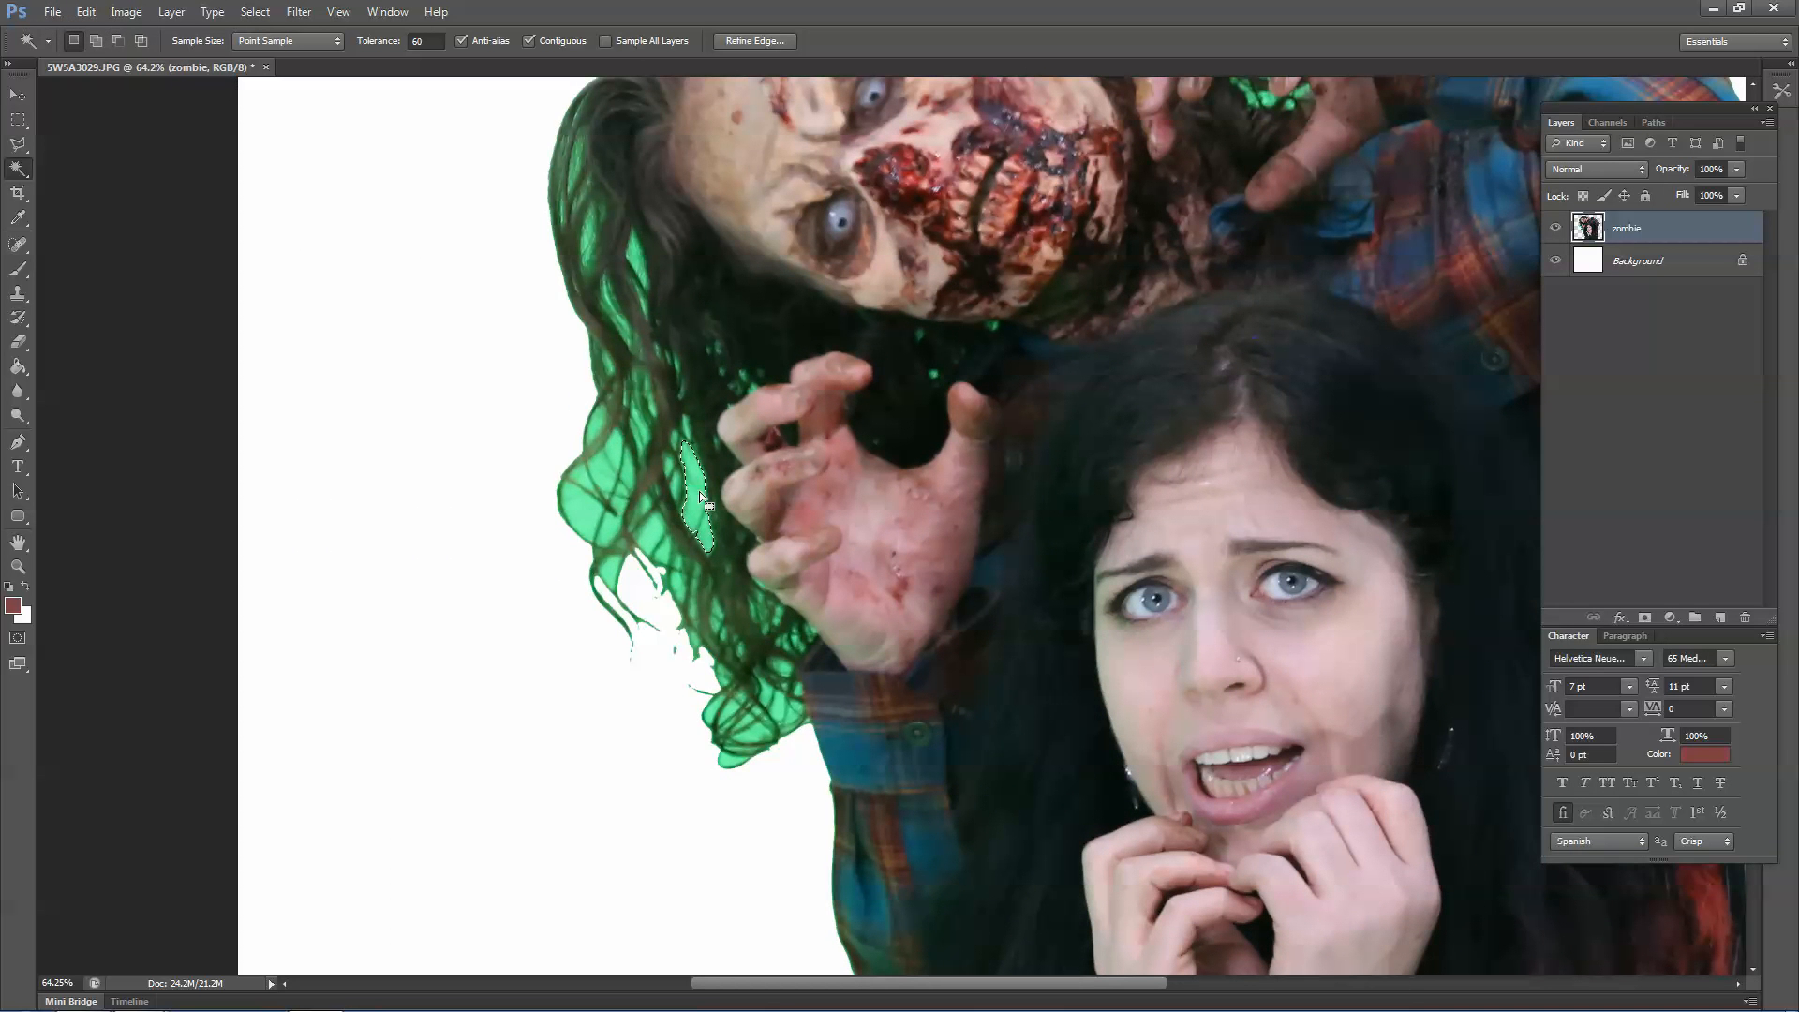
pyautogui.click(701, 498)
pyautogui.keyDown('shift'); pyautogui.click(592, 521); pyautogui.keyUp('shift')
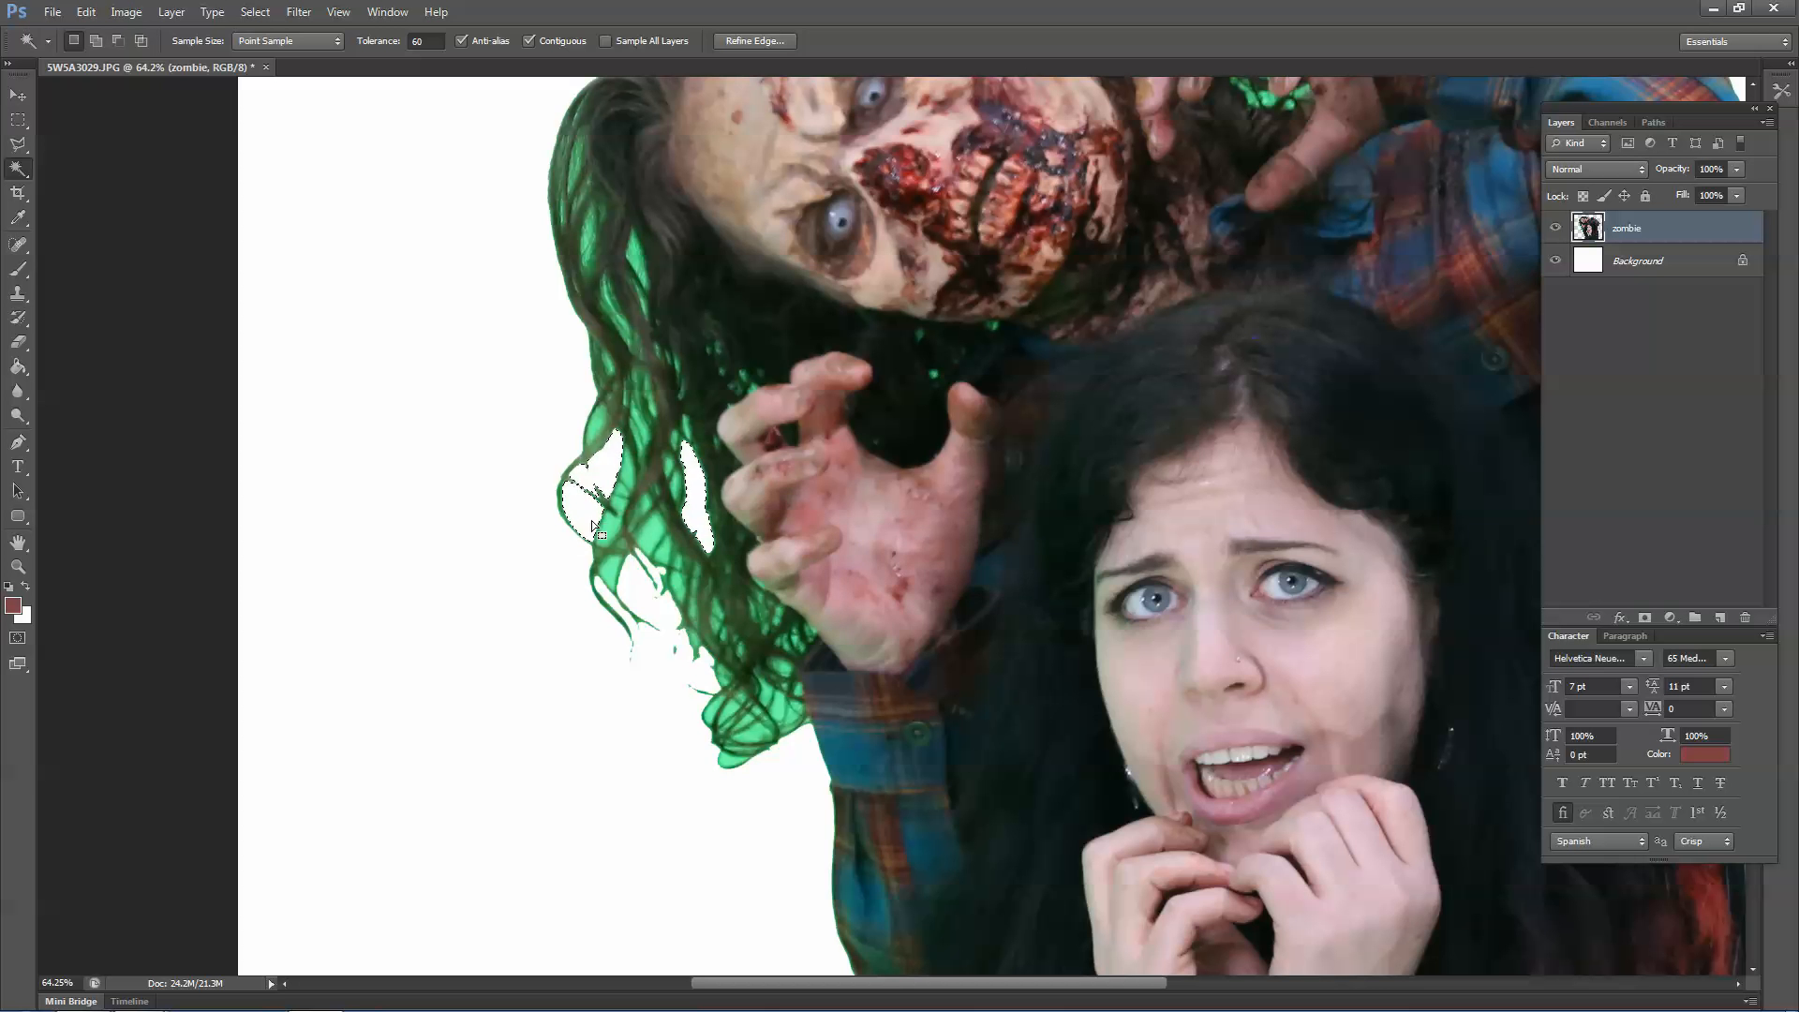
pyautogui.press('m')
pyautogui.click(592, 499)
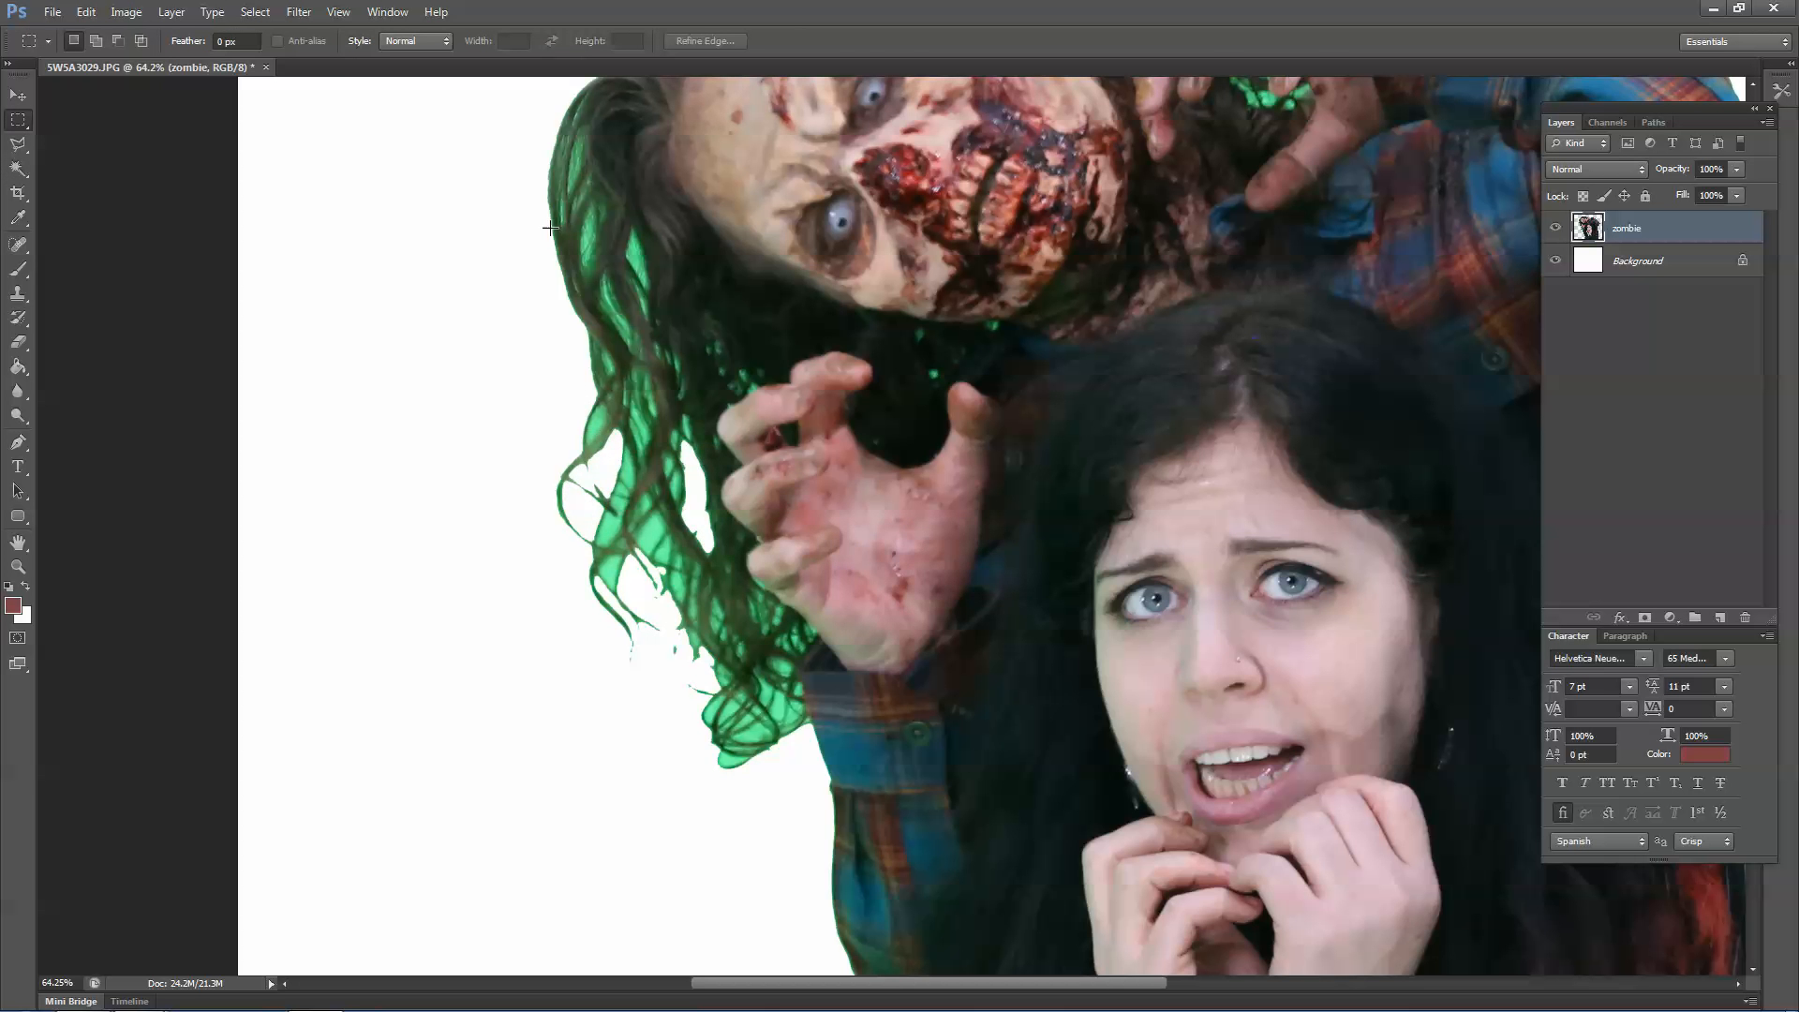
# Undo the Magic Wand deletions to restore the green background on the zombie layer.
pyautogui.scroll(-3, 766, 516)
pyautogui.scroll(-1, 765, 515)
pyautogui.scroll(2, 1045, 469)
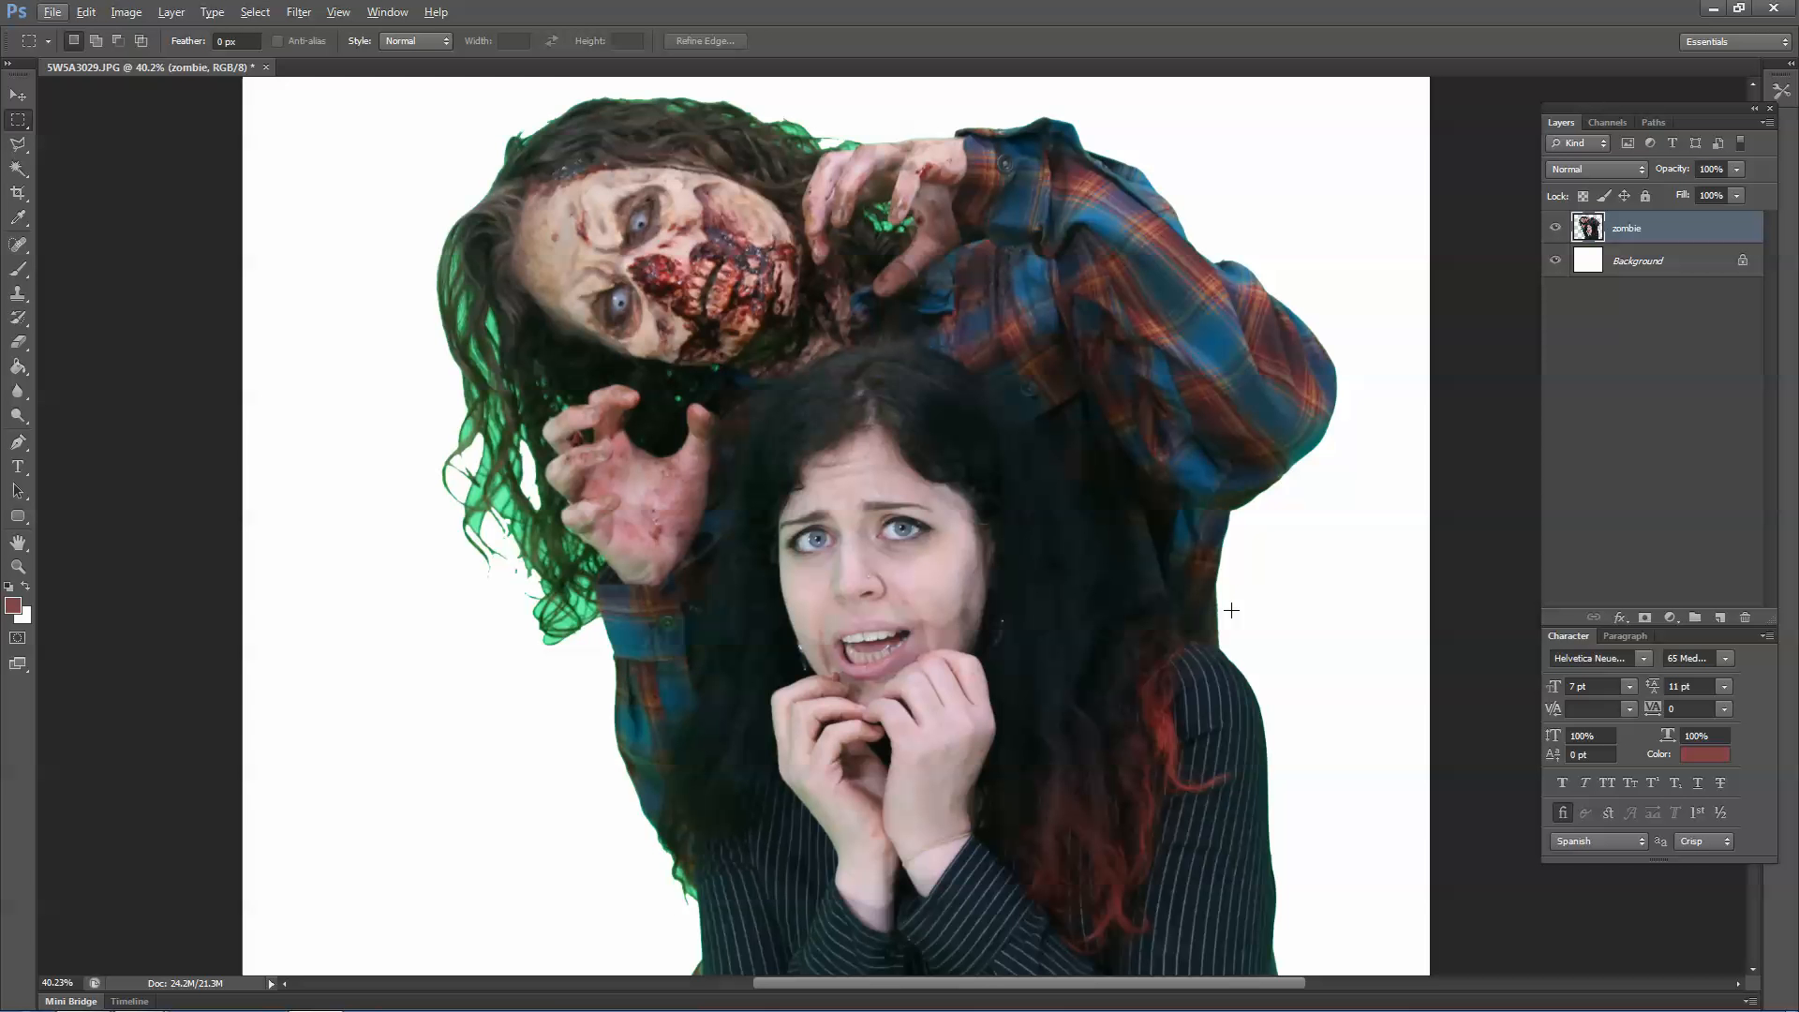
pyautogui.scroll(-2, 603, 427)
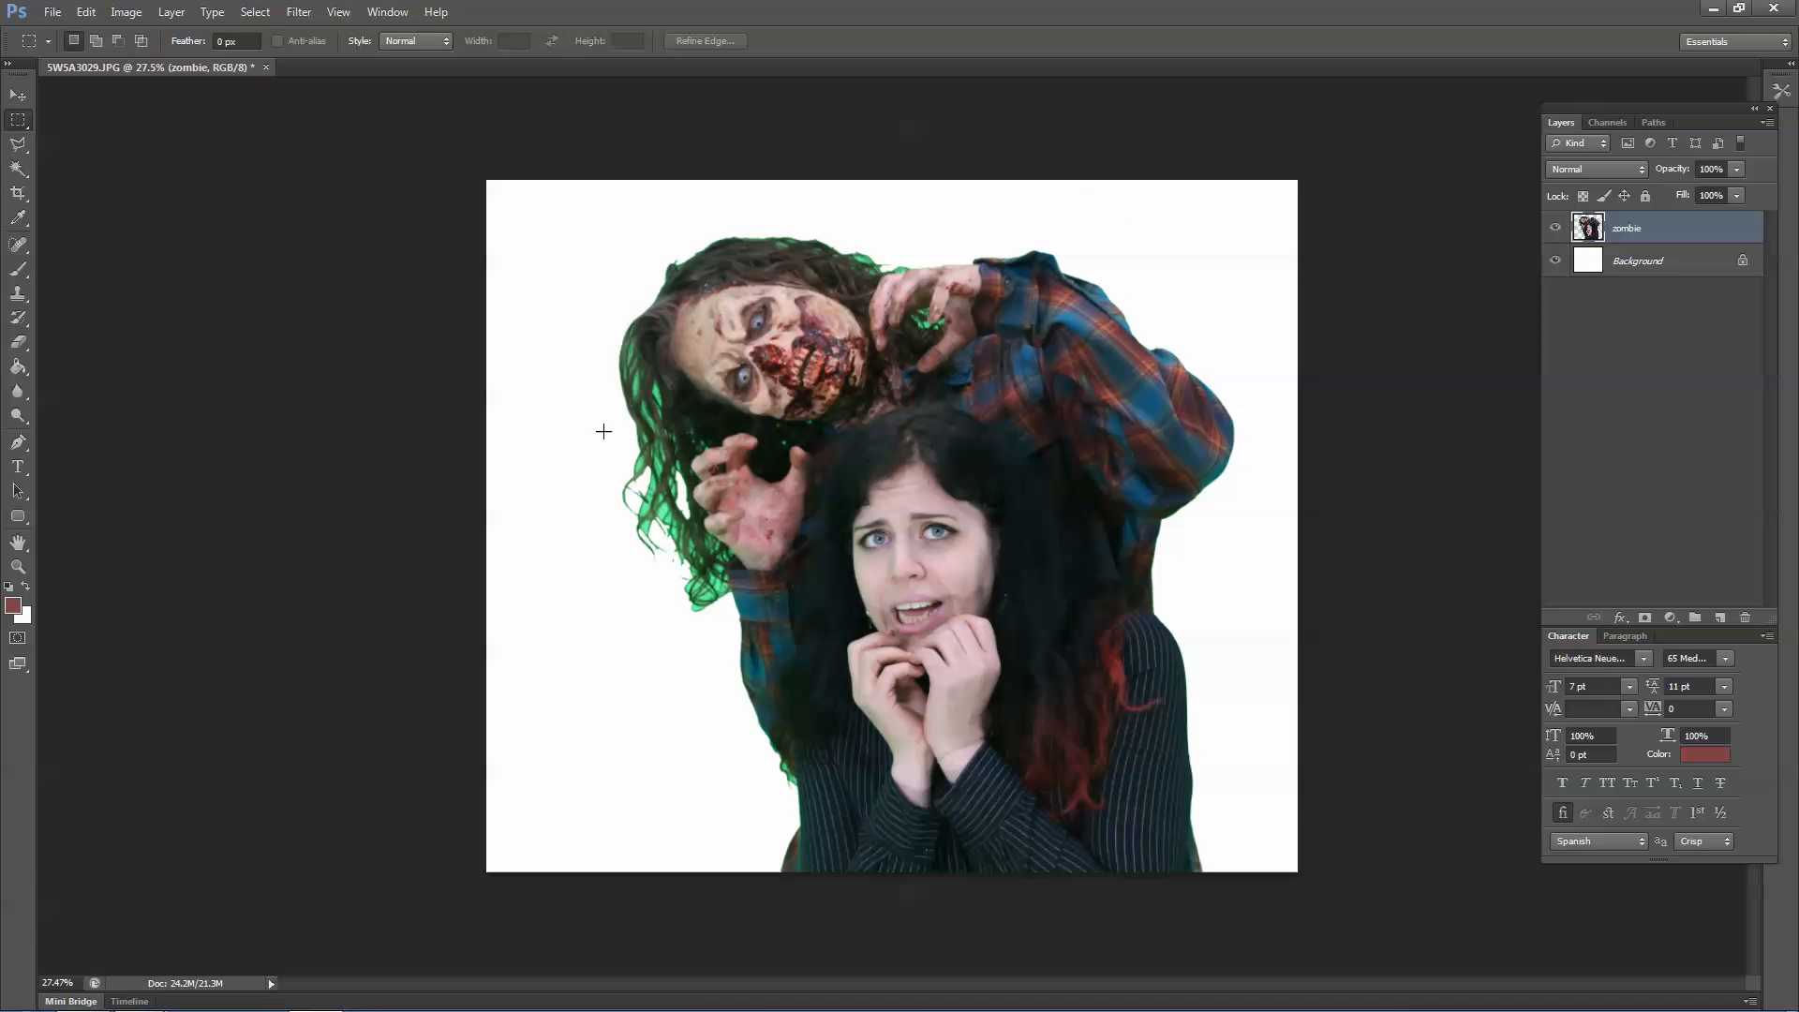
pyautogui.hotkey('ctrl', 'z')
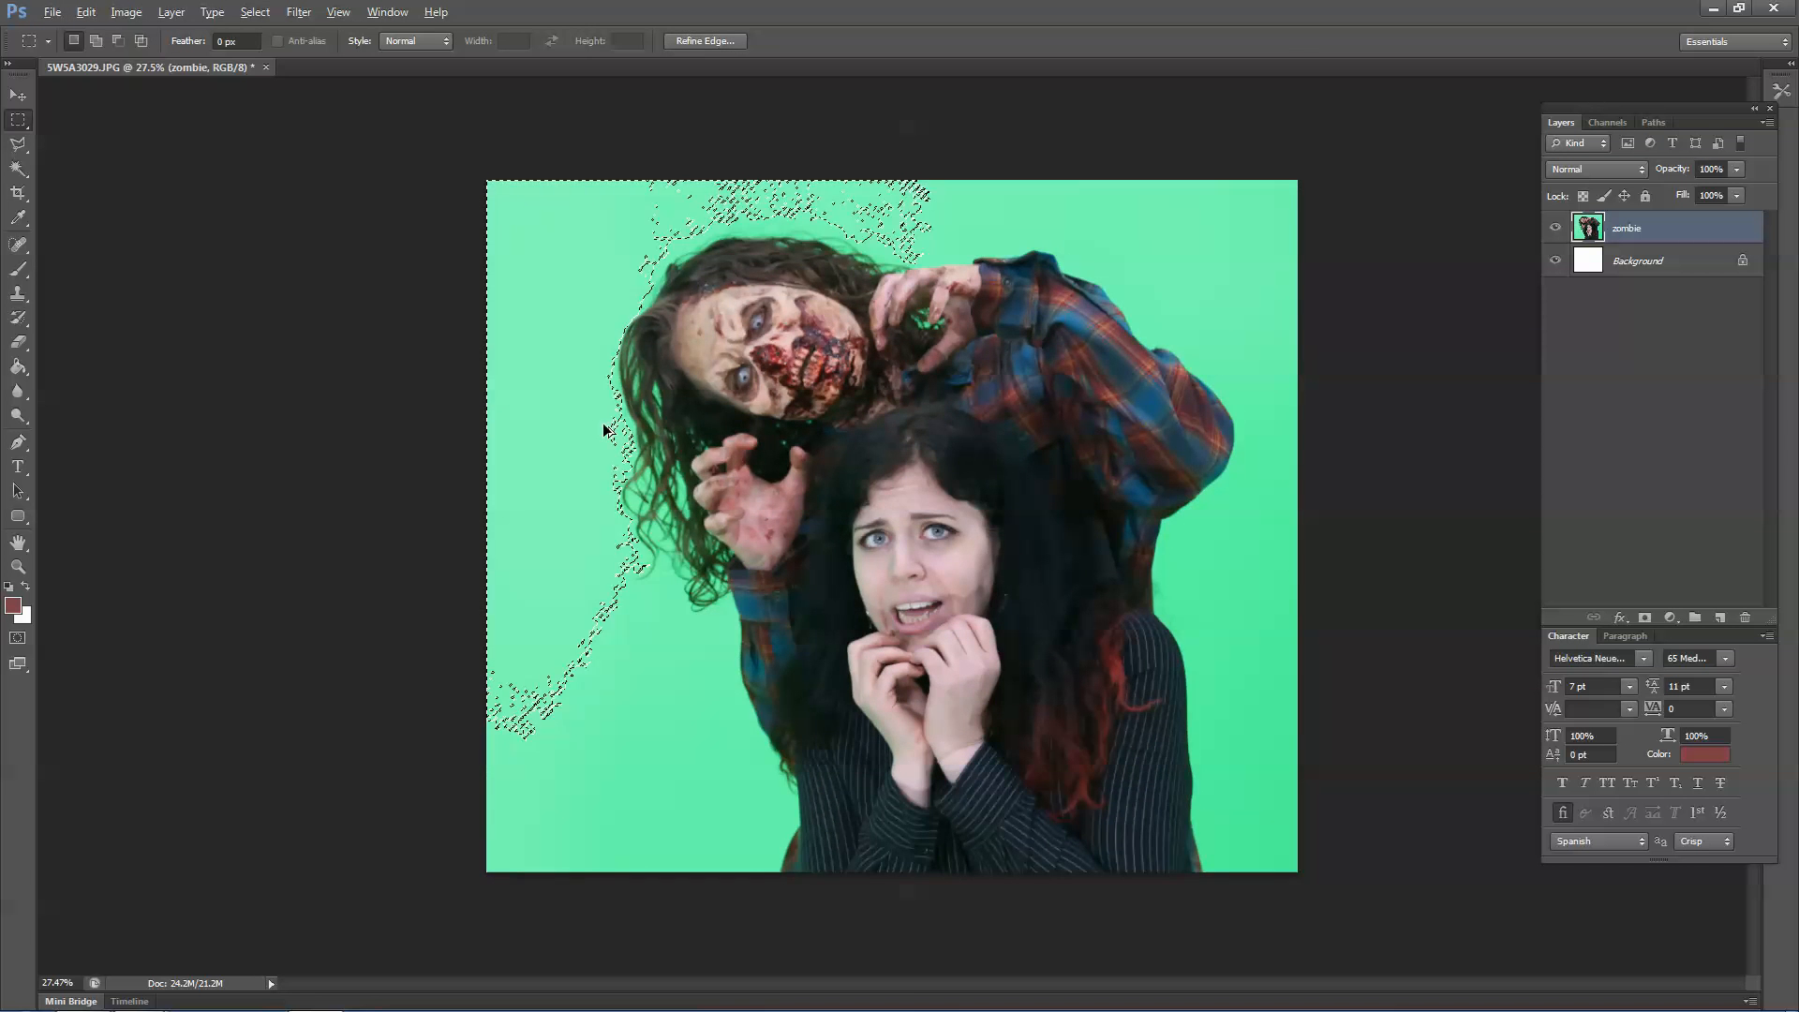
# Run the EZ Green Screen filter on the zombie layer and apply it with output set to All Layers.
pyautogui.click(299, 12)
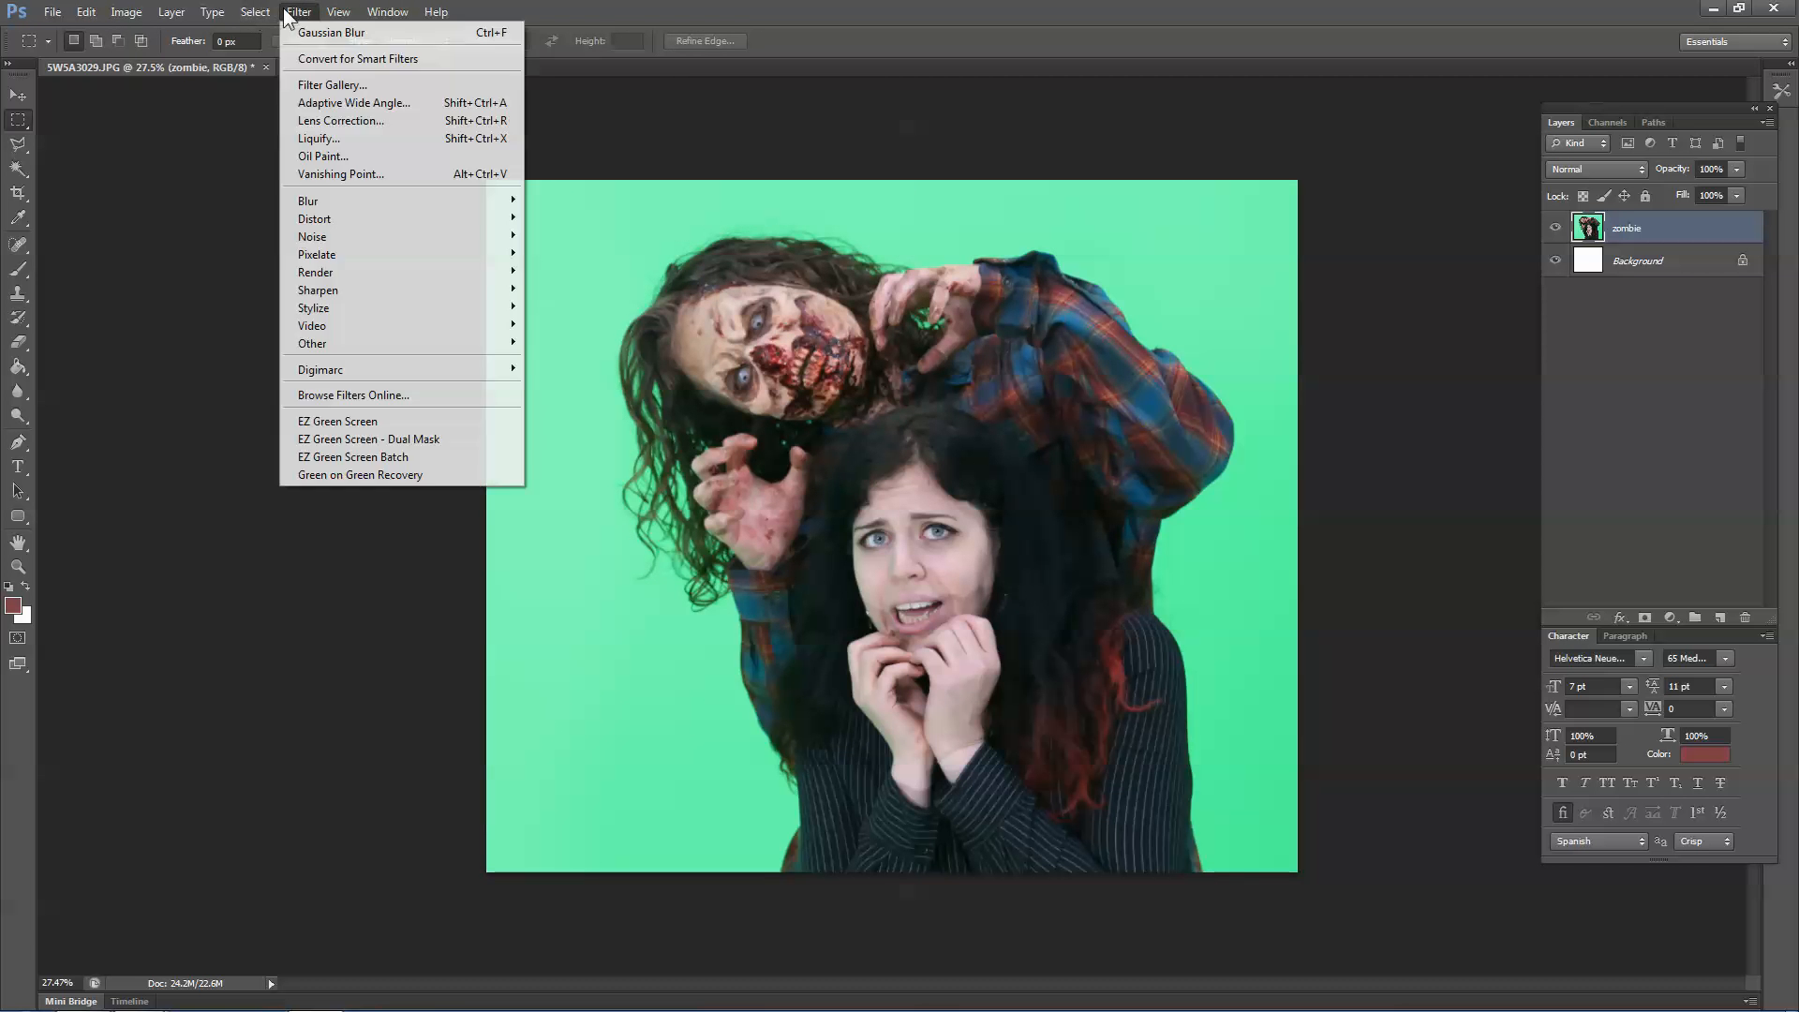
pyautogui.click(391, 424)
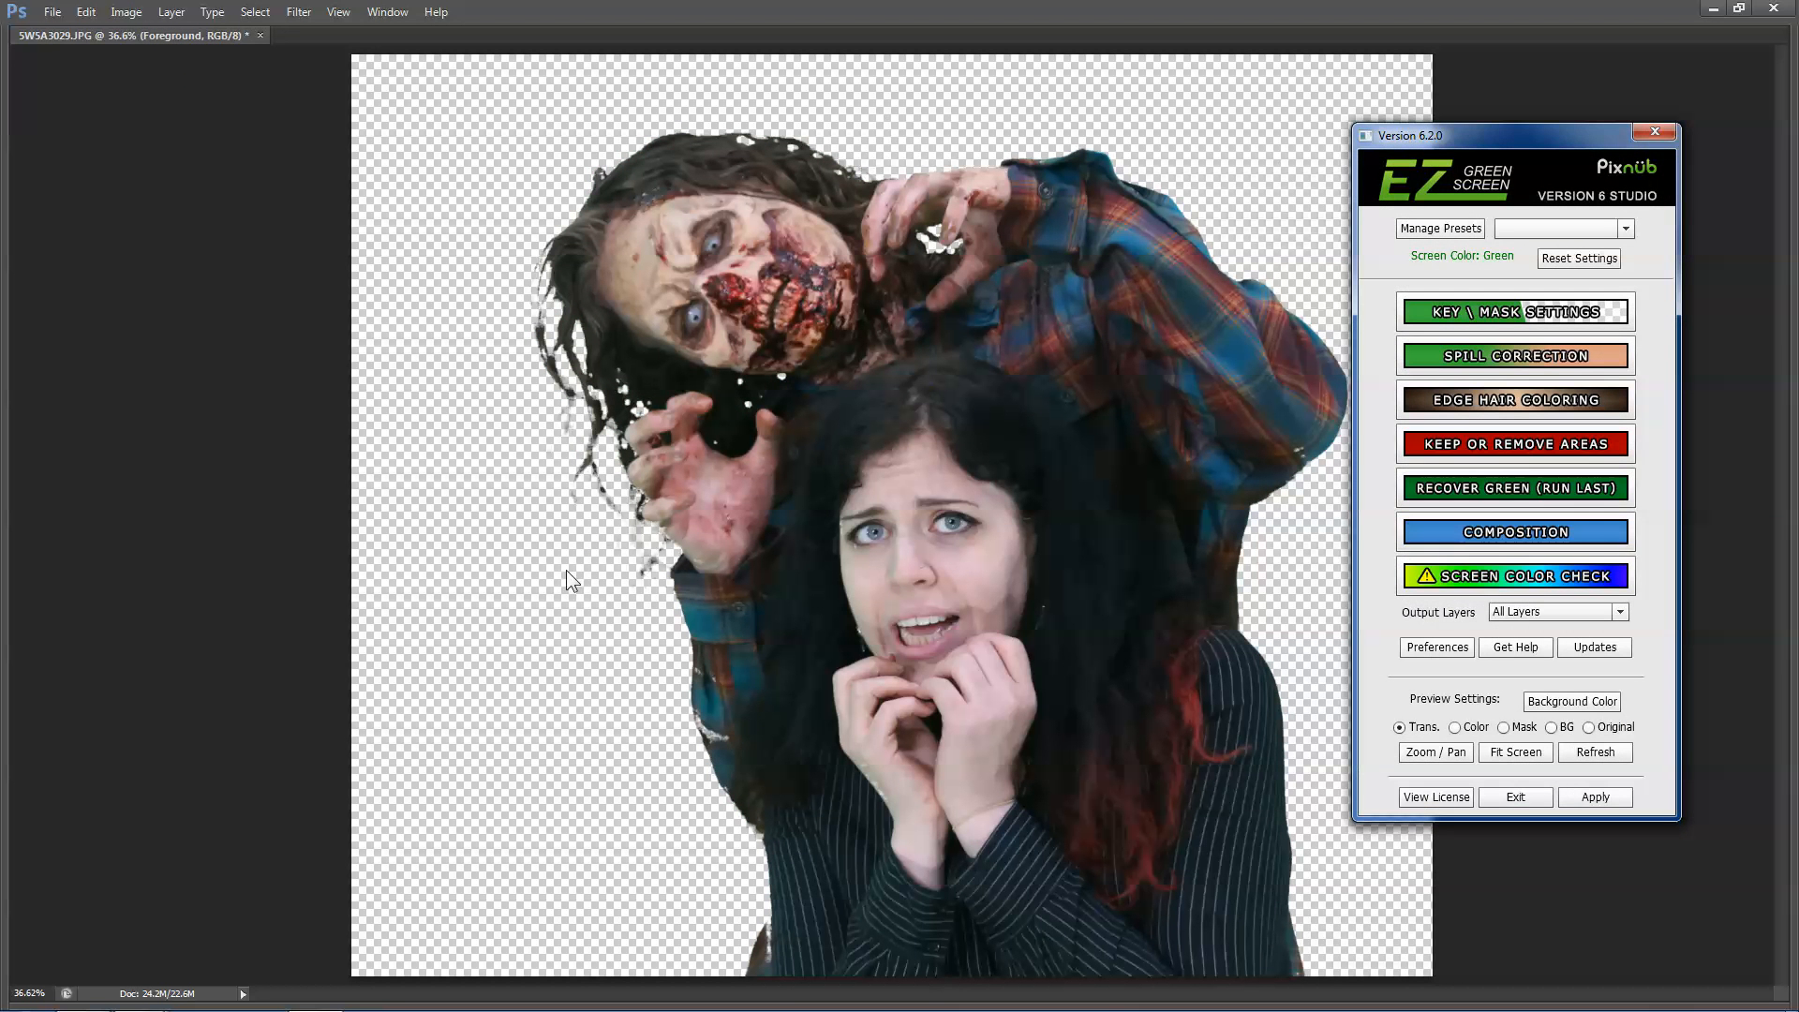
pyautogui.click(1602, 796)
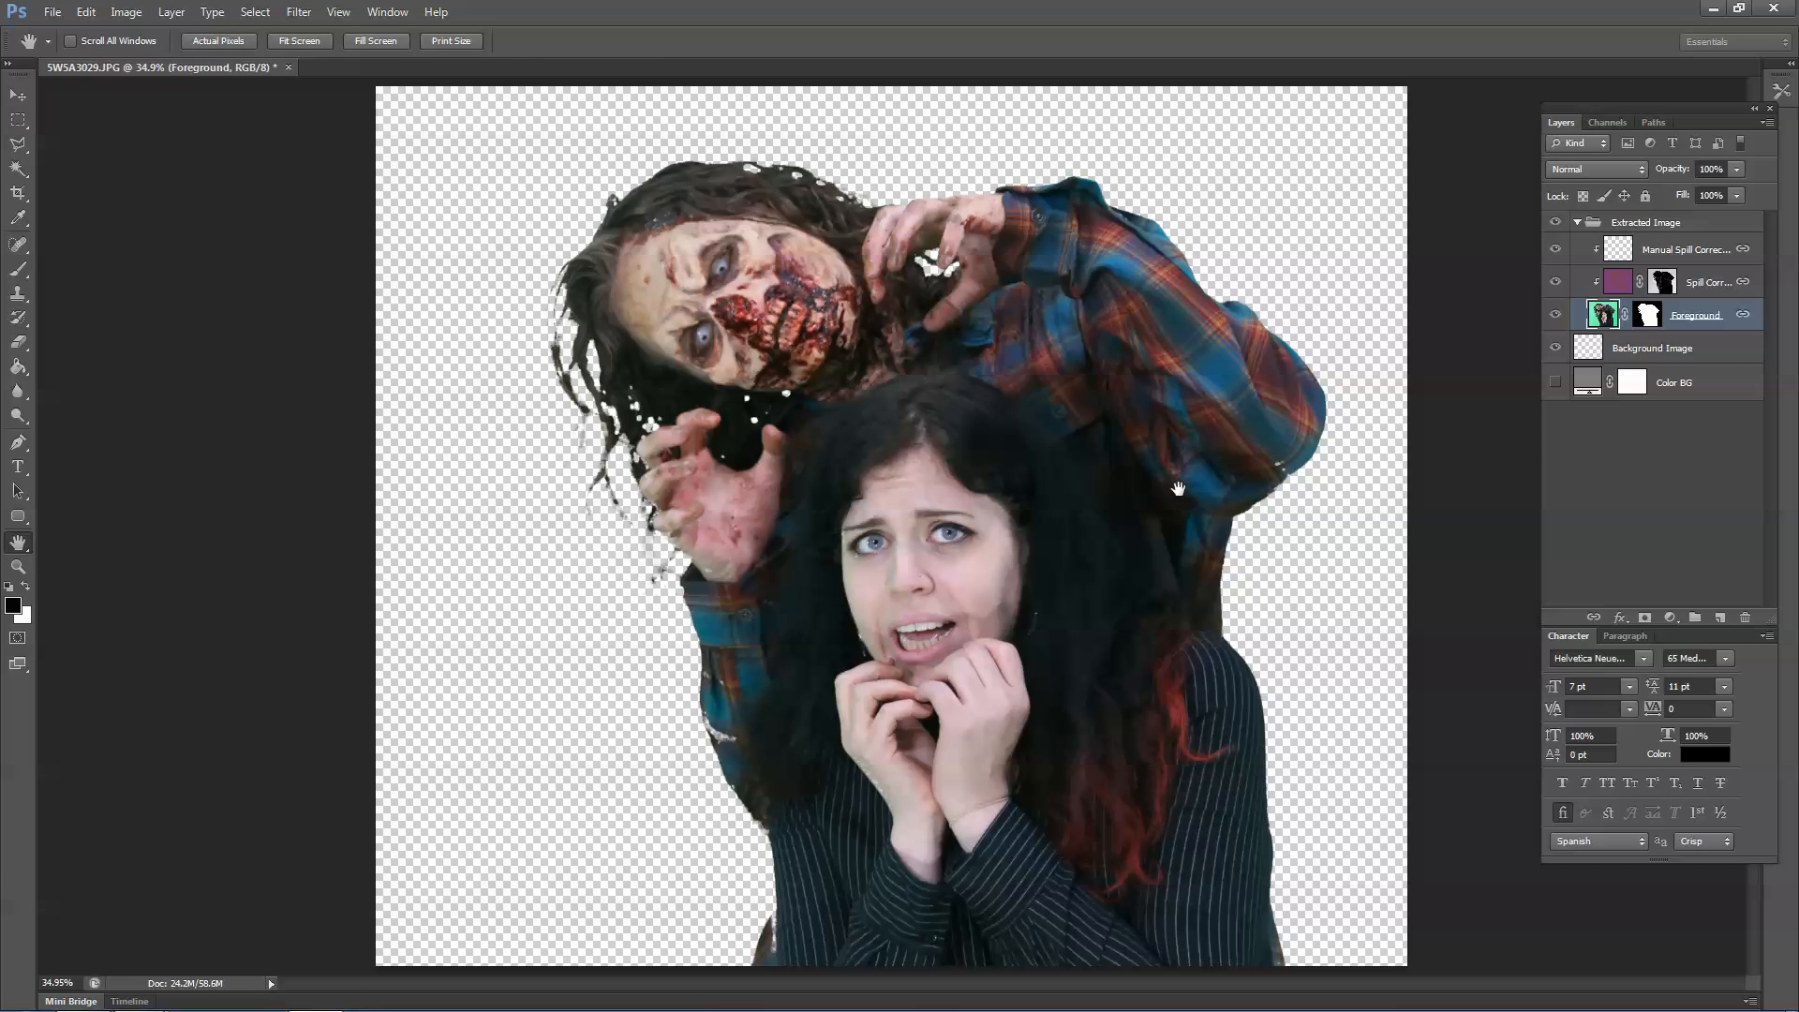
pyautogui.scroll(-2, 1178, 488)
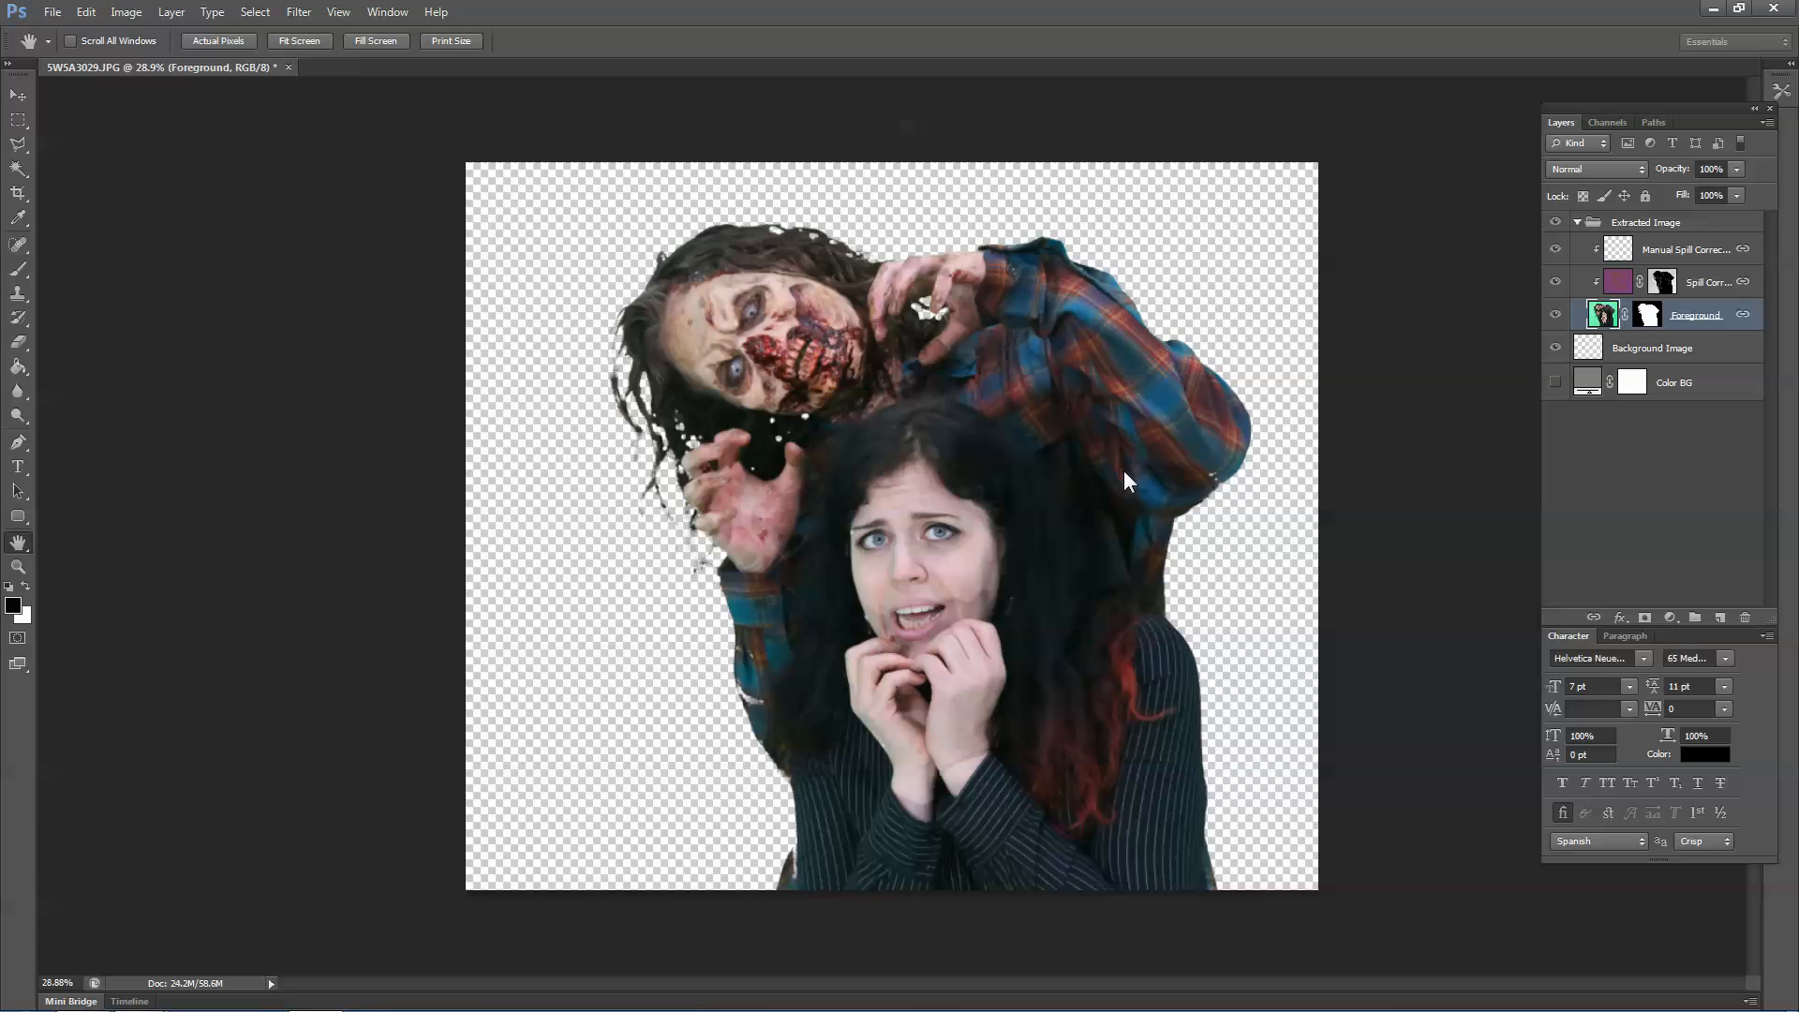
# Export the cutout for web as a PNG named zombie on the desktop and close the document without saving.
pyautogui.hotkey('ctrl', 'alt', 'shift', 's')
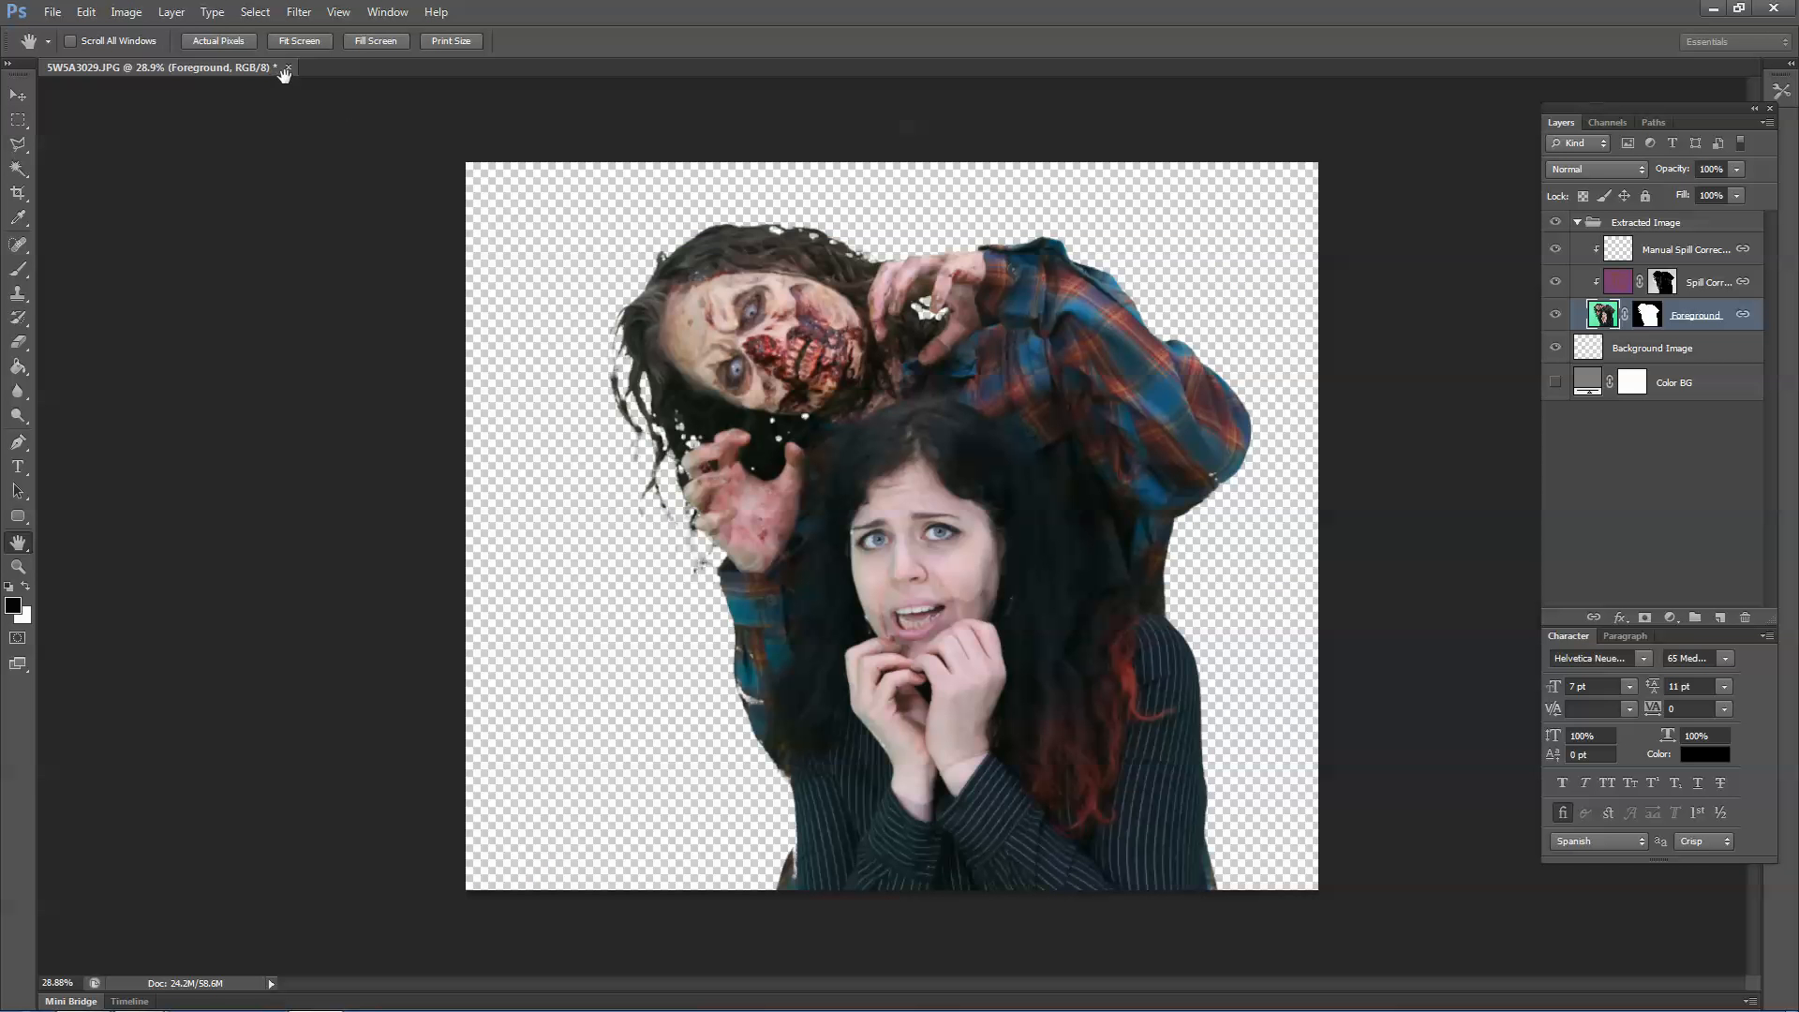
pyautogui.click(287, 67)
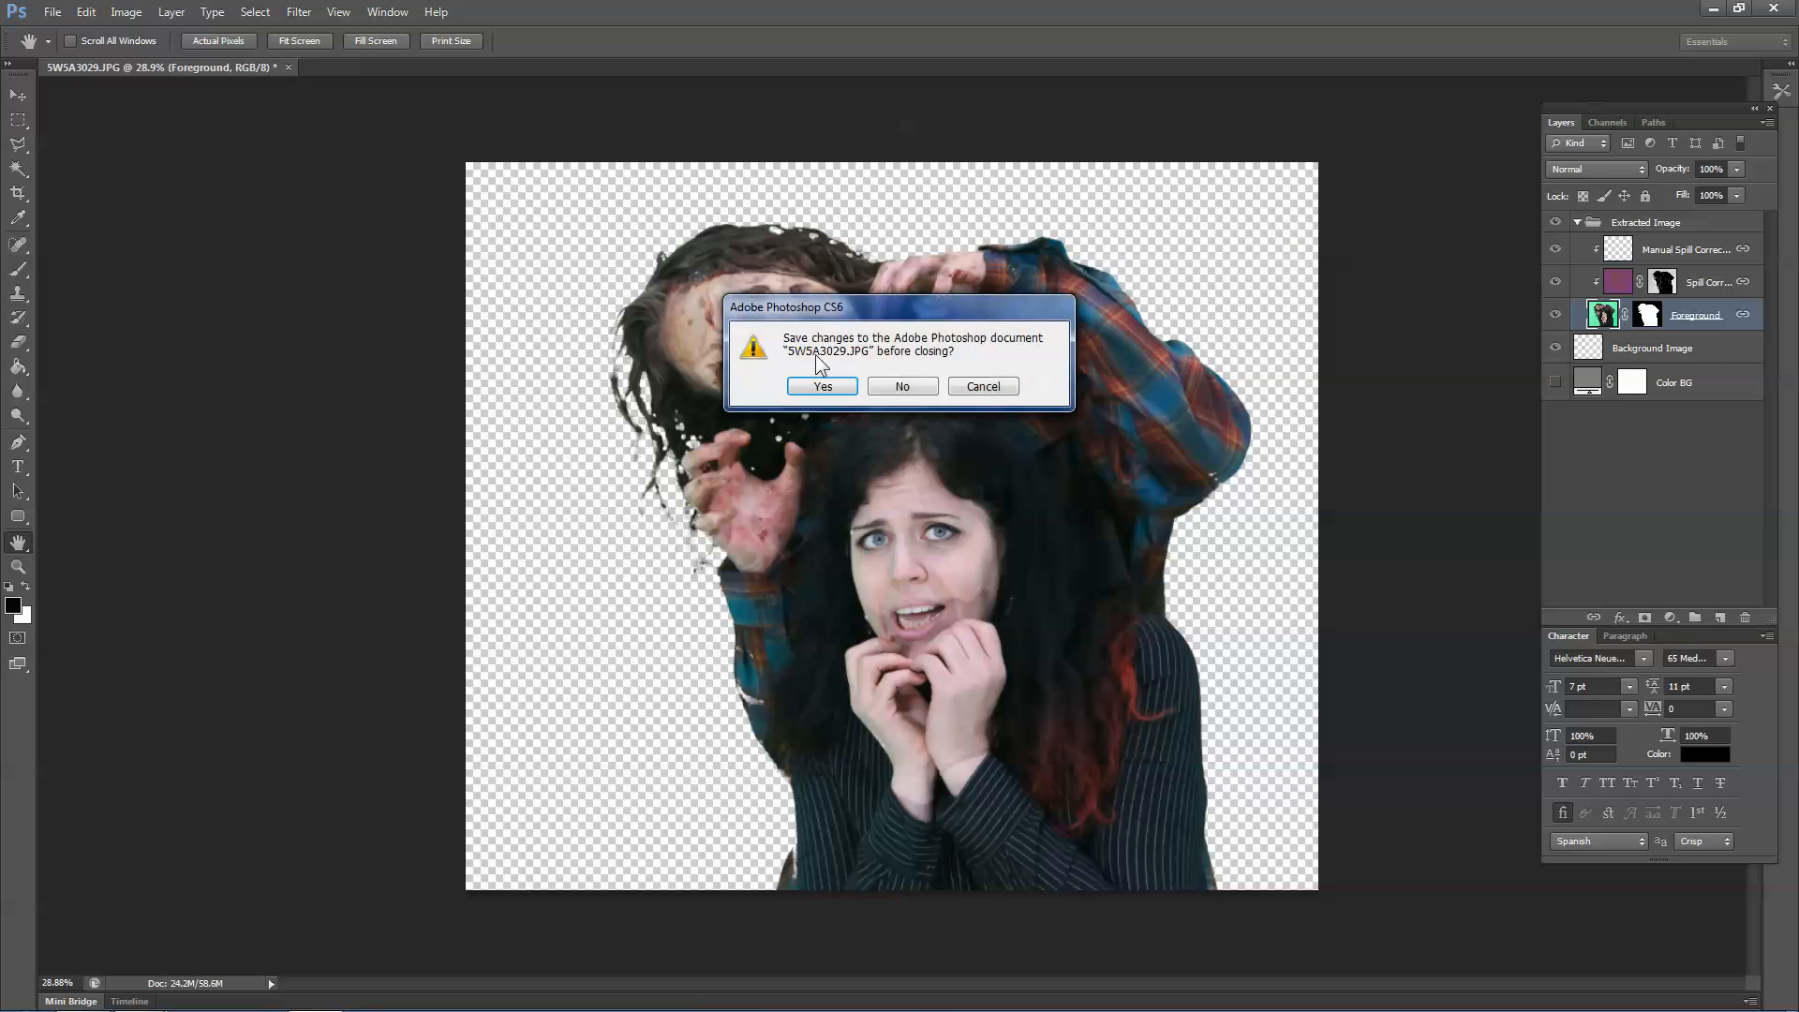
pyautogui.click(898, 386)
# Open the exported zombie PNG from the desktop folder in Photoshop.
pyautogui.hotkey('alt', 'Tab')
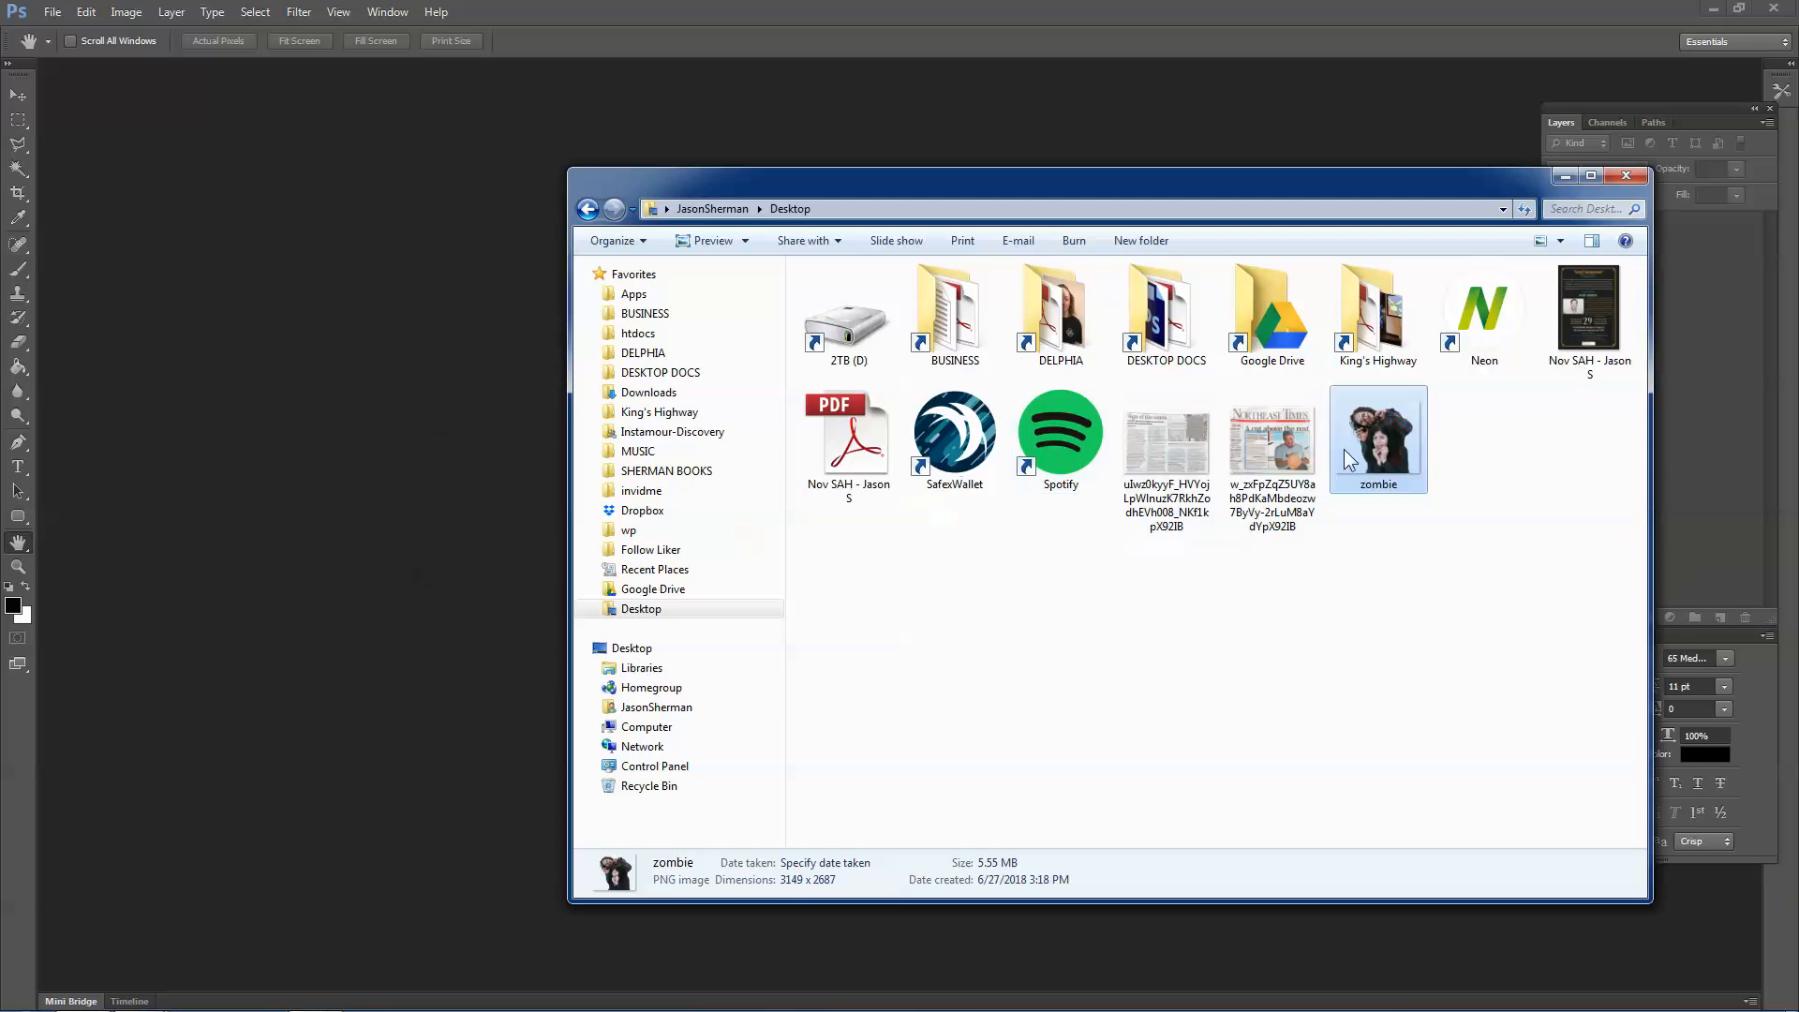
pyautogui.moveTo(1349, 459); pyautogui.dragTo(369, 338)
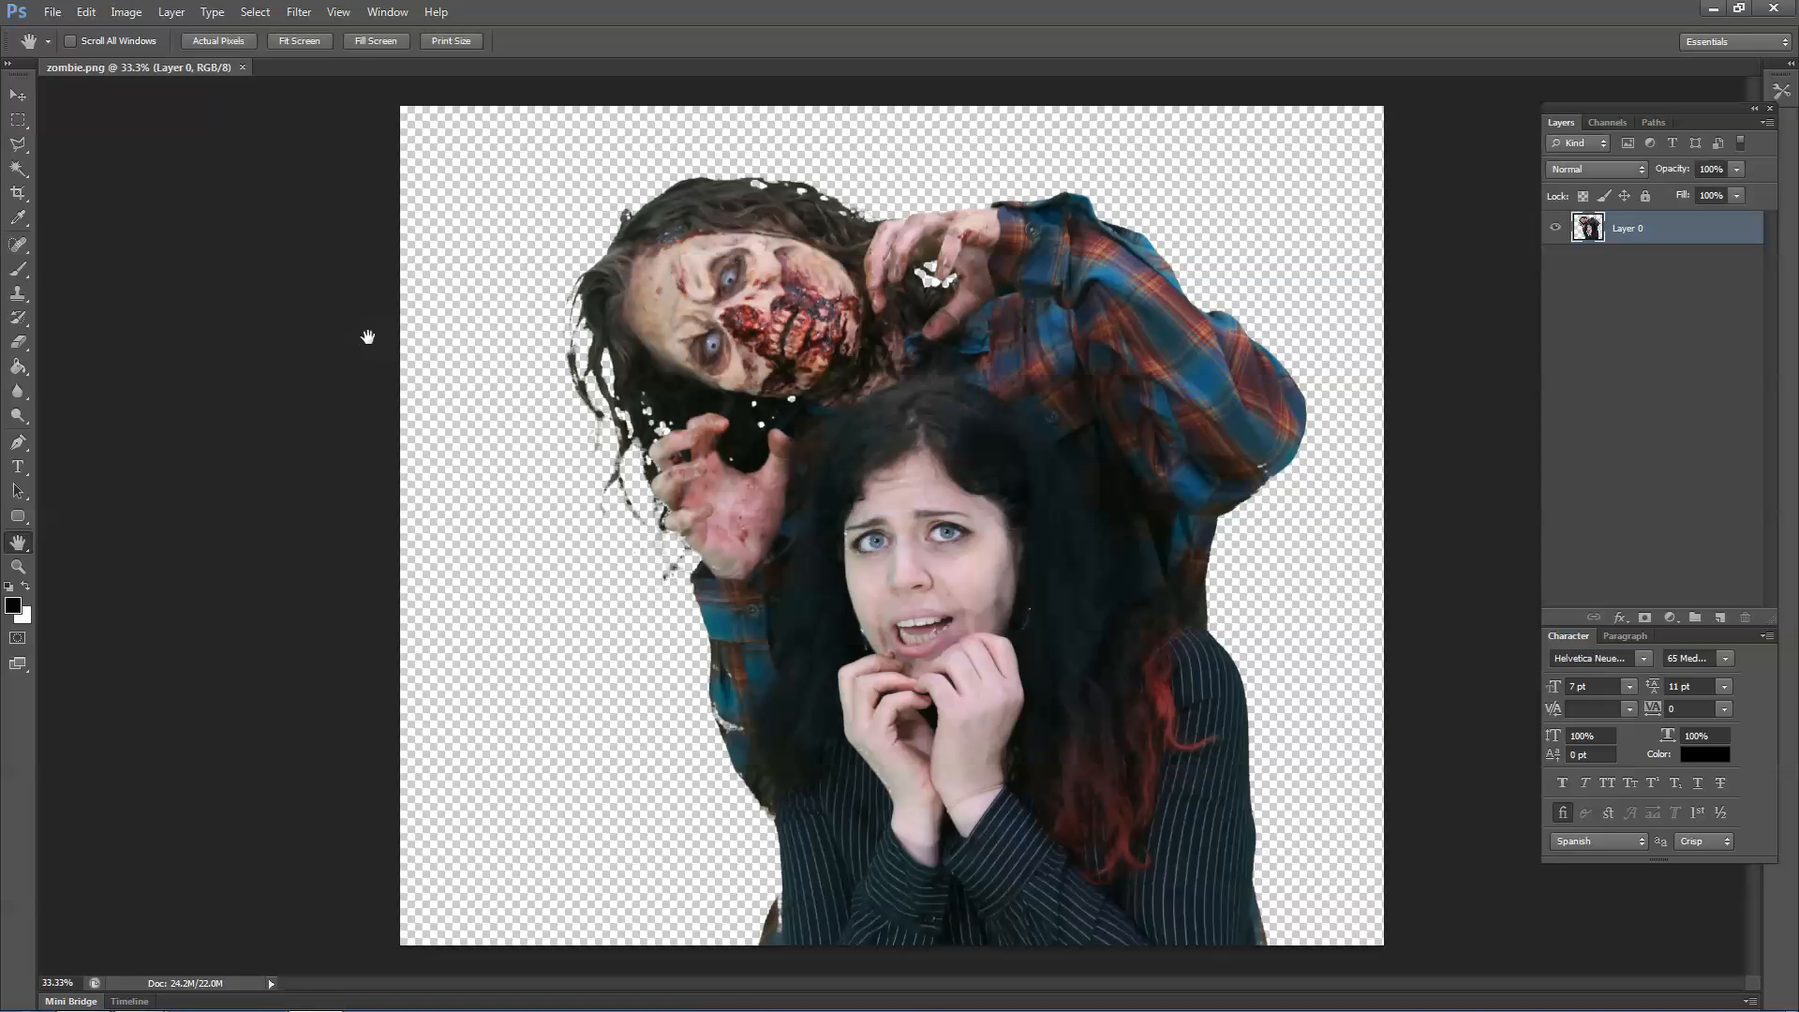
# Create a new blank document 640 pixels wide and 640 pixels high.
pyautogui.hotkey('alt', 'f')
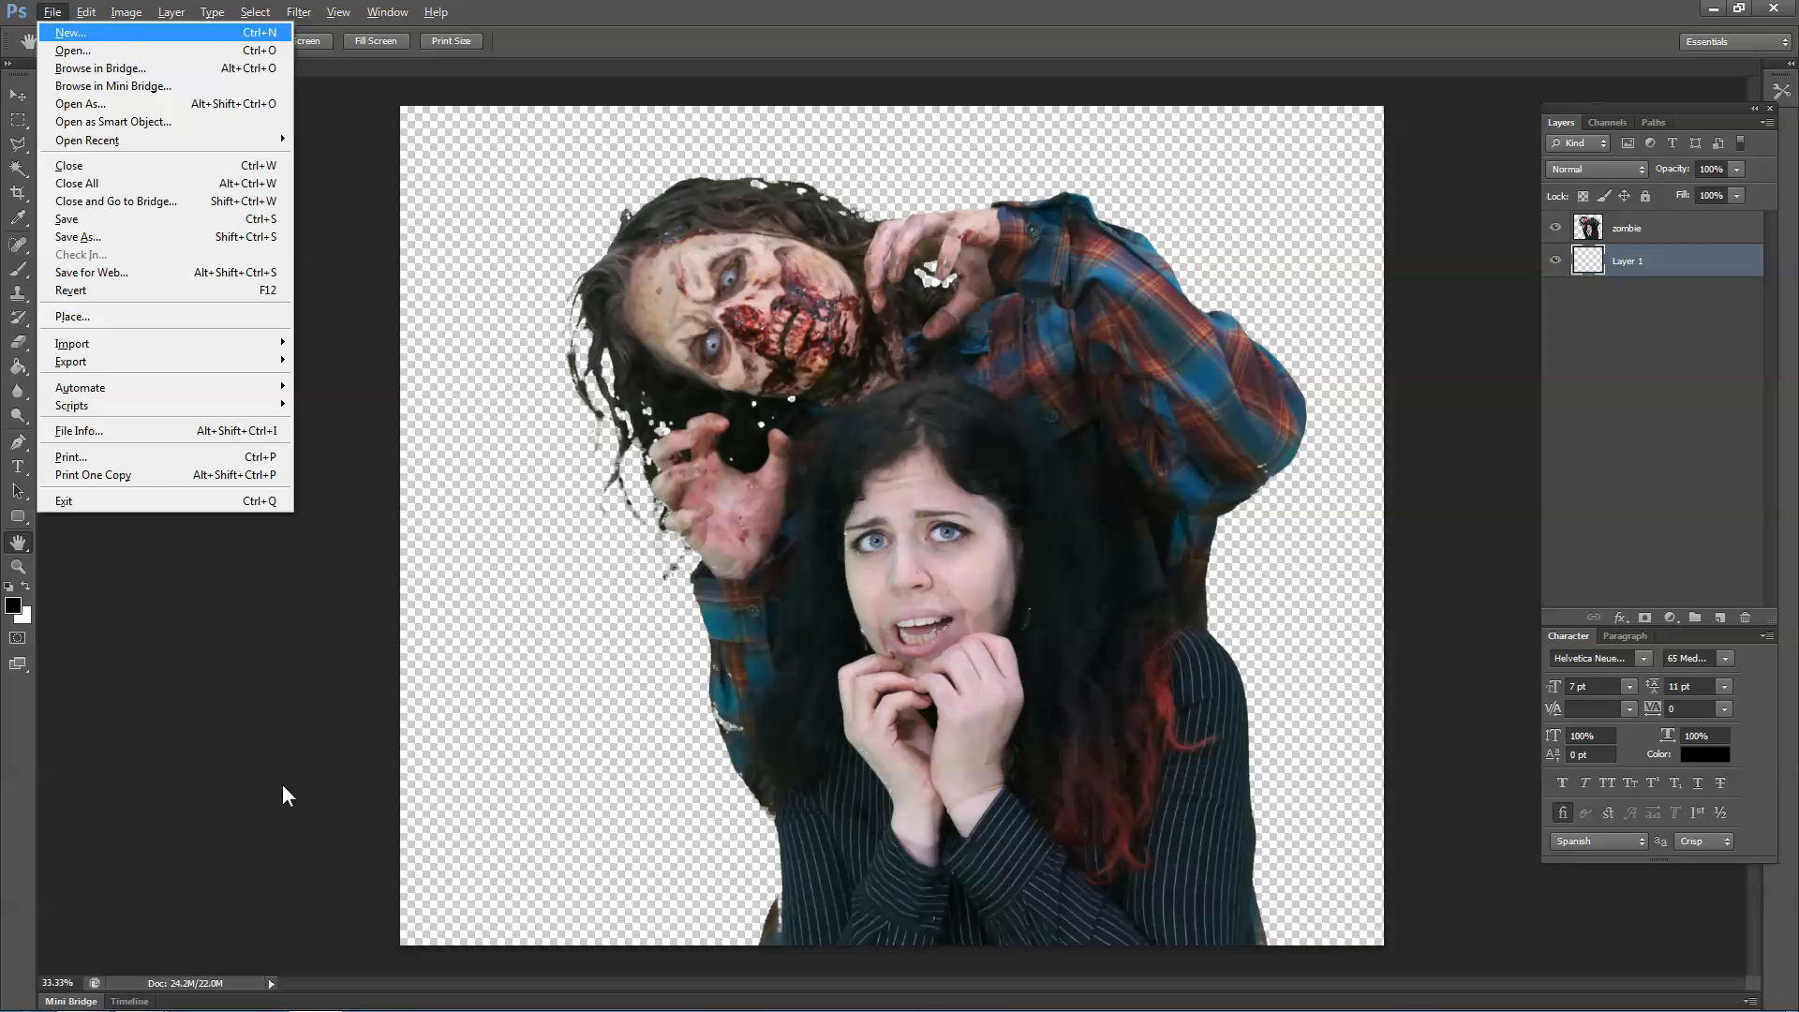
pyautogui.press('n')
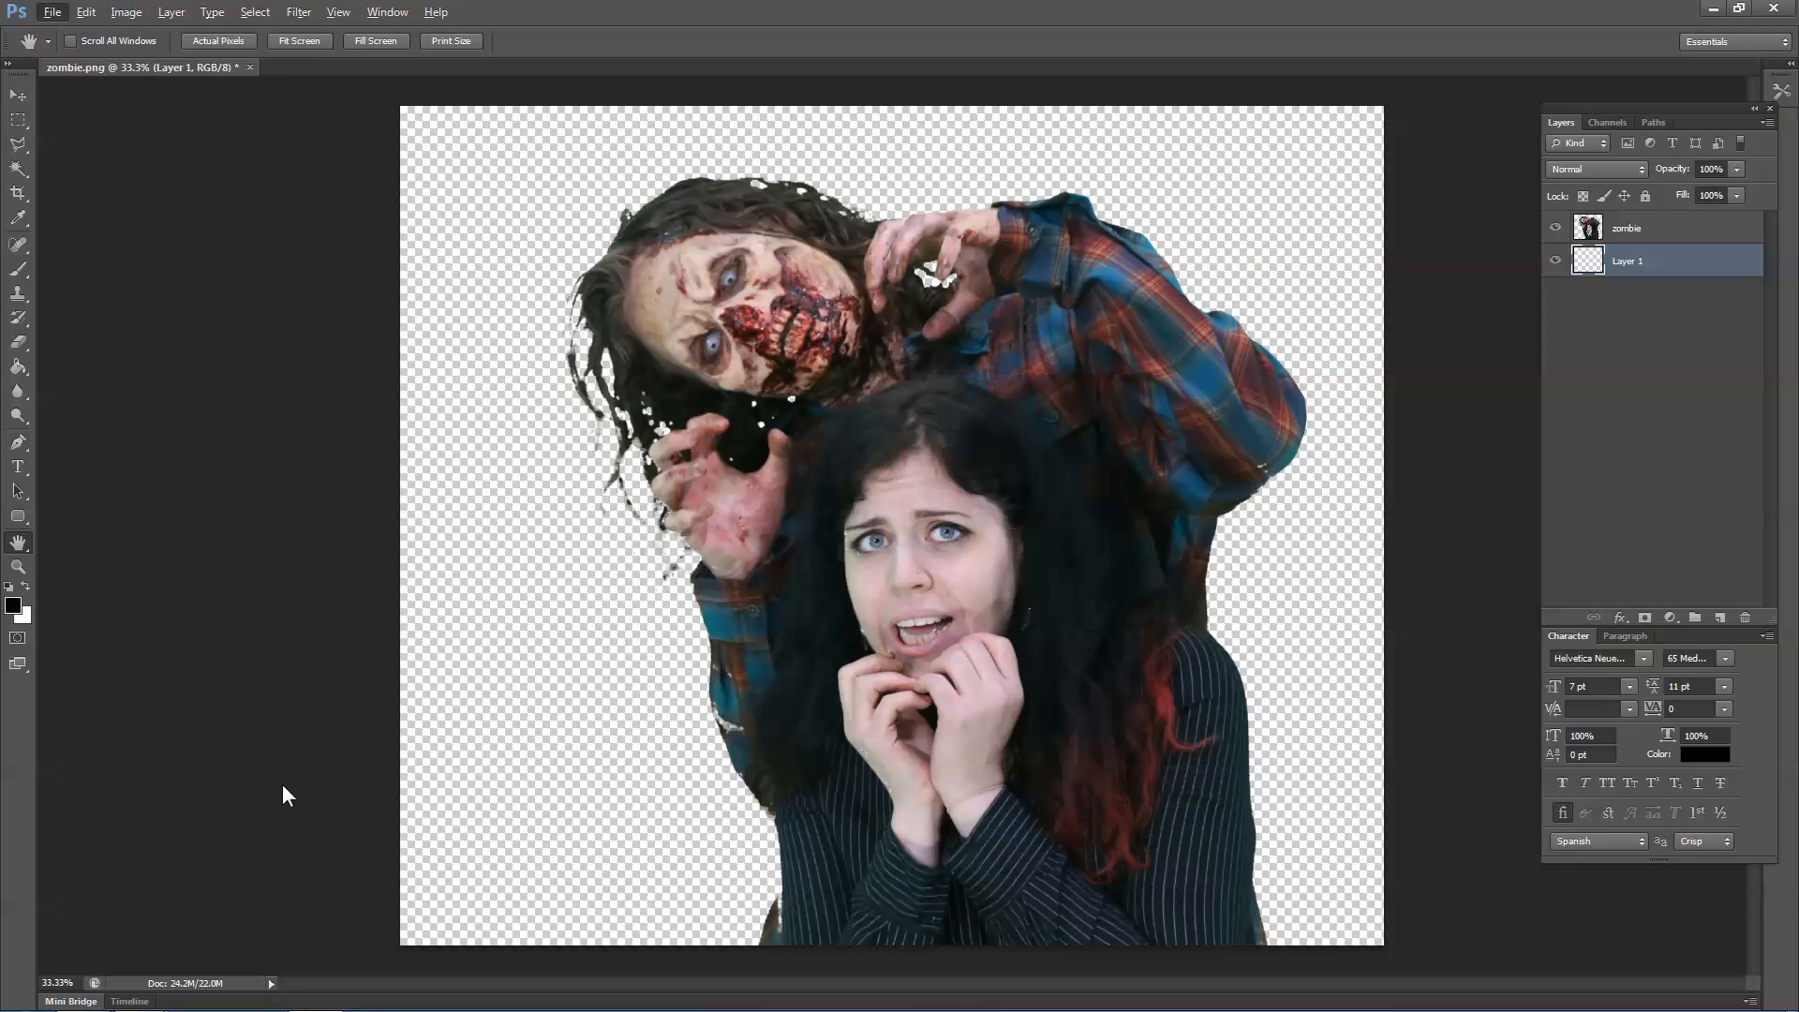
pyautogui.press('Tab')
pyautogui.press('Tab')
pyautogui.write('640')
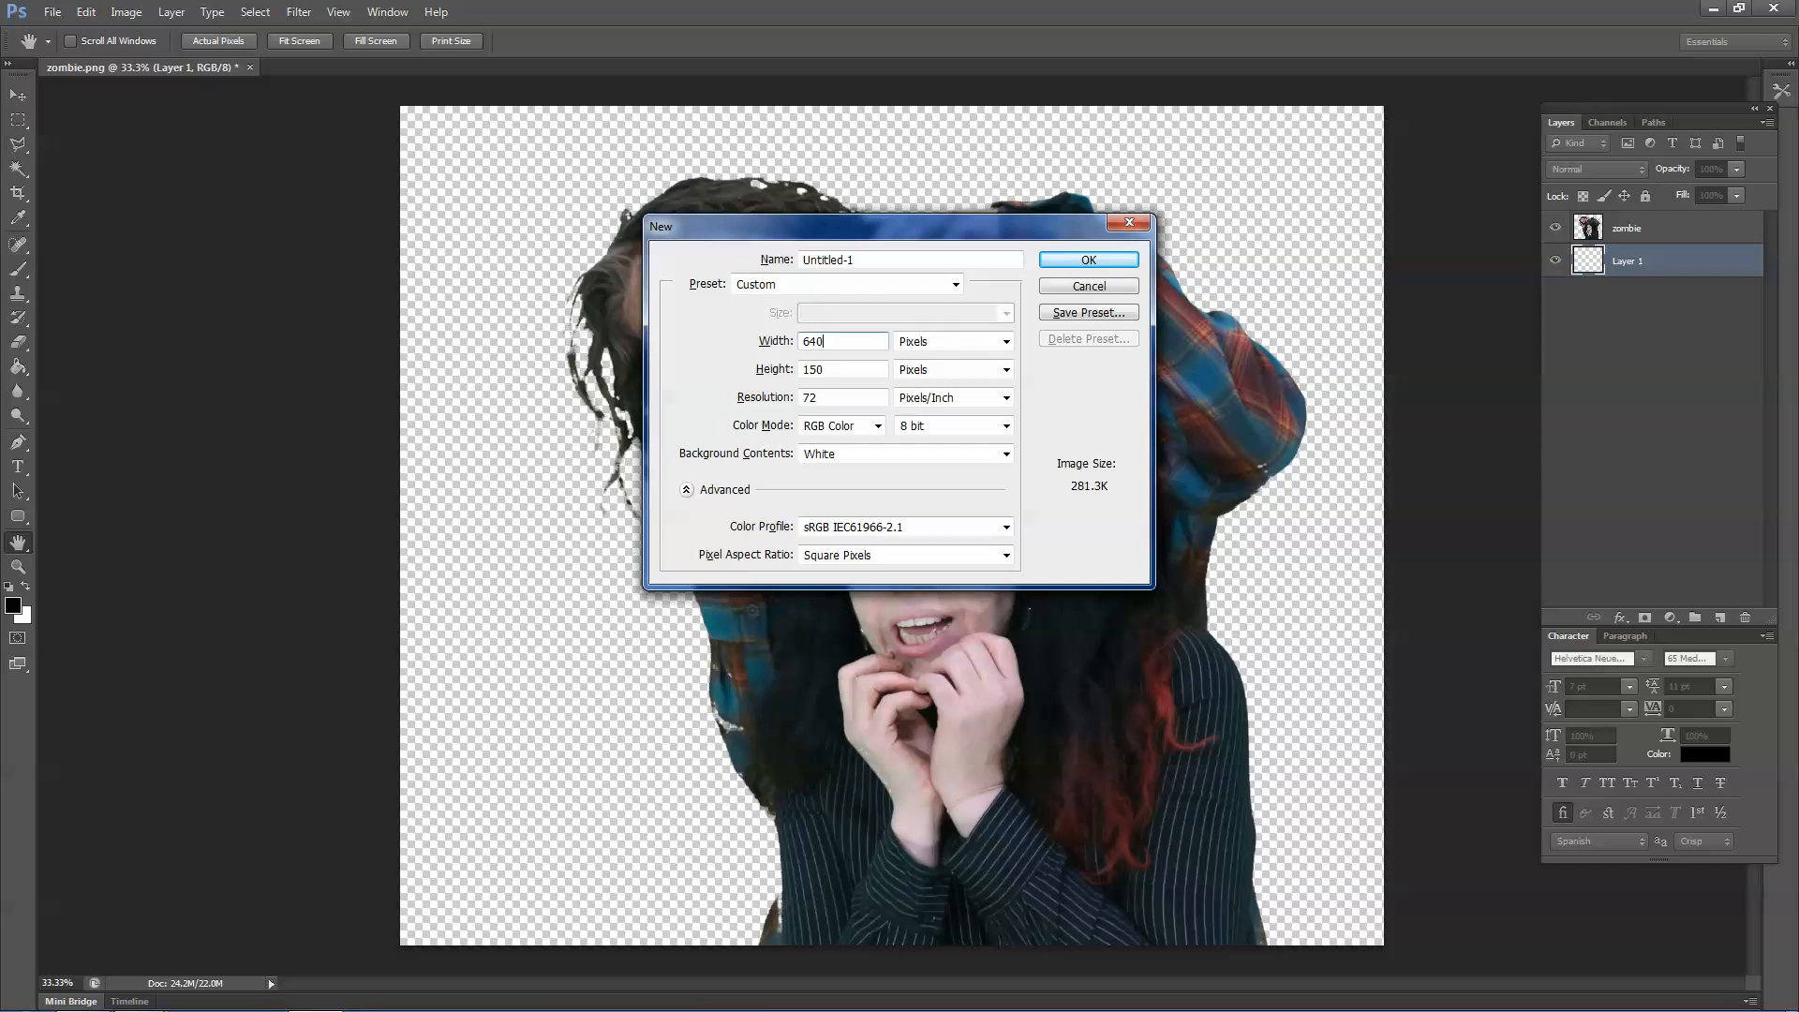
pyautogui.press('Tab')
pyautogui.press('Tab')
pyautogui.write('640')
pyautogui.press('Return')
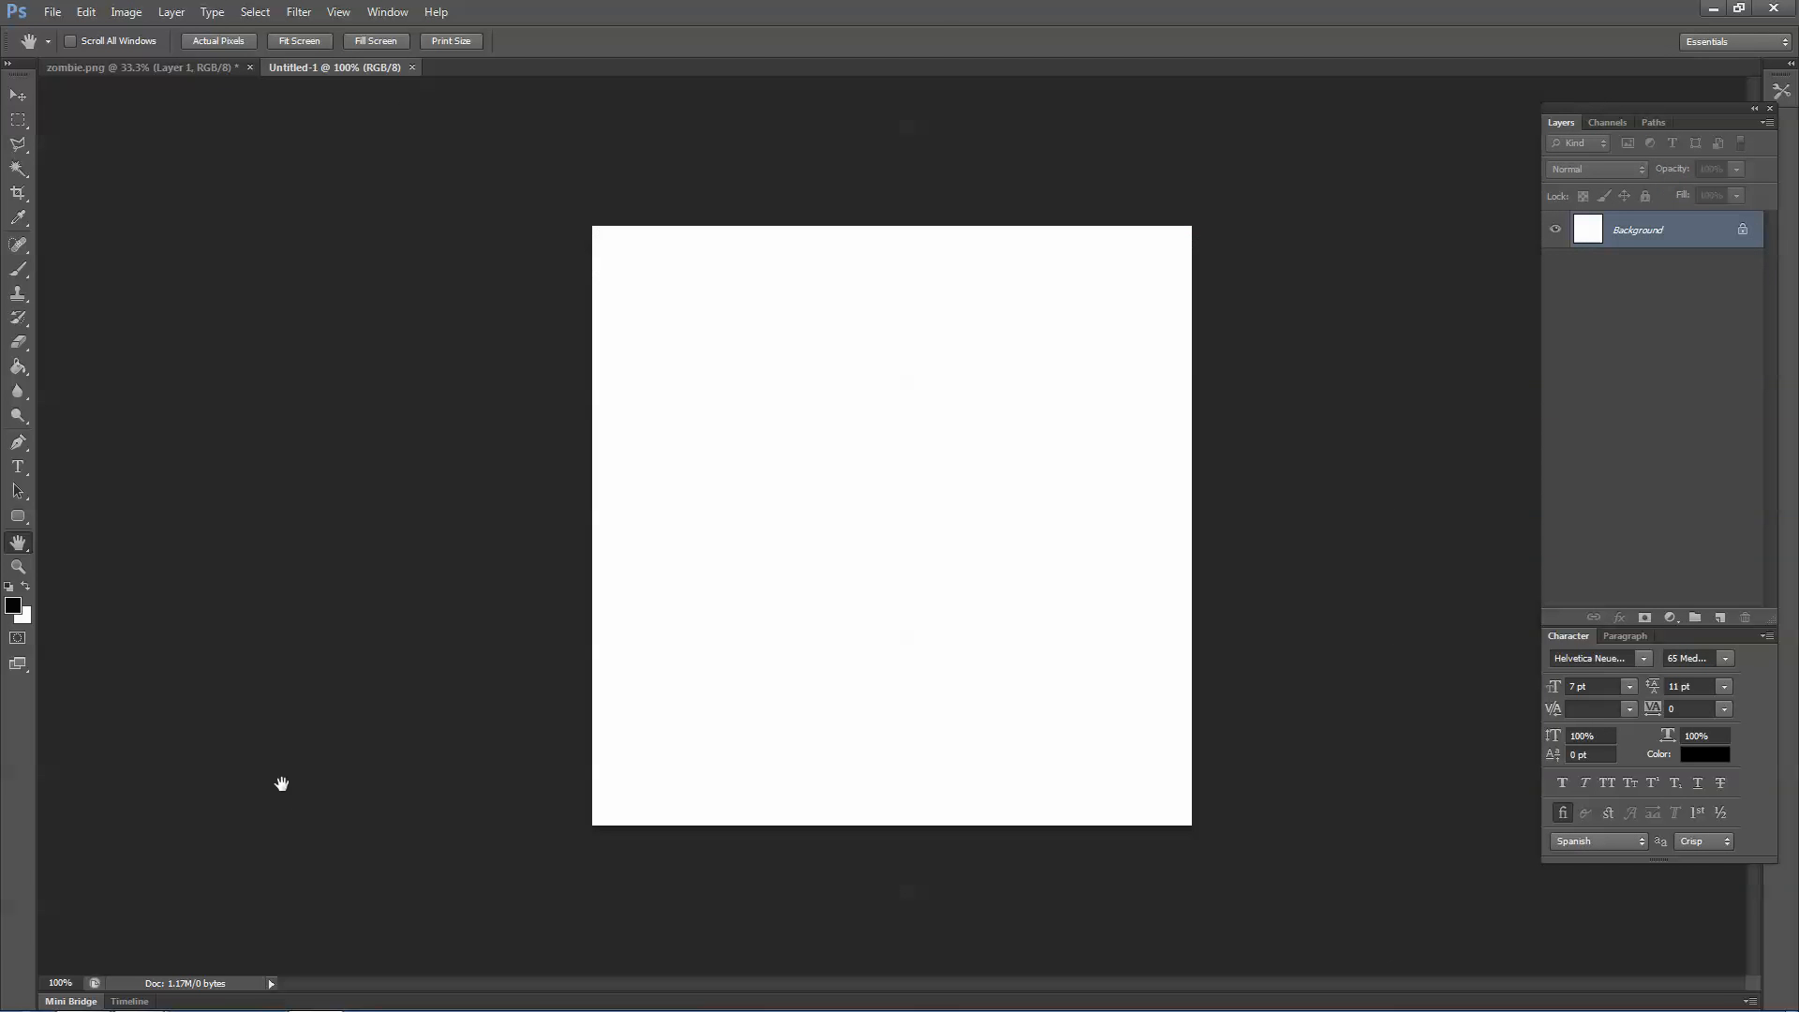
# Copy the zombie layer into the new document and scale it down to fit the square canvas.
pyautogui.moveTo(196, 67); pyautogui.dragTo(434, 232)
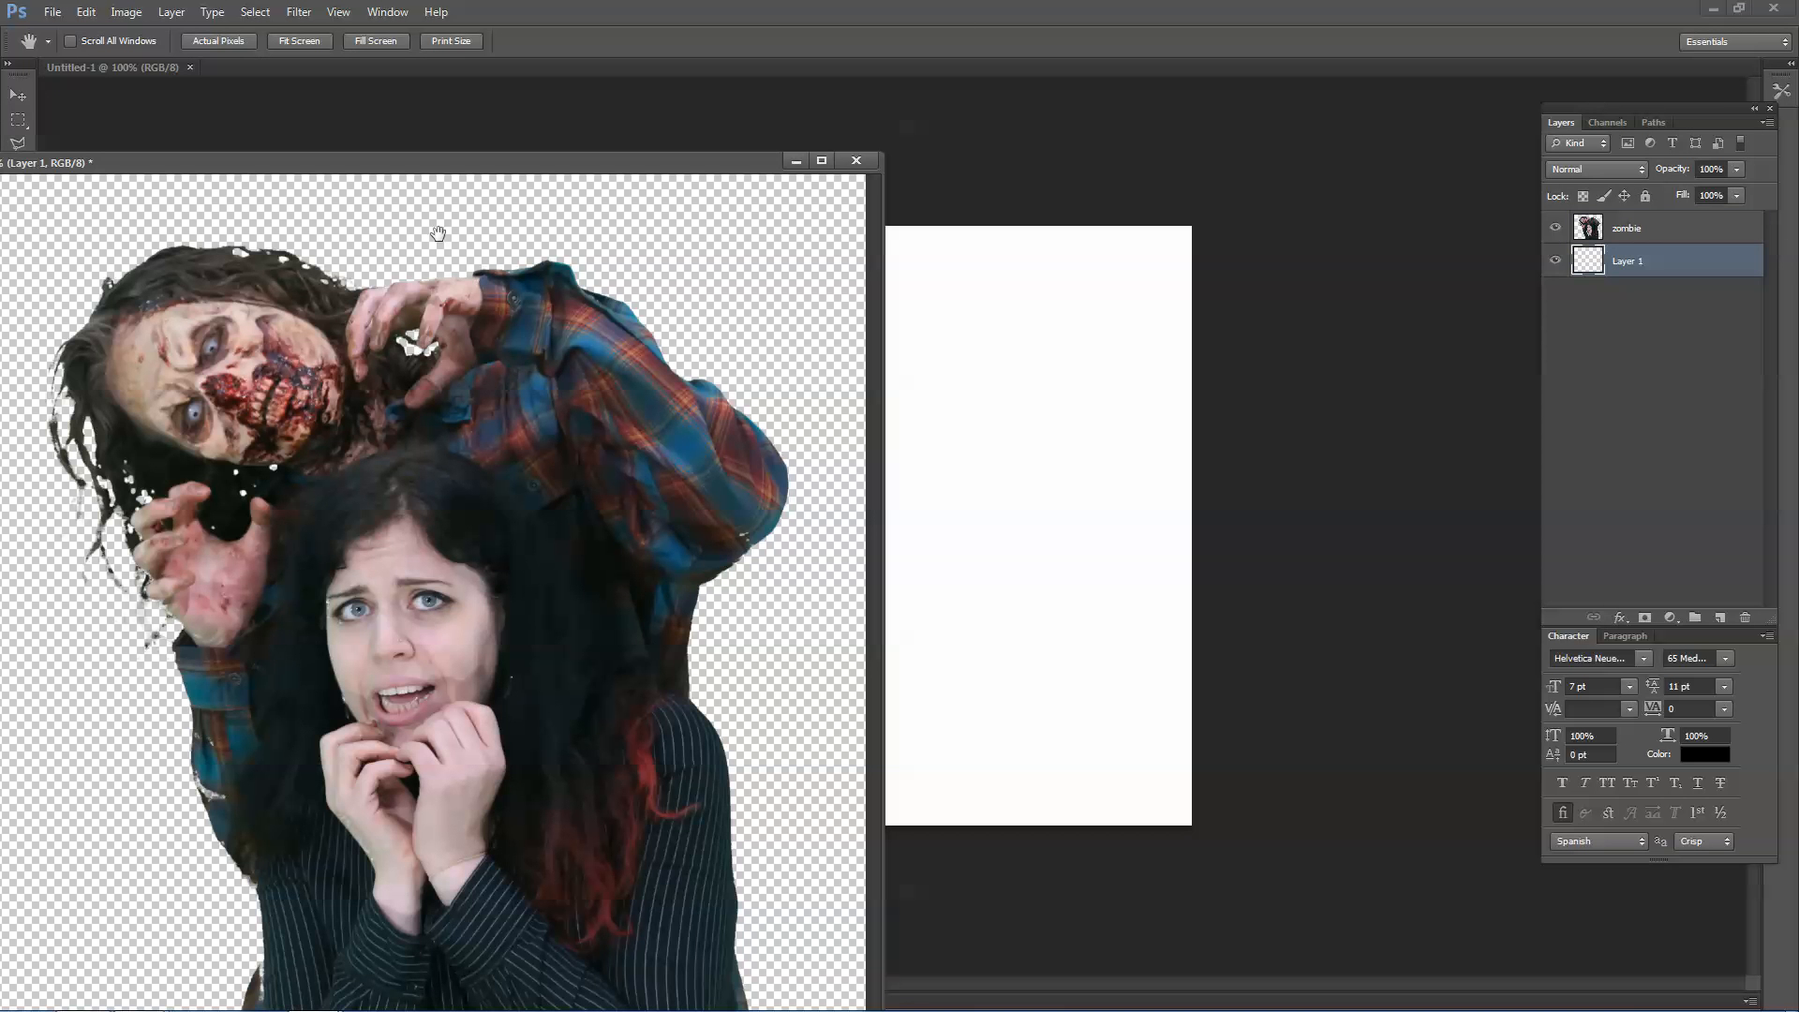
pyautogui.click(1653, 239)
pyautogui.moveTo(1654, 239); pyautogui.dragTo(1062, 373)
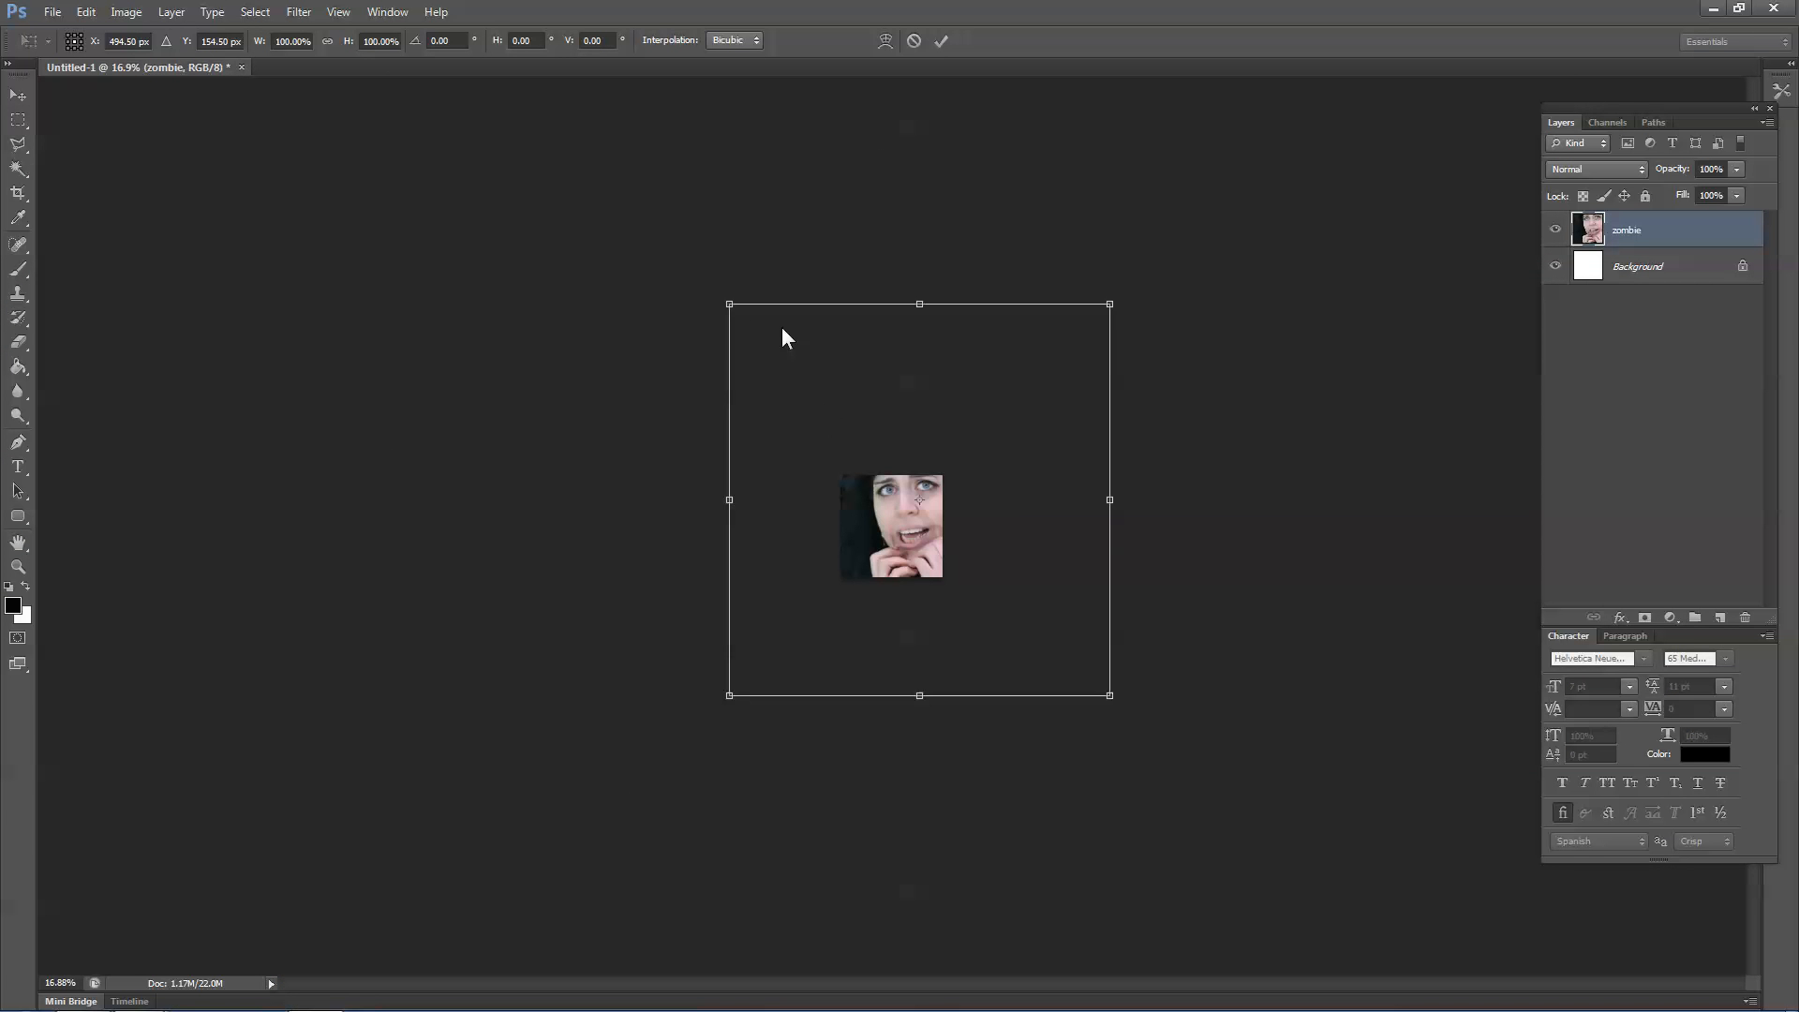
pyautogui.moveTo(729, 301); pyautogui.dragTo(895, 478)
pyautogui.moveTo(1109, 696); pyautogui.dragTo(940, 568)
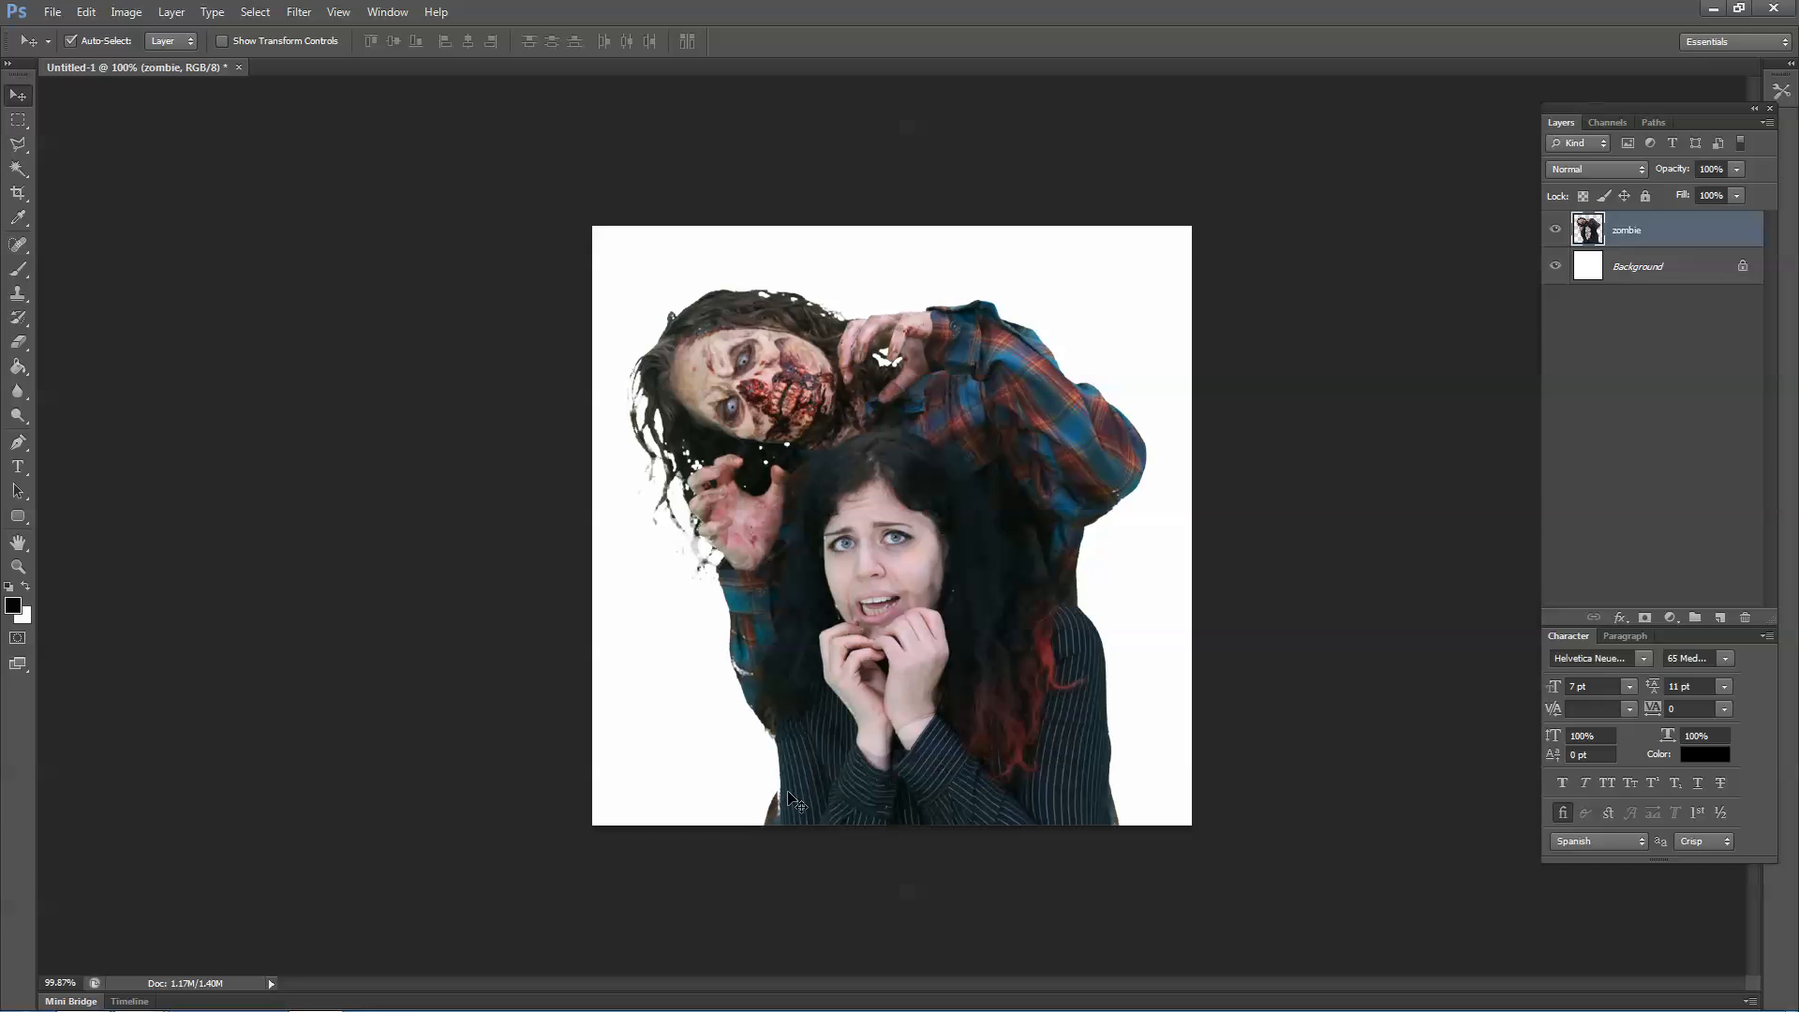
# Switch to Chrome, open the InVidMe merged MP4 by its URL in a new tab to view it, and return to Photoshop.
pyautogui.moveTo(157, 1005)
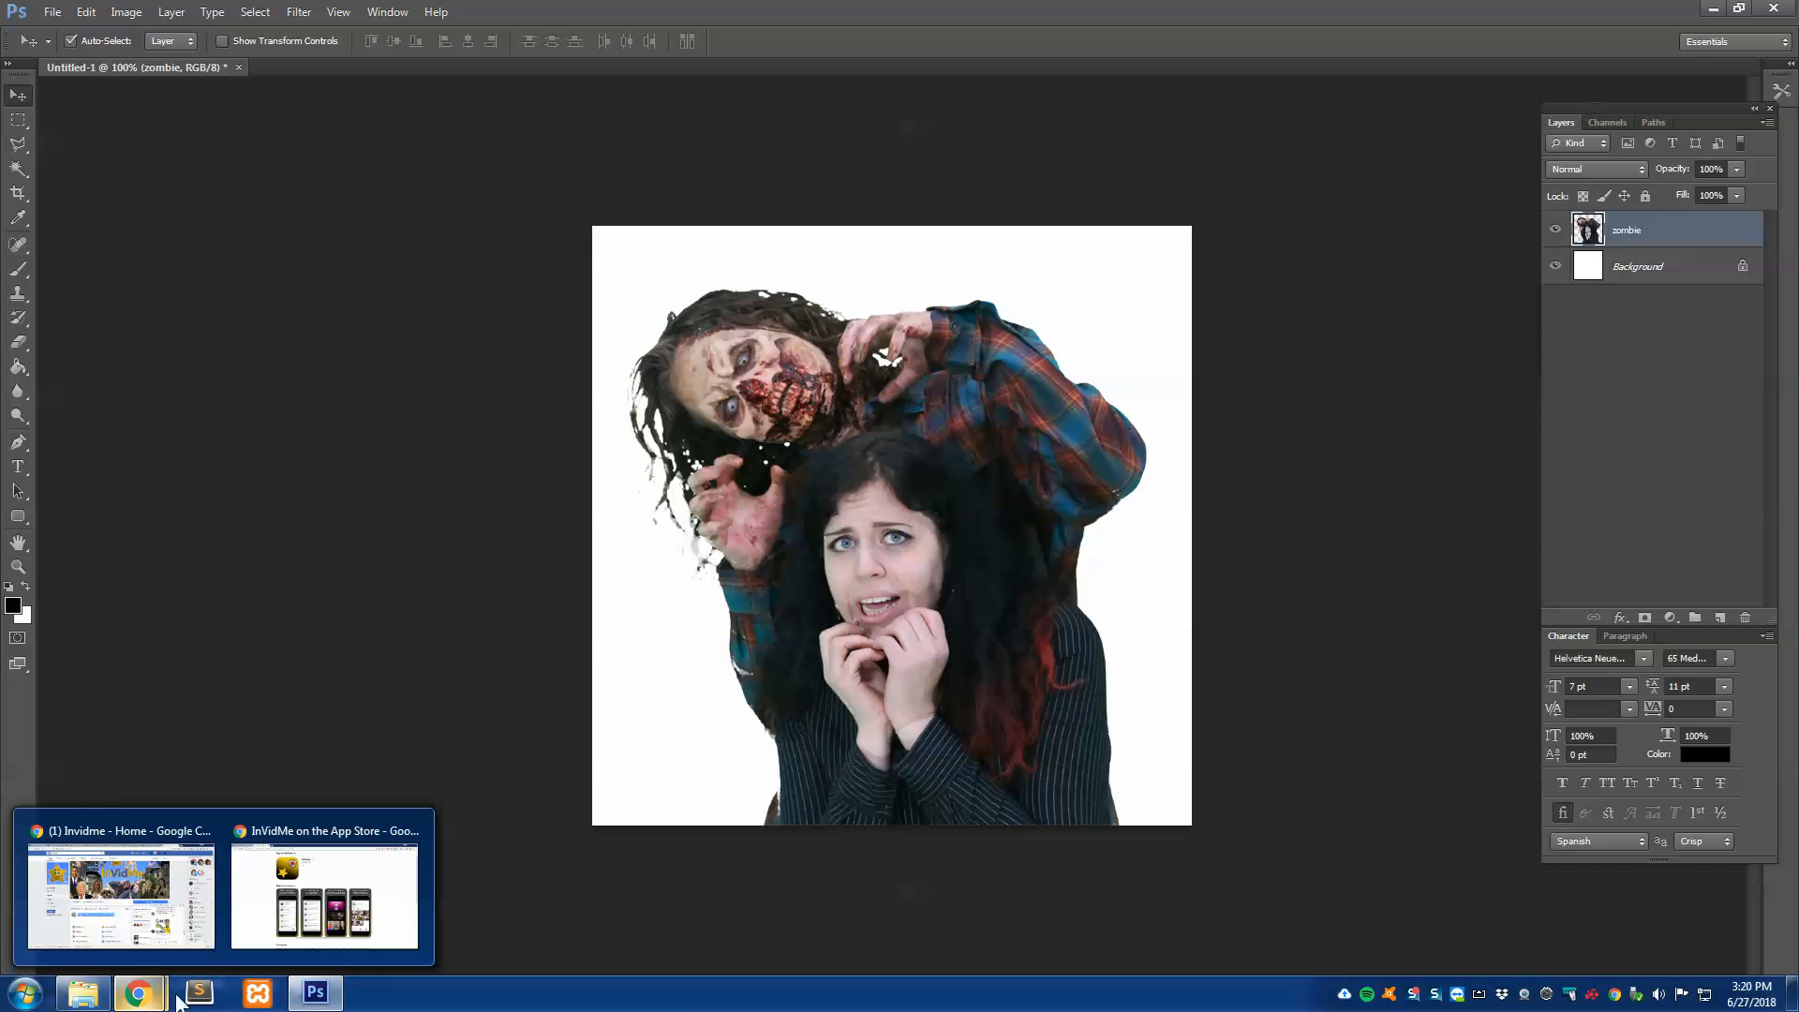
pyautogui.click(354, 913)
pyautogui.click(394, 16)
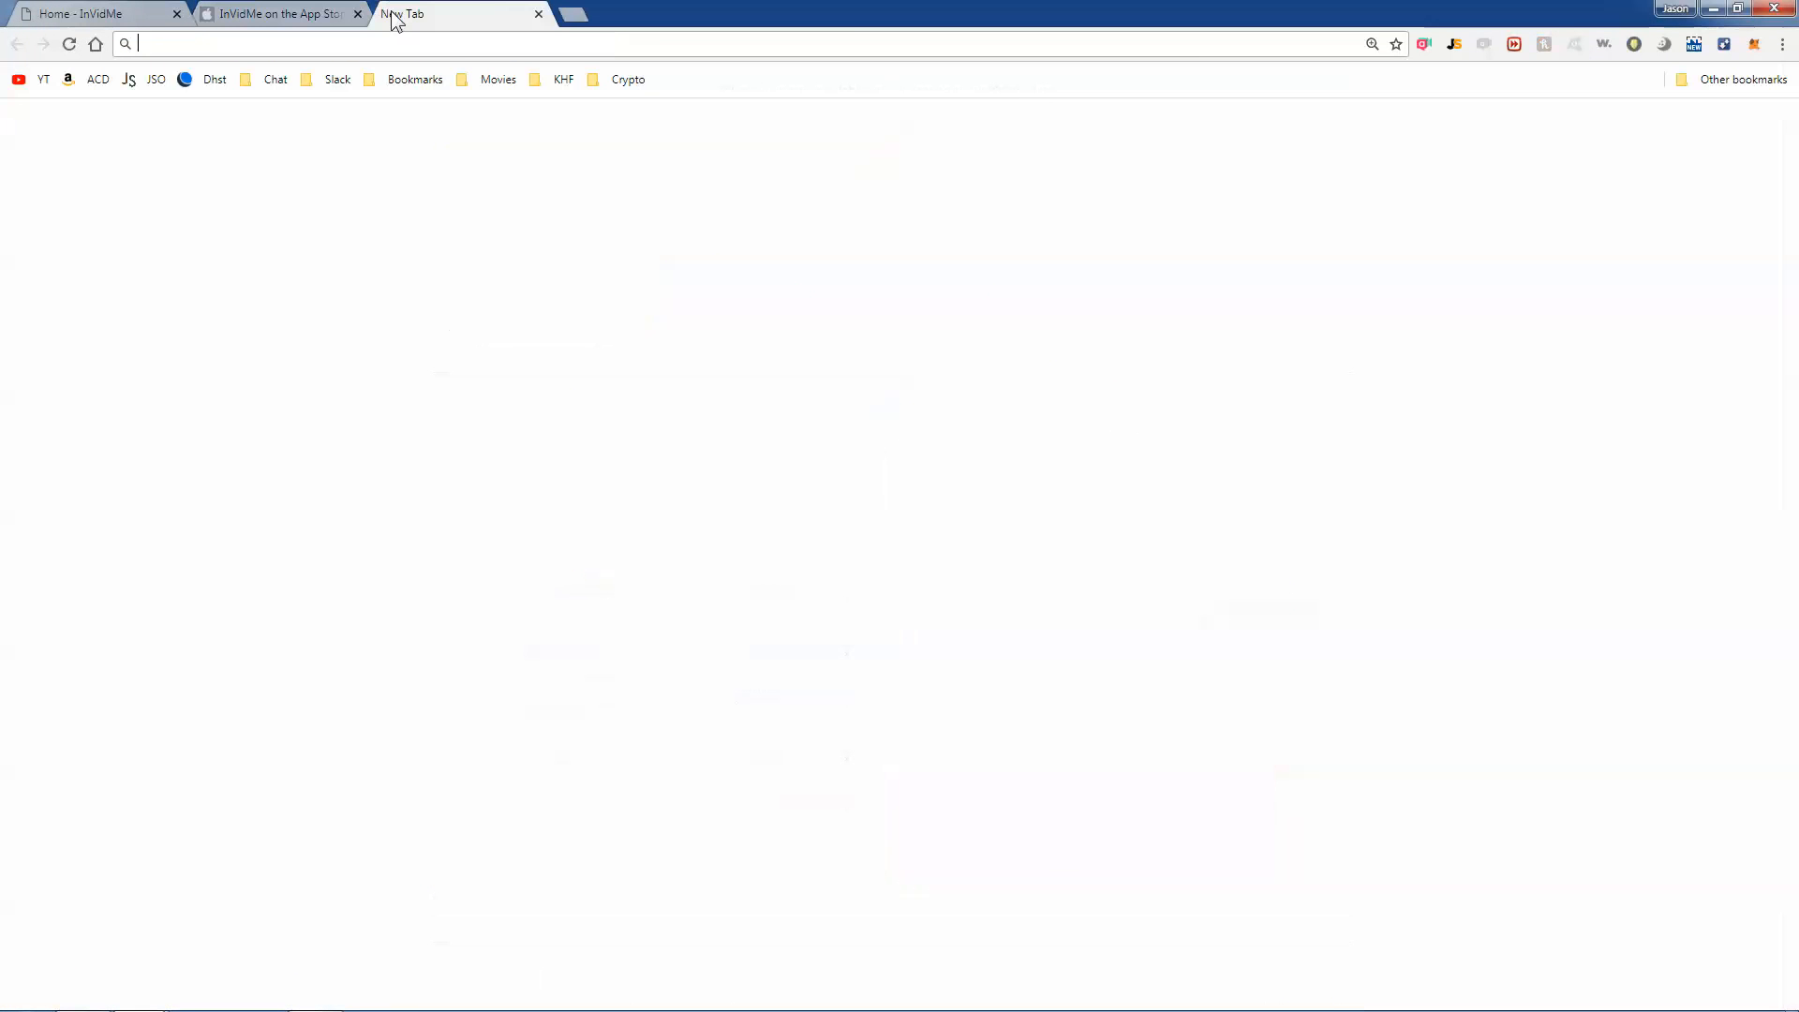
pyautogui.write('https://invidme-videos-production.s3.amazonaws.com/user/5b2cf72323cf7b0027098a52/625b6d60-3350-4aa6-8049-5f62877374b1.merged.mp4')
pyautogui.press('Return')
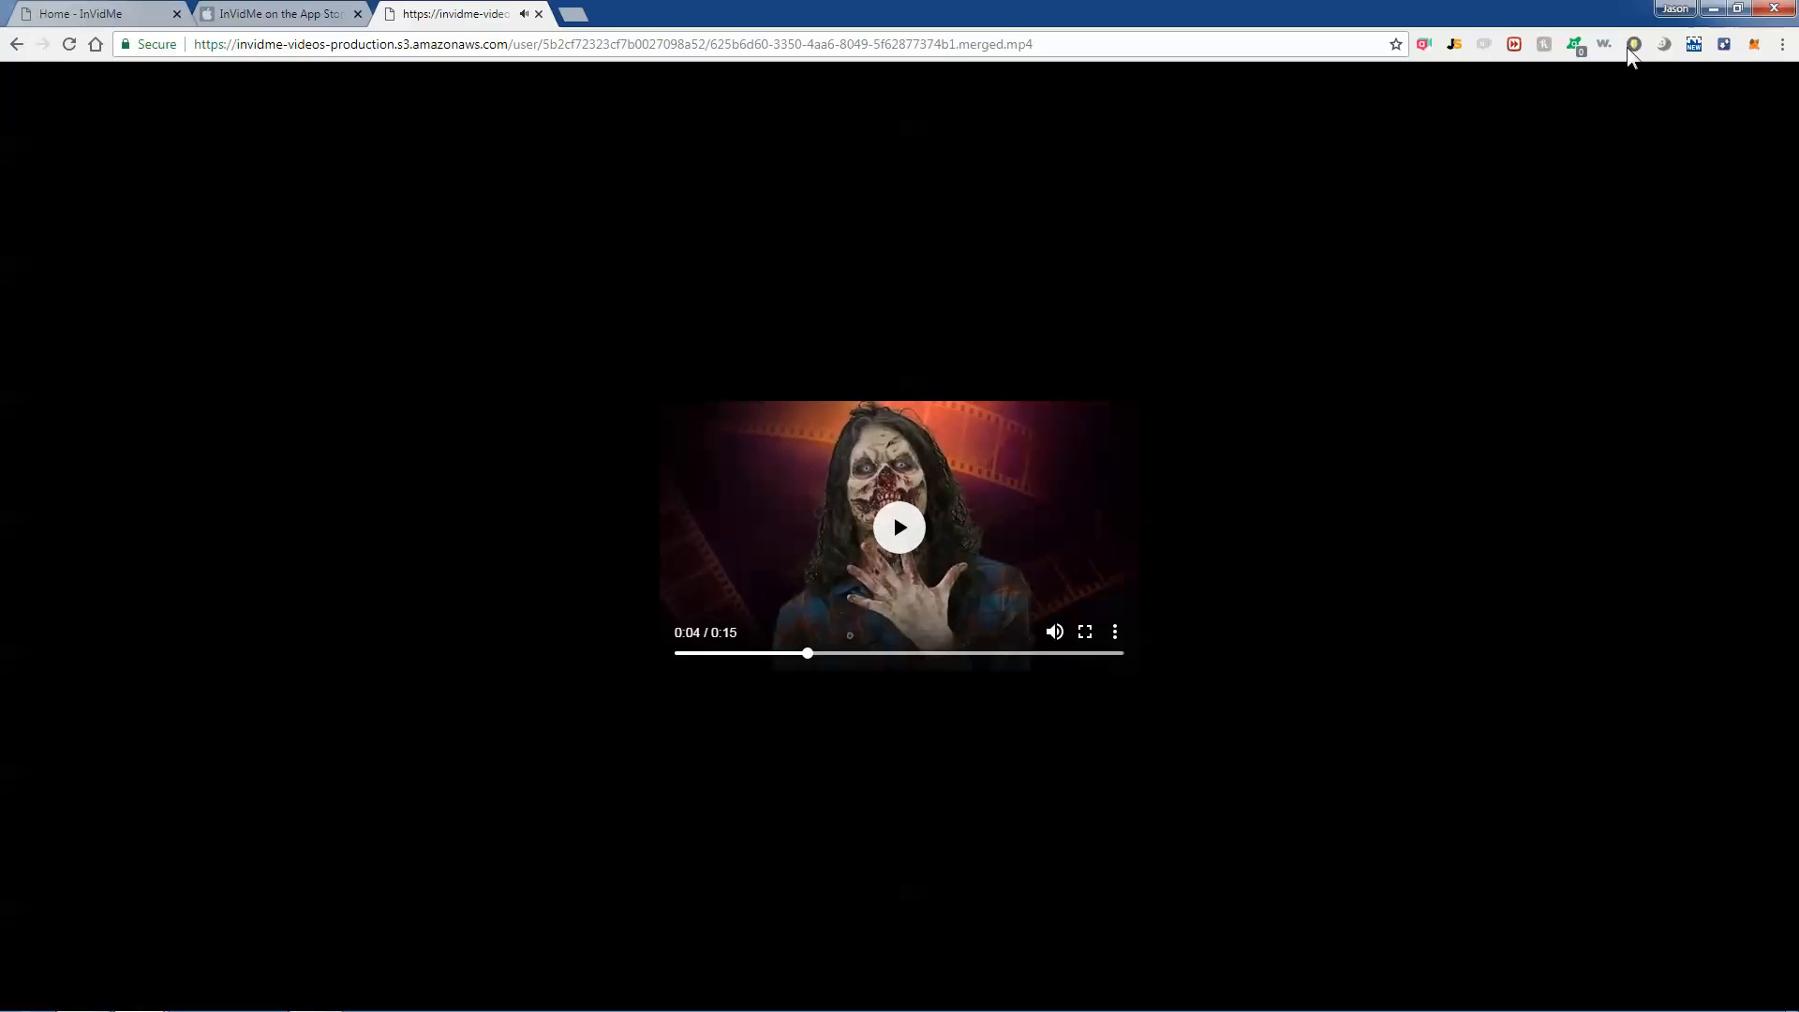
pyautogui.click(1715, 10)
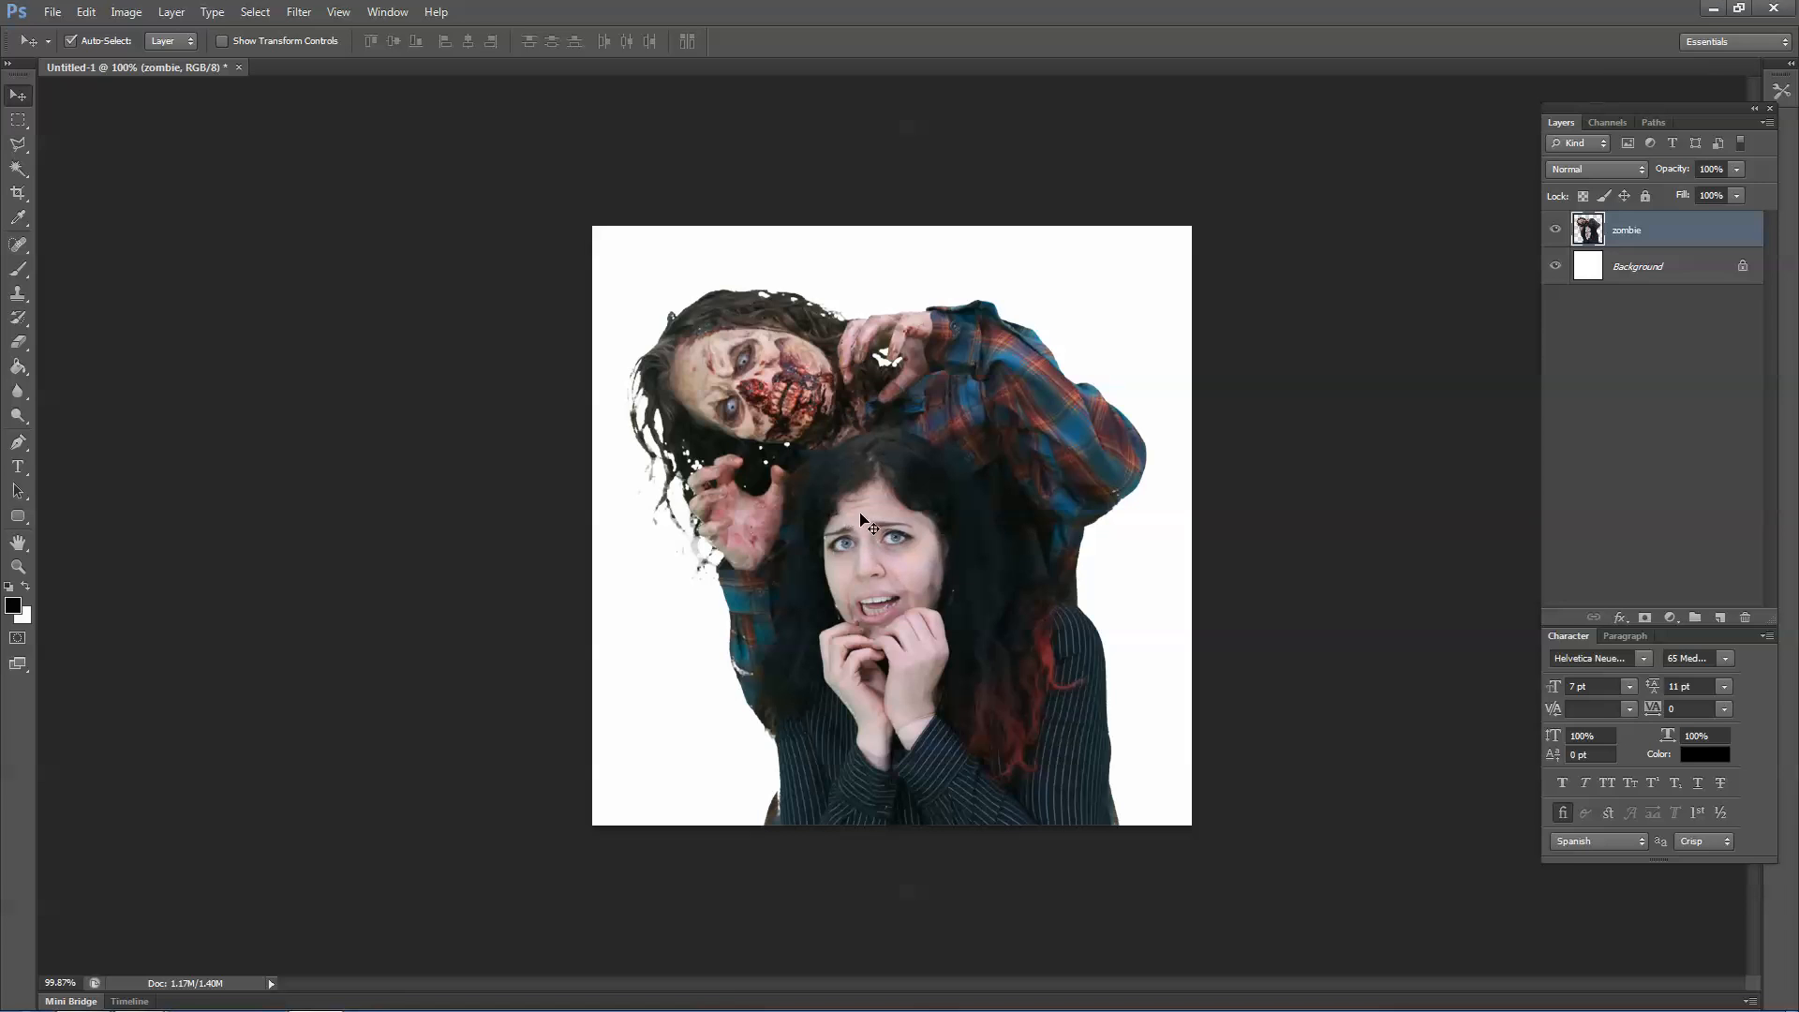
# Switch back to Chrome and open the Google home page in a new tab.
pyautogui.moveTo(138, 993)
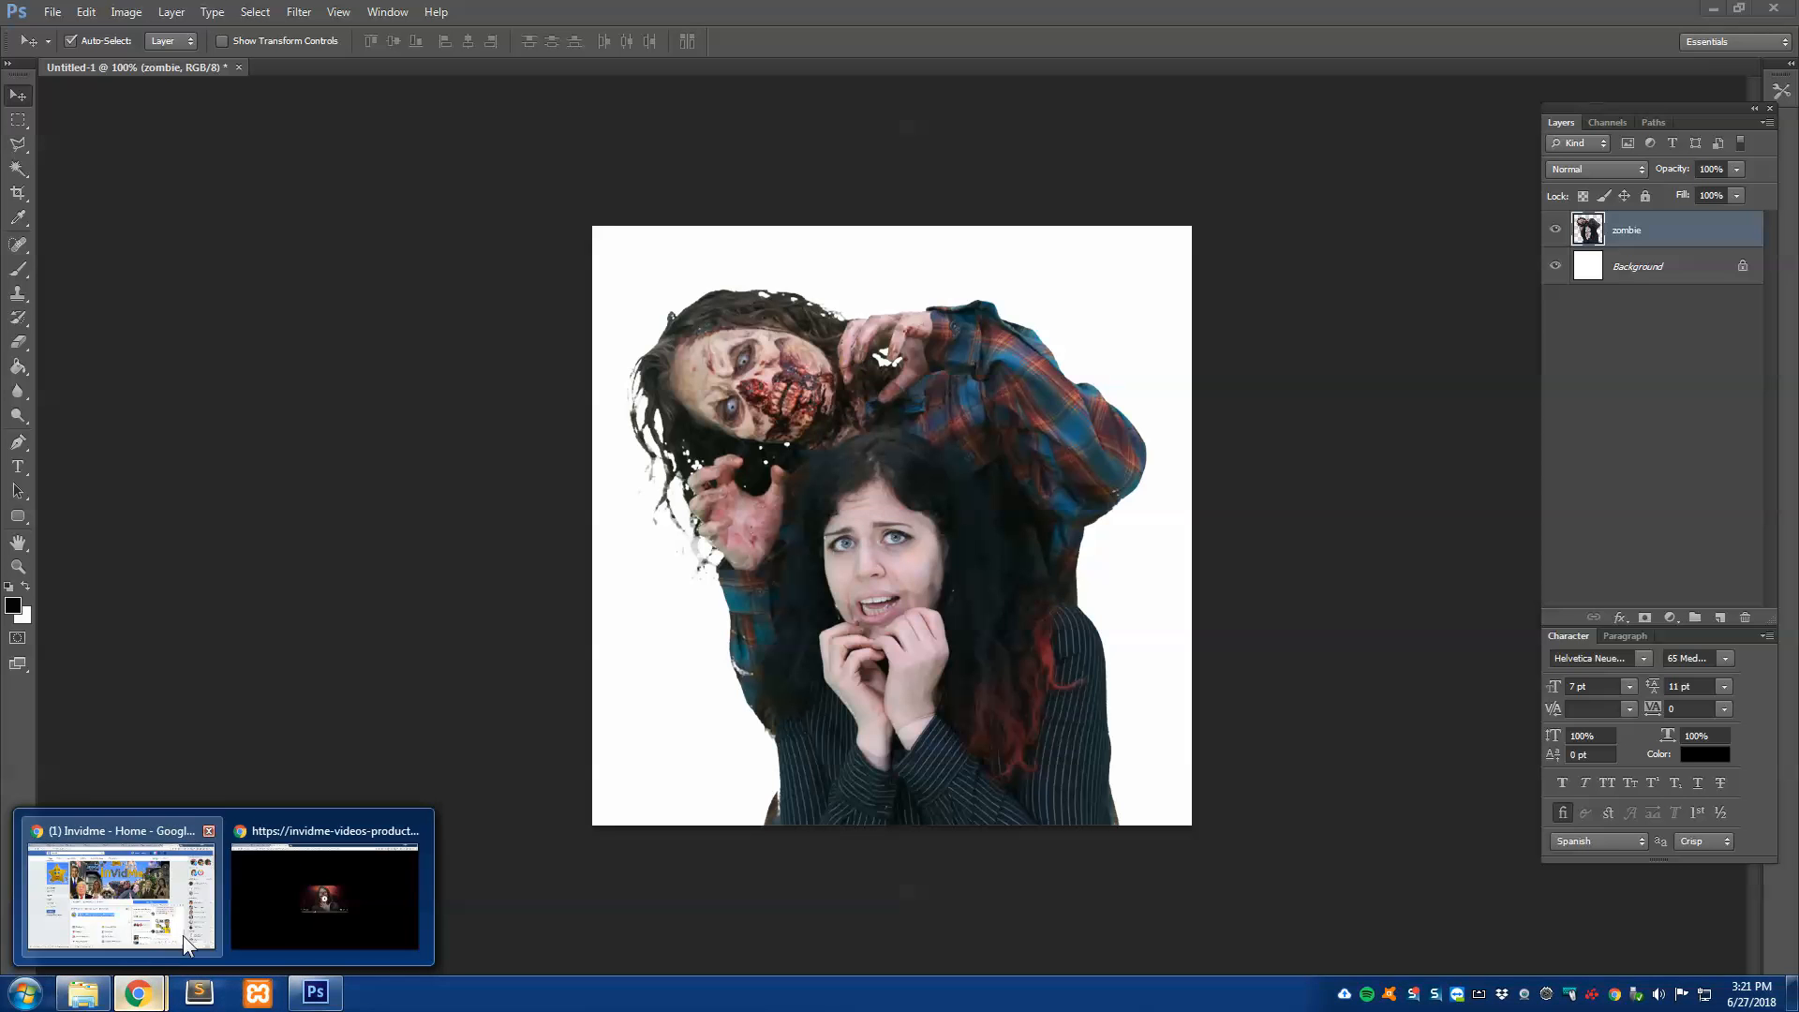
pyautogui.click(268, 925)
pyautogui.click(572, 14)
pyautogui.write('go')
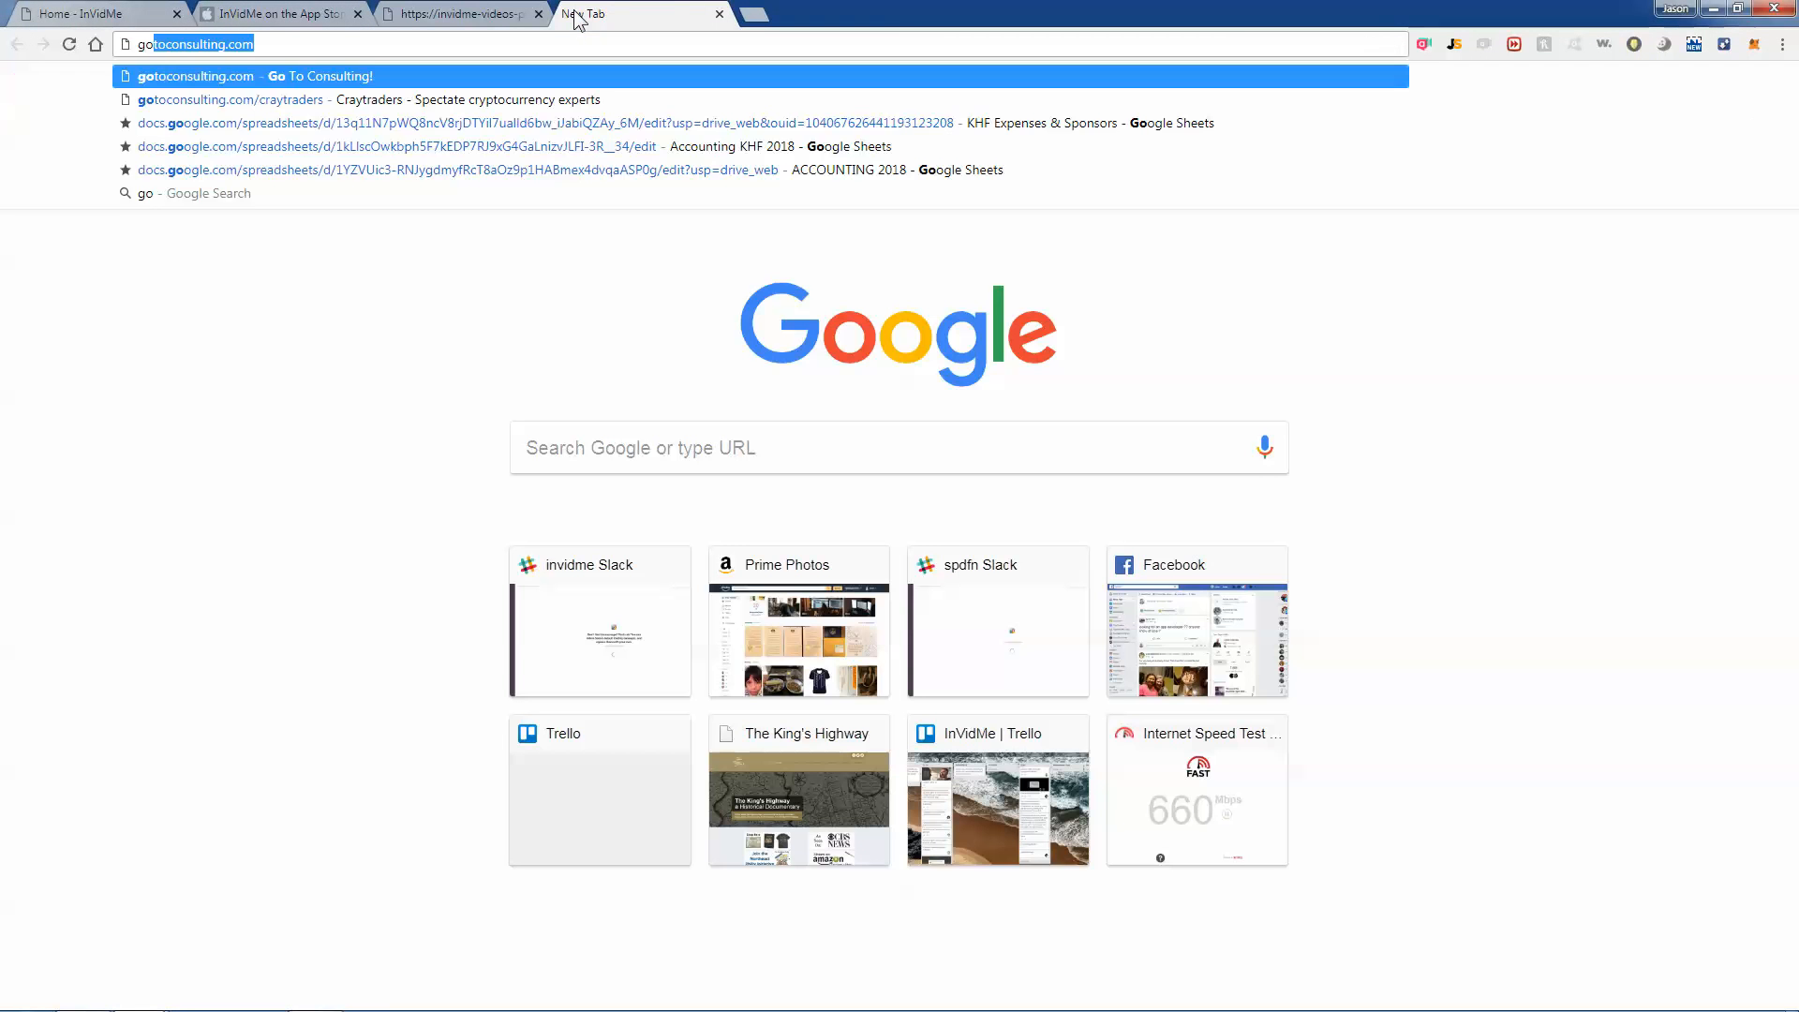
pyautogui.press('Return')
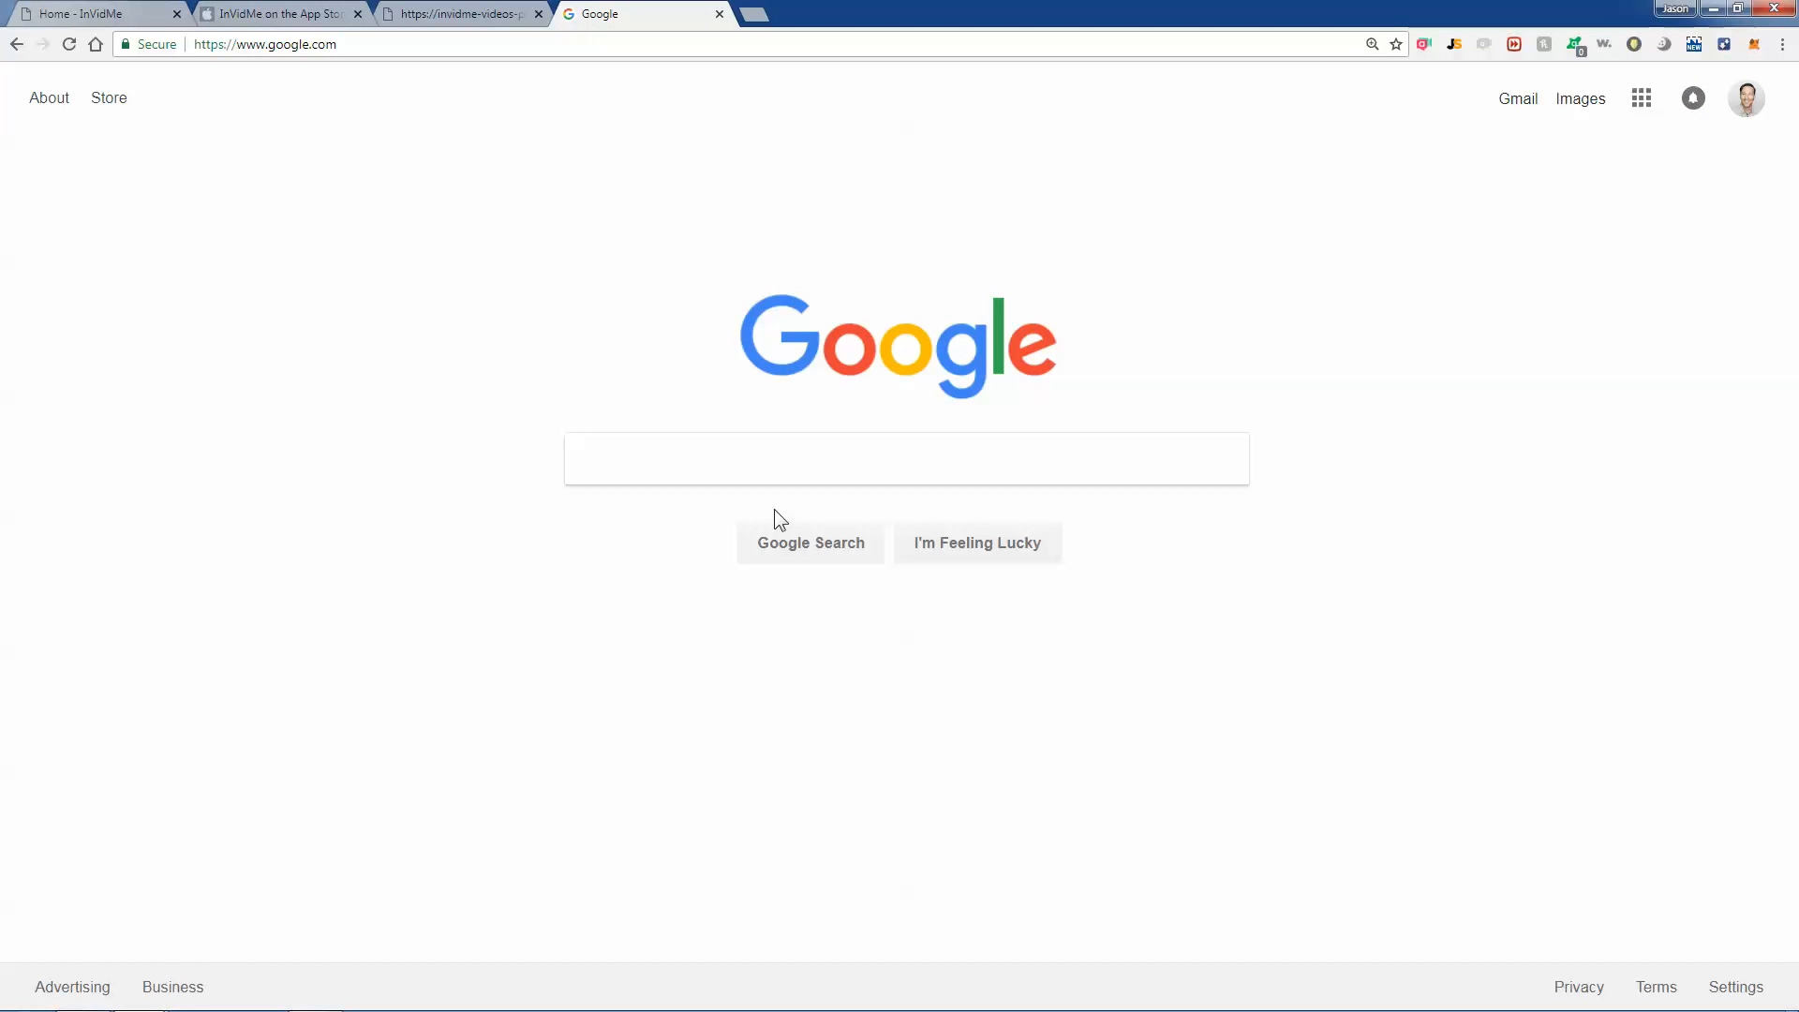
# Search Google for scary backgrounds.
pyautogui.click(777, 462)
pyautogui.write('scra')
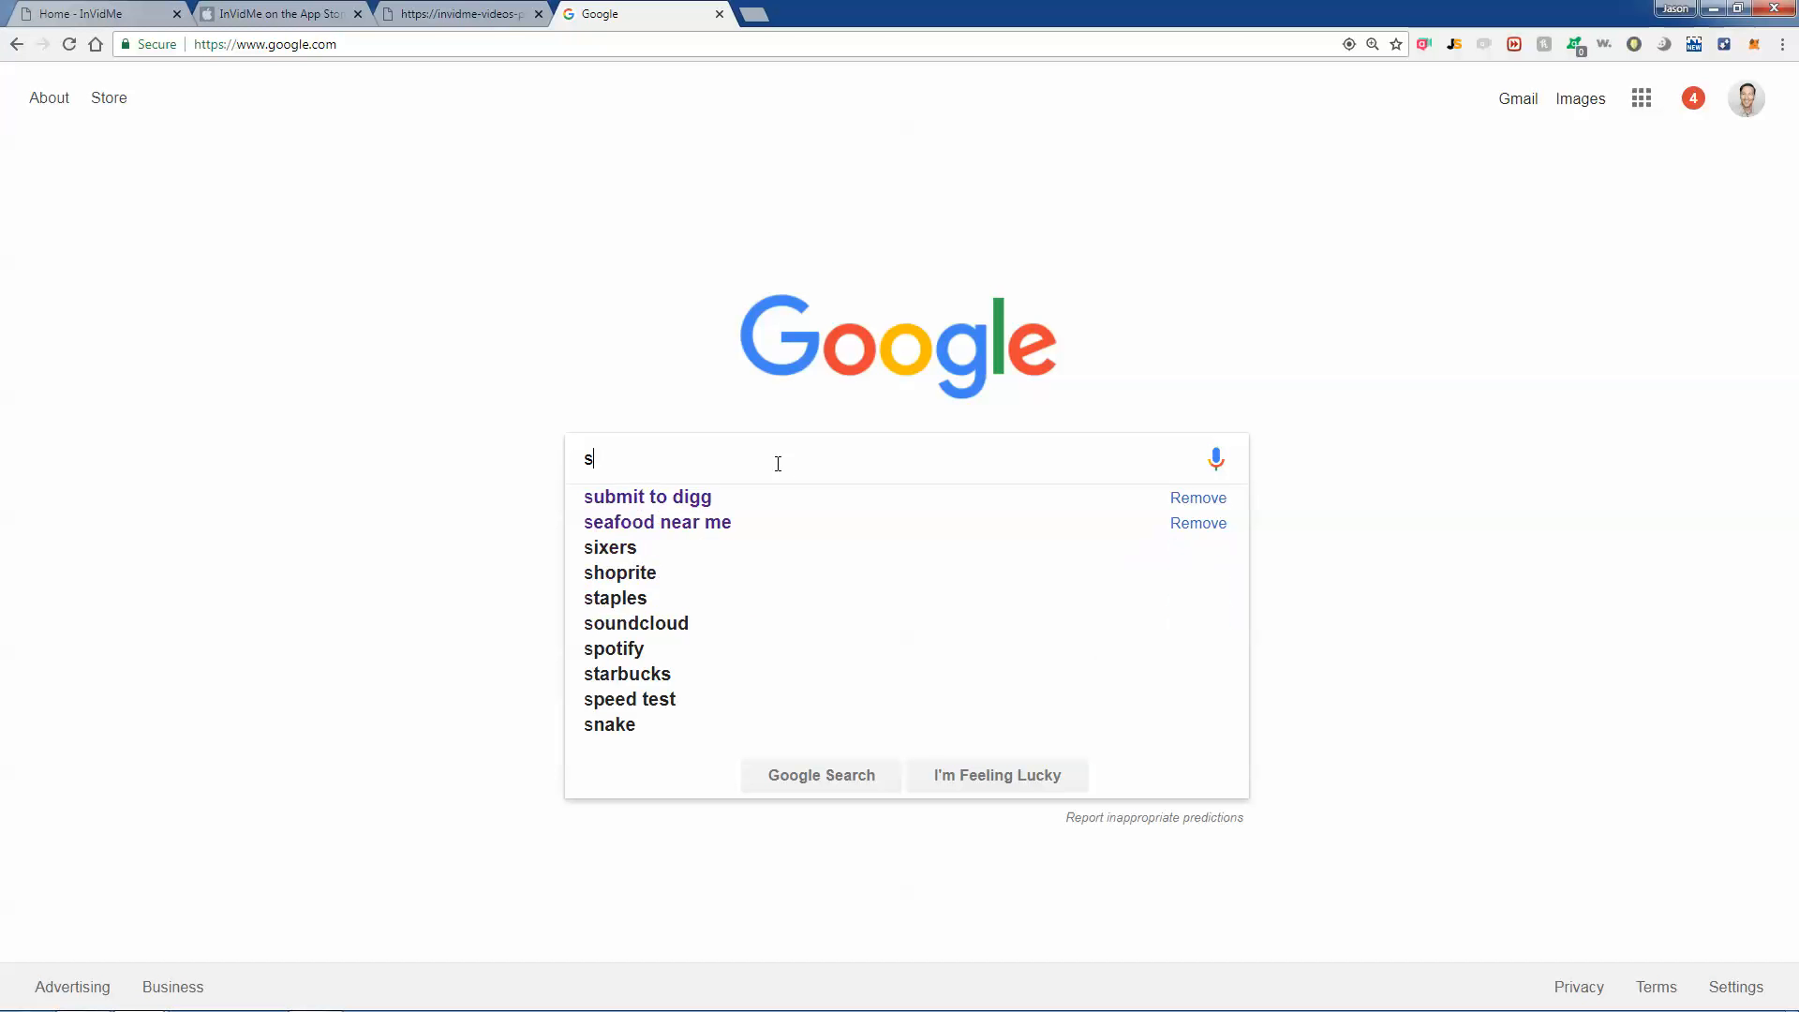
pyautogui.press('BackSpace')
pyautogui.press('BackSpace')
pyautogui.write('ary backgrounds')
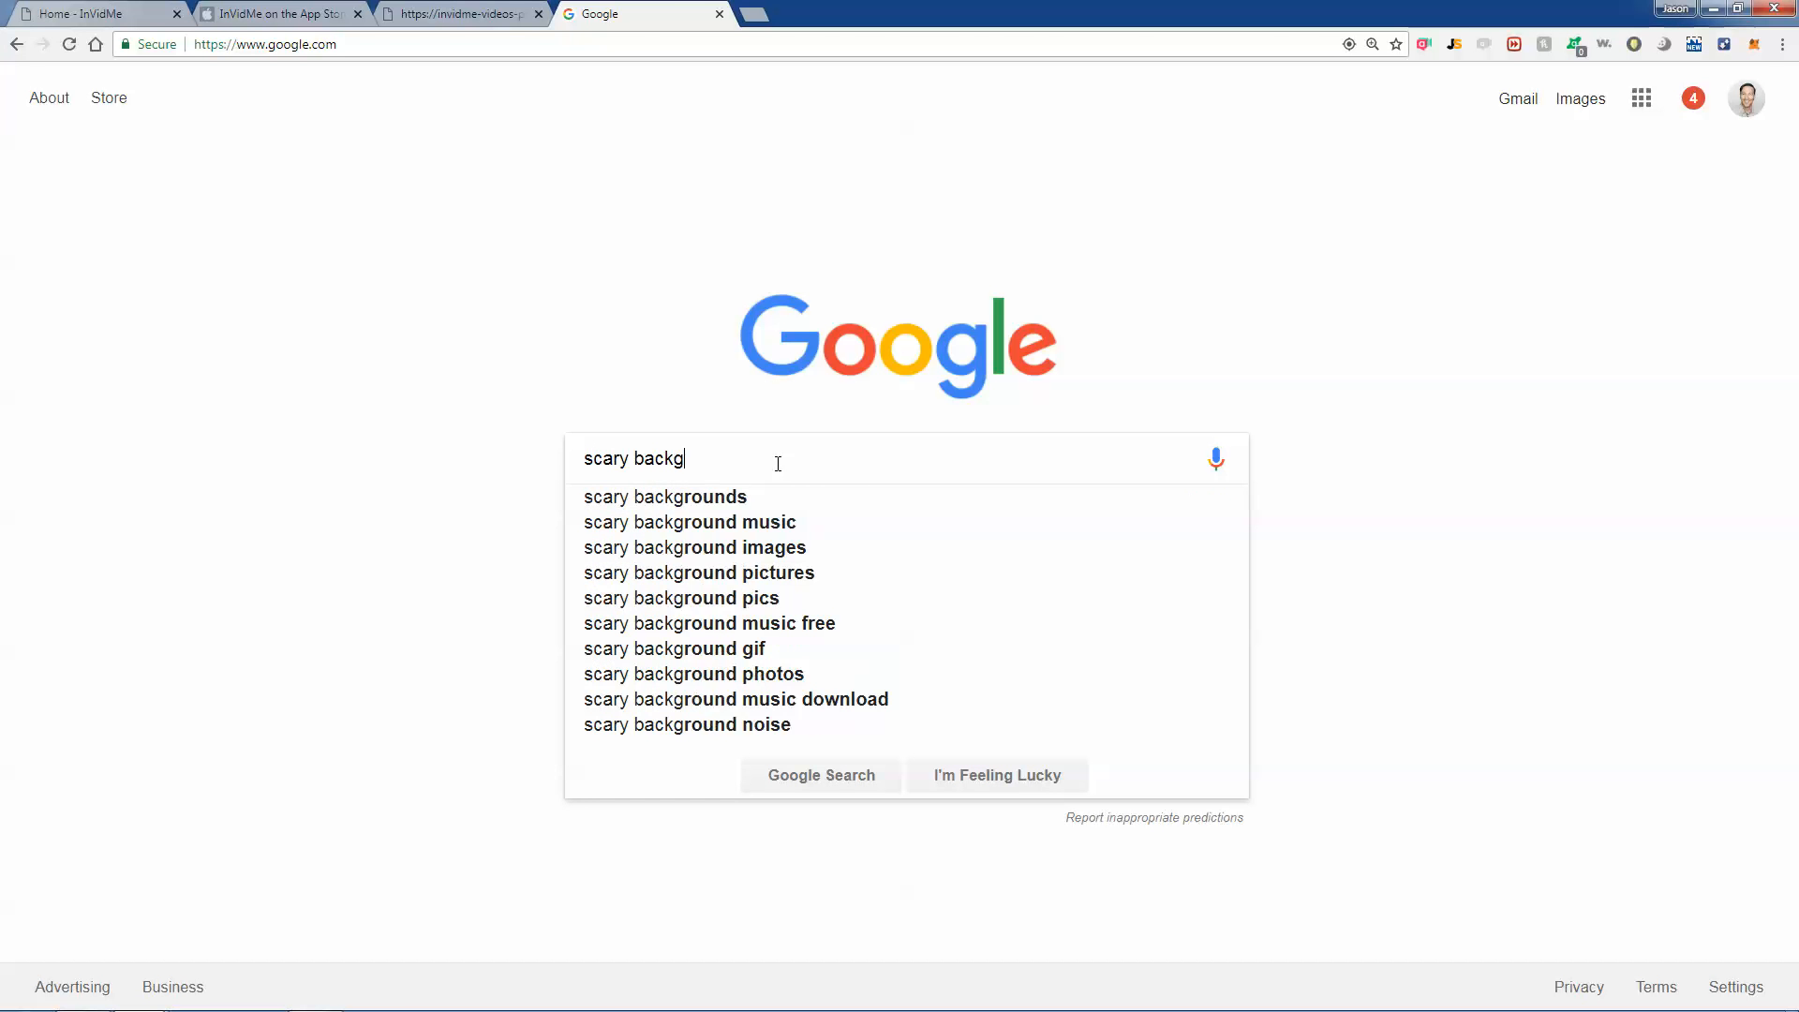
pyautogui.press('Return')
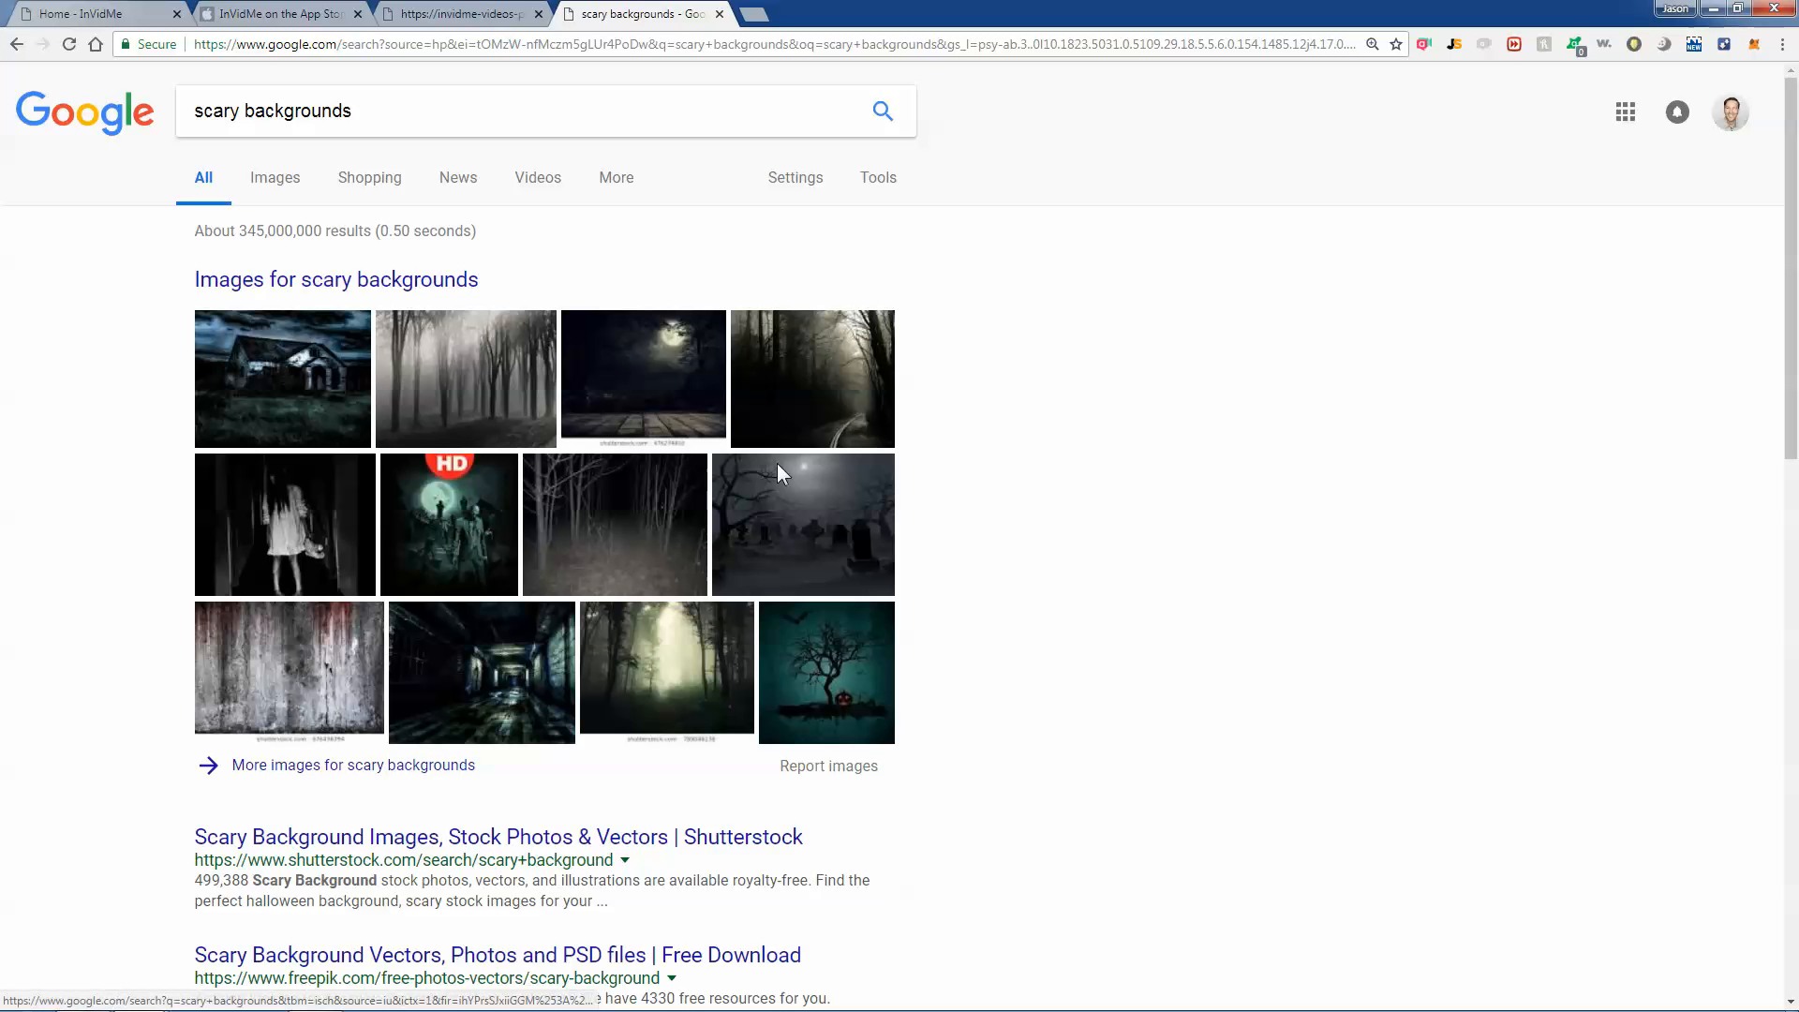
# Show the image results for the search and filter their usage rights to Labeled for reuse.
pyautogui.click(275, 177)
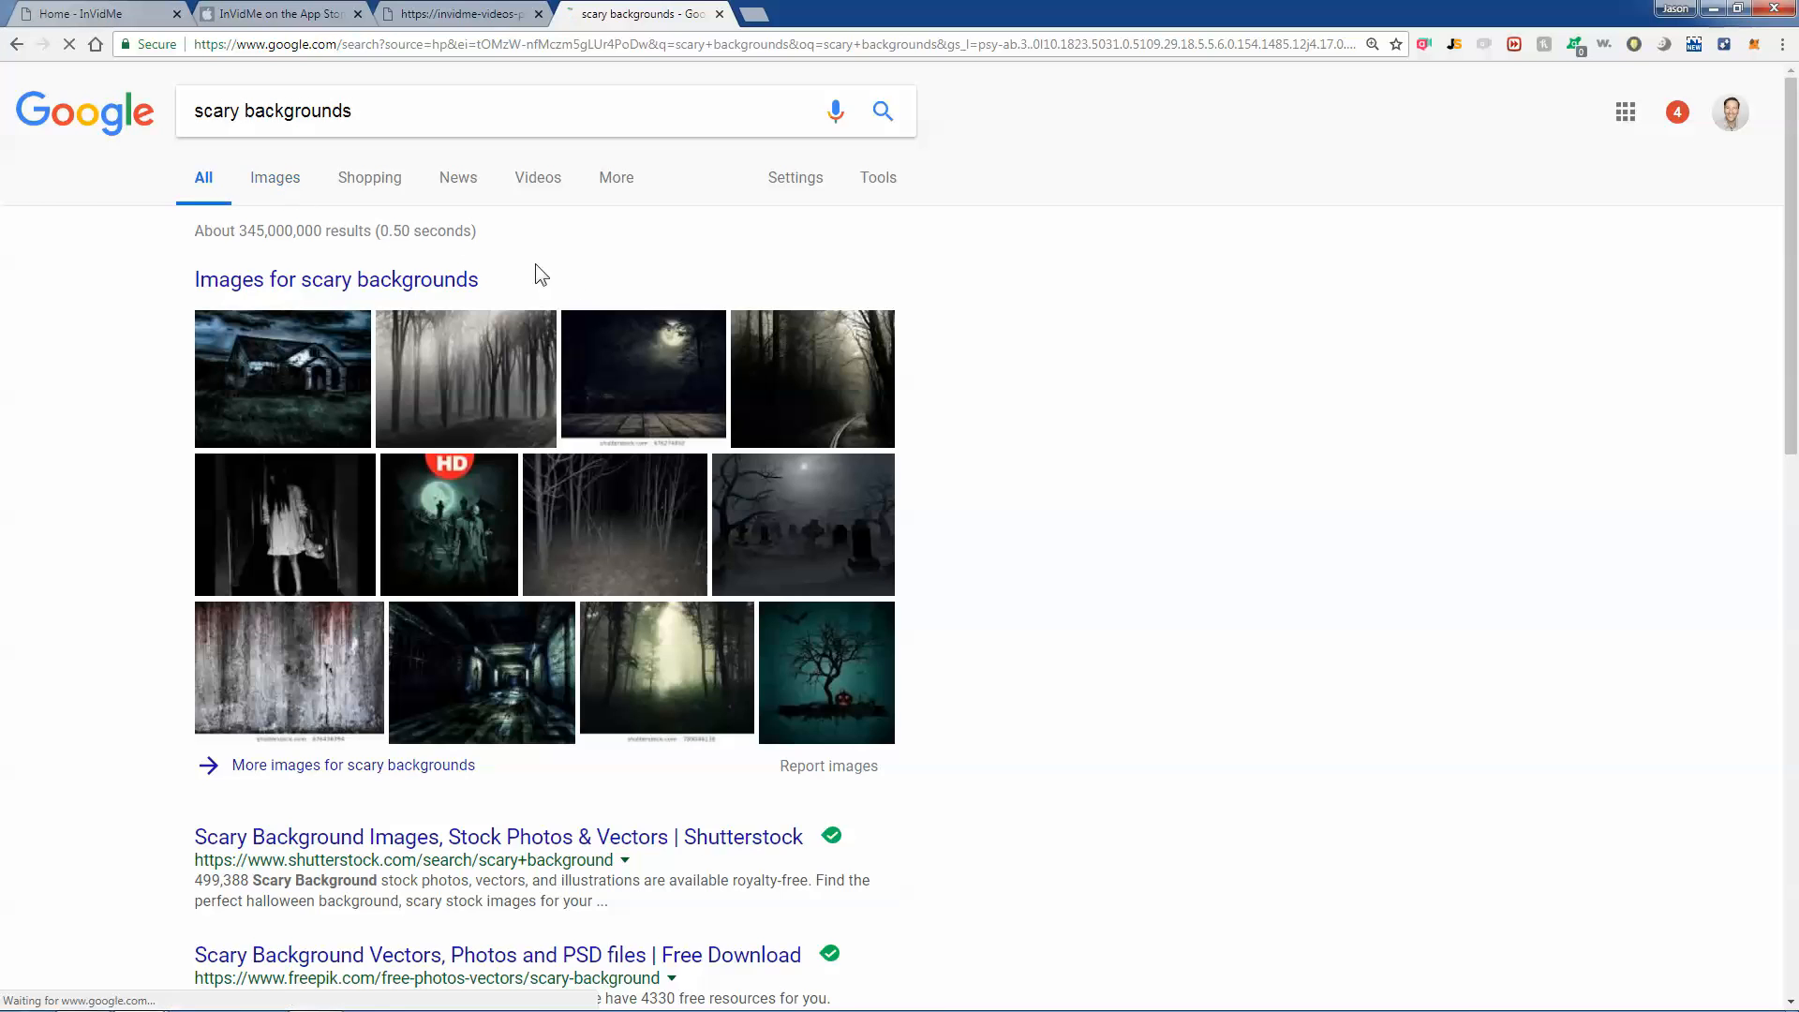
pyautogui.click(880, 182)
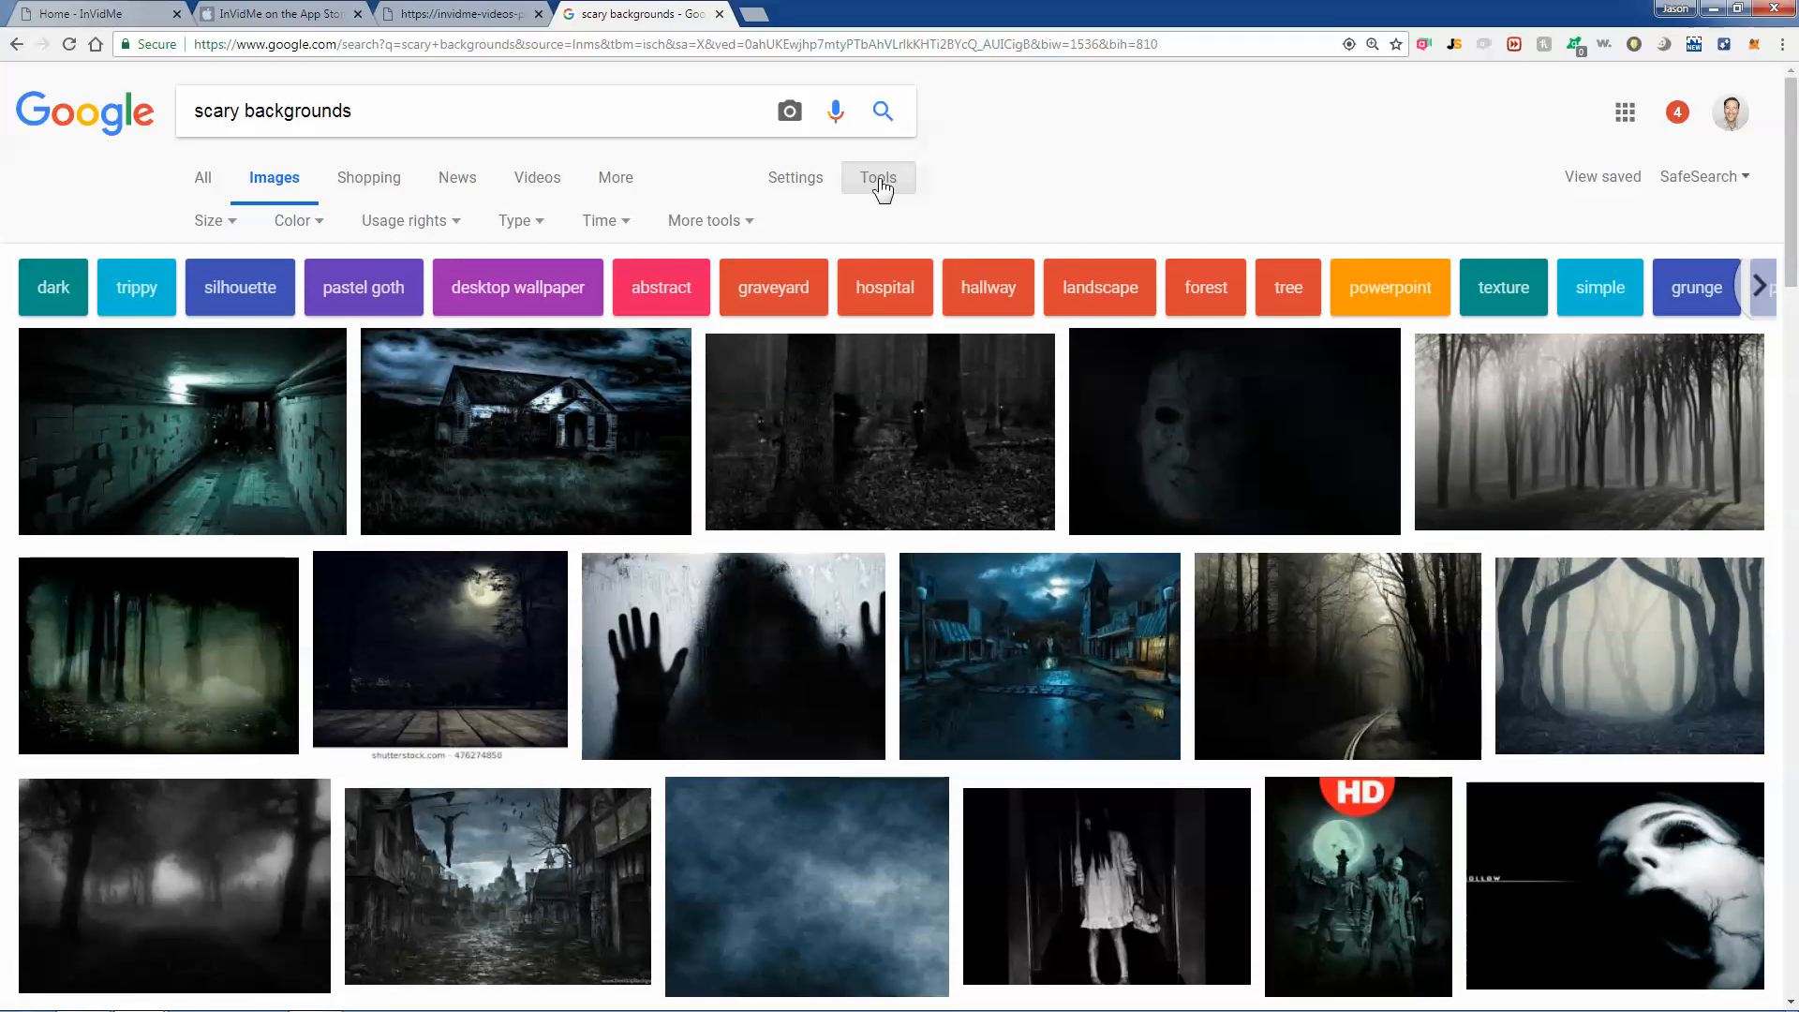
pyautogui.click(457, 225)
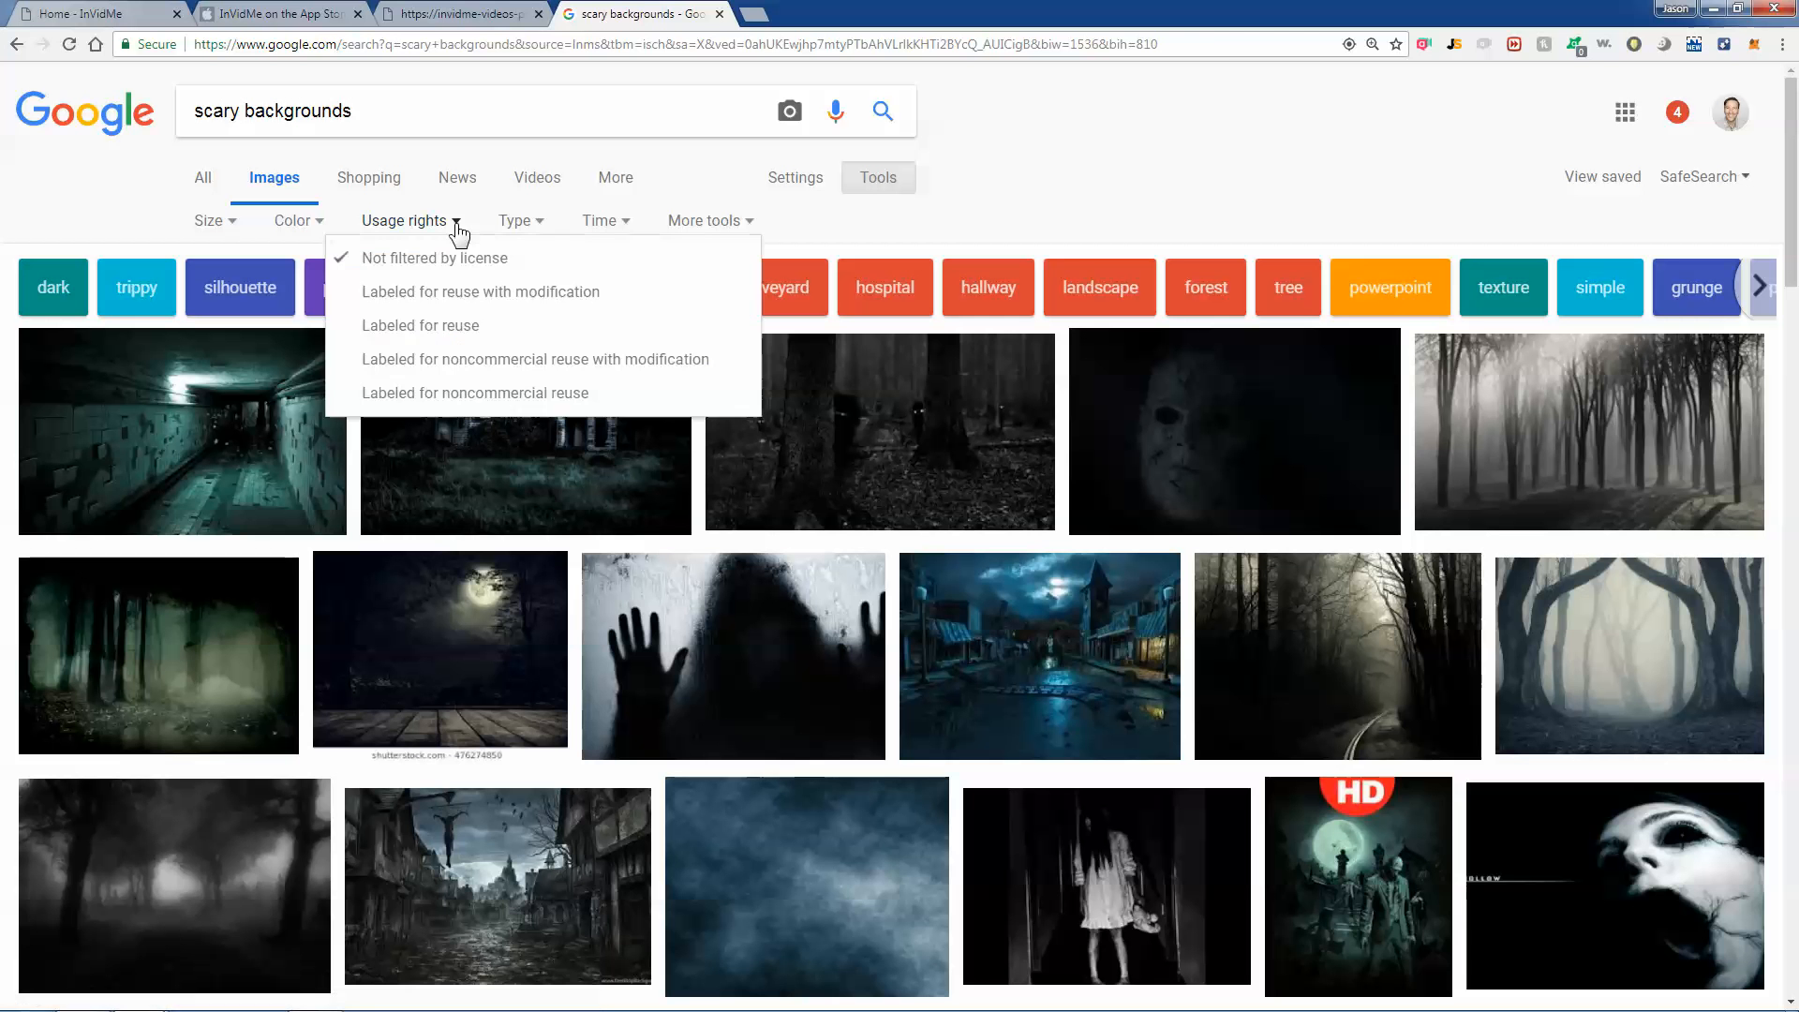
pyautogui.click(439, 327)
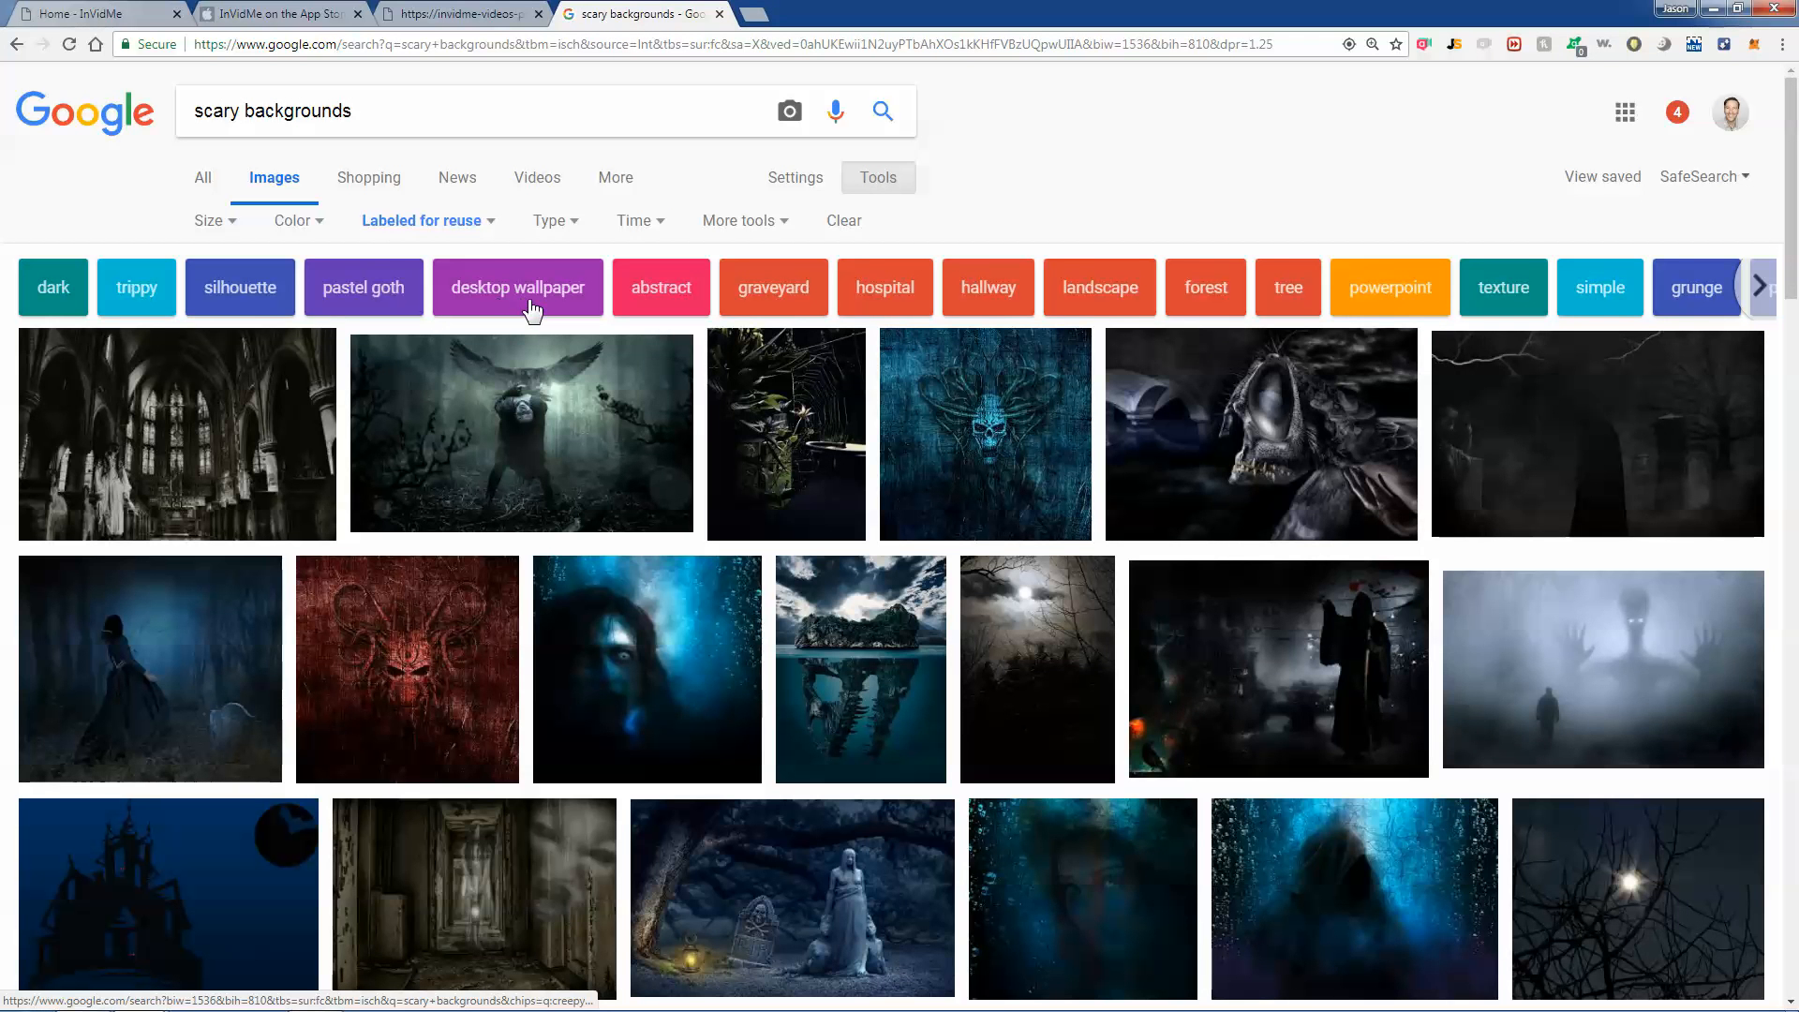
# Open the Pixabay image of the winged figure in a dark forest and save it to the desktop as fantasy-2846786_960_720.
pyautogui.scroll(-2, 804, 560)
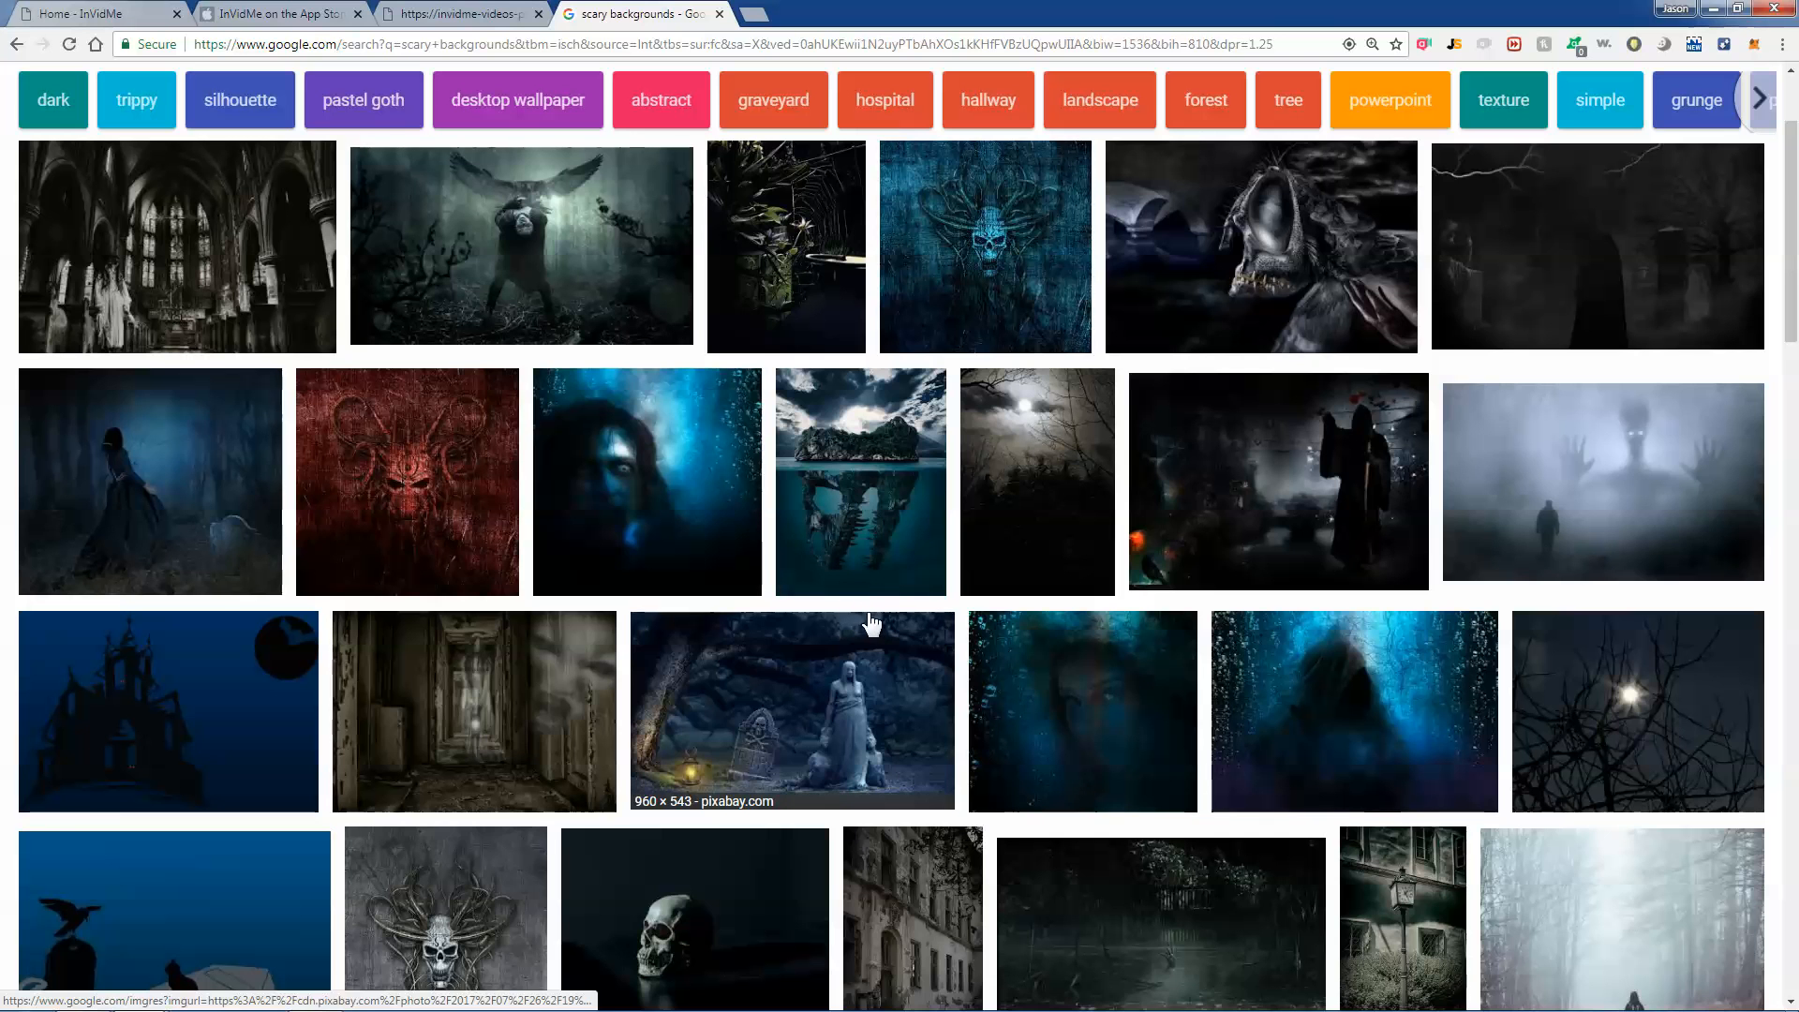
pyautogui.scroll(-3, 824, 608)
pyautogui.scroll(4, 787, 598)
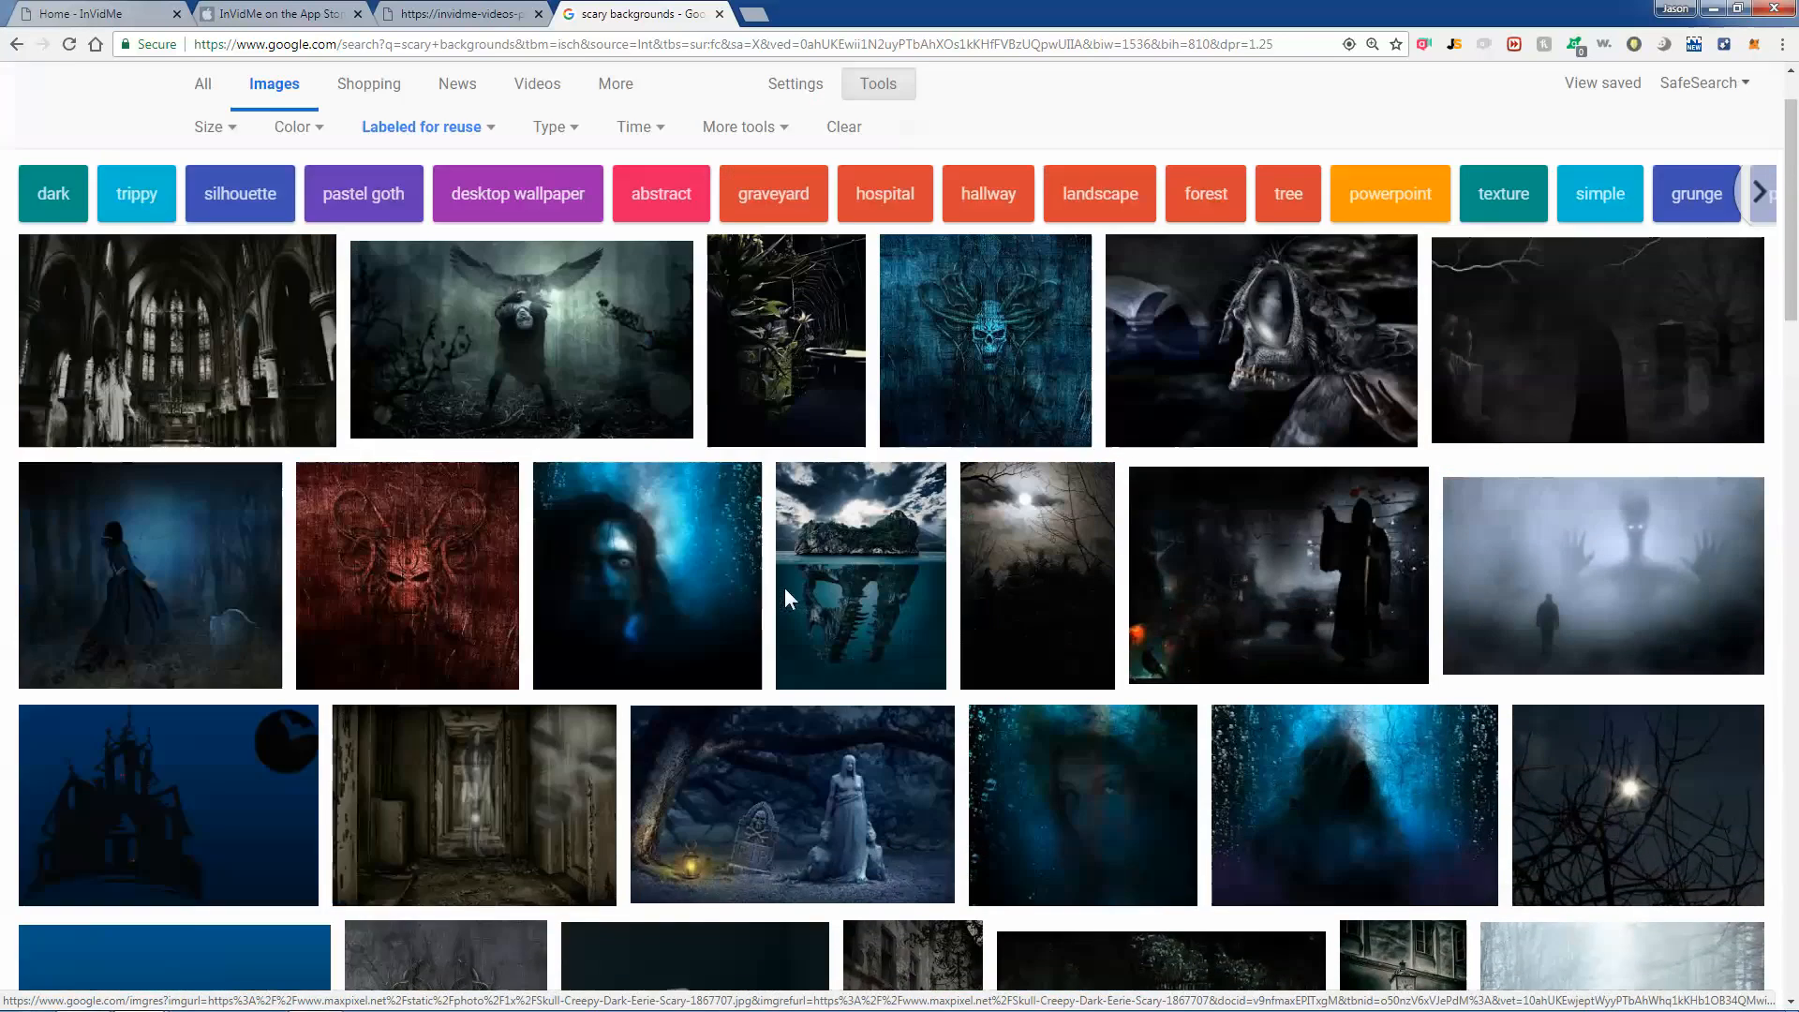
pyautogui.scroll(1, 784, 586)
pyautogui.click(575, 476)
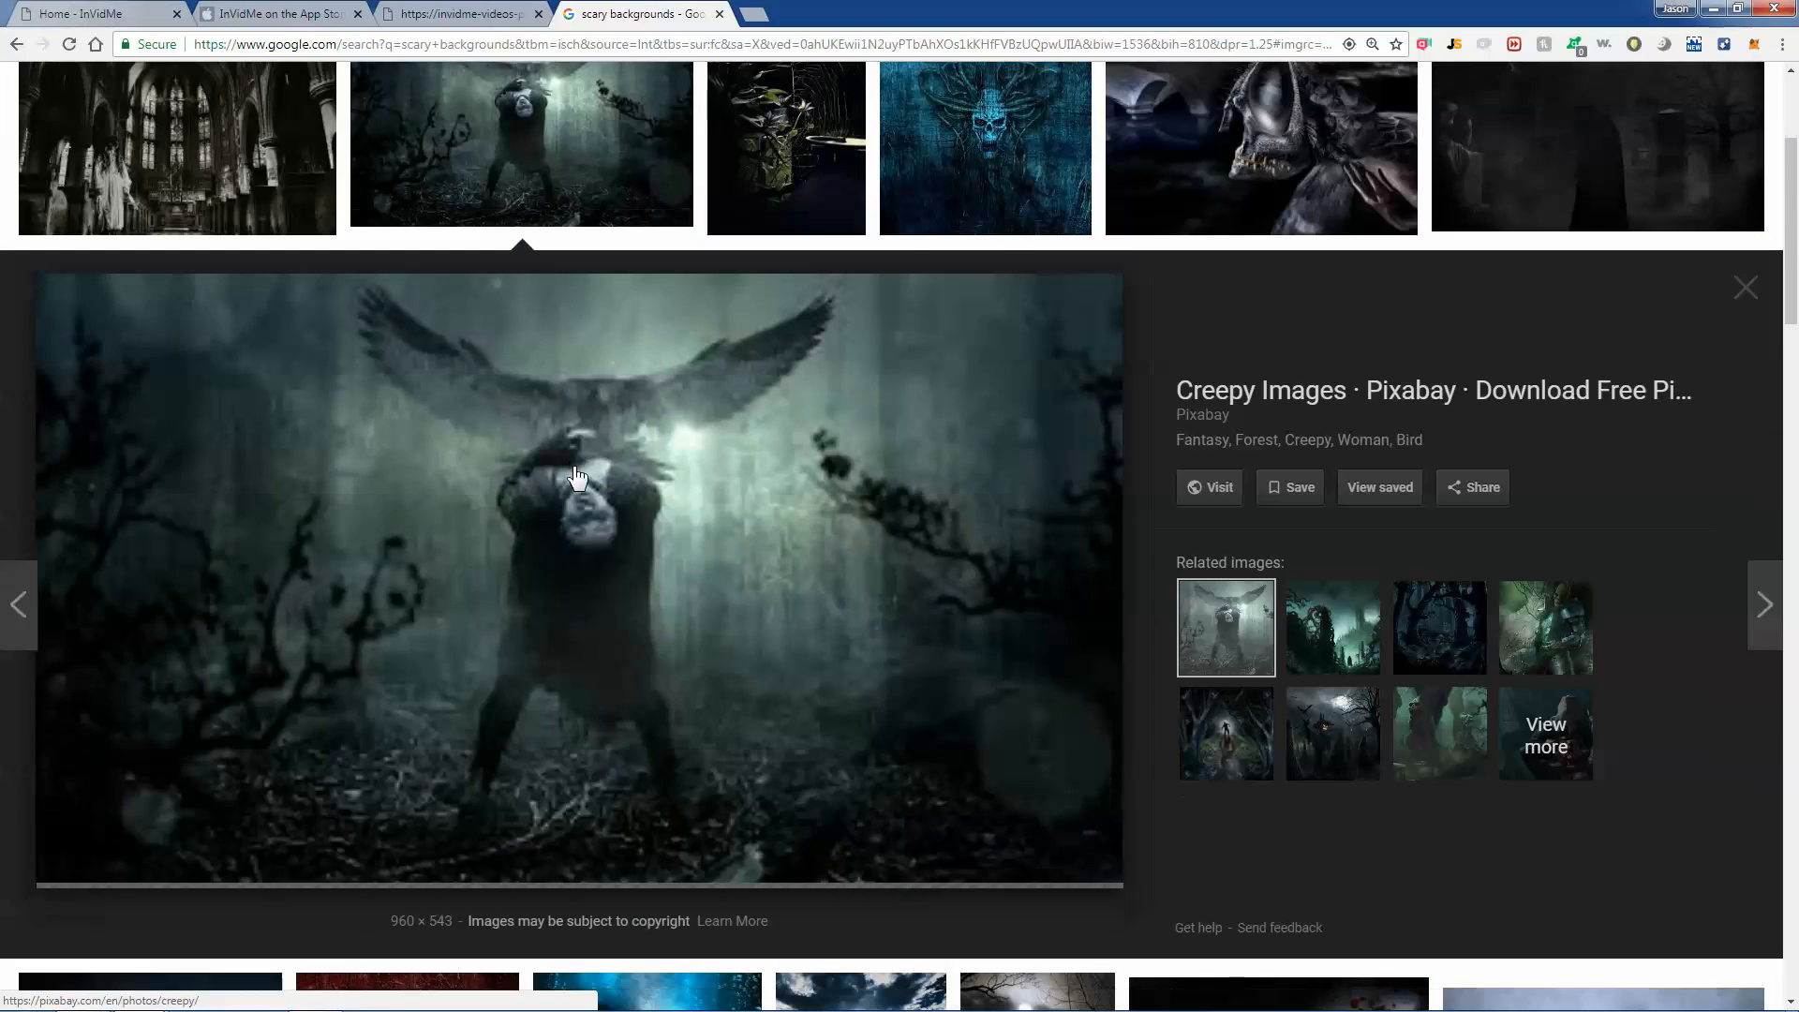
pyautogui.rightClick(780, 495)
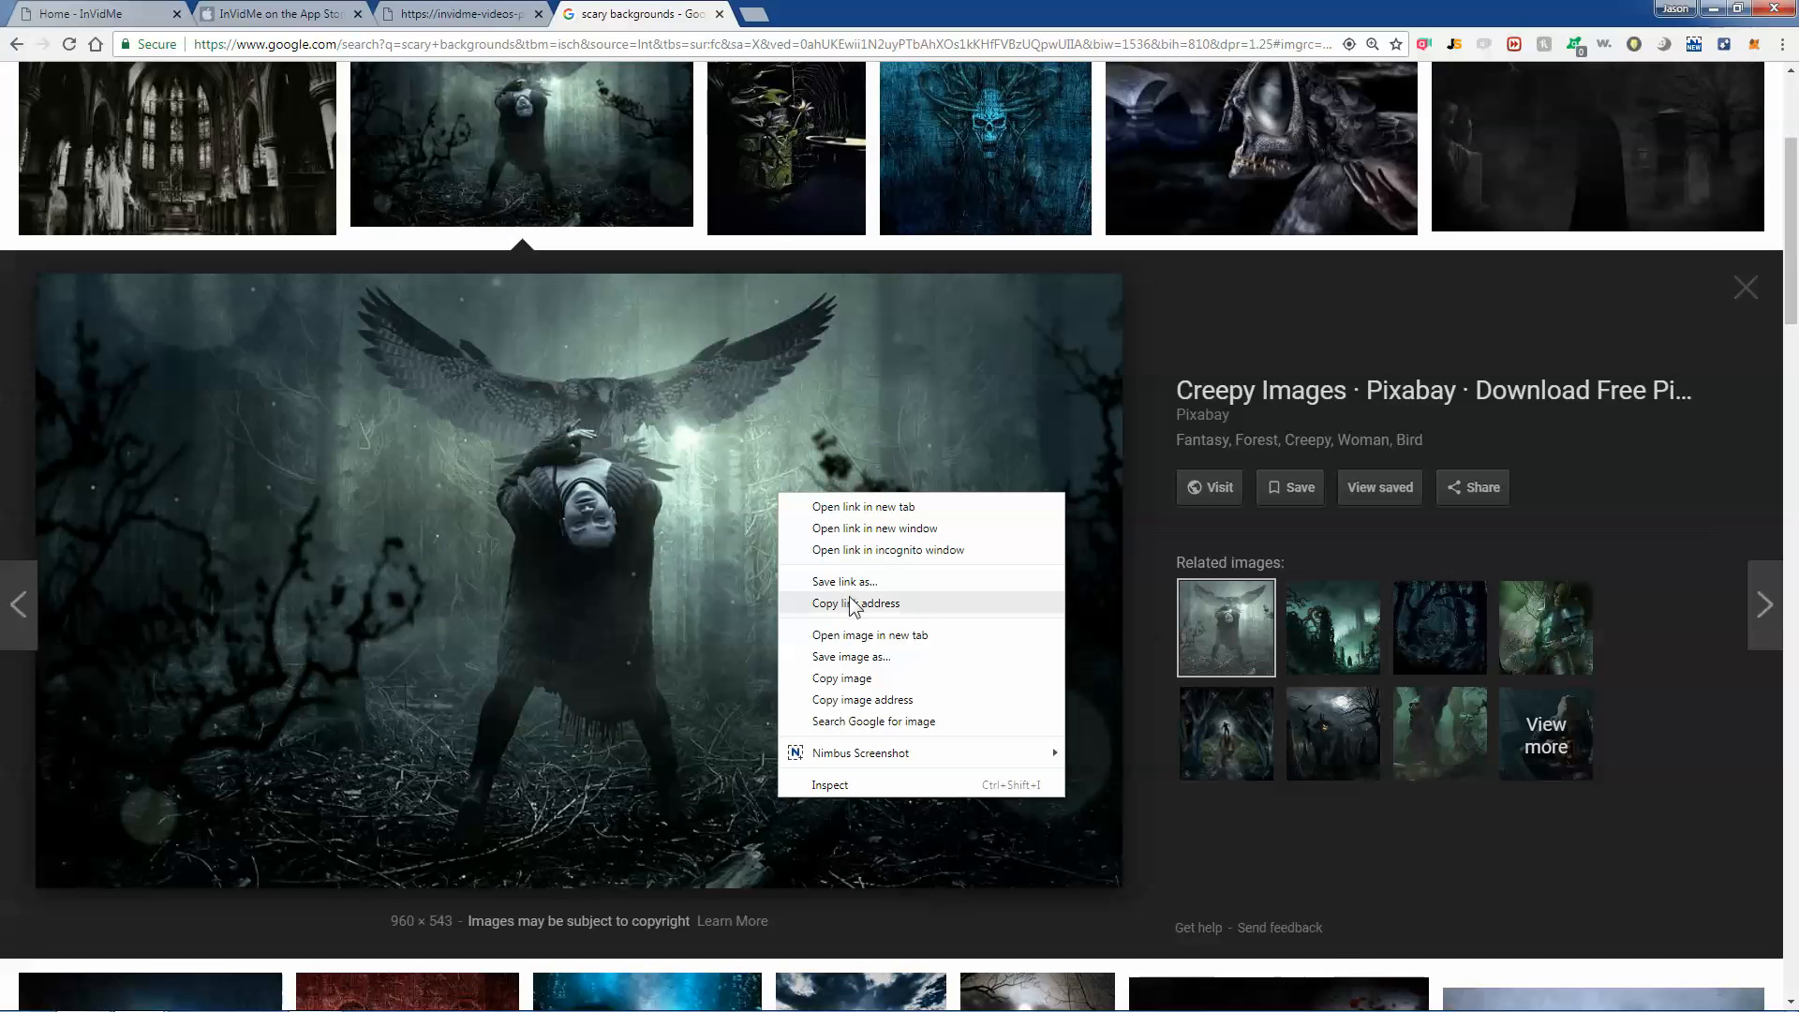
pyautogui.click(862, 656)
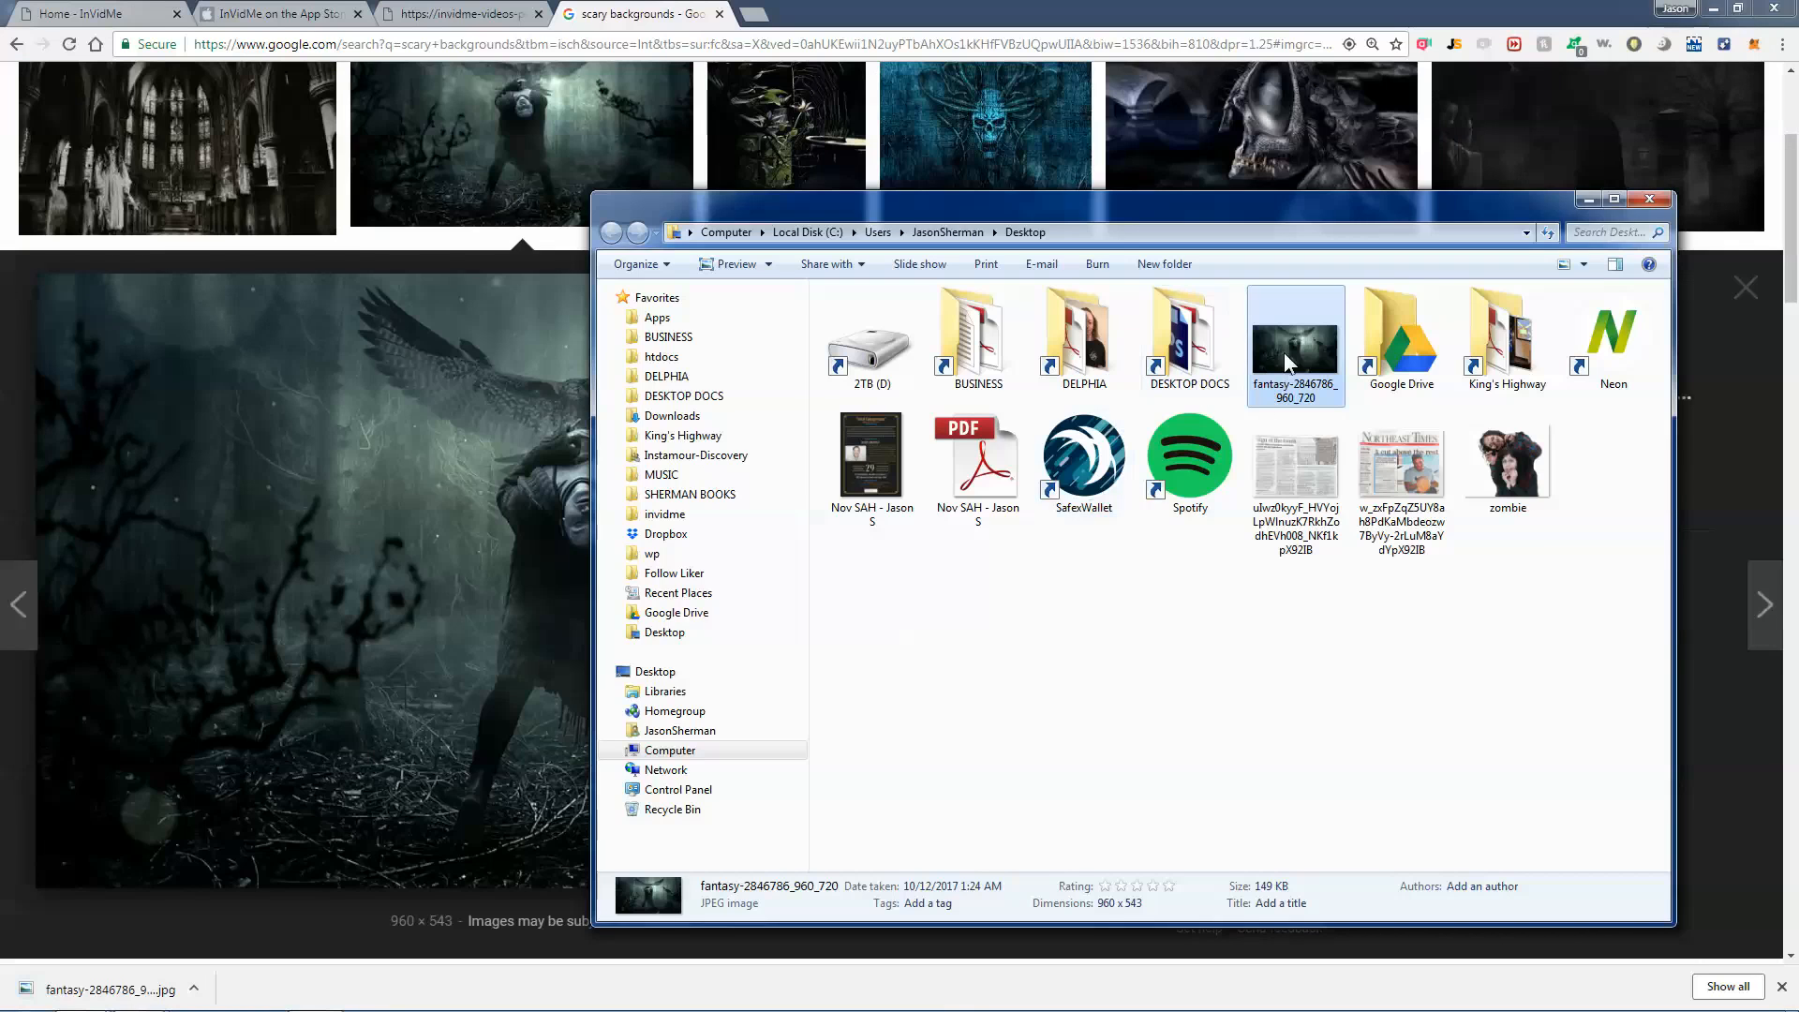
# Place the fantasy-2846786_960_720 image in the Photoshop document, scale it to about 505% and center it to cover the canvas.
pyautogui.hotkey('alt', 'Tab')
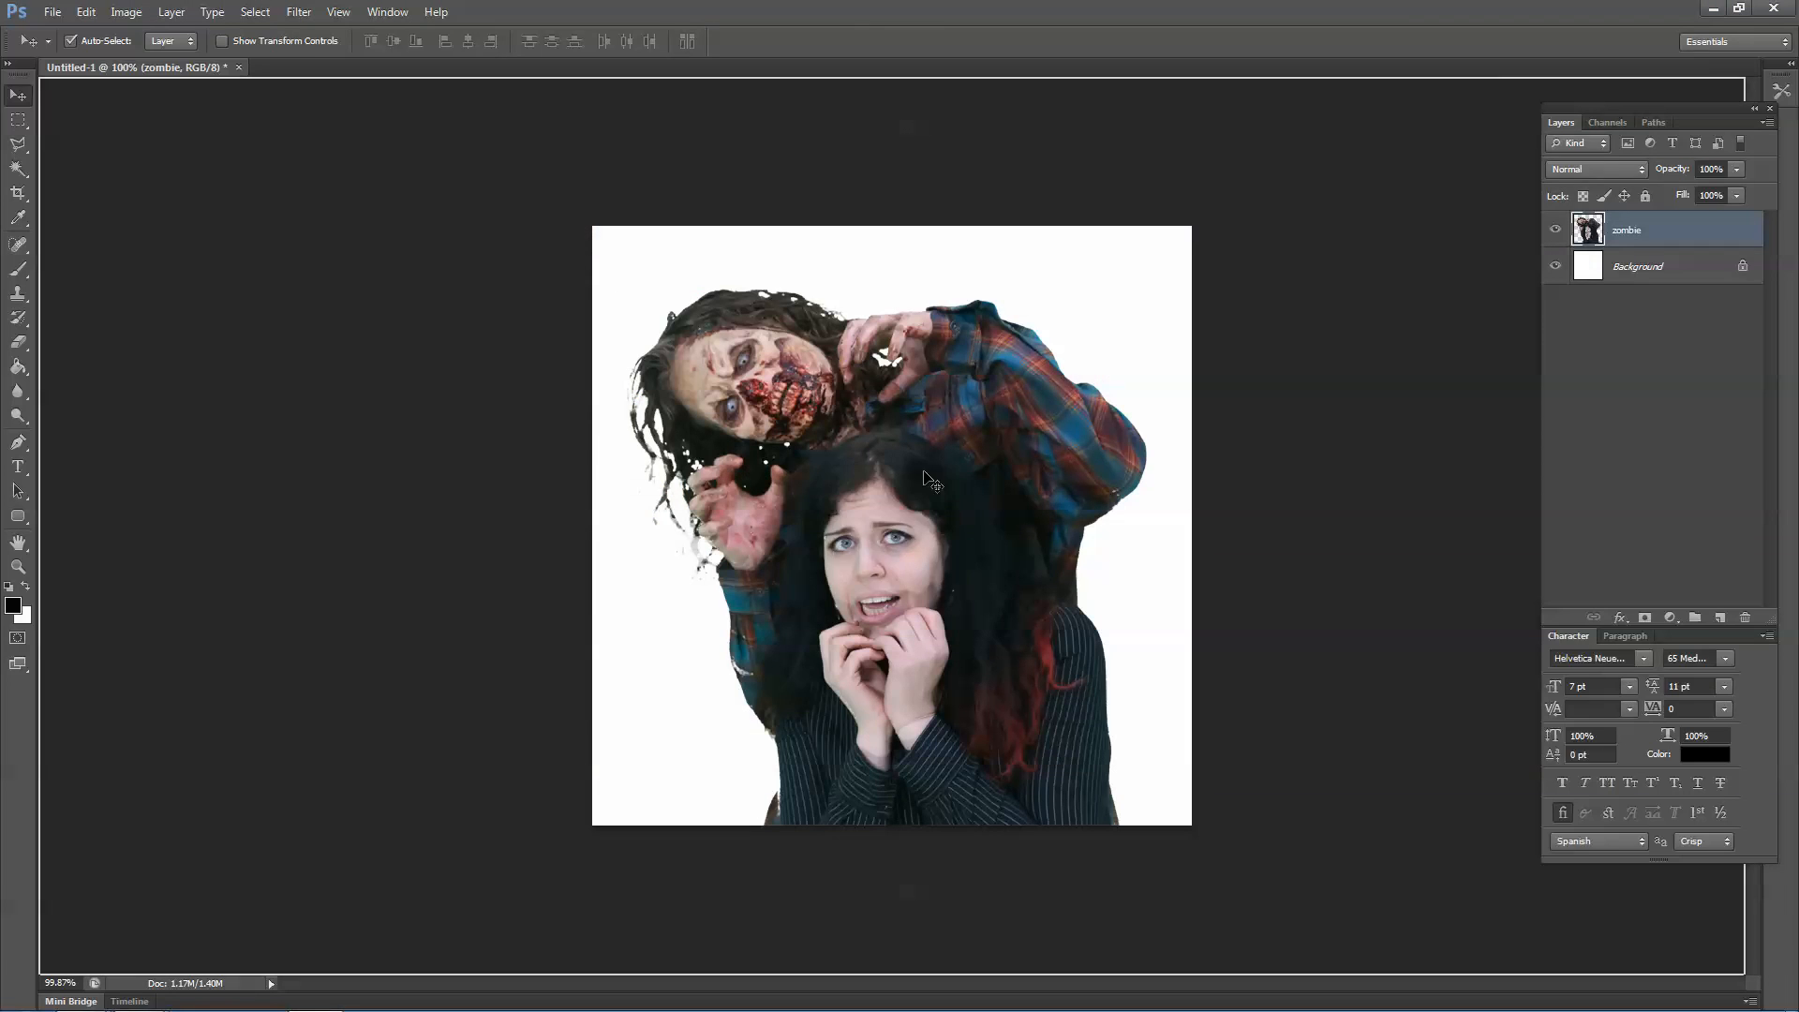
pyautogui.moveTo(923, 470); pyautogui.dragTo(920, 470)
pyautogui.moveTo(876, 562); pyautogui.dragTo(682, 813)
pyautogui.moveTo(811, 701); pyautogui.dragTo(1538, 281)
pyautogui.moveTo(1113, 384); pyautogui.dragTo(951, 384)
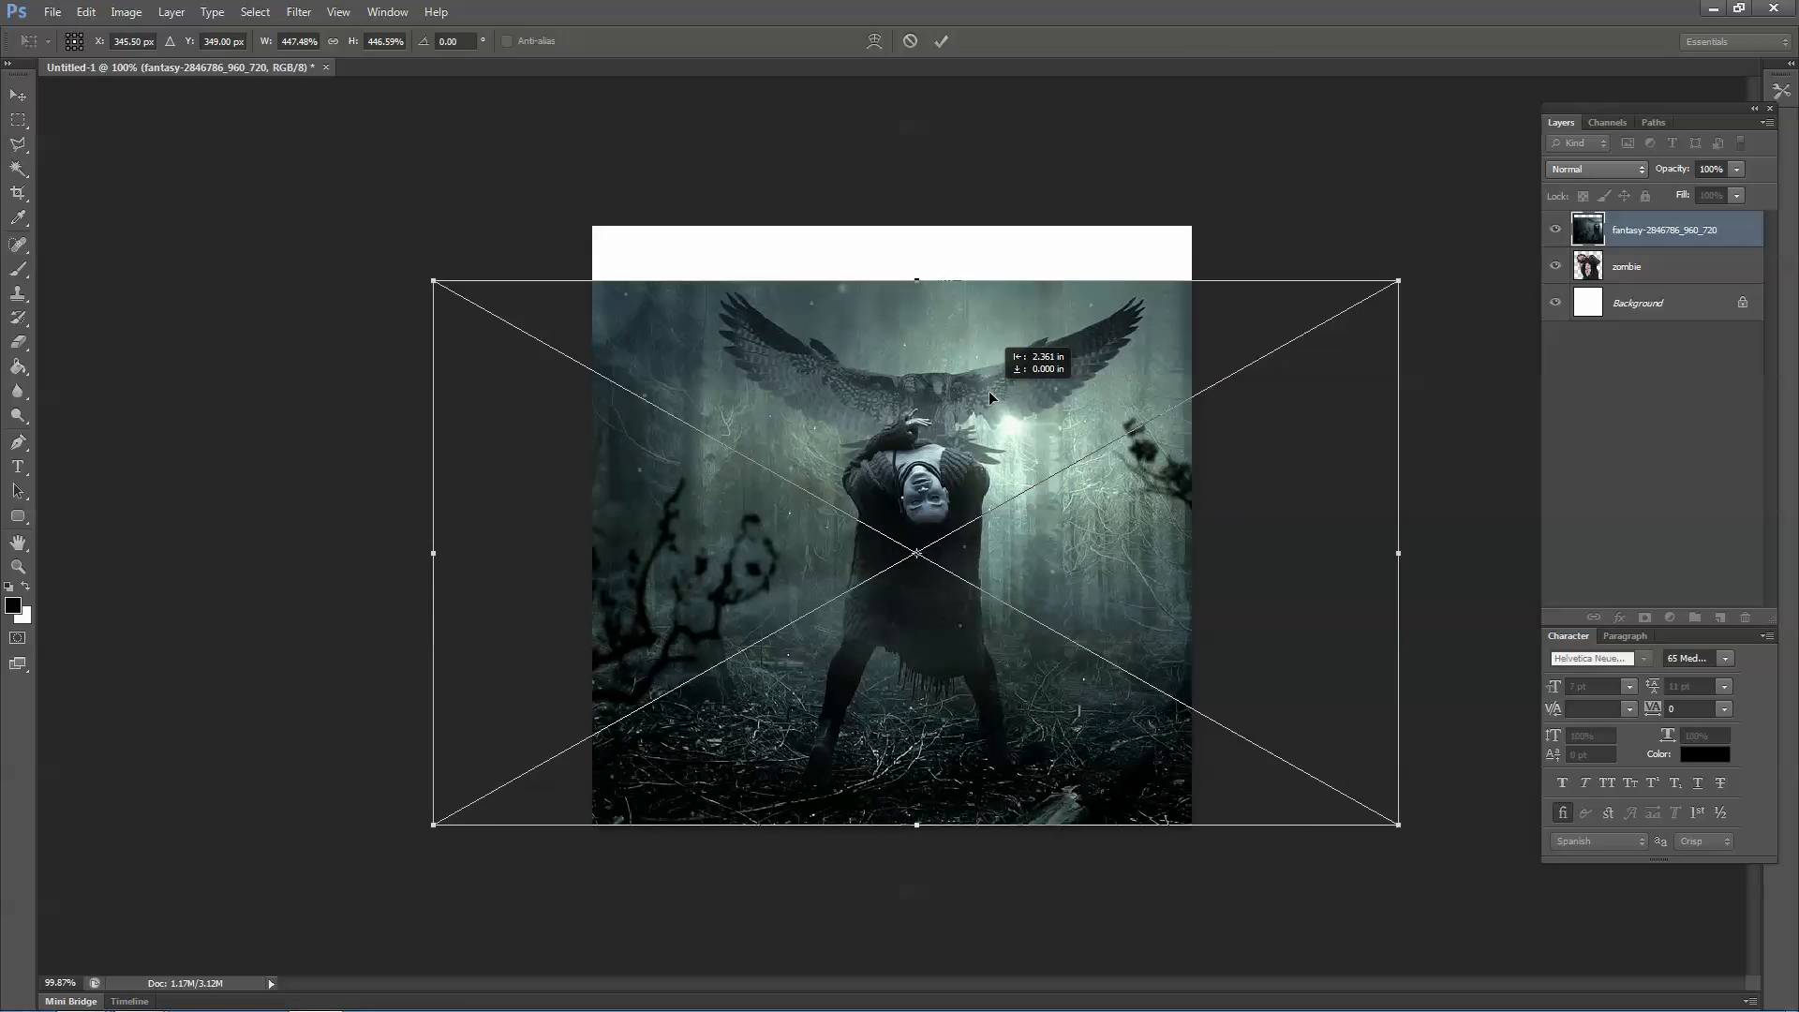
pyautogui.moveTo(428, 277); pyautogui.dragTo(304, 209)
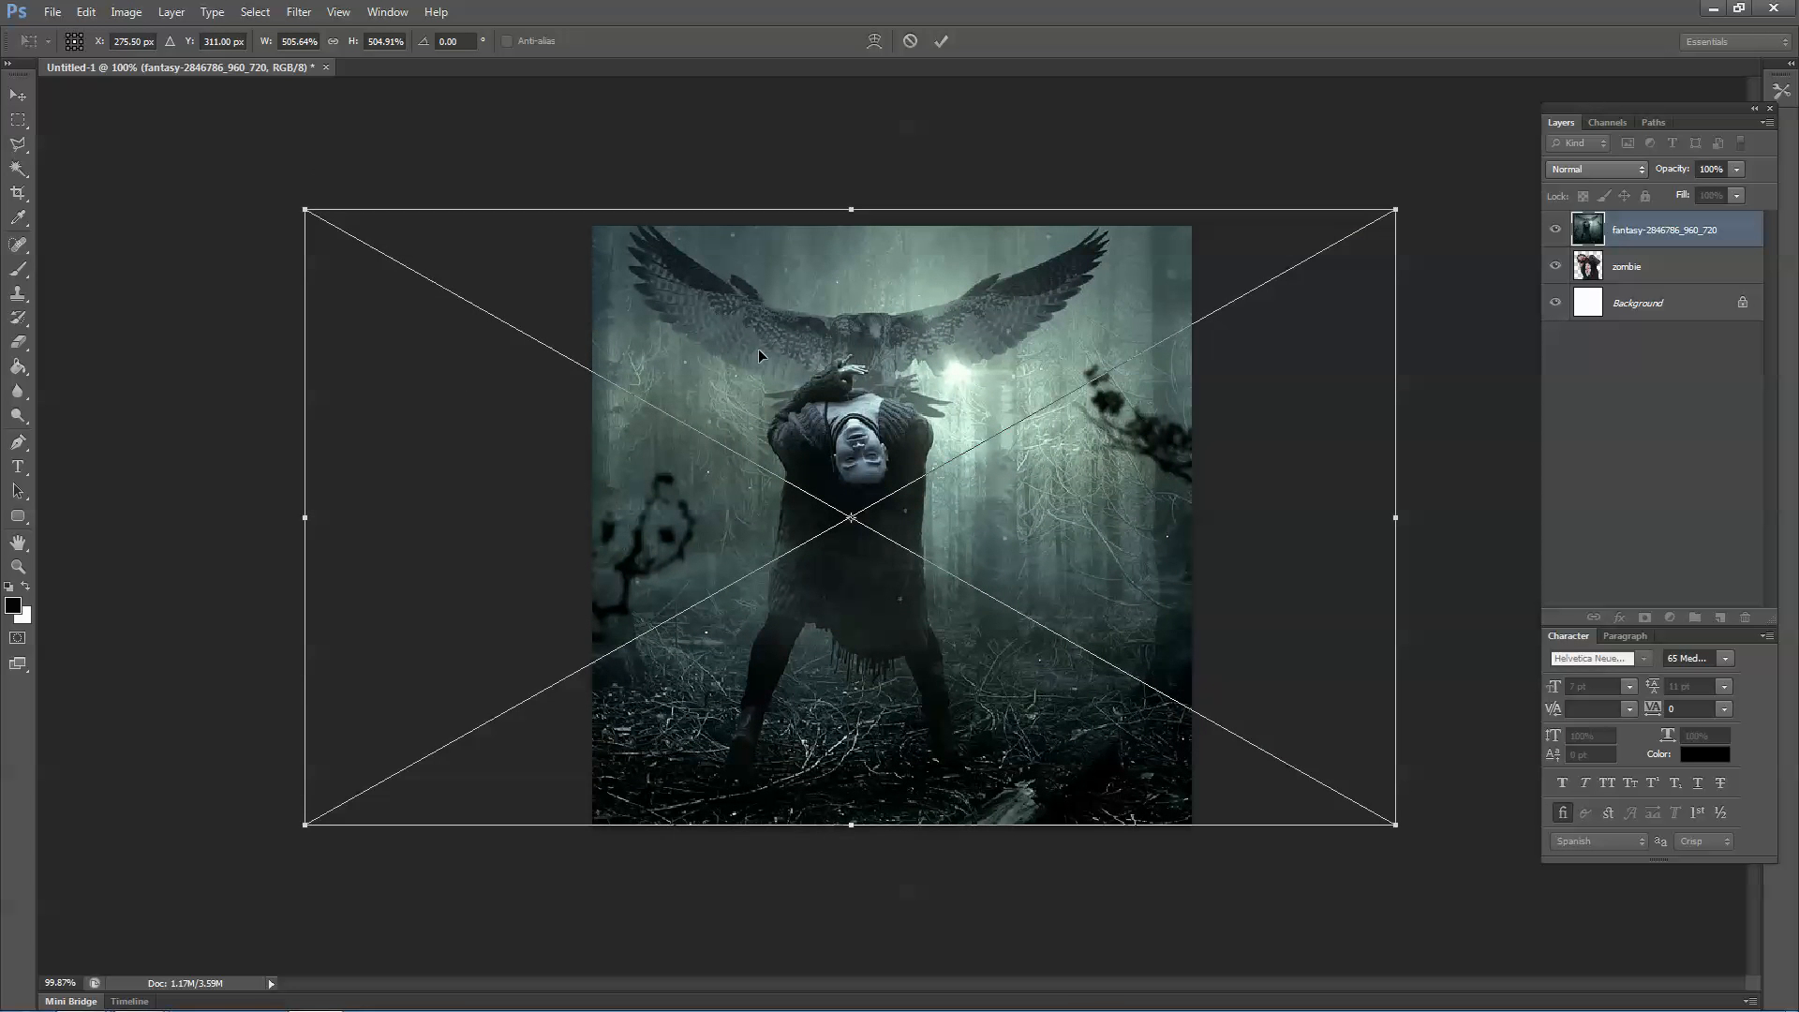
pyautogui.moveTo(1012, 361); pyautogui.dragTo(975, 367)
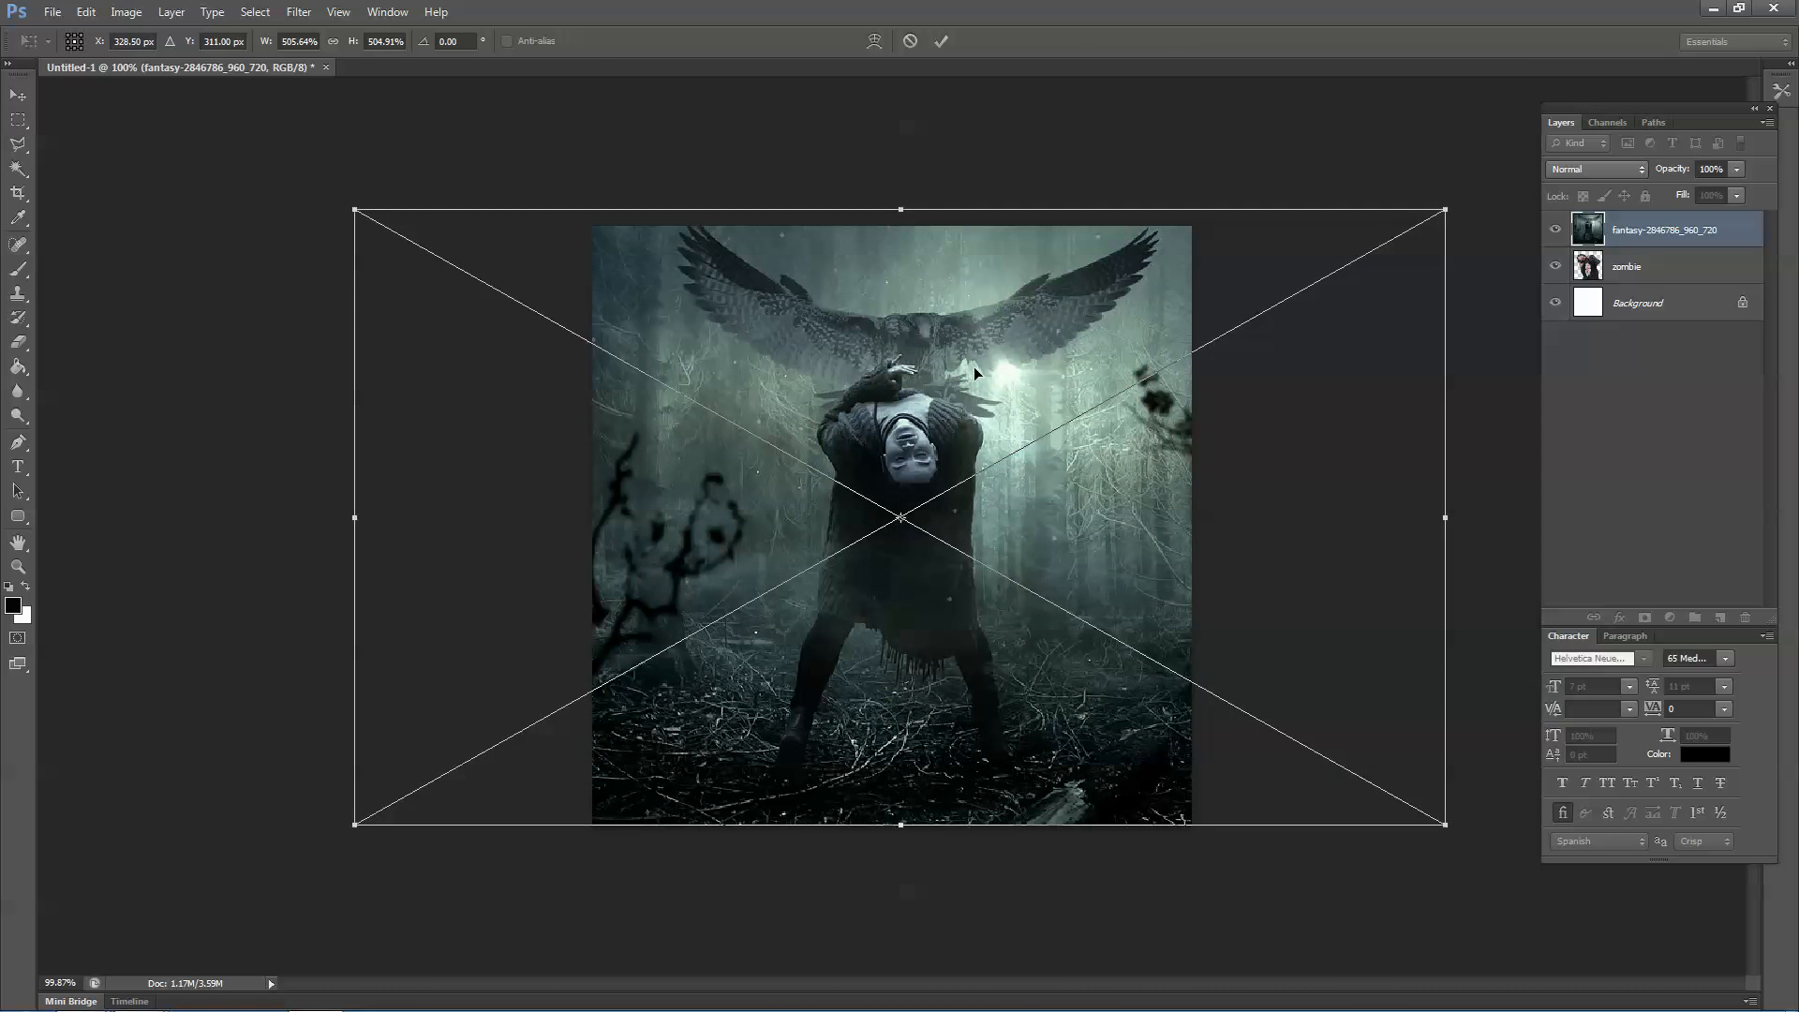
pyautogui.press('Return')
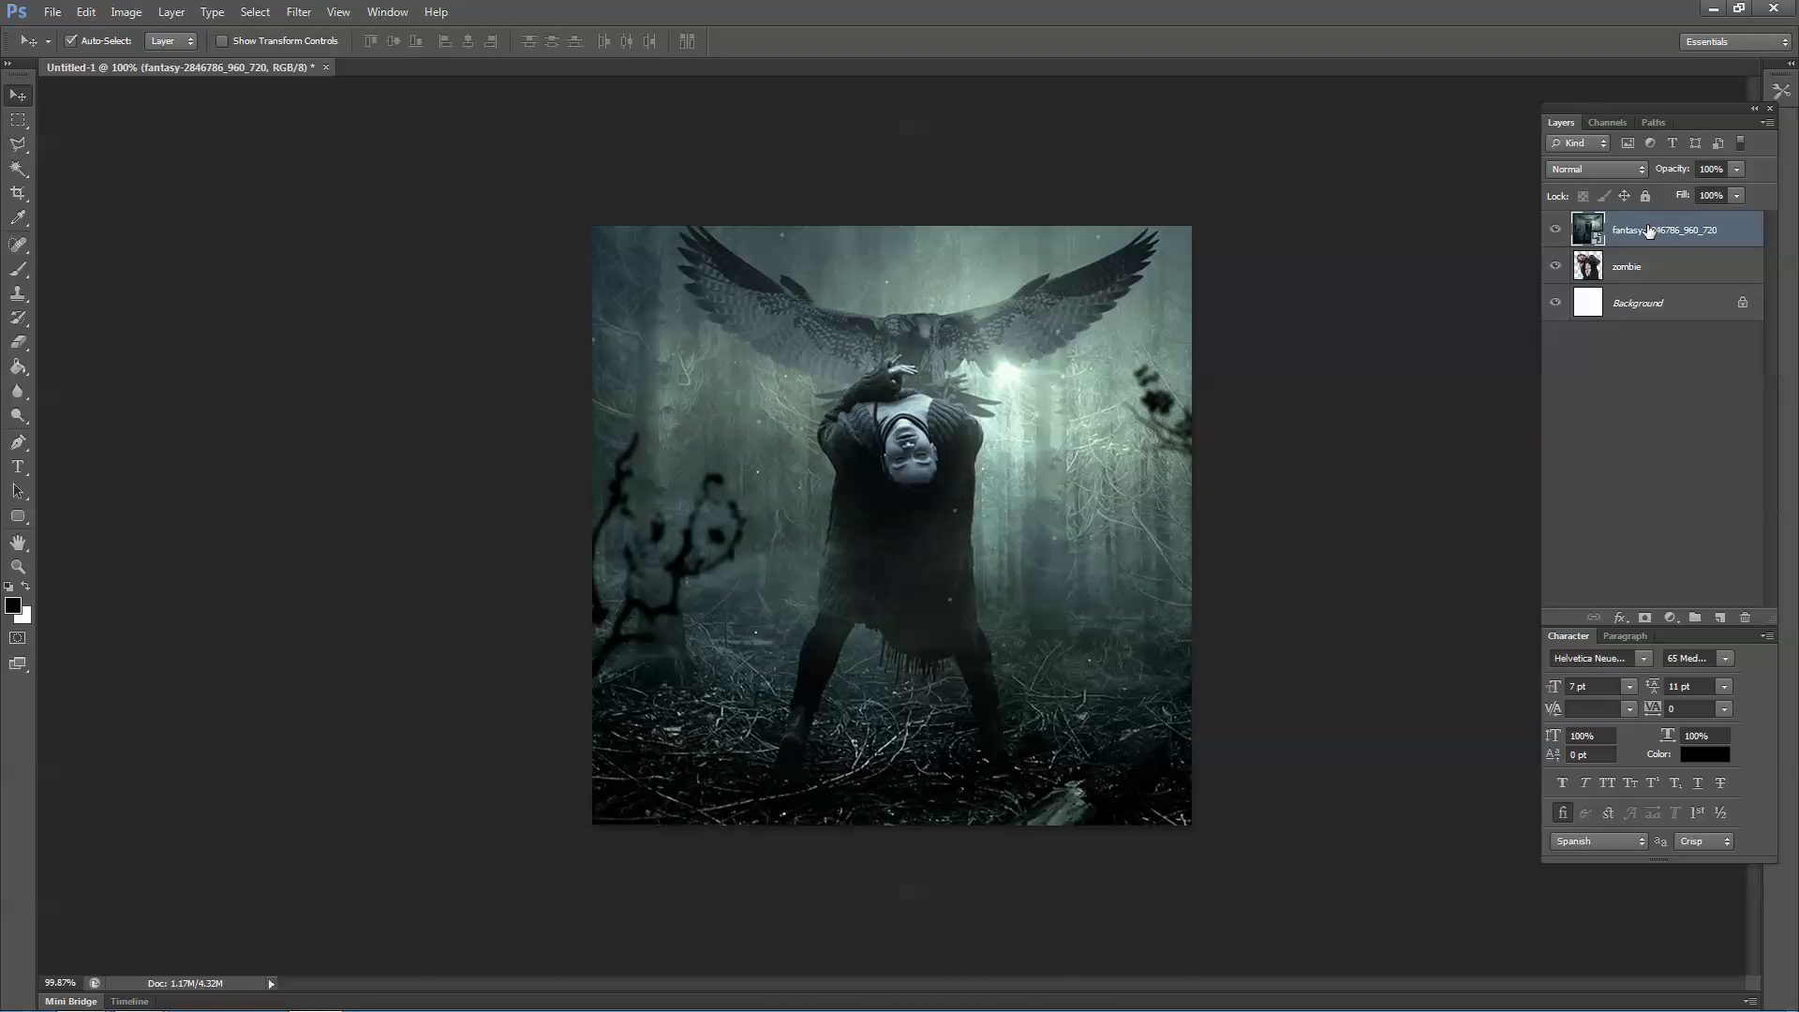
# Rename the placed forest image layer as bg and move it below the zombie layer.
pyautogui.doubleClick(1663, 230)
pyautogui.write('bg')
pyautogui.press('Return')
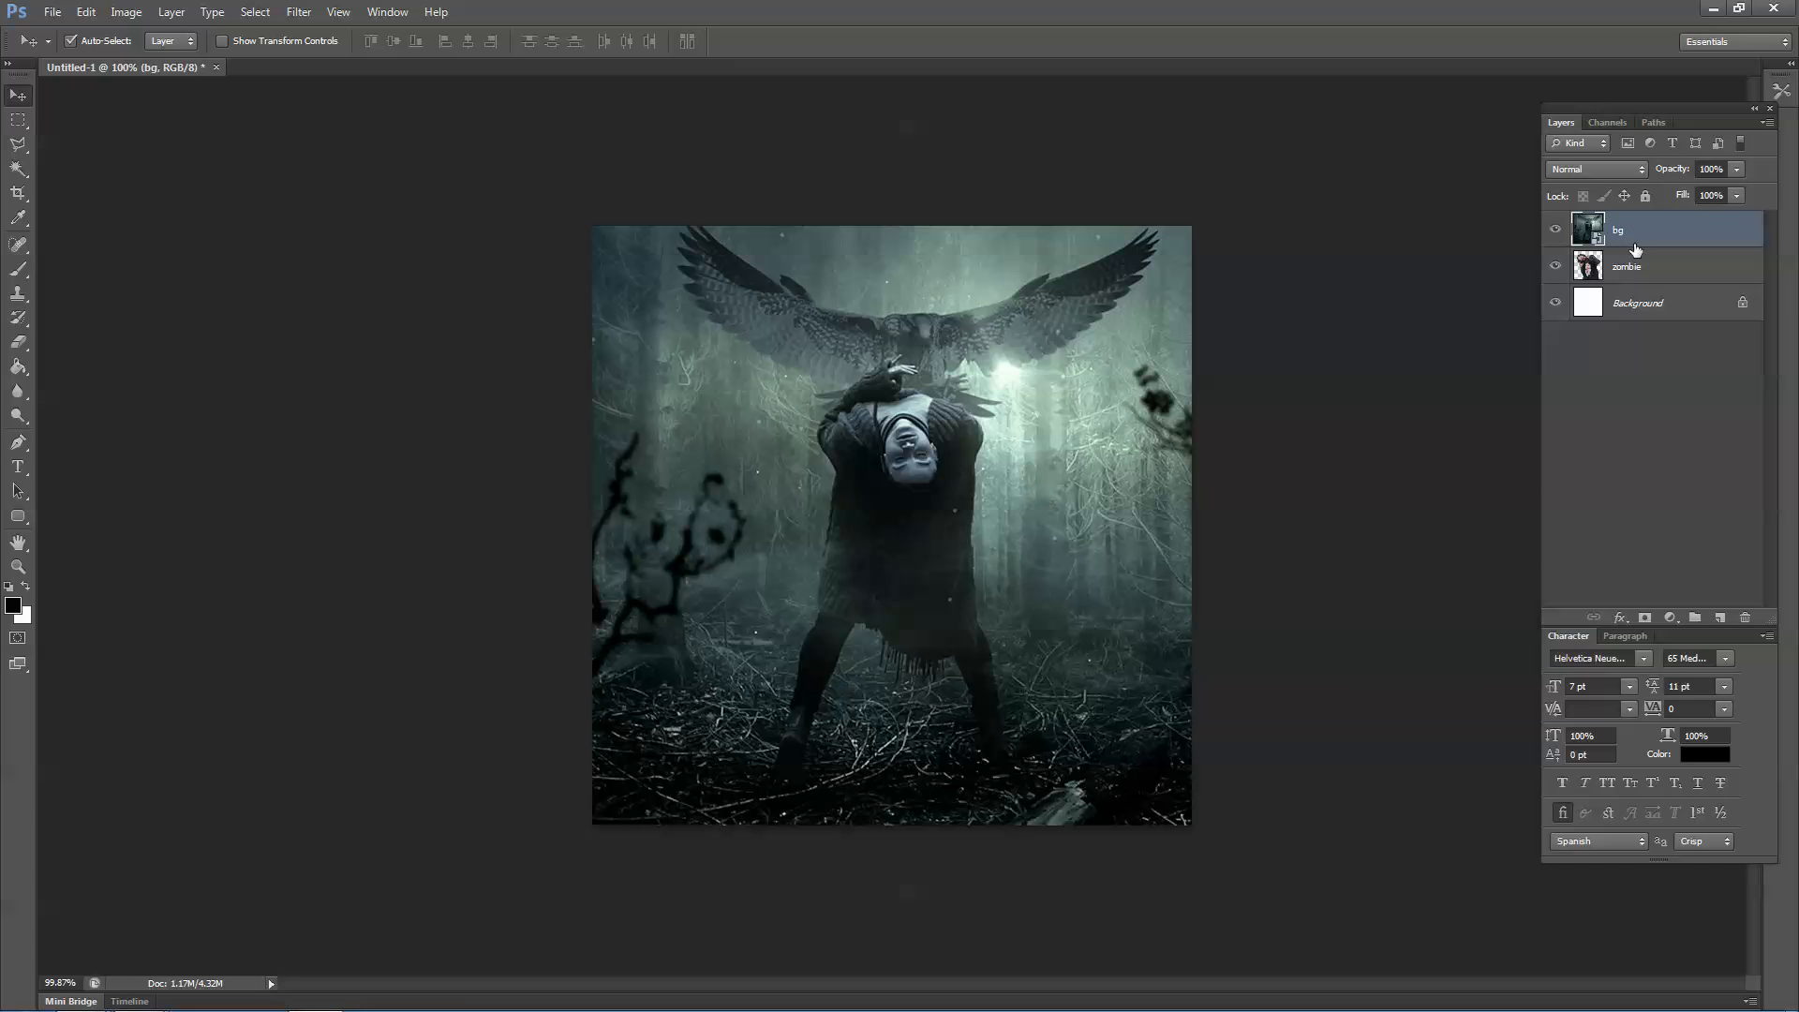
pyautogui.doubleClick(1615, 236)
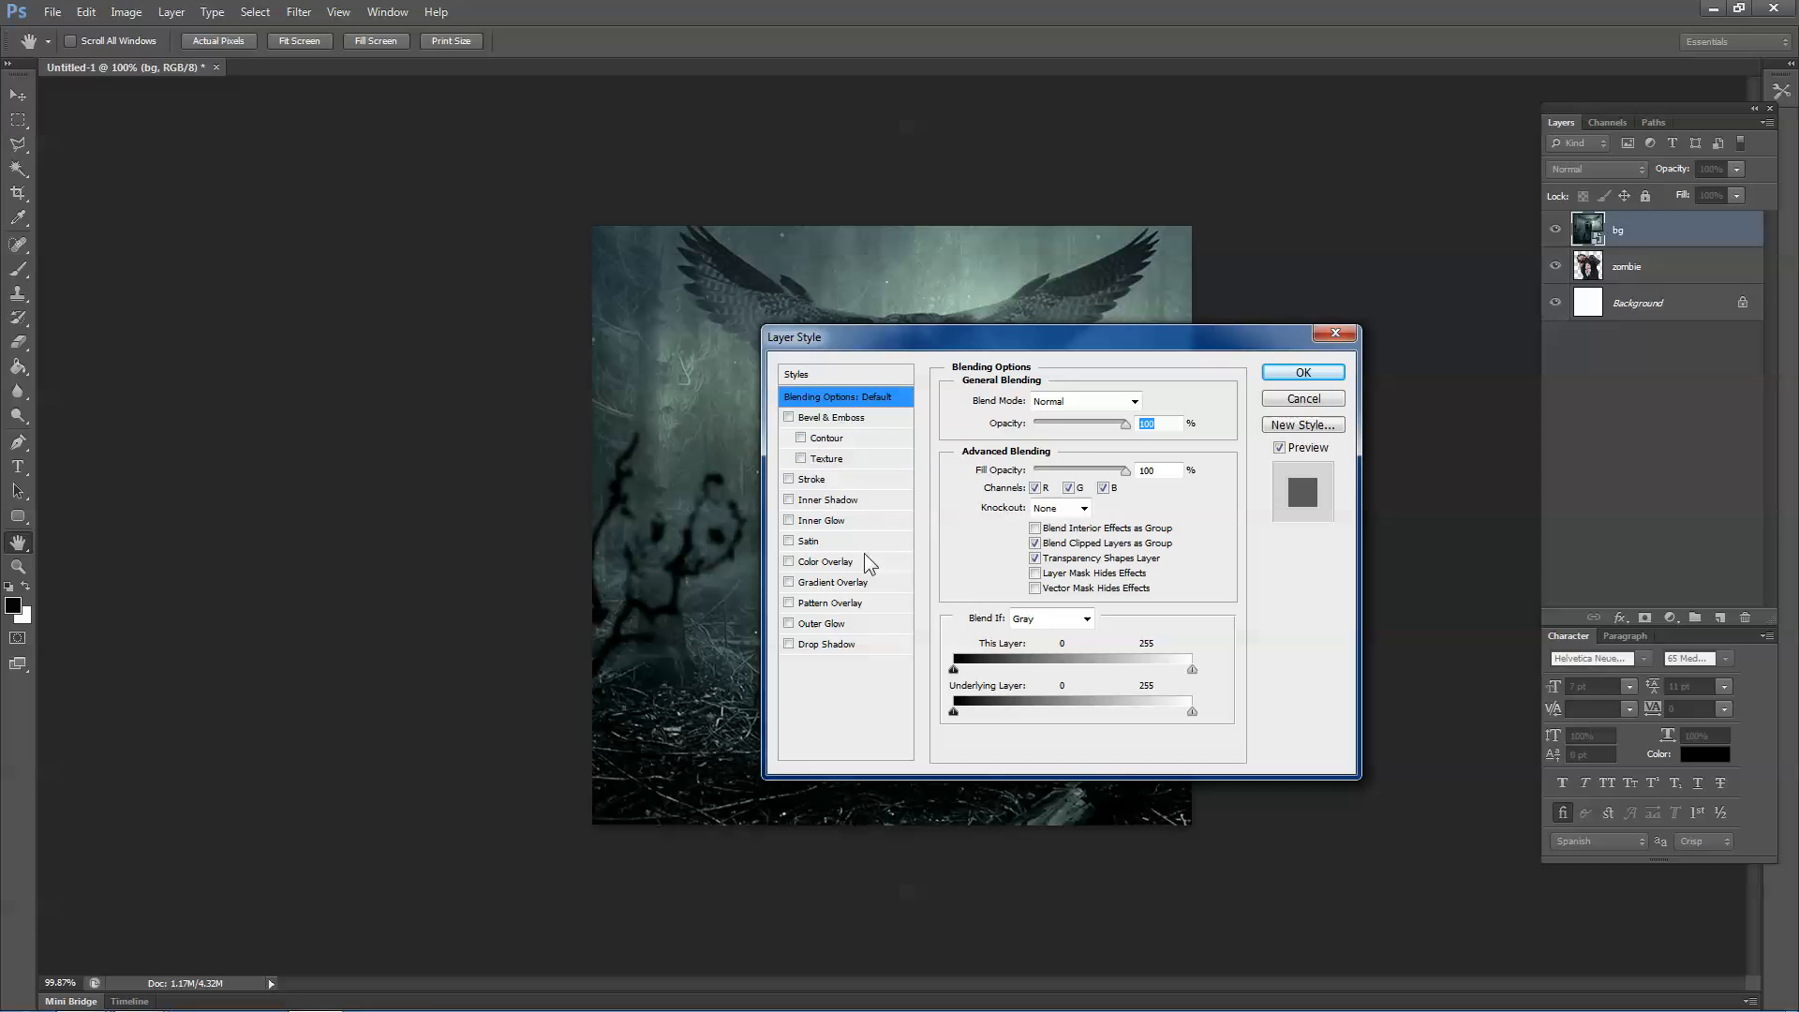
pyautogui.click(1305, 402)
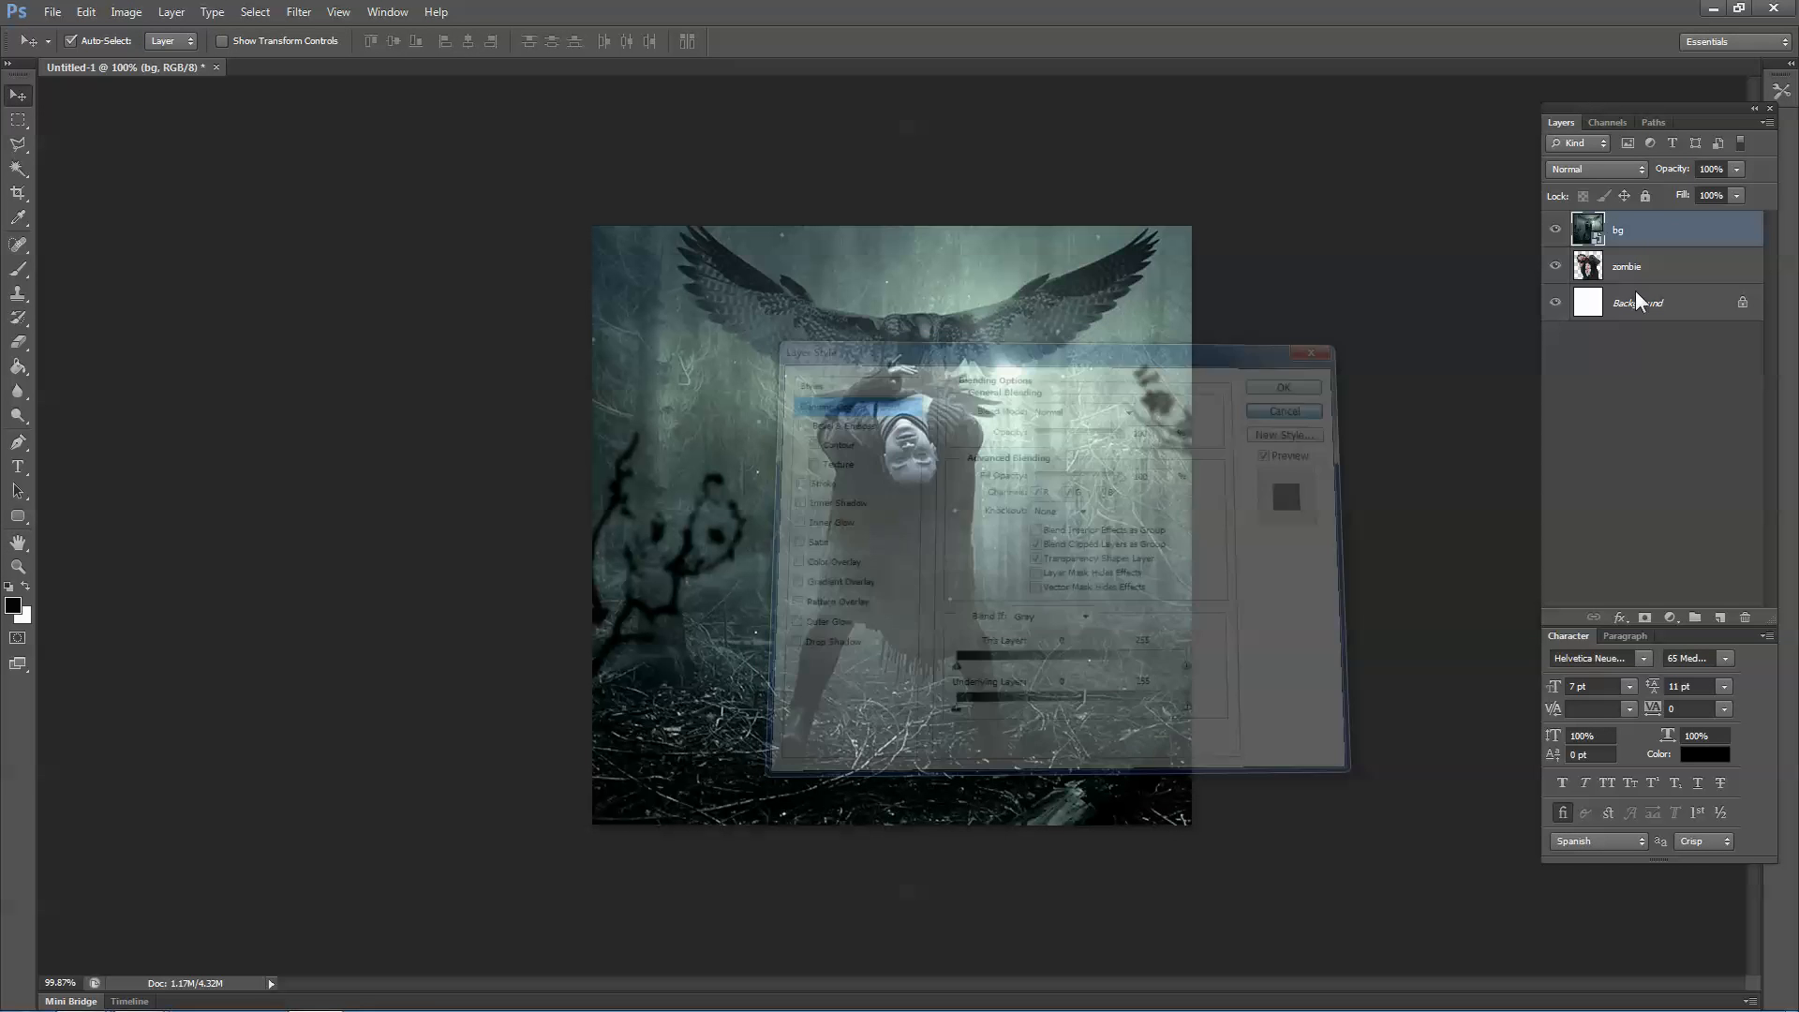
pyautogui.moveTo(1670, 228); pyautogui.dragTo(1678, 278)
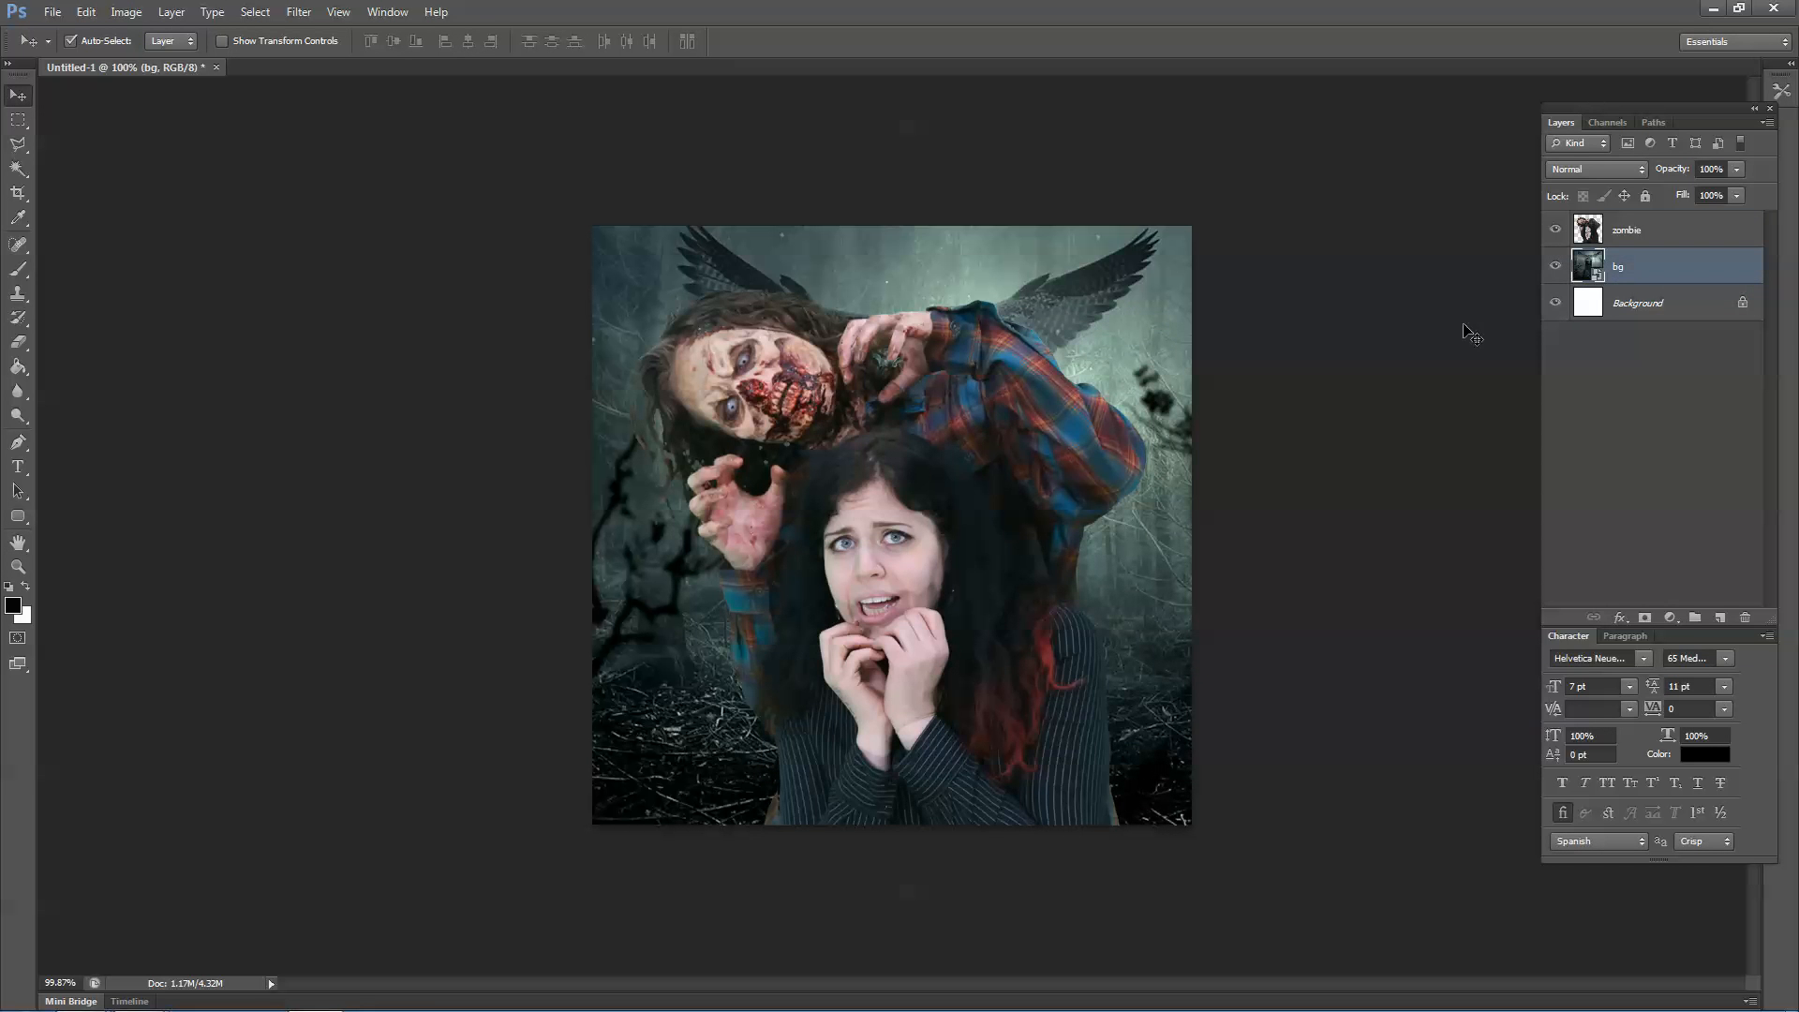
# Save the document to the desktop in Photoshop format as zombie_top5_scary_movies_invidme, keeping maximum compatibility on.
pyautogui.hotkey('ctrl', 'shift', 's')
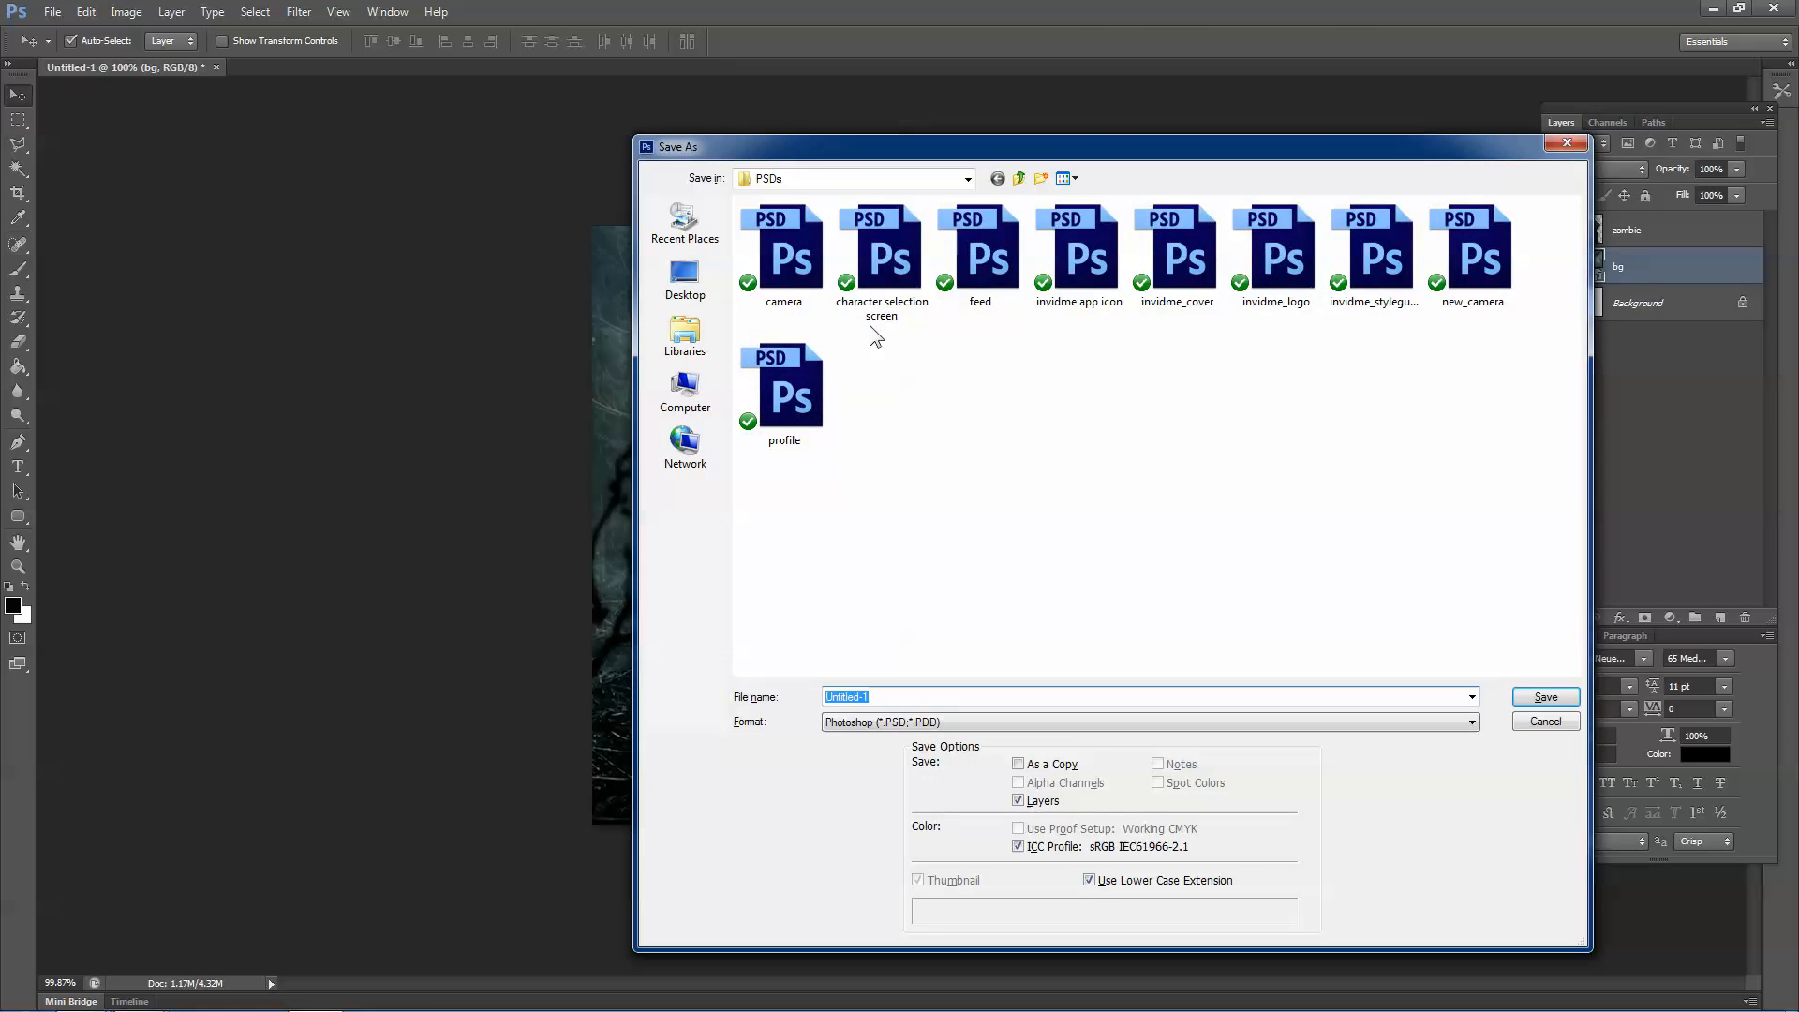
pyautogui.click(685, 279)
pyautogui.write('zombie')
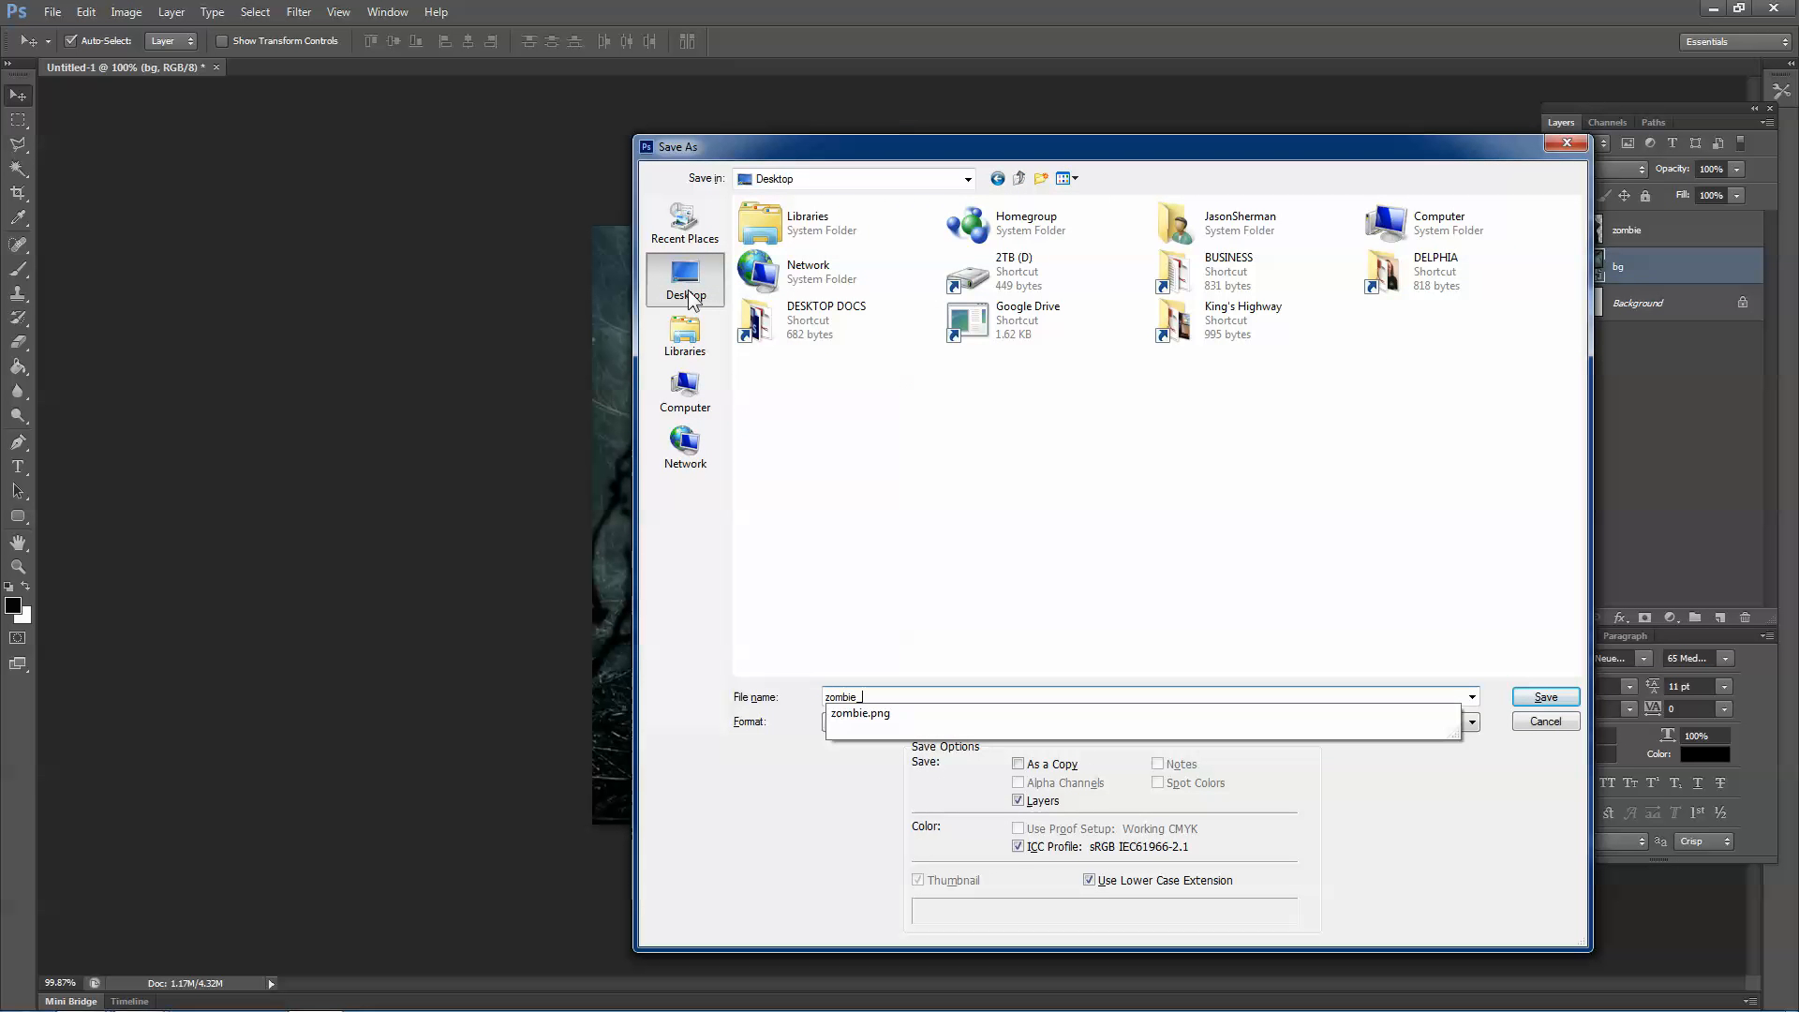
pyautogui.write('_top5')
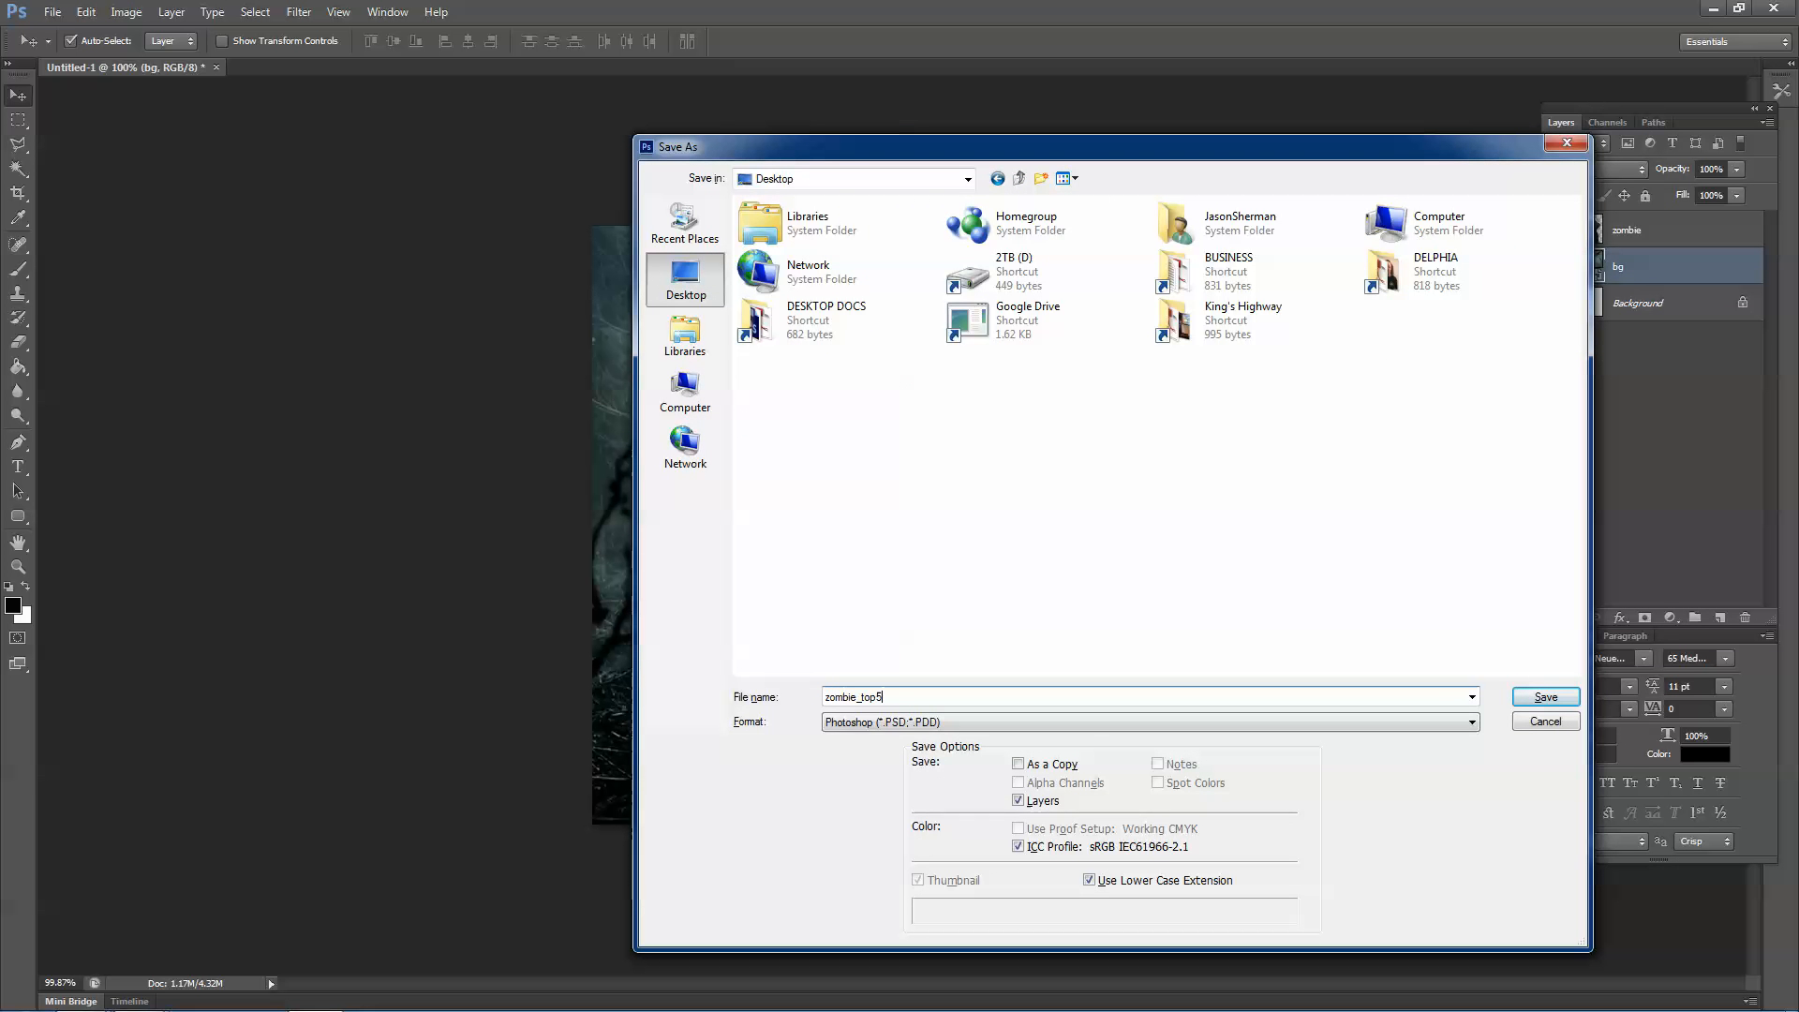
pyautogui.write('_scr')
pyautogui.write('ary_')
pyautogui.write('movies_invidme')
pyautogui.moveTo(989, 697); pyautogui.dragTo(712, 704)
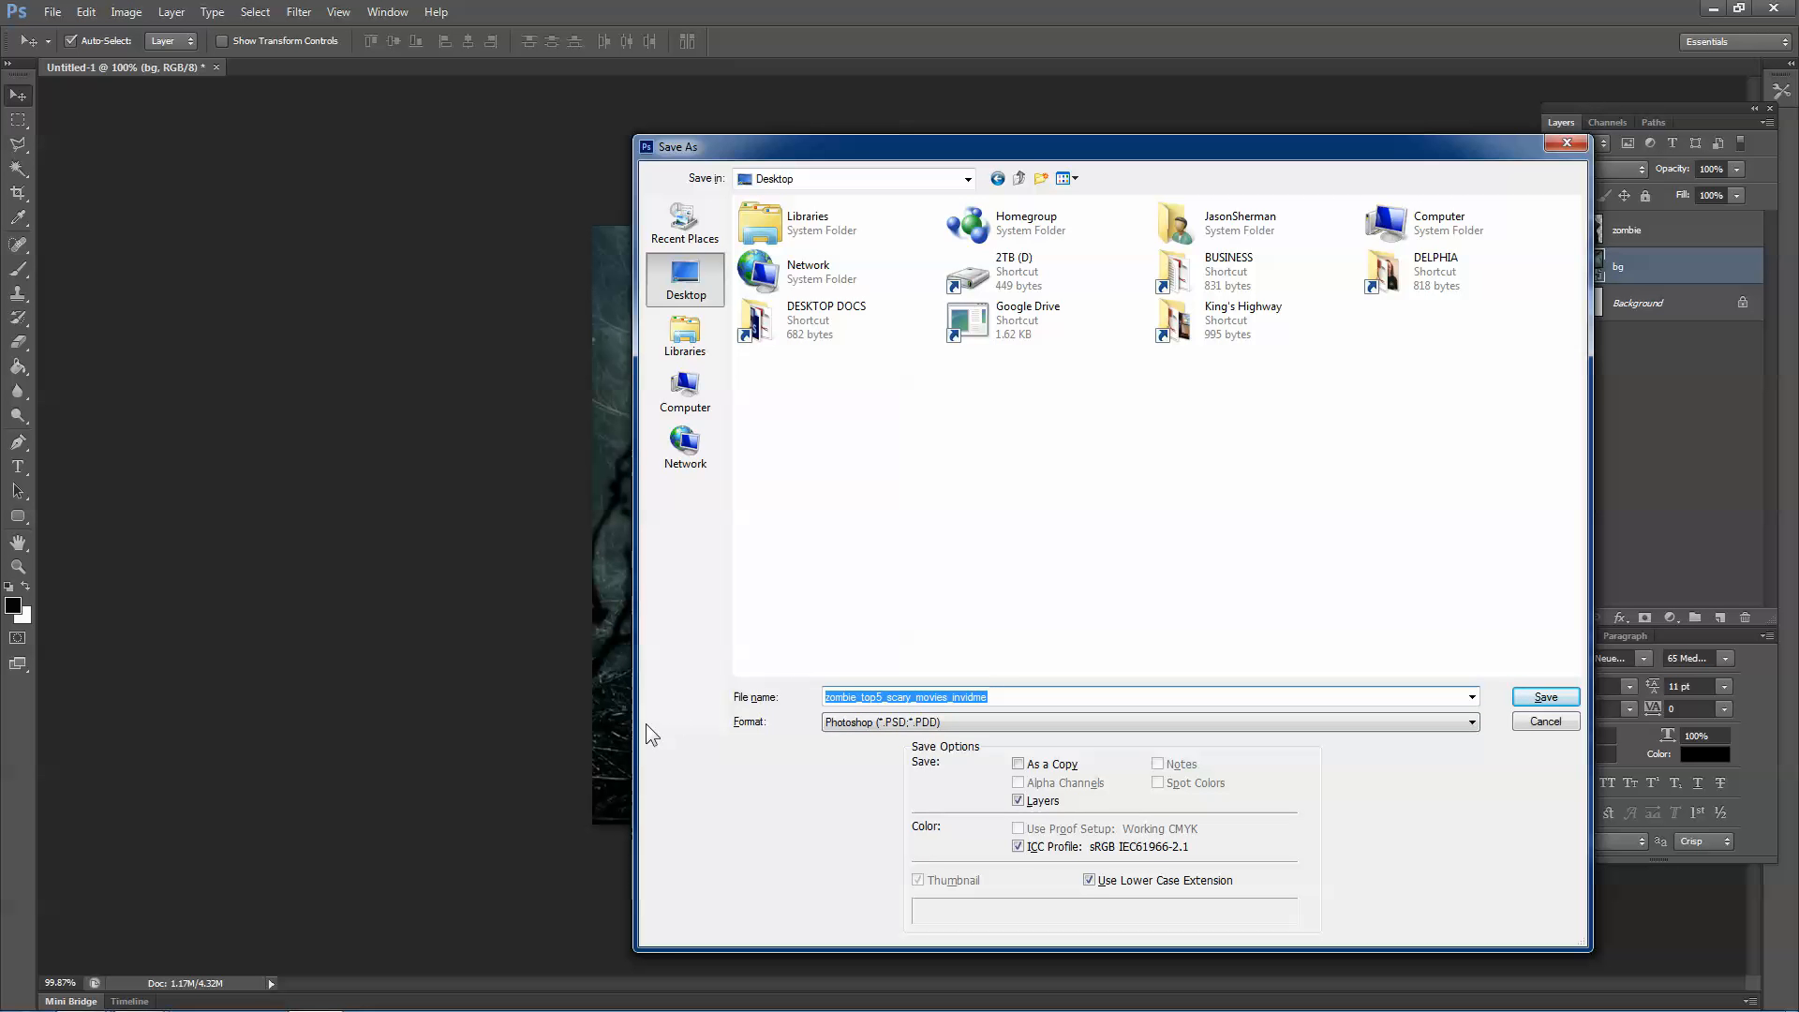
pyautogui.press('Return')
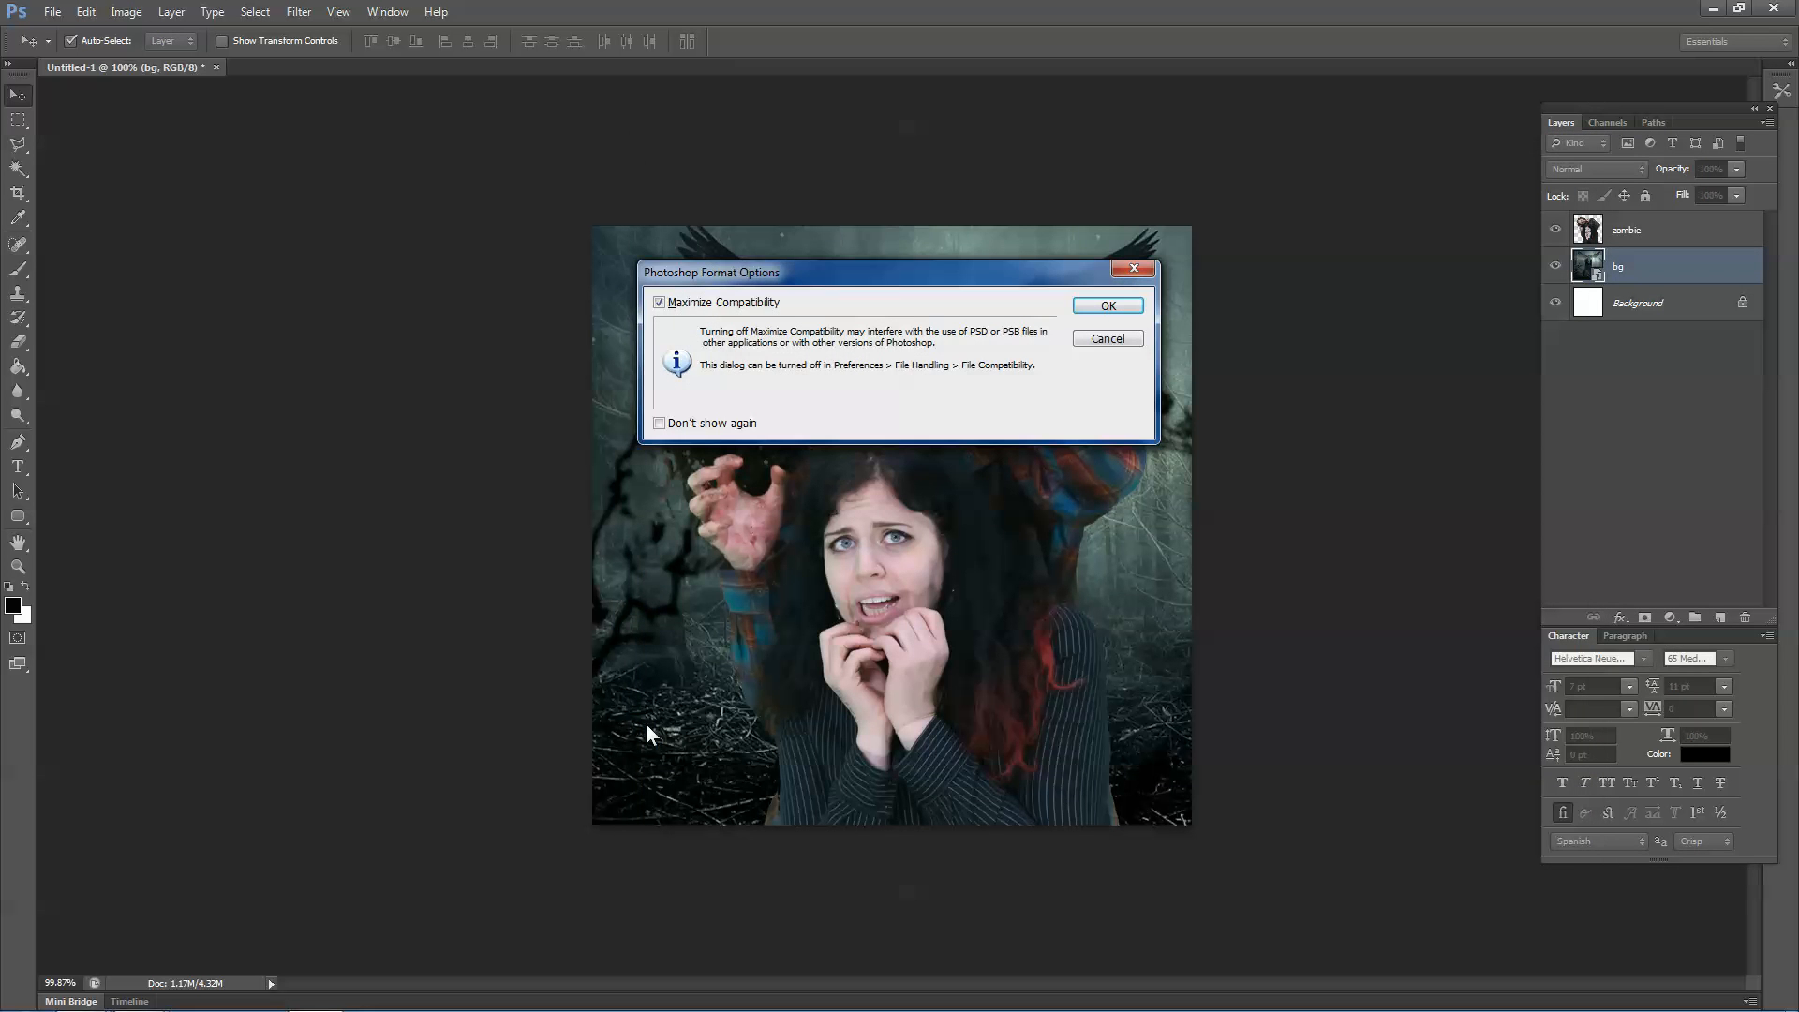
pyautogui.press('Return')
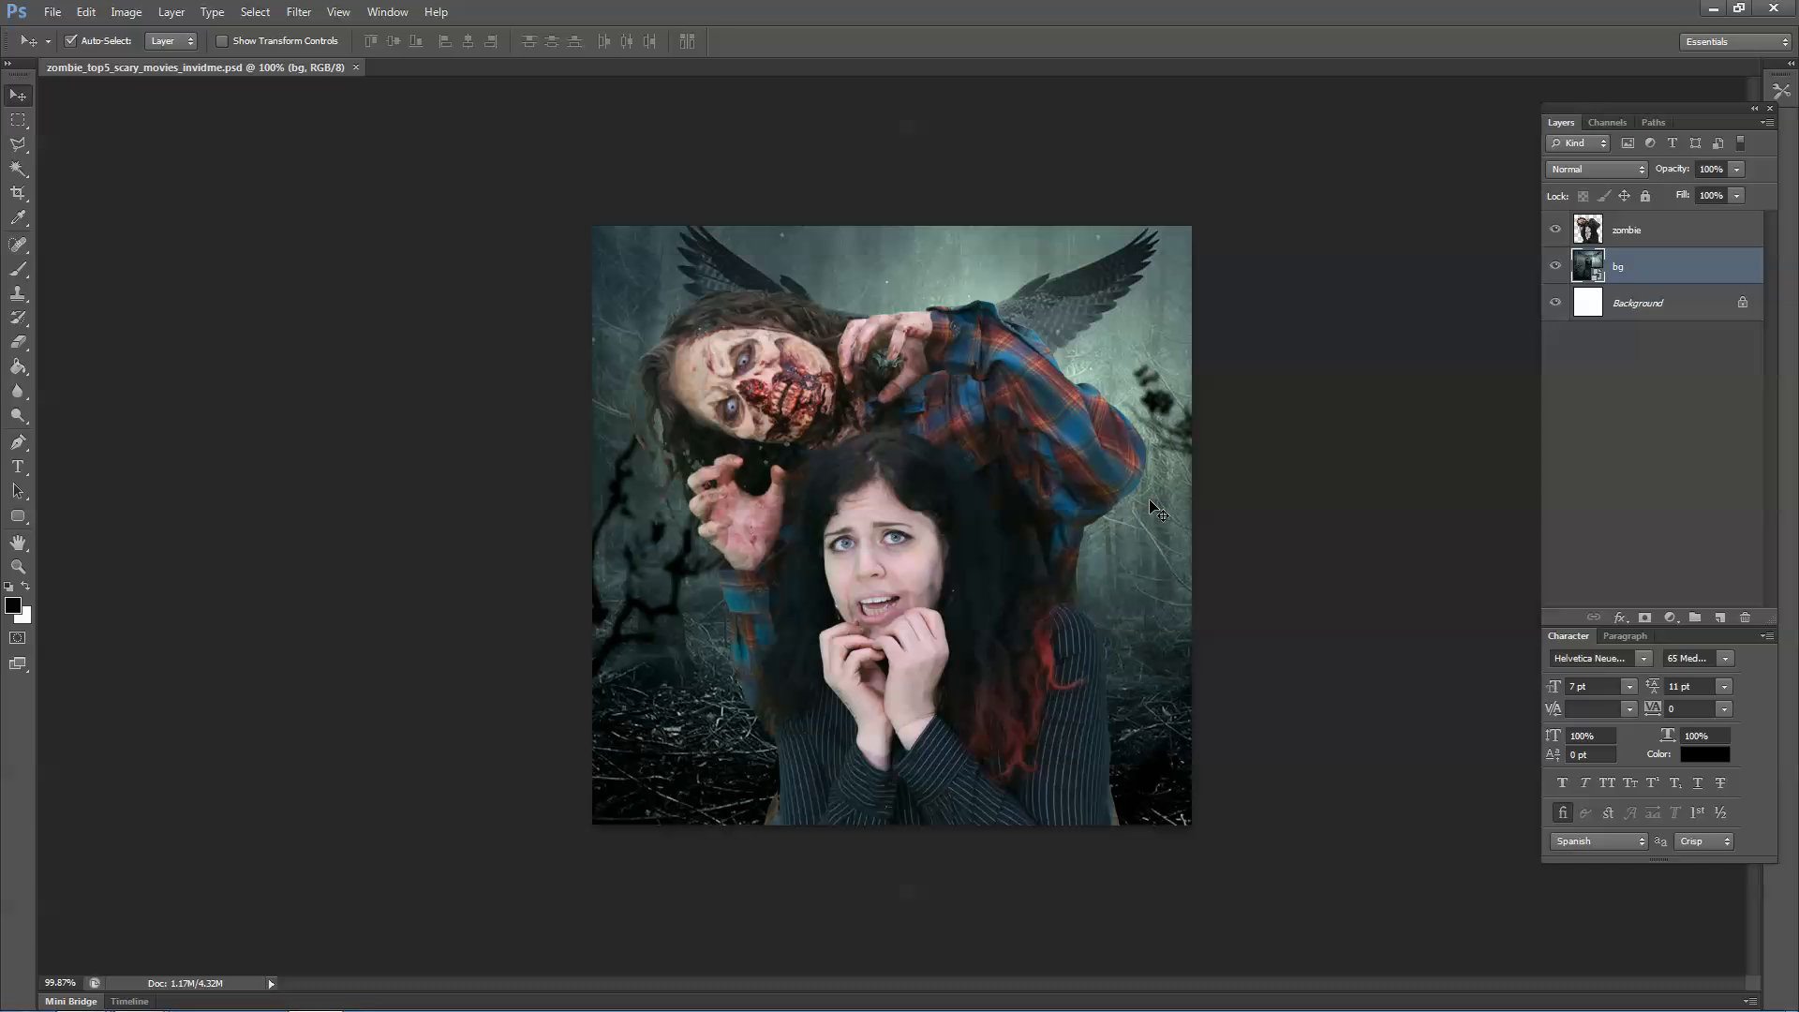
# Move the bg layer above the zombie layer and marquee-select the full-height area around the winged figure for deletion.
pyautogui.moveTo(1620, 273); pyautogui.dragTo(1621, 225)
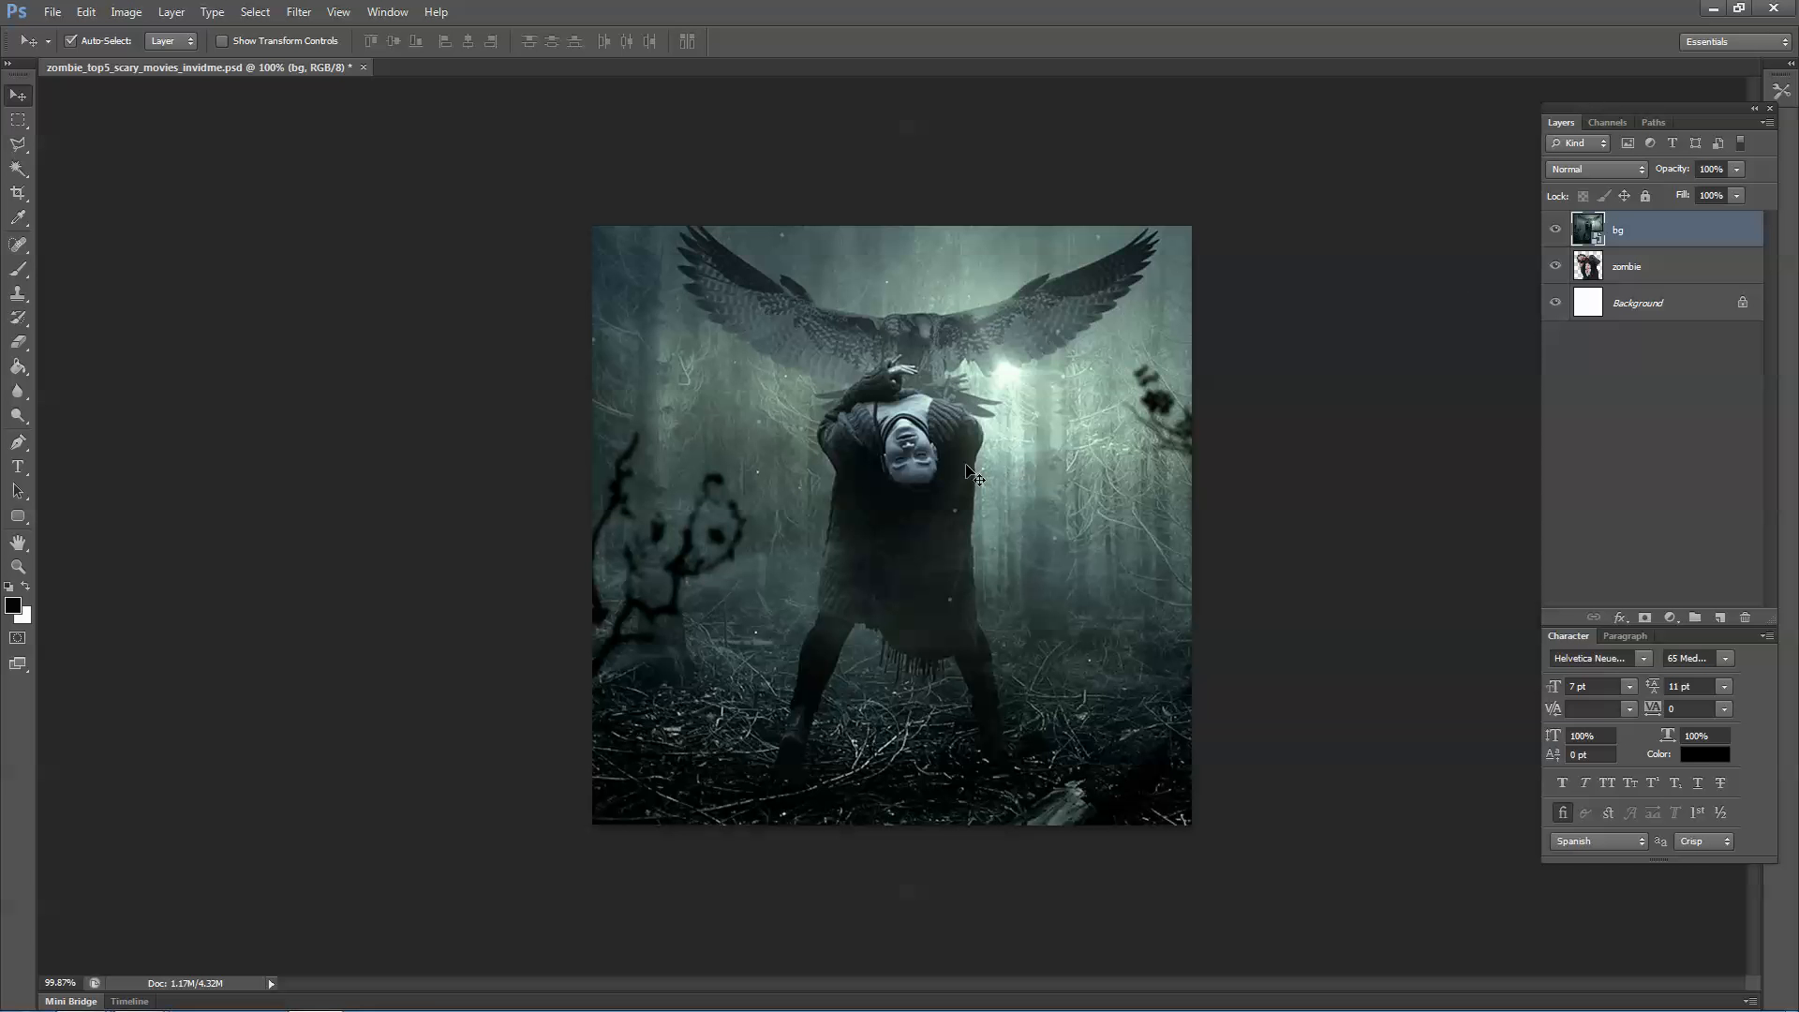
pyautogui.press('m')
pyautogui.moveTo(659, 222); pyautogui.dragTo(1156, 880)
pyautogui.press('Delete')
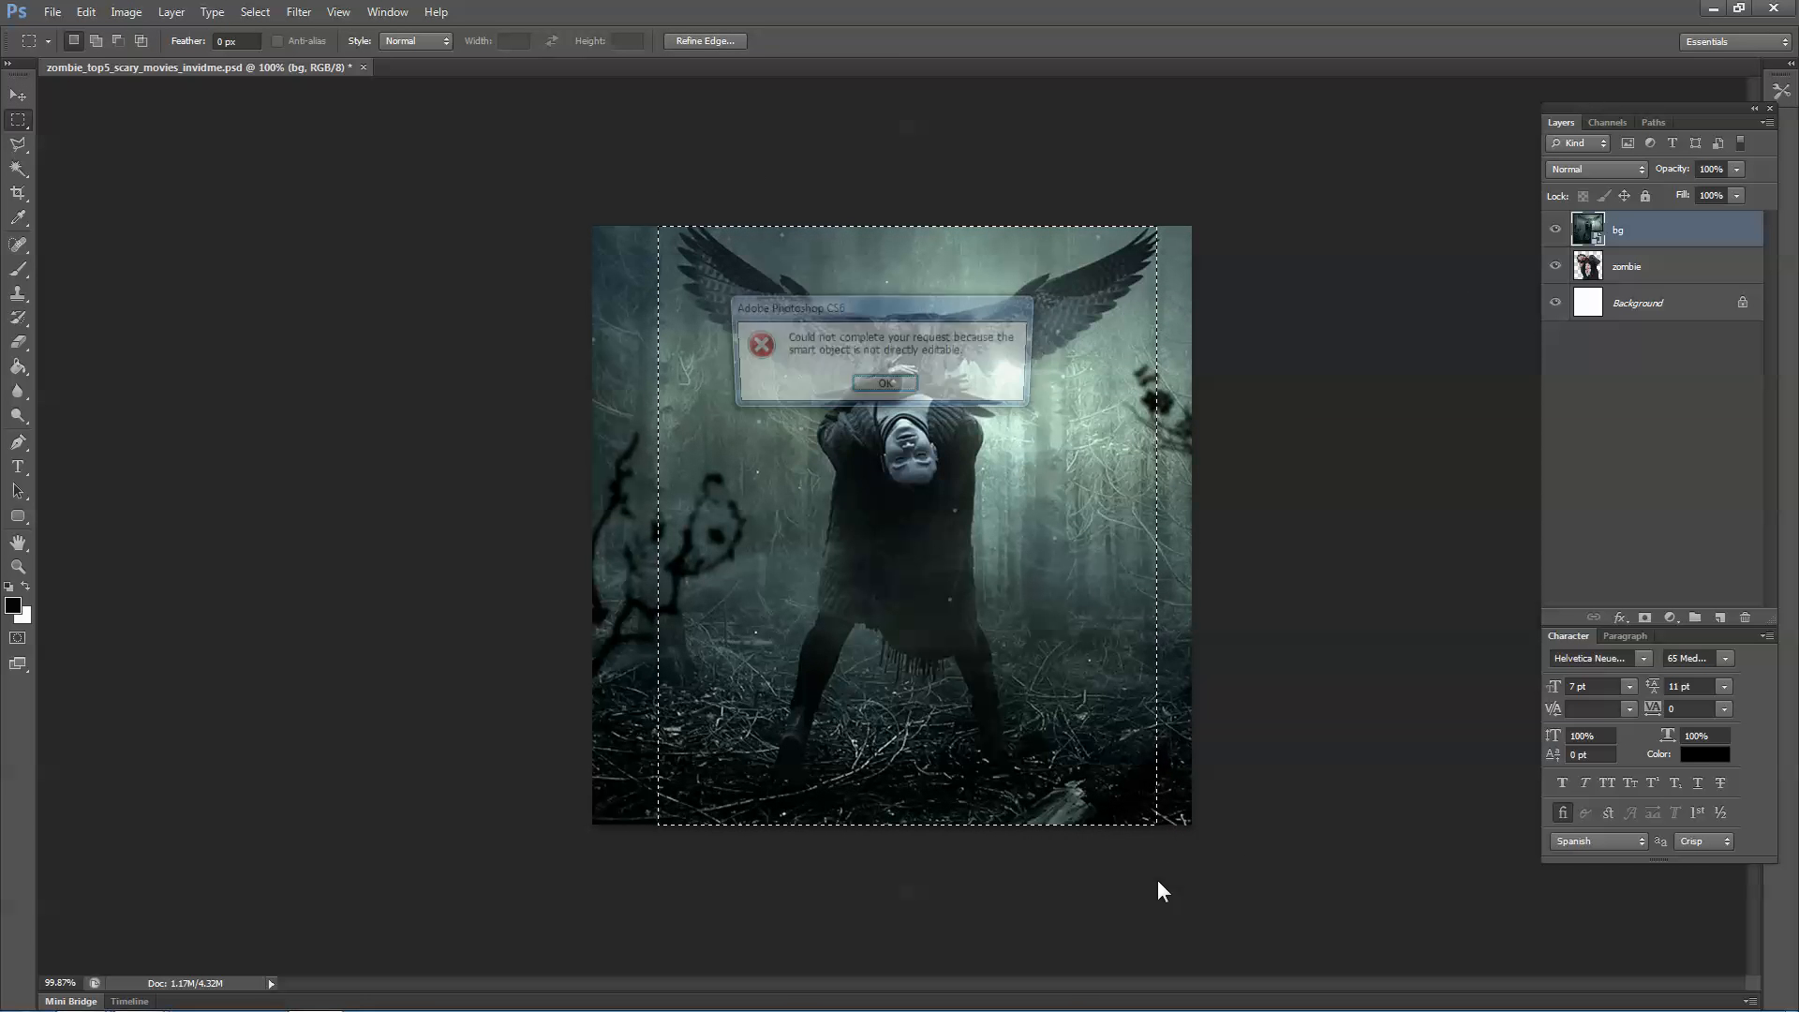
pyautogui.press('Return')
# Rasterize the bg layer, delete the selected area with the winged figure and clear the selection.
pyautogui.rightClick(1646, 256)
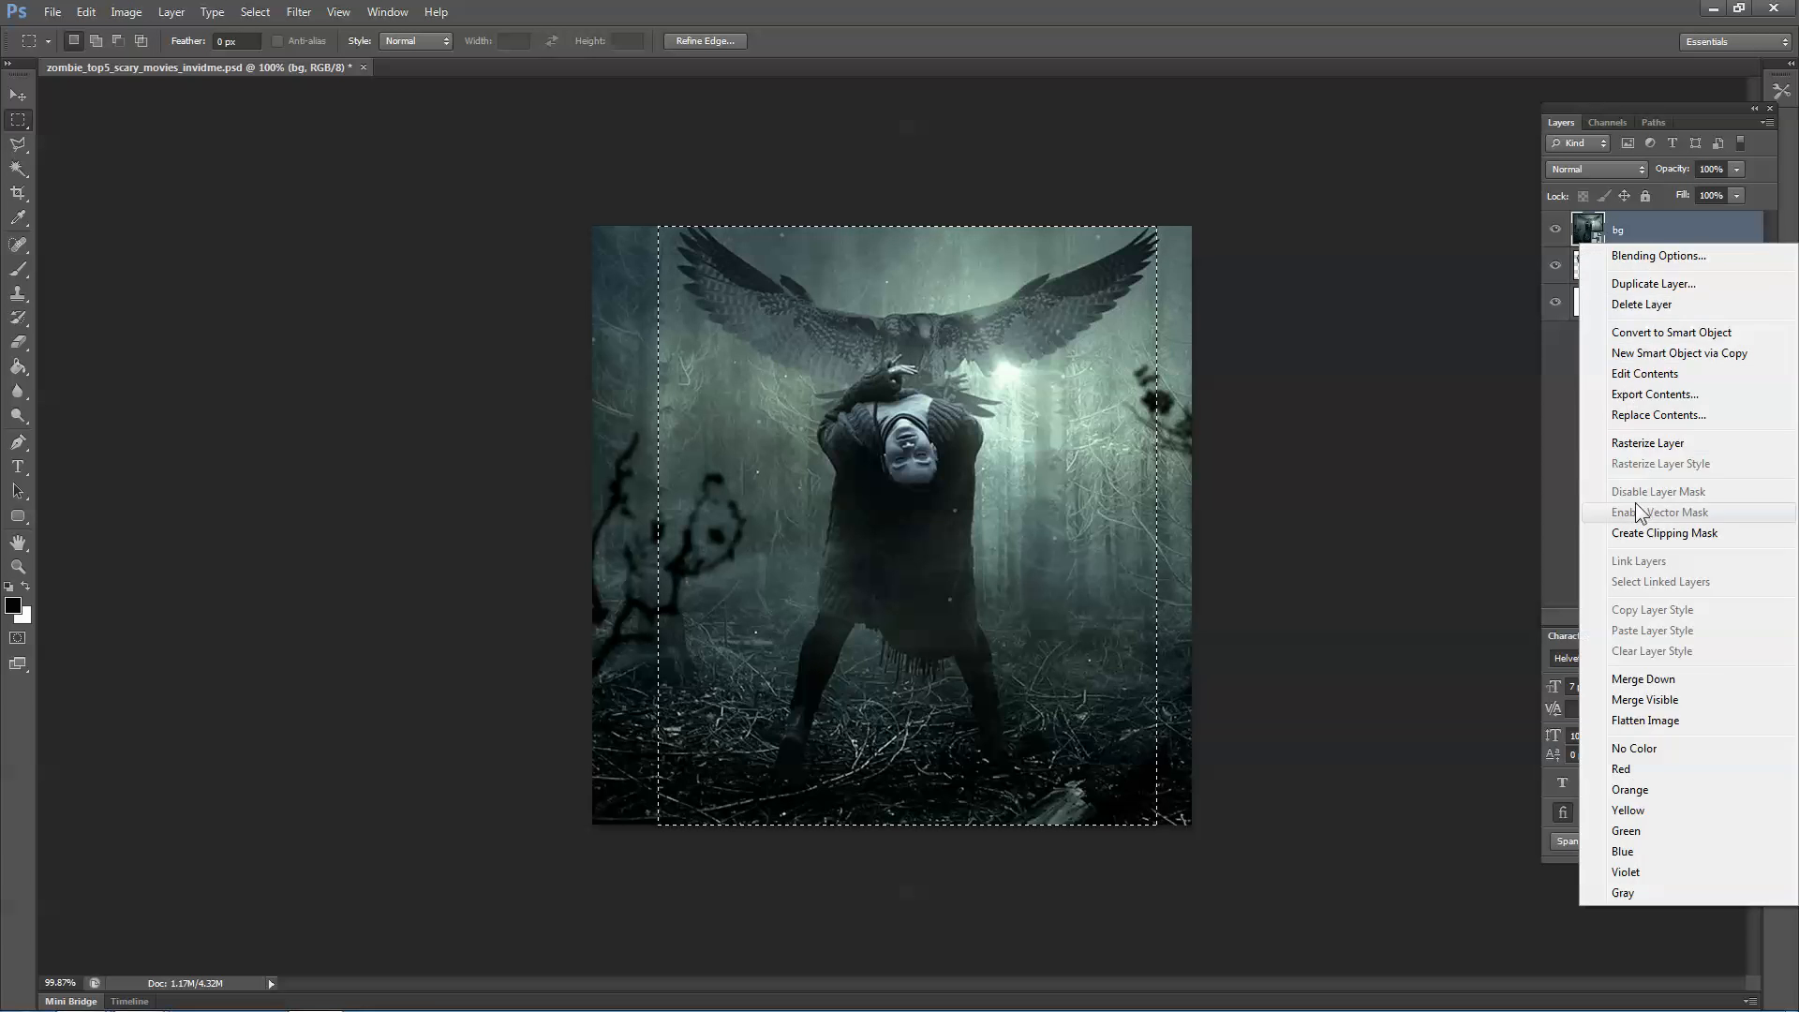
pyautogui.click(1677, 444)
pyautogui.press('Delete')
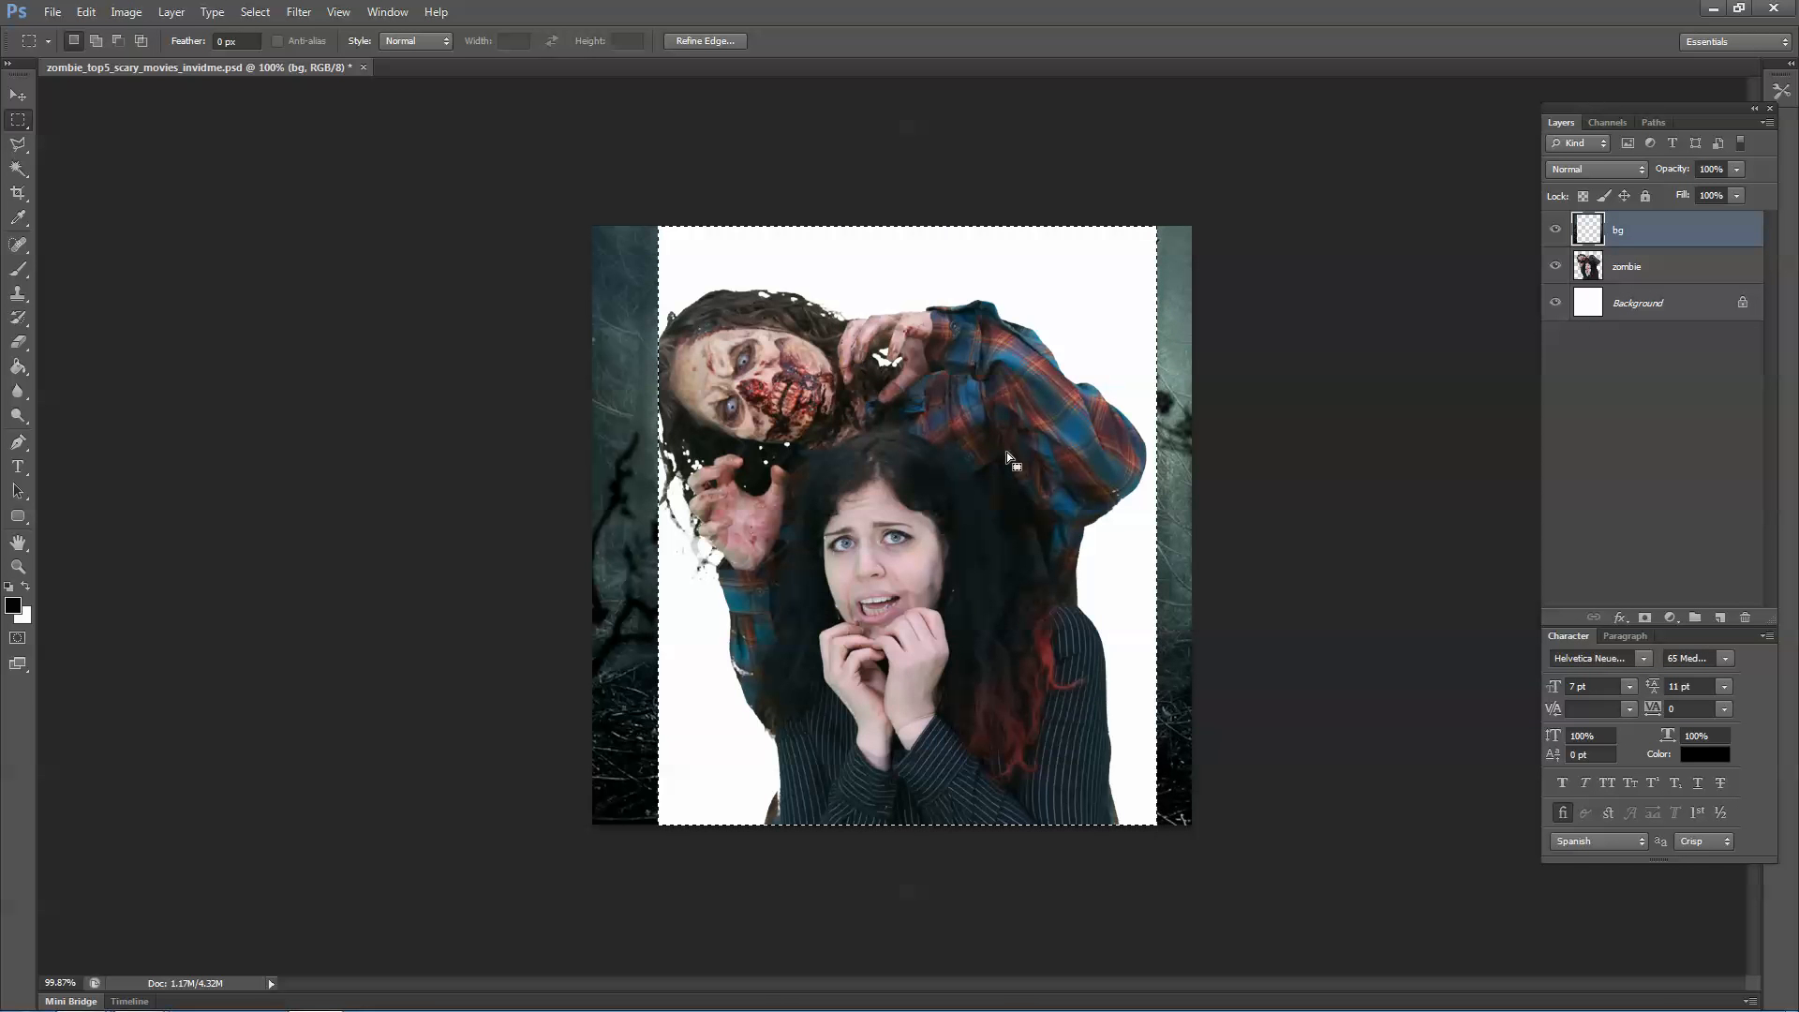
pyautogui.hotkey('ctrl', 'd')
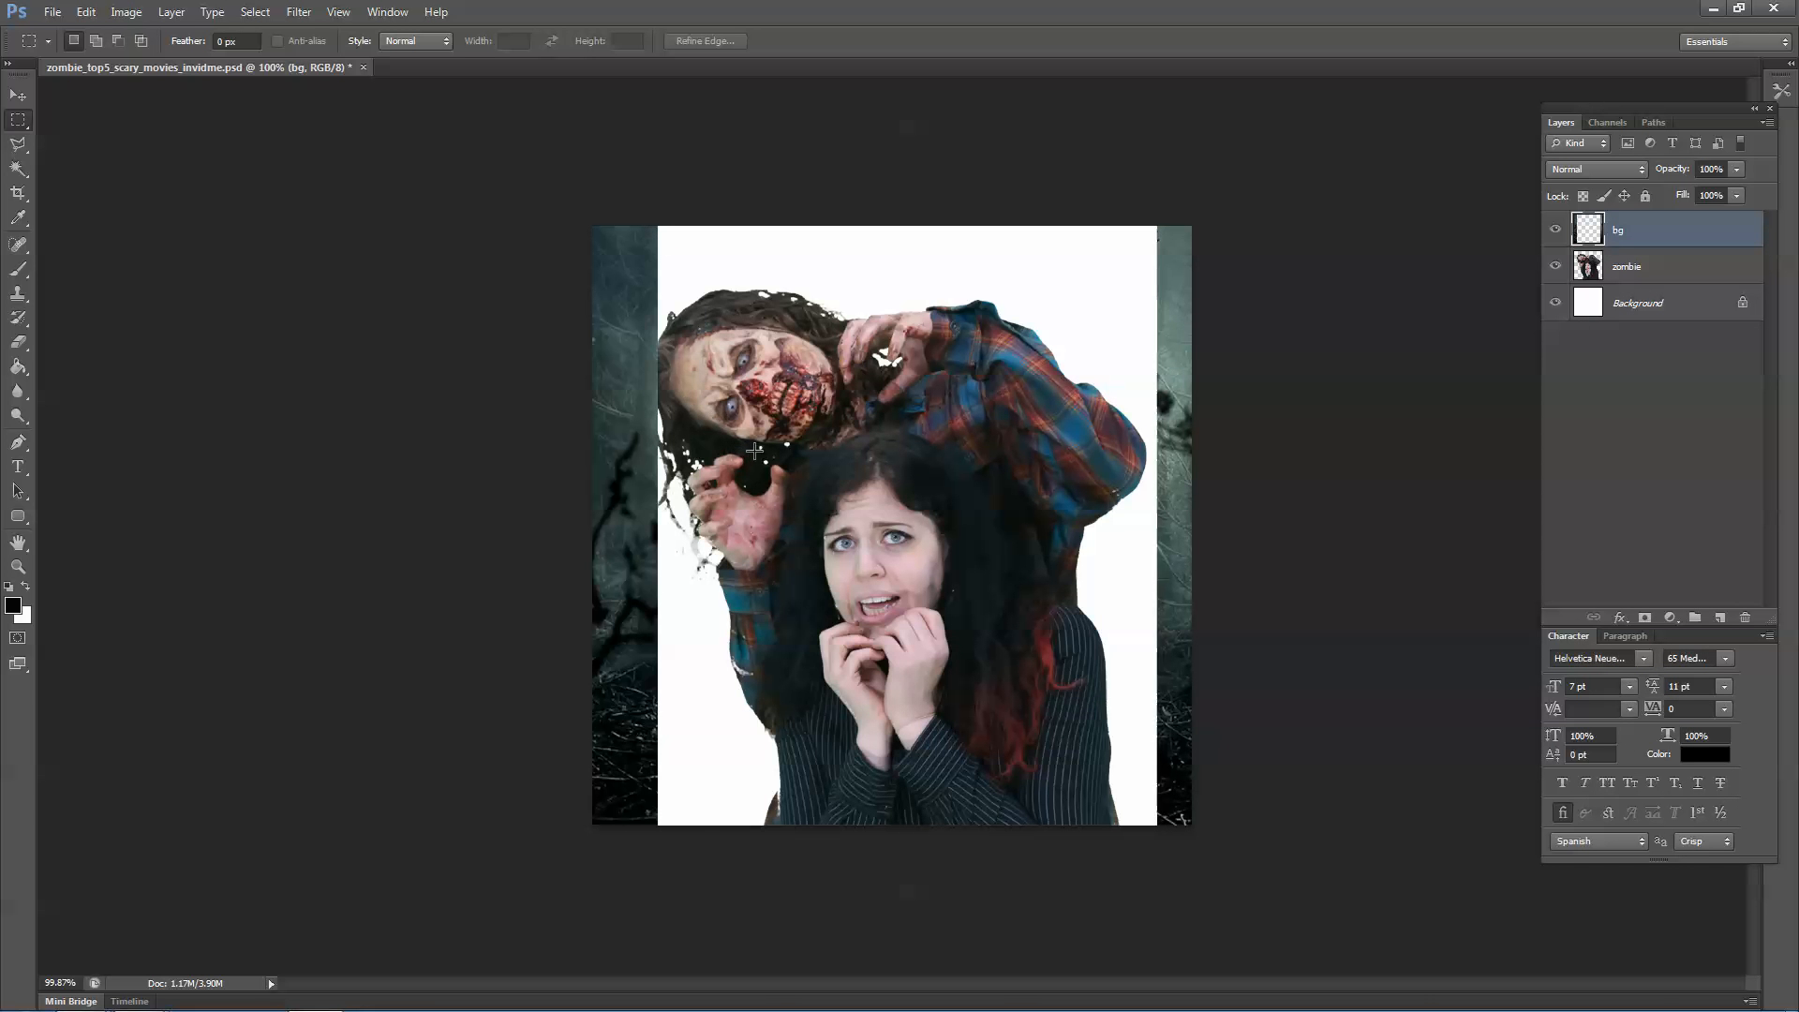
# Shift the bg layer right so forest fills the canvas's left half, then cut that half and paste it as a new layer.
pyautogui.press('v')
pyautogui.moveTo(650, 459); pyautogui.dragTo(870, 482)
pyautogui.press('m')
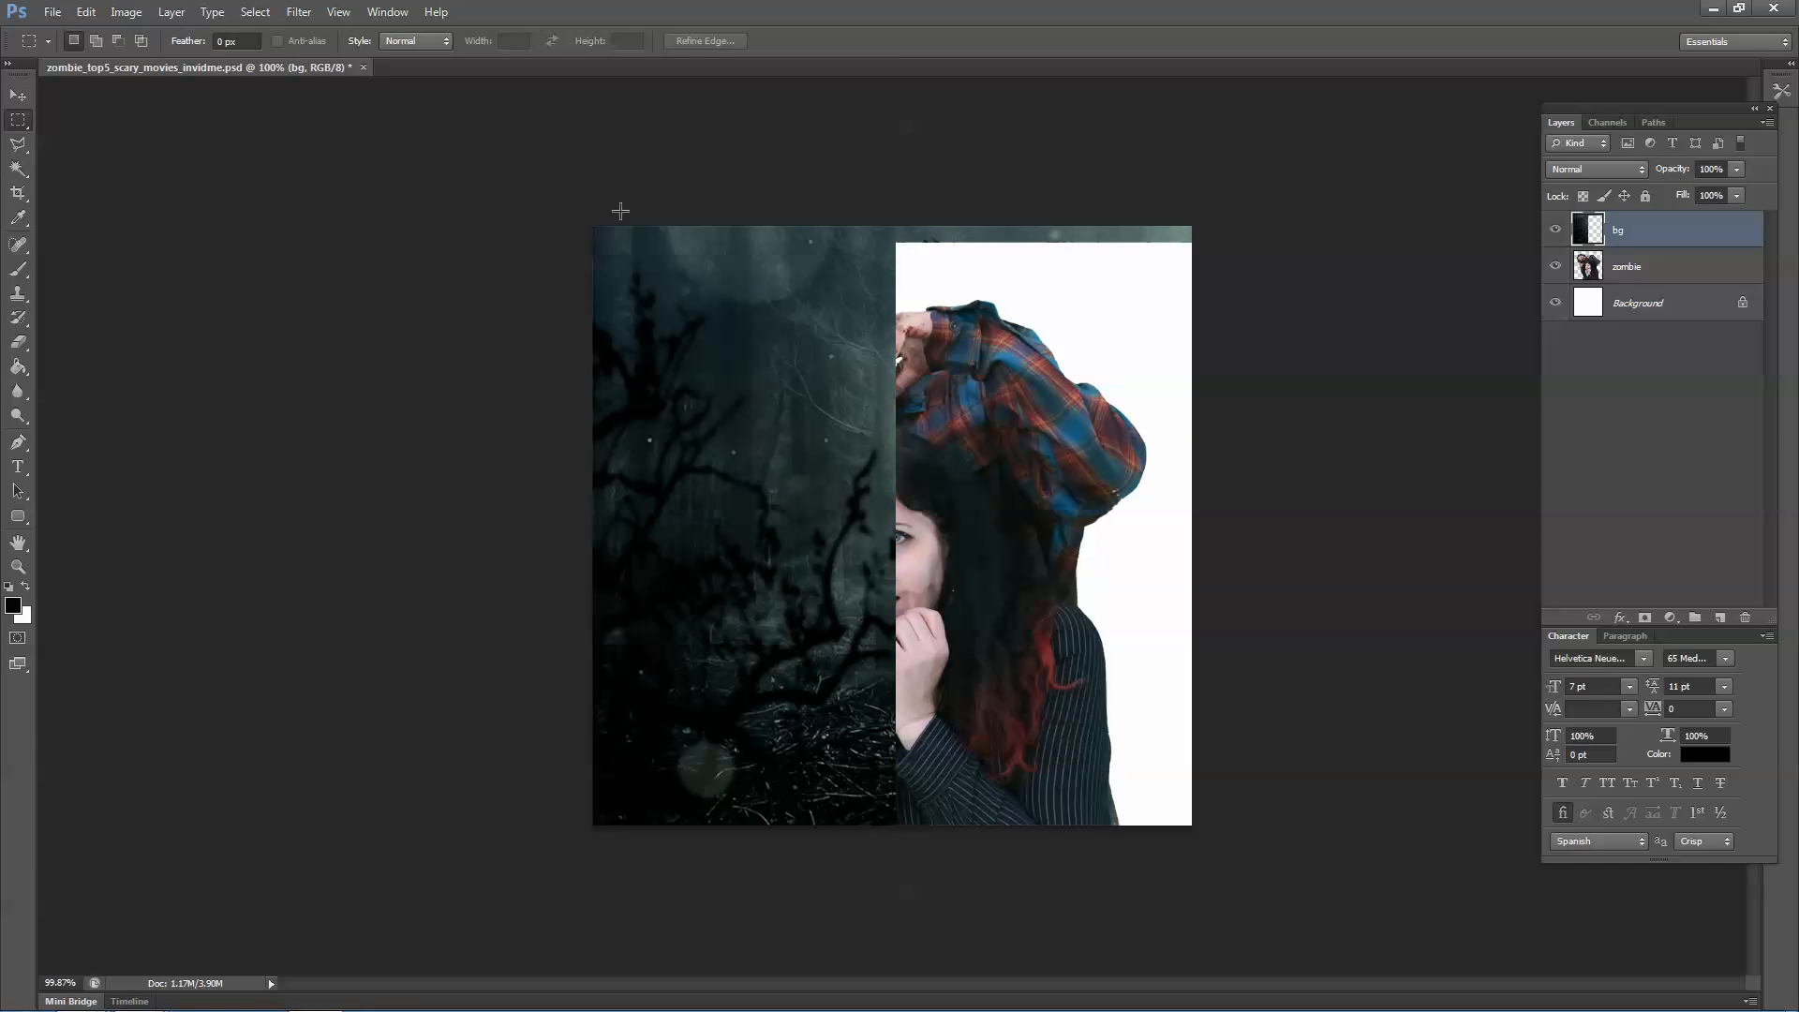
pyautogui.moveTo(596, 223); pyautogui.dragTo(900, 825)
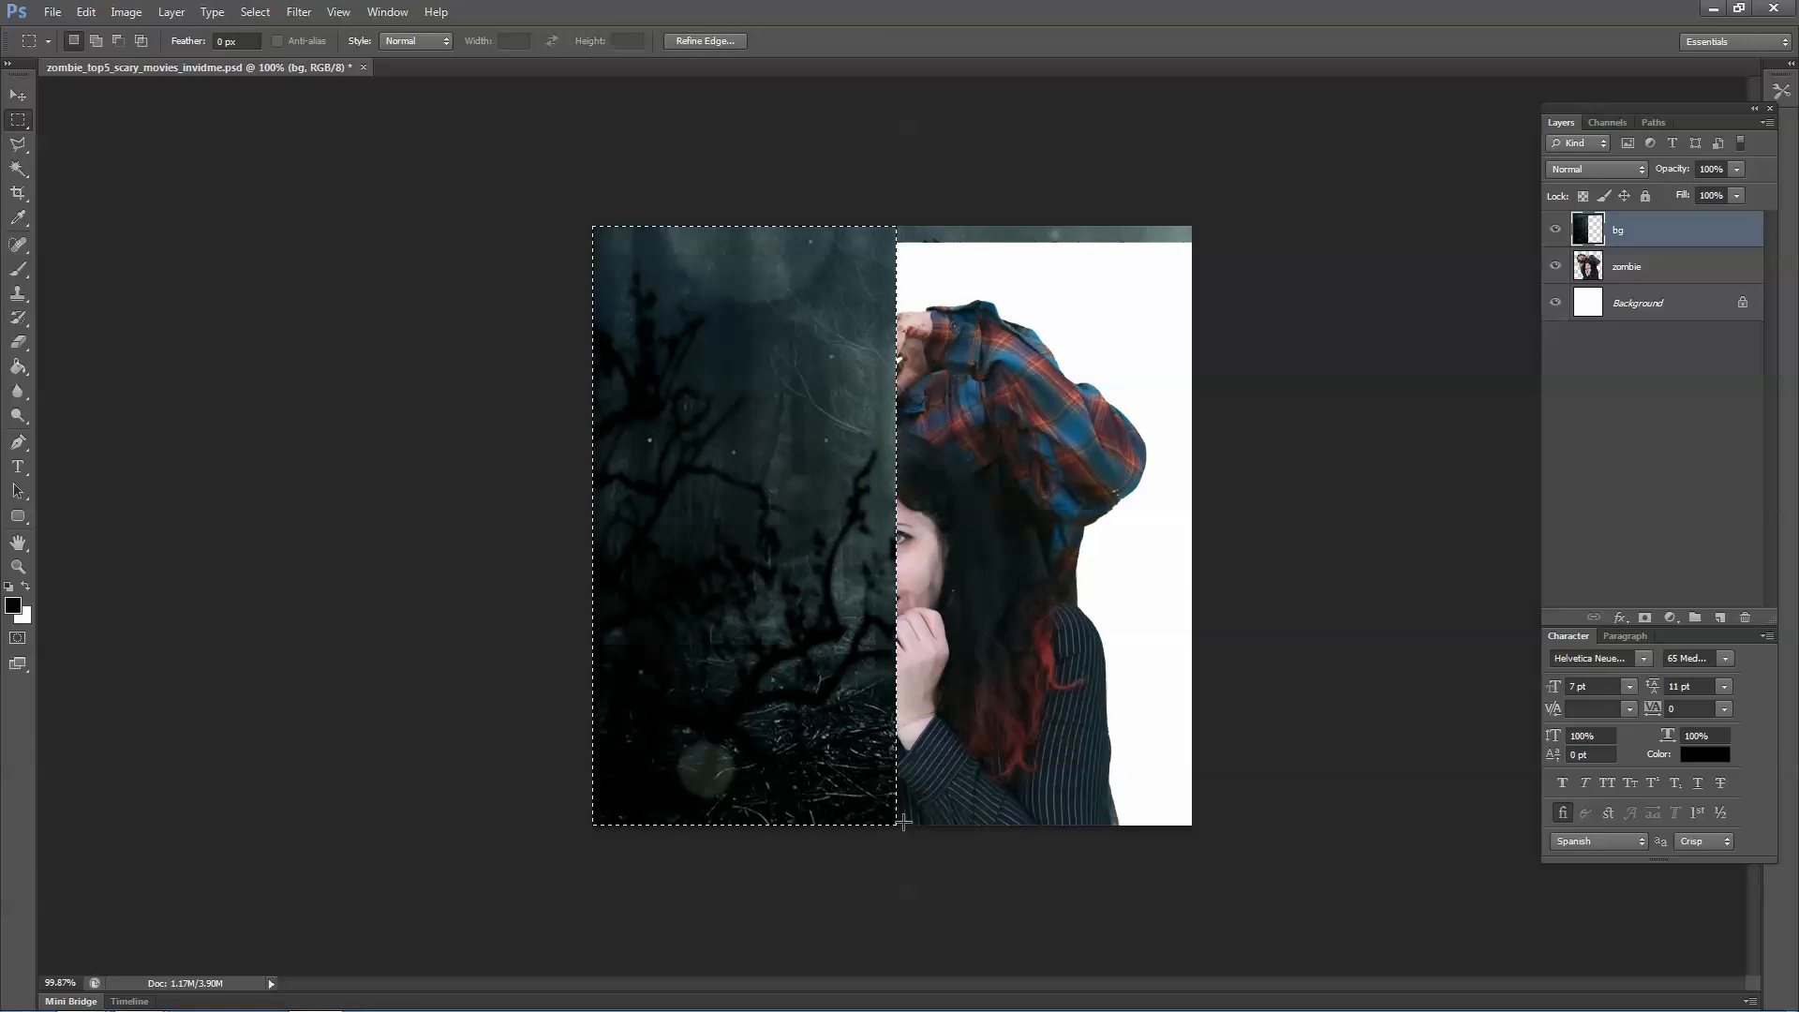
pyautogui.press('Delete')
pyautogui.hotkey('ctrl', 'd')
pyautogui.press('v')
pyautogui.hotkey('ctrl', 'v')
# Rename the pasted forest layer as bg left and move it against the canvas's left edge.
pyautogui.doubleClick(1637, 234)
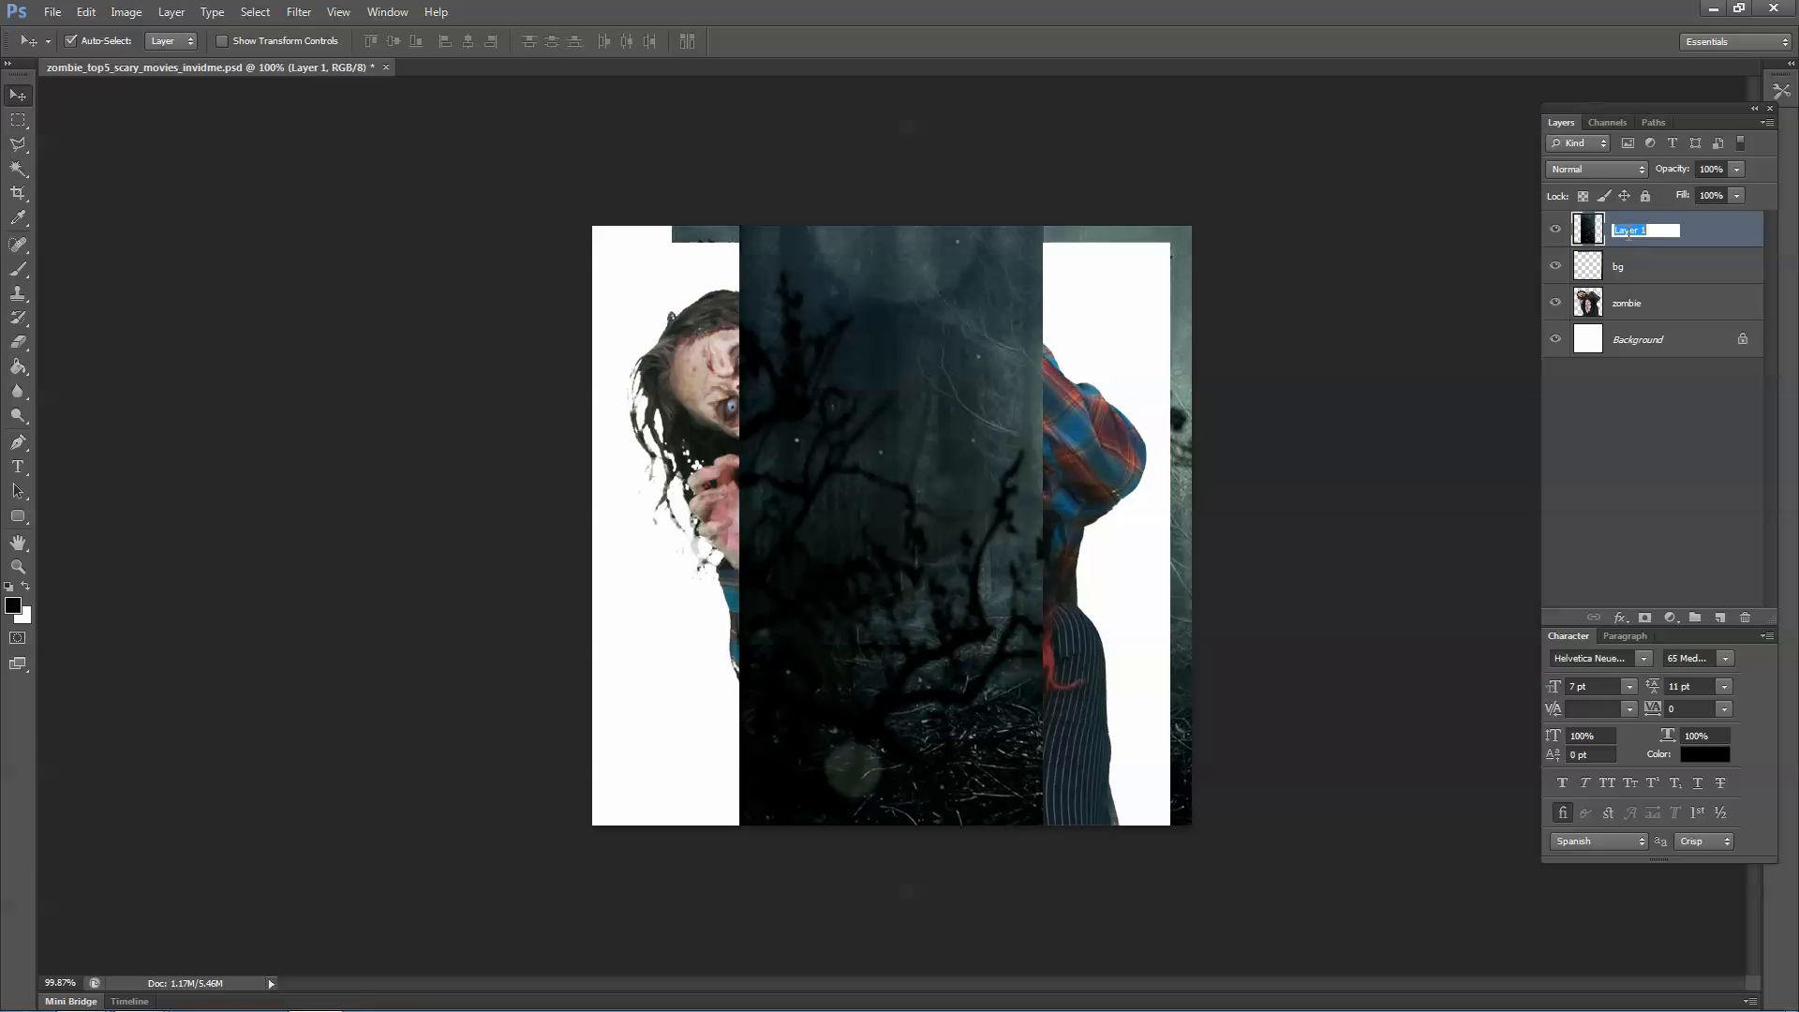
pyautogui.write('bg left')
pyautogui.press('Return')
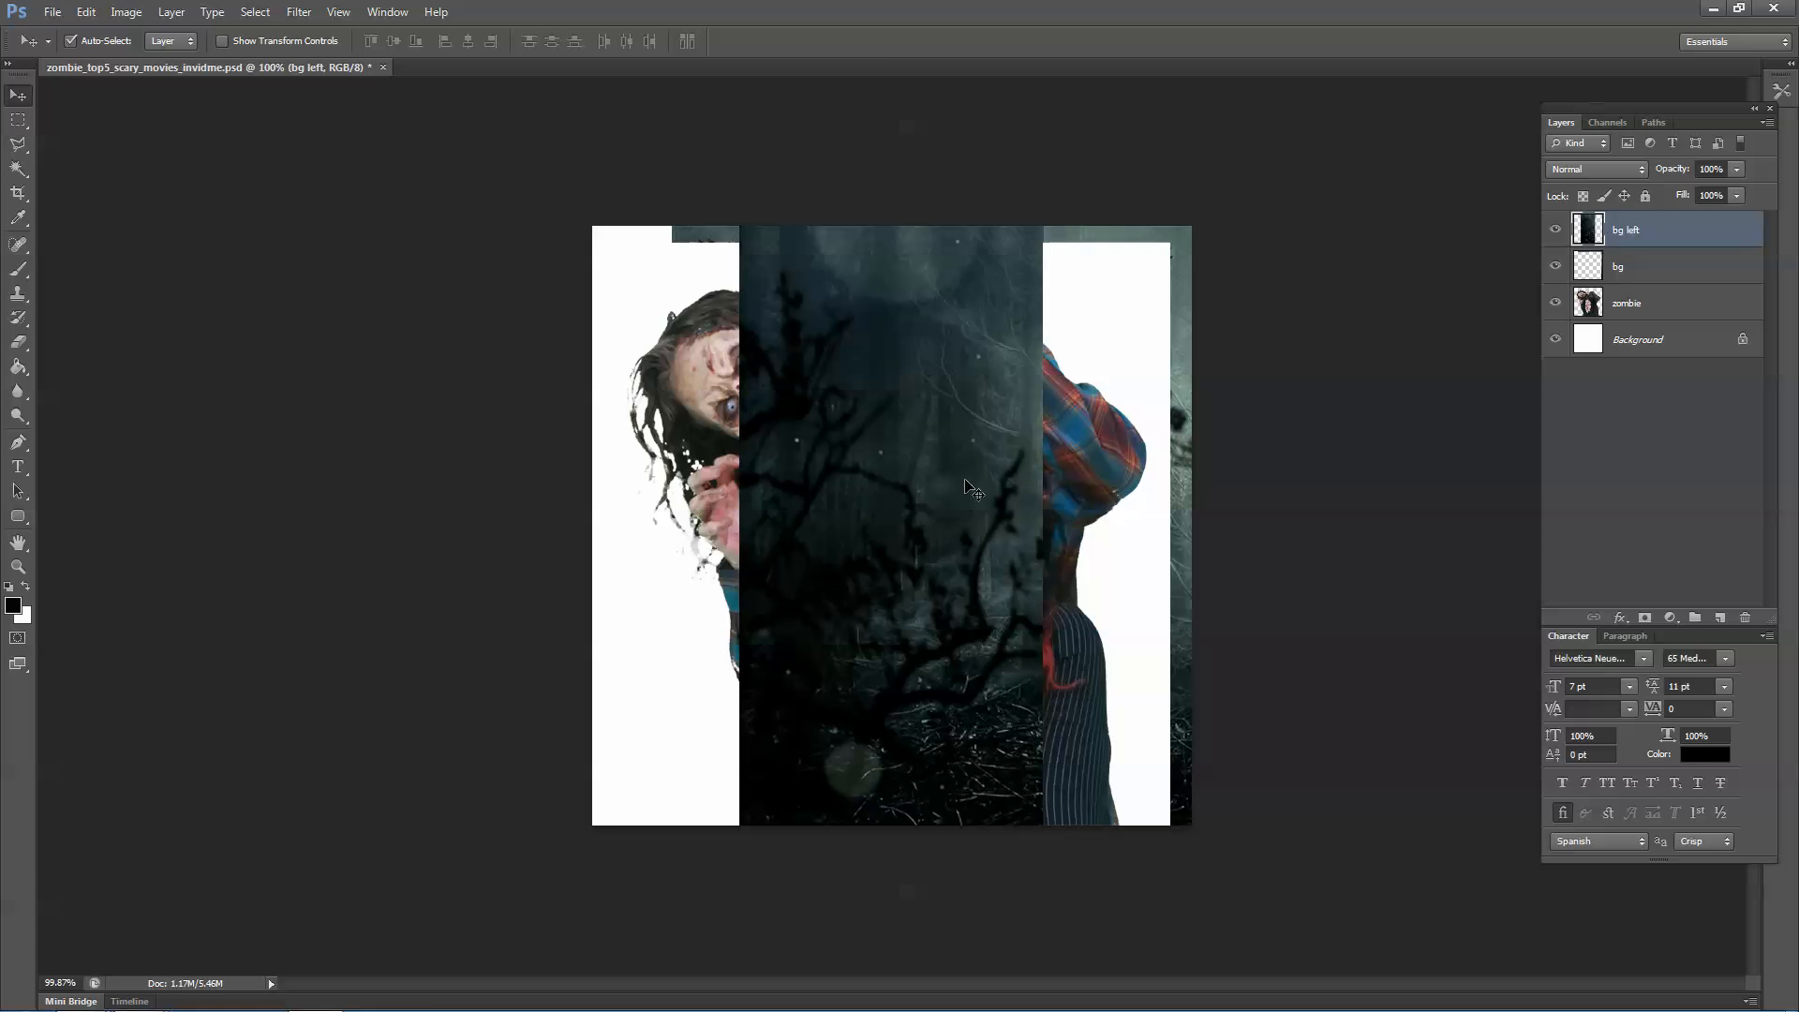
pyautogui.moveTo(965, 480); pyautogui.dragTo(811, 474)
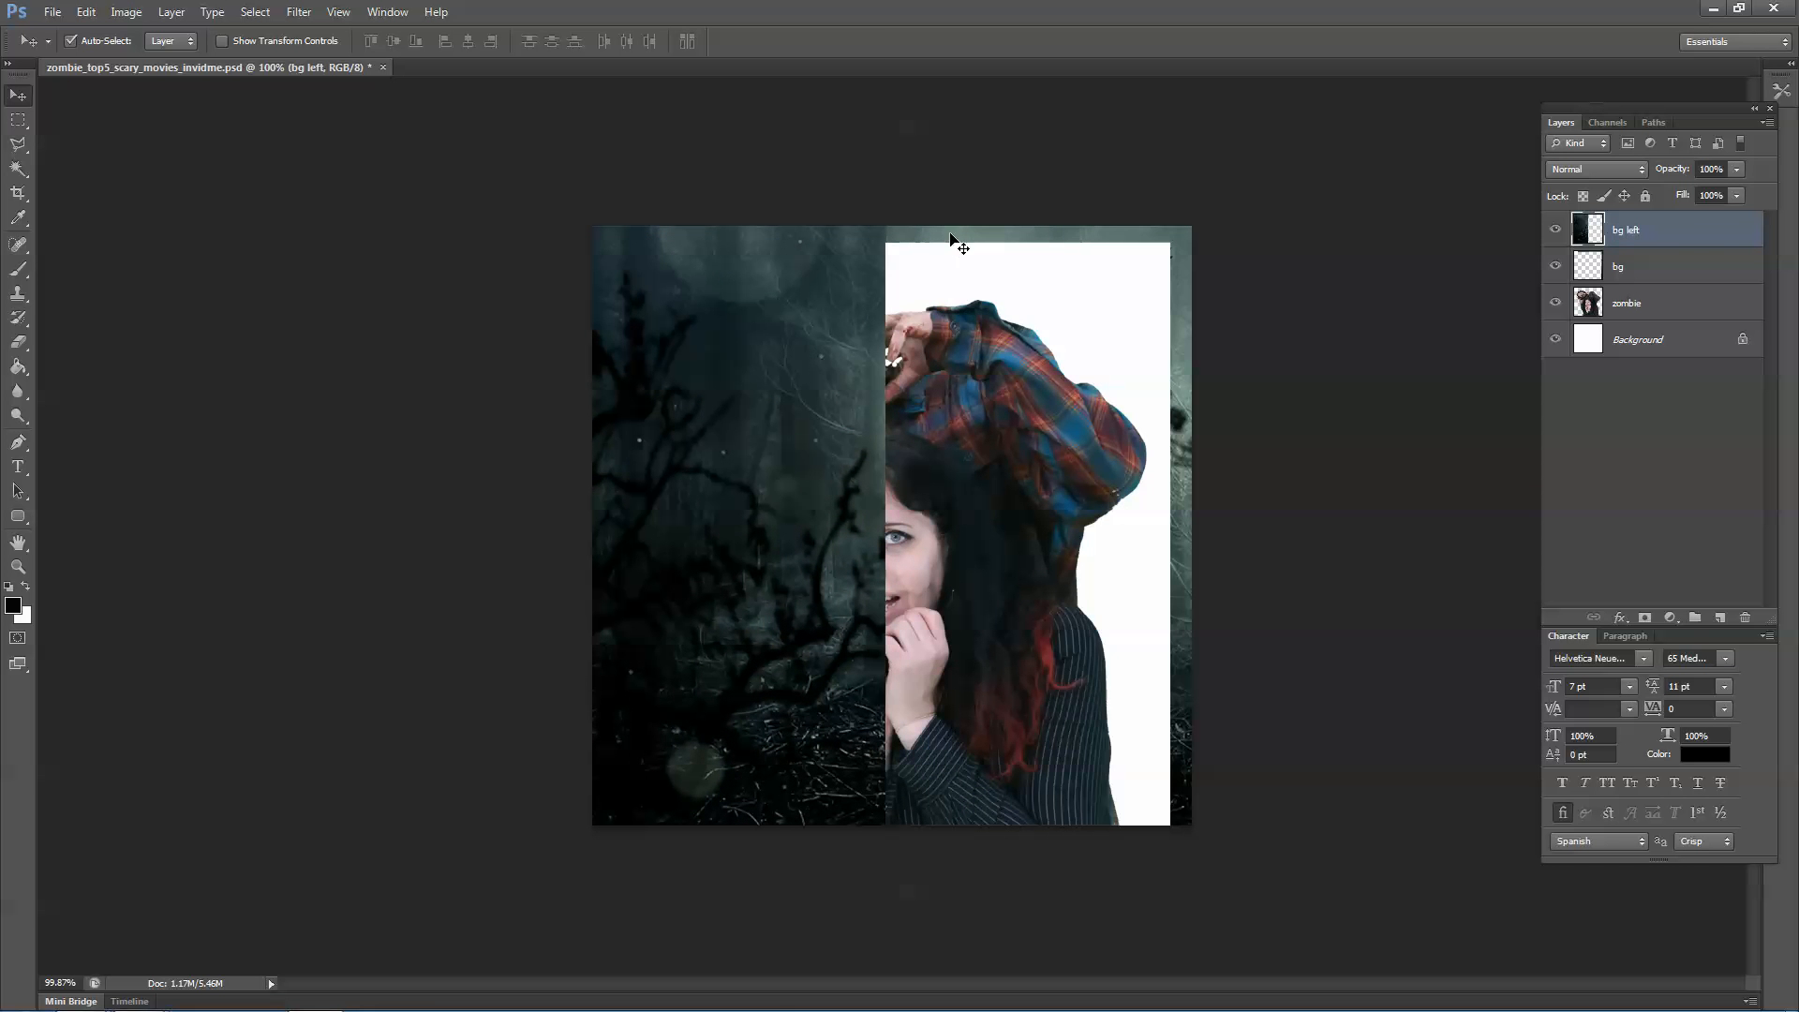
# Hide the bg left layer and delete the leftover forest strip along the upper edge of the bg layer.
pyautogui.click(1555, 231)
pyautogui.press('m')
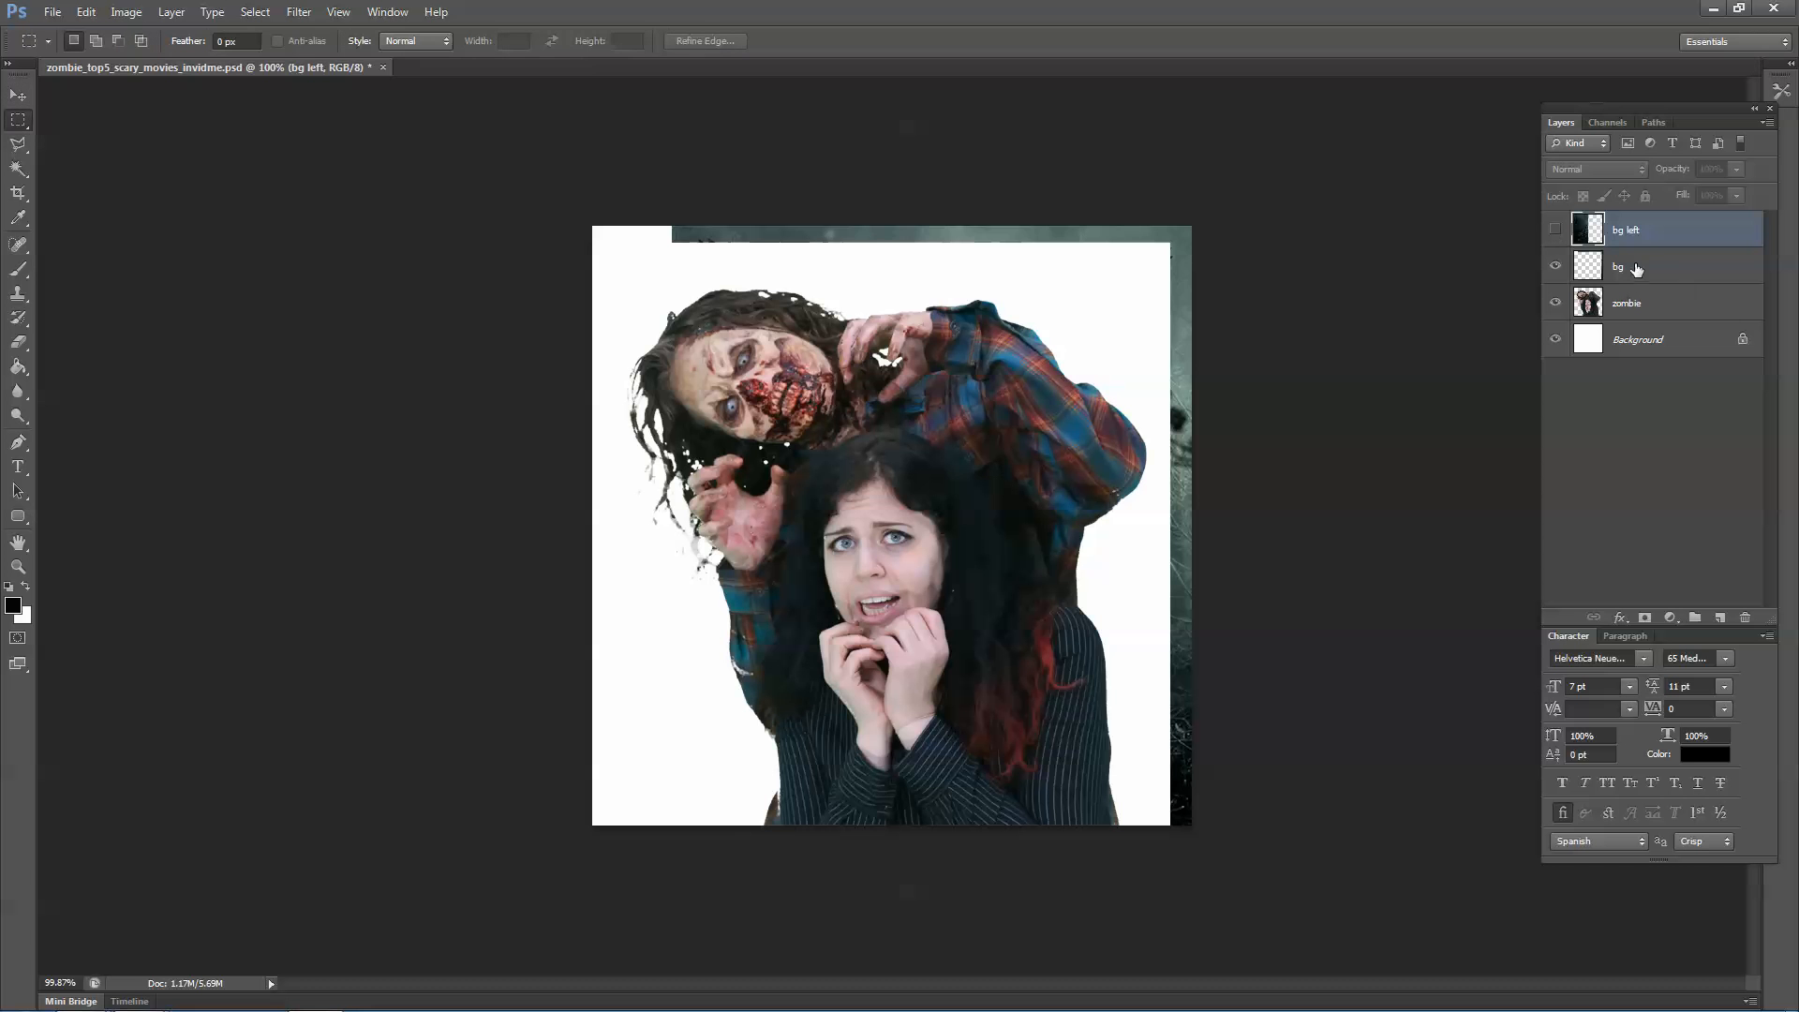
pyautogui.click(1648, 271)
pyautogui.moveTo(656, 226); pyautogui.dragTo(1169, 244)
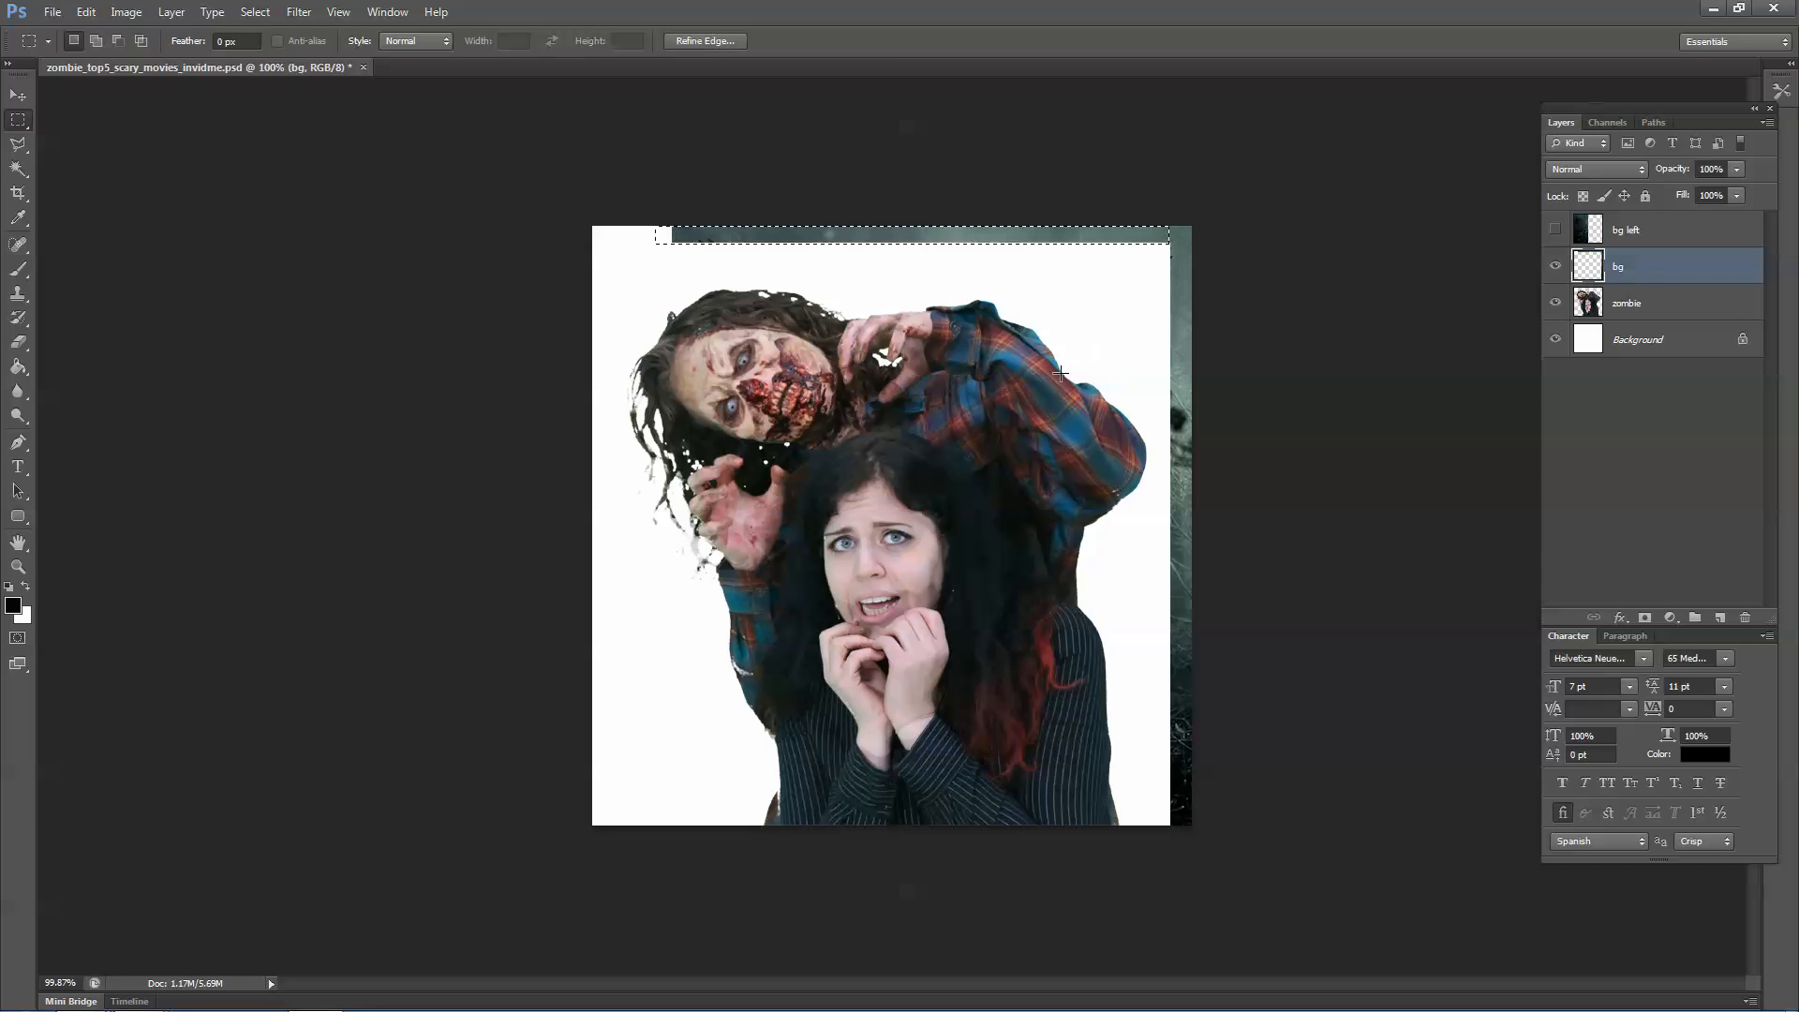
pyautogui.press('Delete')
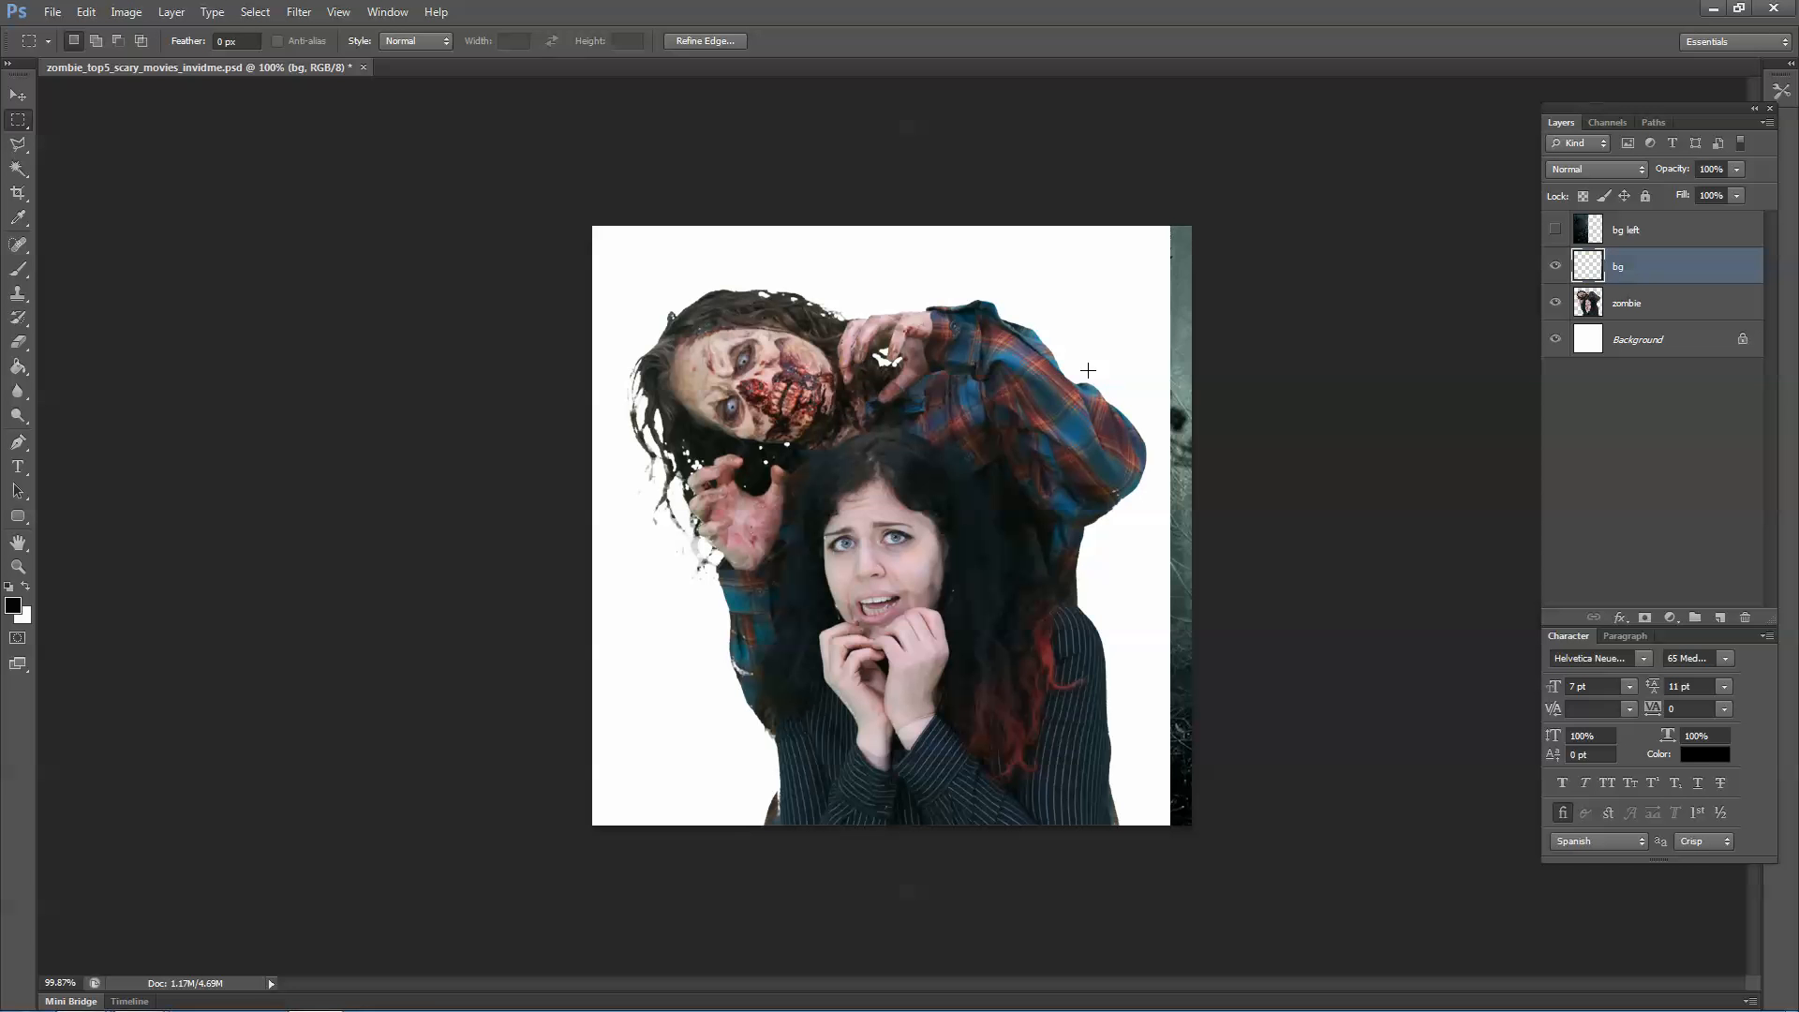
pyautogui.hotkey('ctrl', 'd')
# Move the bg layer's remaining forest left to cover the canvas's right half and show the bg left layer again.
pyautogui.press('v')
pyautogui.moveTo(1189, 379); pyautogui.dragTo(921, 391)
pyautogui.click(1554, 230)
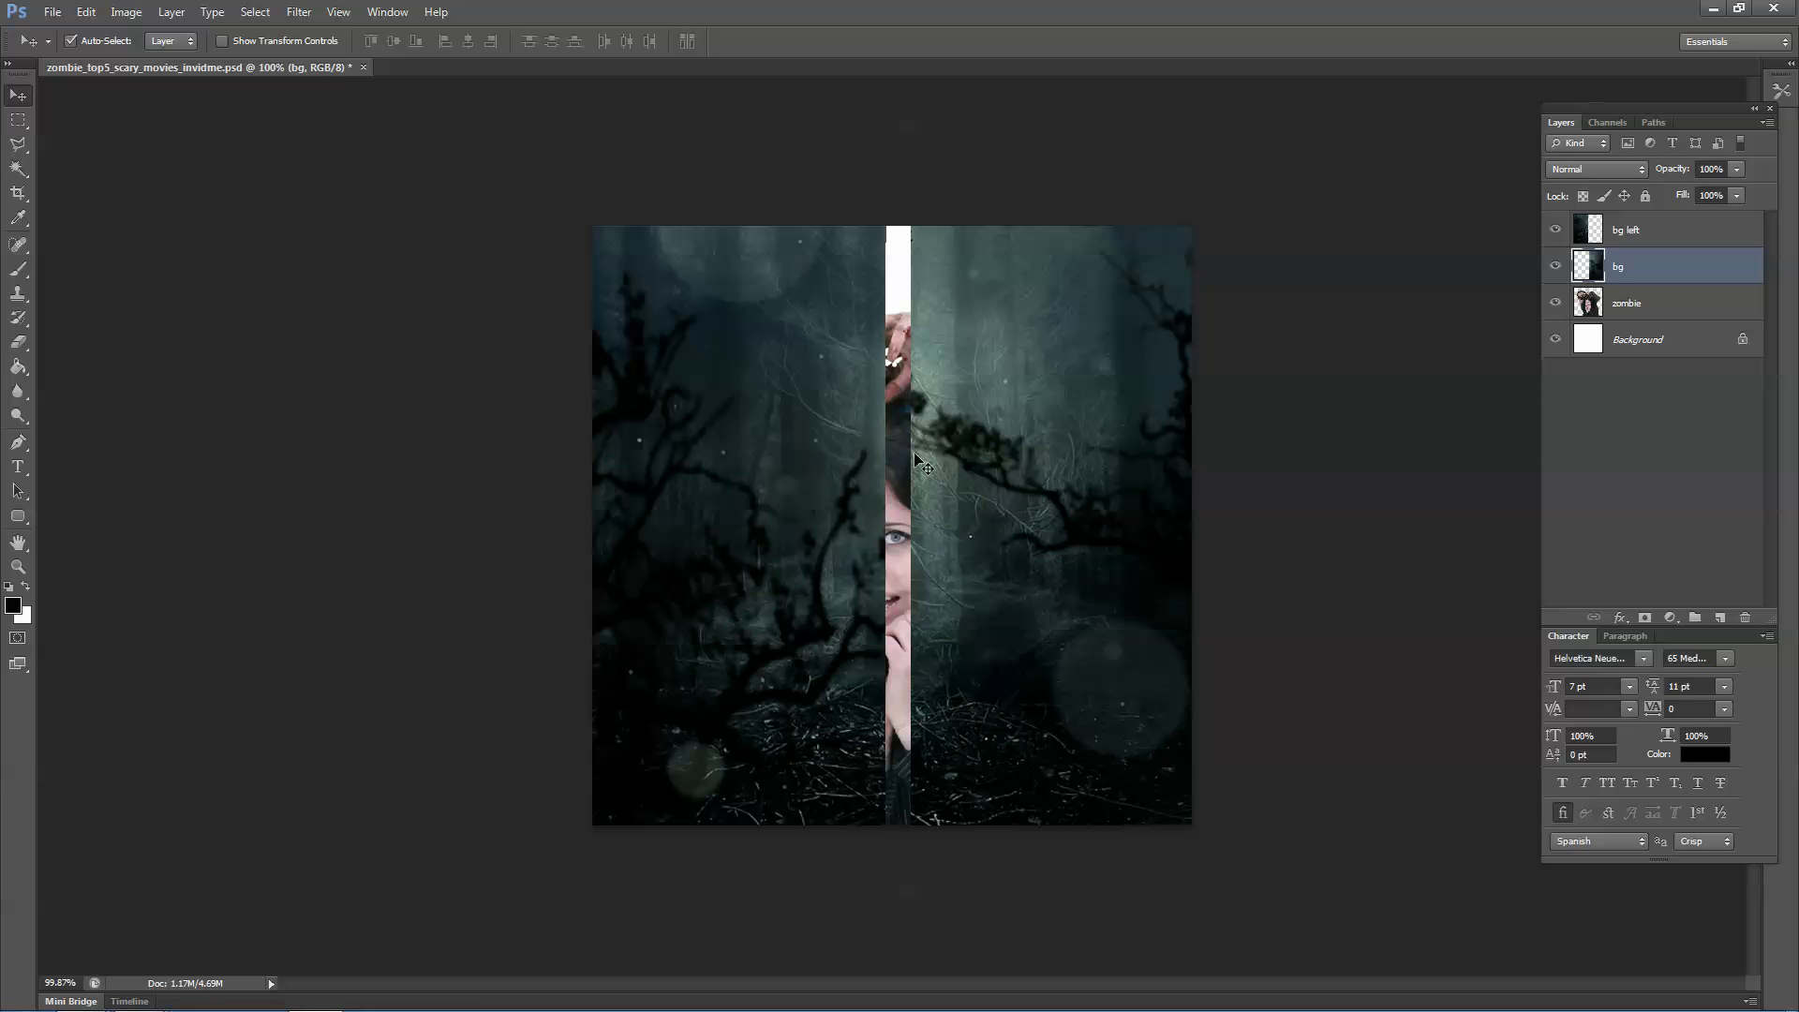
# Stretch the bg left layer slightly to the right to narrow the gap between the two forest halves.
pyautogui.click(837, 473)
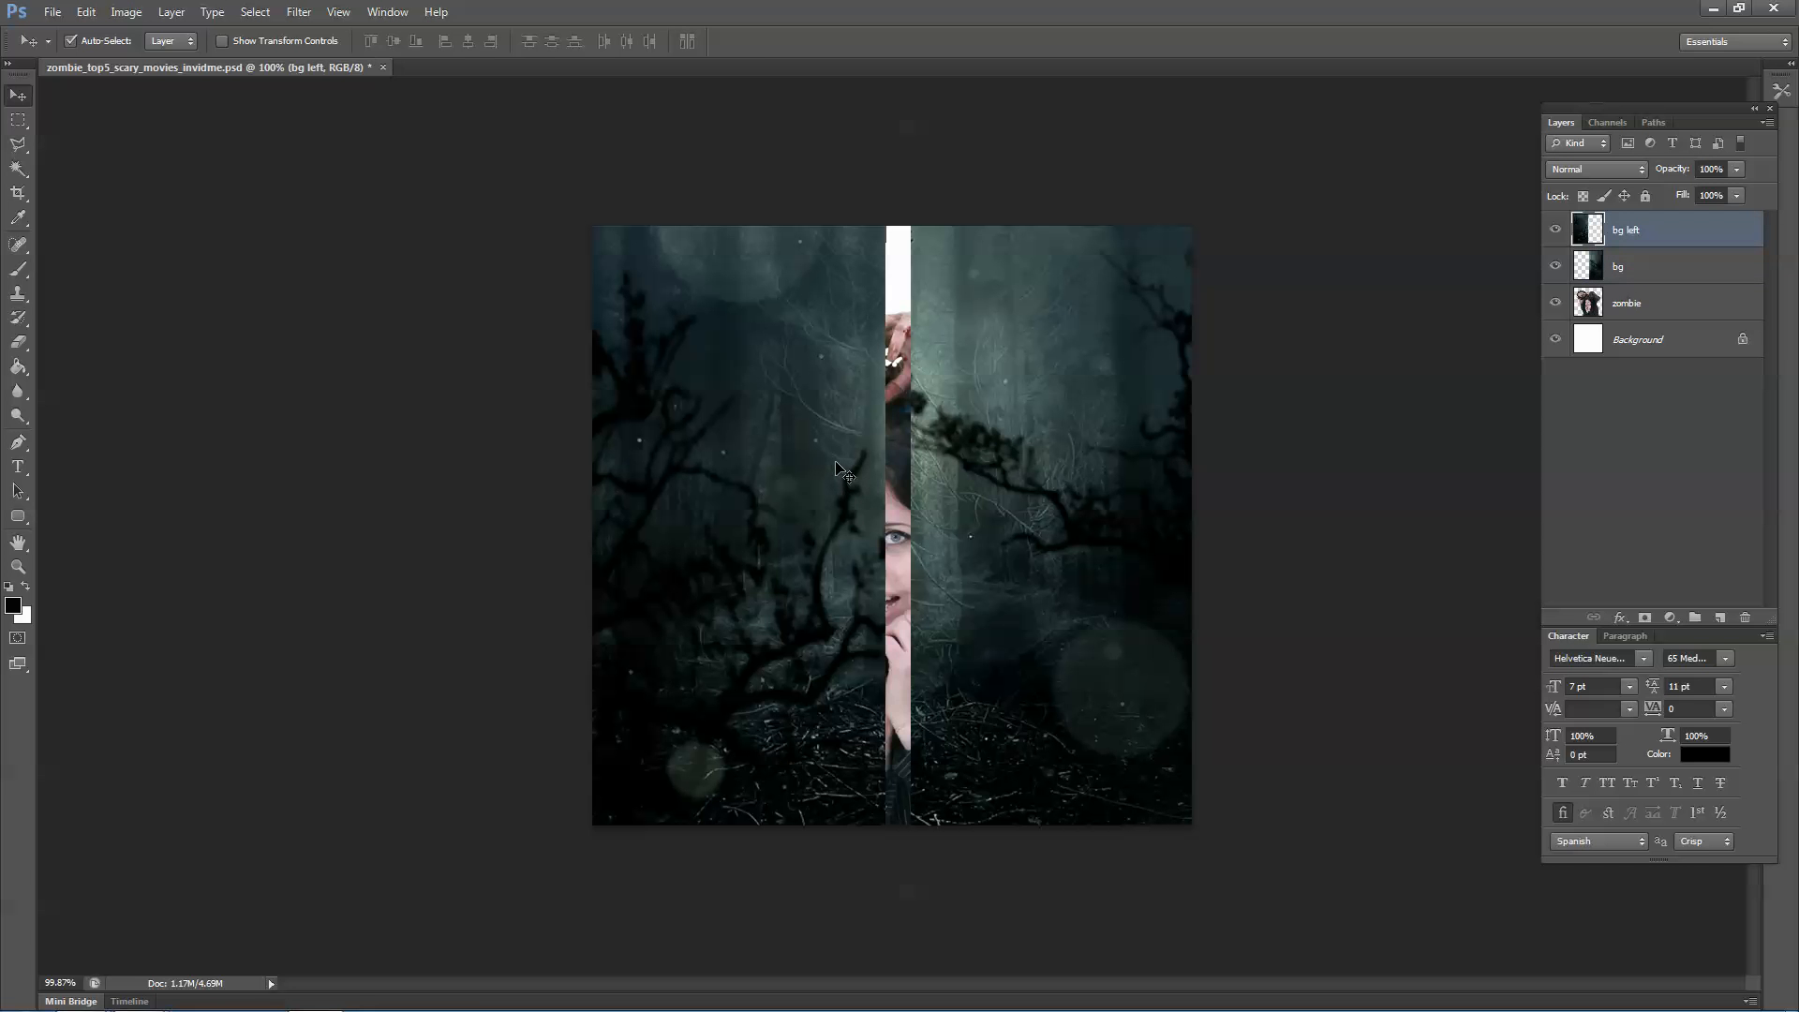
pyautogui.hotkey('ctrl', 't')
pyautogui.moveTo(887, 532); pyautogui.dragTo(905, 532)
# Cut the visible right half of the bg layer, paste it as a new layer and align it with the canvas's right edge.
pyautogui.click(985, 496)
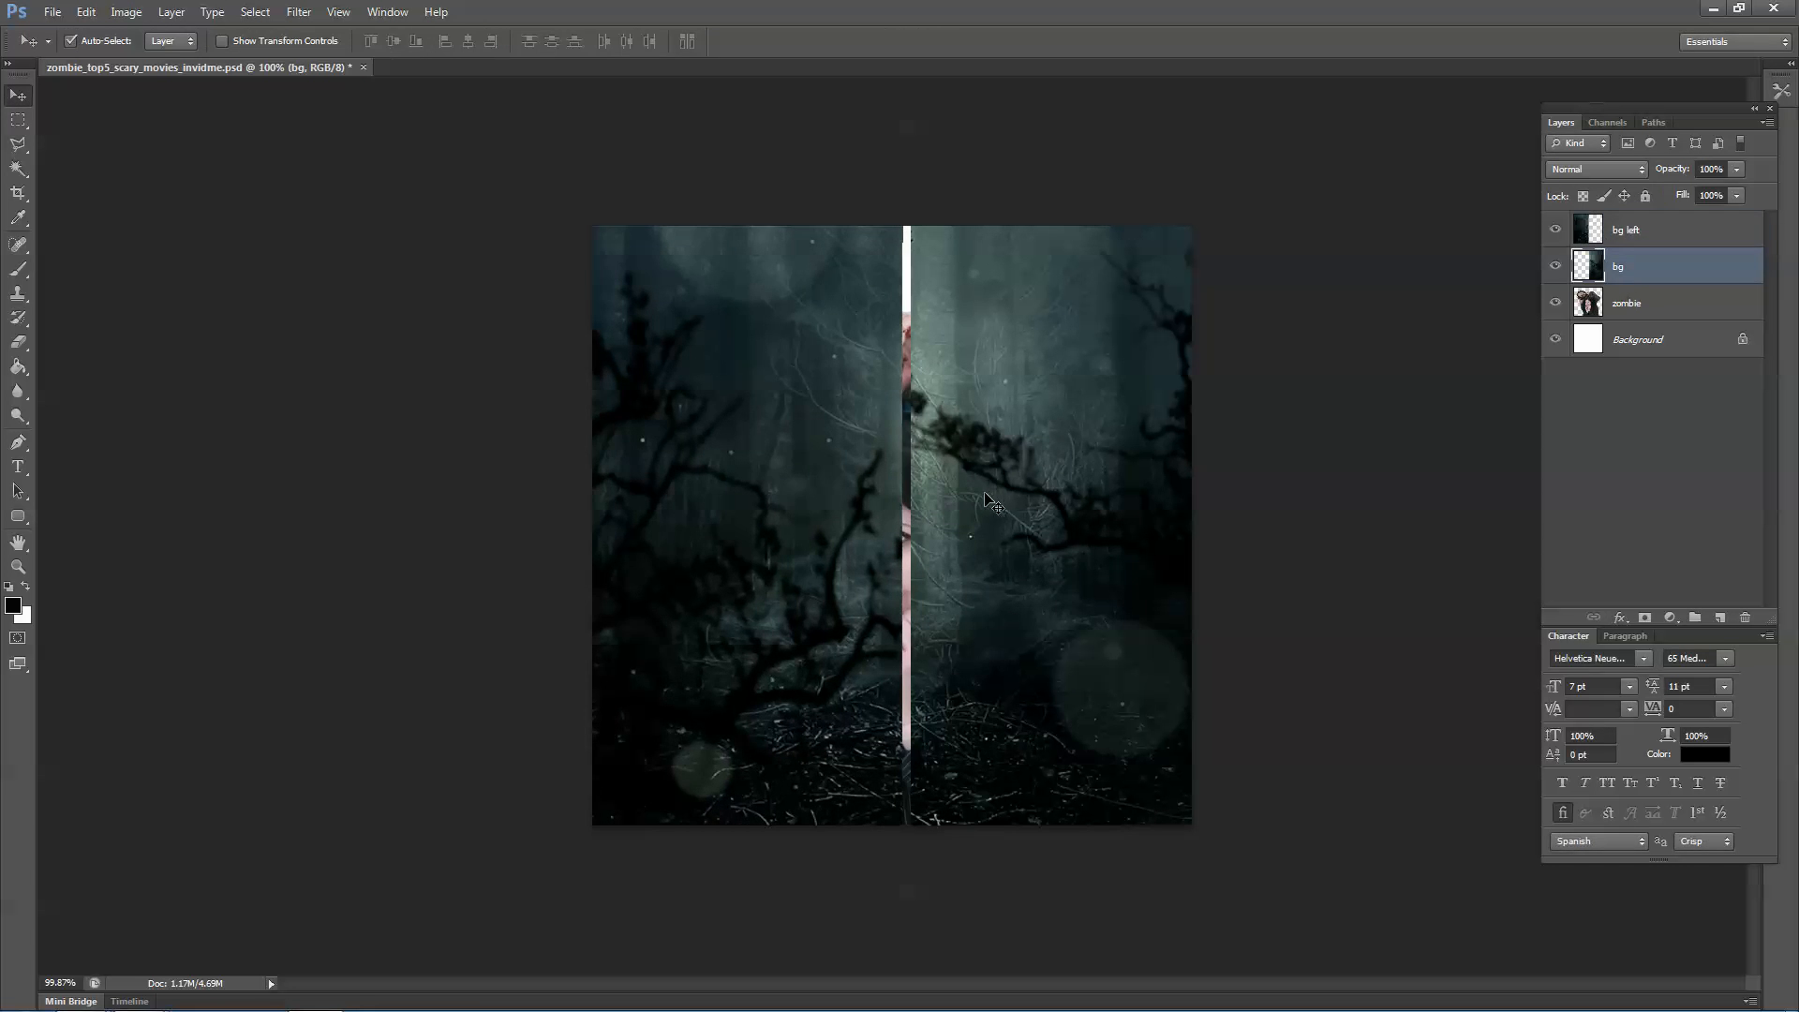
pyautogui.hotkey('ctrl', 't')
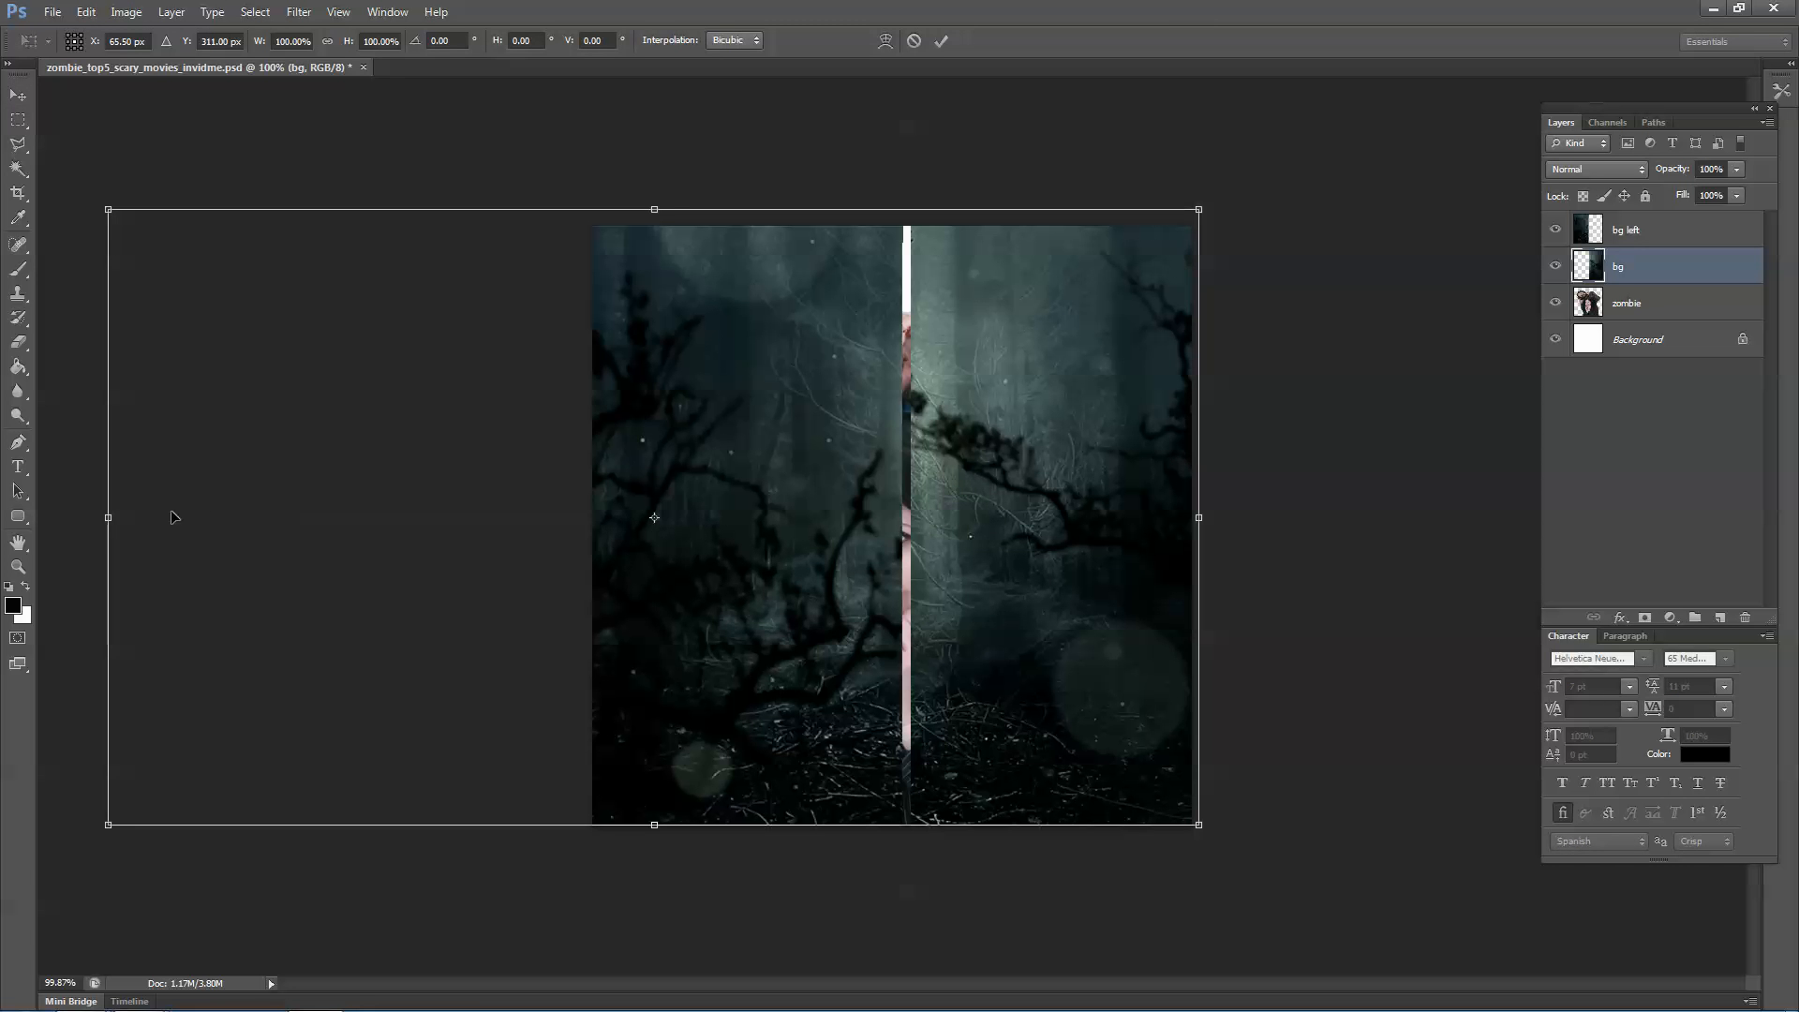
pyautogui.press('Return')
pyautogui.press('m')
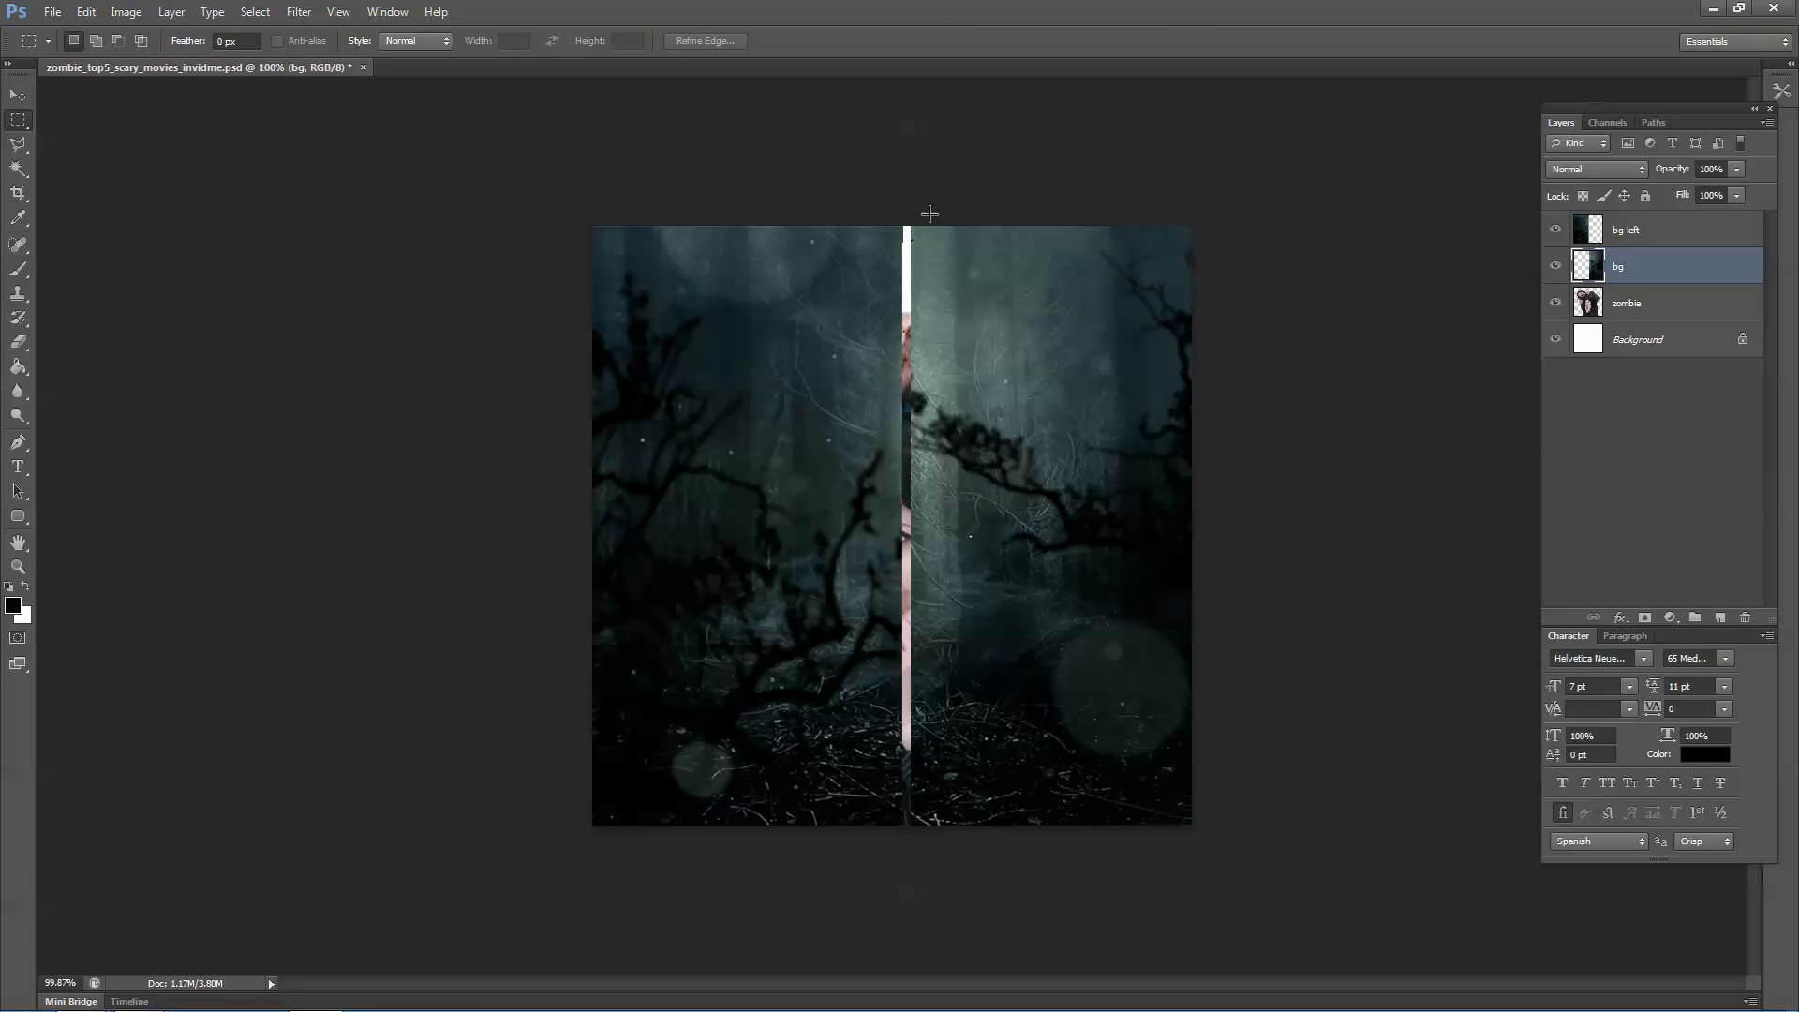
pyautogui.moveTo(909, 218); pyautogui.dragTo(1368, 862)
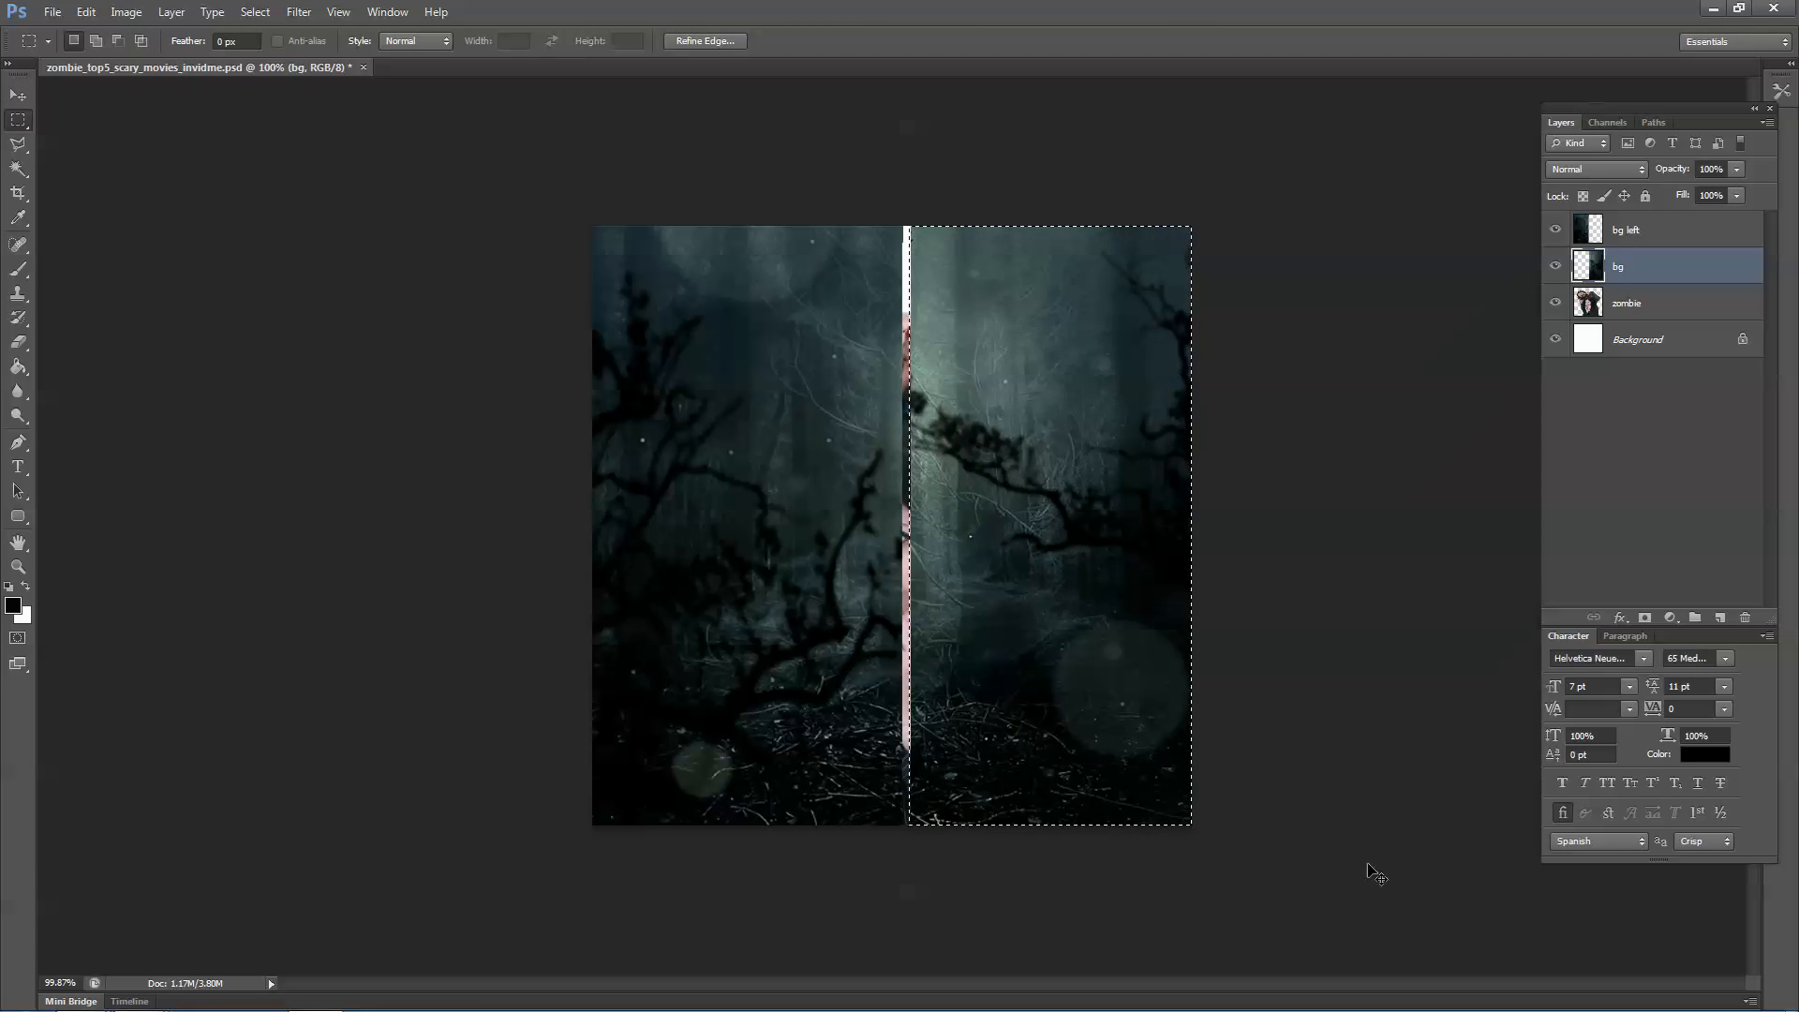
pyautogui.press('Delete')
pyautogui.hotkey('ctrl', 'v')
pyautogui.press('v')
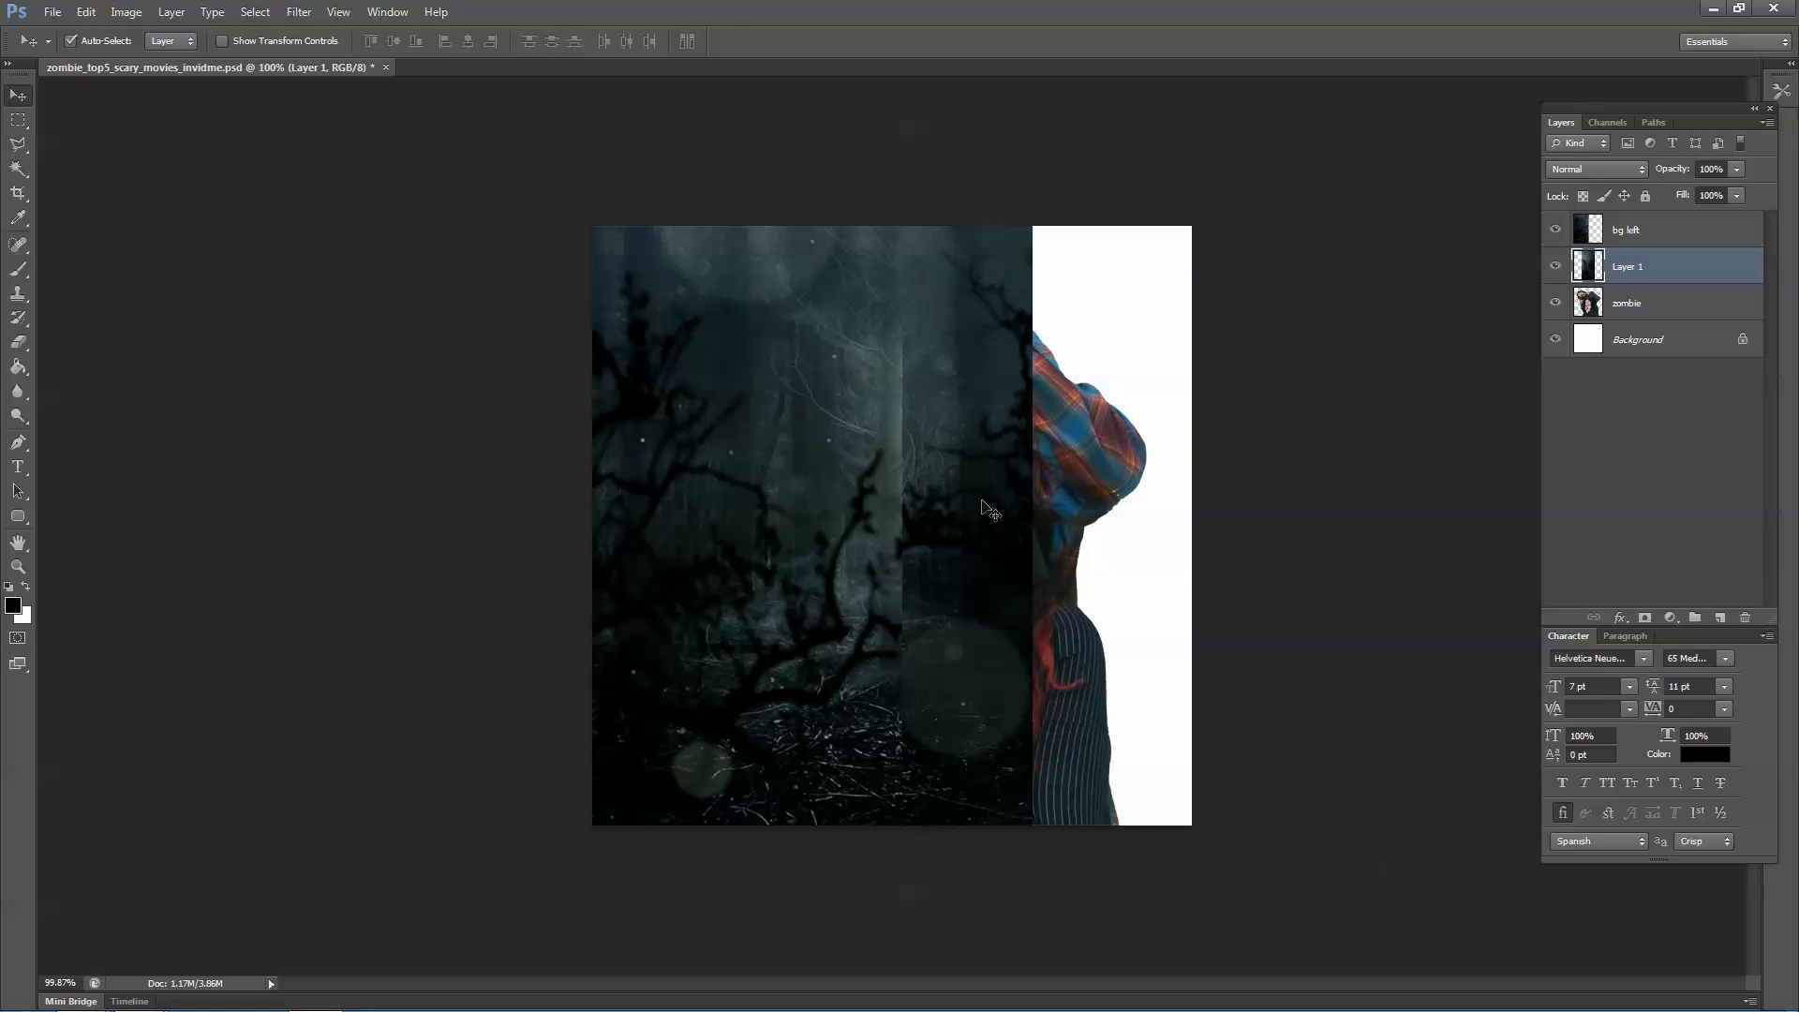
pyautogui.moveTo(1002, 500); pyautogui.dragTo(1141, 494)
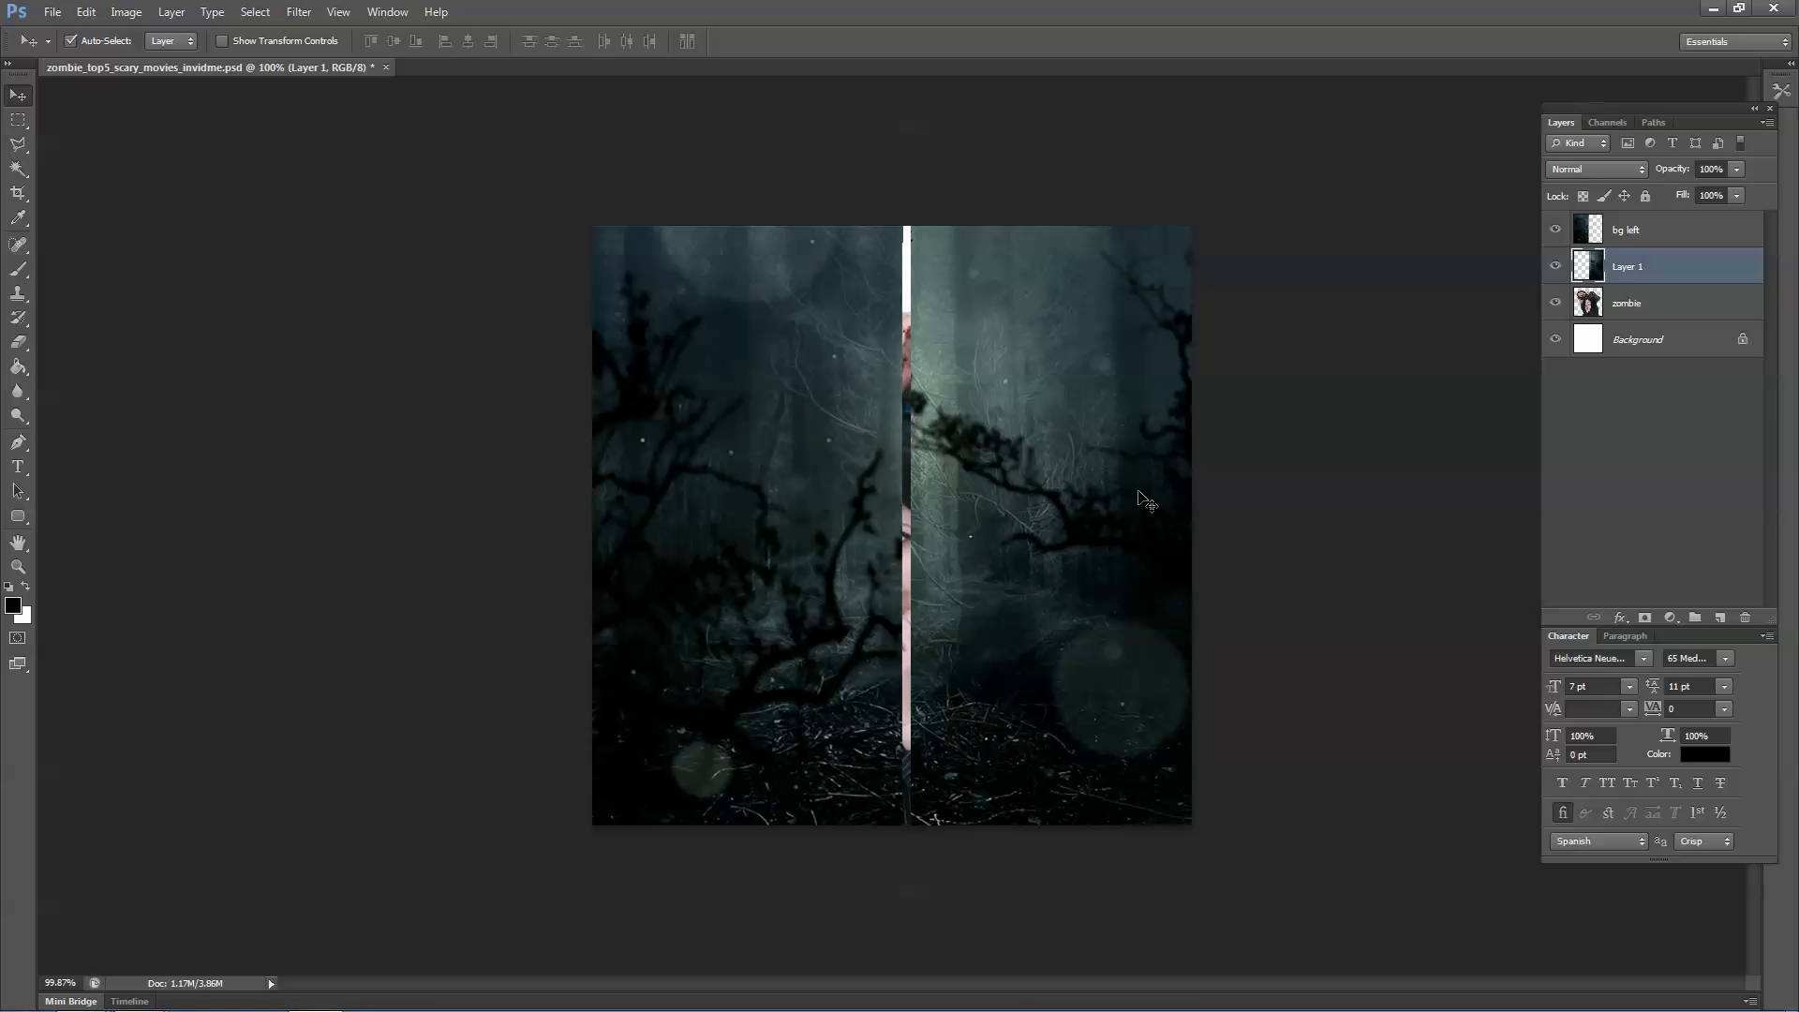
# Stretch the pasted right forest half leftward until it closes the gap to the bg left layer.
pyautogui.hotkey('ctrl', 't')
pyautogui.moveTo(911, 525); pyautogui.dragTo(902, 530)
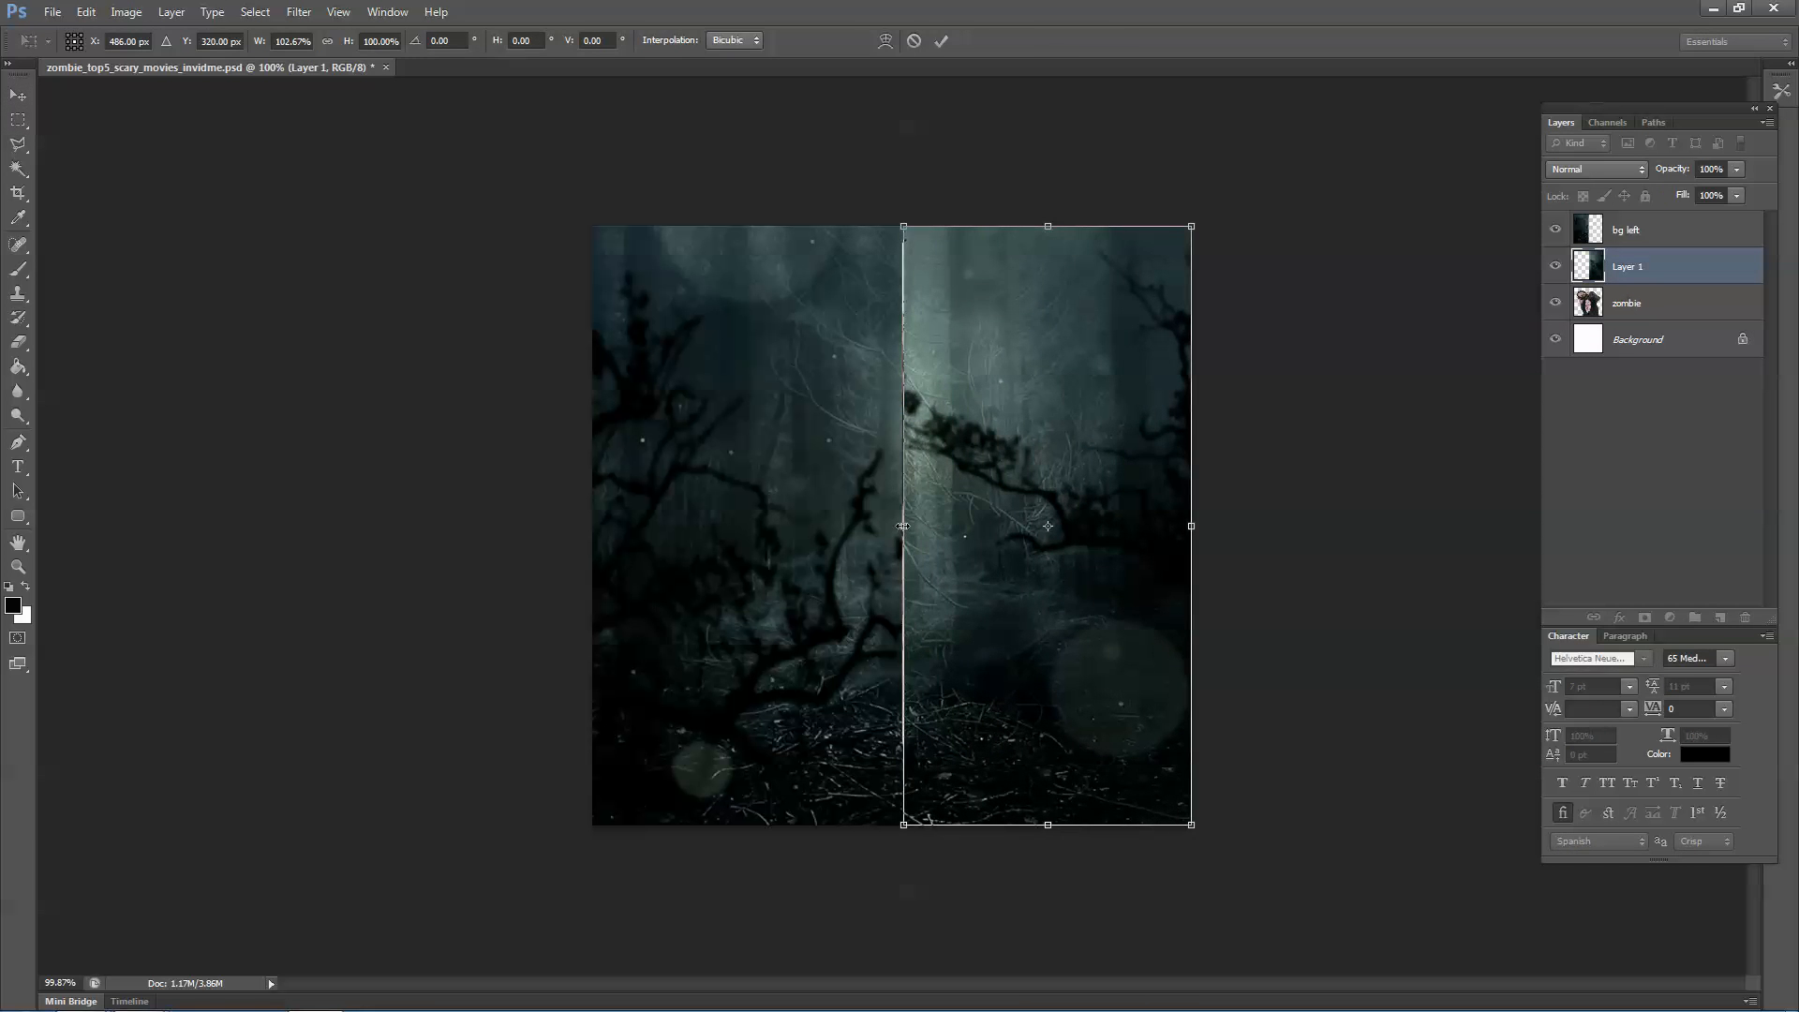
pyautogui.press('Return')
pyautogui.hotkey('ctrl', 't')
pyautogui.scroll(3, 915, 524)
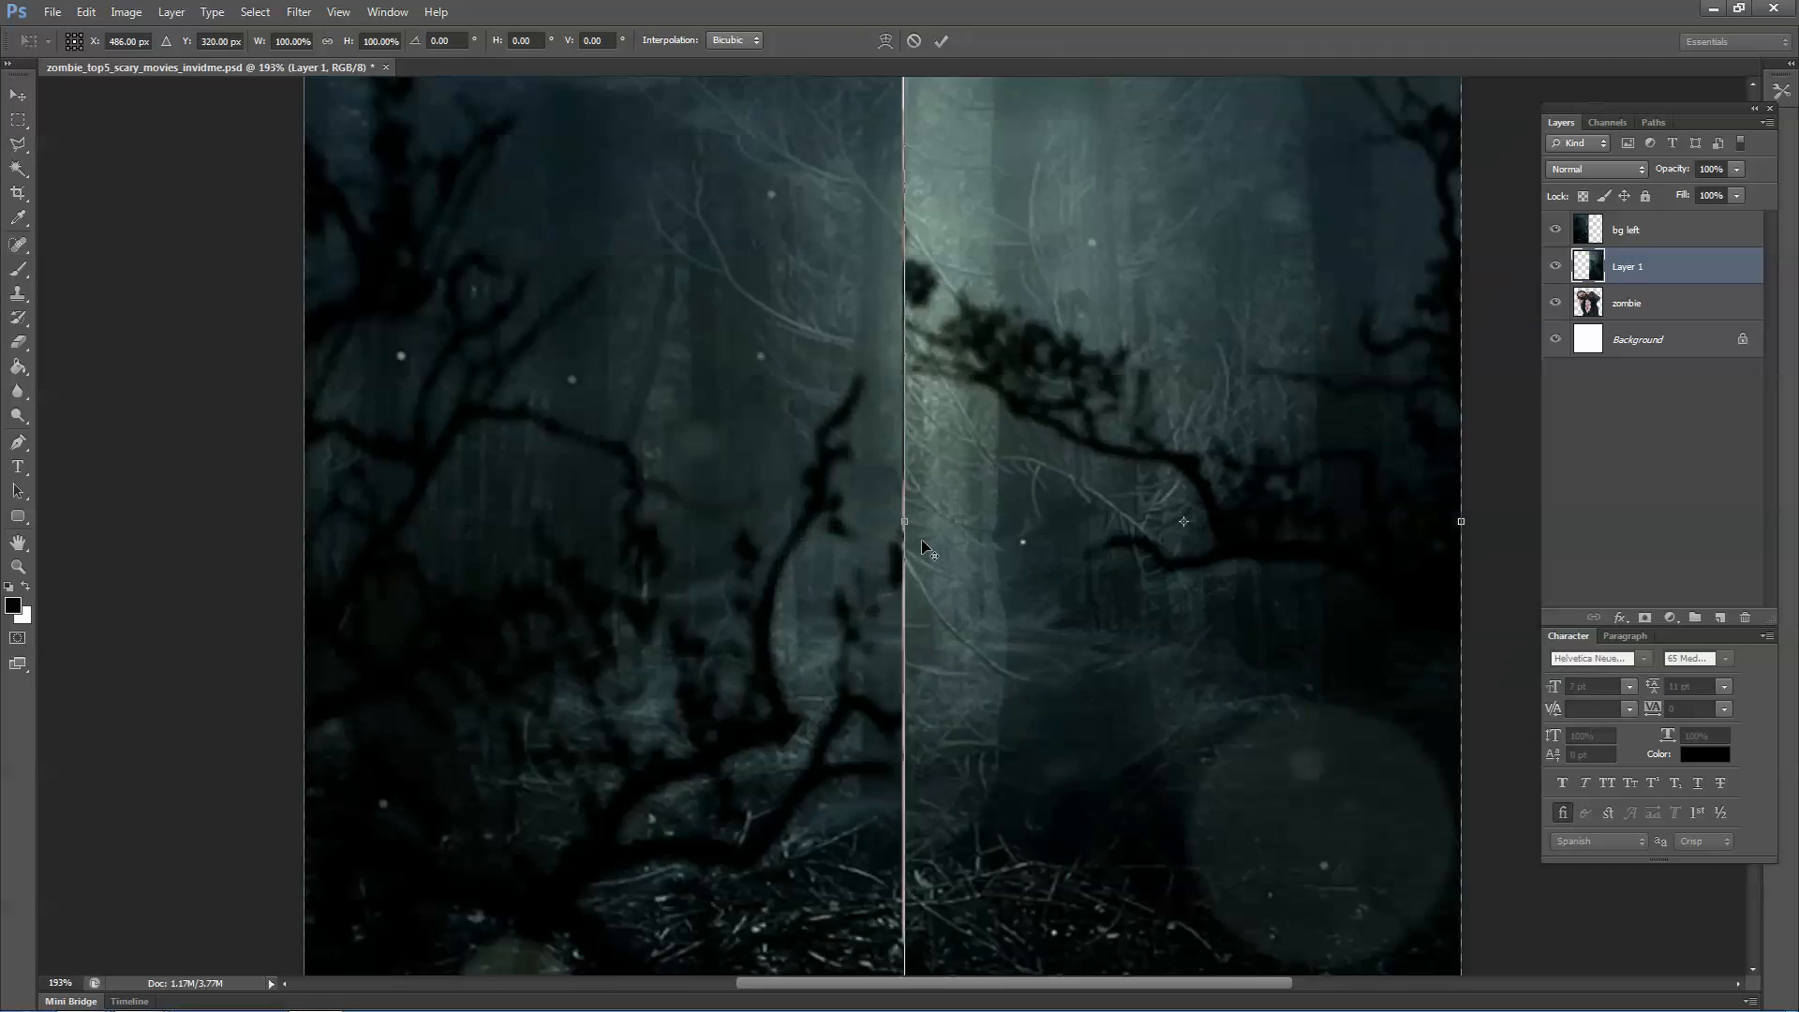
pyautogui.moveTo(890, 506); pyautogui.dragTo(886, 507)
pyautogui.press('Return')
pyautogui.scroll(-3, 926, 530)
pyautogui.scroll(-2, 925, 530)
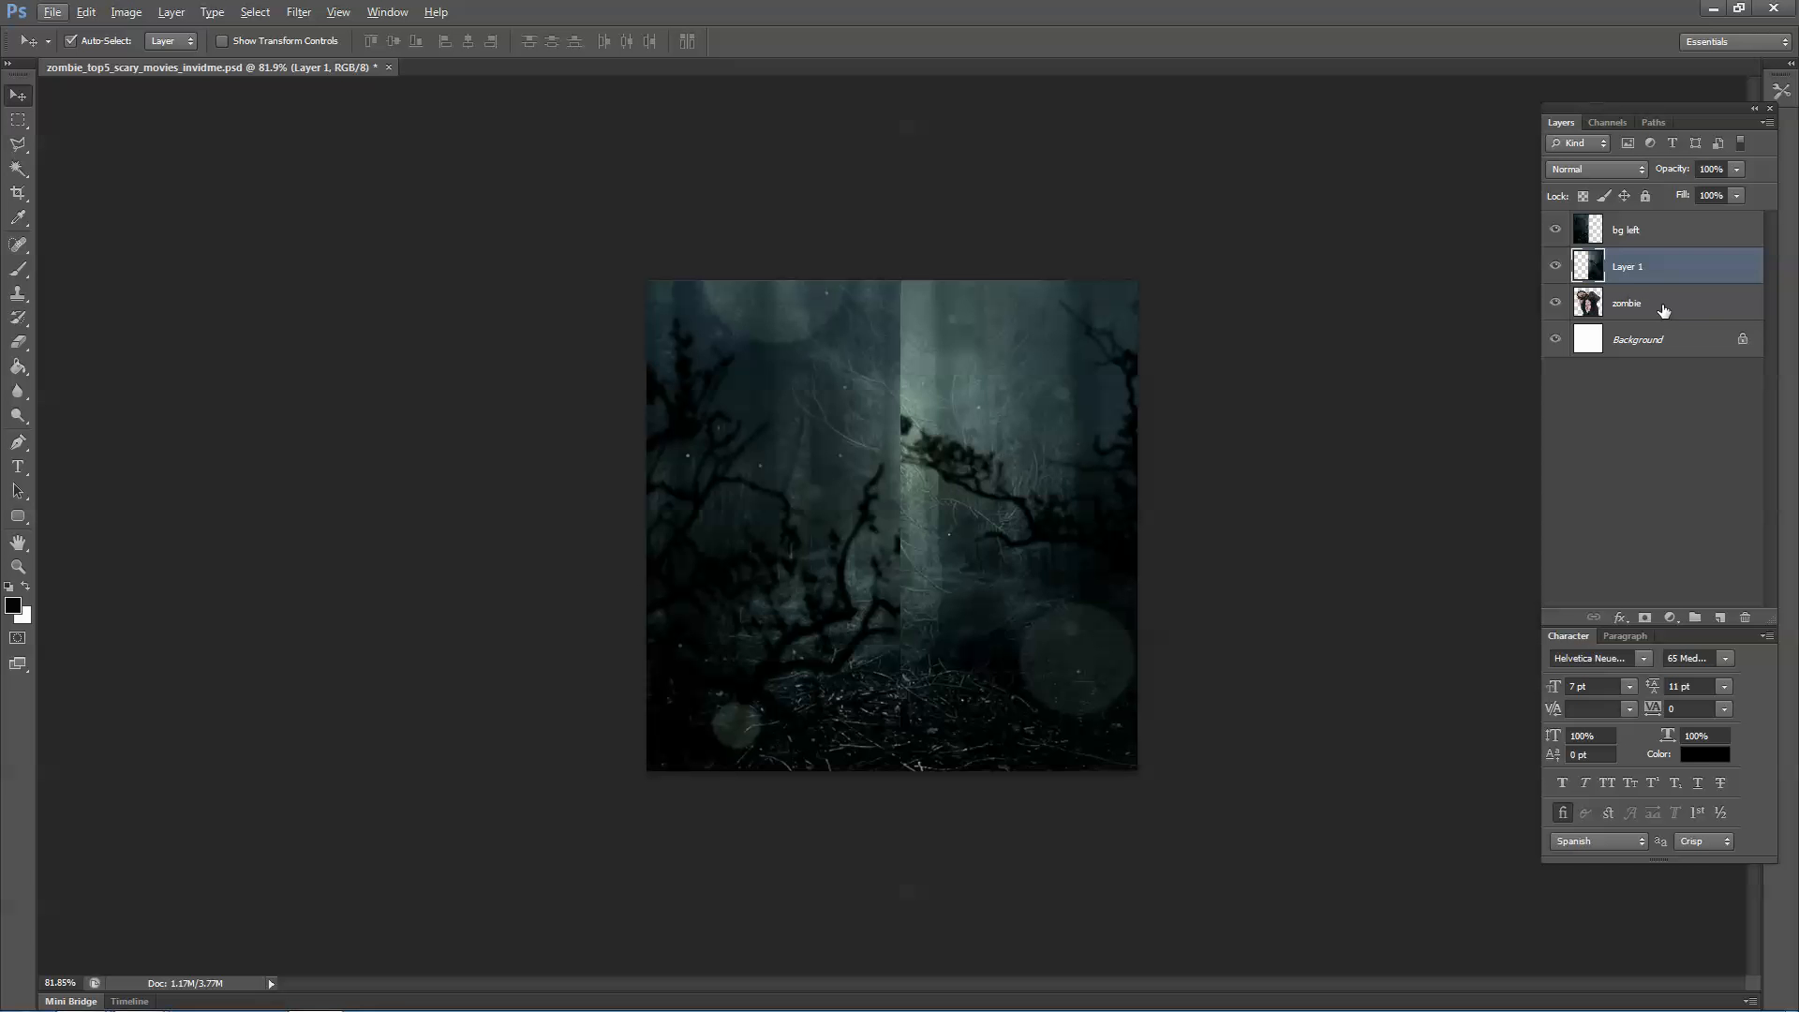
# Move the zombie layer to the top of the stack and delete Layer 1 with the right forest half.
pyautogui.moveTo(1663, 310); pyautogui.dragTo(1647, 223)
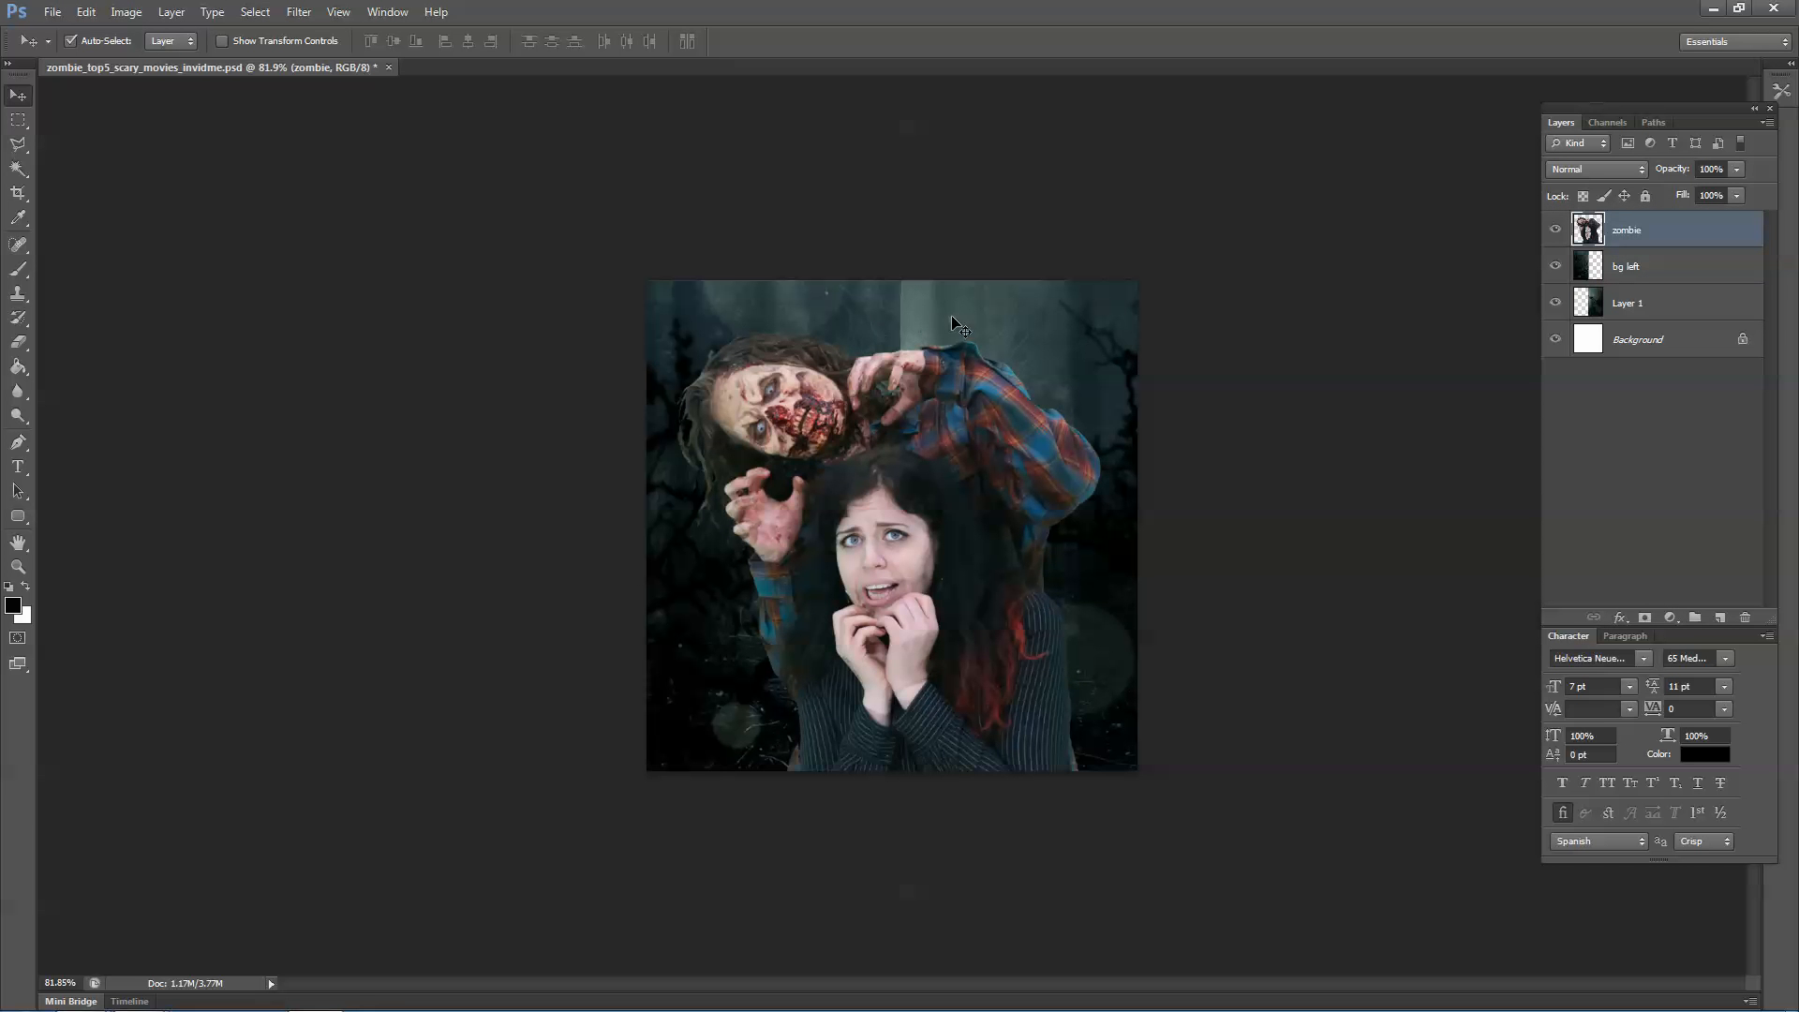
pyautogui.click(1620, 297)
pyautogui.press('Delete')
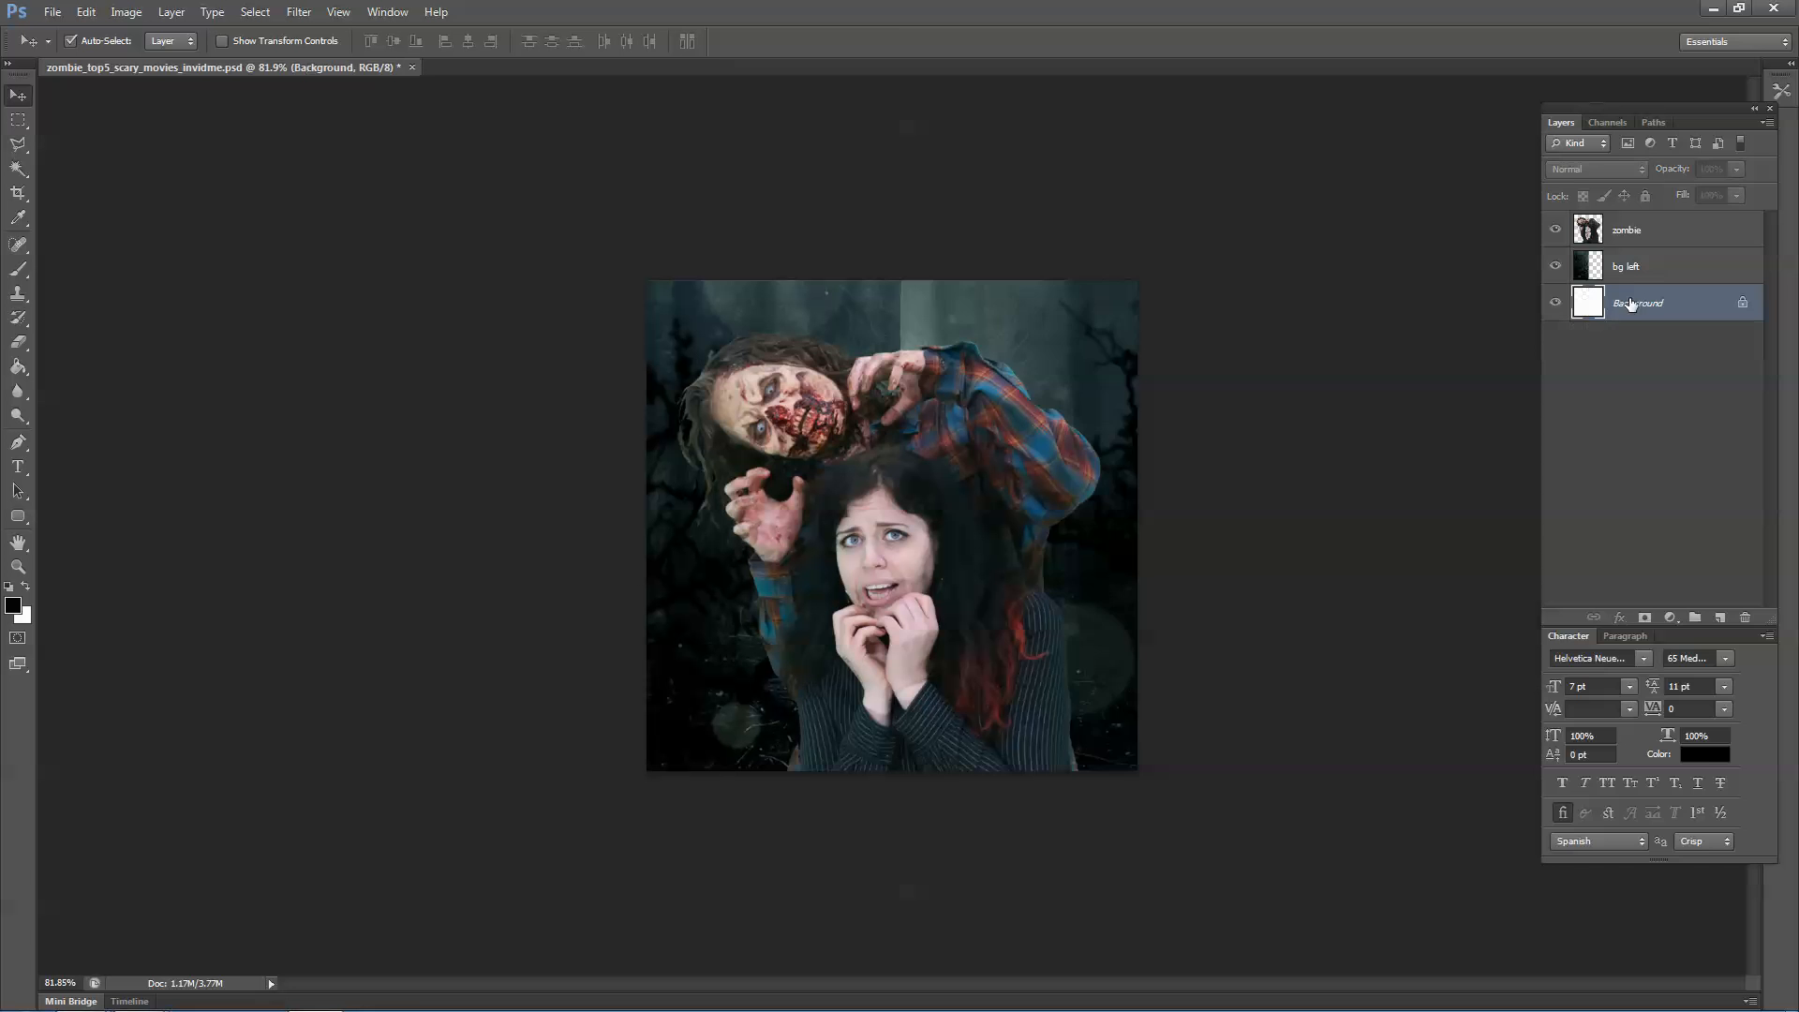
# Duplicate the bg left layer under the name bg right.
pyautogui.click(1633, 268)
pyautogui.rightClick(1633, 264)
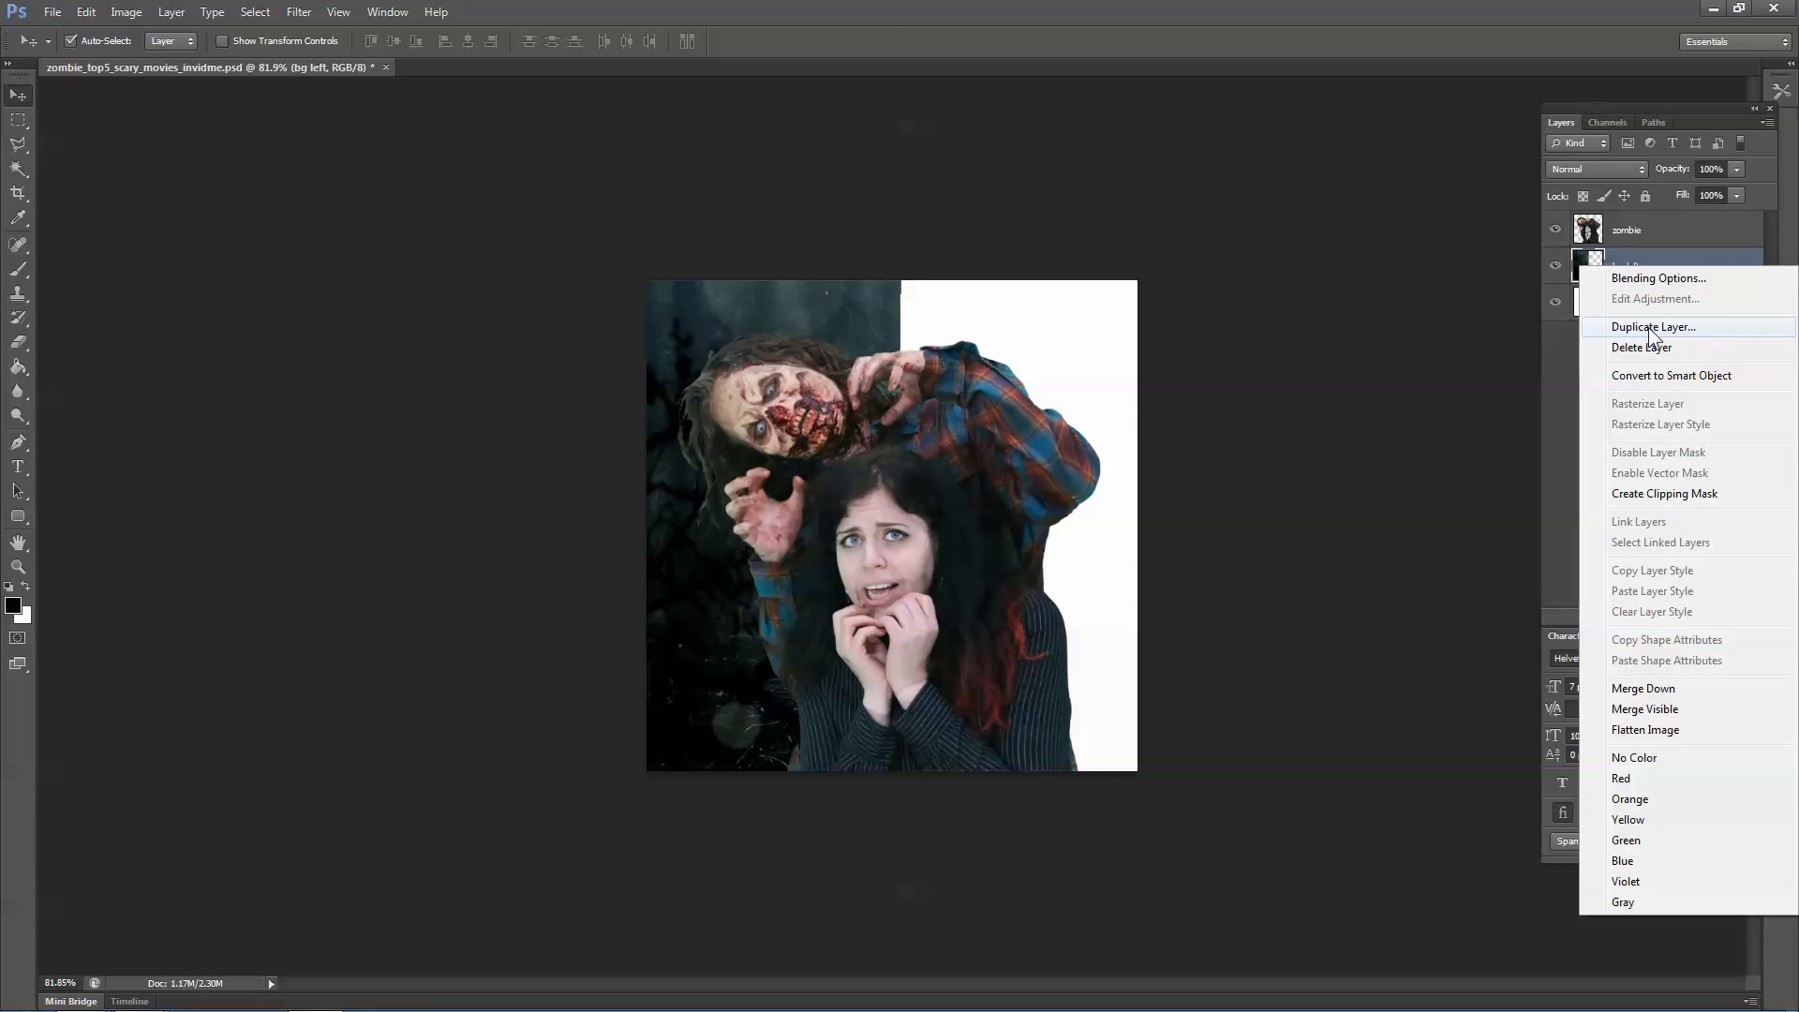
pyautogui.click(1649, 327)
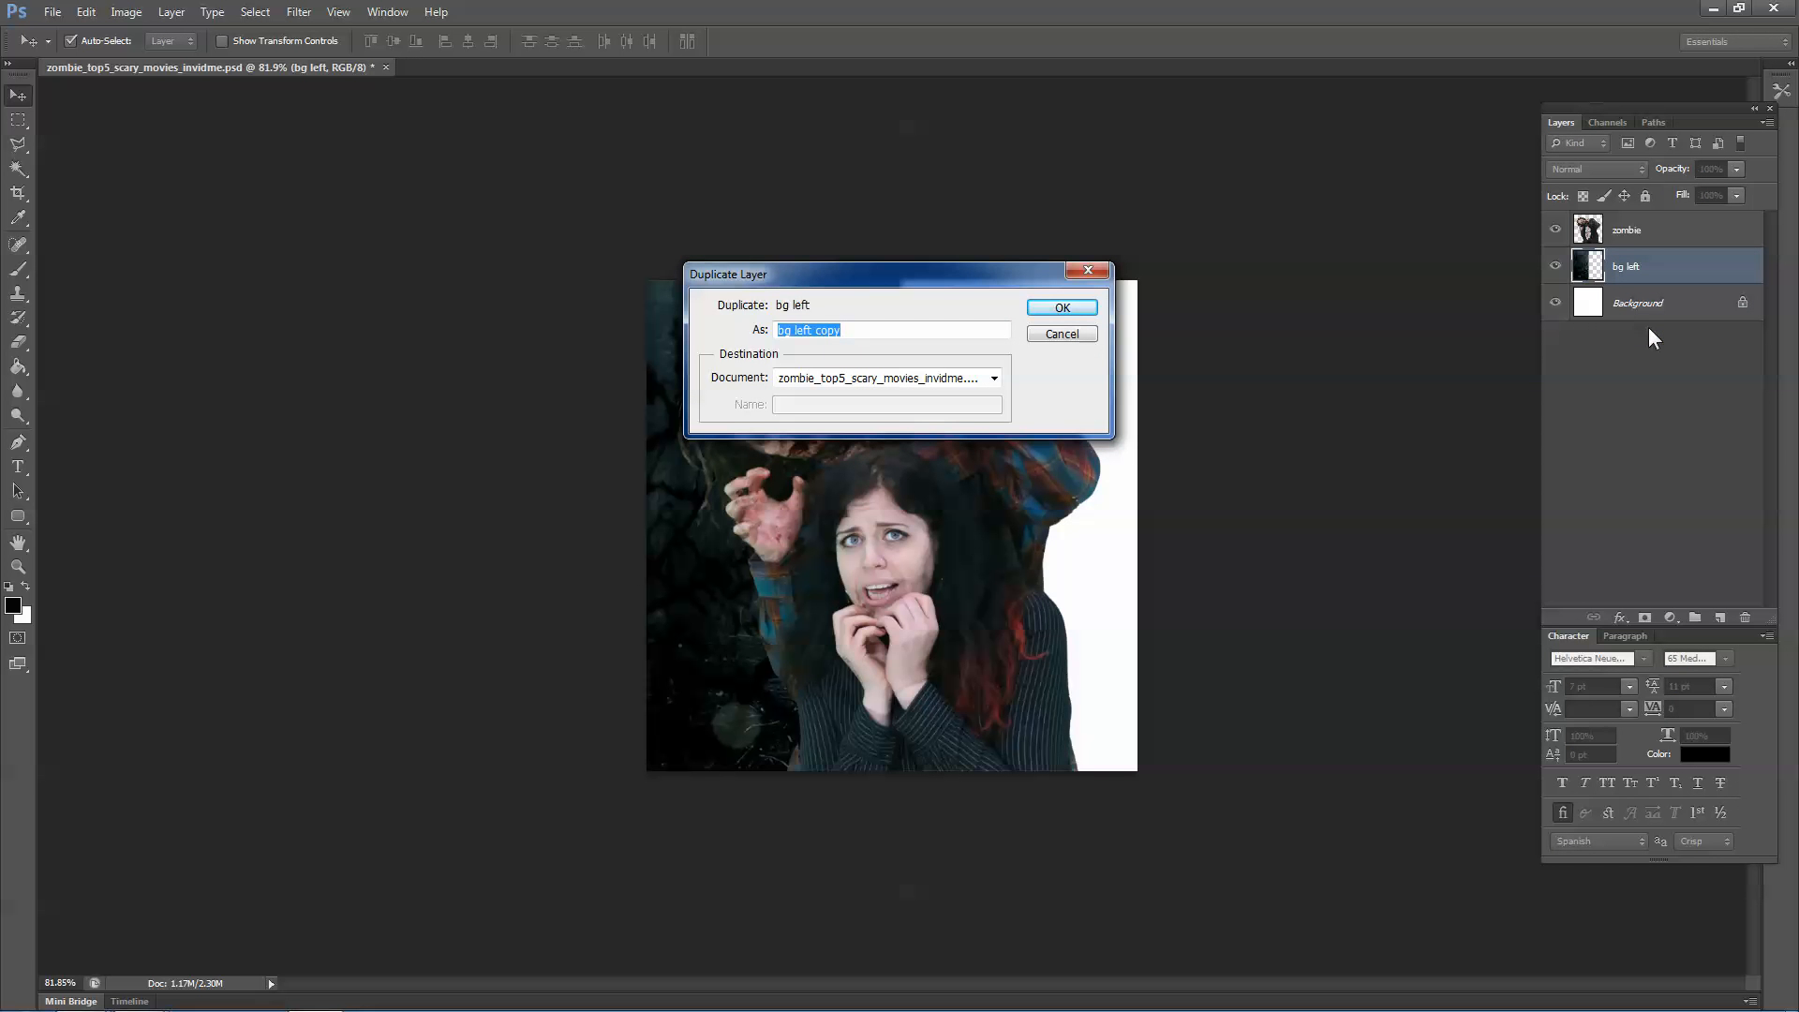
pyautogui.press('End')
pyautogui.hotkey('ctrl', 'shift', 'Left')
pyautogui.write('right')
pyautogui.press('Return')
# Flip the bg right layer horizontally and move it over the empty right half of the canvas.
pyautogui.hotkey('alt', 'e')
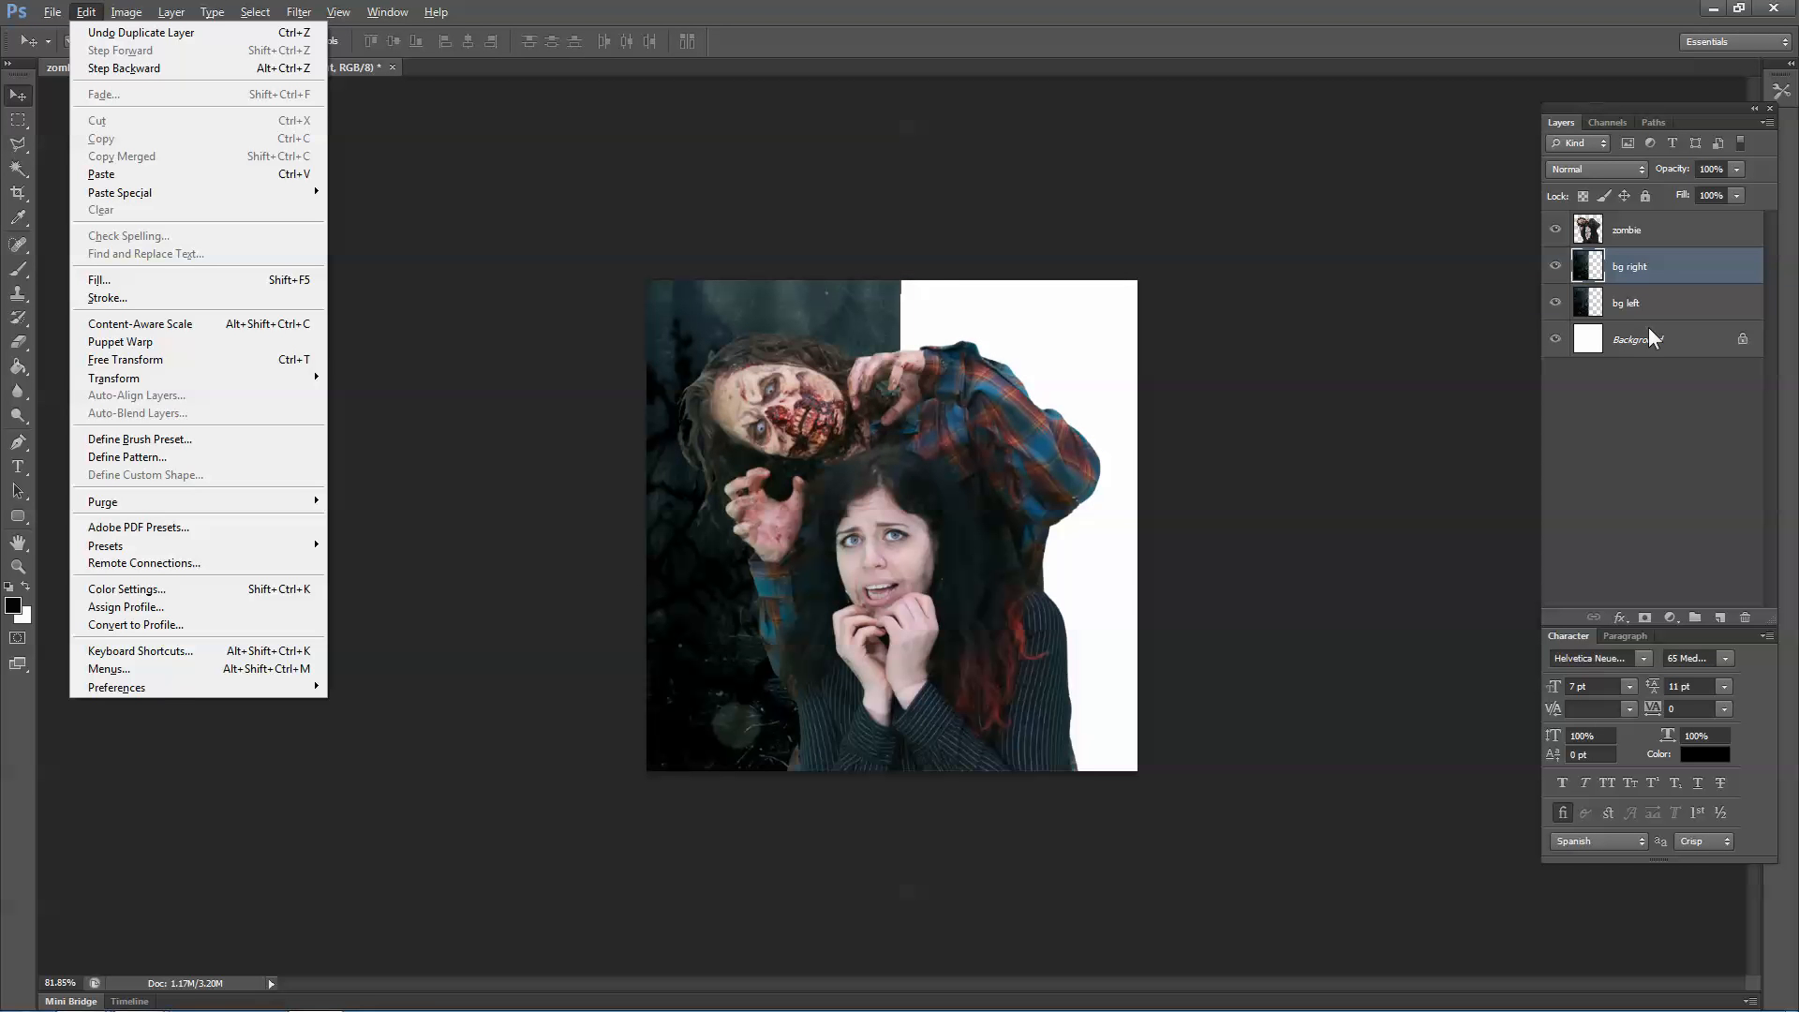
pyautogui.press('a')
pyautogui.press('Up')
pyautogui.press('Up')
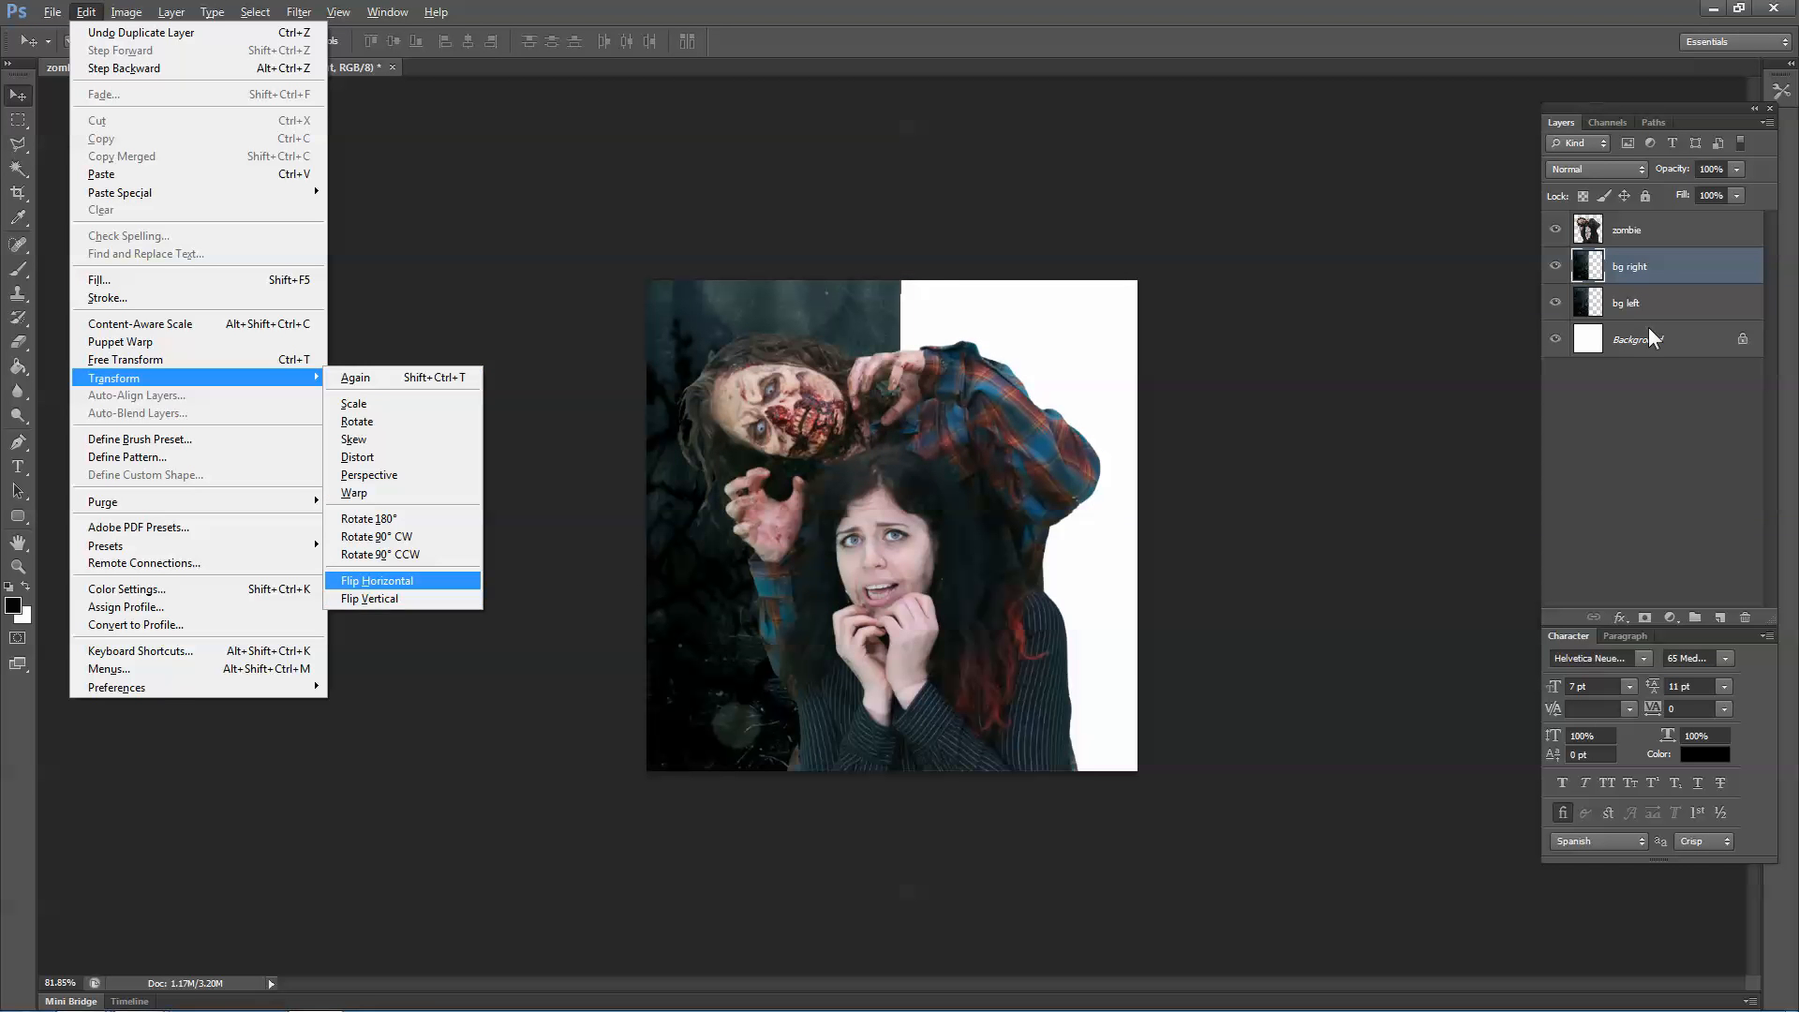
pyautogui.press('Return')
pyautogui.moveTo(821, 293); pyautogui.dragTo(1071, 296)
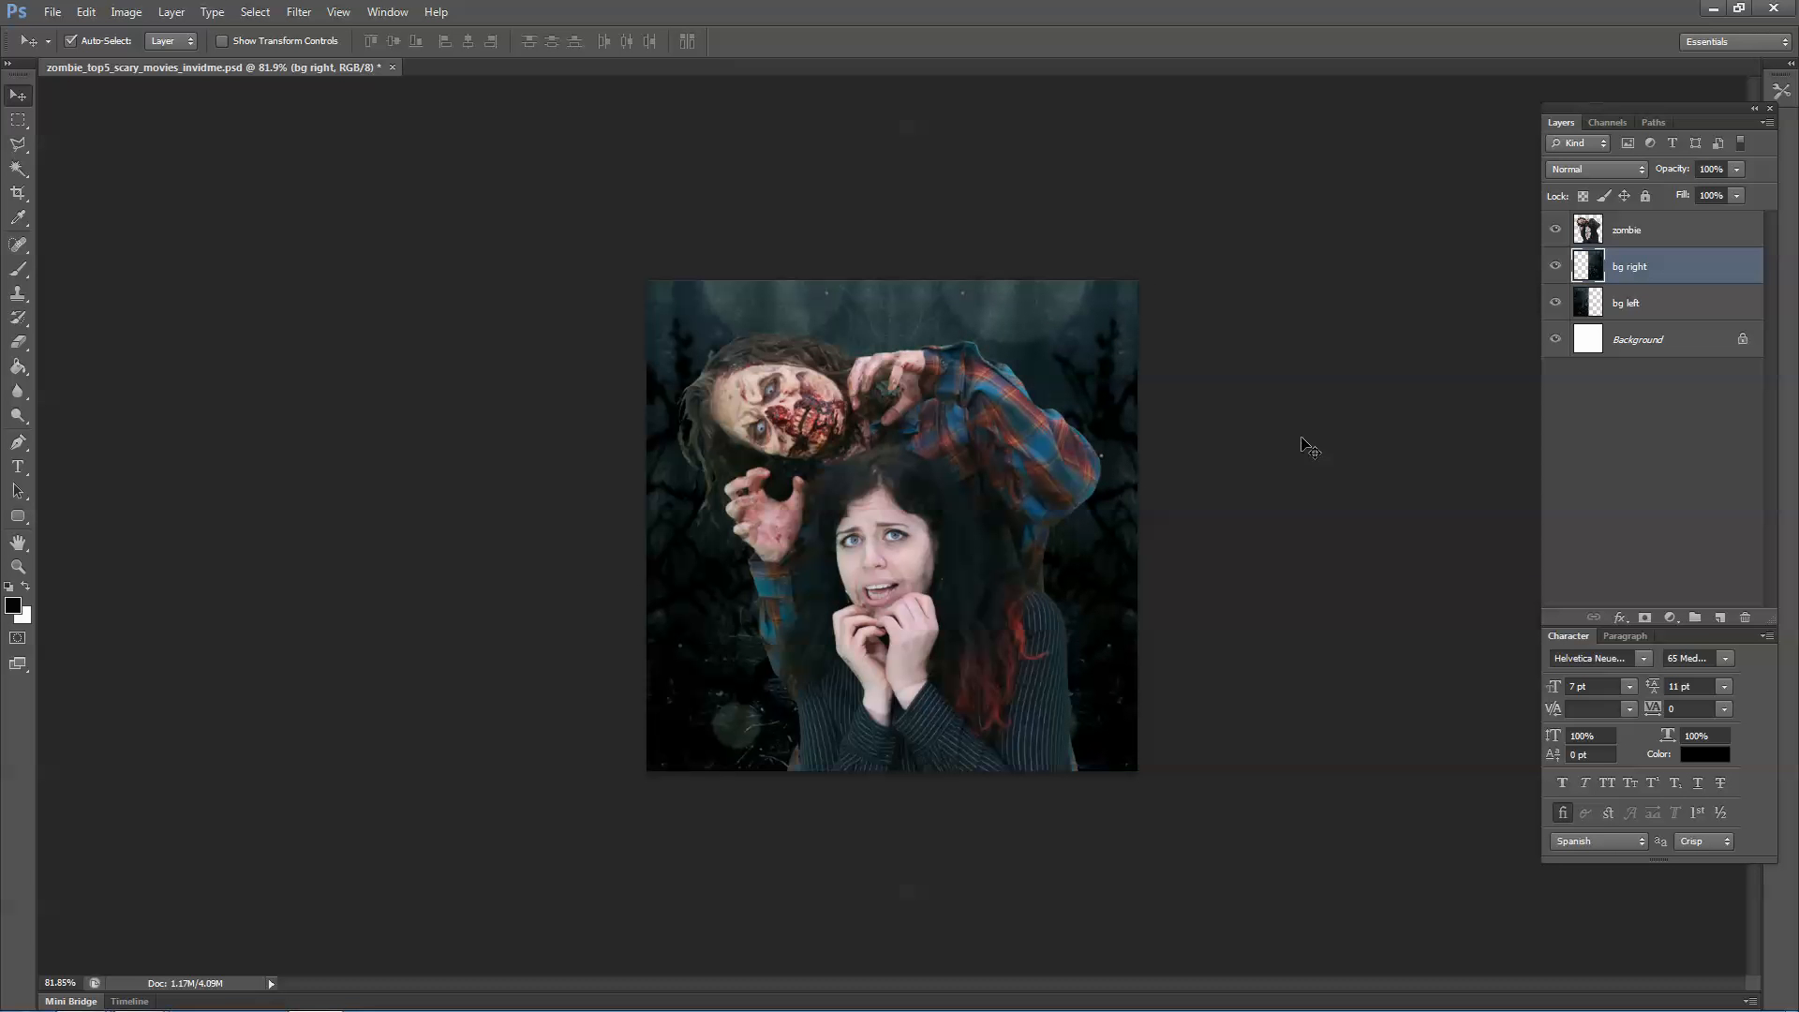
# Scale the zombie layer down toward the canvas's lower left to free space above the actors for a title.
pyautogui.click(1652, 242)
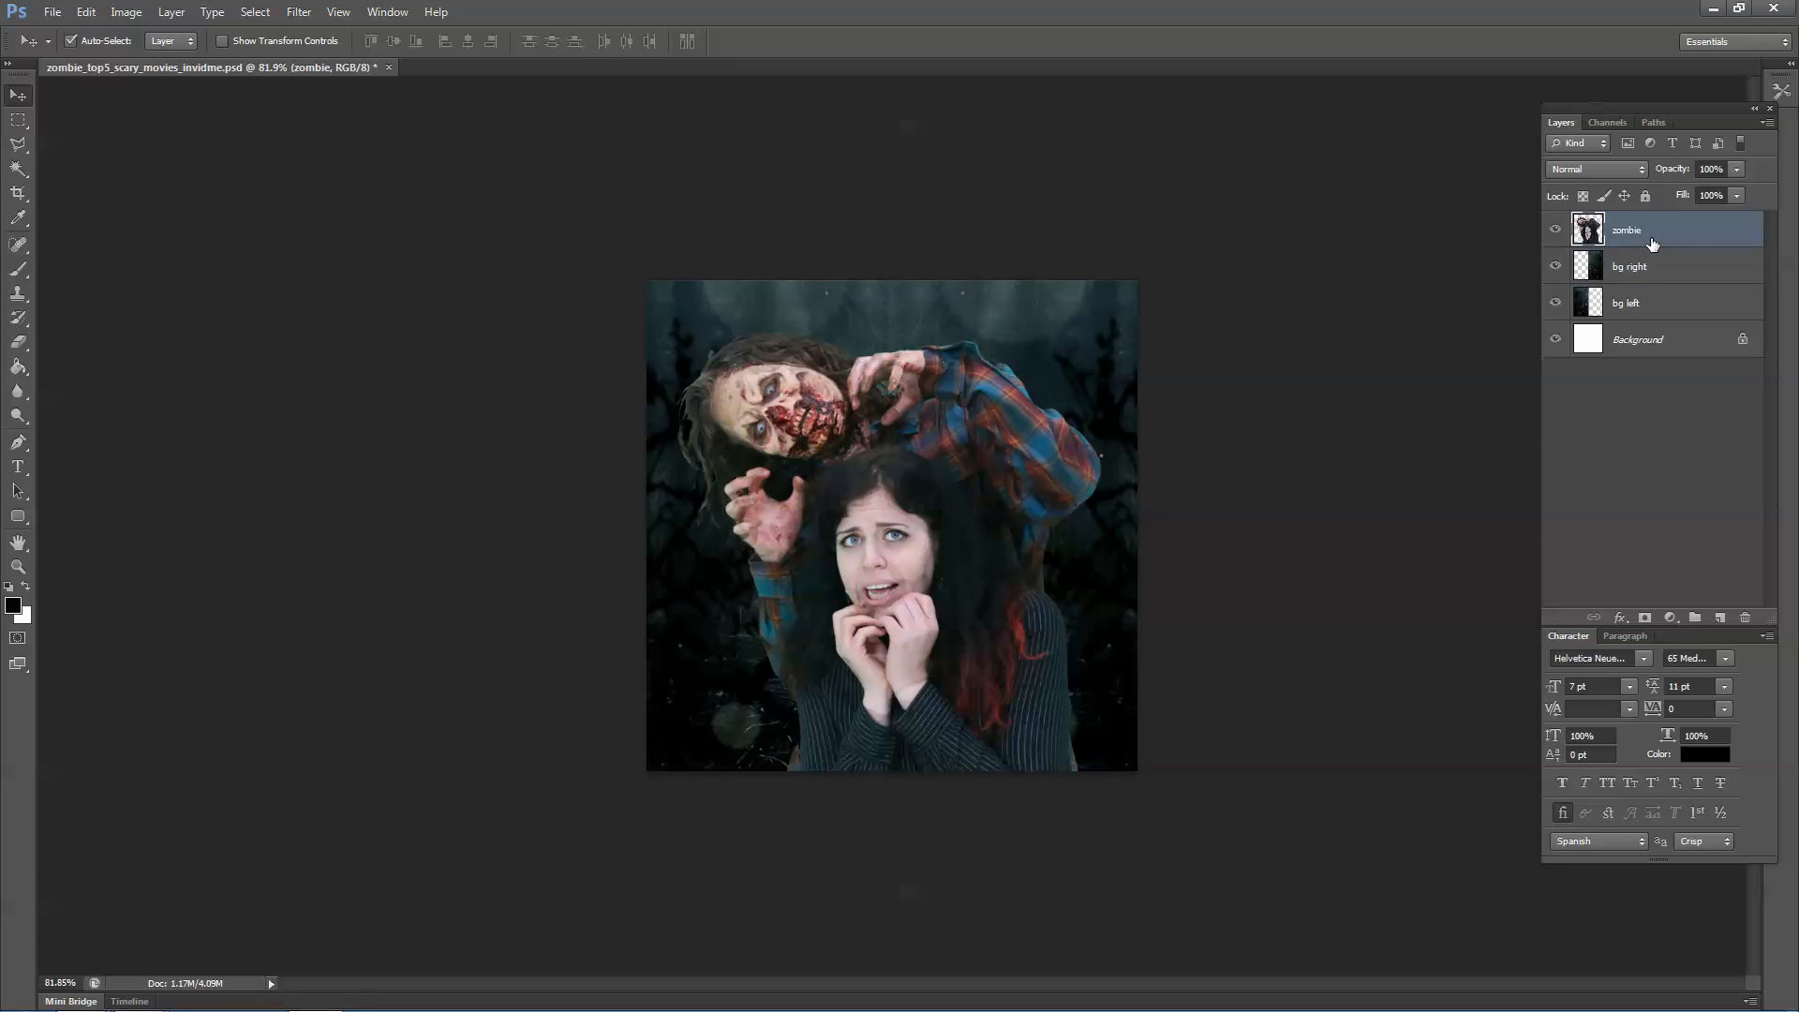
pyautogui.hotkey('ctrl', 't')
pyautogui.moveTo(1107, 331); pyautogui.dragTo(1030, 410)
pyautogui.press('Return')
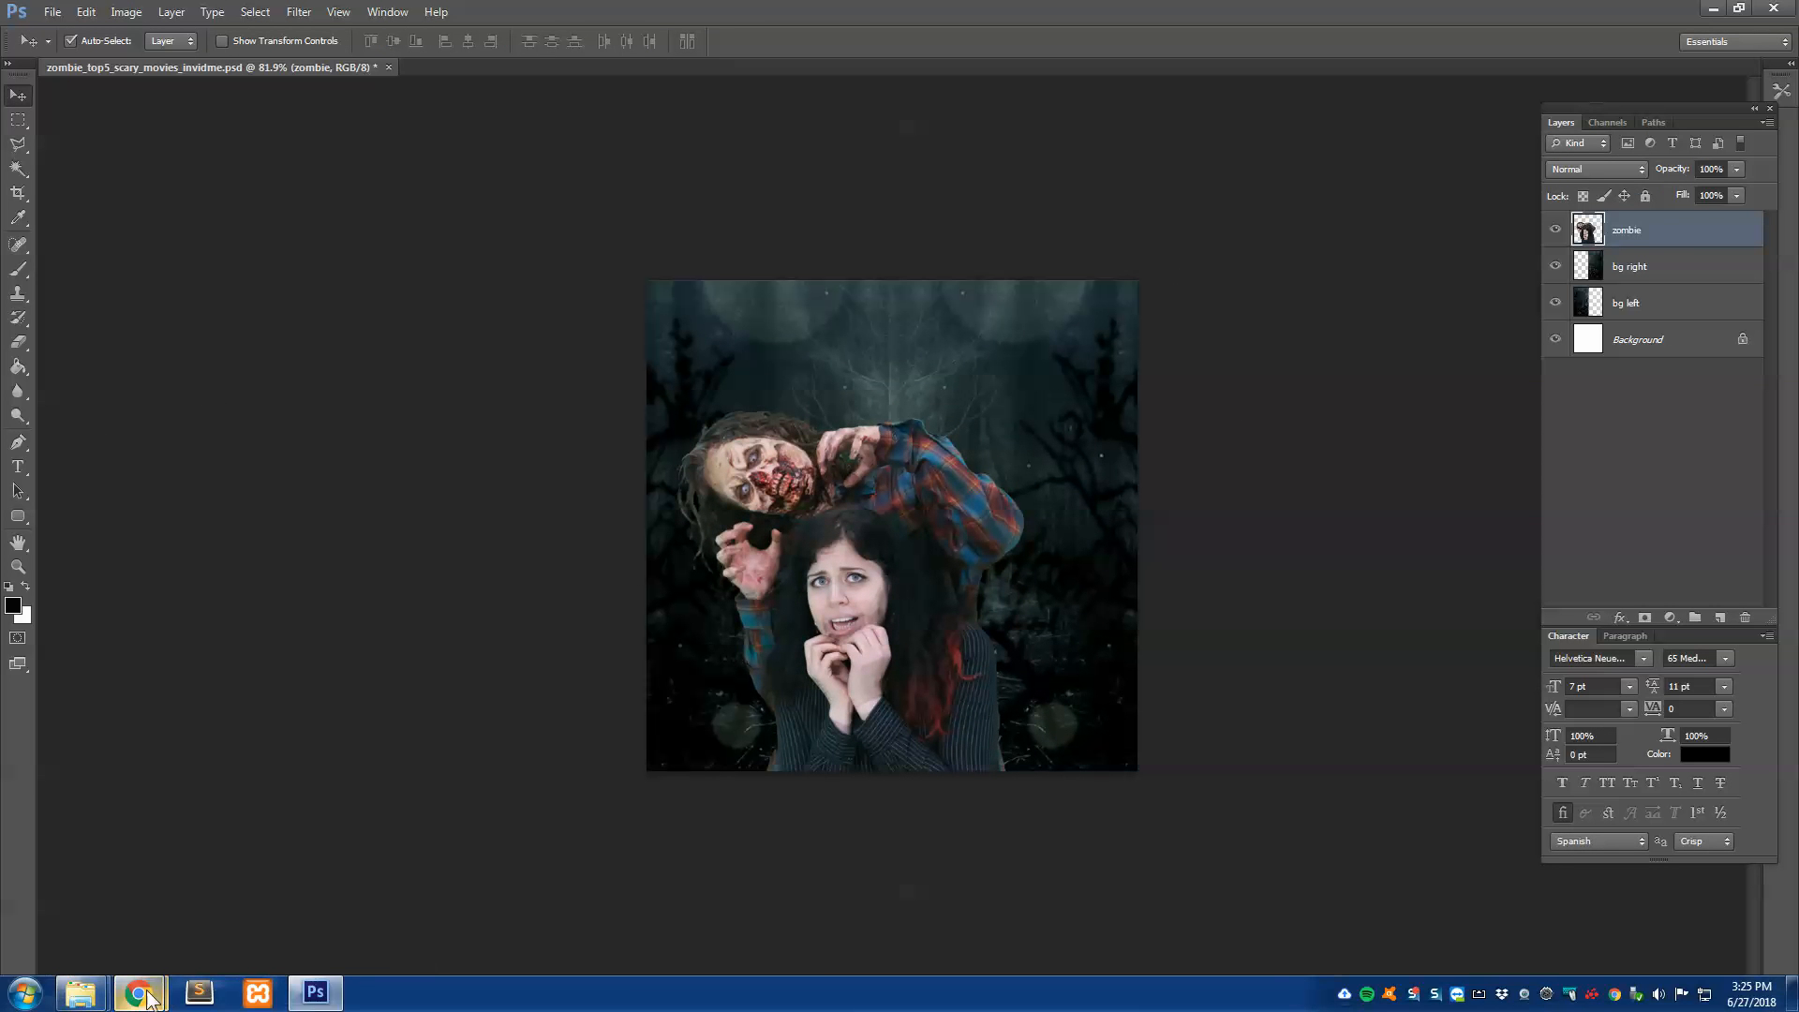
# Switch to Chrome and open dafont.com.
pyautogui.moveTo(138, 991)
pyautogui.click(315, 895)
pyautogui.click(548, 43)
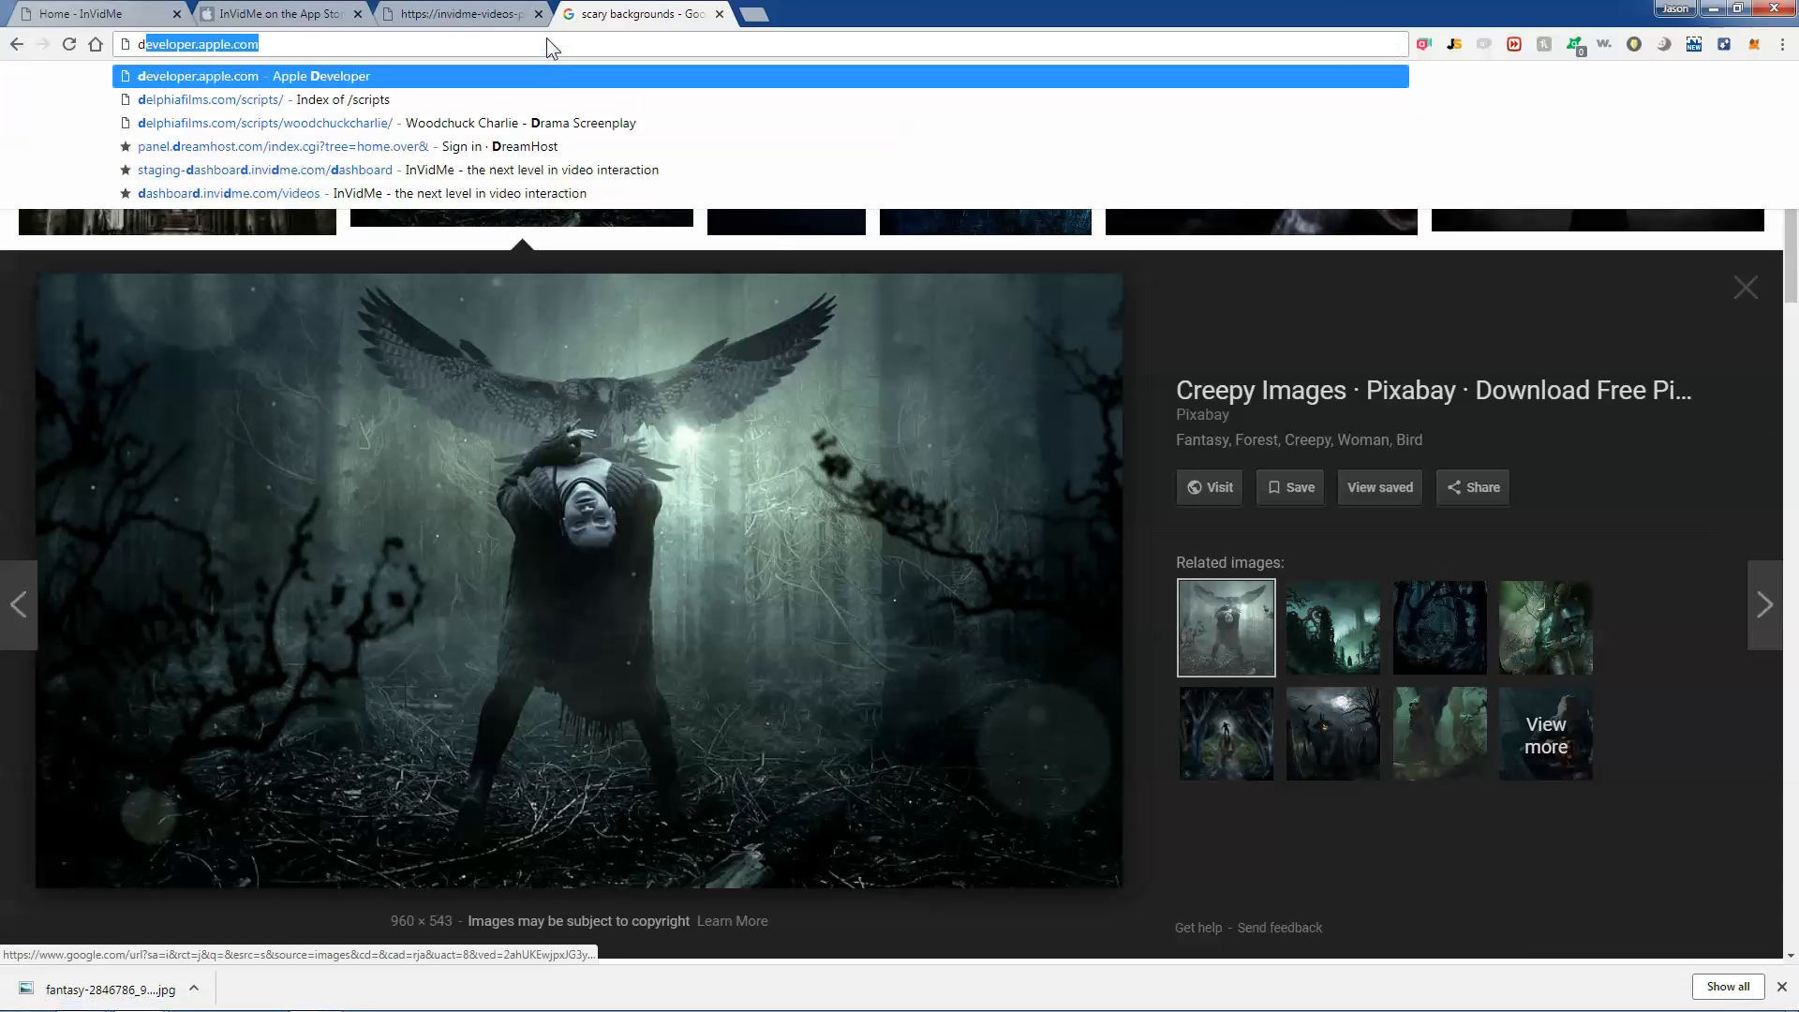
pyautogui.write('dafont.com')
pyautogui.press('Return')
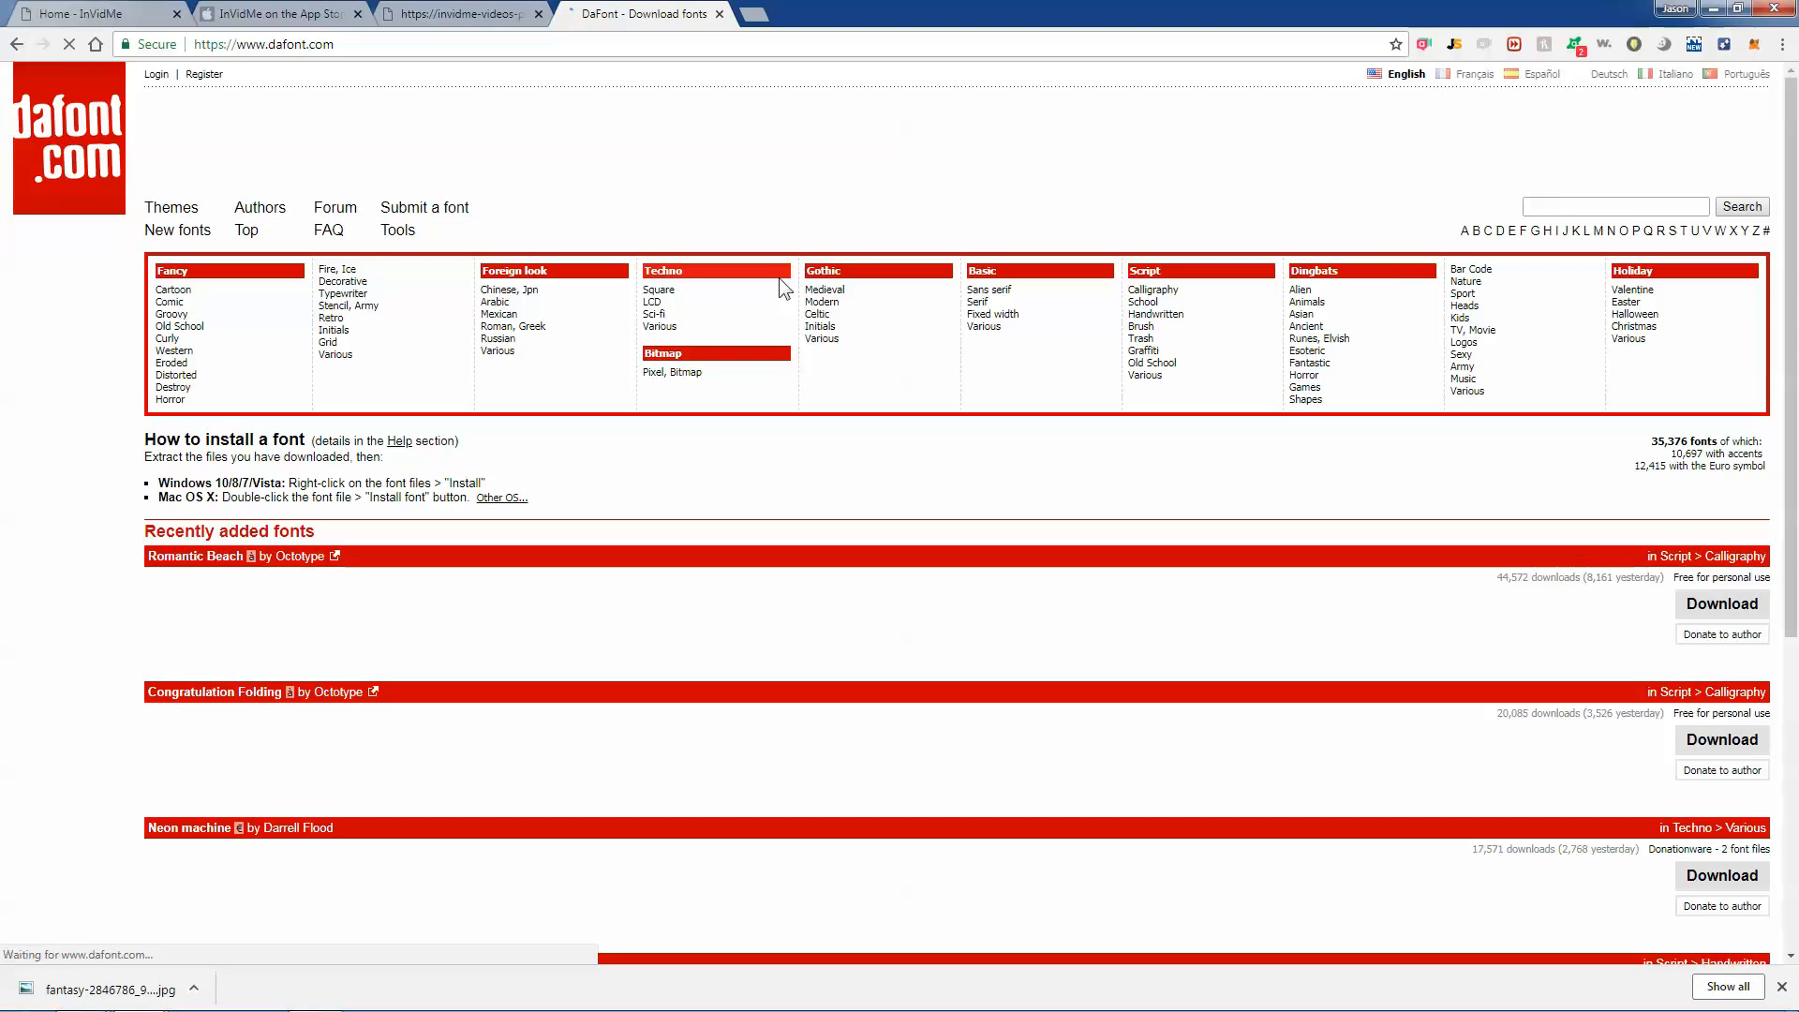
# Browse the Halloween fonts in the Holiday category and open the Jack Lantern BB font page.
pyautogui.click(1558, 208)
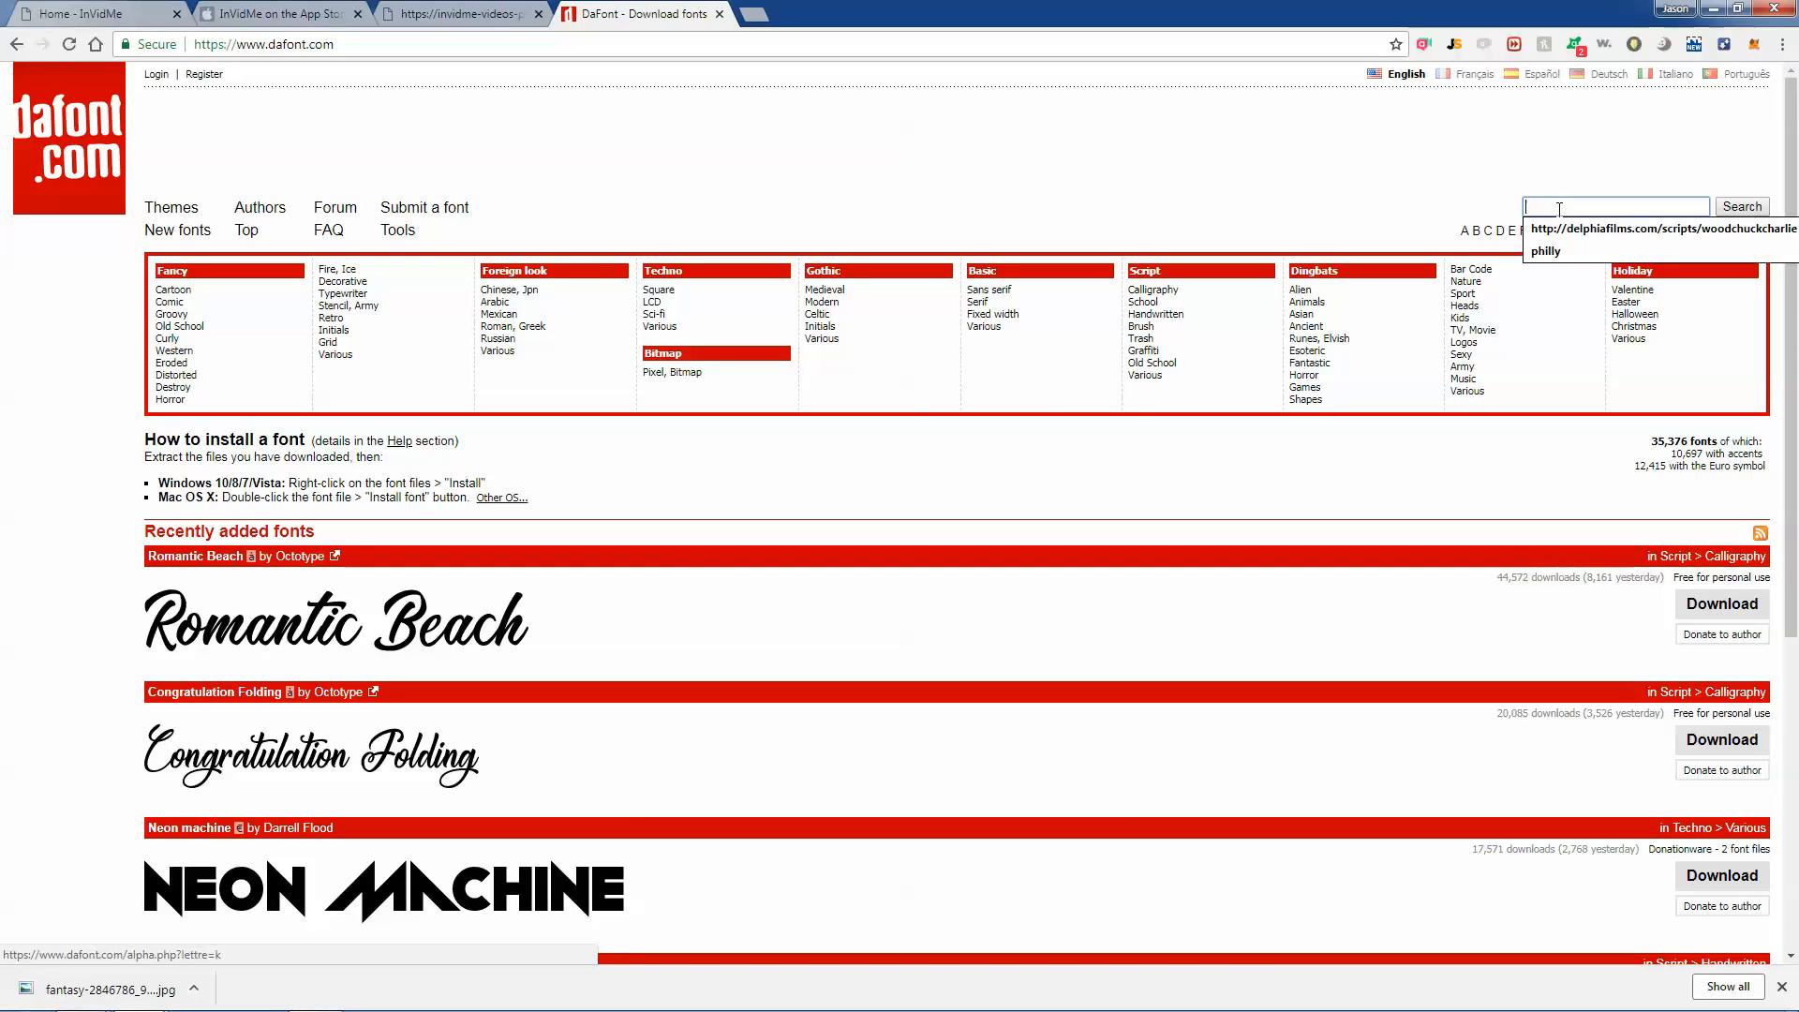
pyautogui.click(1128, 466)
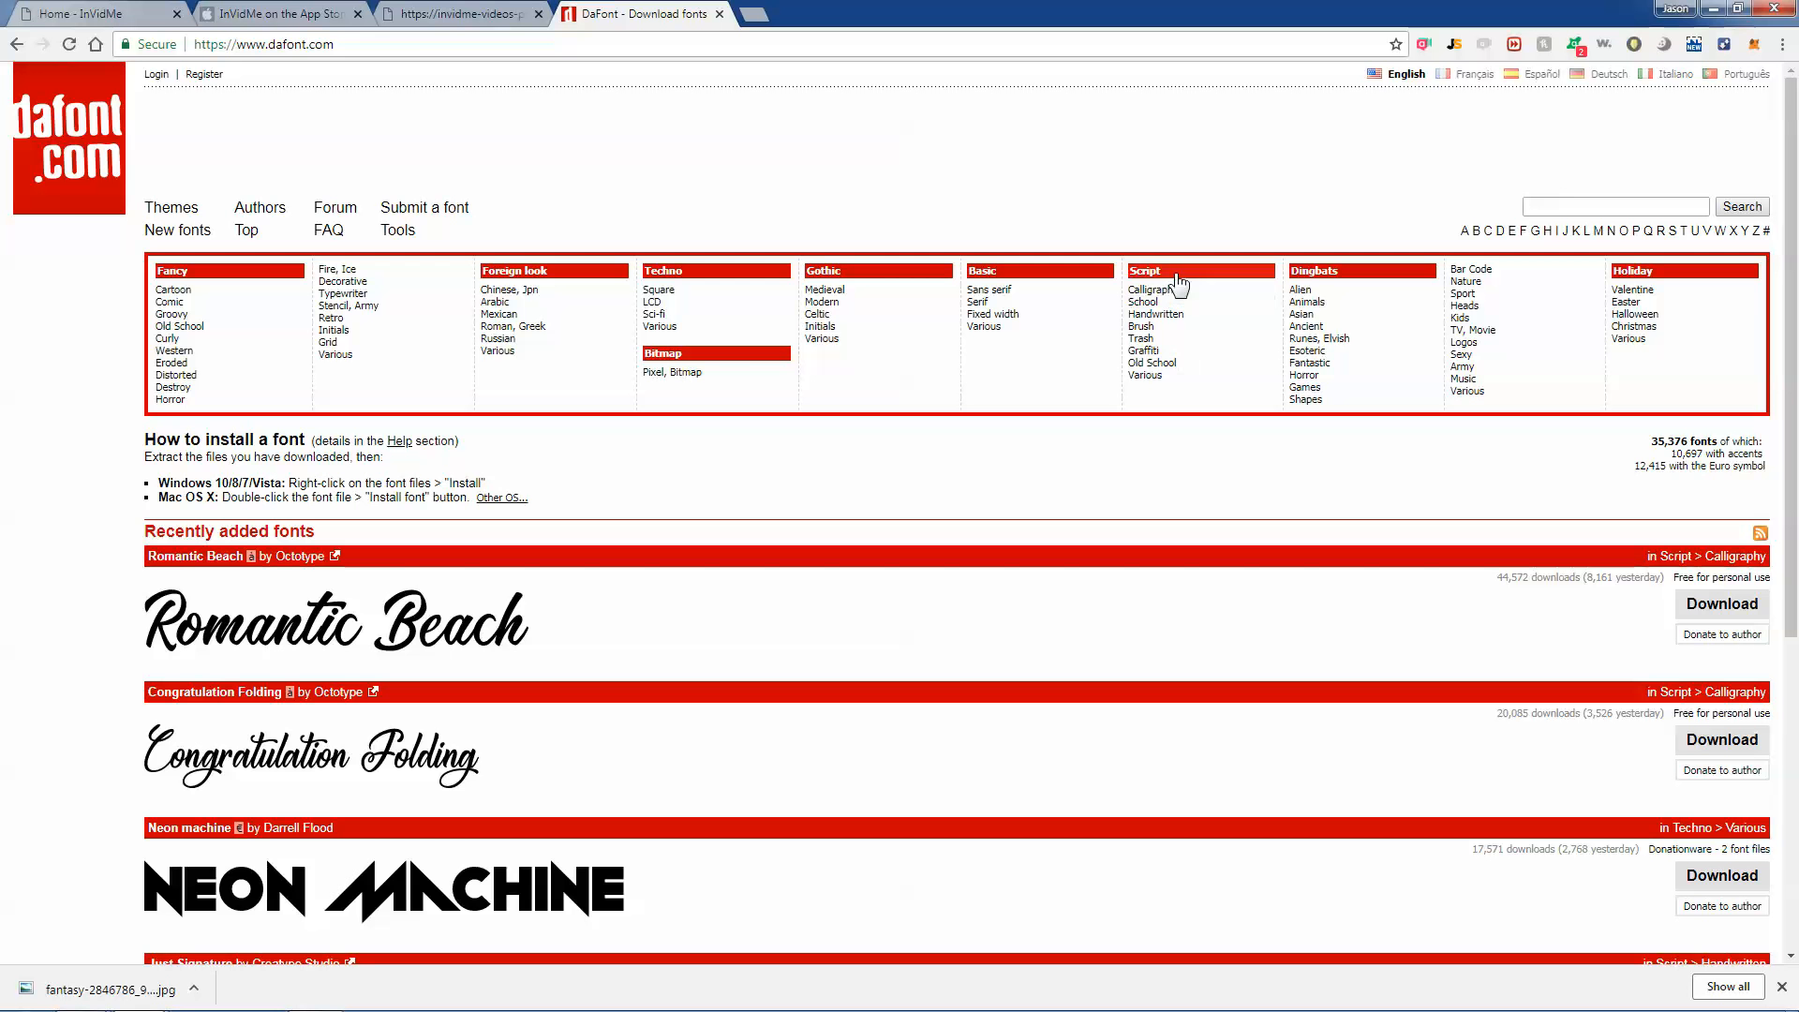
pyautogui.click(1637, 314)
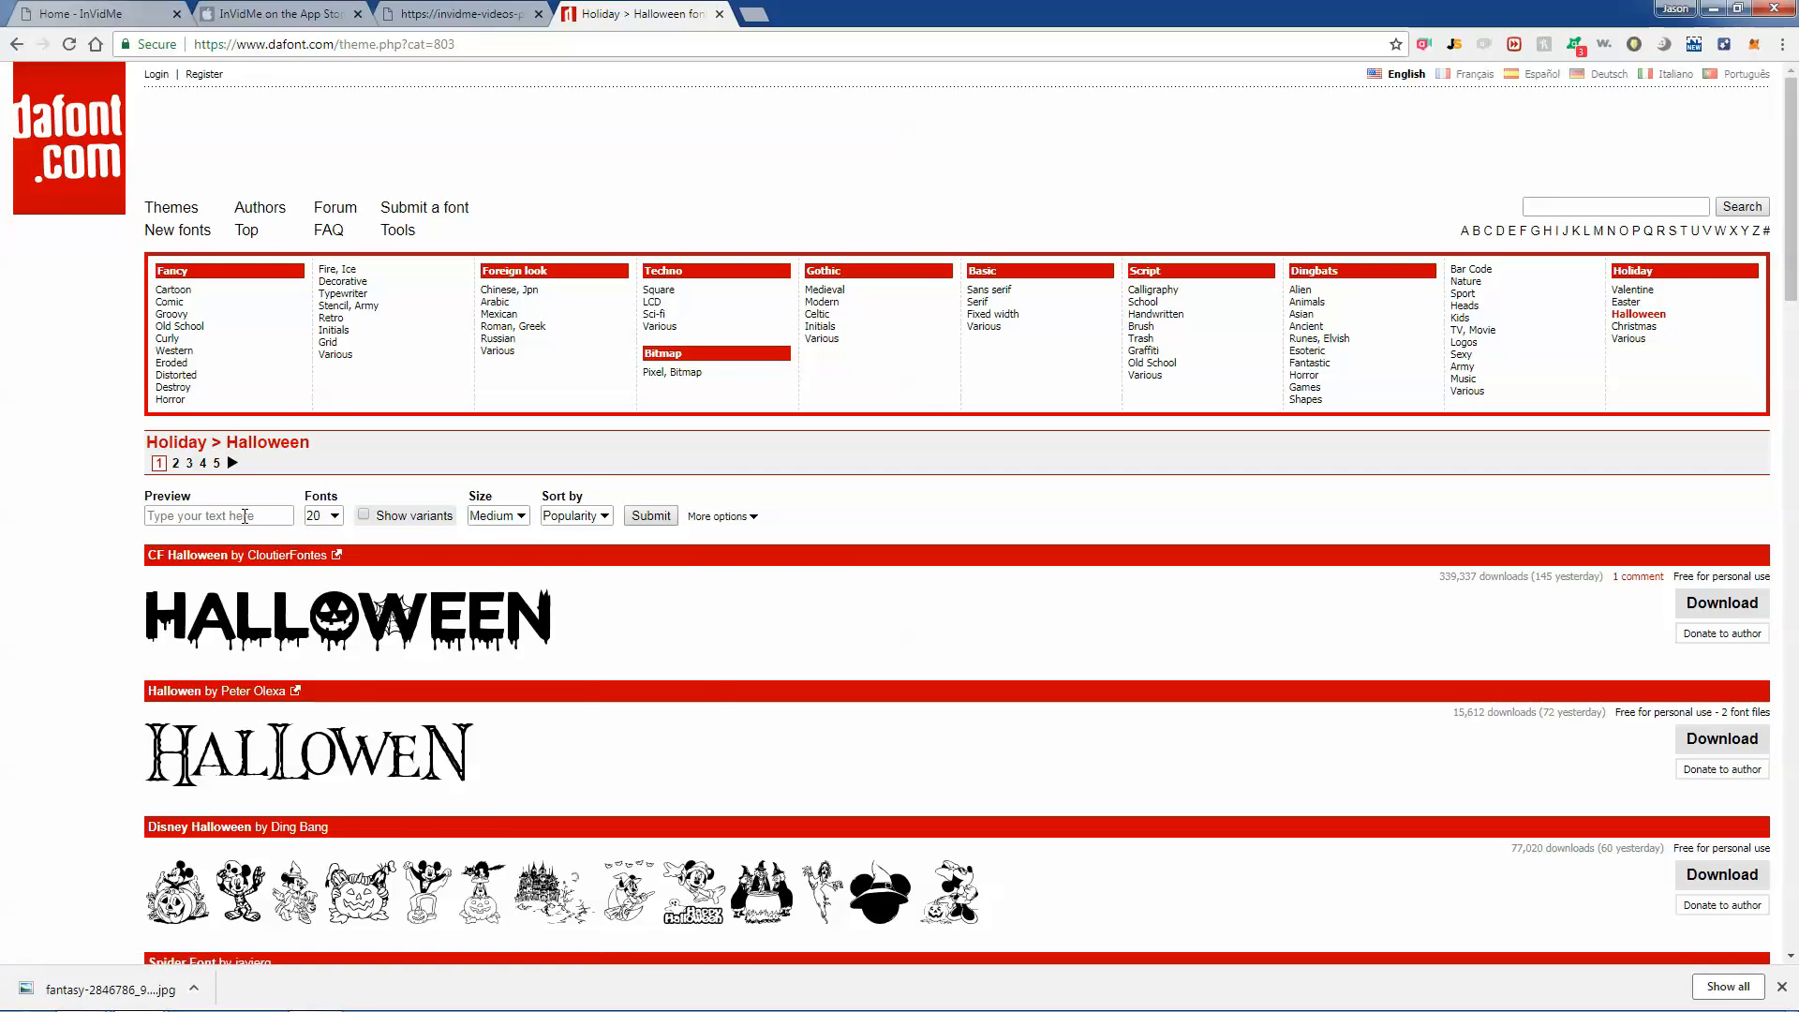
pyautogui.scroll(-10, 243, 548)
pyautogui.scroll(-3, 737, 405)
pyautogui.scroll(-3, 737, 405)
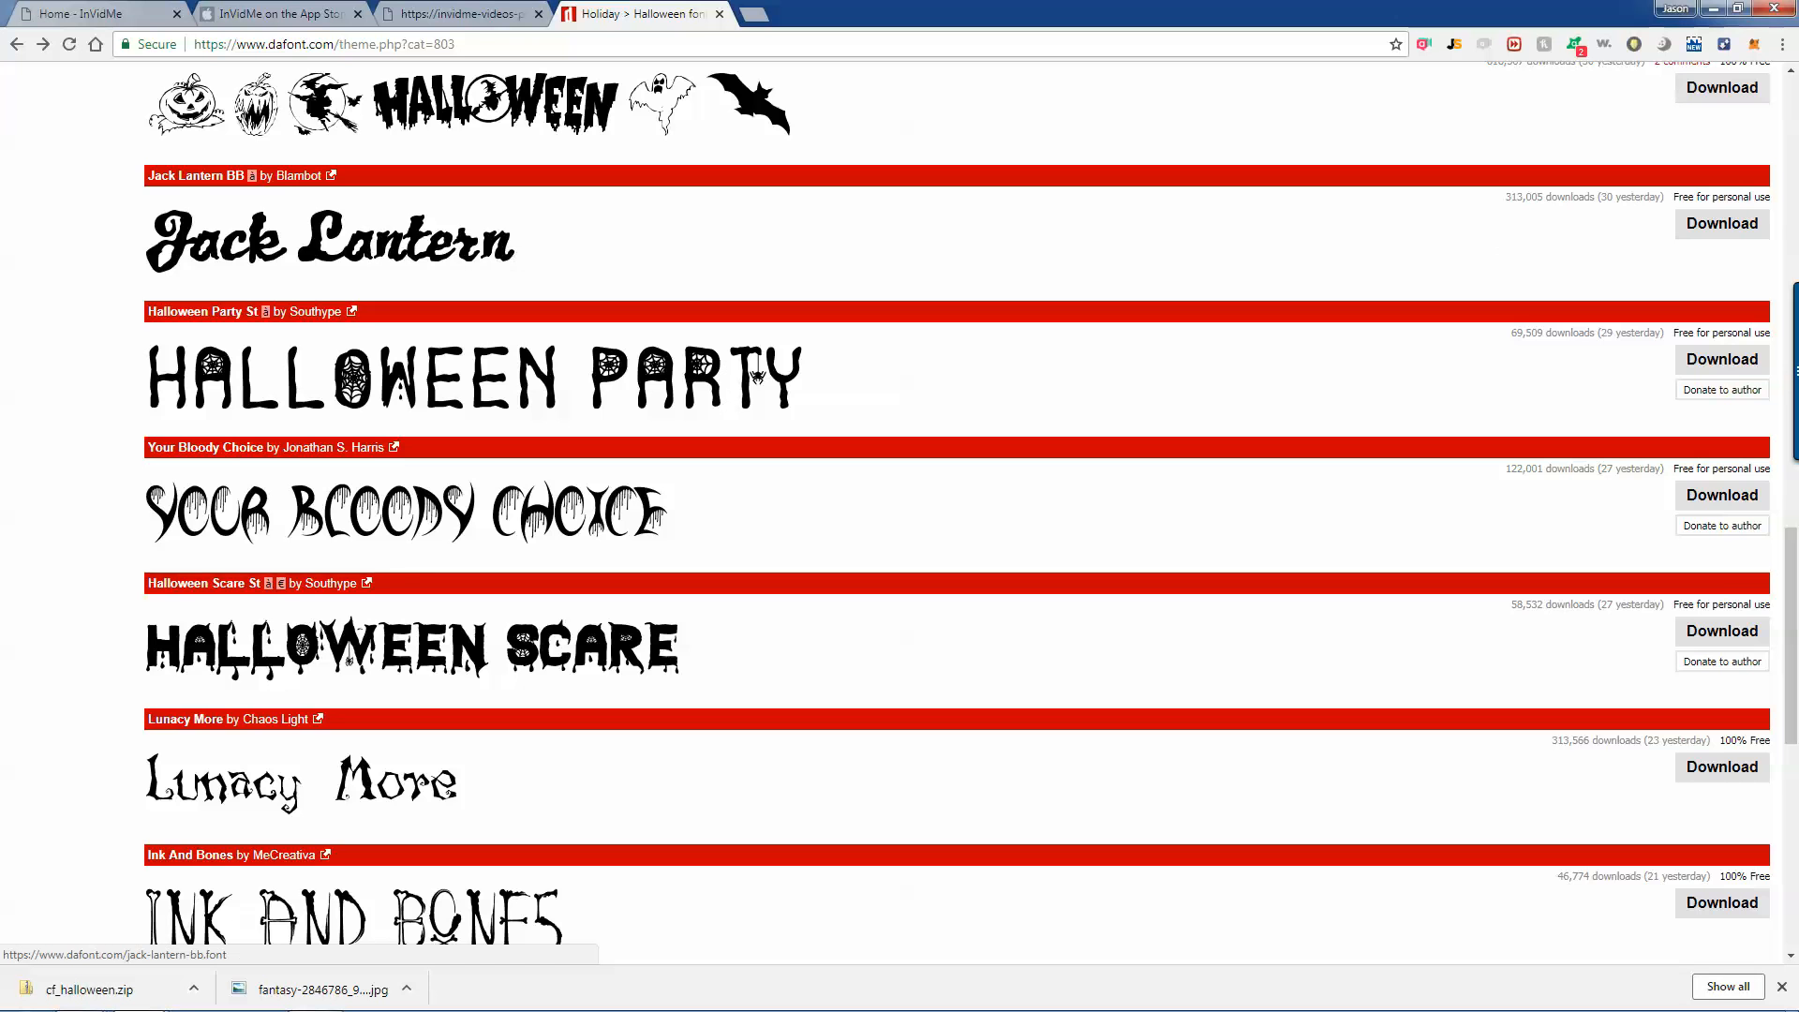
pyautogui.click(435, 251)
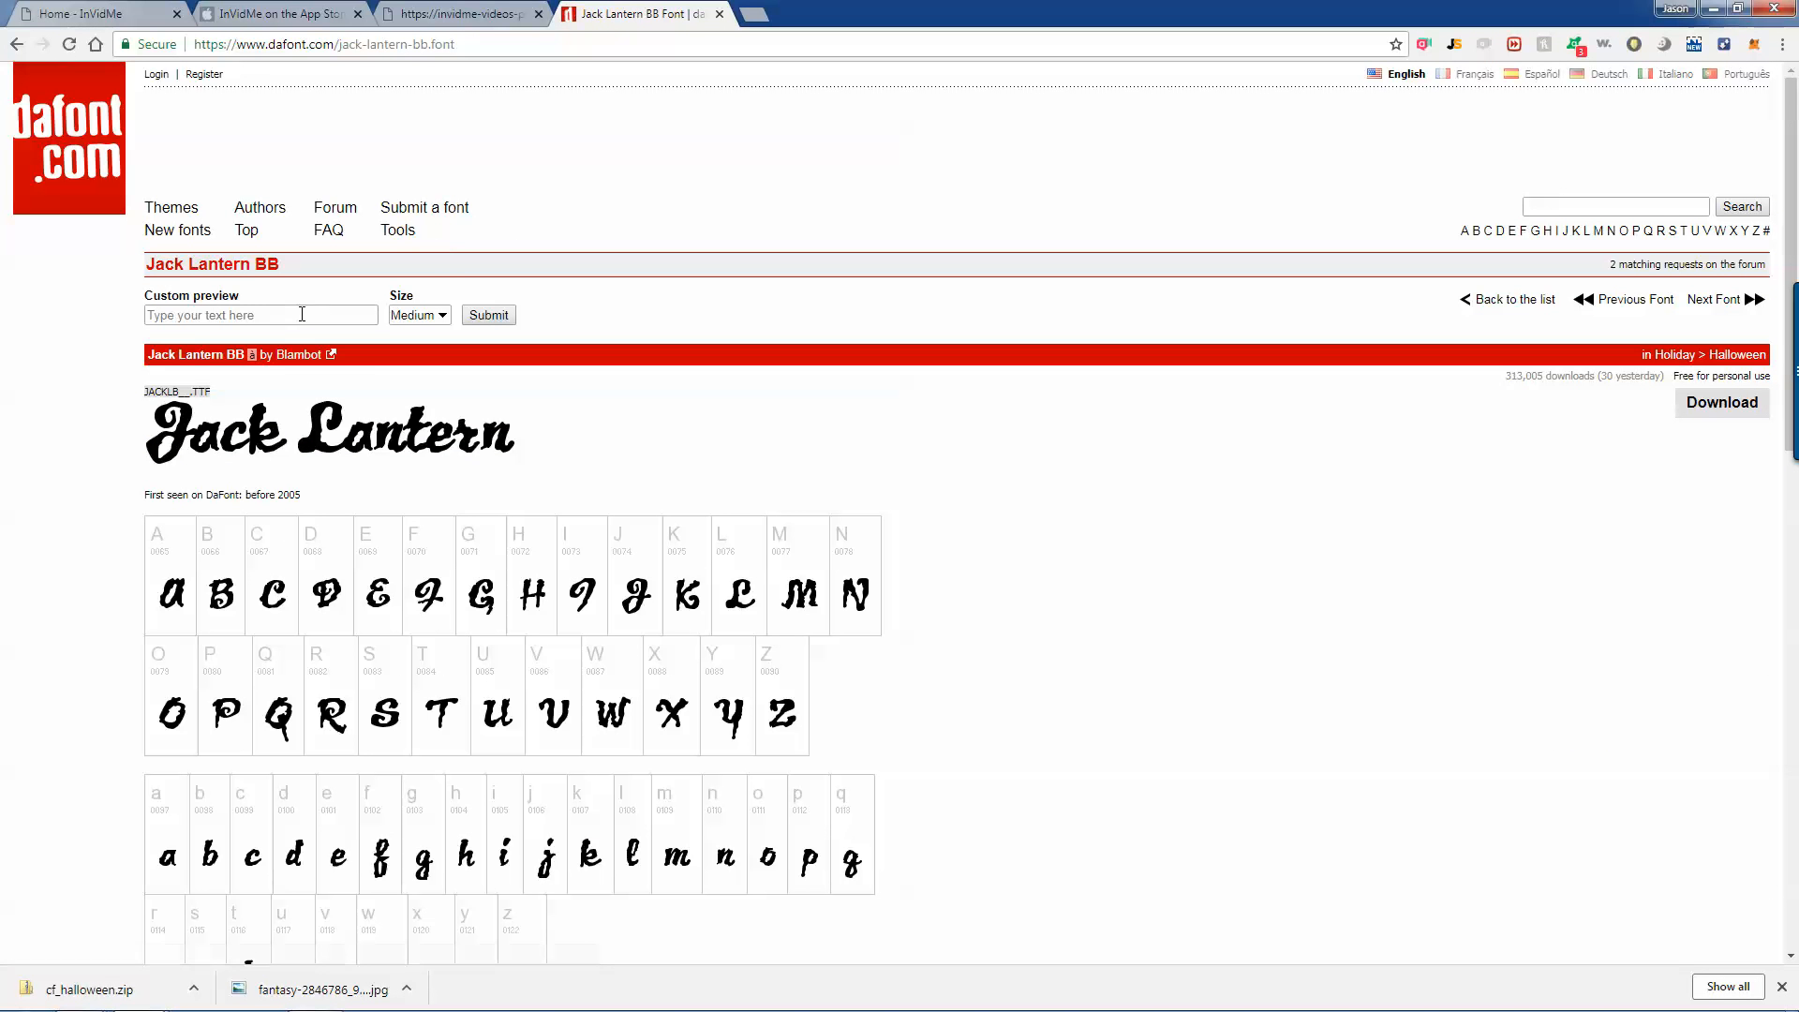
# Preview Jack Lantern BB with the text "What are your top 5 scary movies?" and download the font.
pyautogui.click(308, 319)
pyautogui.write('What are your top 5 scary movies')
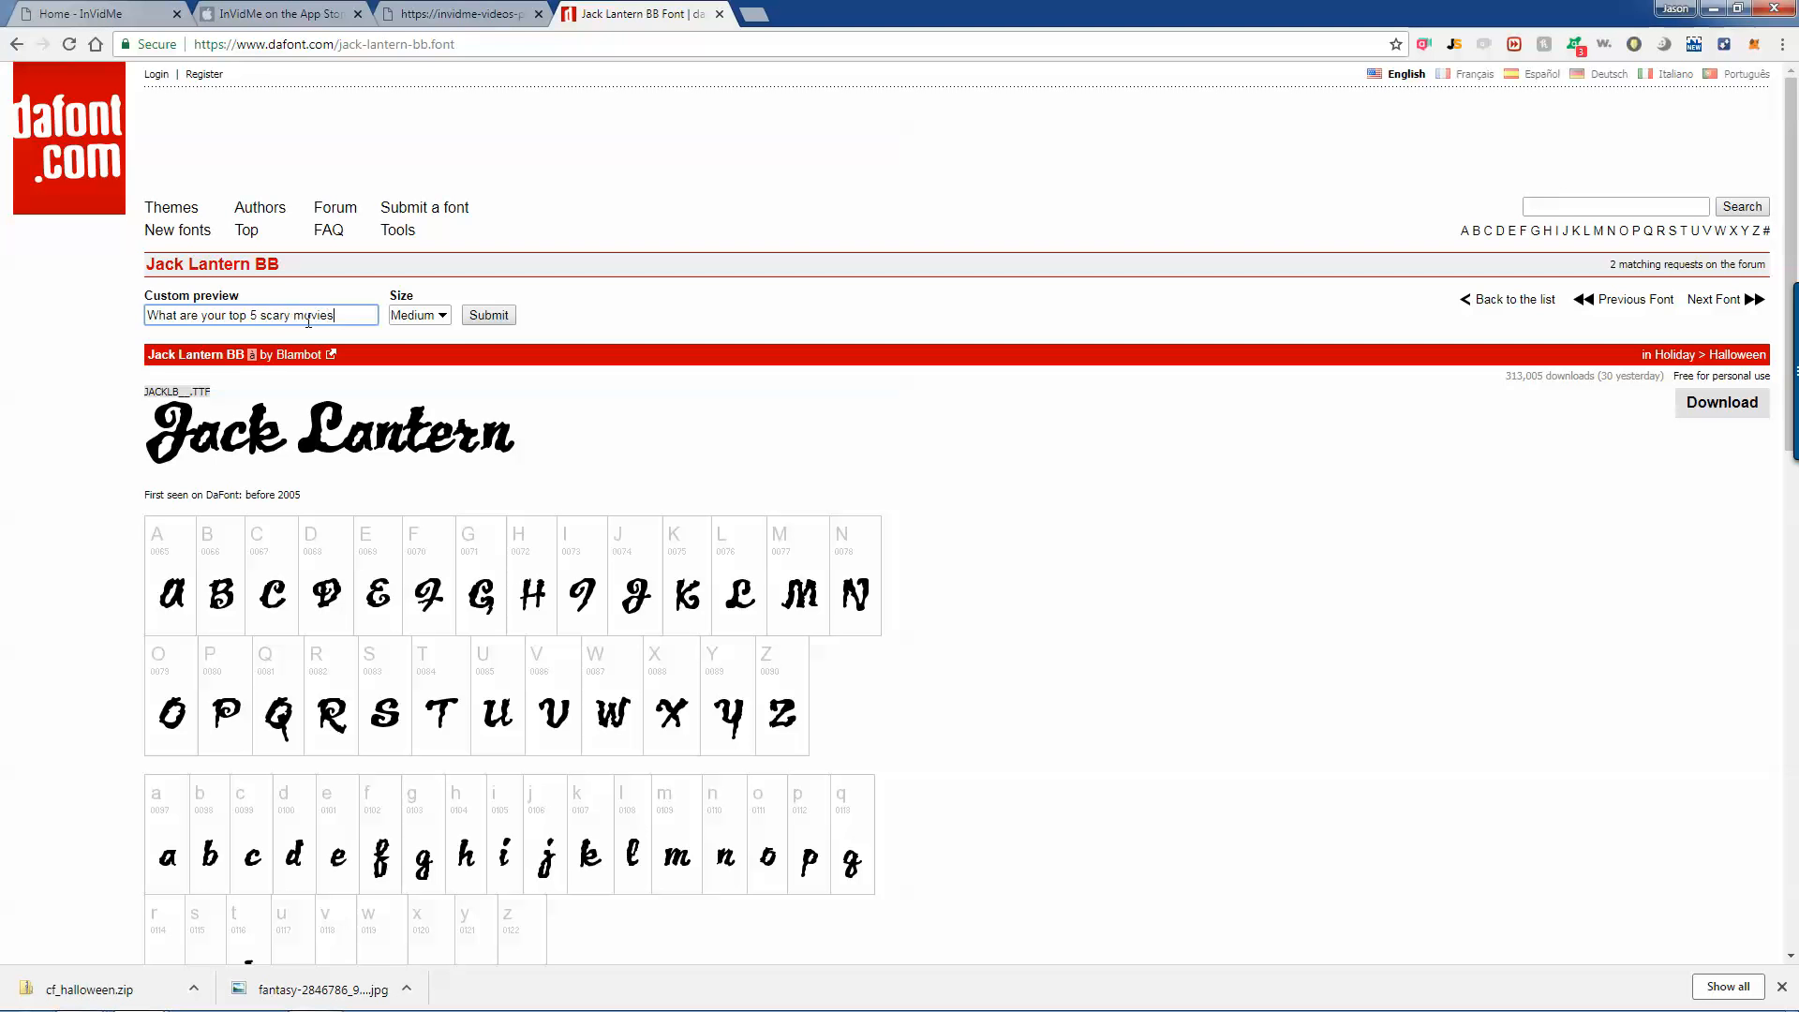
pyautogui.click(481, 313)
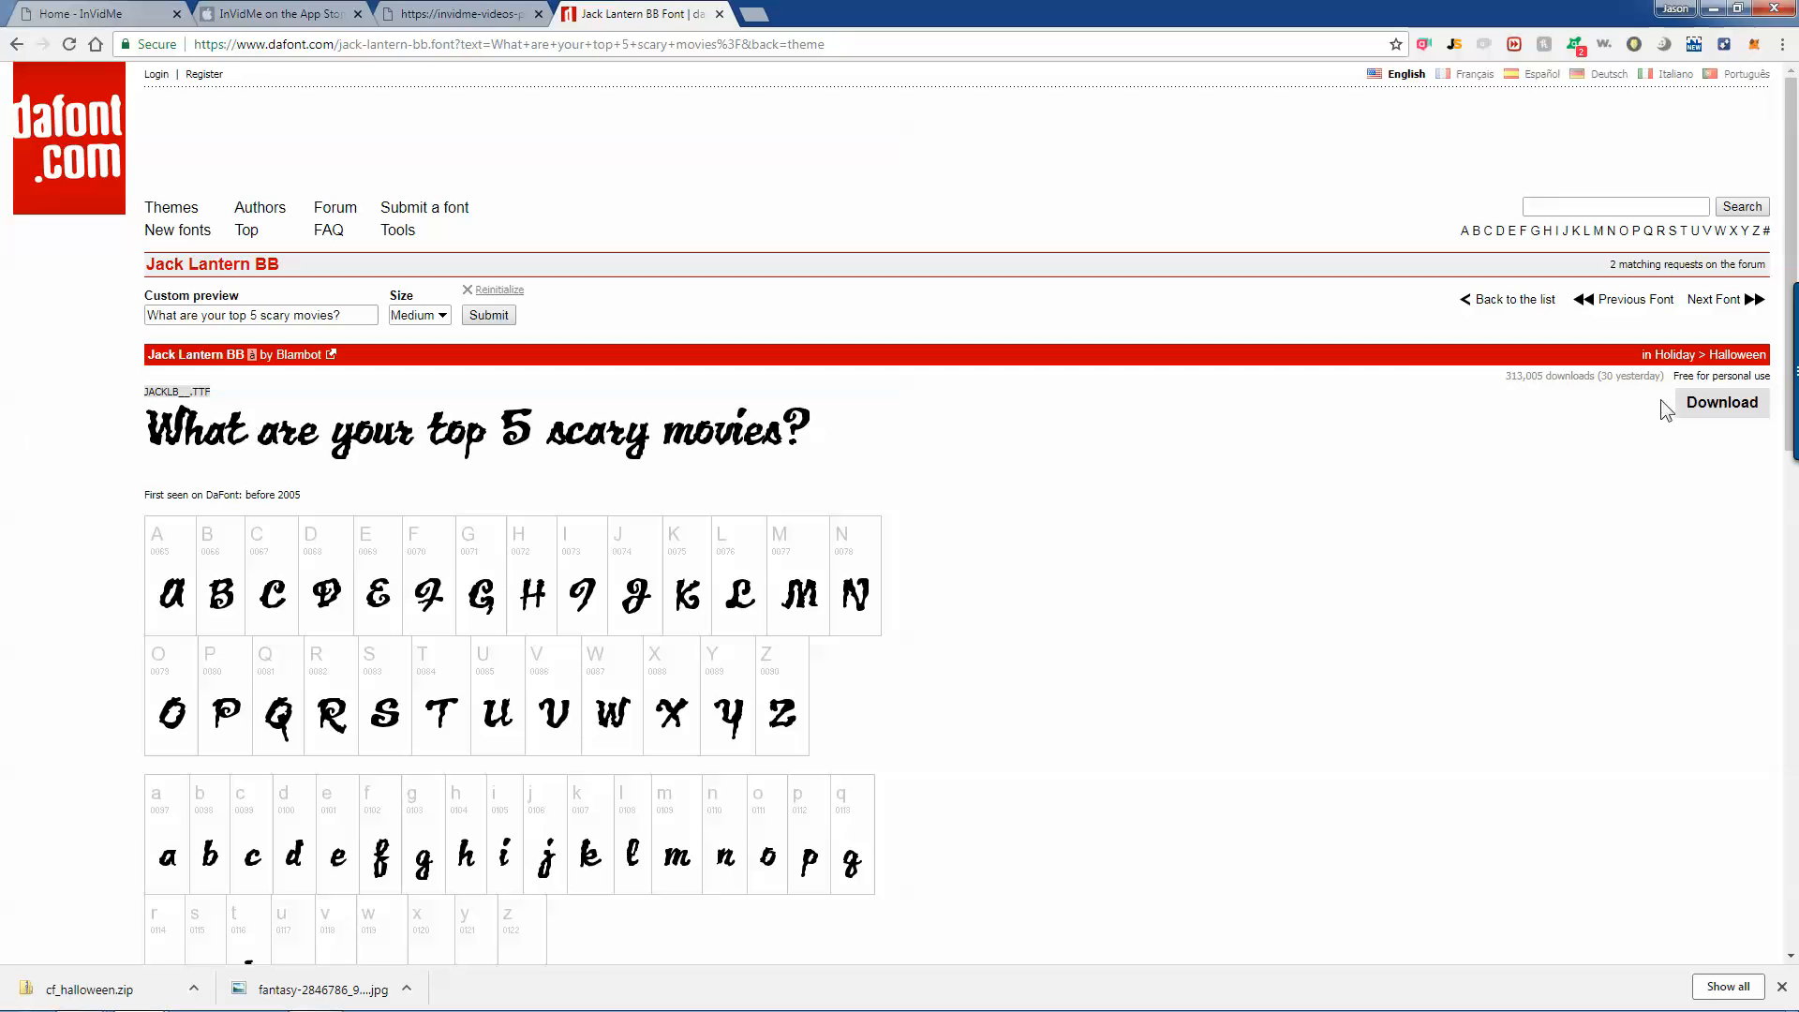
pyautogui.click(1718, 405)
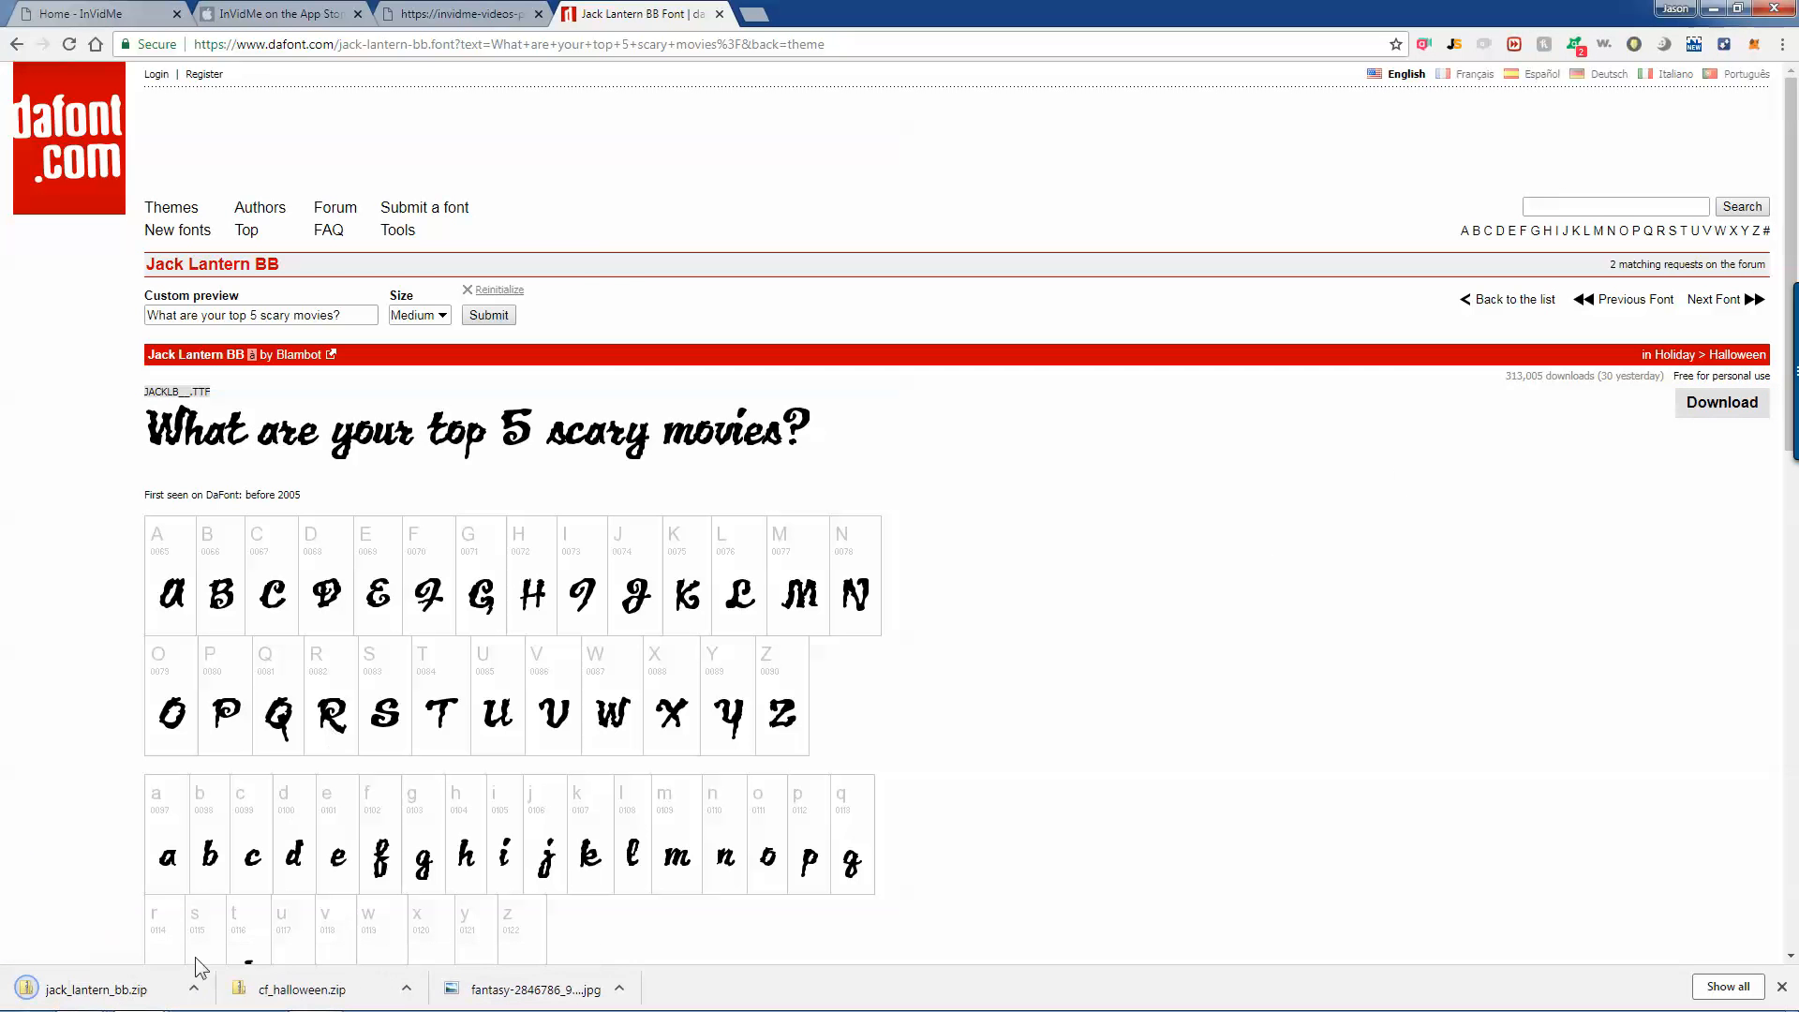
# Extract jack_lantern_bb.zip in the Downloads folder and install the JACKLB__ font file.
pyautogui.click(182, 989)
pyautogui.click(248, 923)
pyautogui.rightClick(1218, 376)
pyautogui.click(1297, 458)
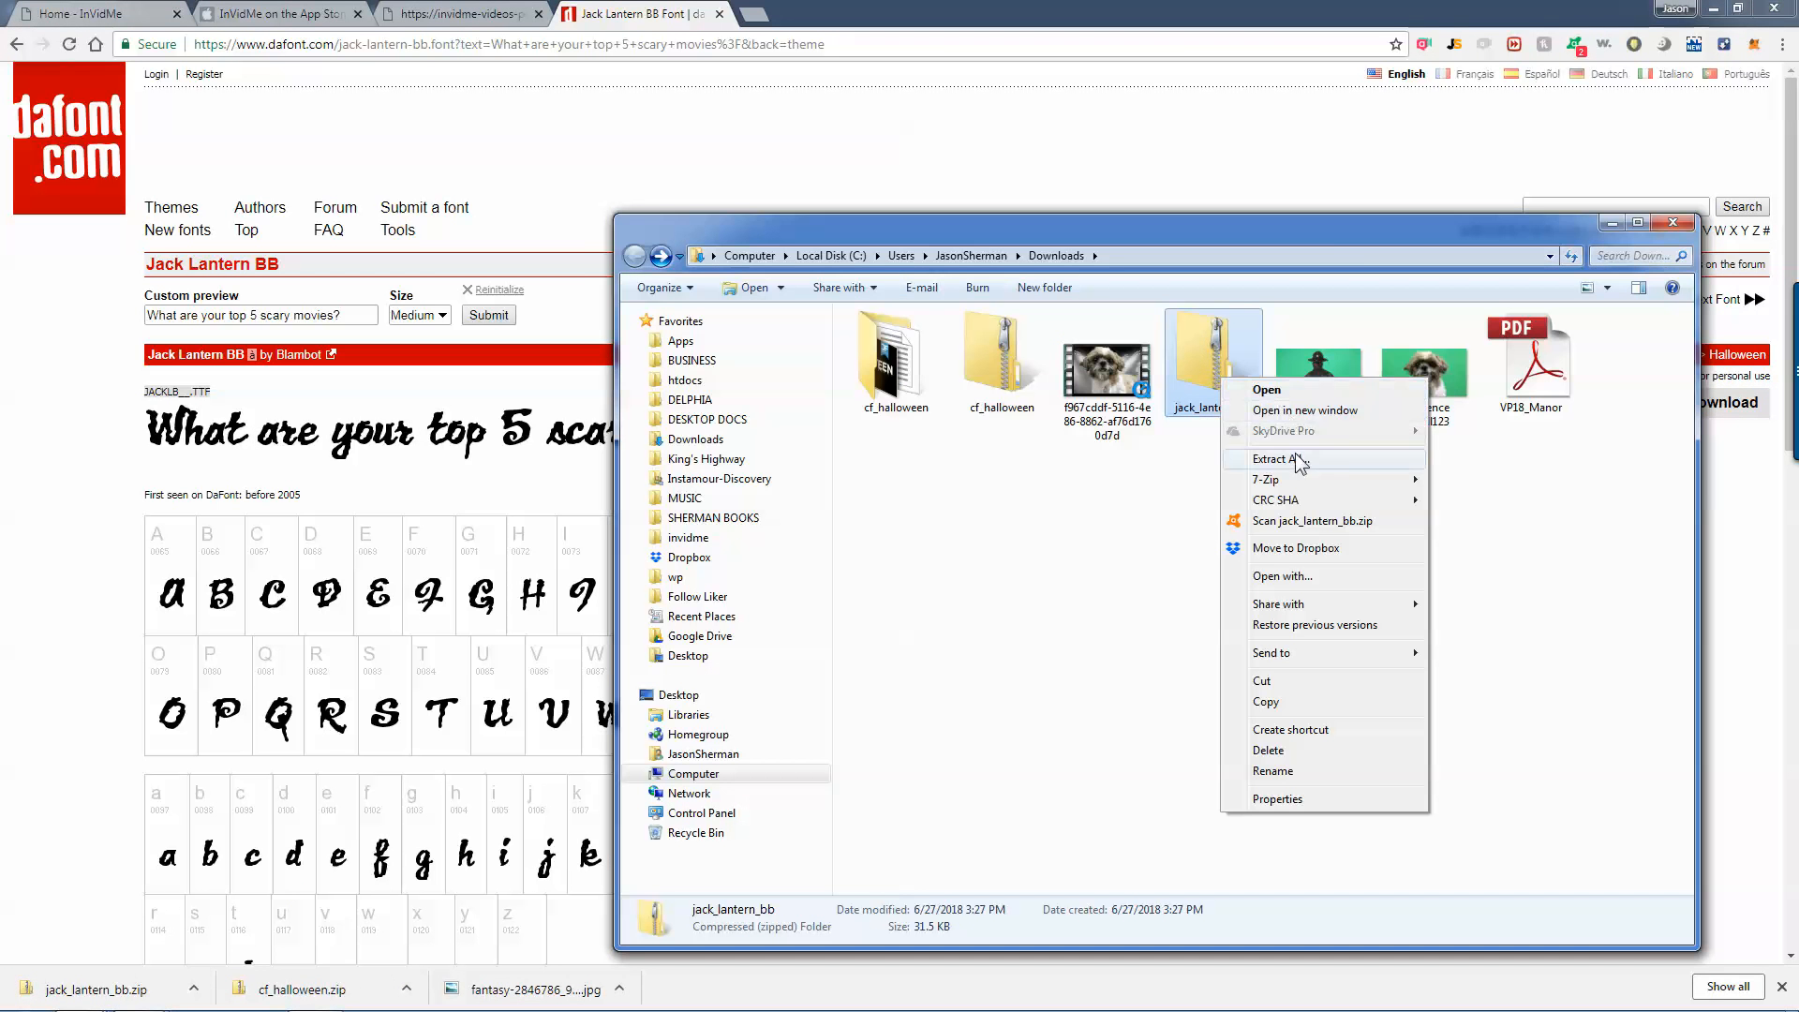
pyautogui.click(1297, 458)
pyautogui.press('Return')
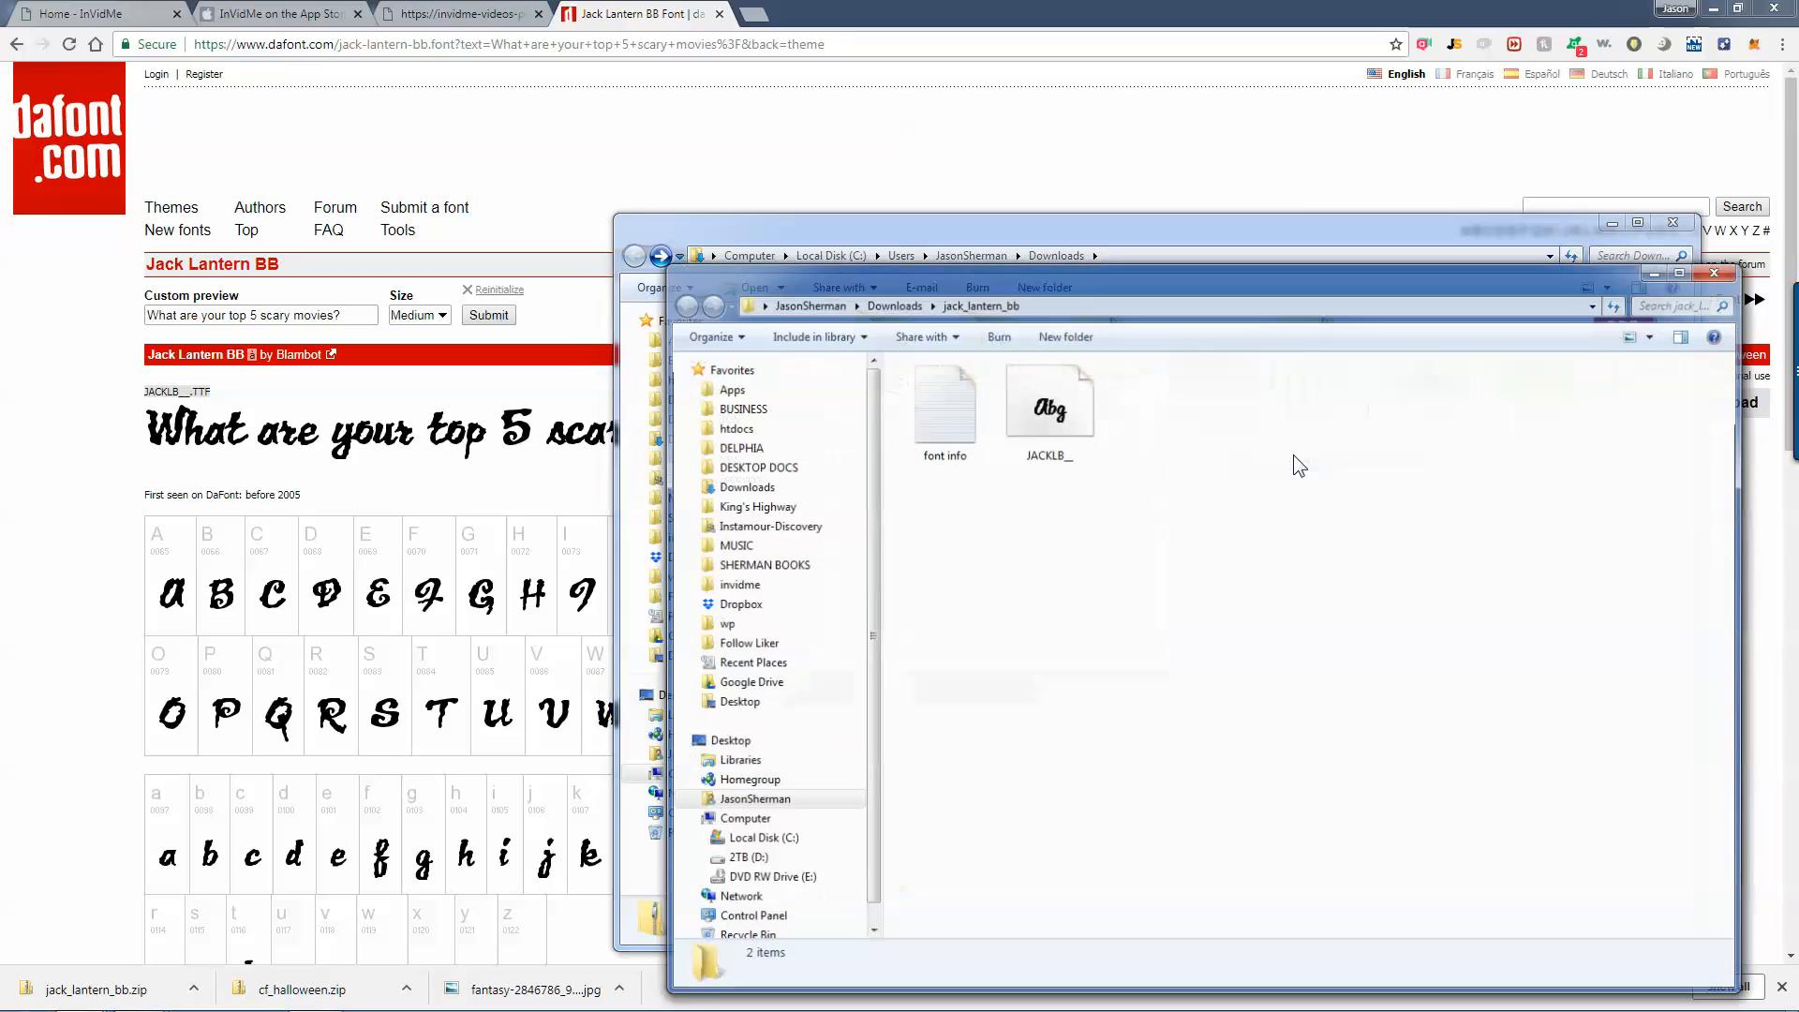
pyautogui.rightClick(1058, 404)
pyautogui.click(1123, 477)
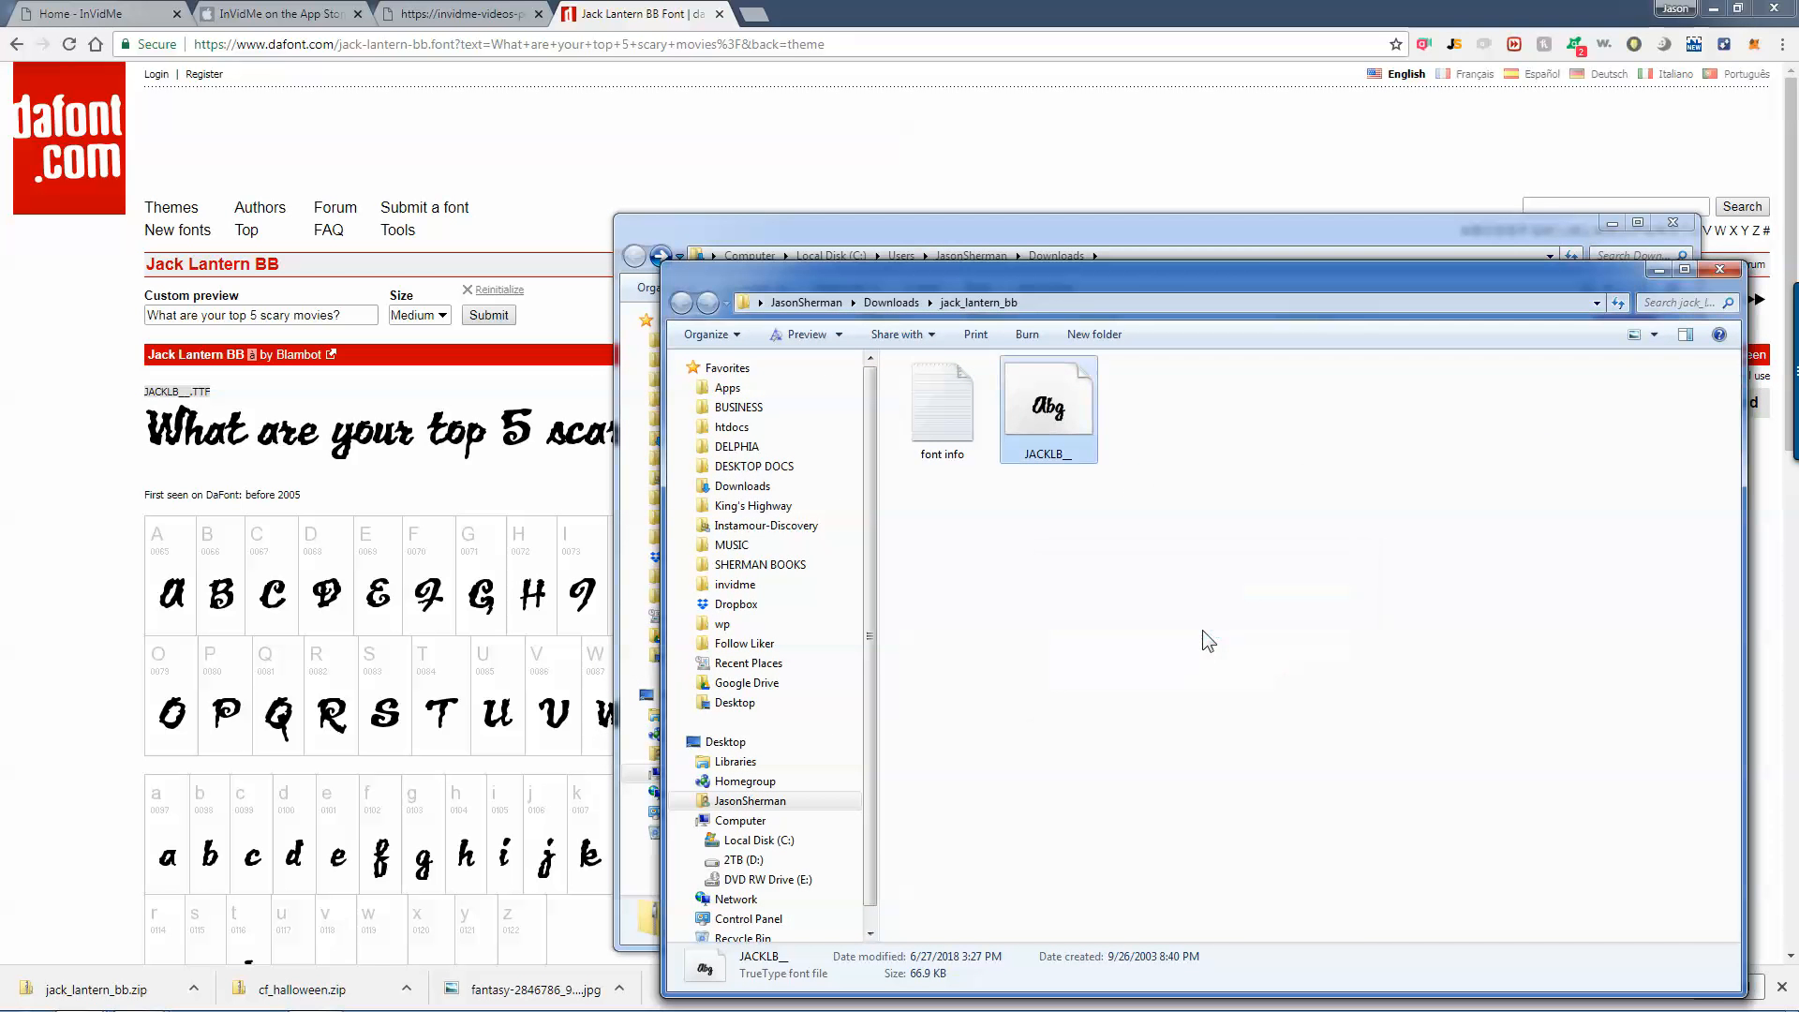
# Switch to Photoshop and add the yellow 37 pt JackLantern BB text "What are your top 5 Scary Movies?" near the canvas's upper edge.
pyautogui.moveTo(534, 1000)
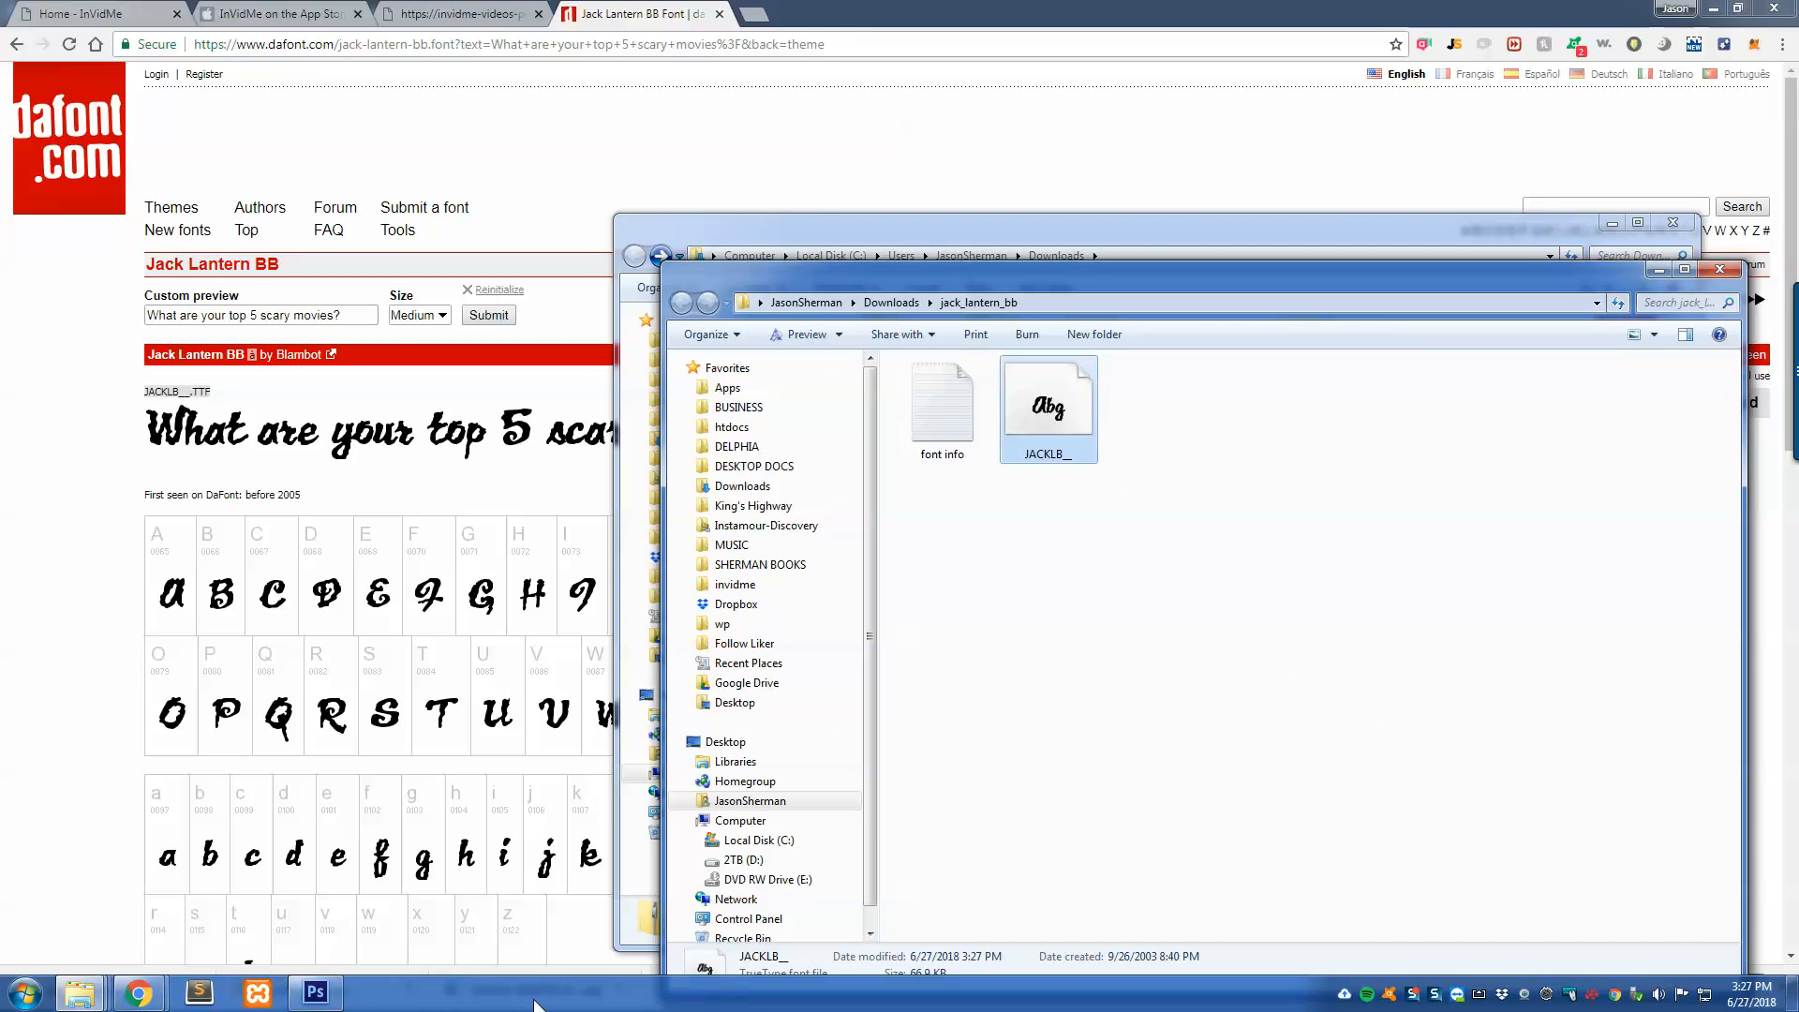
pyautogui.click(315, 992)
pyautogui.click(778, 255)
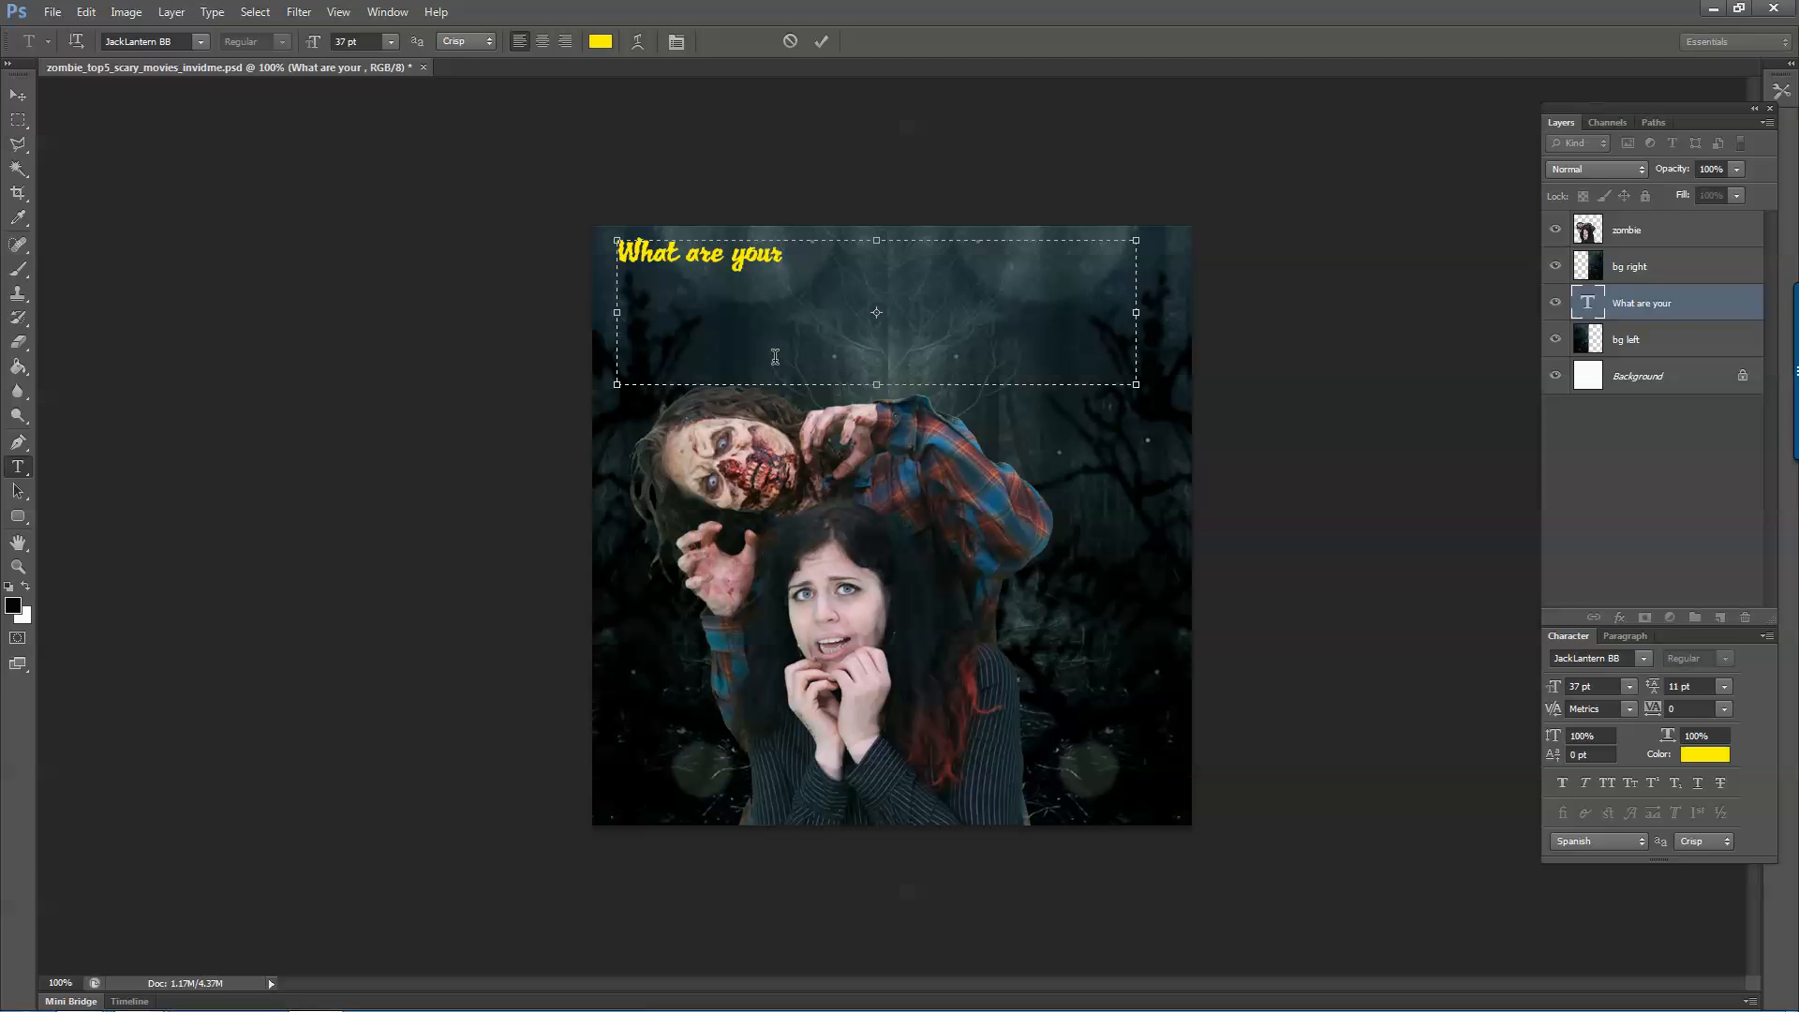
pyautogui.write('top 5 S')
pyautogui.click(18, 95)
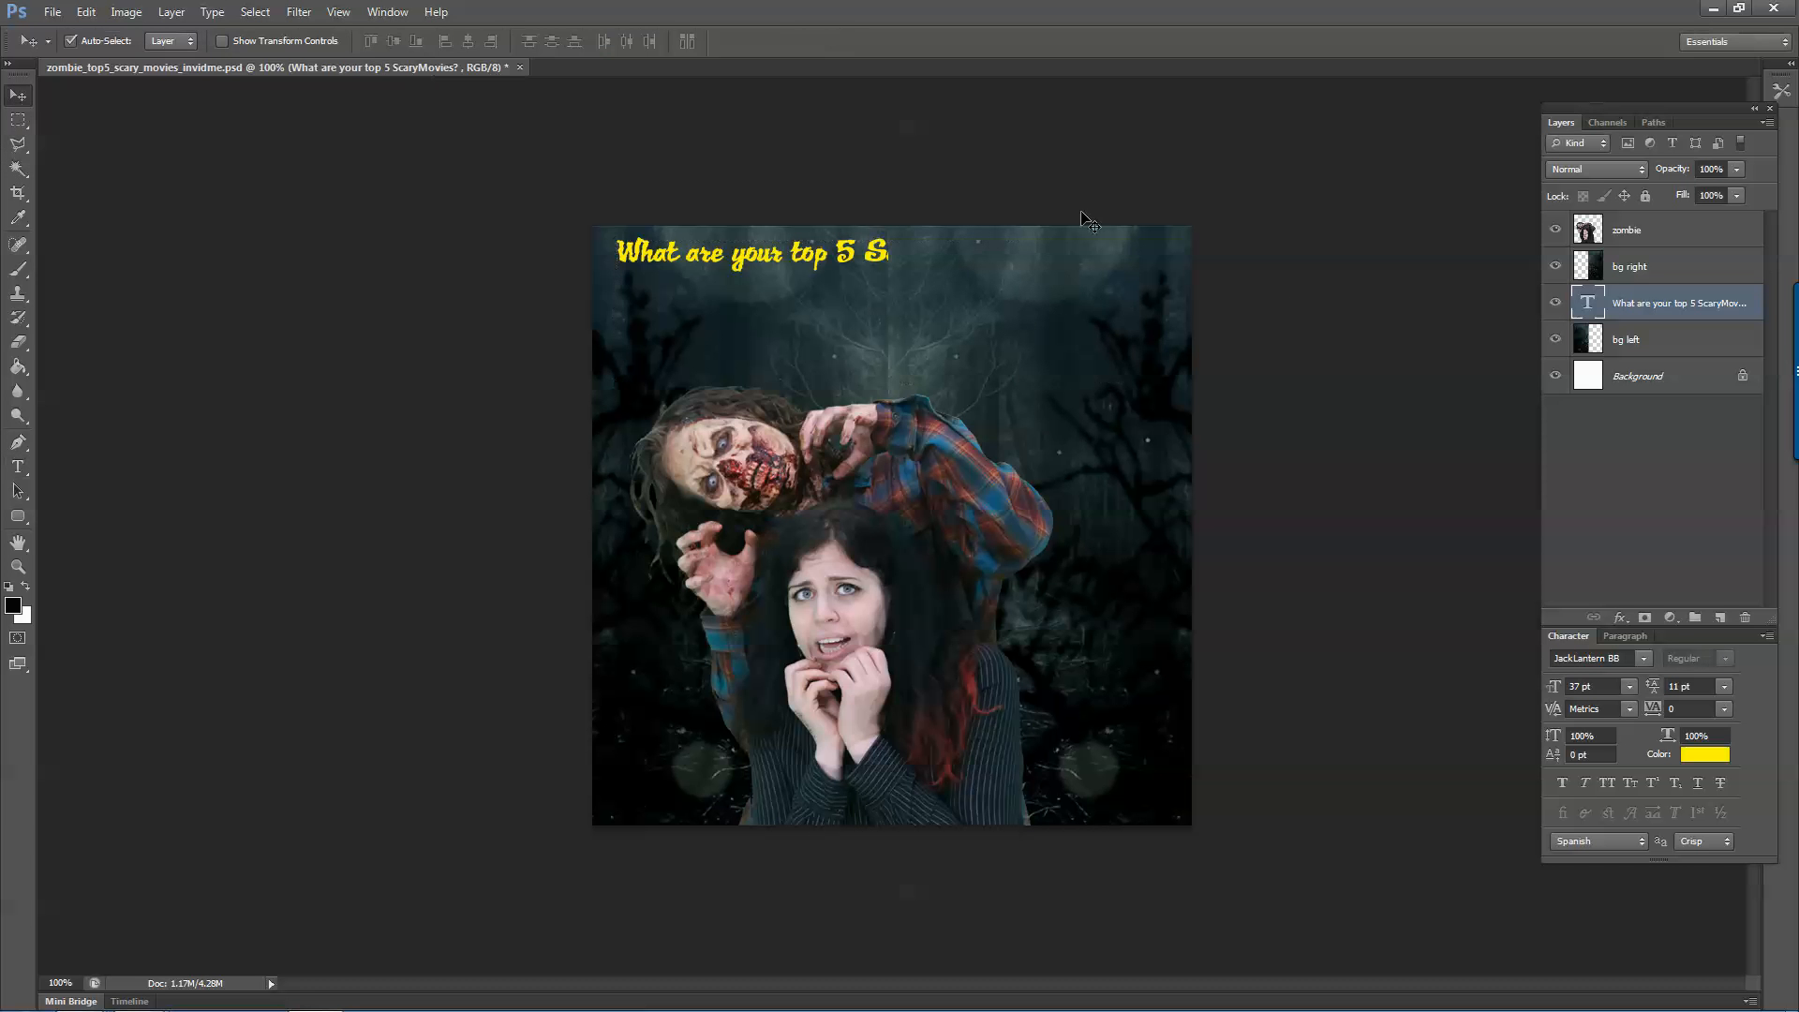
# Move the text layer above bg right in the stack and centre the title above the actors.
pyautogui.moveTo(1663, 309); pyautogui.dragTo(1668, 264)
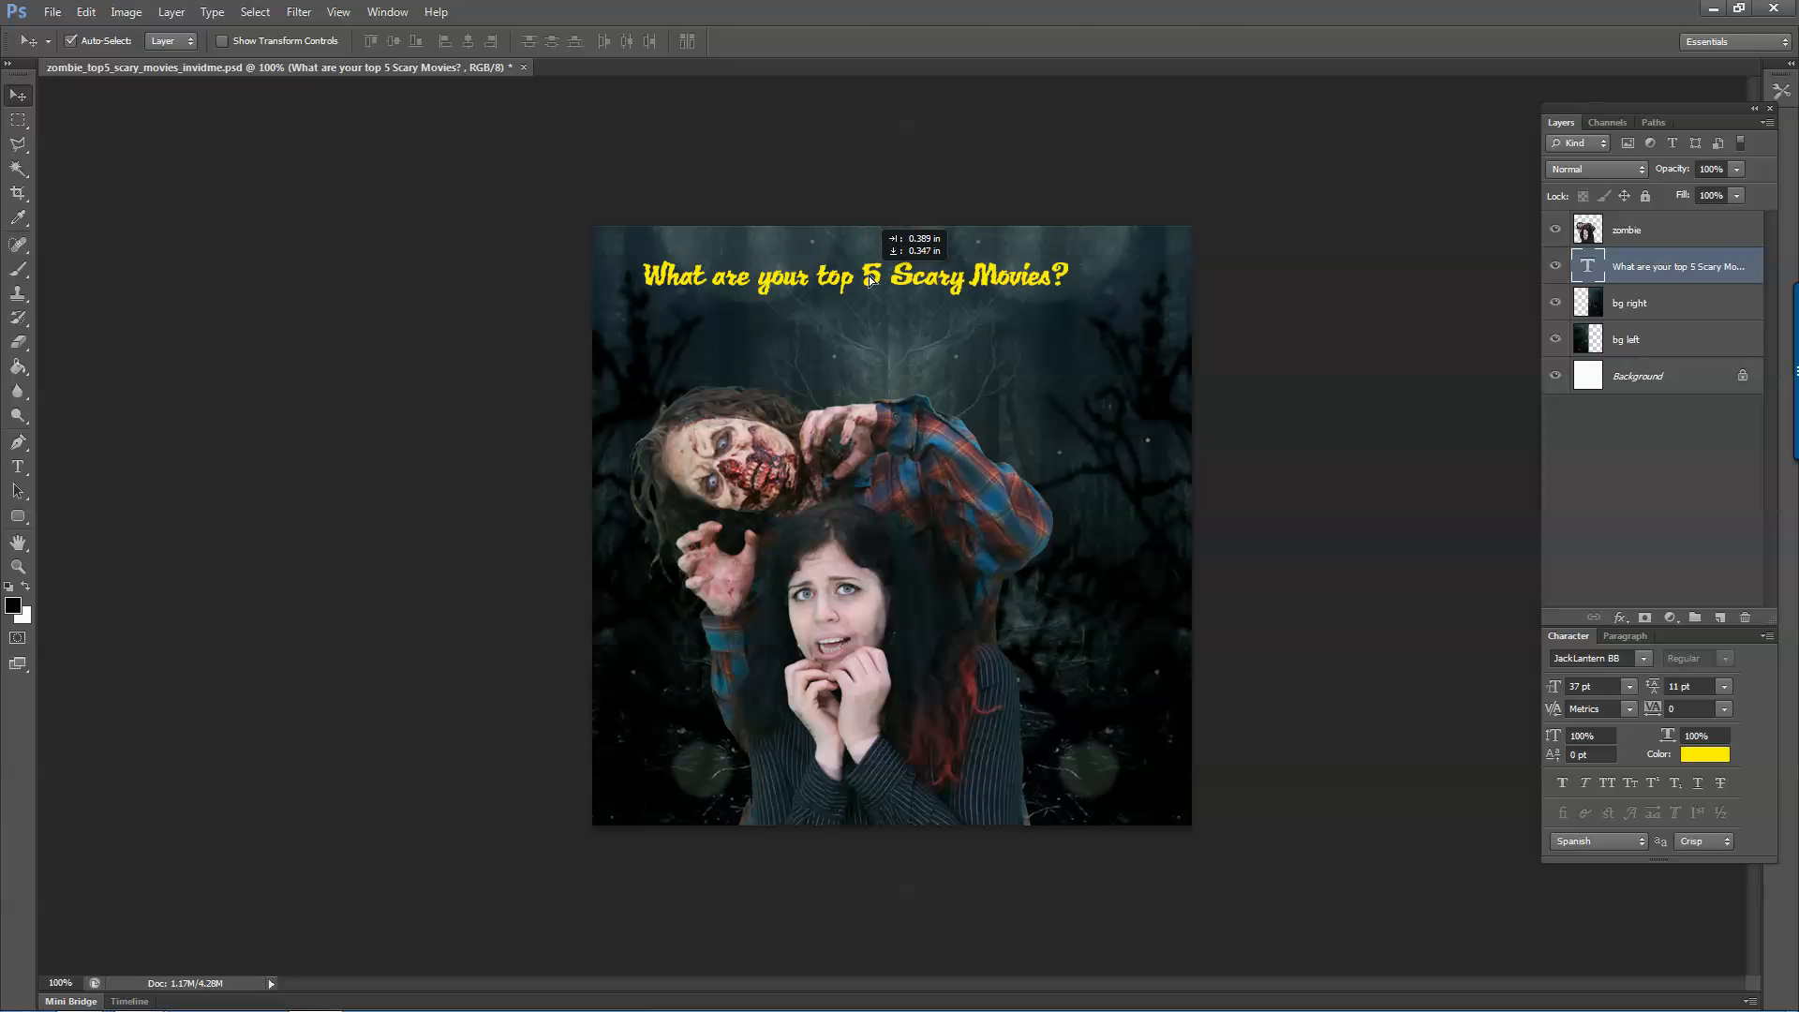
pyautogui.moveTo(876, 272); pyautogui.dragTo(895, 274)
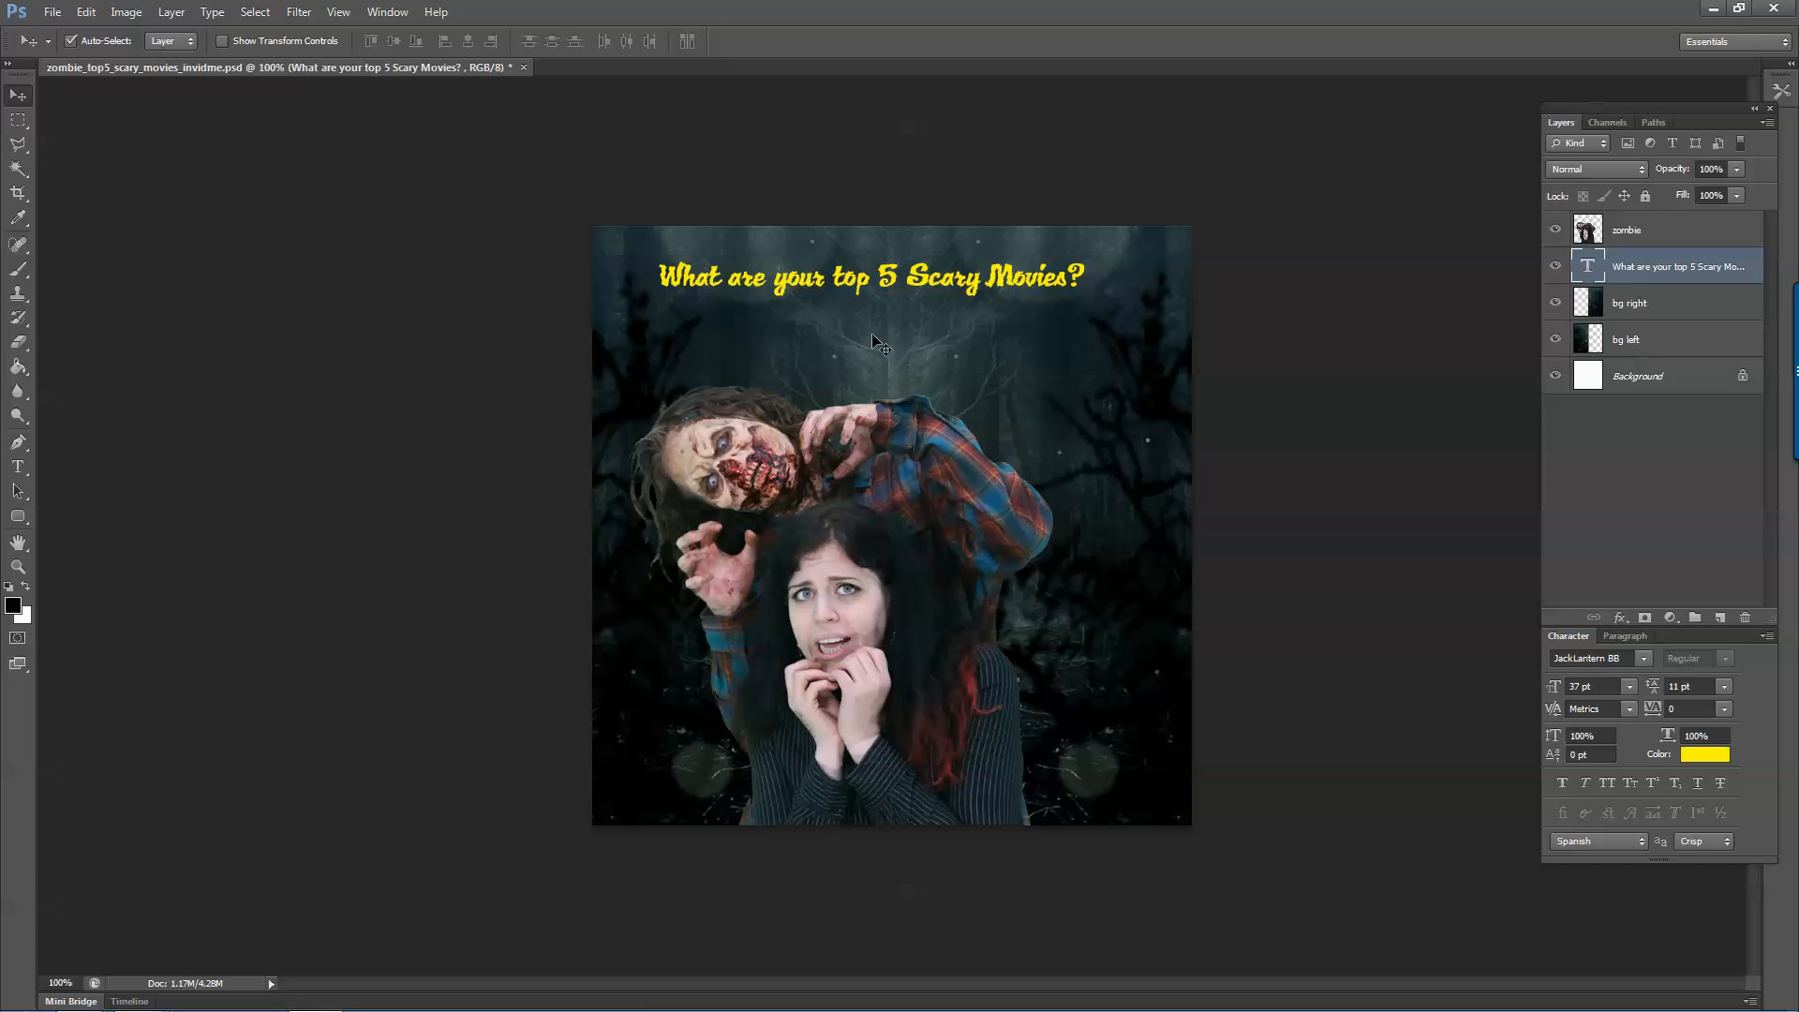
# Copy "Scary Movies?" from the title text and delete it there, leaving "What are your top 5".
pyautogui.press('t')
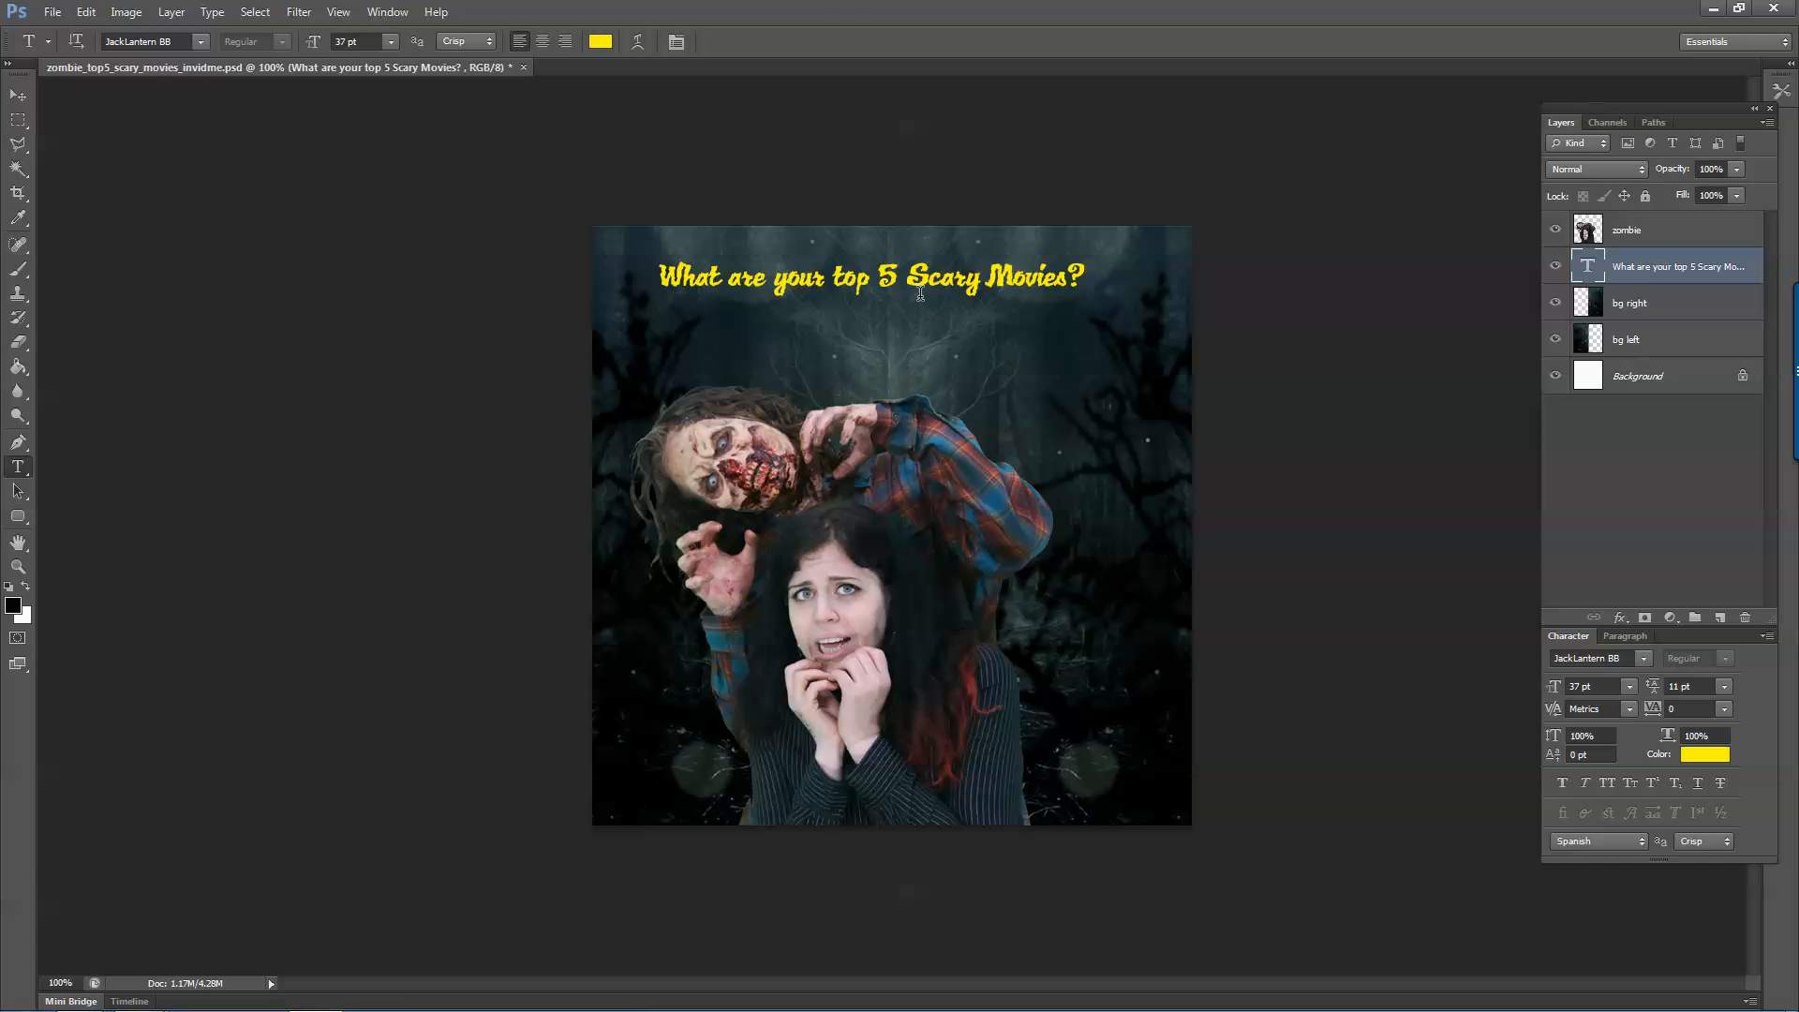
pyautogui.moveTo(907, 277); pyautogui.dragTo(1141, 279)
pyautogui.hotkey('ctrl', 'c')
pyautogui.press('BackSpace')
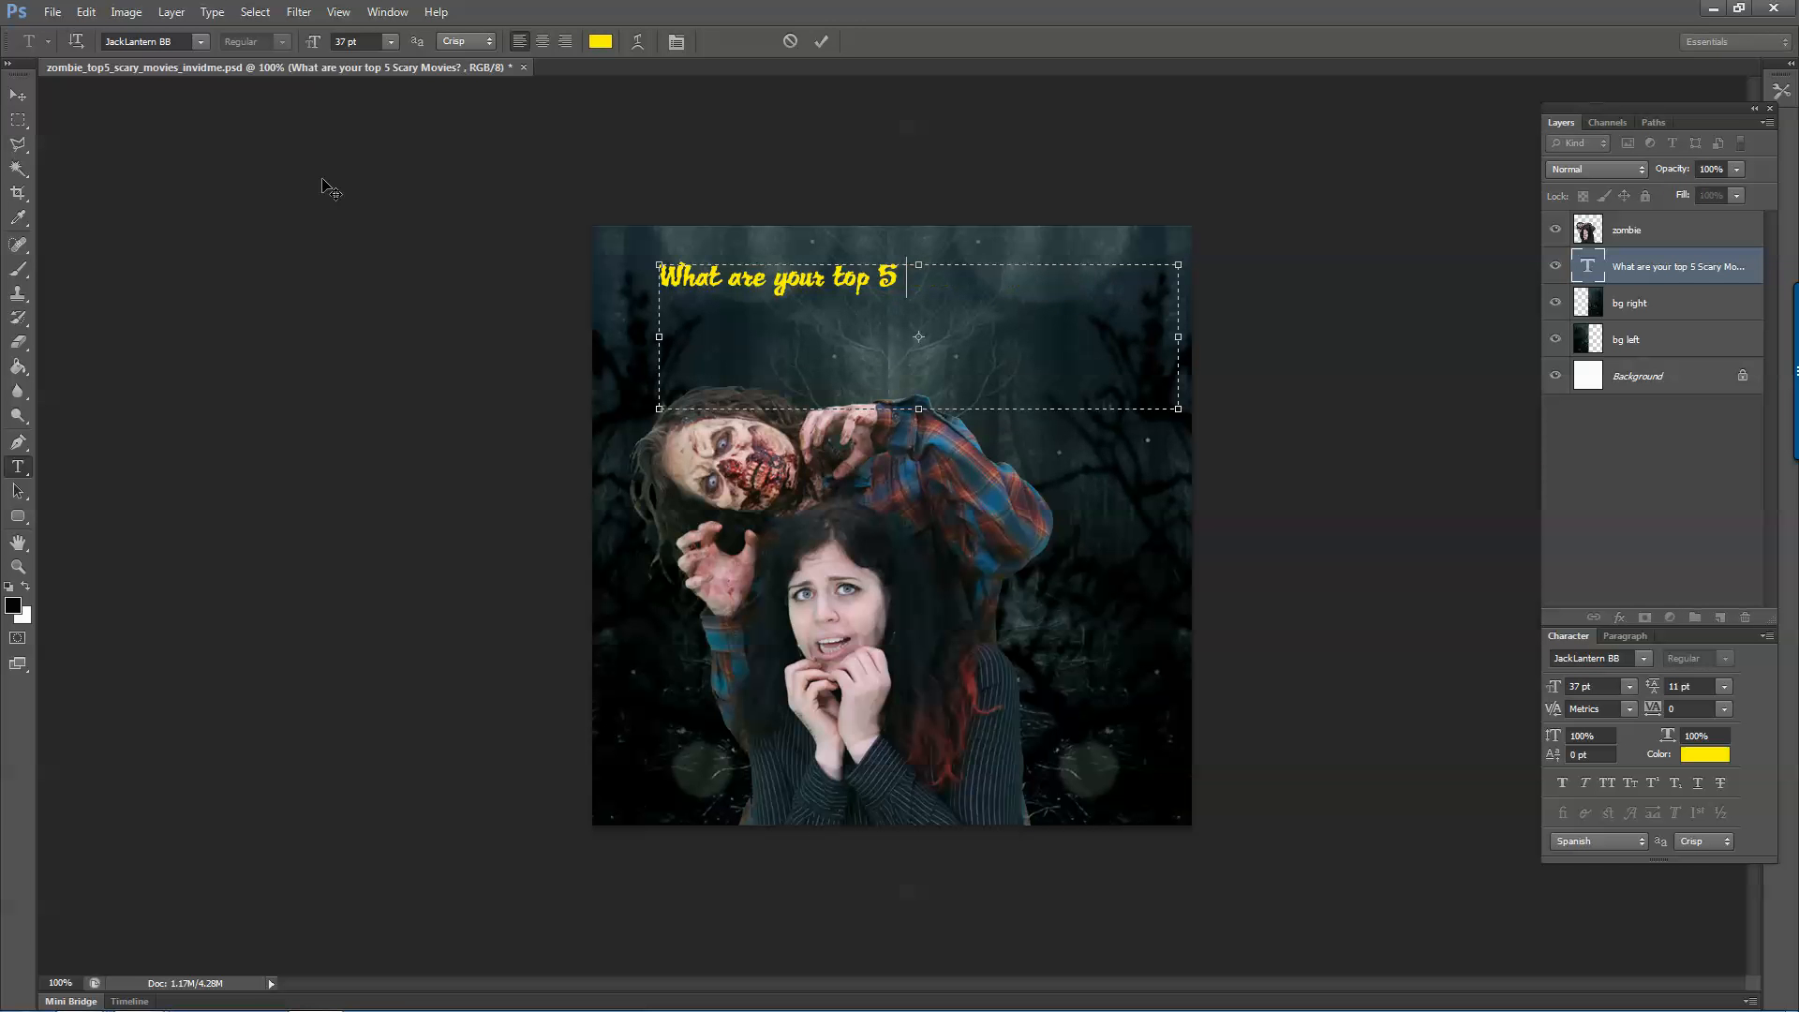
pyautogui.click(7, 97)
# Paste "Scary Movies?" as a separate text layer below the first title line.
pyautogui.press('t')
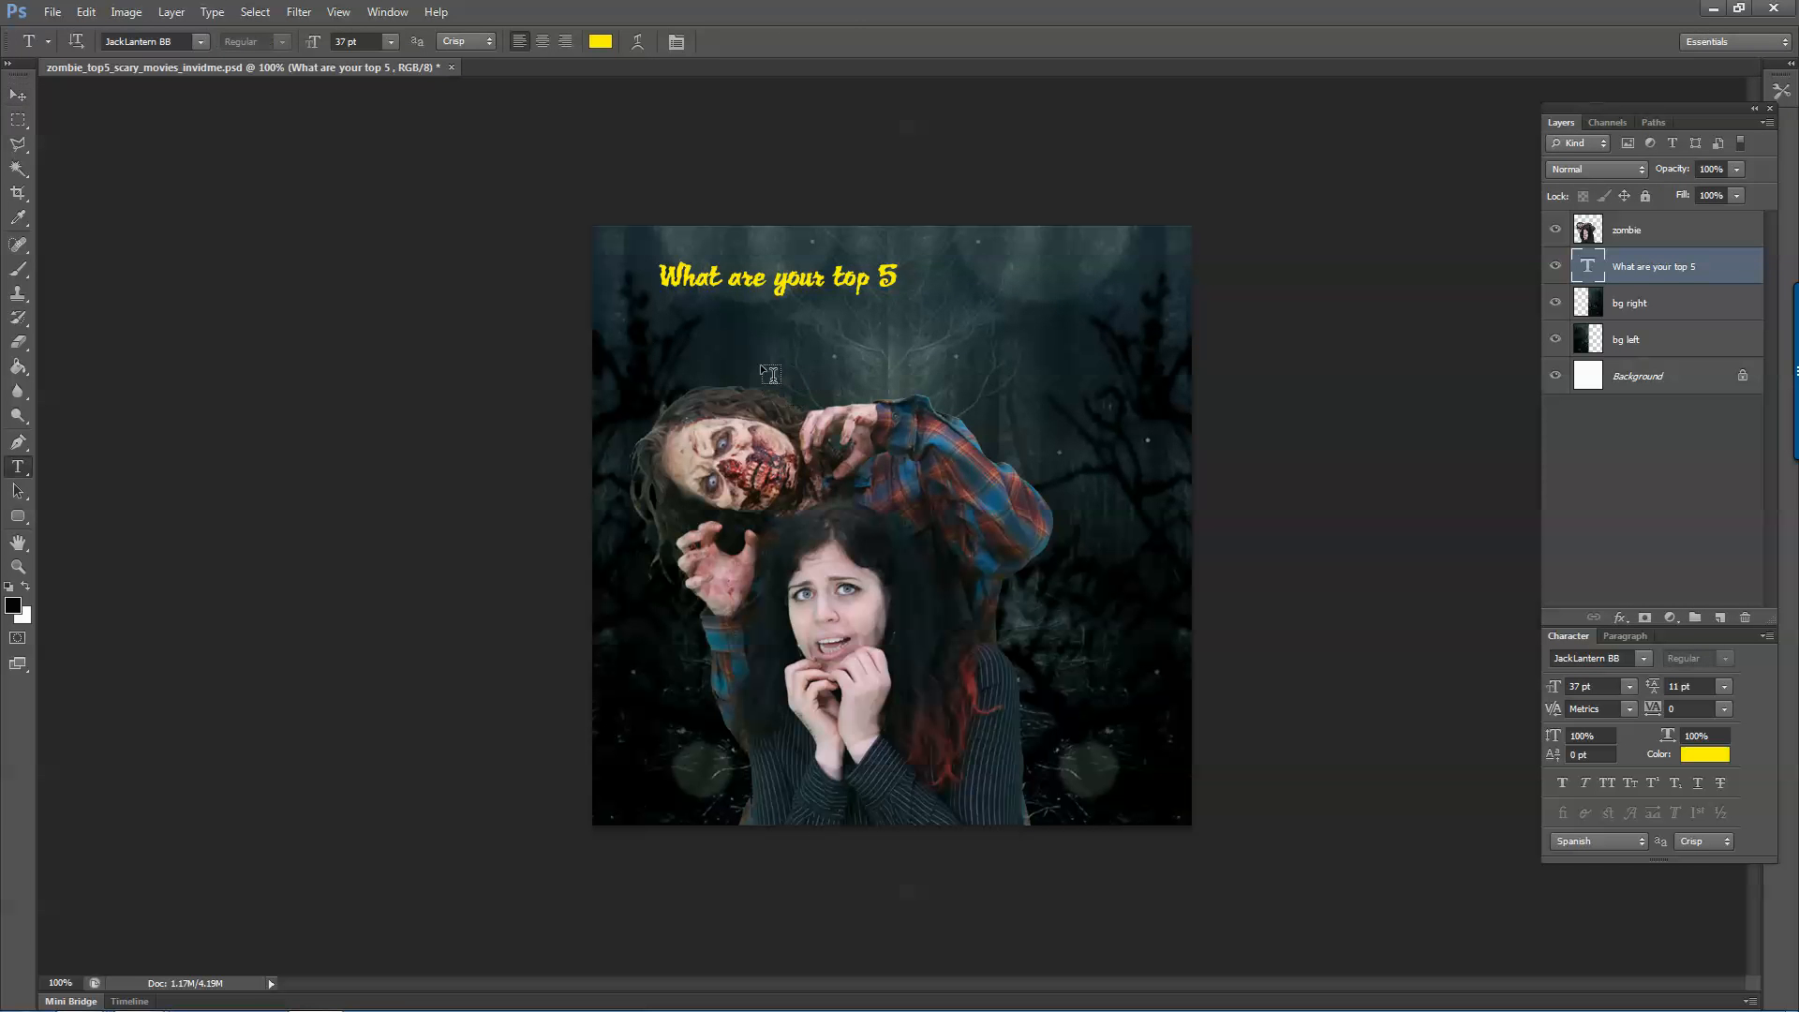
pyautogui.click(761, 363)
pyautogui.hotkey('ctrl', 'v')
pyautogui.click(24, 96)
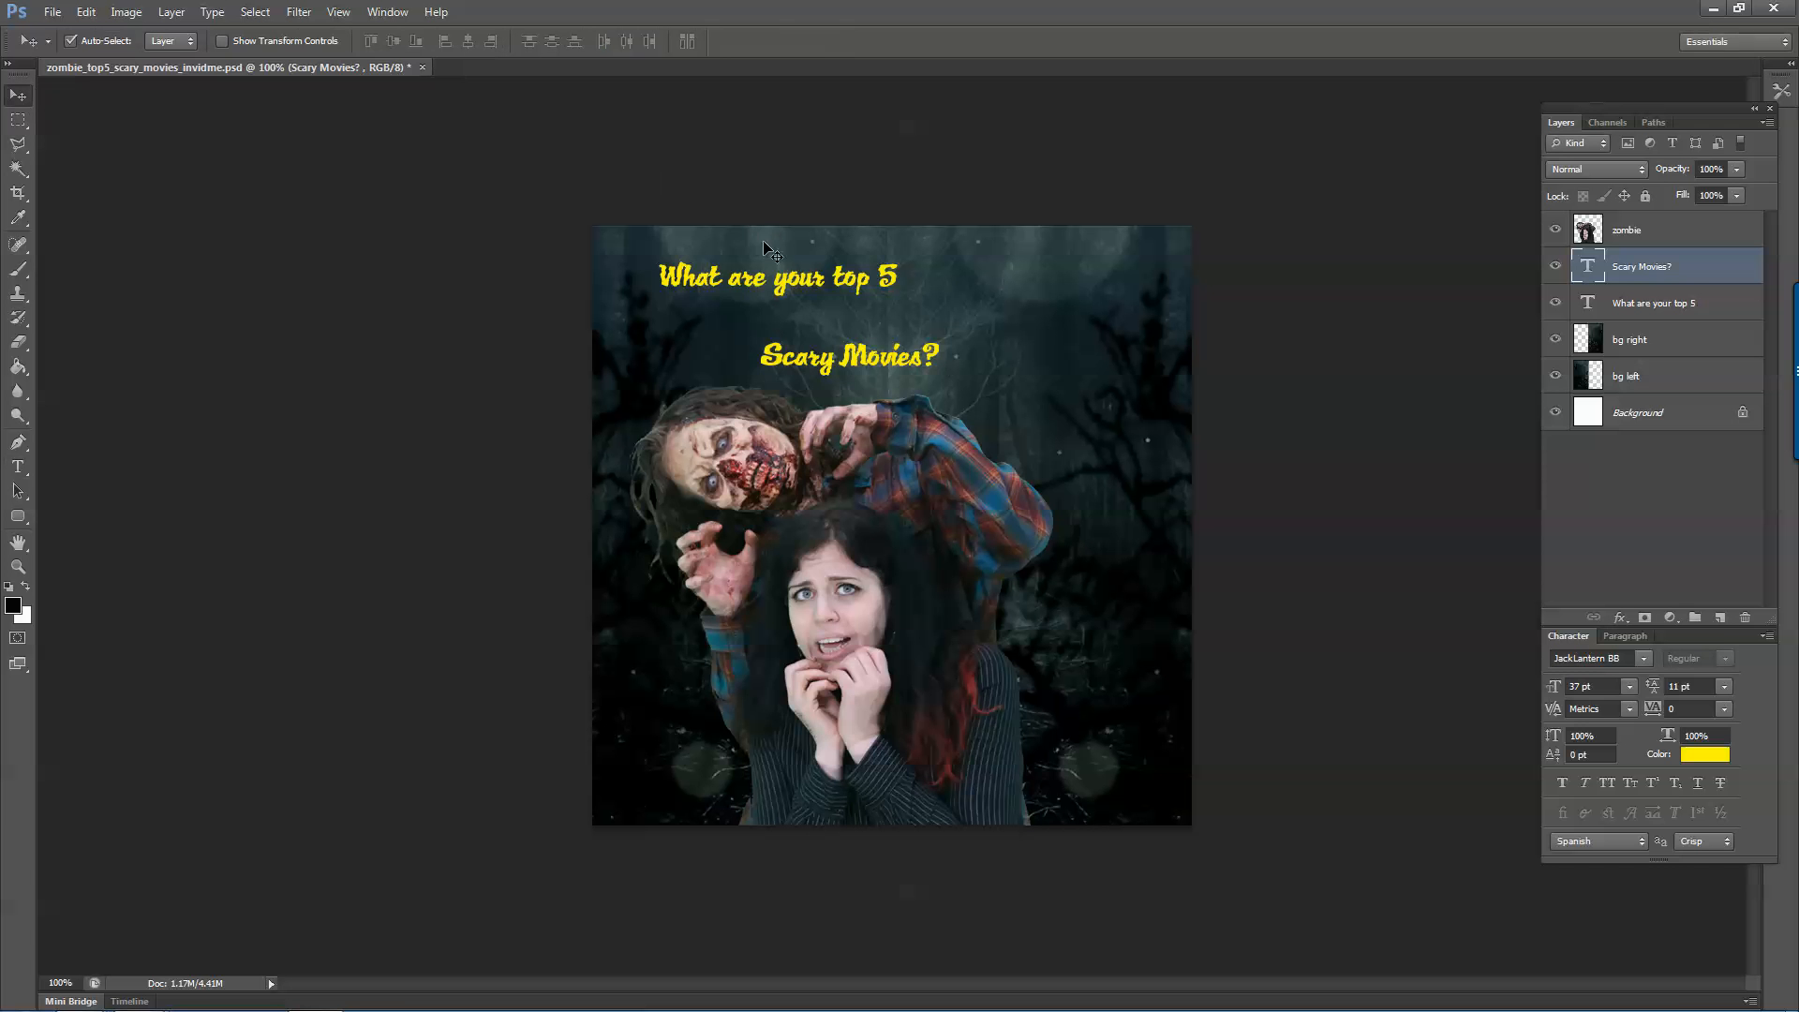
# Set the "Scary Movies?" text to 60 pt and shift it to the right below the first line.
pyautogui.click(1629, 685)
pyautogui.click(1611, 951)
pyautogui.moveTo(988, 359); pyautogui.dragTo(1048, 357)
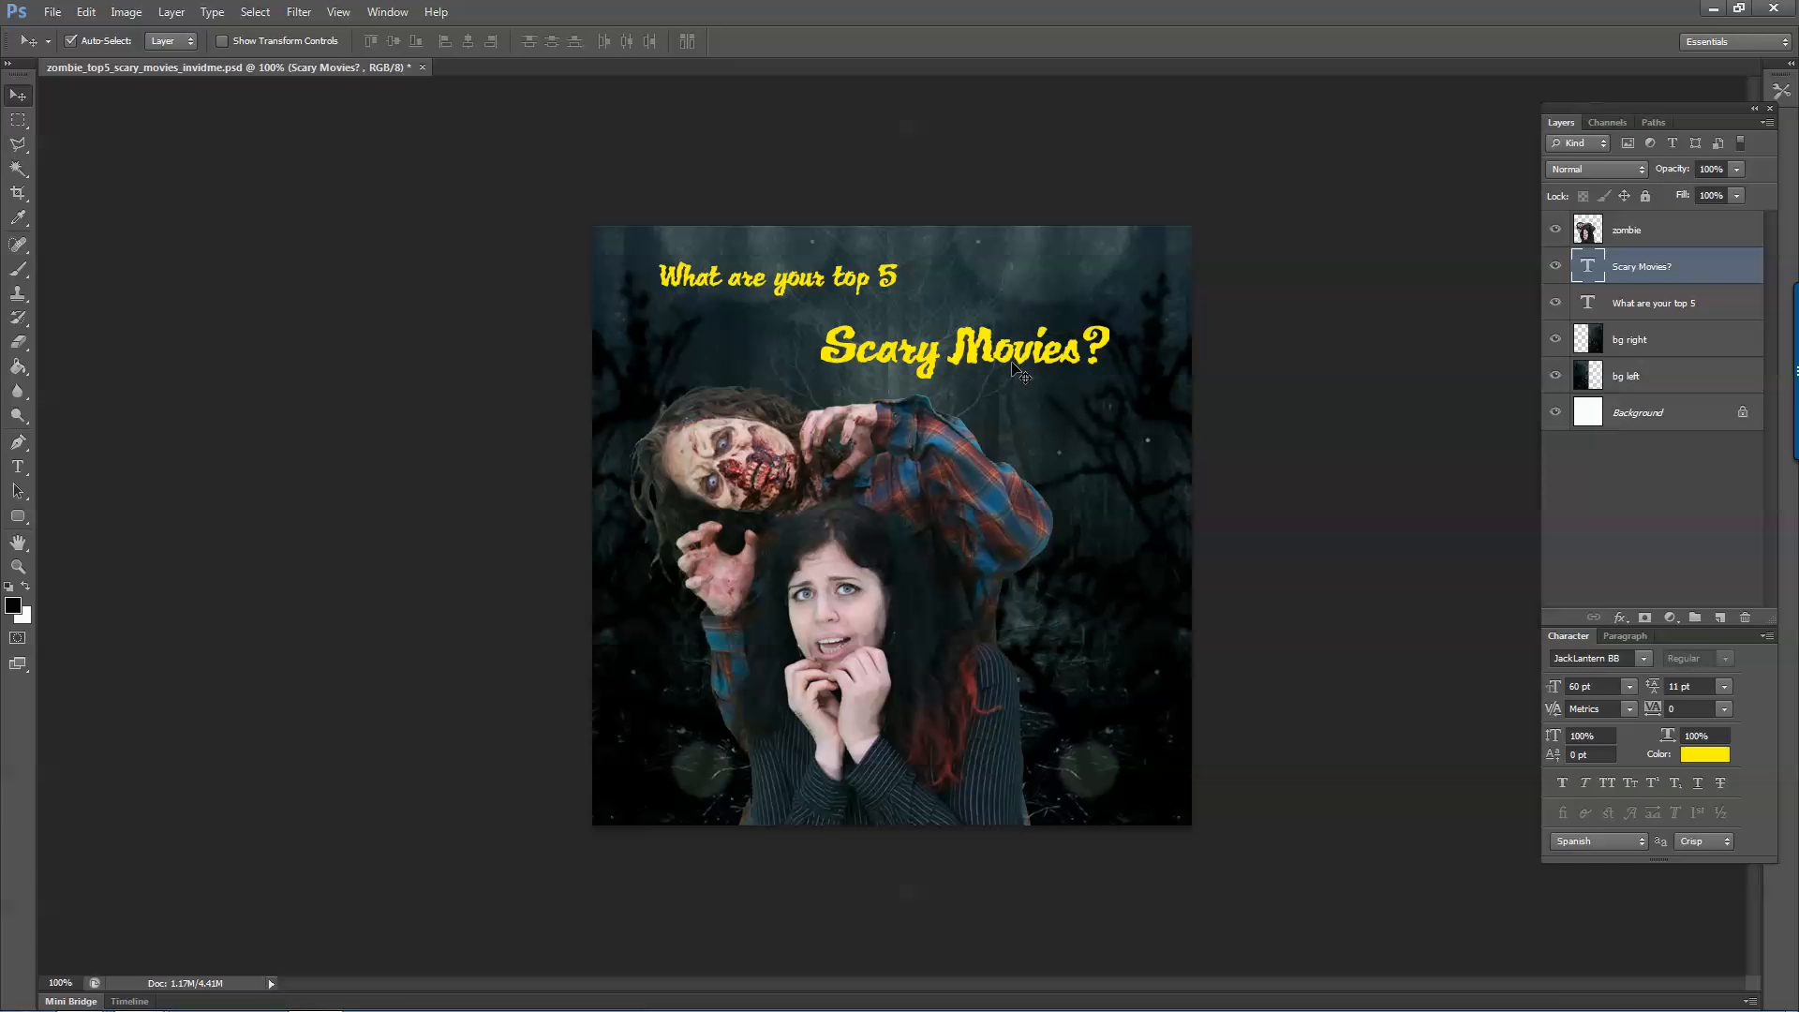
# Break "Scary Movies?" into two lines before "Movies?" and indent the second line.
pyautogui.press('t')
pyautogui.click(944, 358)
pyautogui.press('Return')
pyautogui.press('Tab')
pyautogui.press('Tab')
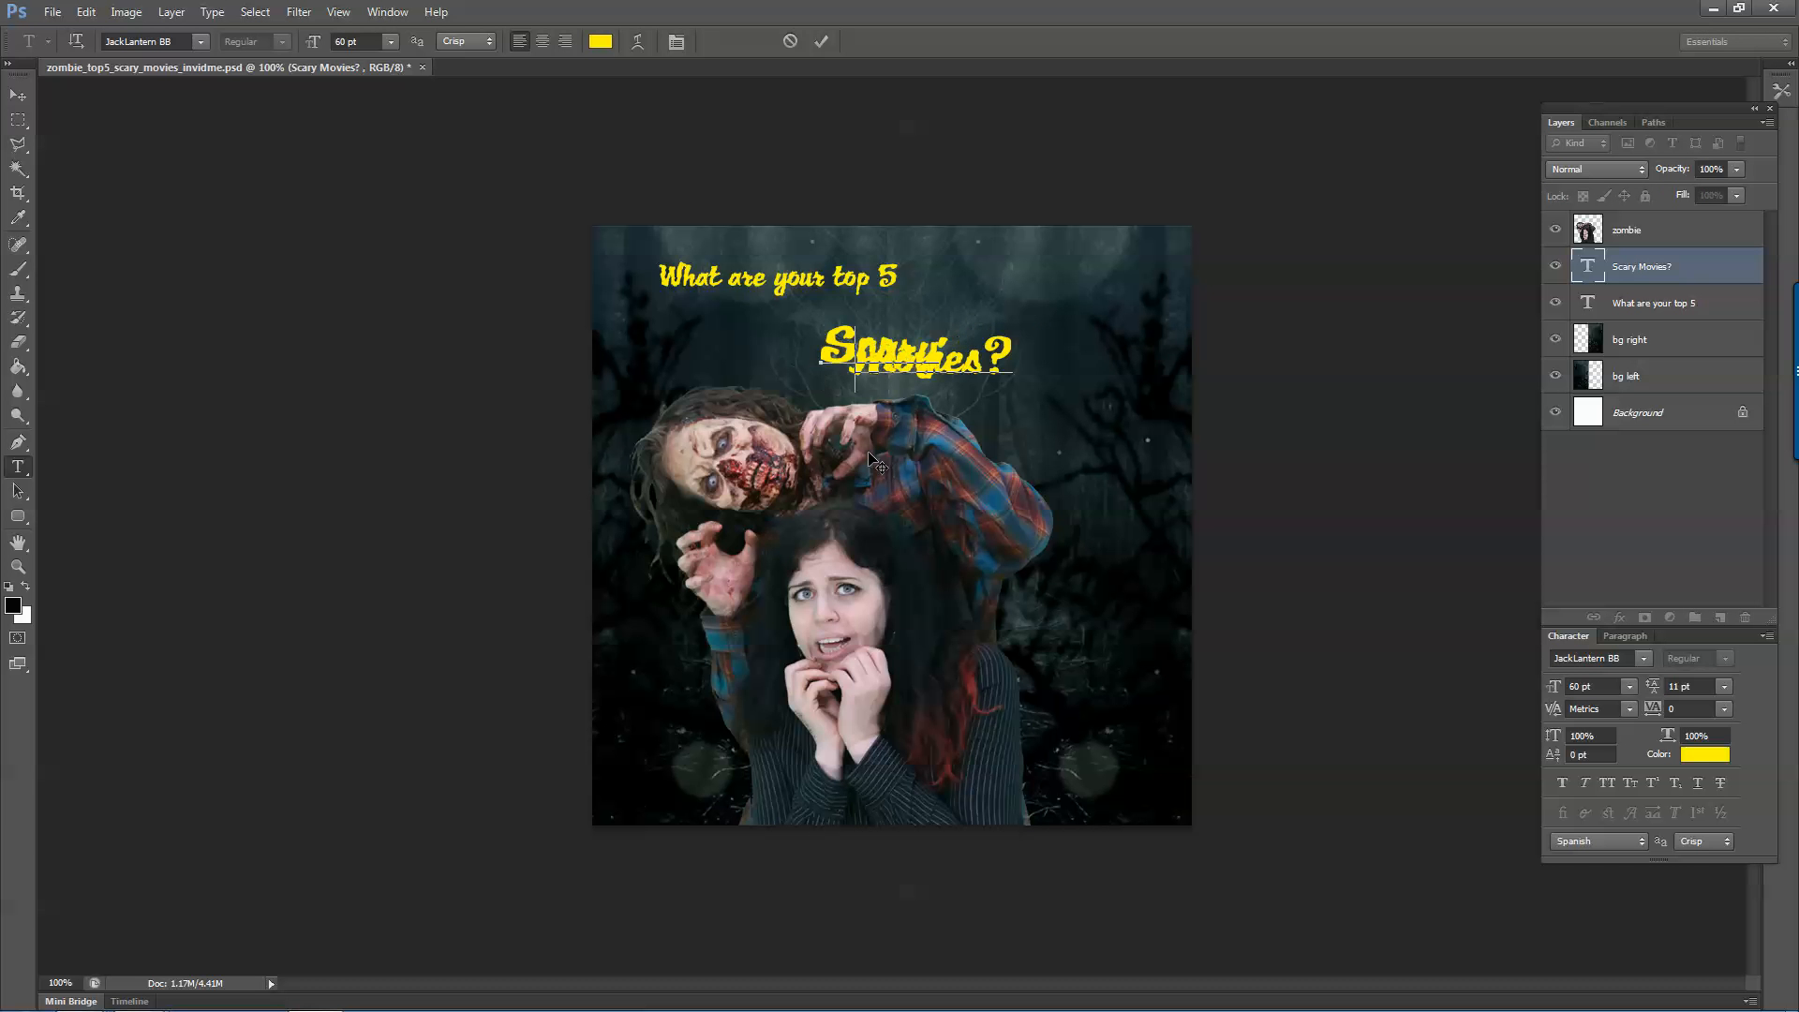
# Set the leading of the two-line "Scary Movies?" text to 66 pt and indent "Movies?" farther, clear of the zombie's arm.
pyautogui.click(1694, 685)
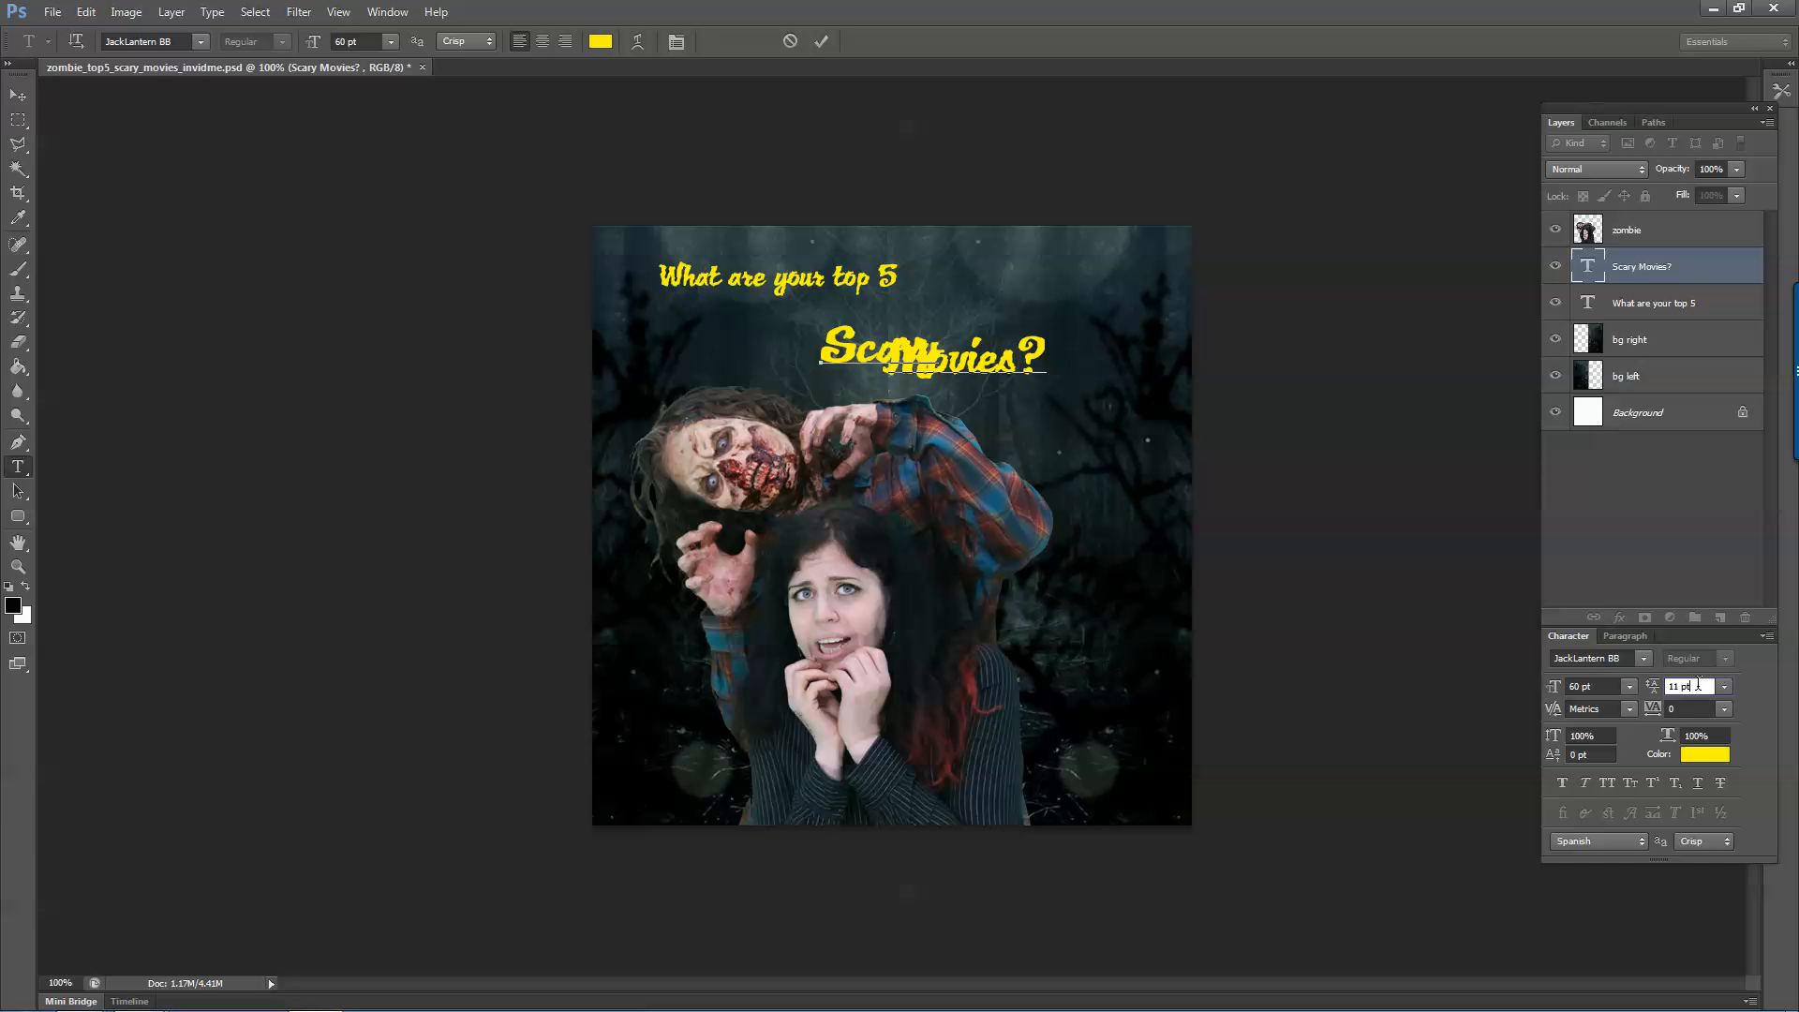
pyautogui.press('Return')
pyautogui.hotkey('ctrl', 'a')
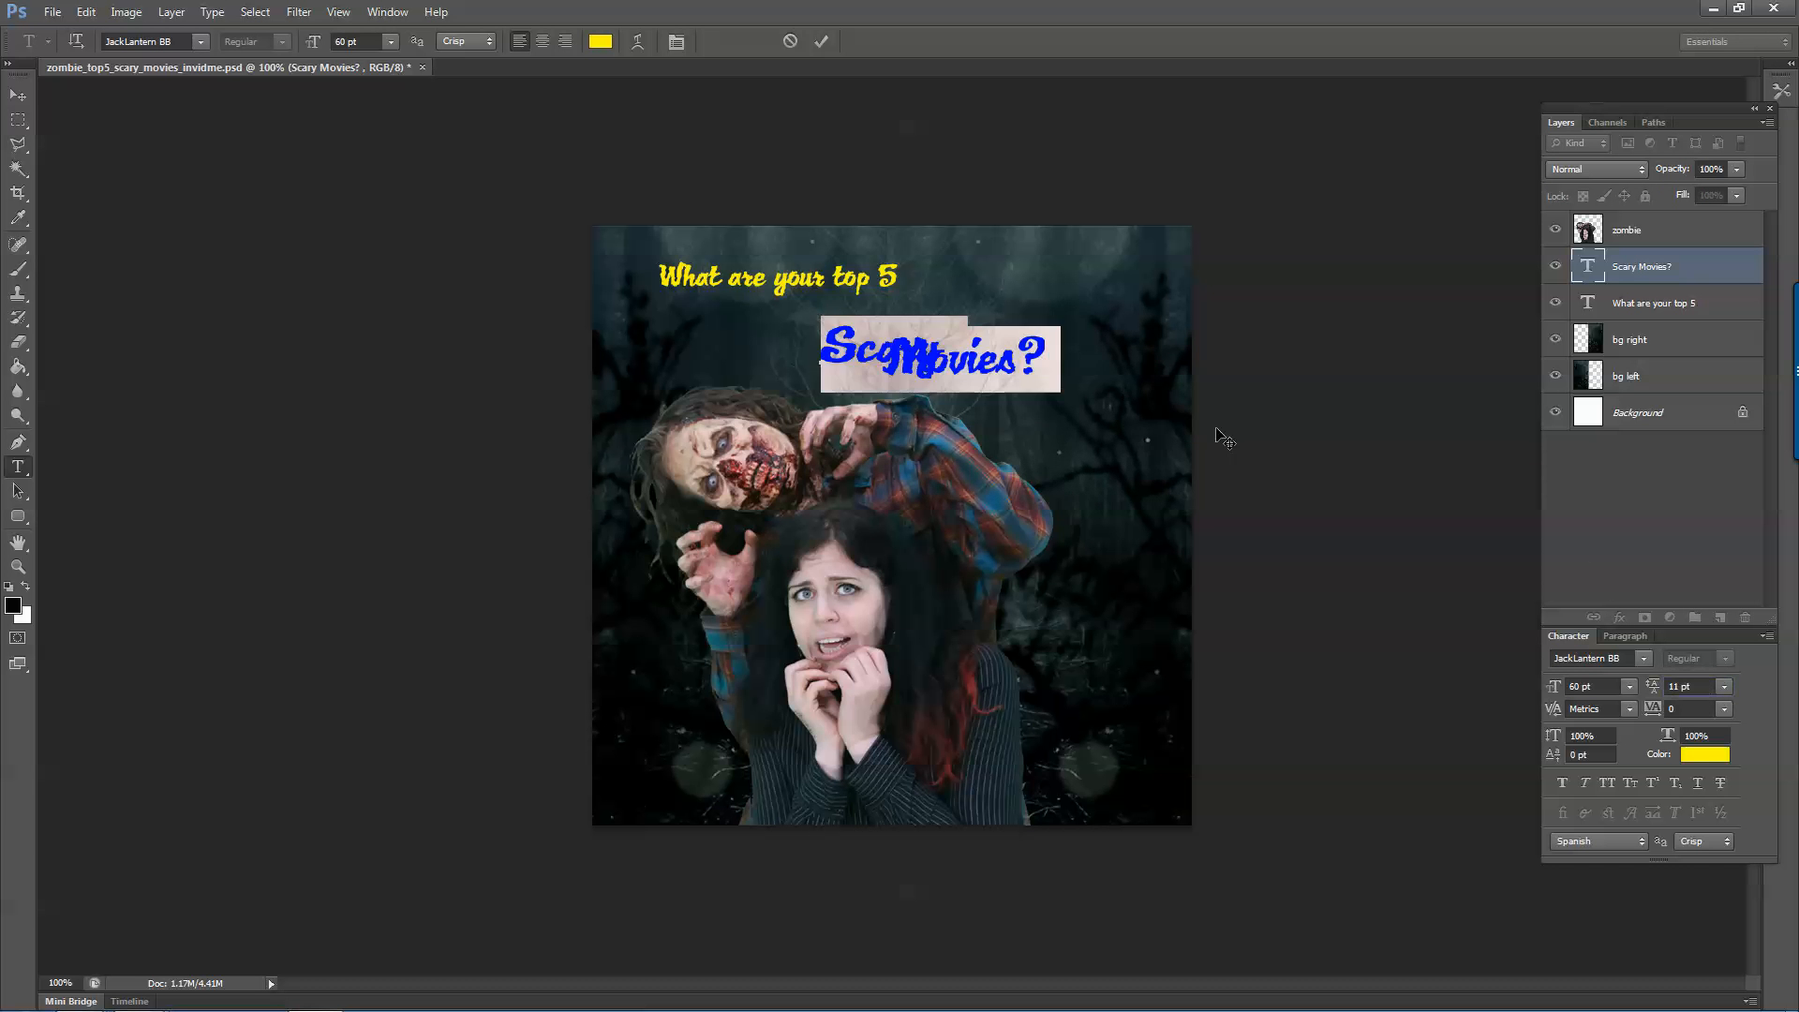
pyautogui.click(1707, 687)
pyautogui.scroll(20, 1707, 686)
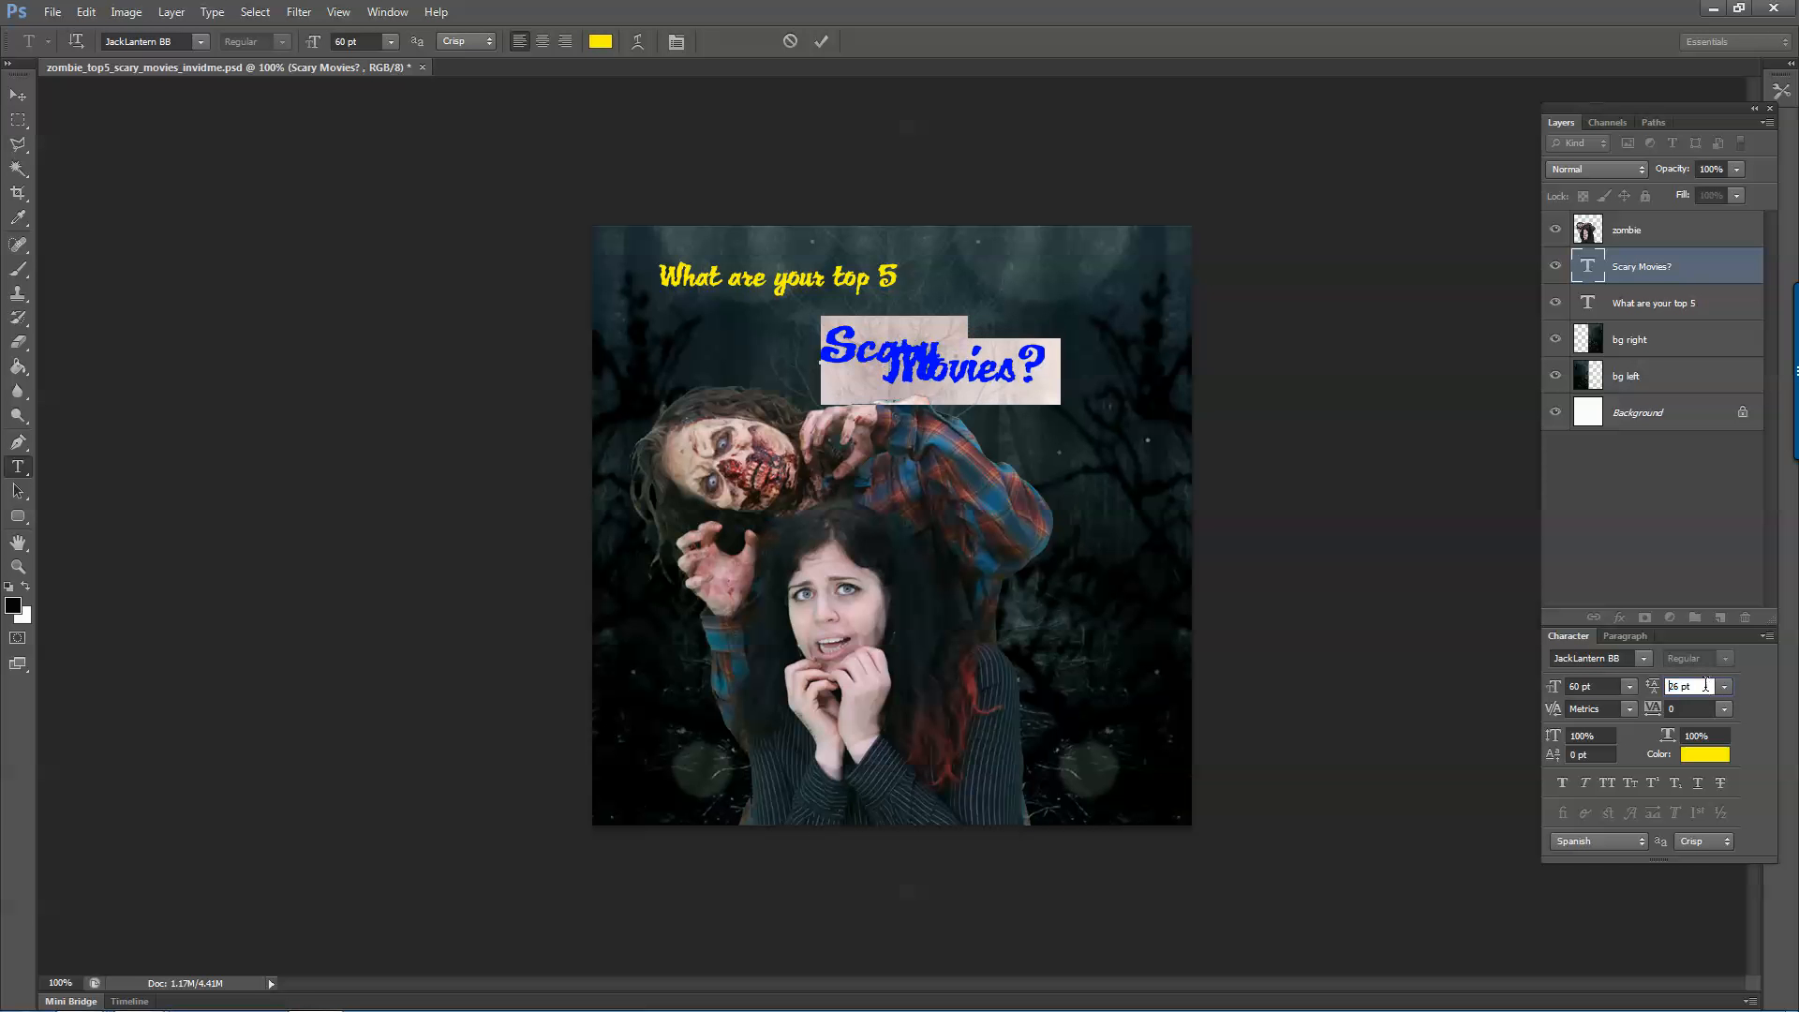
pyautogui.scroll(15, 1707, 686)
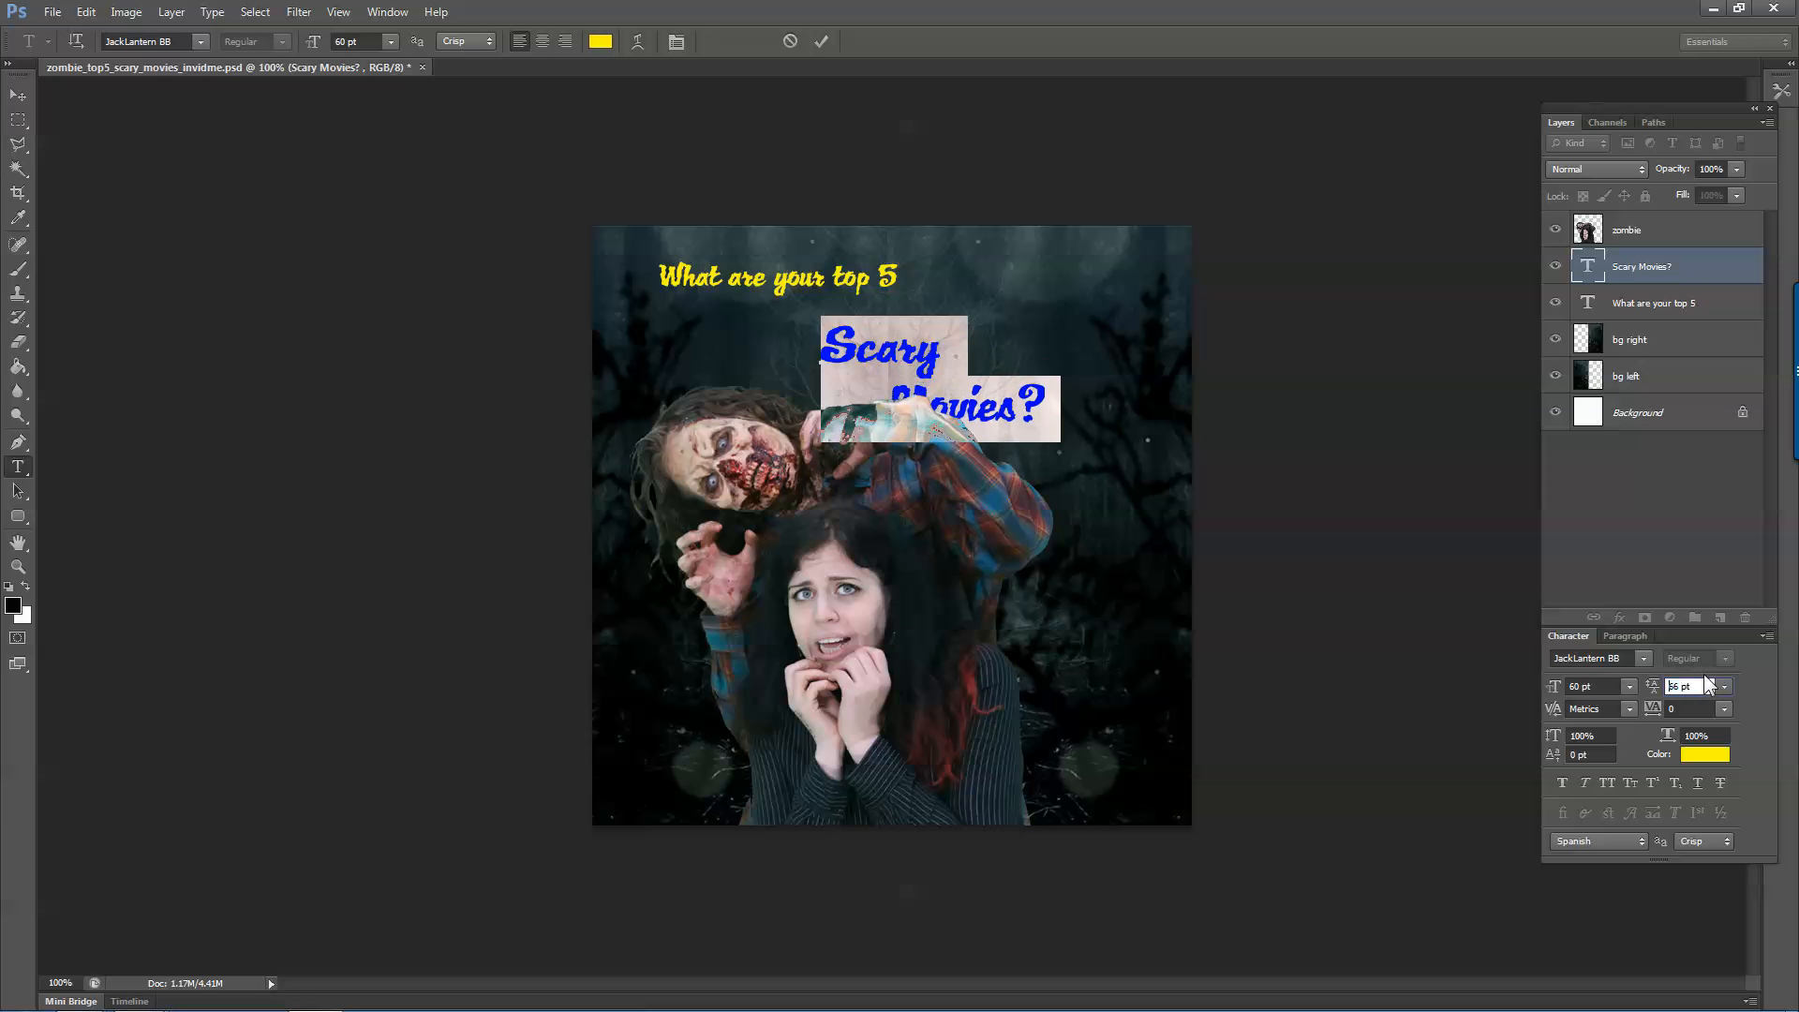
pyautogui.click(895, 403)
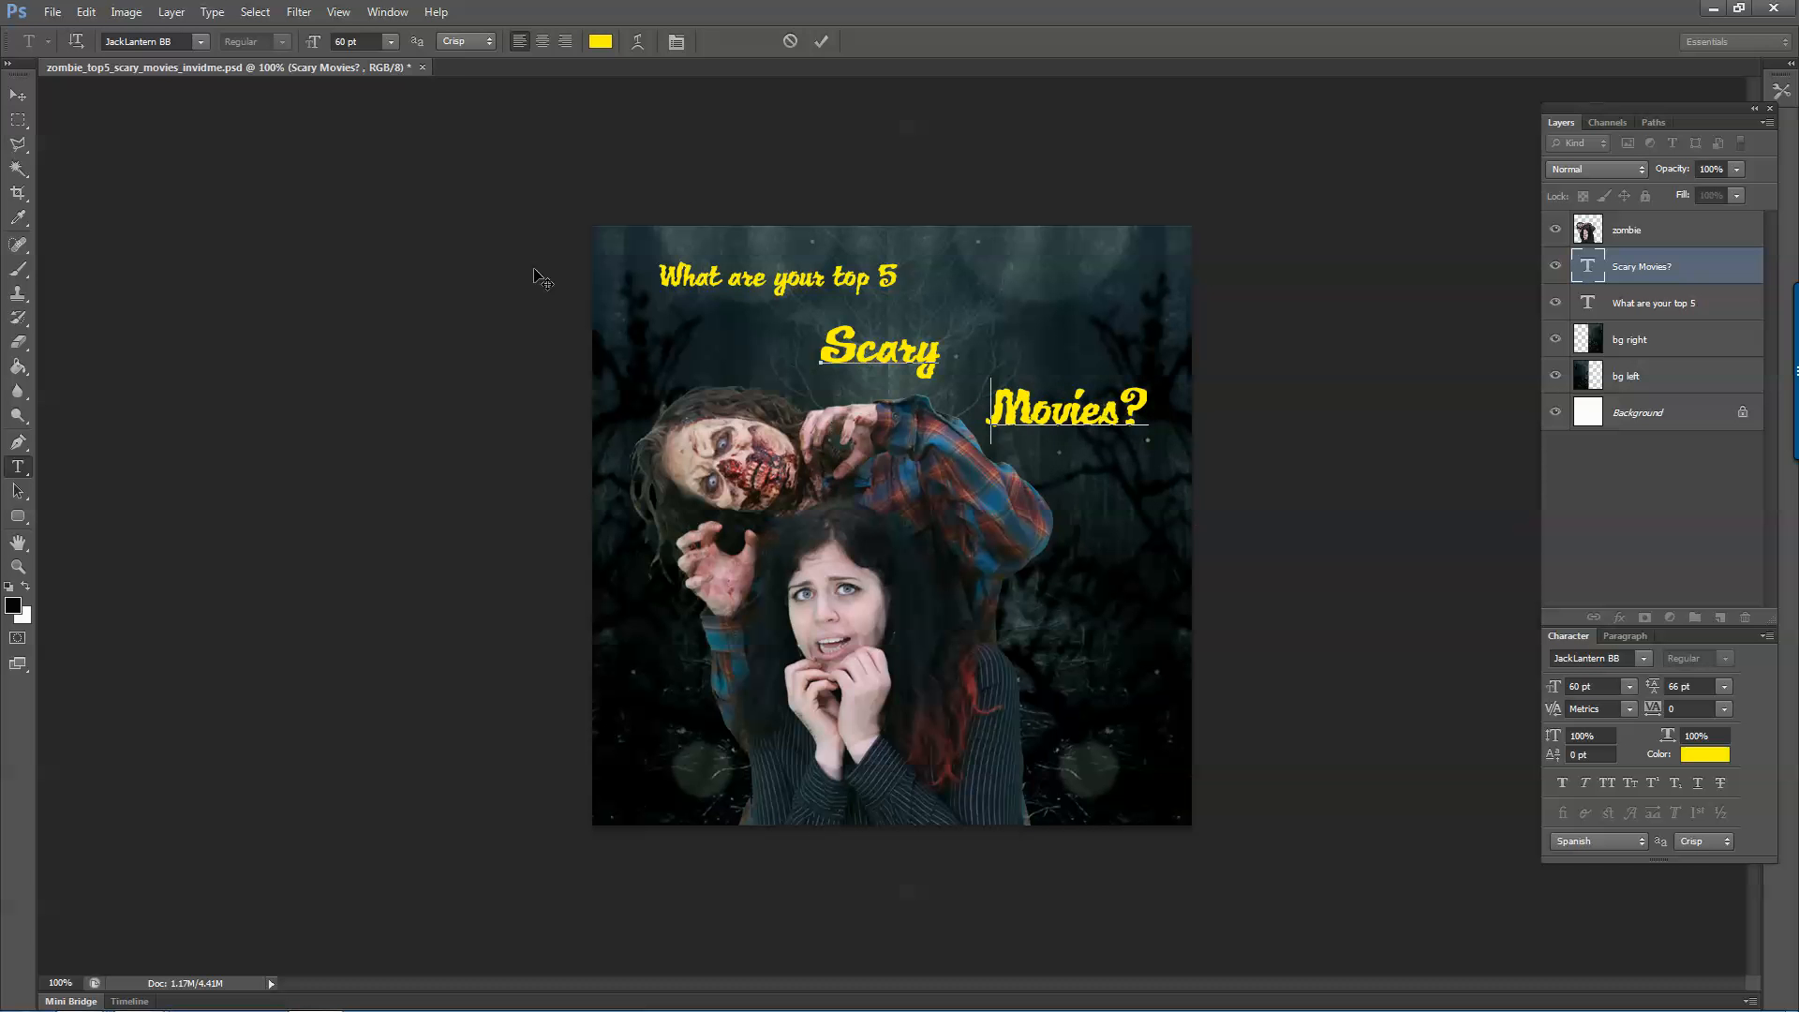
pyautogui.click(19, 95)
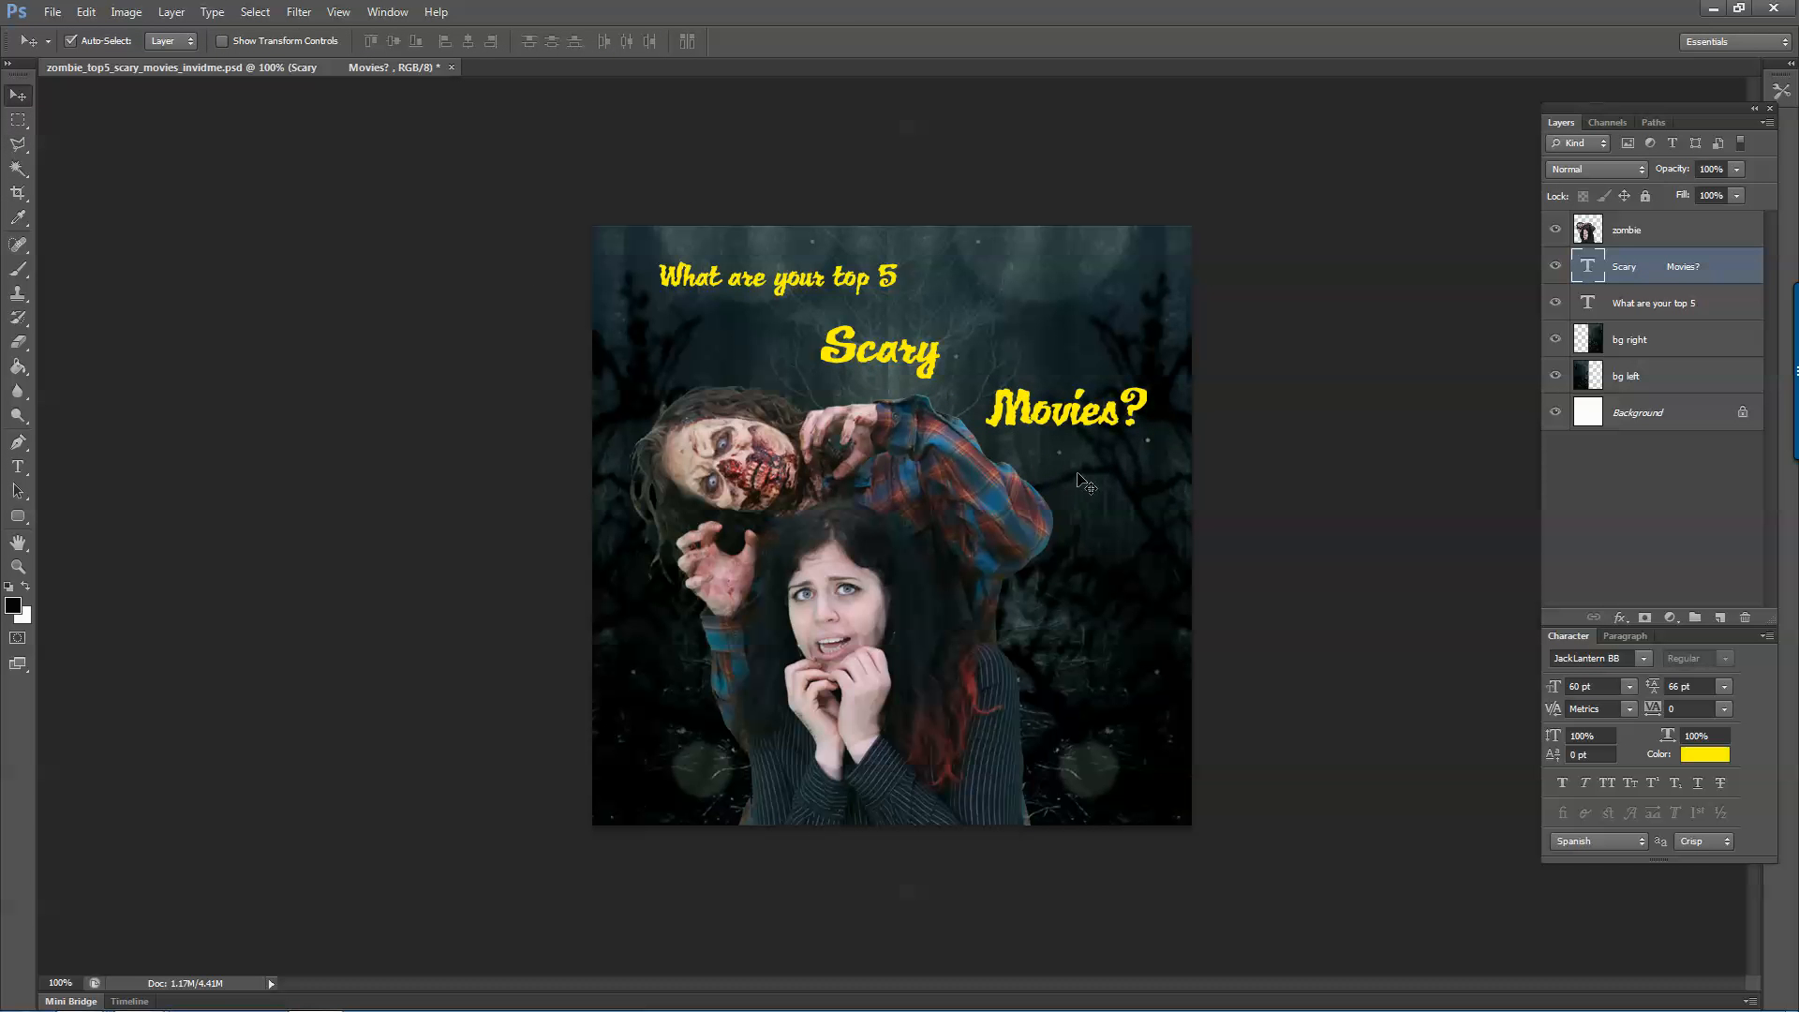
# Set the "What are your top 5" text to 48 pt and move it right and slightly up to center it.
pyautogui.click(753, 286)
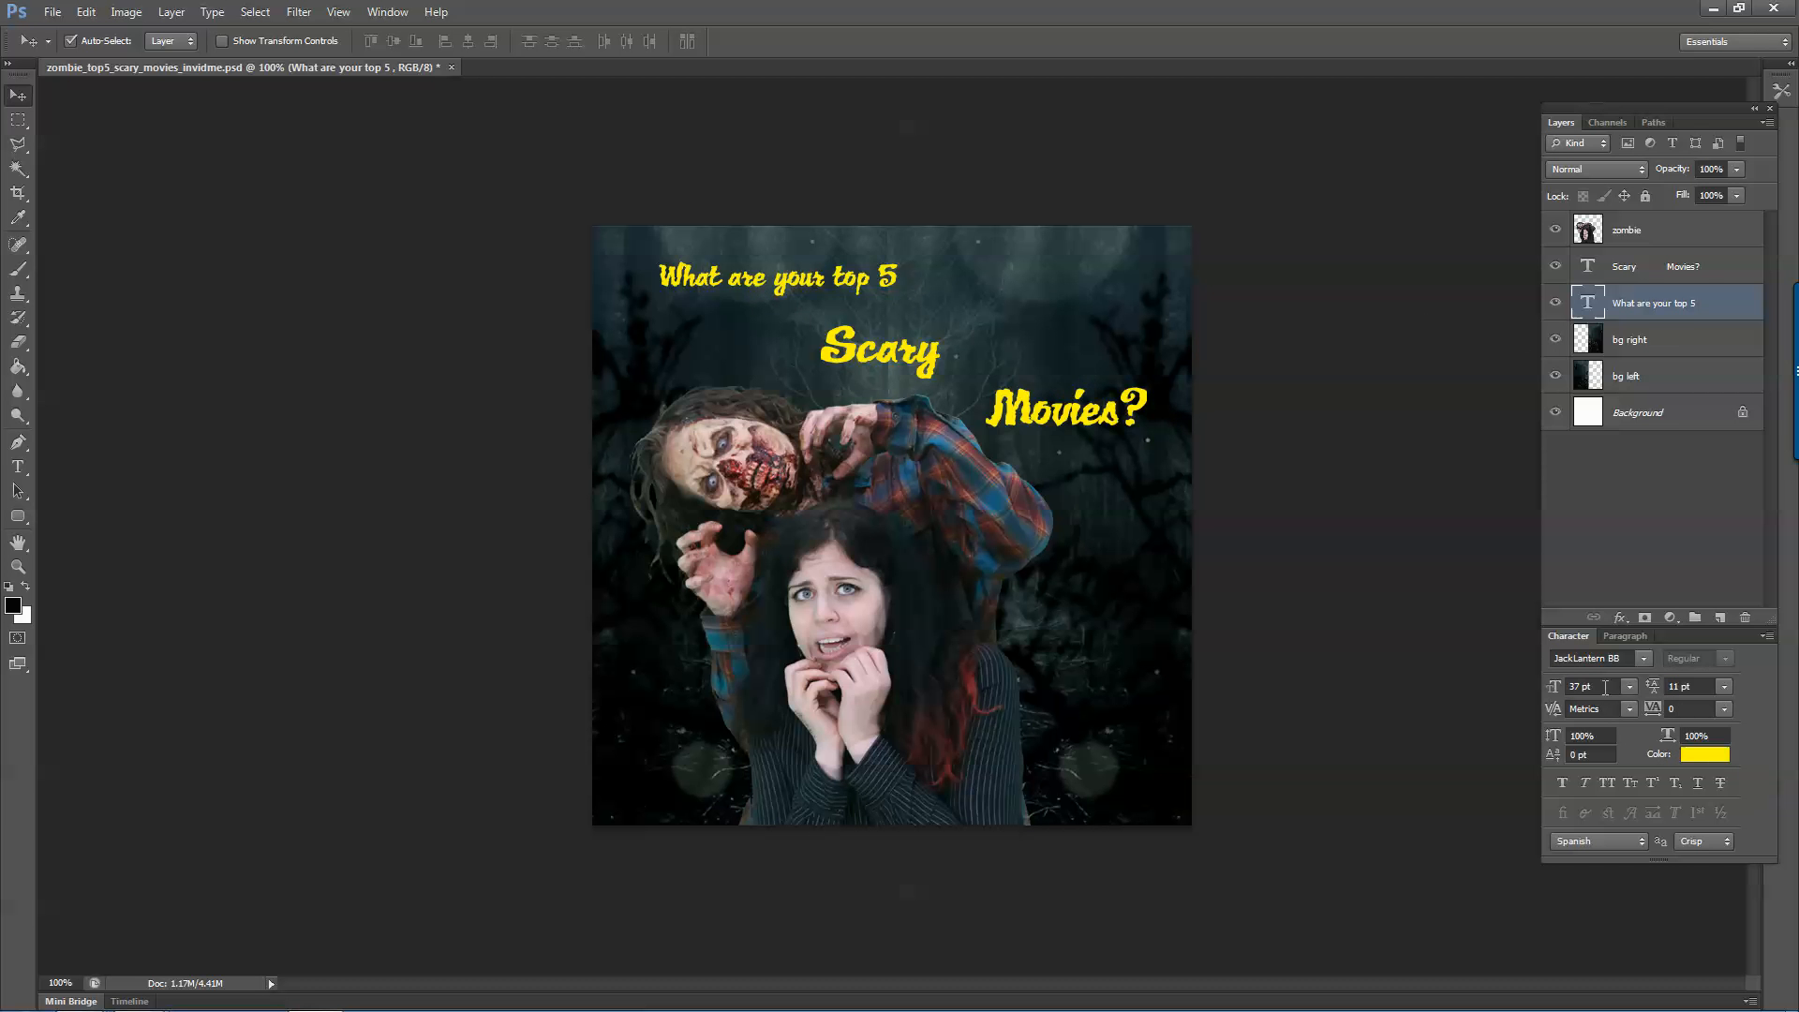
pyautogui.click(1629, 686)
pyautogui.click(1617, 646)
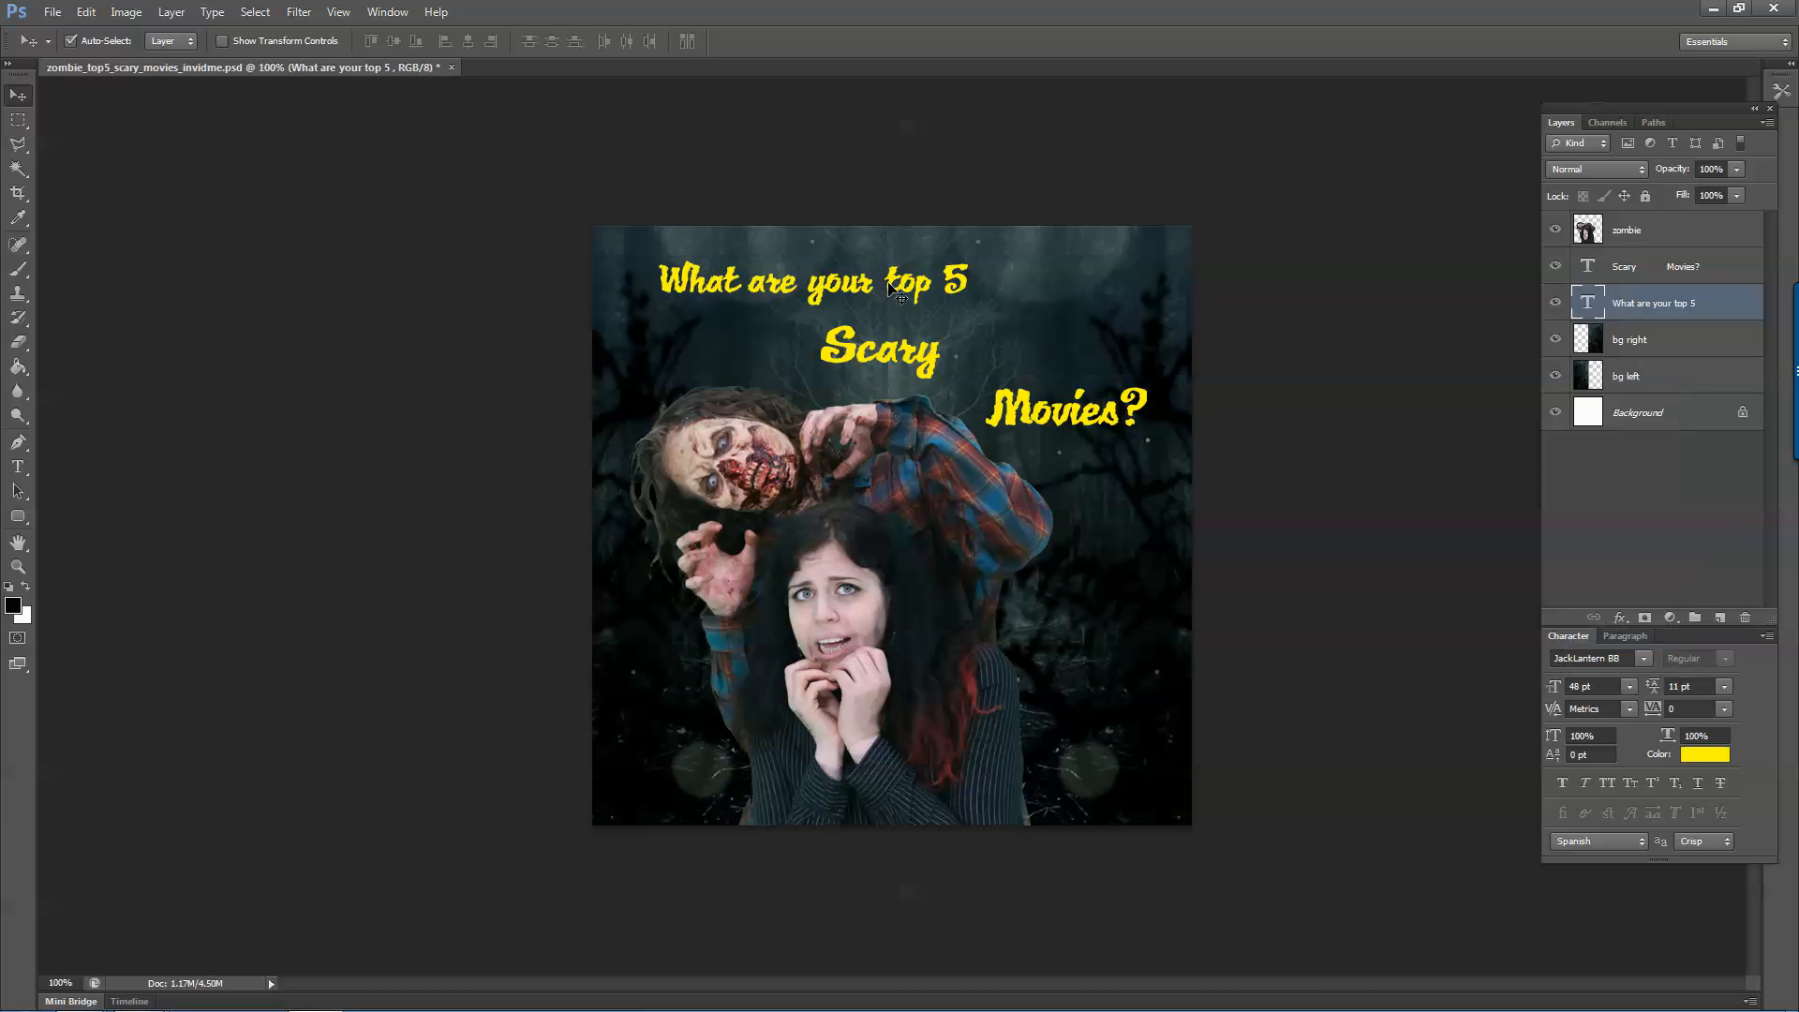
pyautogui.moveTo(891, 288); pyautogui.dragTo(969, 278)
# Recolor the "What are your top 5" text white.
pyautogui.press('t')
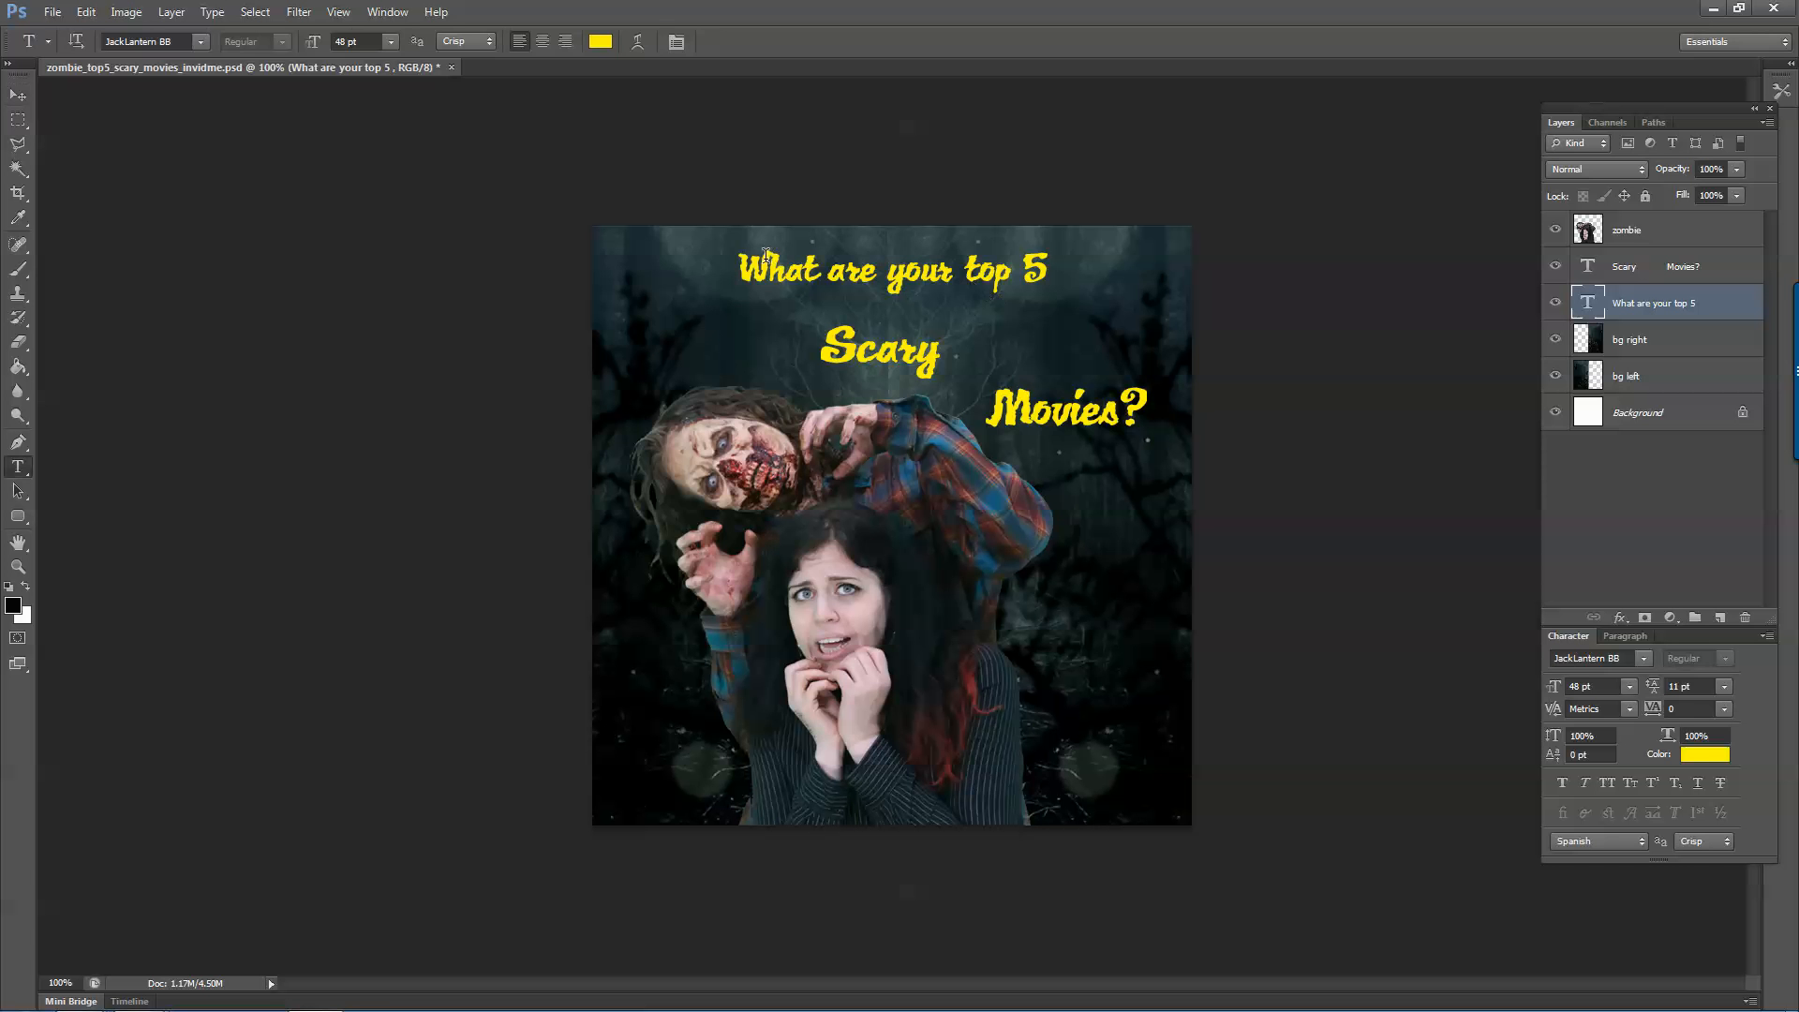
pyautogui.click(1705, 754)
pyautogui.moveTo(300, 310); pyautogui.dragTo(247, 280)
pyautogui.click(677, 268)
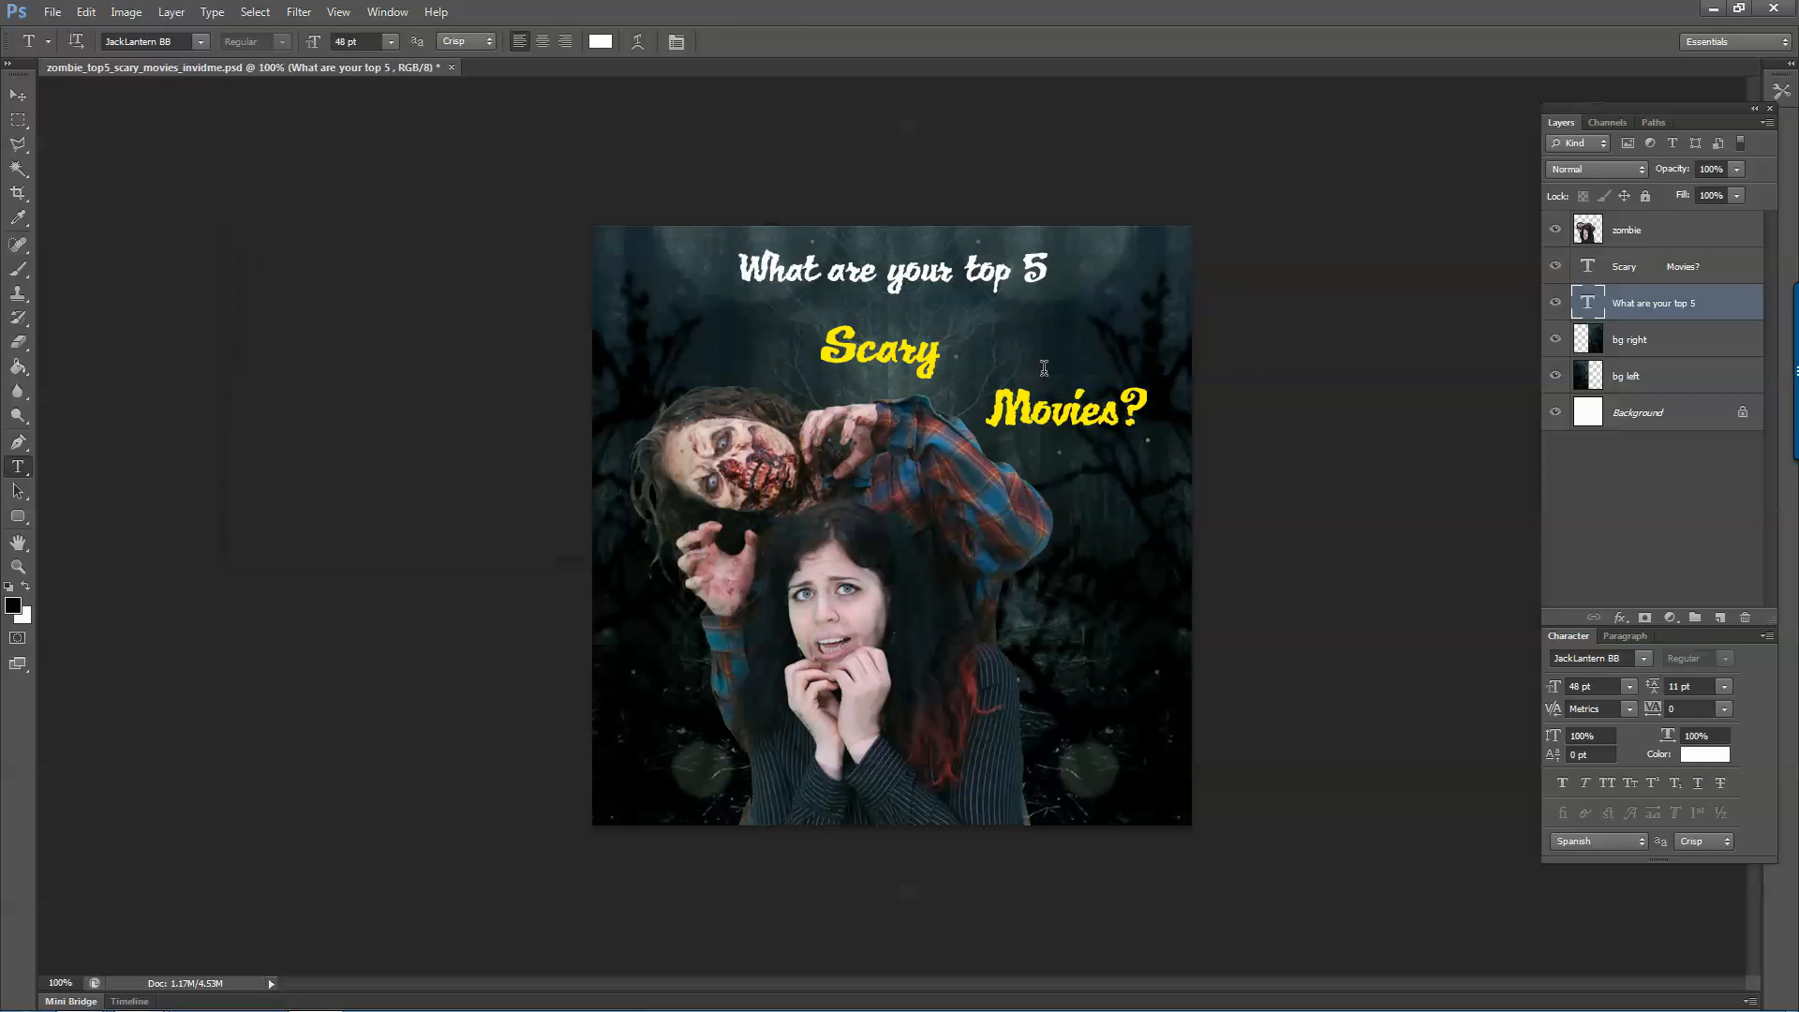
# Recolor only the word "Scary" bright red, starting from a red sampled from the zombie's bloody mouth.
pyautogui.click(831, 345)
pyautogui.press('Escape')
pyautogui.moveTo(822, 347); pyautogui.dragTo(943, 365)
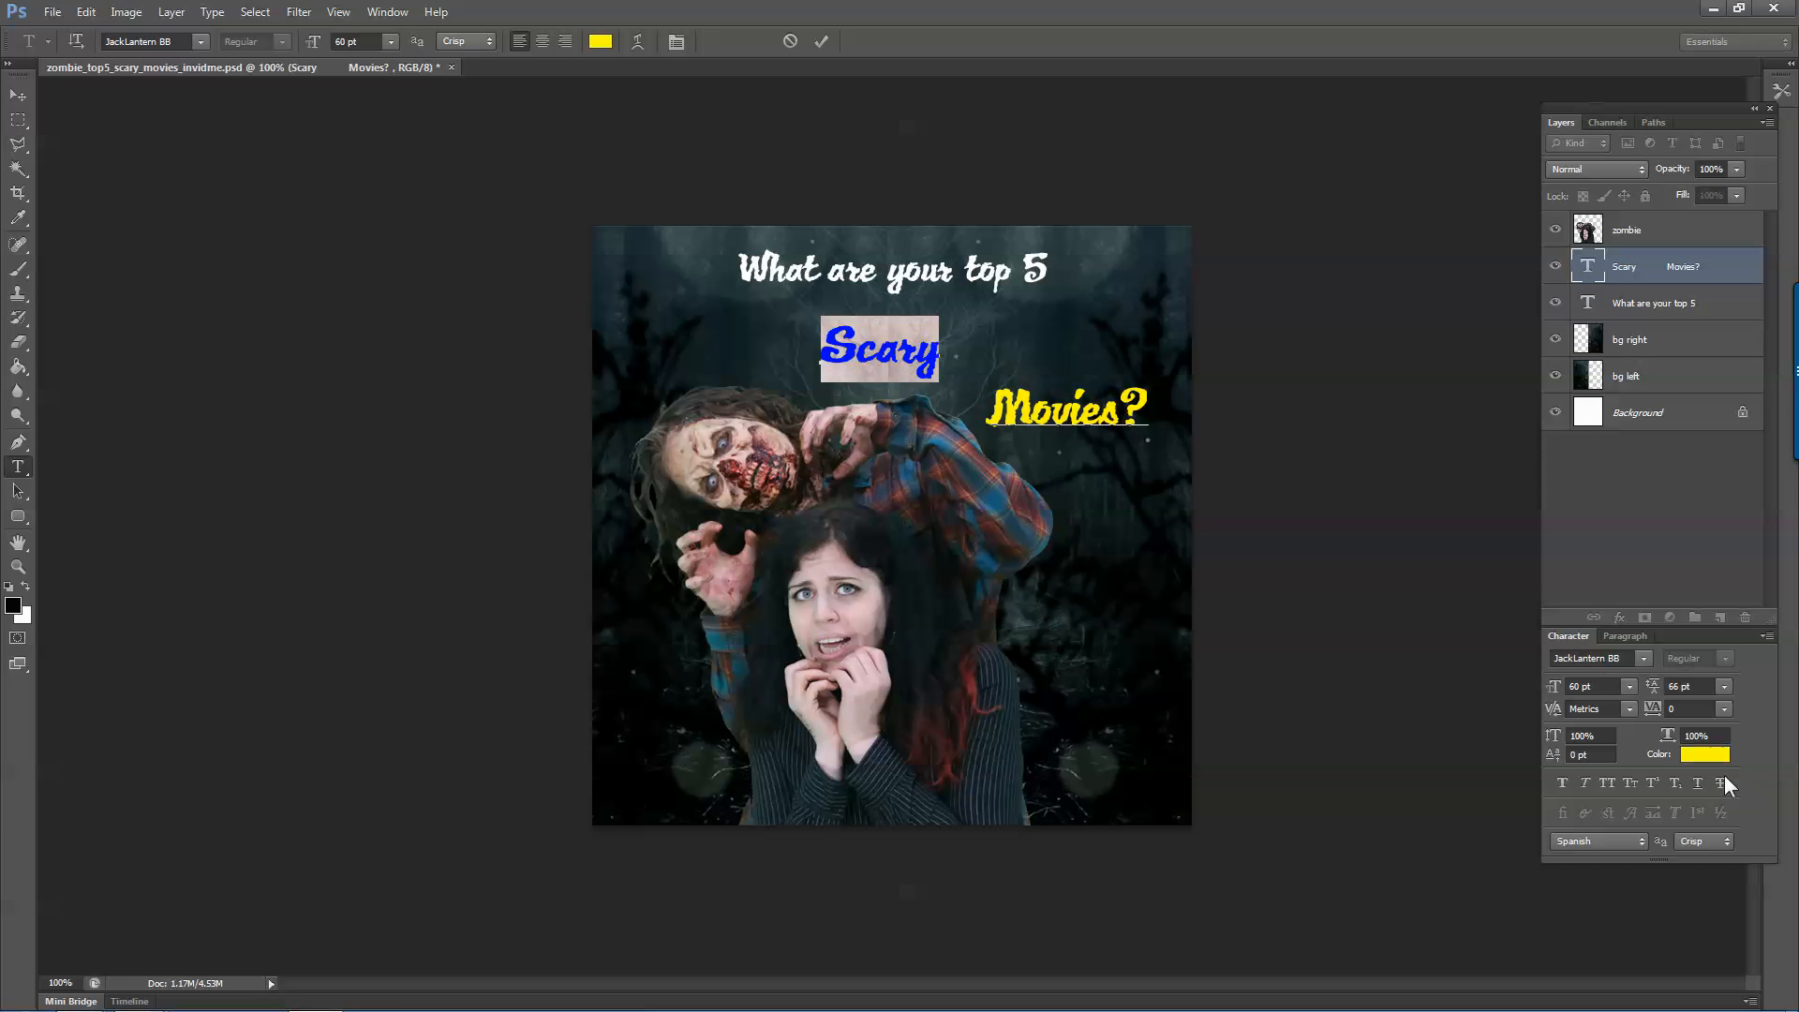
pyautogui.click(1704, 755)
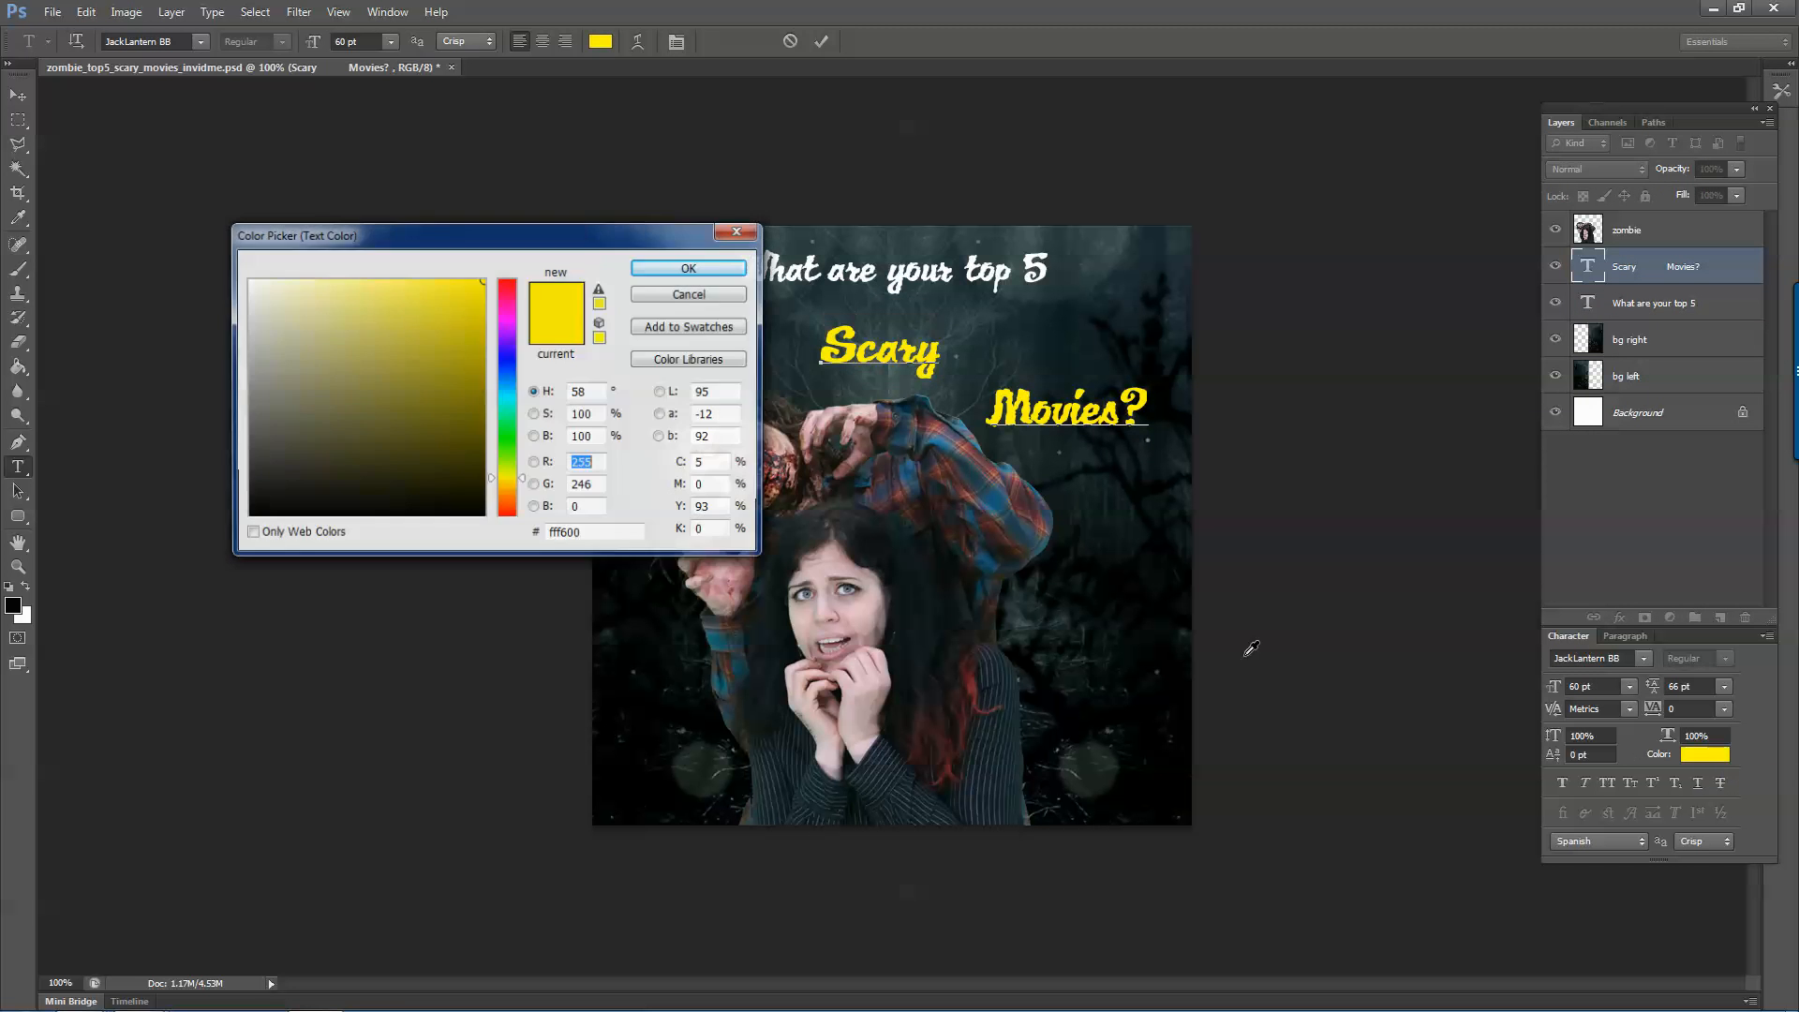
pyautogui.moveTo(615, 245); pyautogui.dragTo(1305, 455)
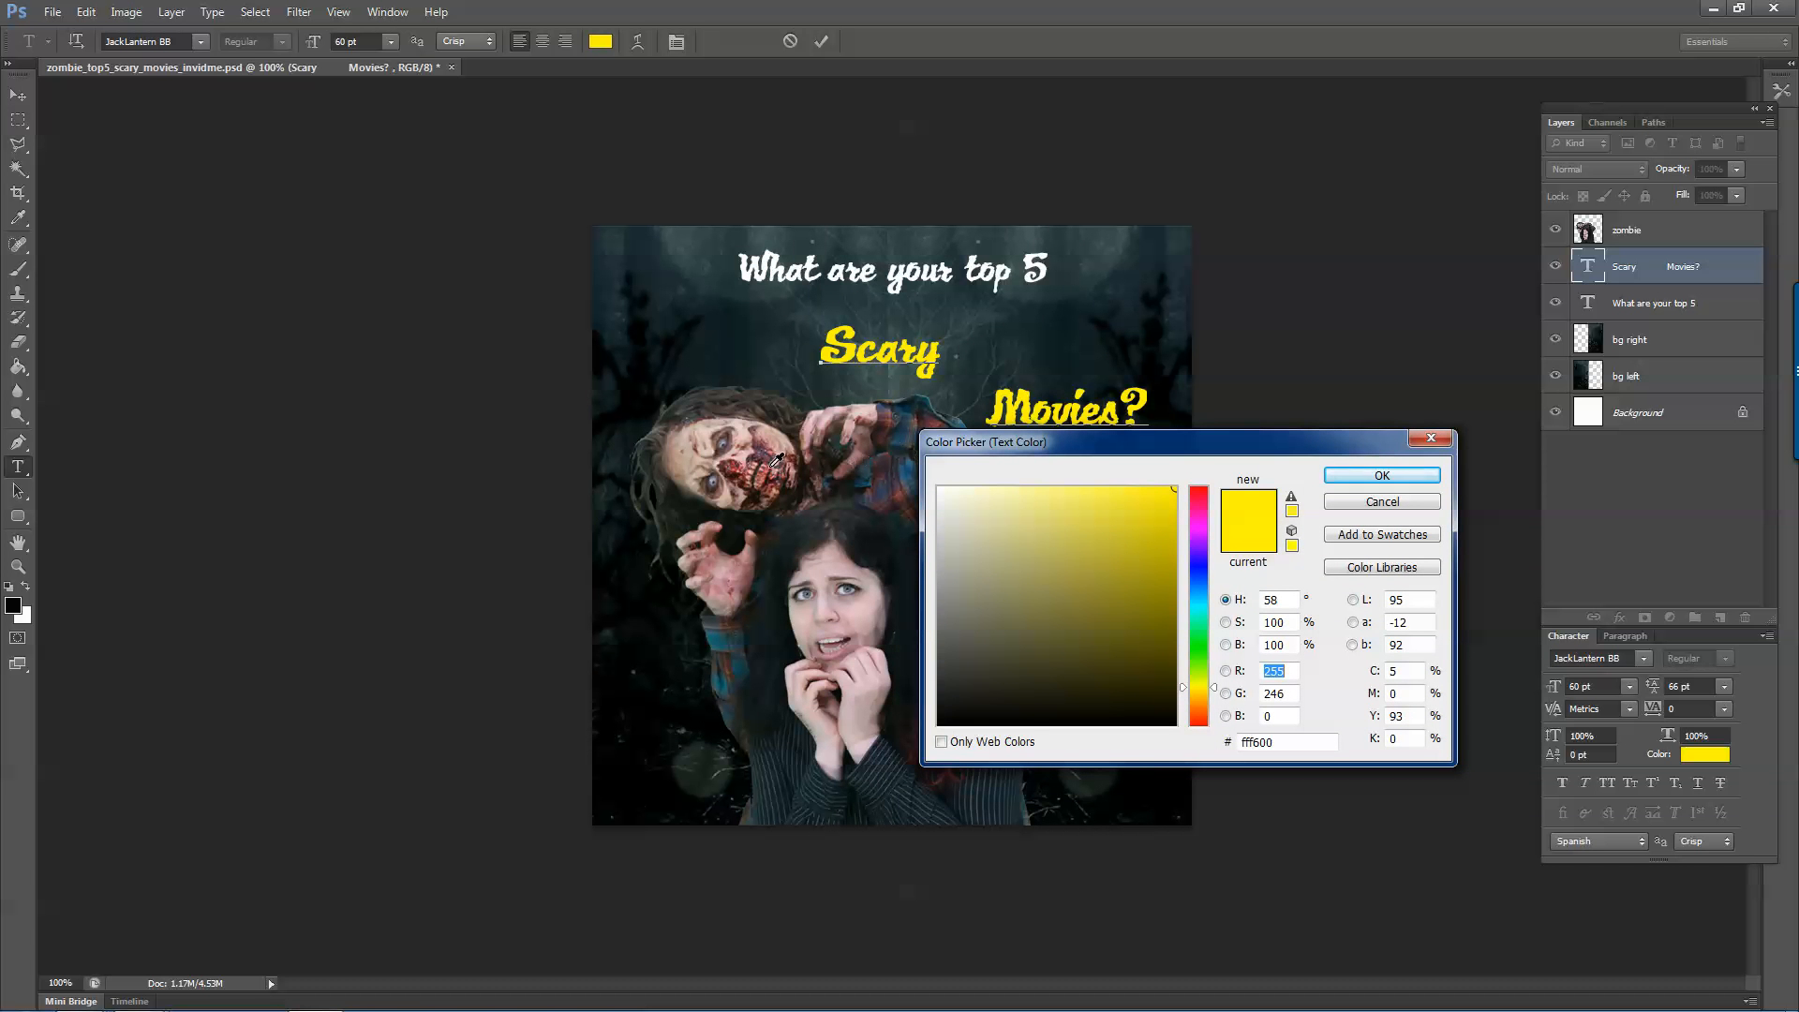
pyautogui.click(739, 460)
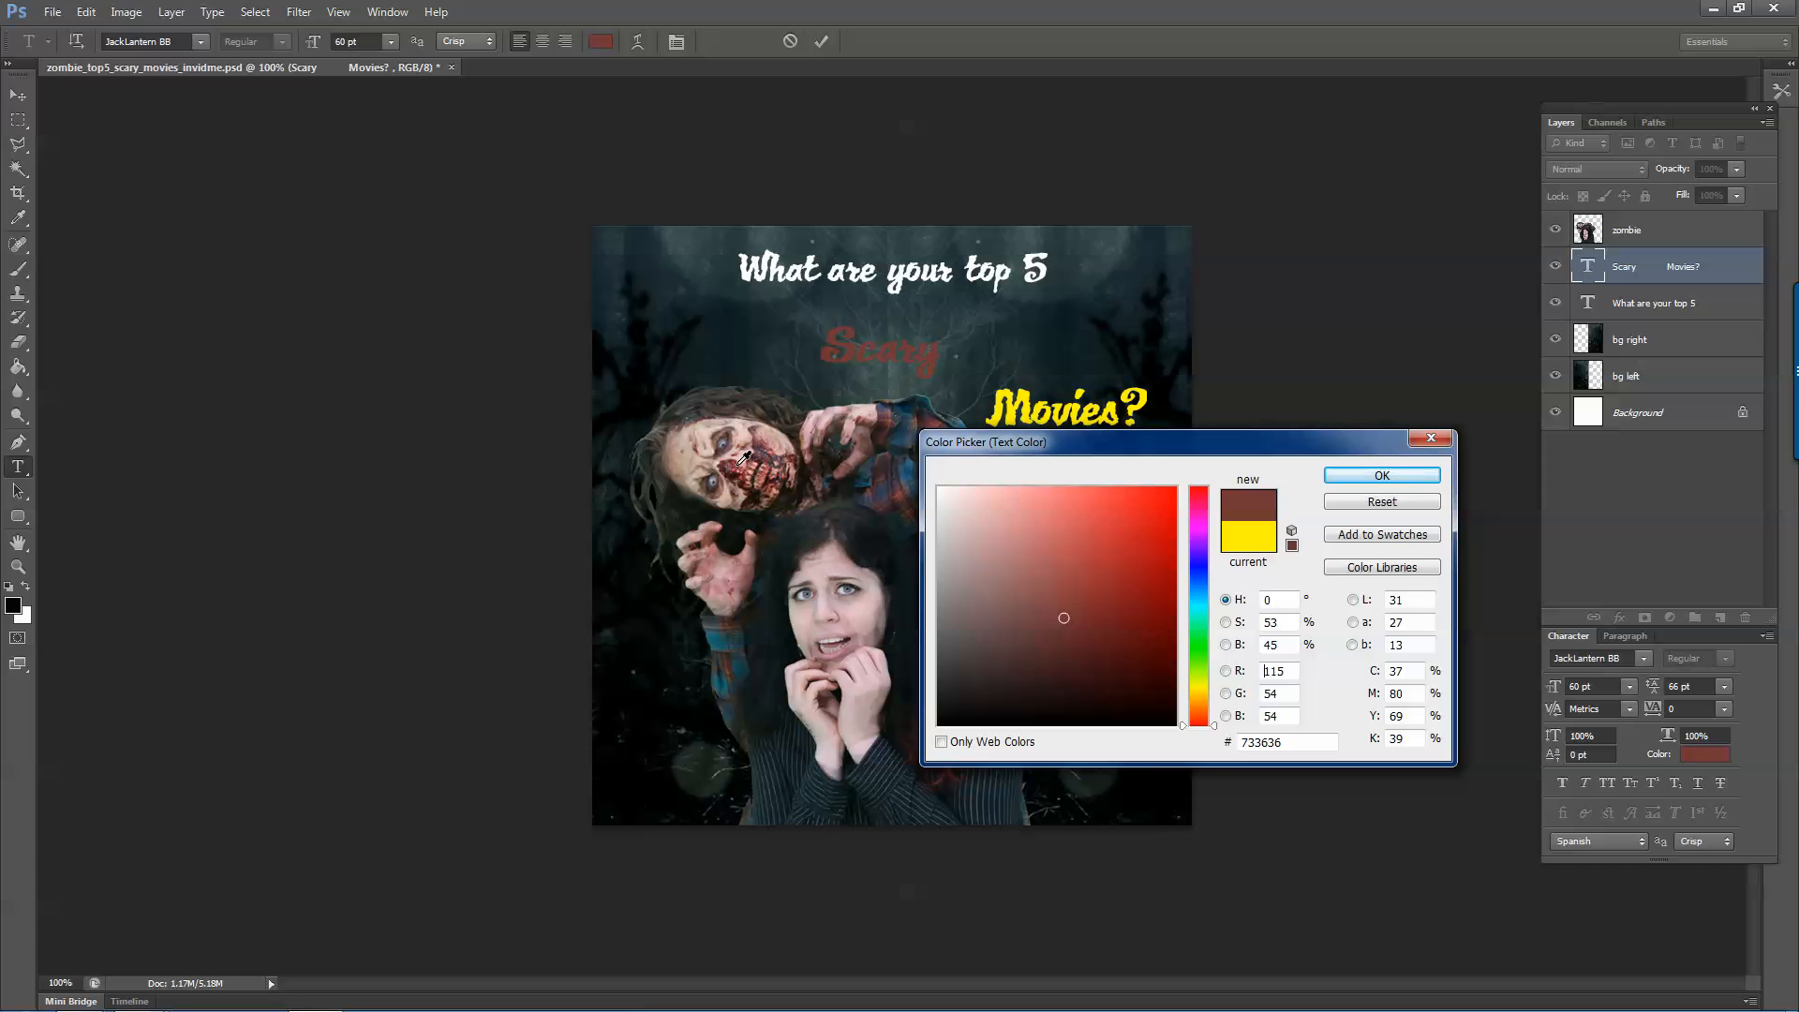
pyautogui.click(740, 461)
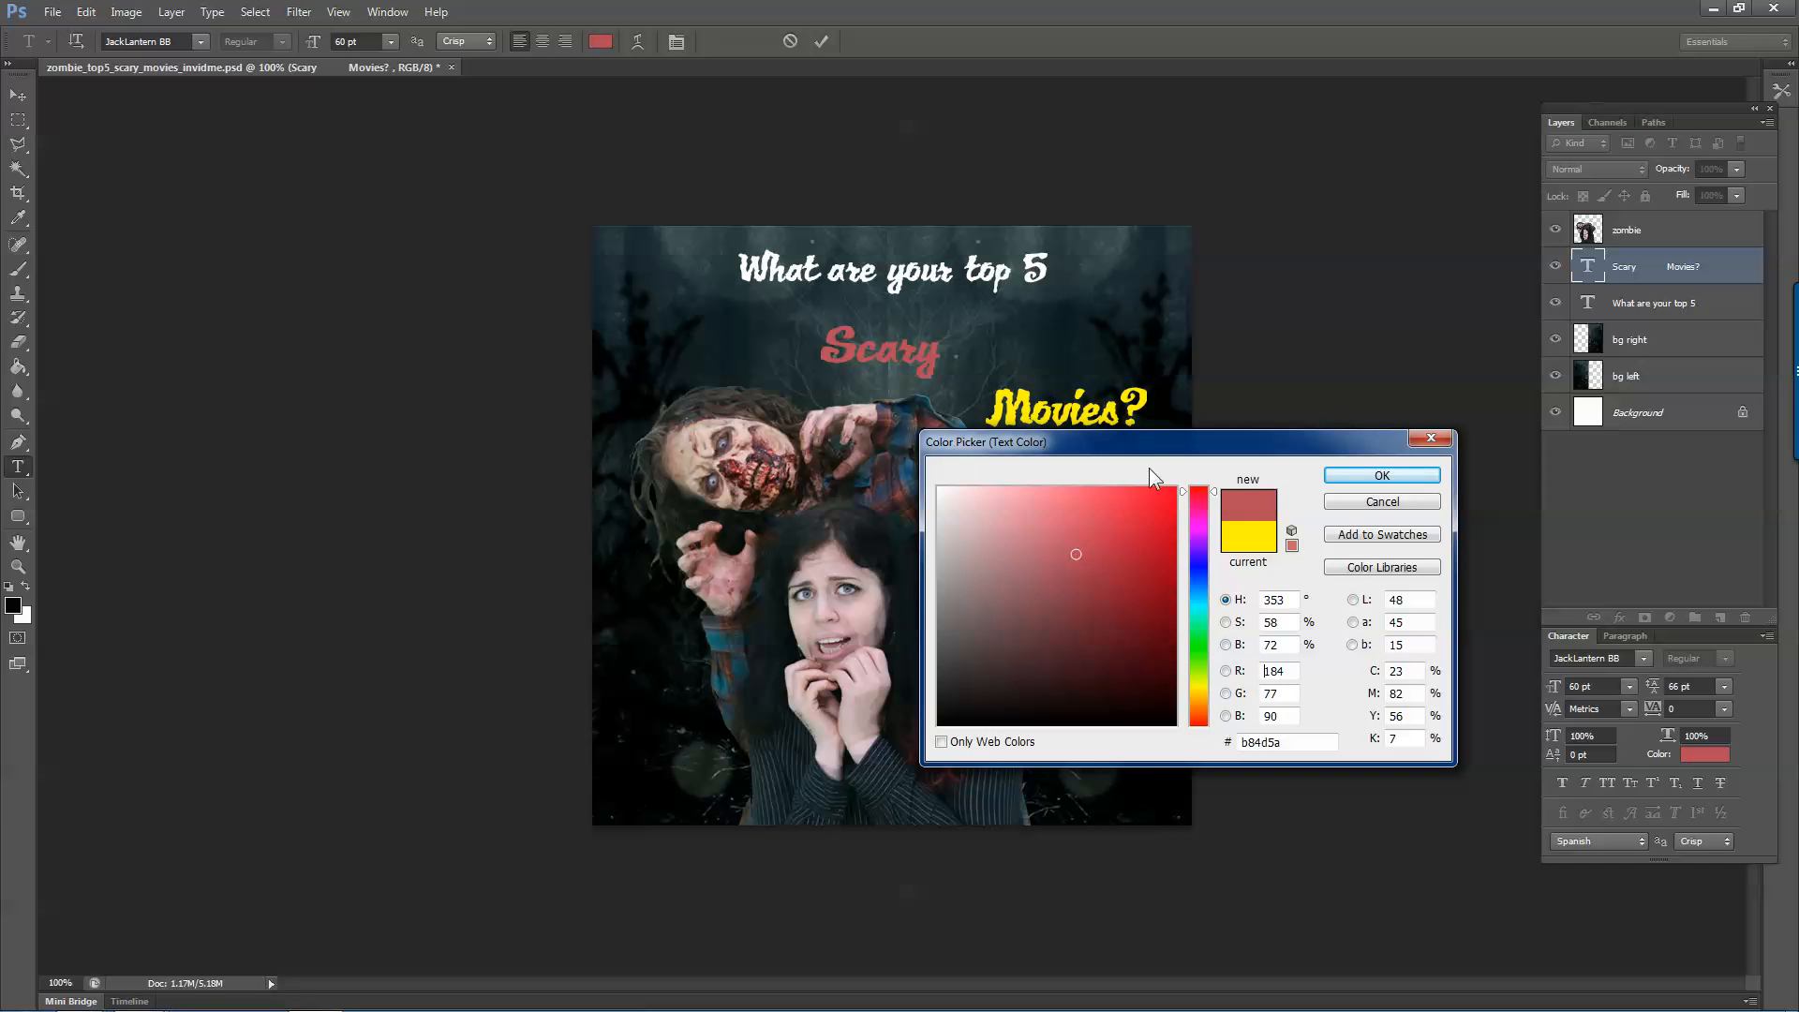
pyautogui.moveTo(1127, 559)
pyautogui.mouseDown()
pyautogui.moveTo(1081, 480)
pyautogui.moveTo(1222, 457)
pyautogui.moveTo(1090, 520)
pyautogui.moveTo(1119, 454)
pyautogui.moveTo(1190, 469)
pyautogui.moveTo(1087, 424)
pyautogui.moveTo(1209, 382)
pyautogui.mouseUp()
pyautogui.click(1360, 476)
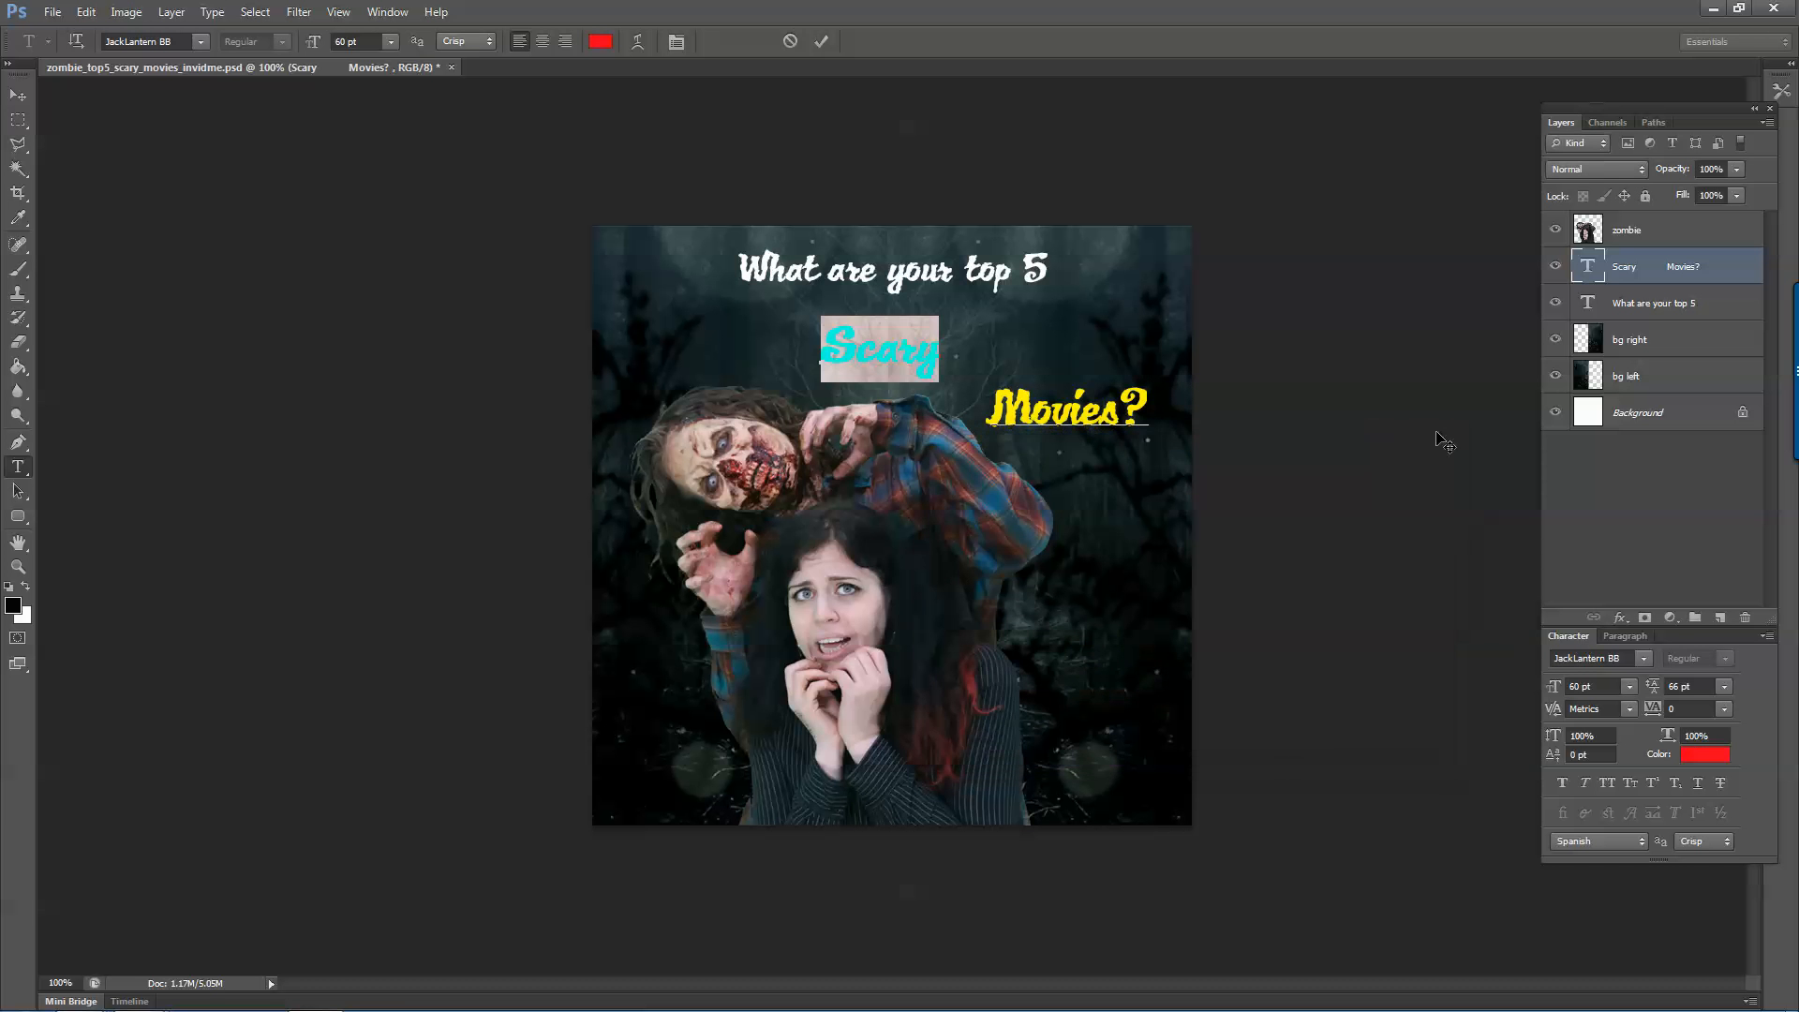
# Enlarge the whole "Scary Movies?" text to 73 pt and shift it left so that "Movies?" fits inside the canvas.
pyautogui.hotkey('ctrl', 'a')
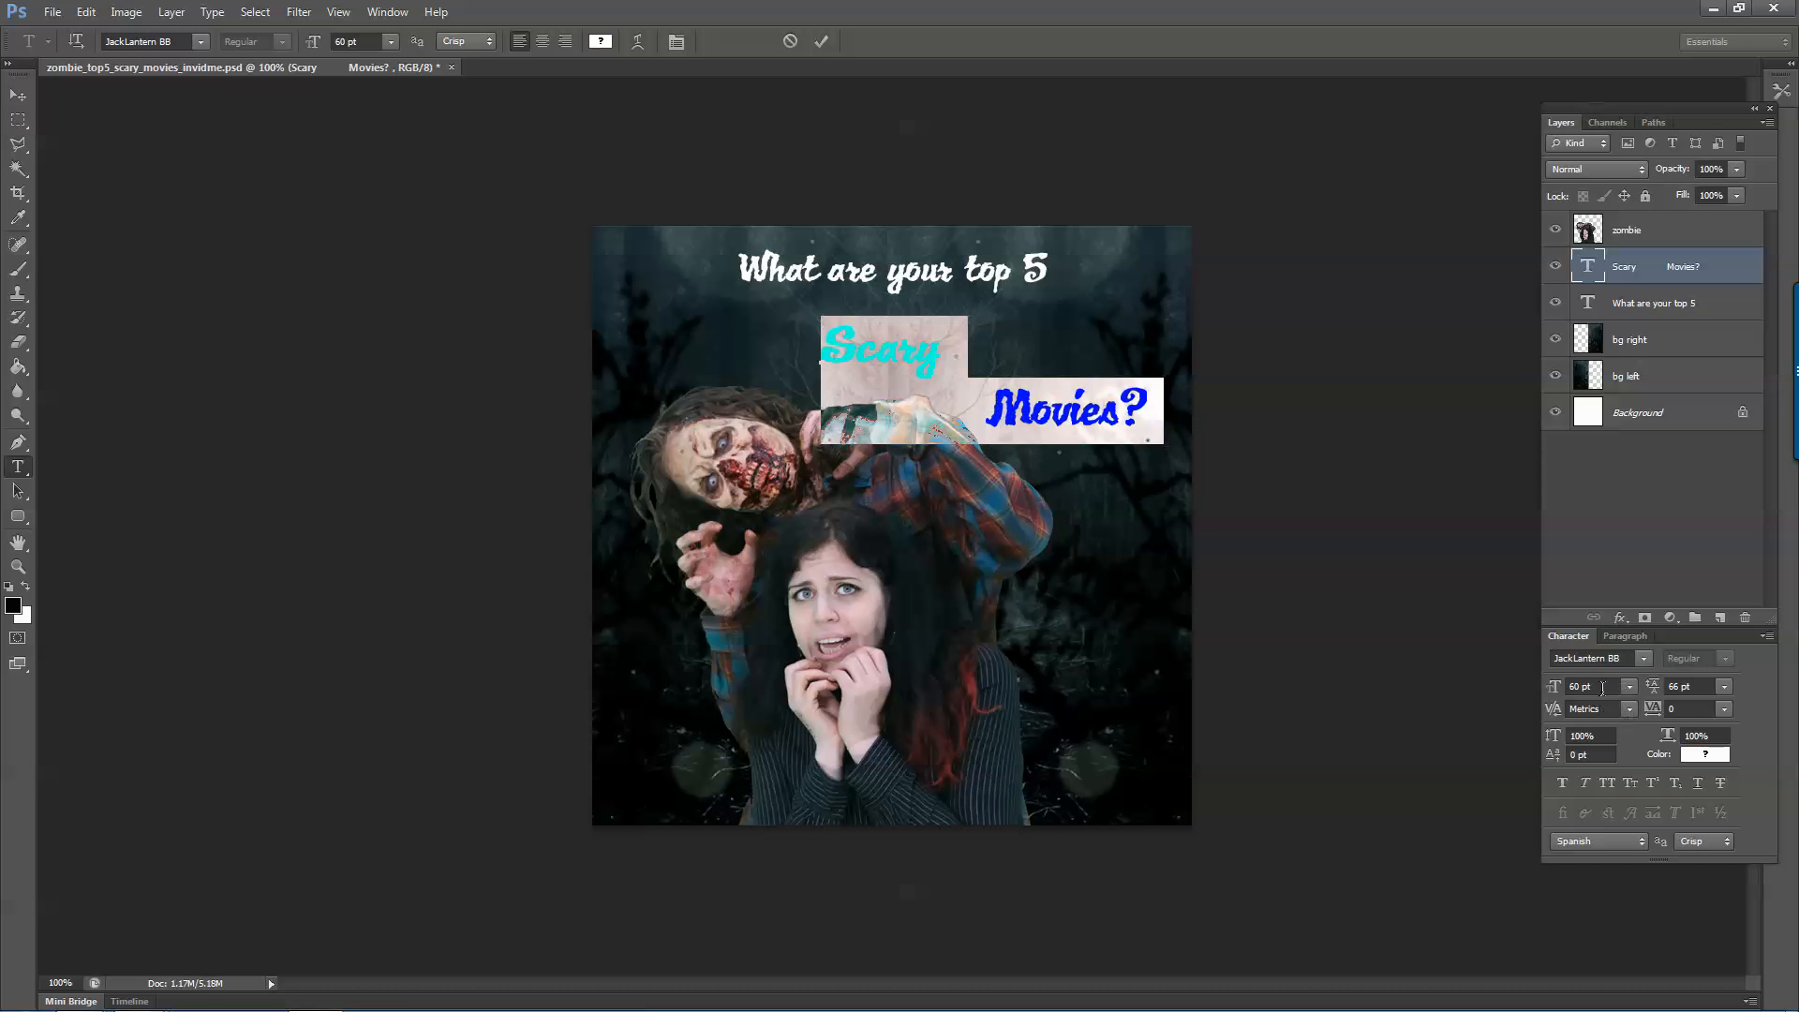
pyautogui.click(1602, 688)
pyautogui.press('Up')
pyautogui.press('Up')
pyautogui.press('Up')
pyautogui.press('Up')
pyautogui.press('Up')
pyautogui.press('Up')
pyautogui.press('Up')
pyautogui.press('Up')
pyautogui.press('Up')
pyautogui.press('Up')
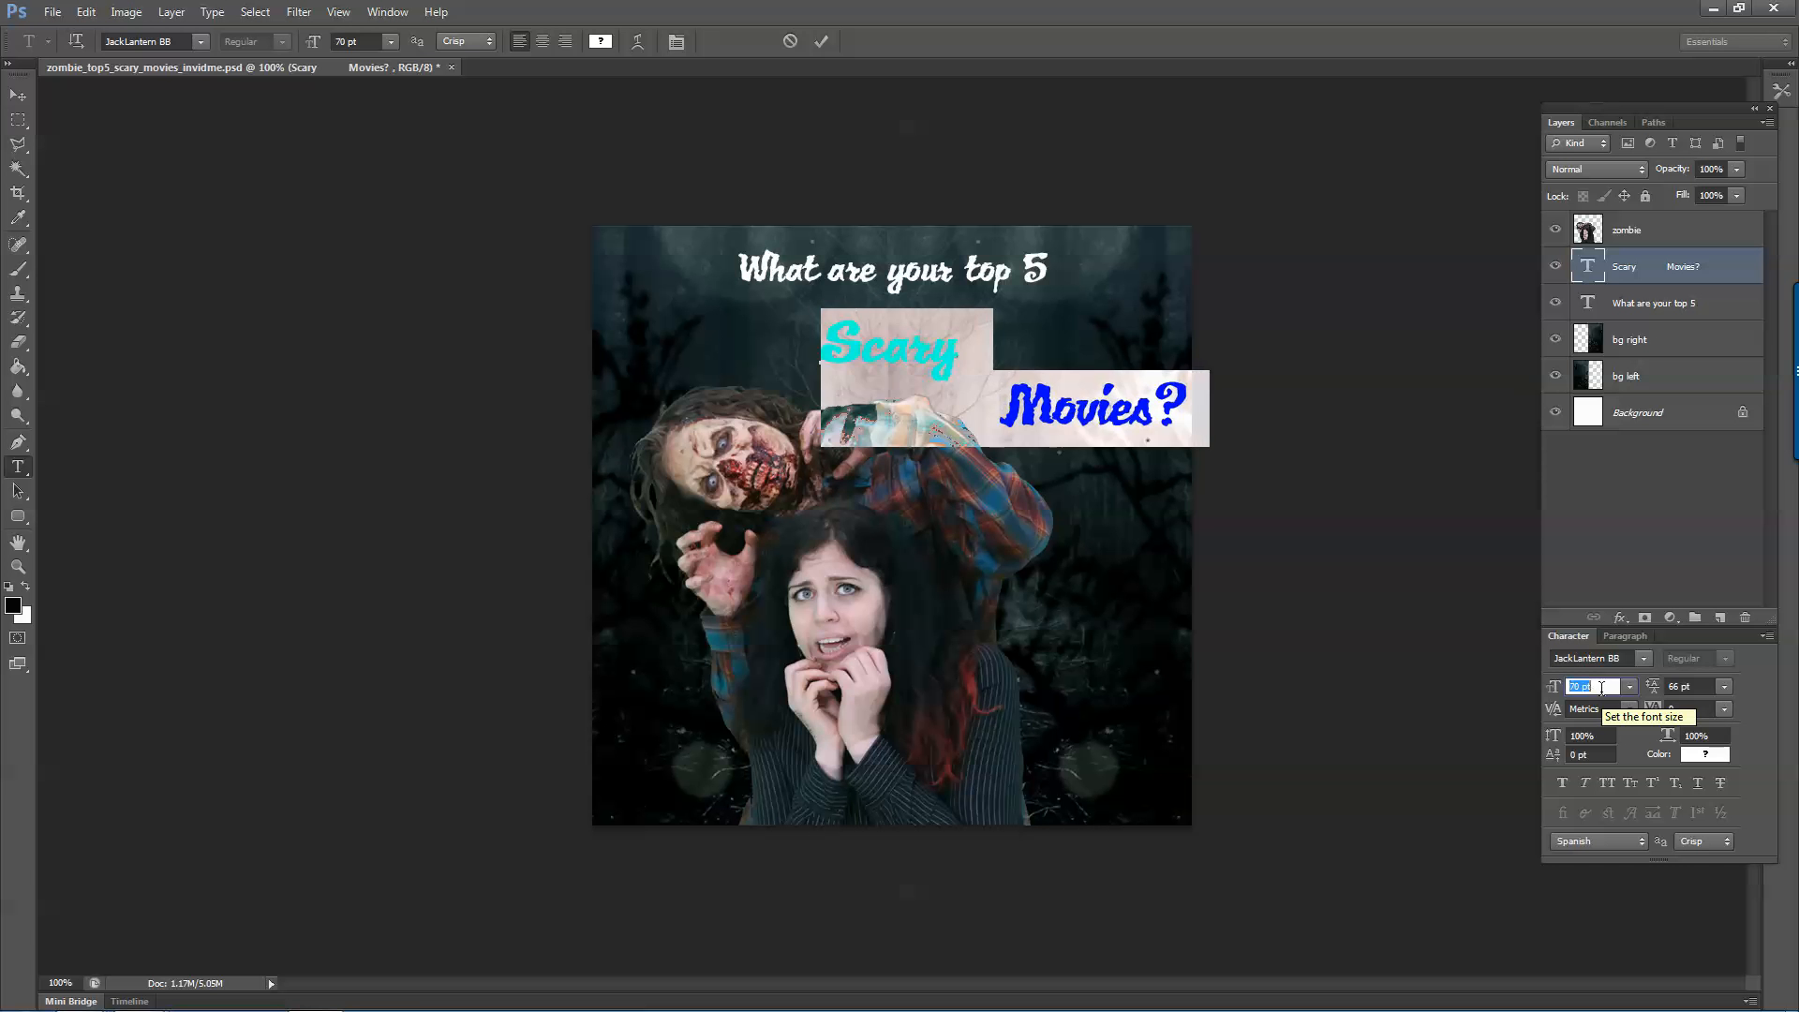
pyautogui.press('Up')
pyautogui.press('Up')
pyautogui.press('Up')
pyautogui.click(21, 101)
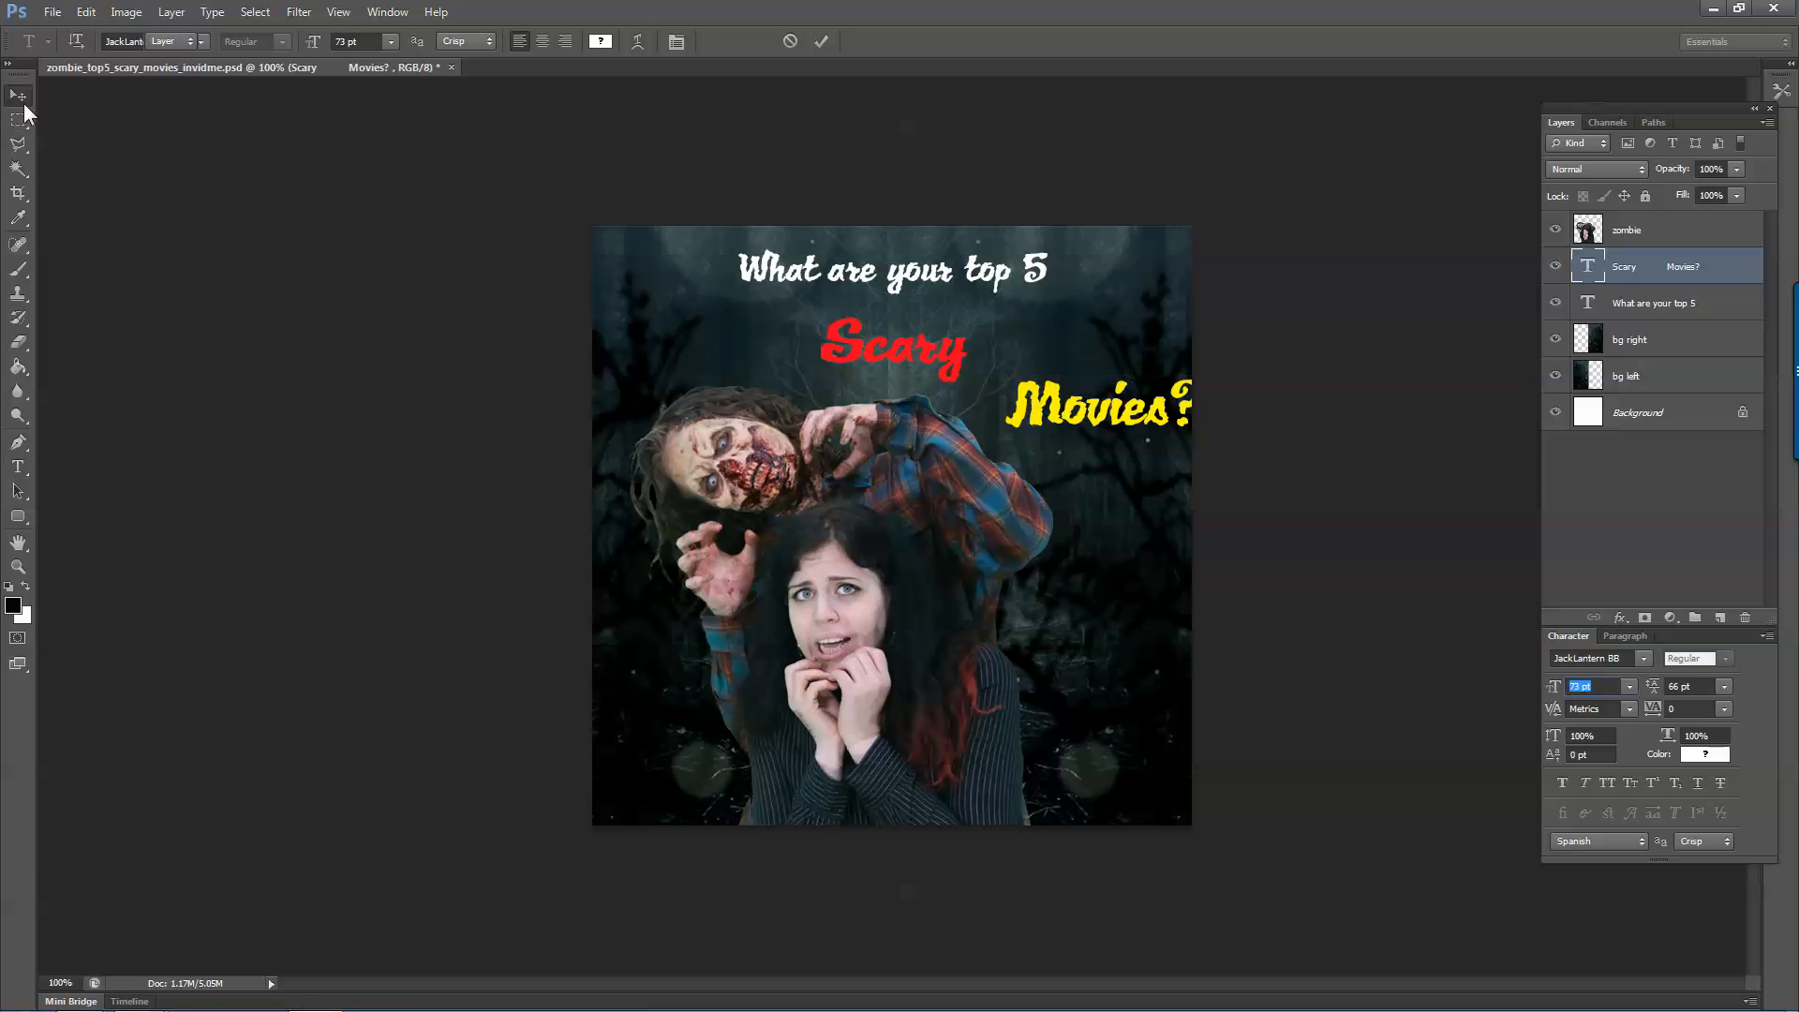
pyautogui.moveTo(865, 338); pyautogui.dragTo(828, 346)
# Add a Stroke layer effect to the "Scary Movies?" text, keeping the lettering in view.
pyautogui.doubleClick(1741, 281)
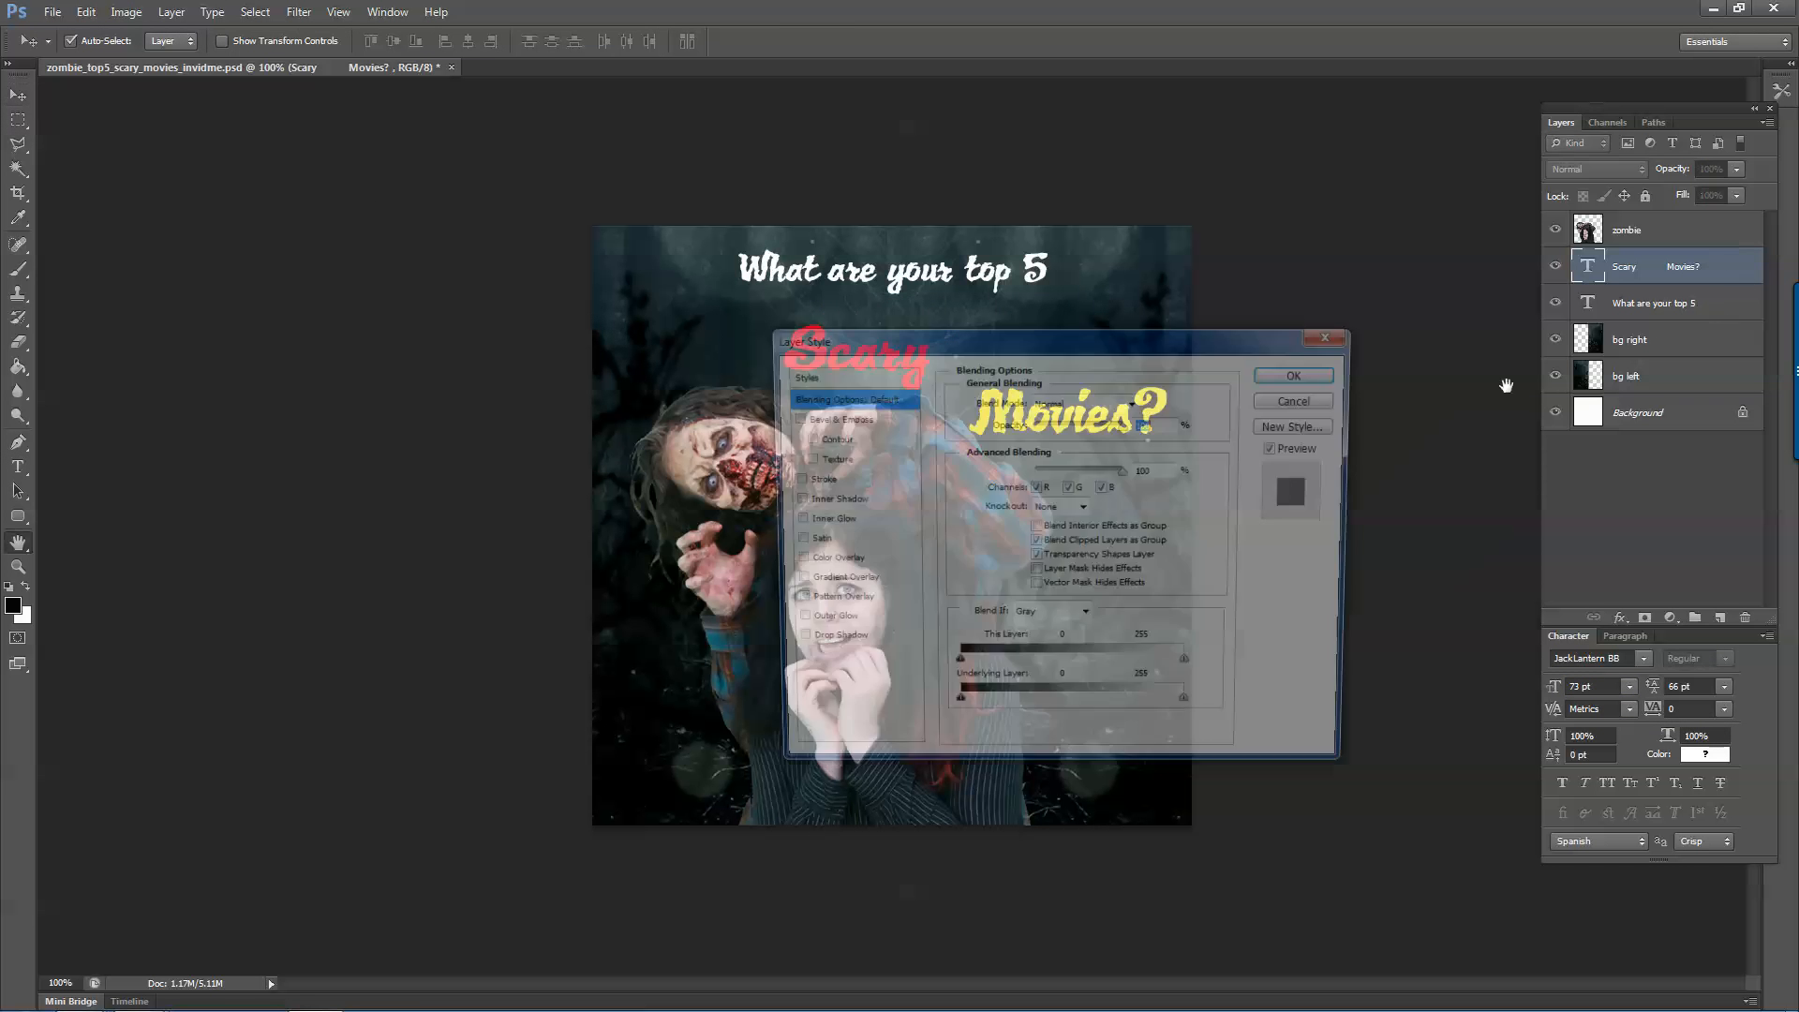
pyautogui.moveTo(936, 339); pyautogui.dragTo(1278, 382)
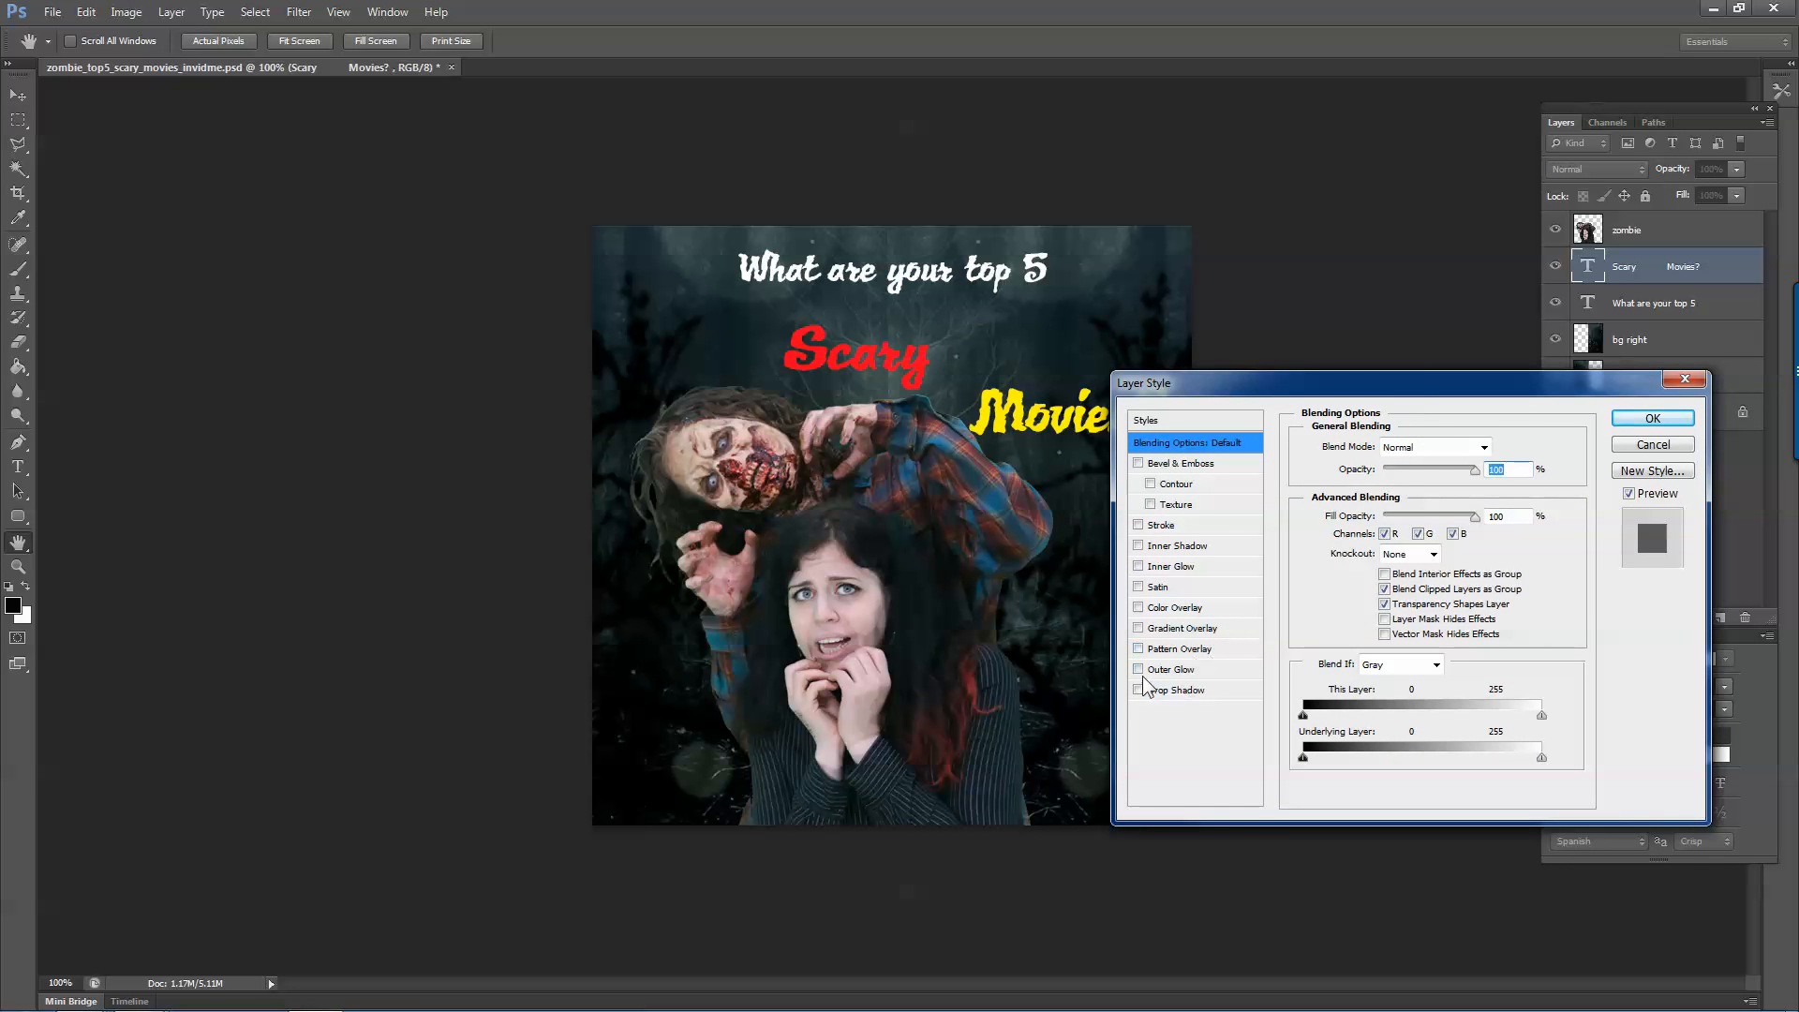
pyautogui.click(1139, 525)
pyautogui.click(1162, 526)
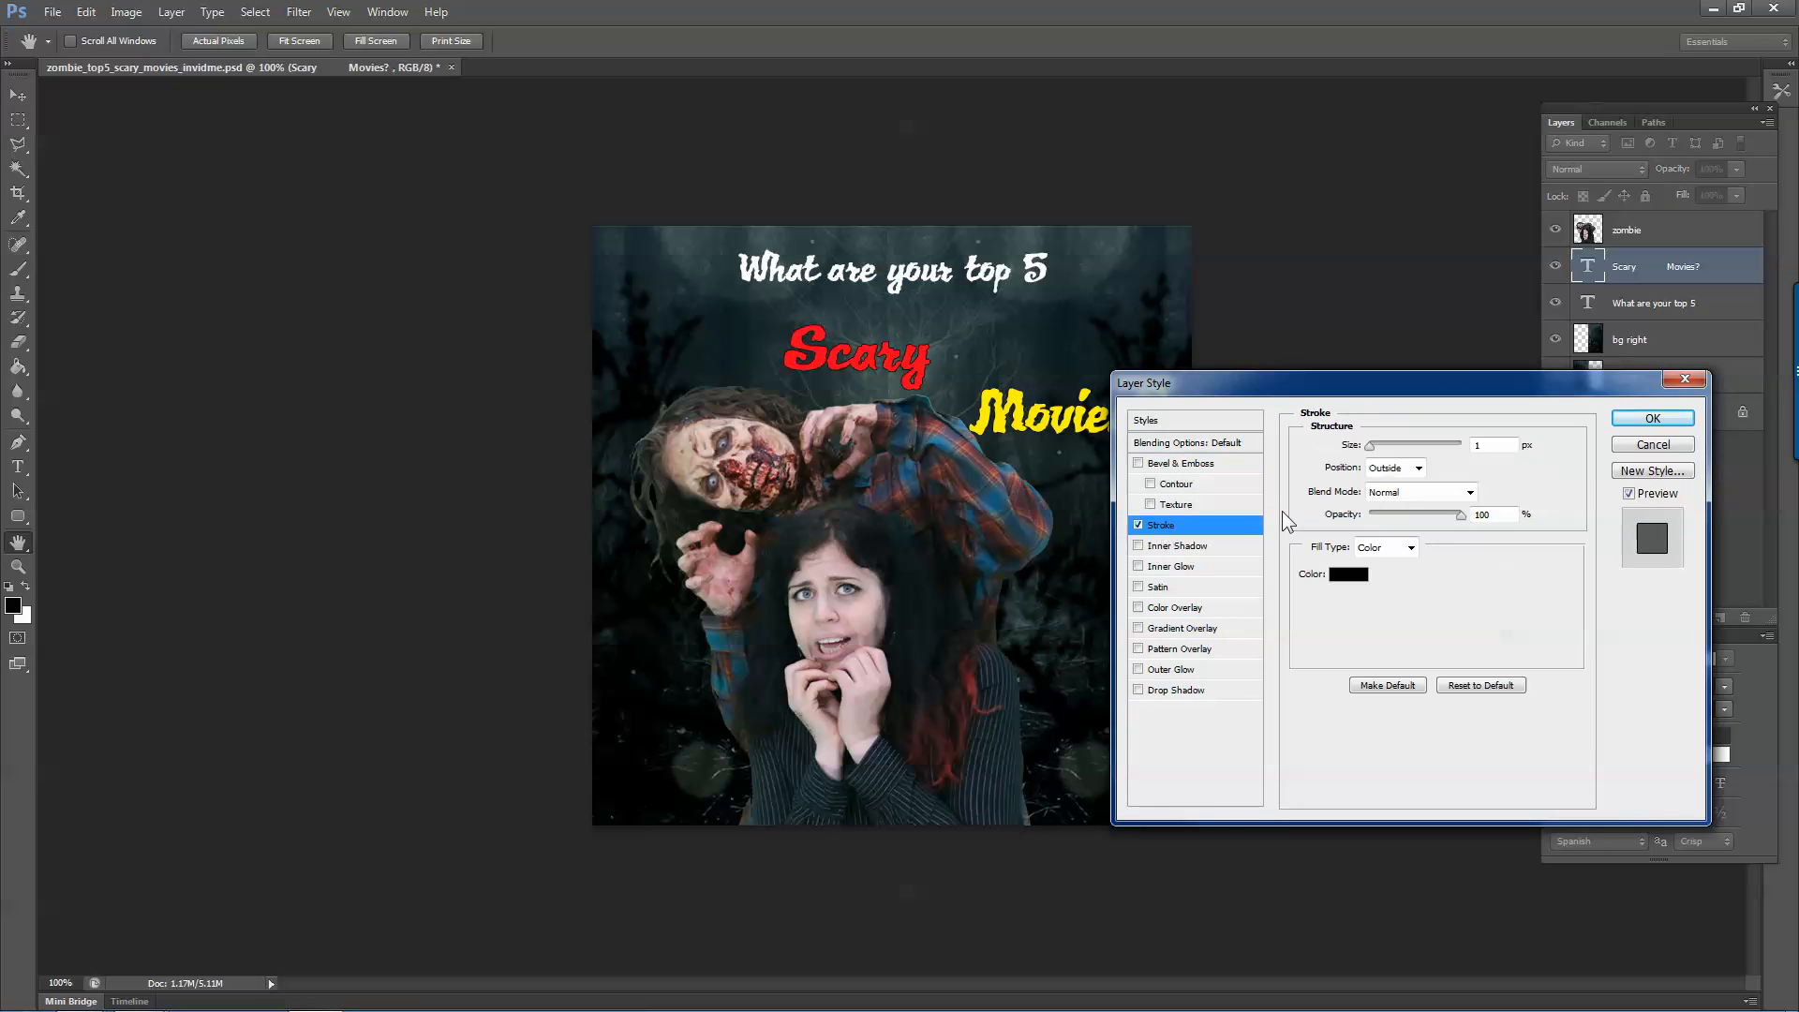
# Try white as the stroke color of the "Scary Movies?" text and set it back to black.
pyautogui.click(1357, 575)
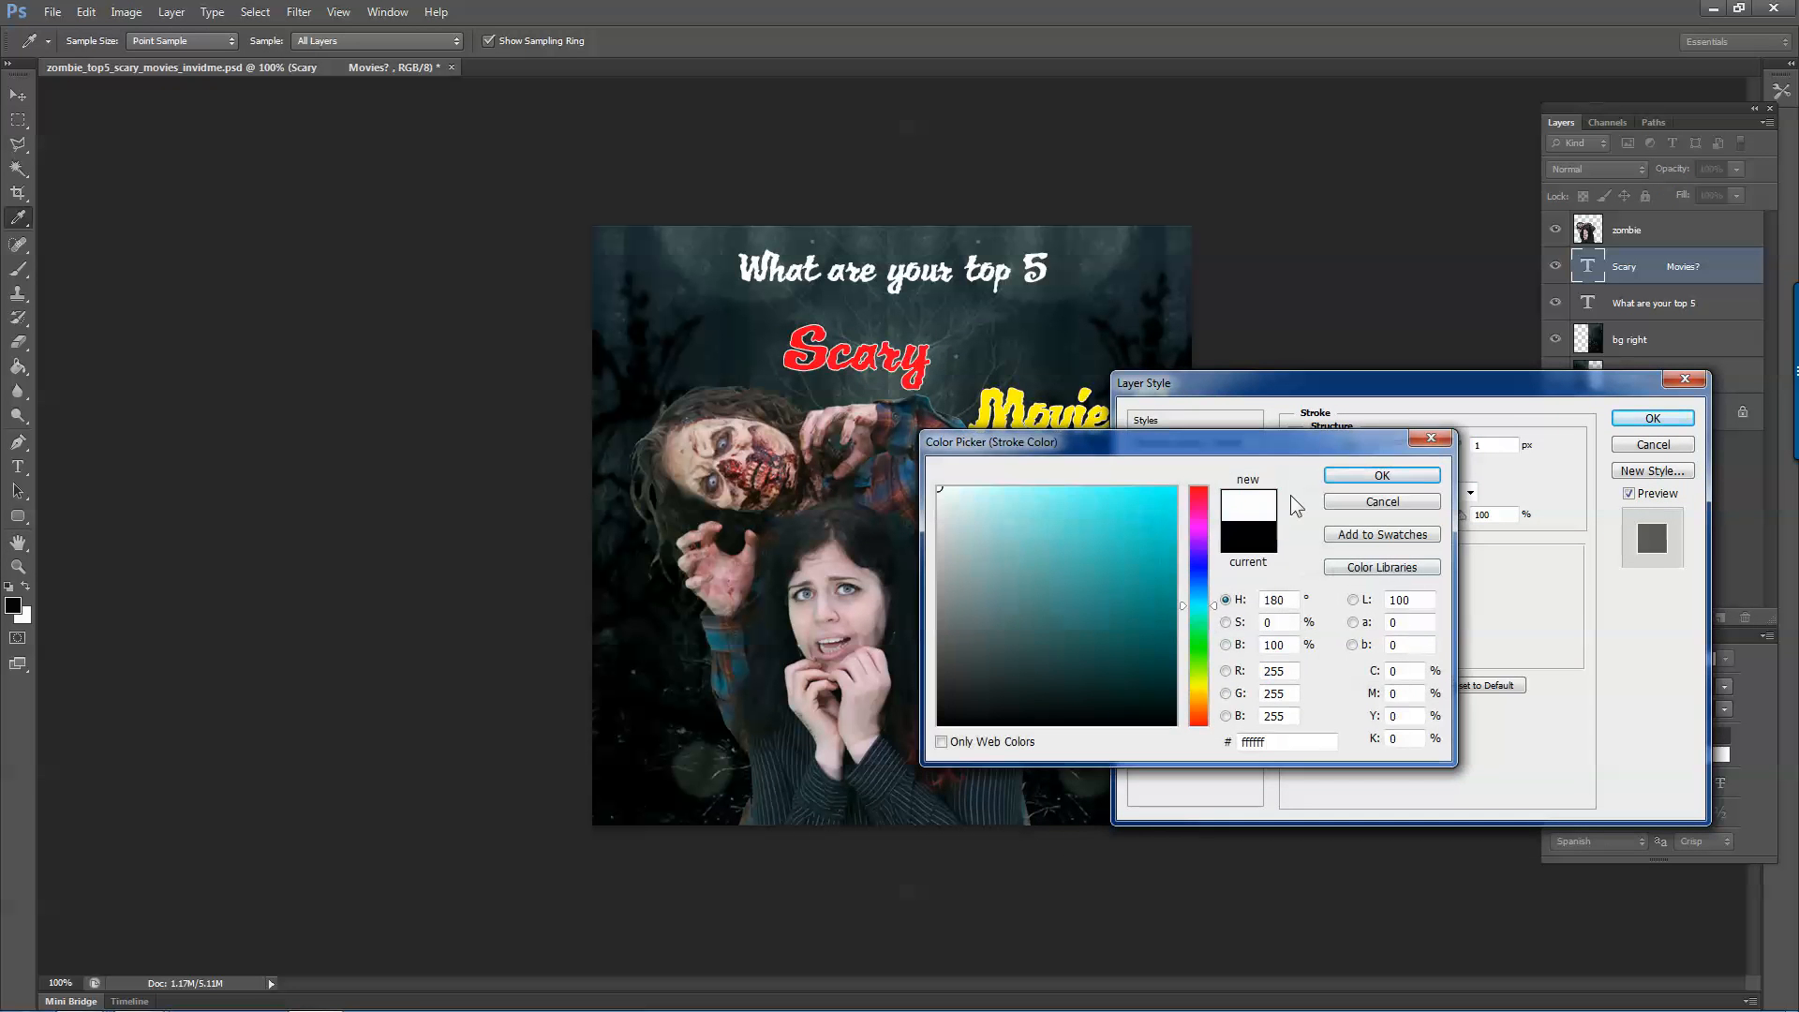
pyautogui.click(1355, 476)
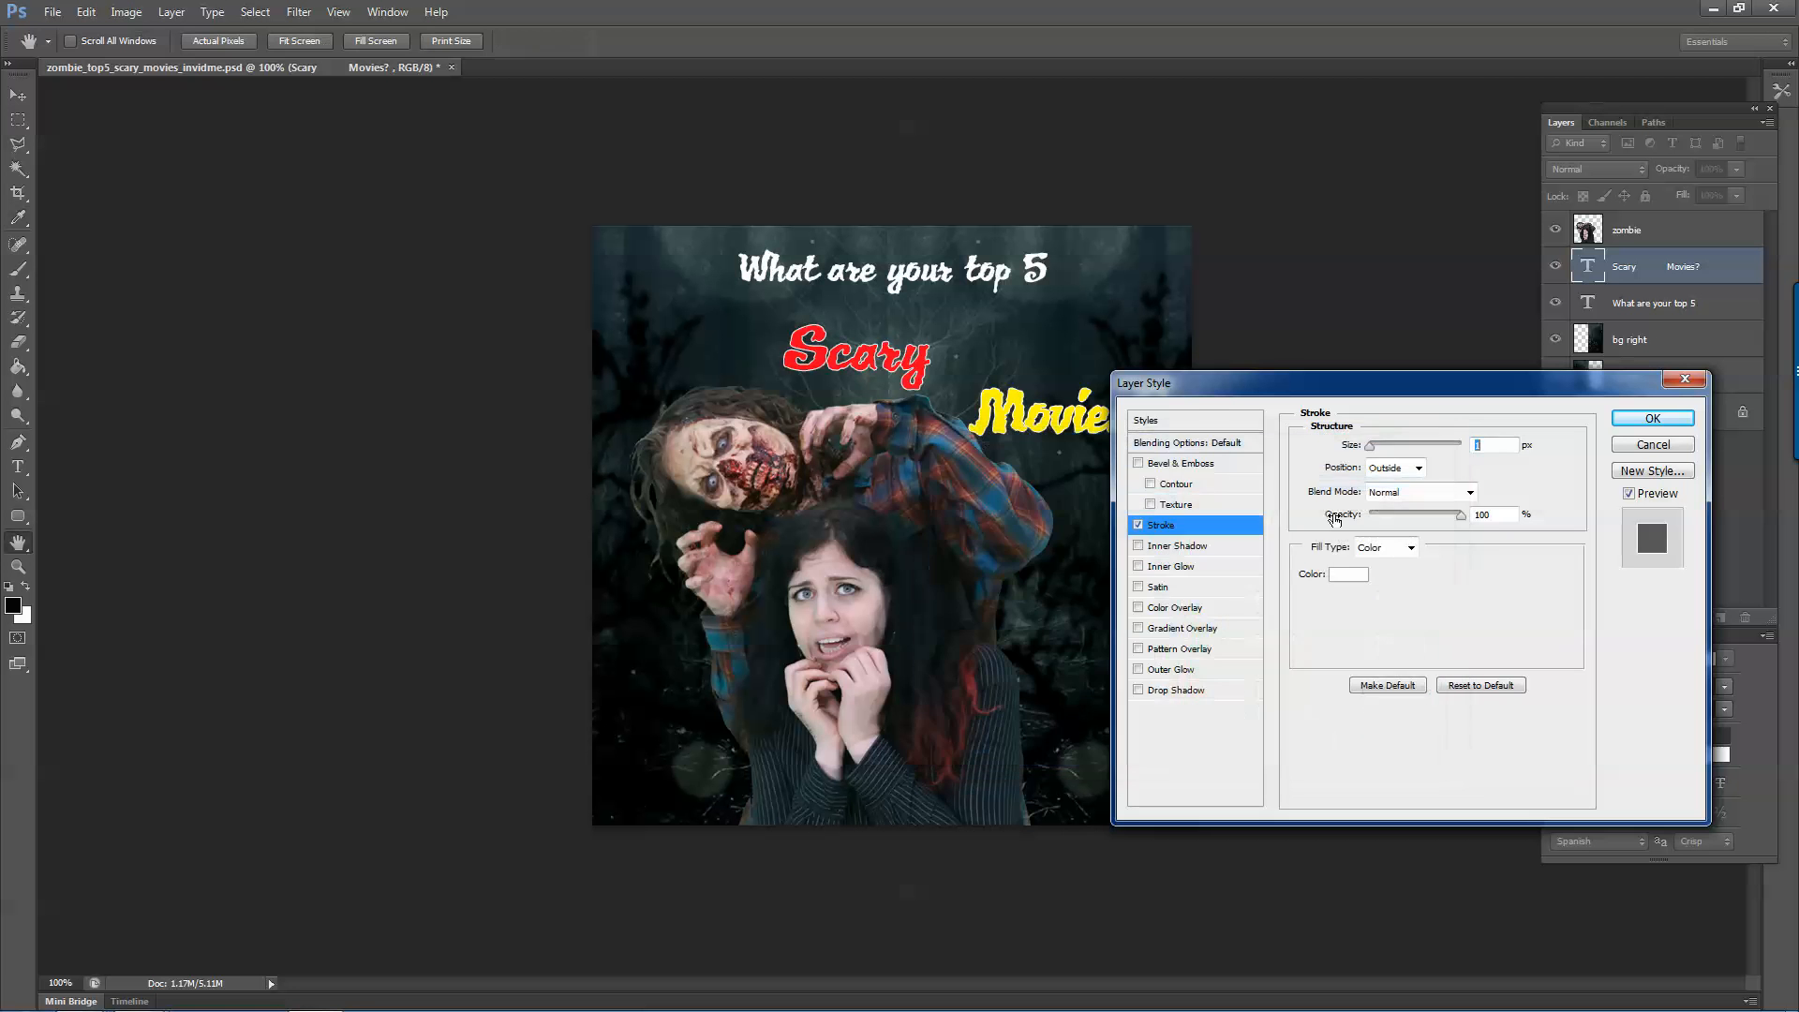
pyautogui.click(1348, 575)
pyautogui.moveTo(946, 722); pyautogui.dragTo(949, 773)
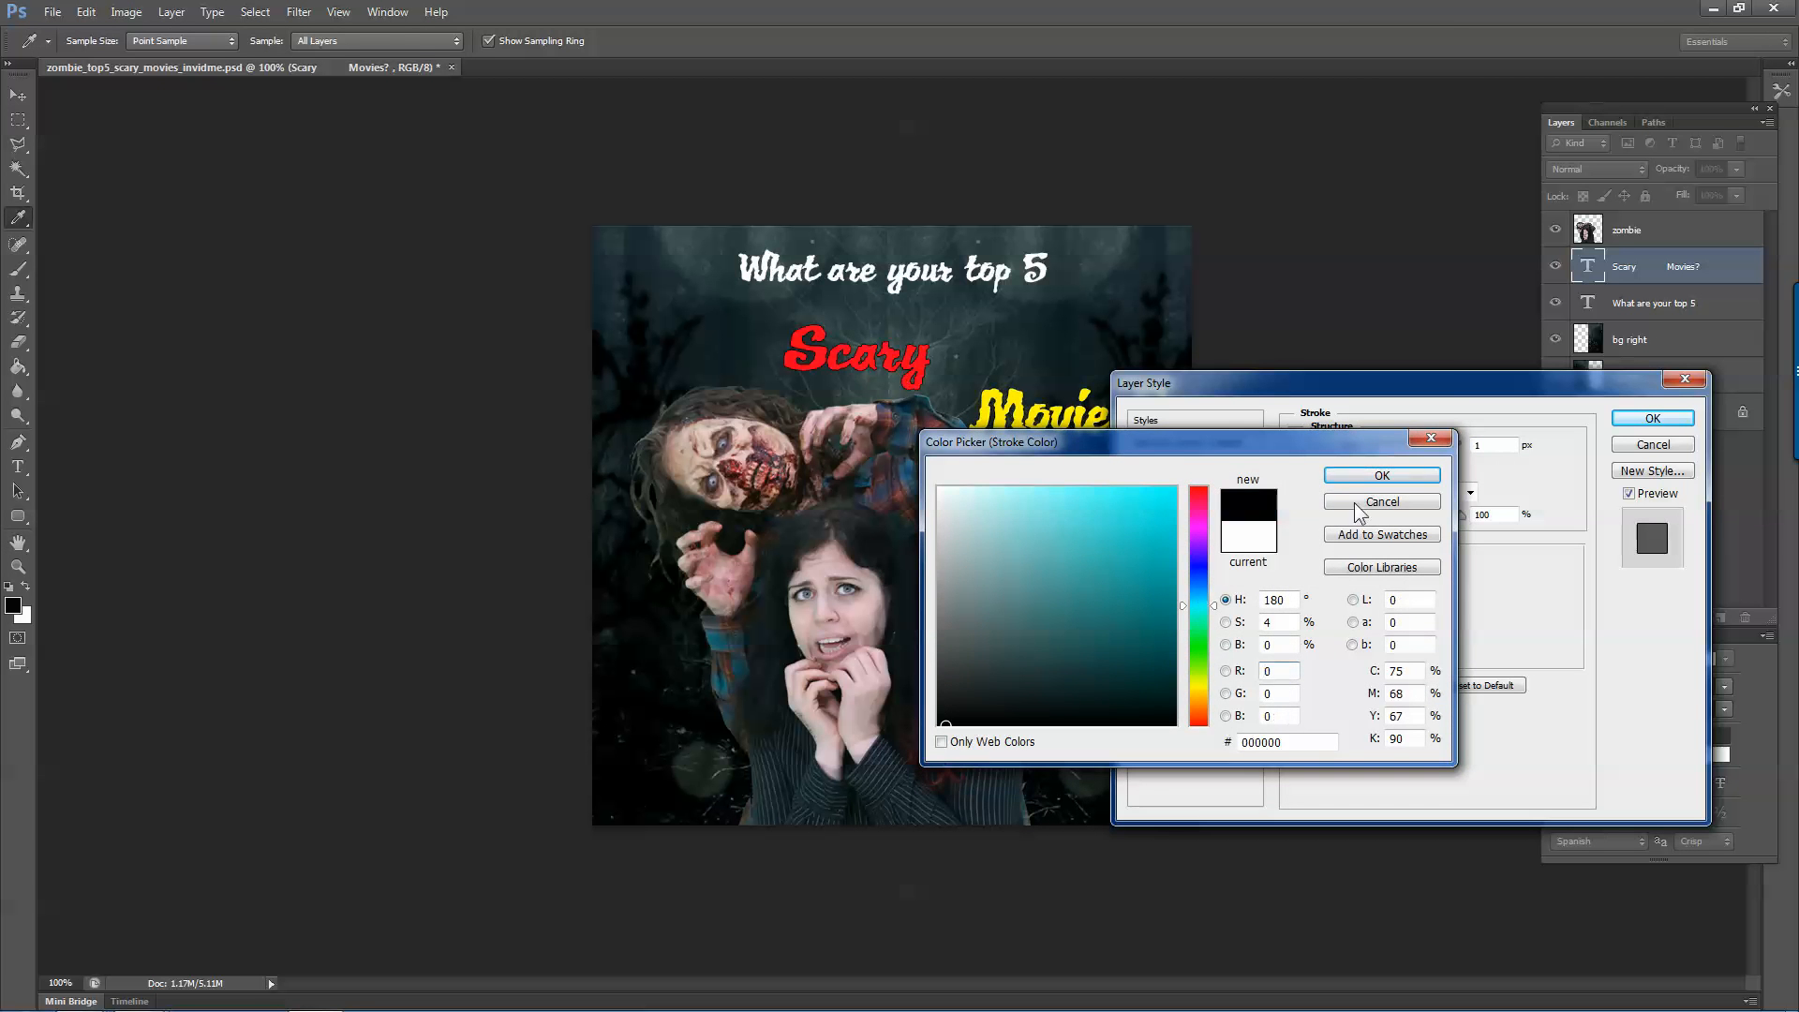
pyautogui.click(1354, 474)
# Set the size of the black stroke around "Scary Movies?" to 4 px.
pyautogui.press('Up')
pyautogui.press('Up')
pyautogui.press('Up')
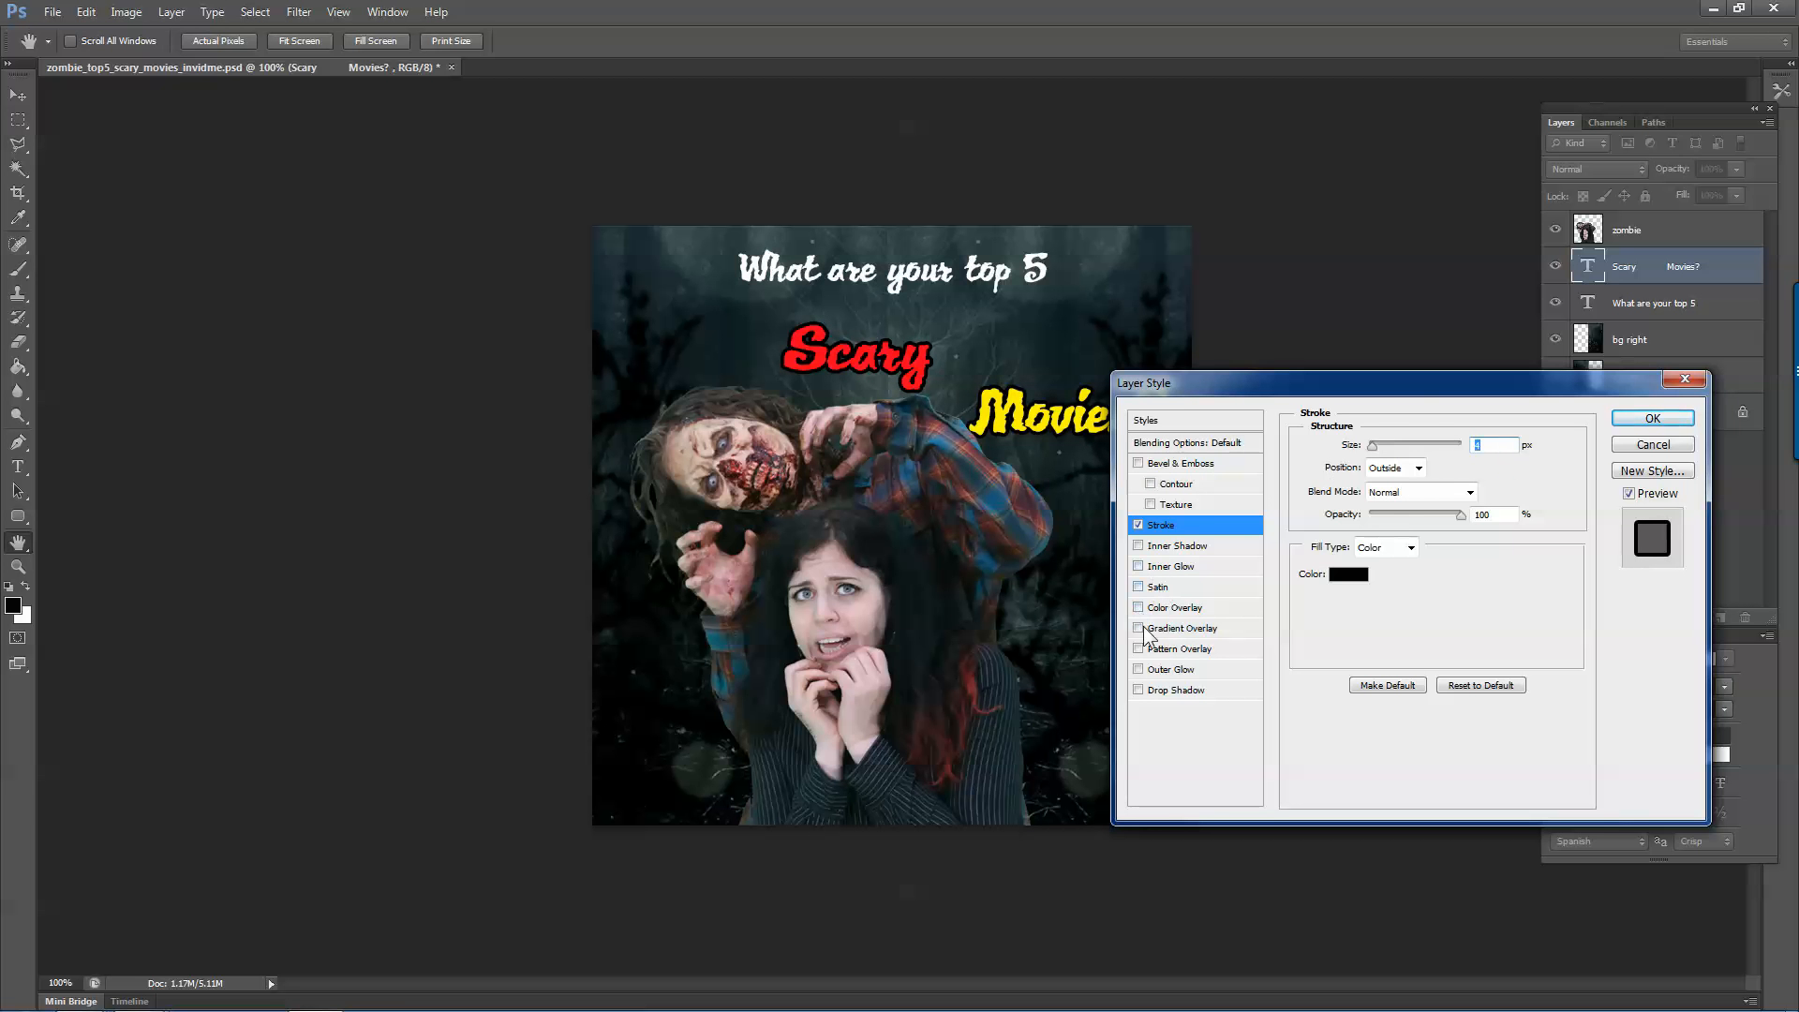
# Add a white Outer Glow to "Scary Movies?" with Normal blend mode, 100% opacity, 13% spread and a size of about 29 px.
pyautogui.click(1162, 668)
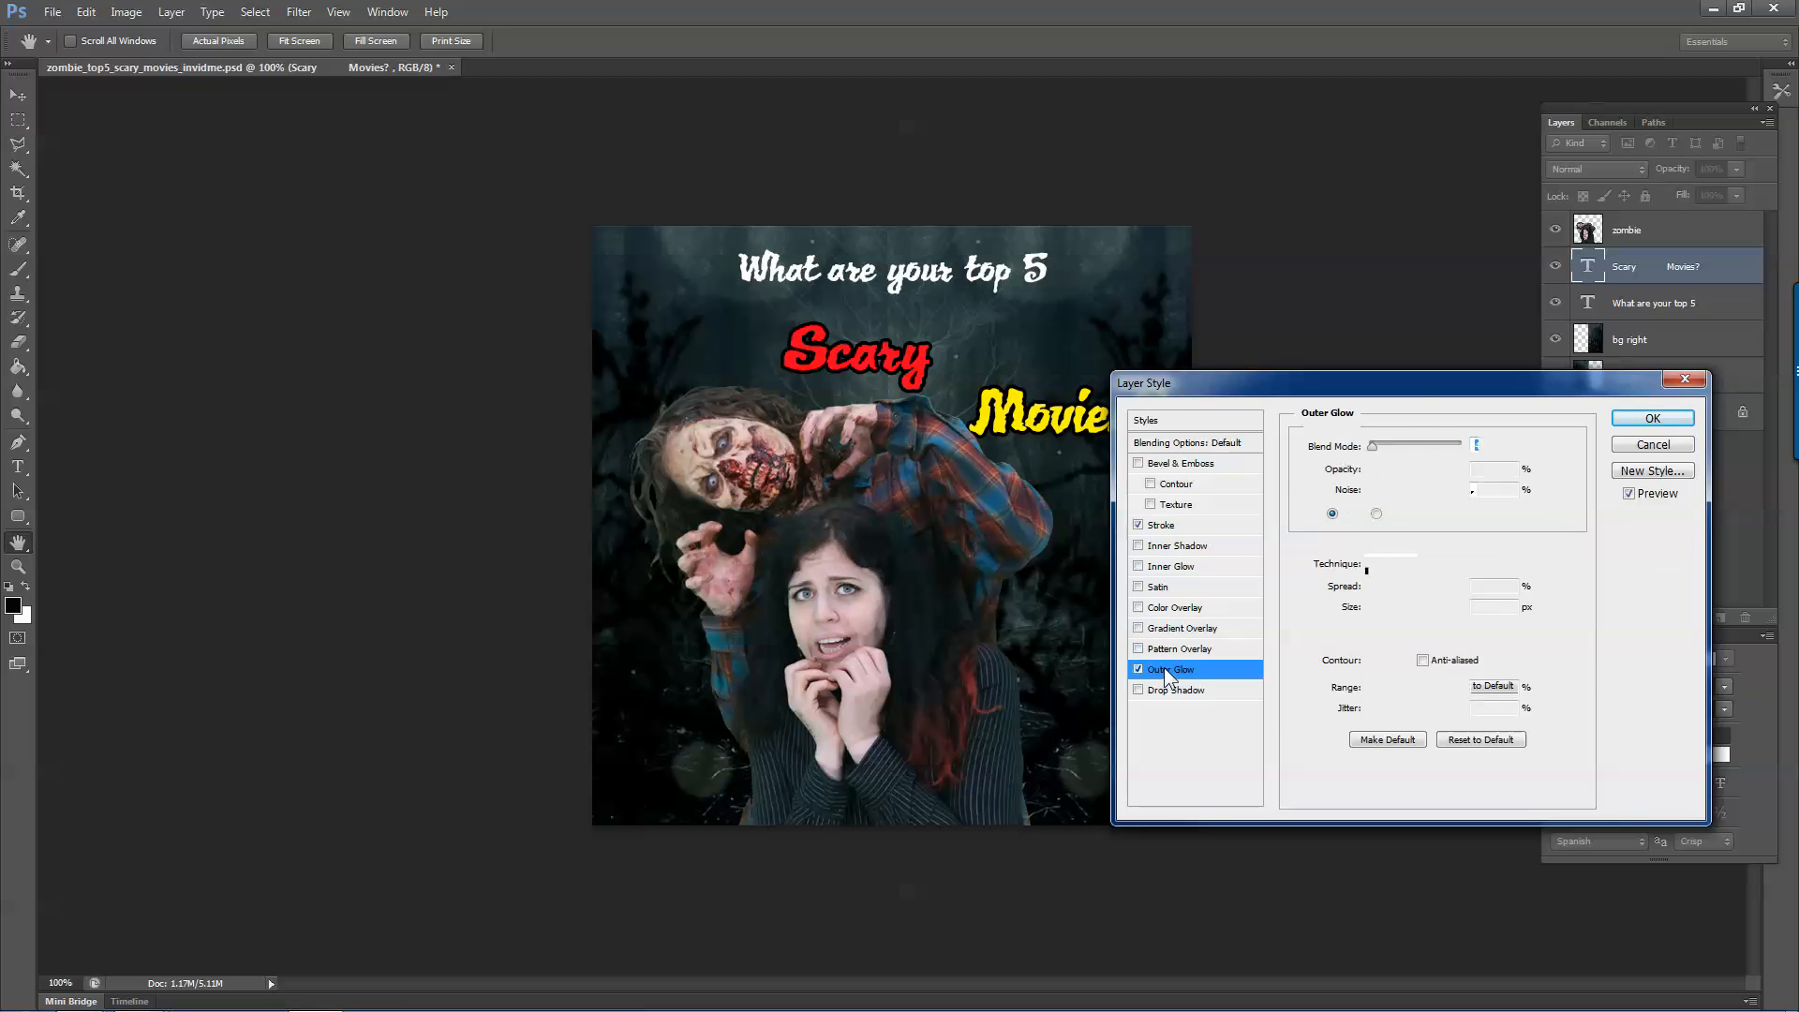
pyautogui.click(1349, 513)
pyautogui.click(1386, 475)
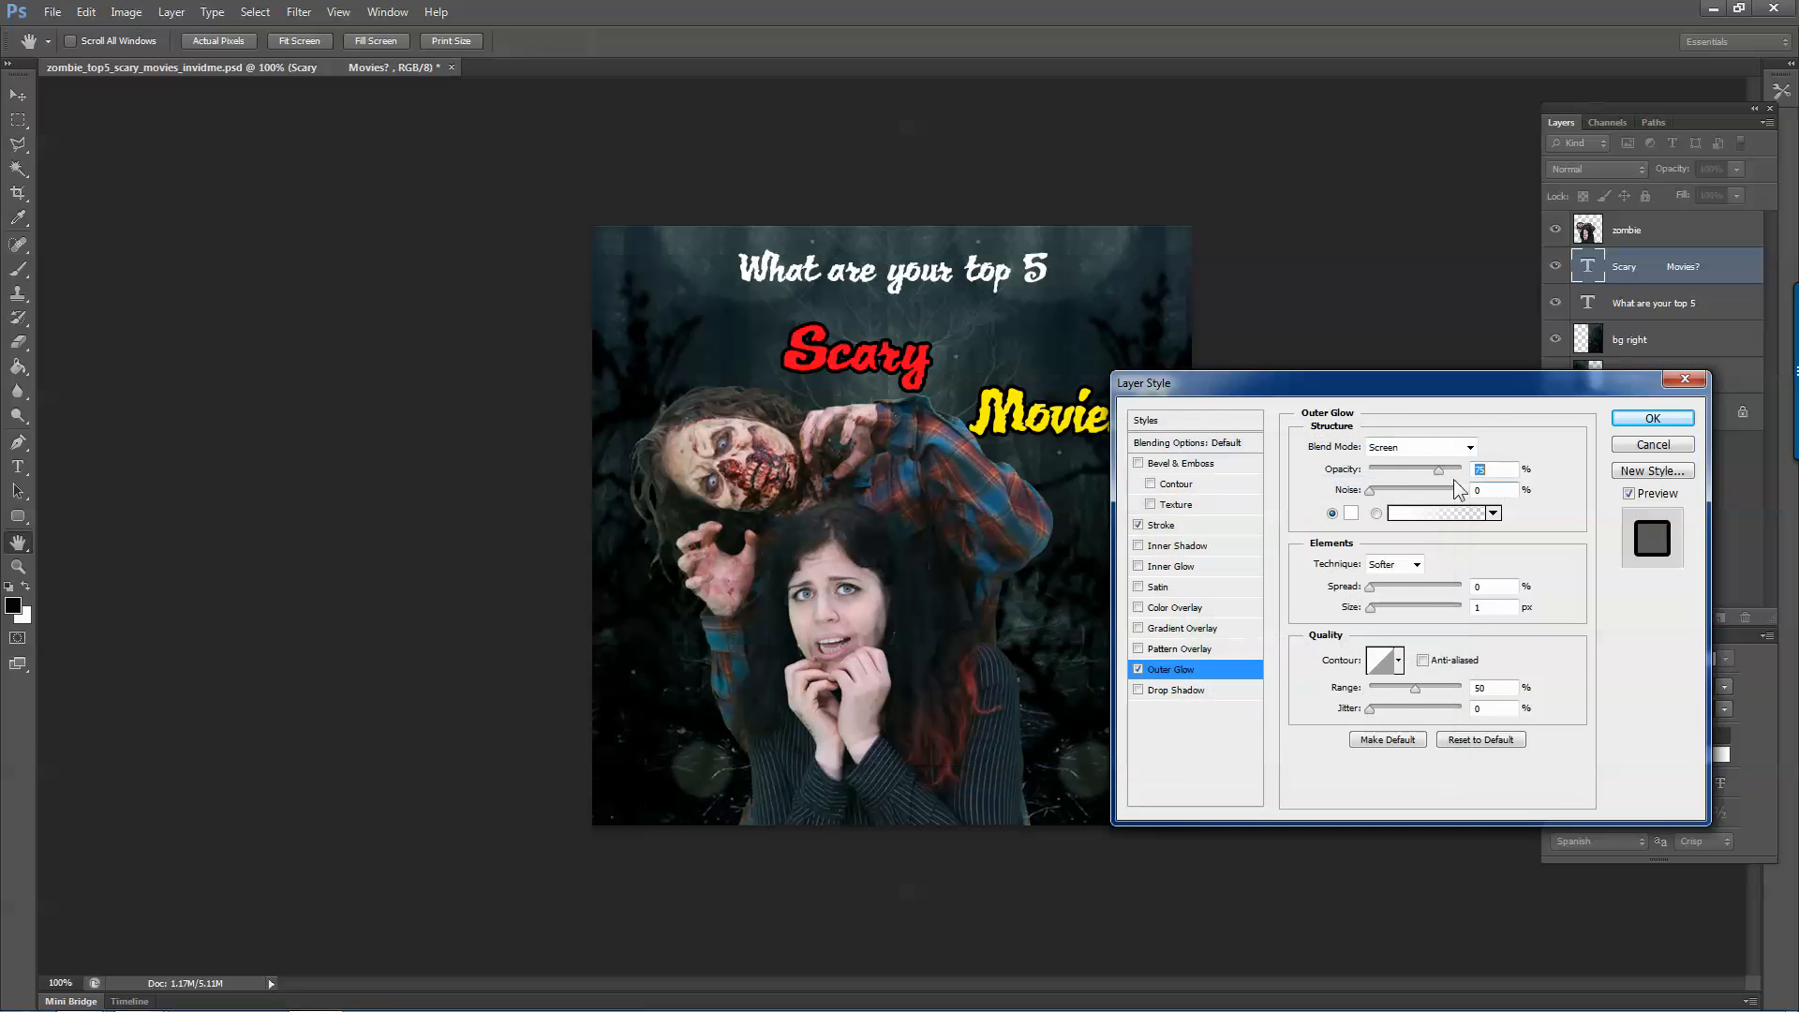
pyautogui.click(1426, 452)
pyautogui.click(1424, 465)
pyautogui.moveTo(1441, 472); pyautogui.dragTo(1483, 491)
pyautogui.click(1380, 586)
pyautogui.moveTo(1373, 611); pyautogui.dragTo(1391, 610)
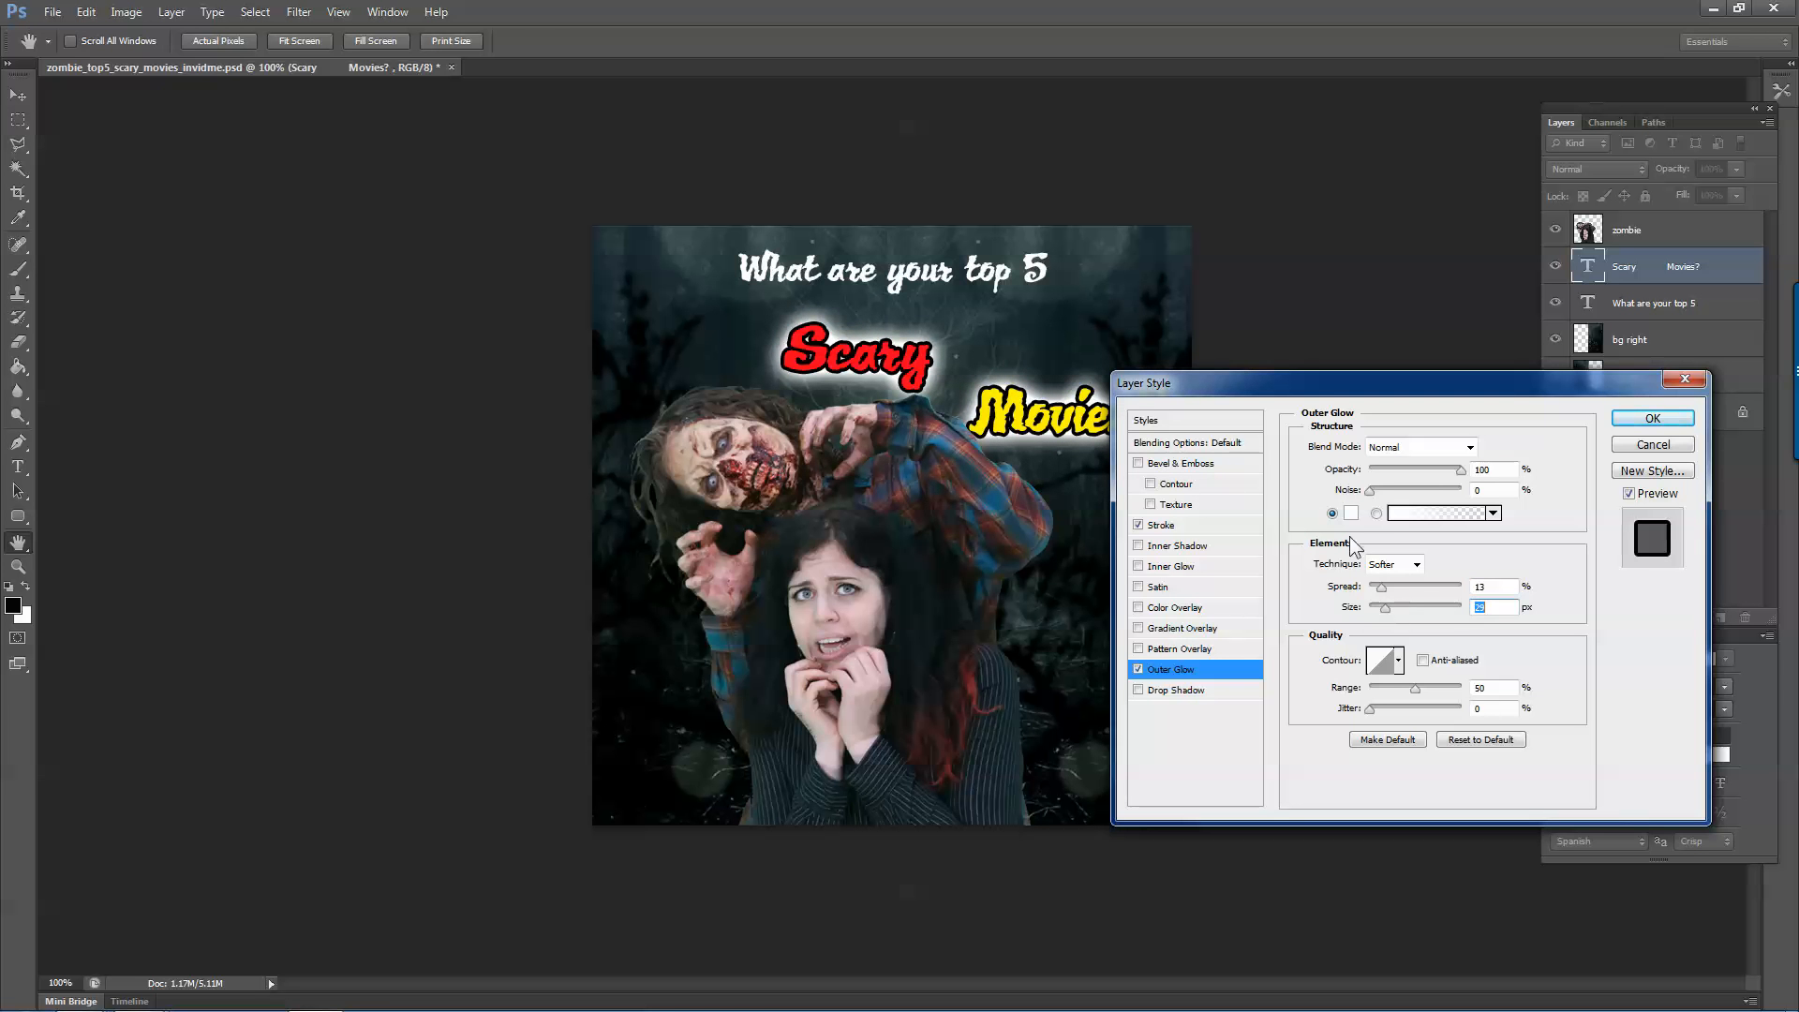
pyautogui.click(1635, 421)
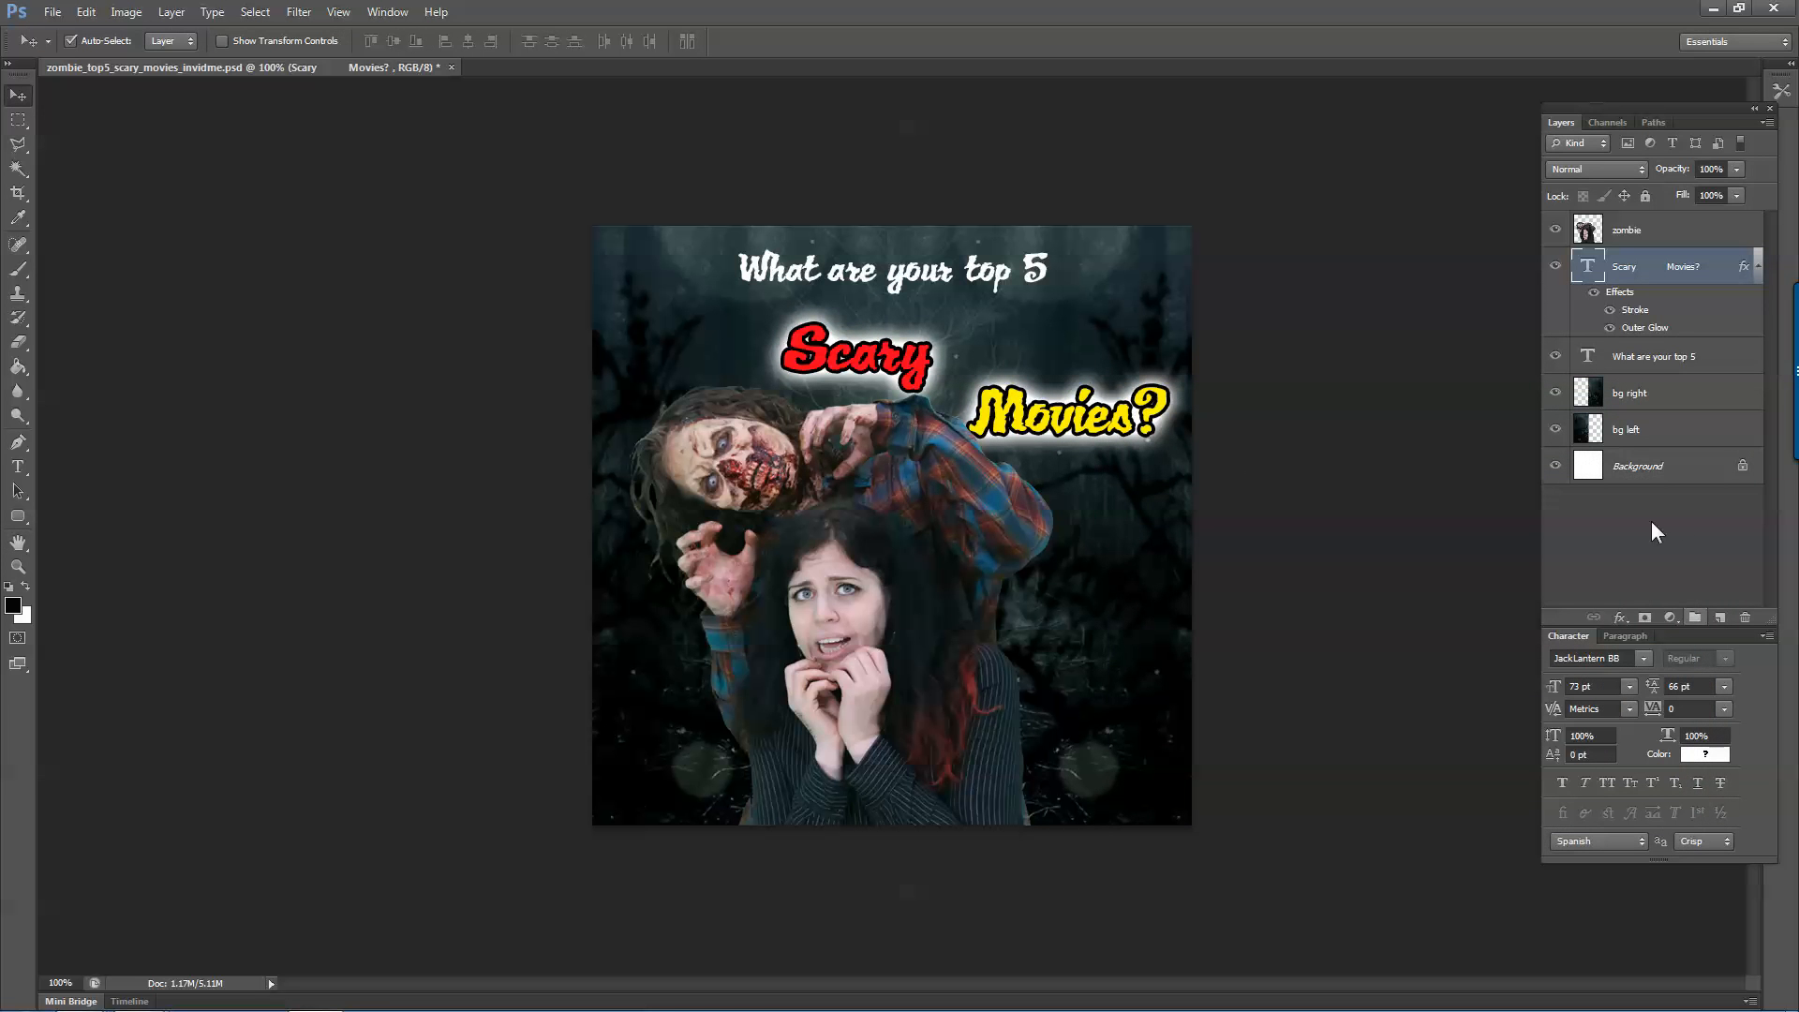
# Copy the layer style of "Scary Movies?" onto the "What are your top 5" text layer.
pyautogui.scroll(-1, 1361, 404)
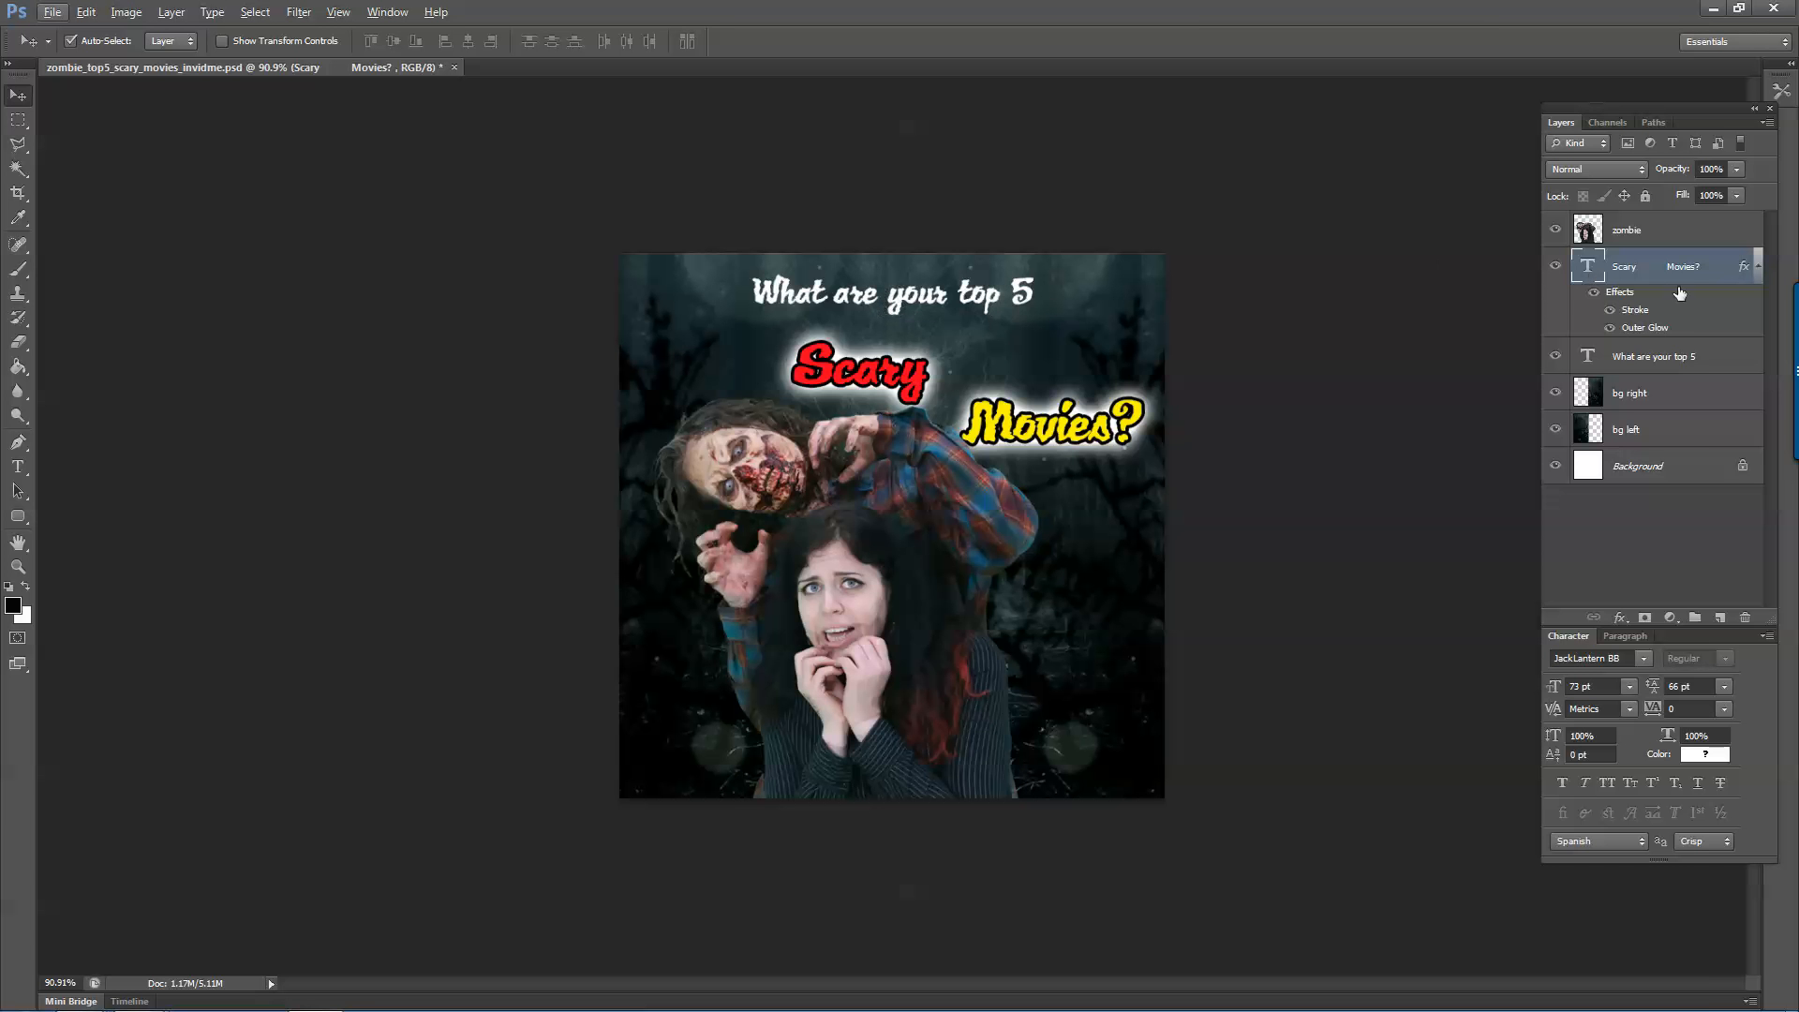
pyautogui.rightClick(1702, 352)
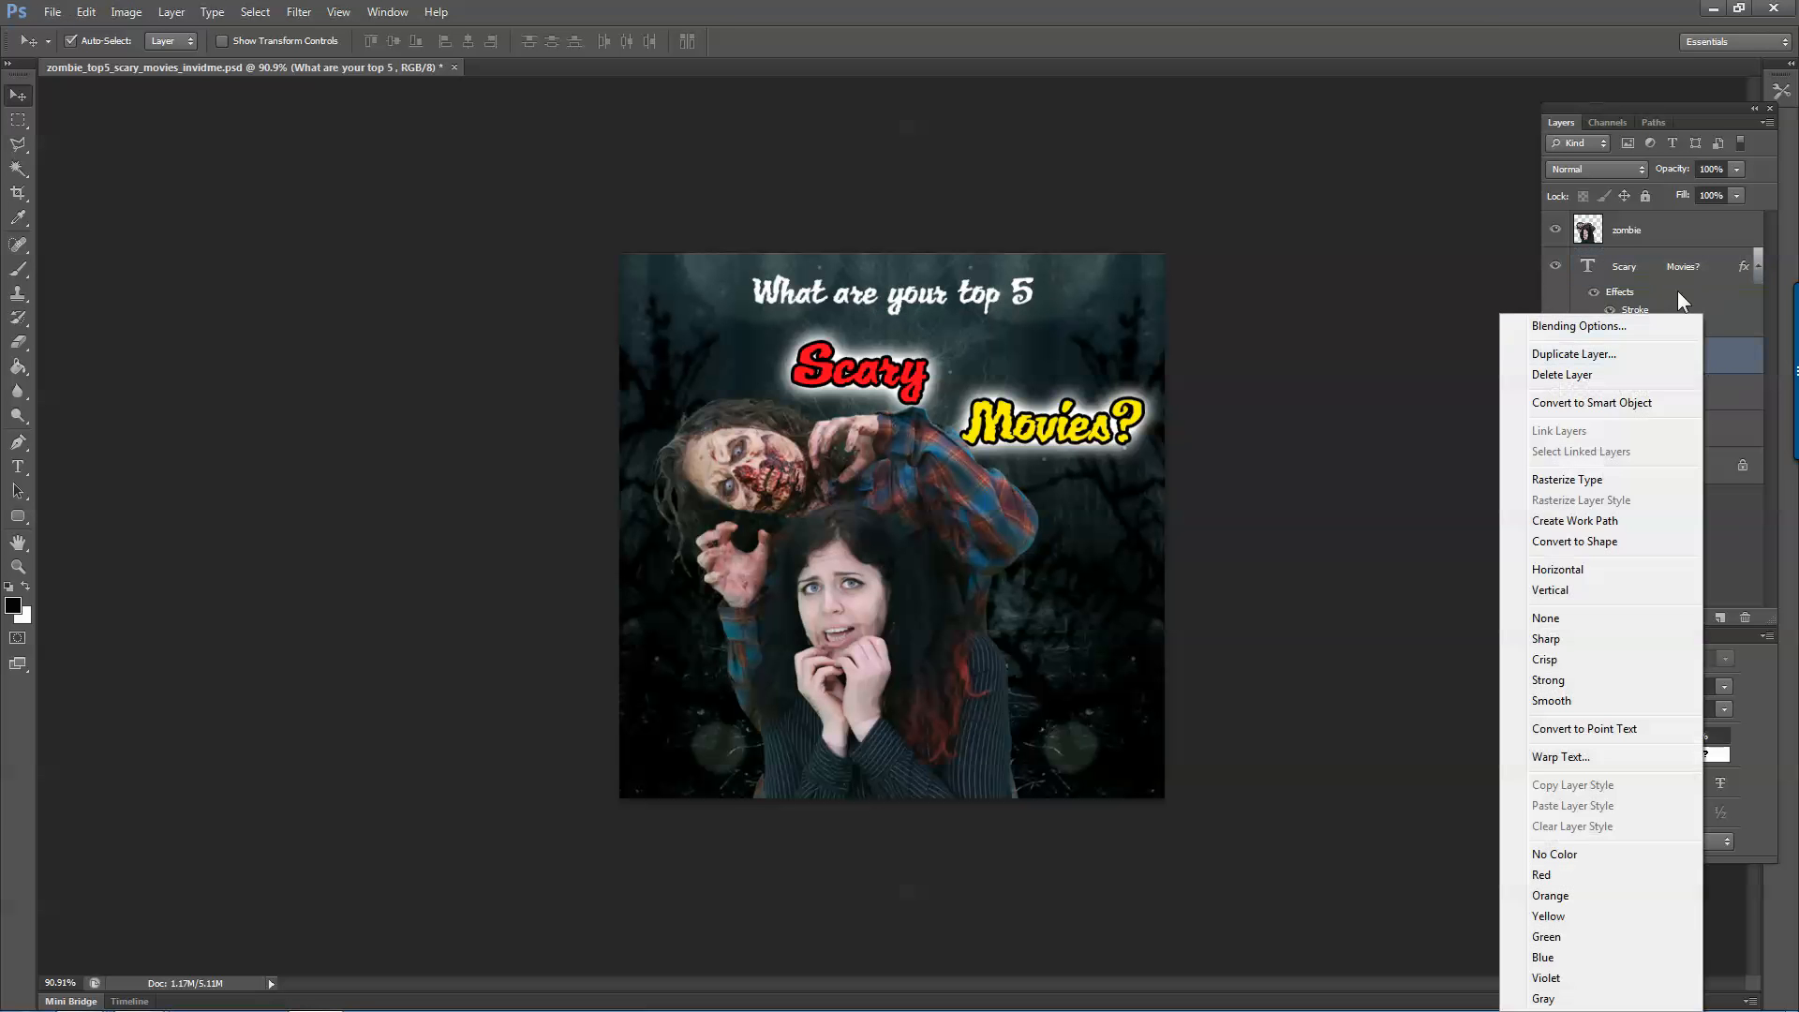
pyautogui.rightClick(1661, 258)
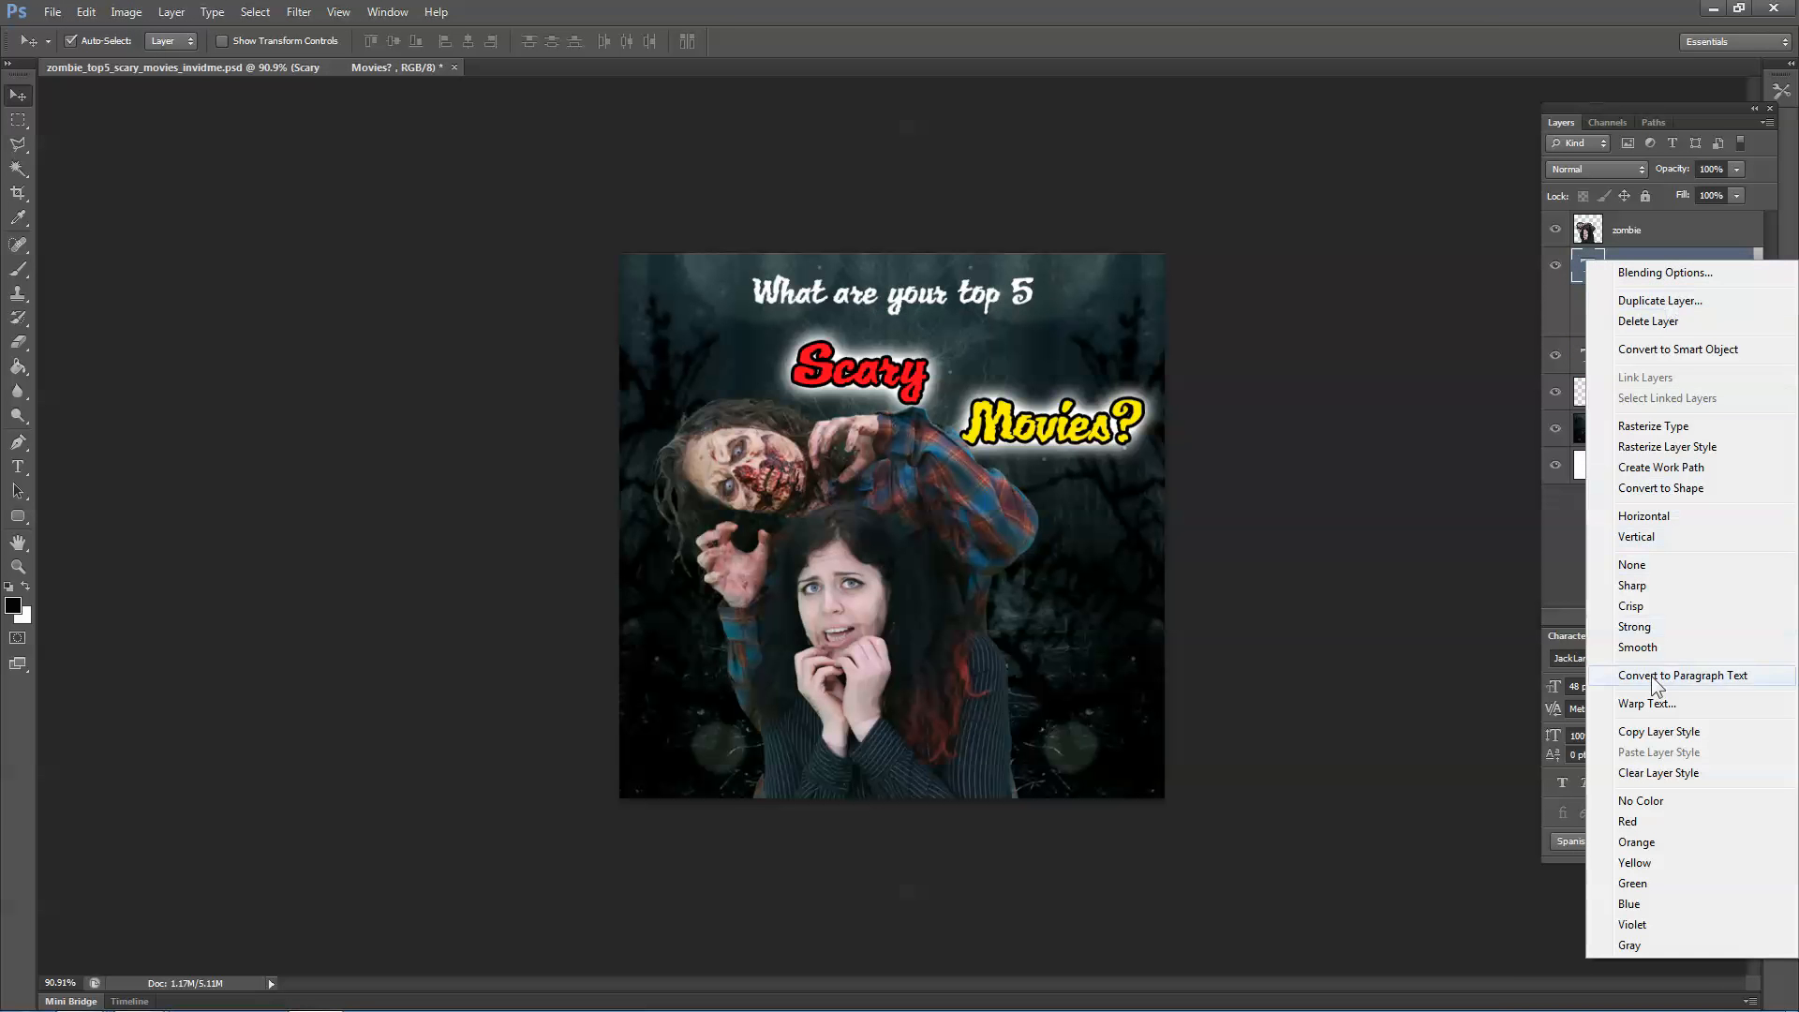
pyautogui.click(1658, 732)
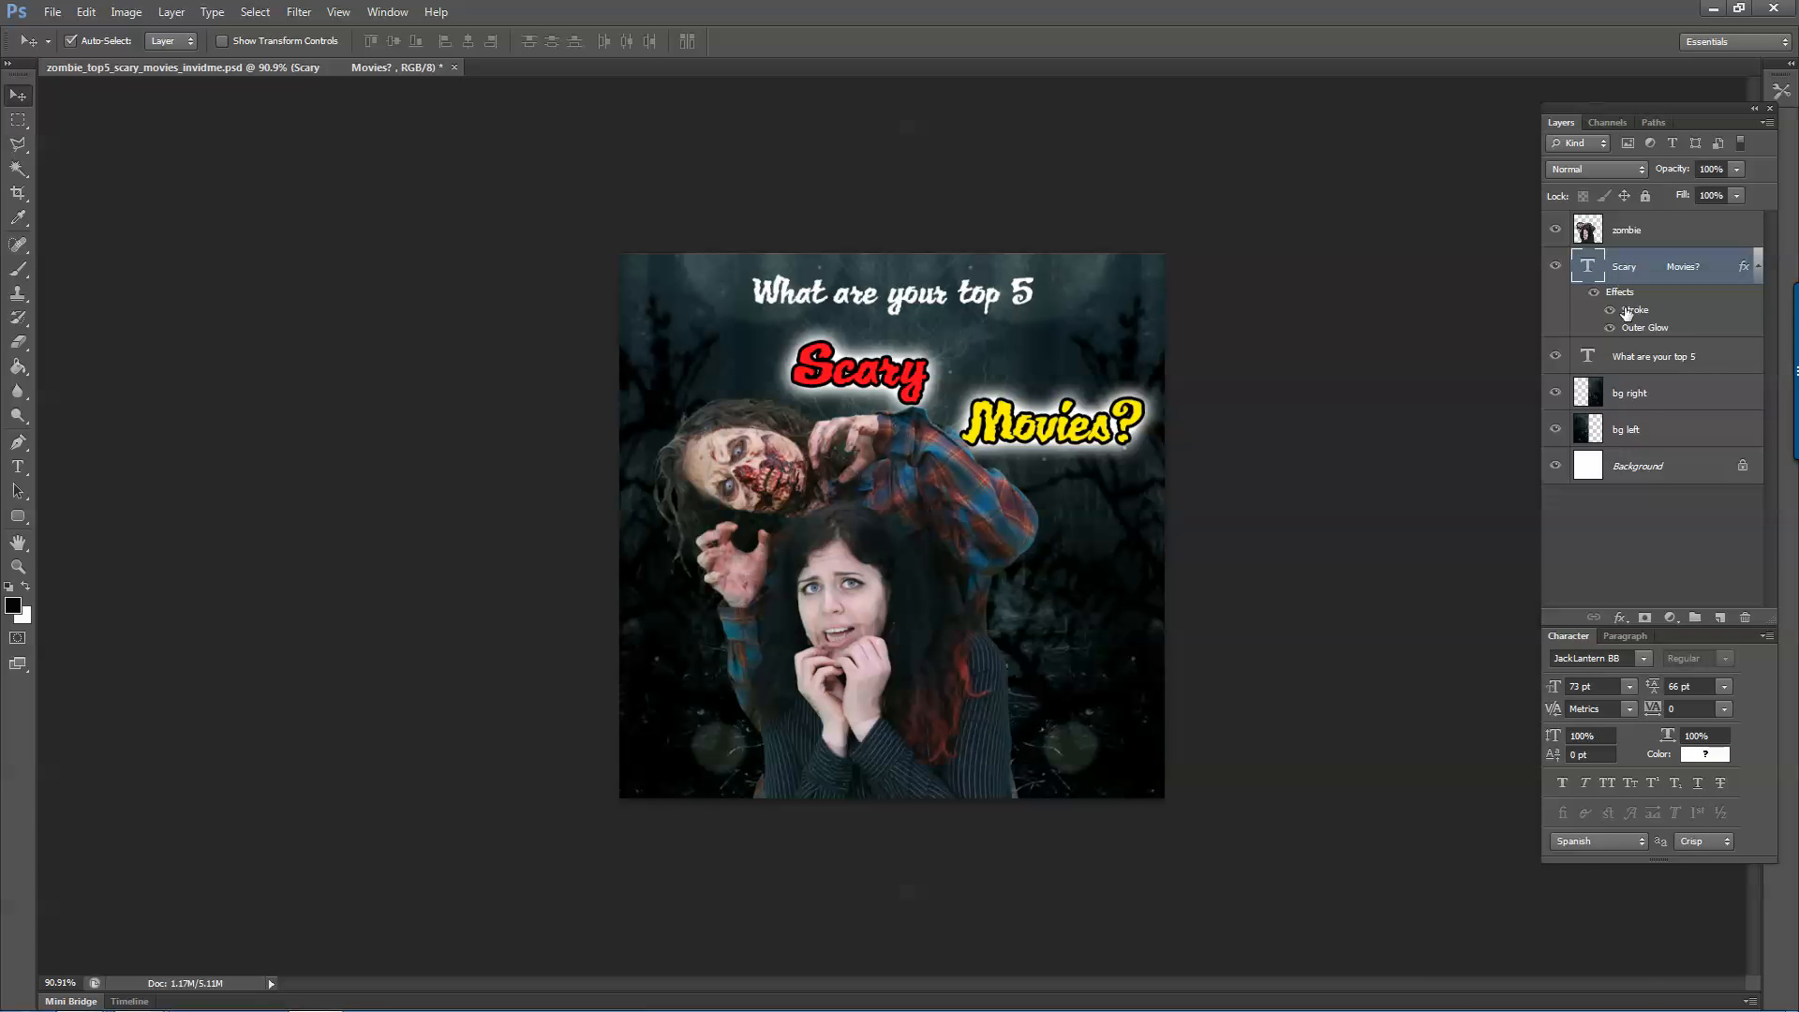
pyautogui.rightClick(1643, 348)
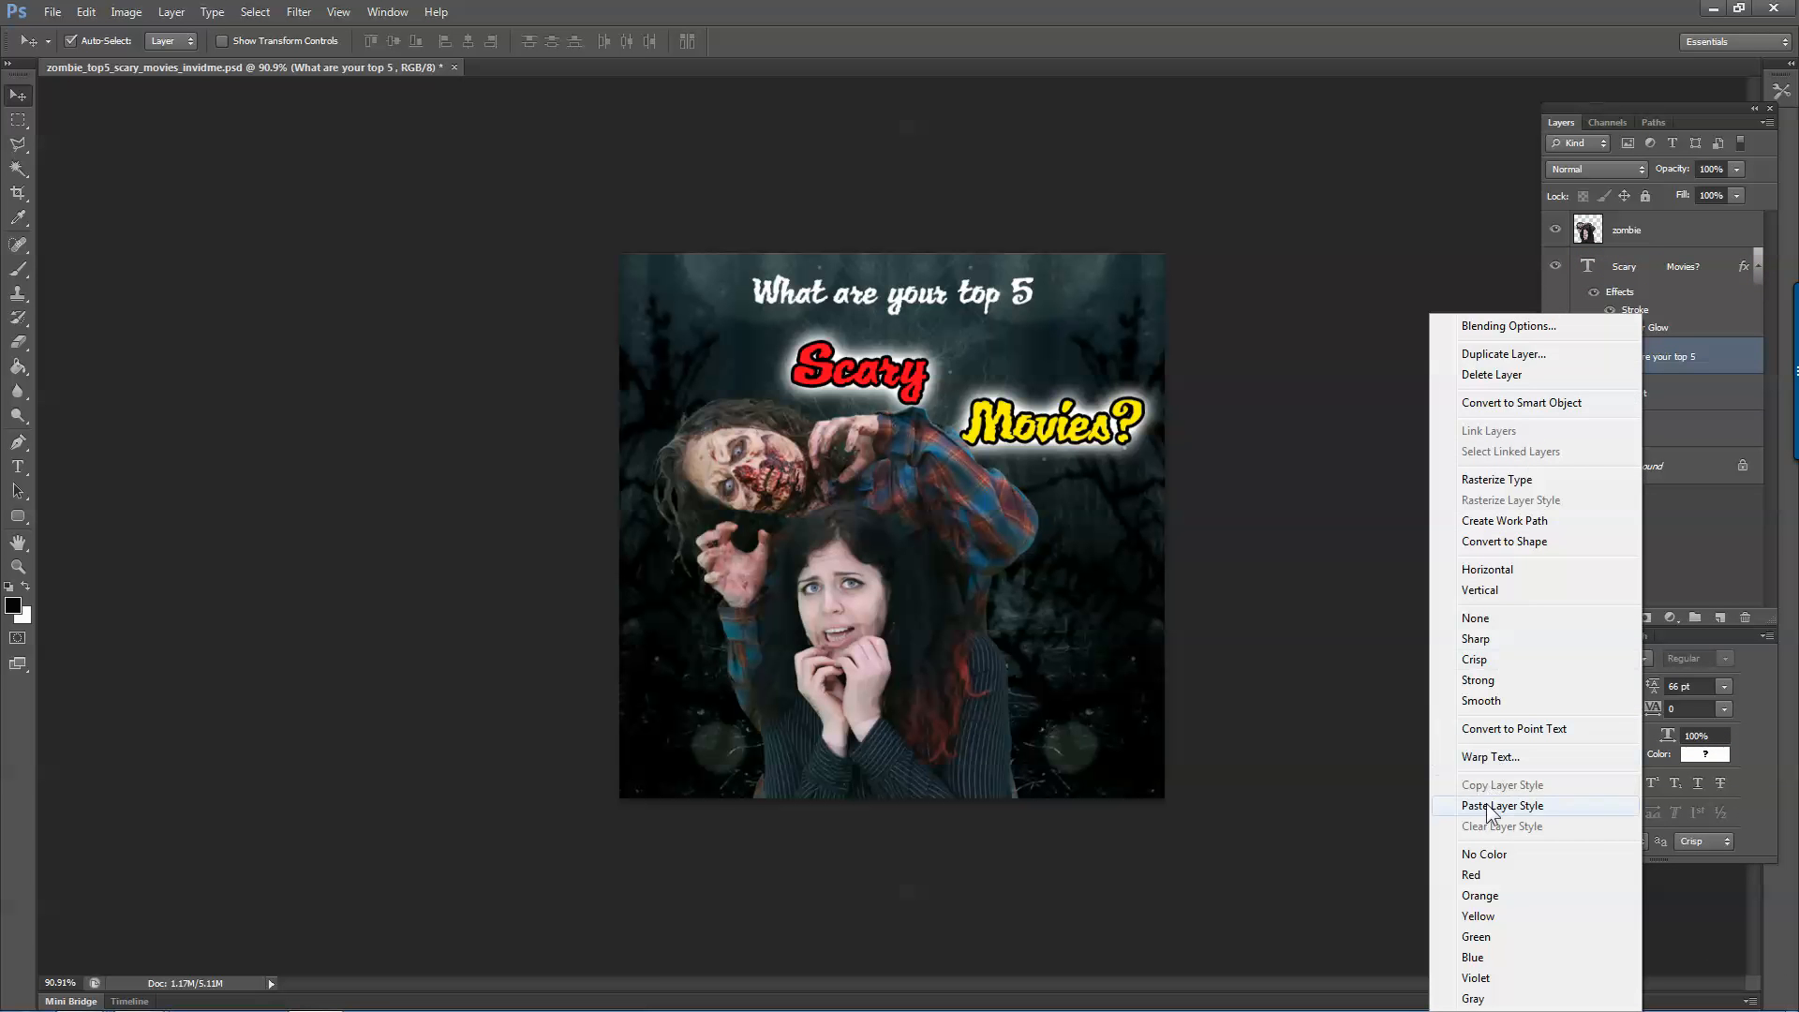
pyautogui.click(1490, 806)
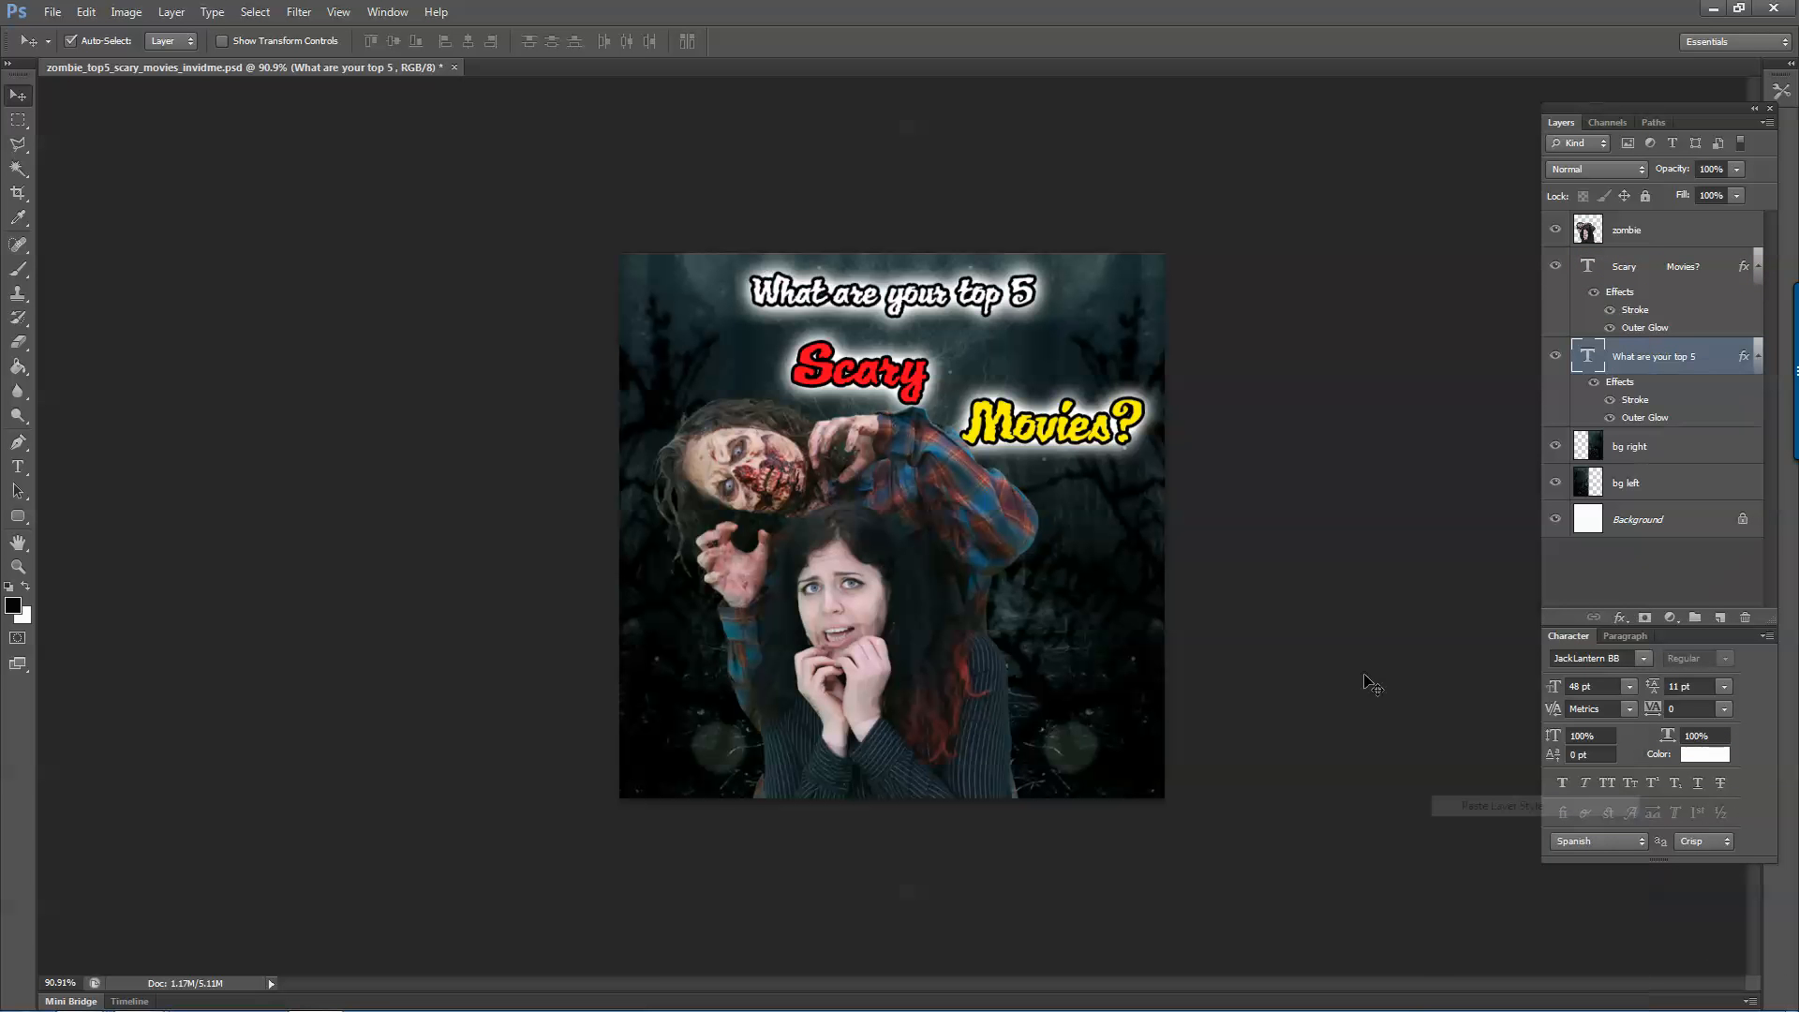
# Enlarge the "What are your top 5" text to 60 pt and shift it left to center it on the canvas.
pyautogui.click(1629, 687)
pyautogui.click(1606, 984)
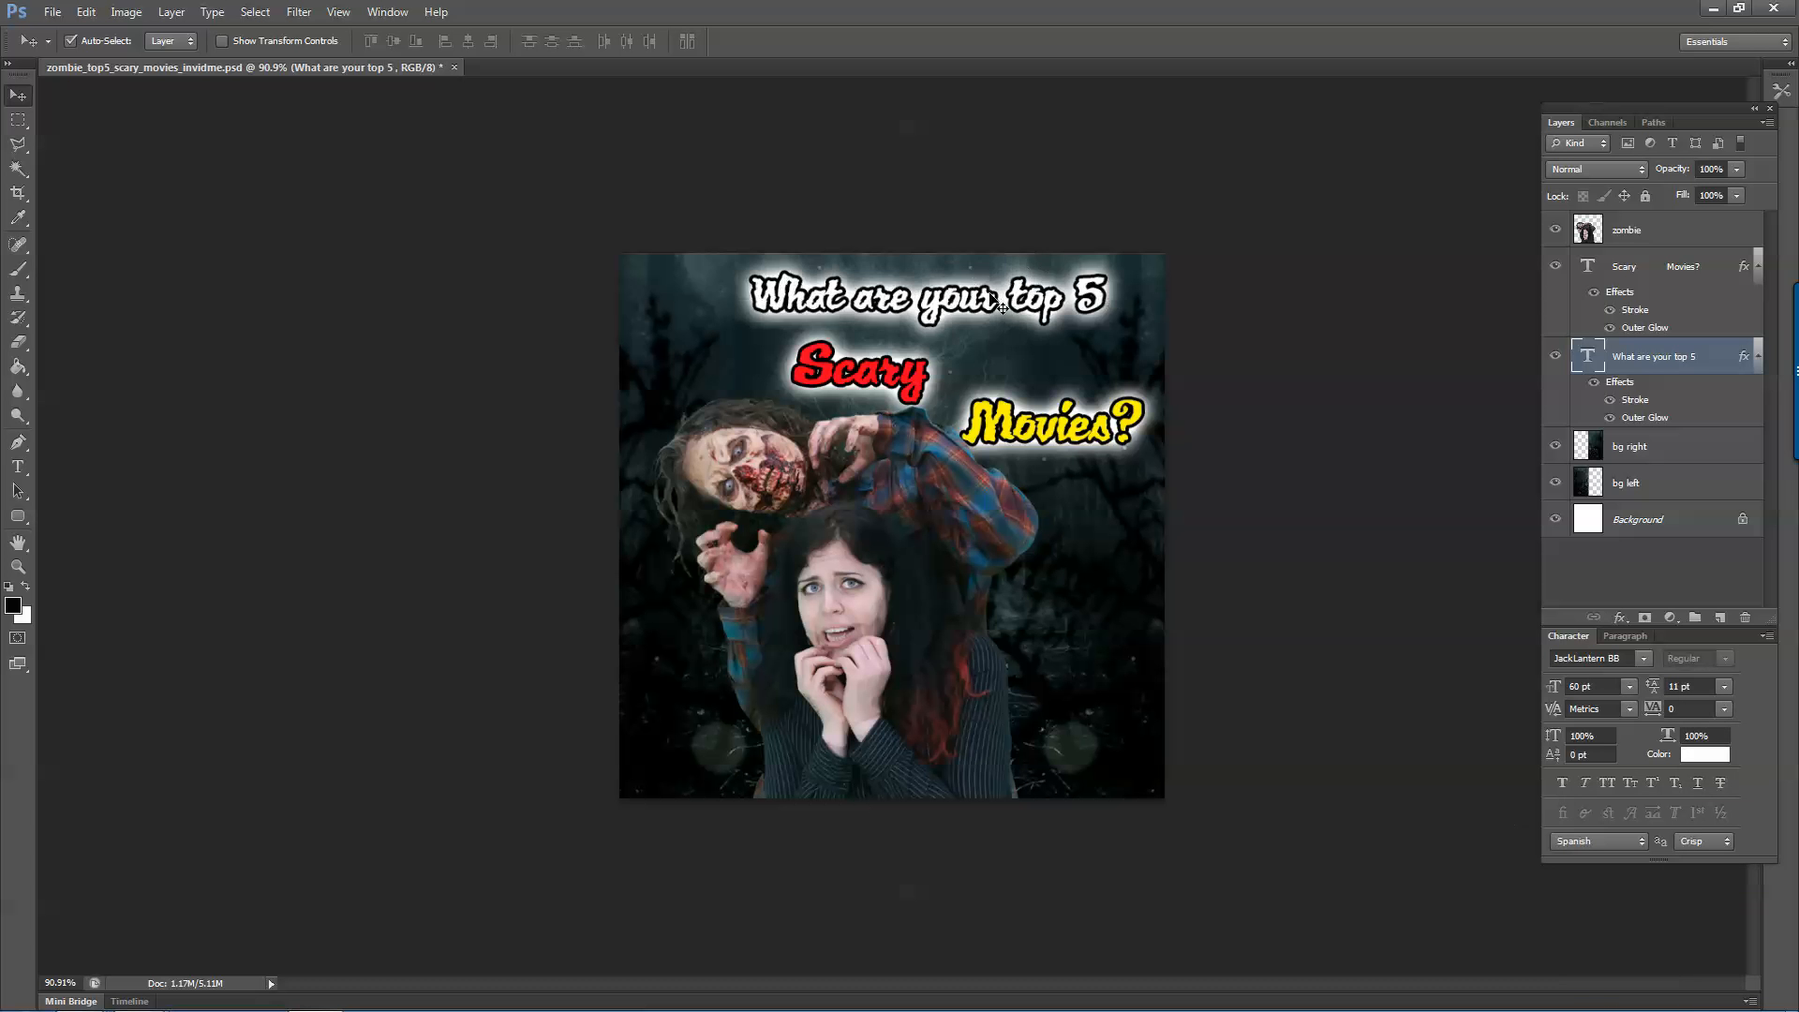
pyautogui.moveTo(991, 298); pyautogui.dragTo(955, 296)
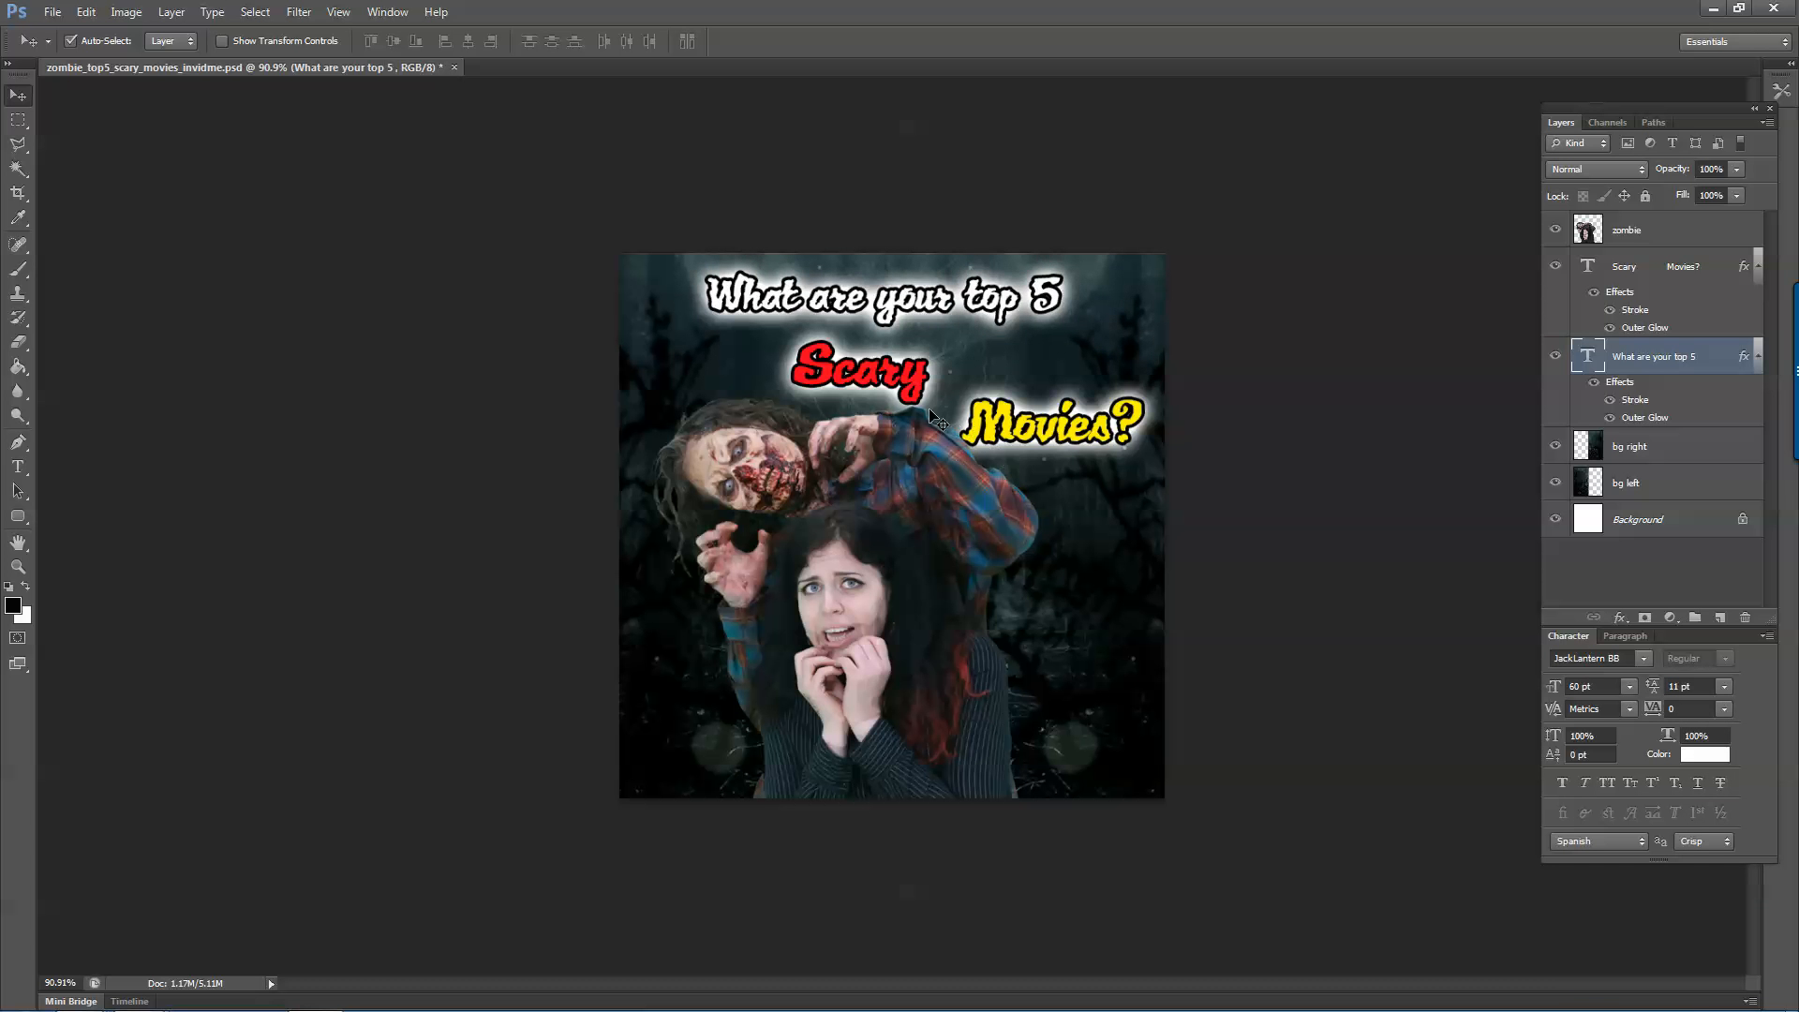
# Bring the "Scary Movies?" layer above the zombie layer and move the text slightly down and to the left.
pyautogui.moveTo(883, 376); pyautogui.dragTo(890, 382)
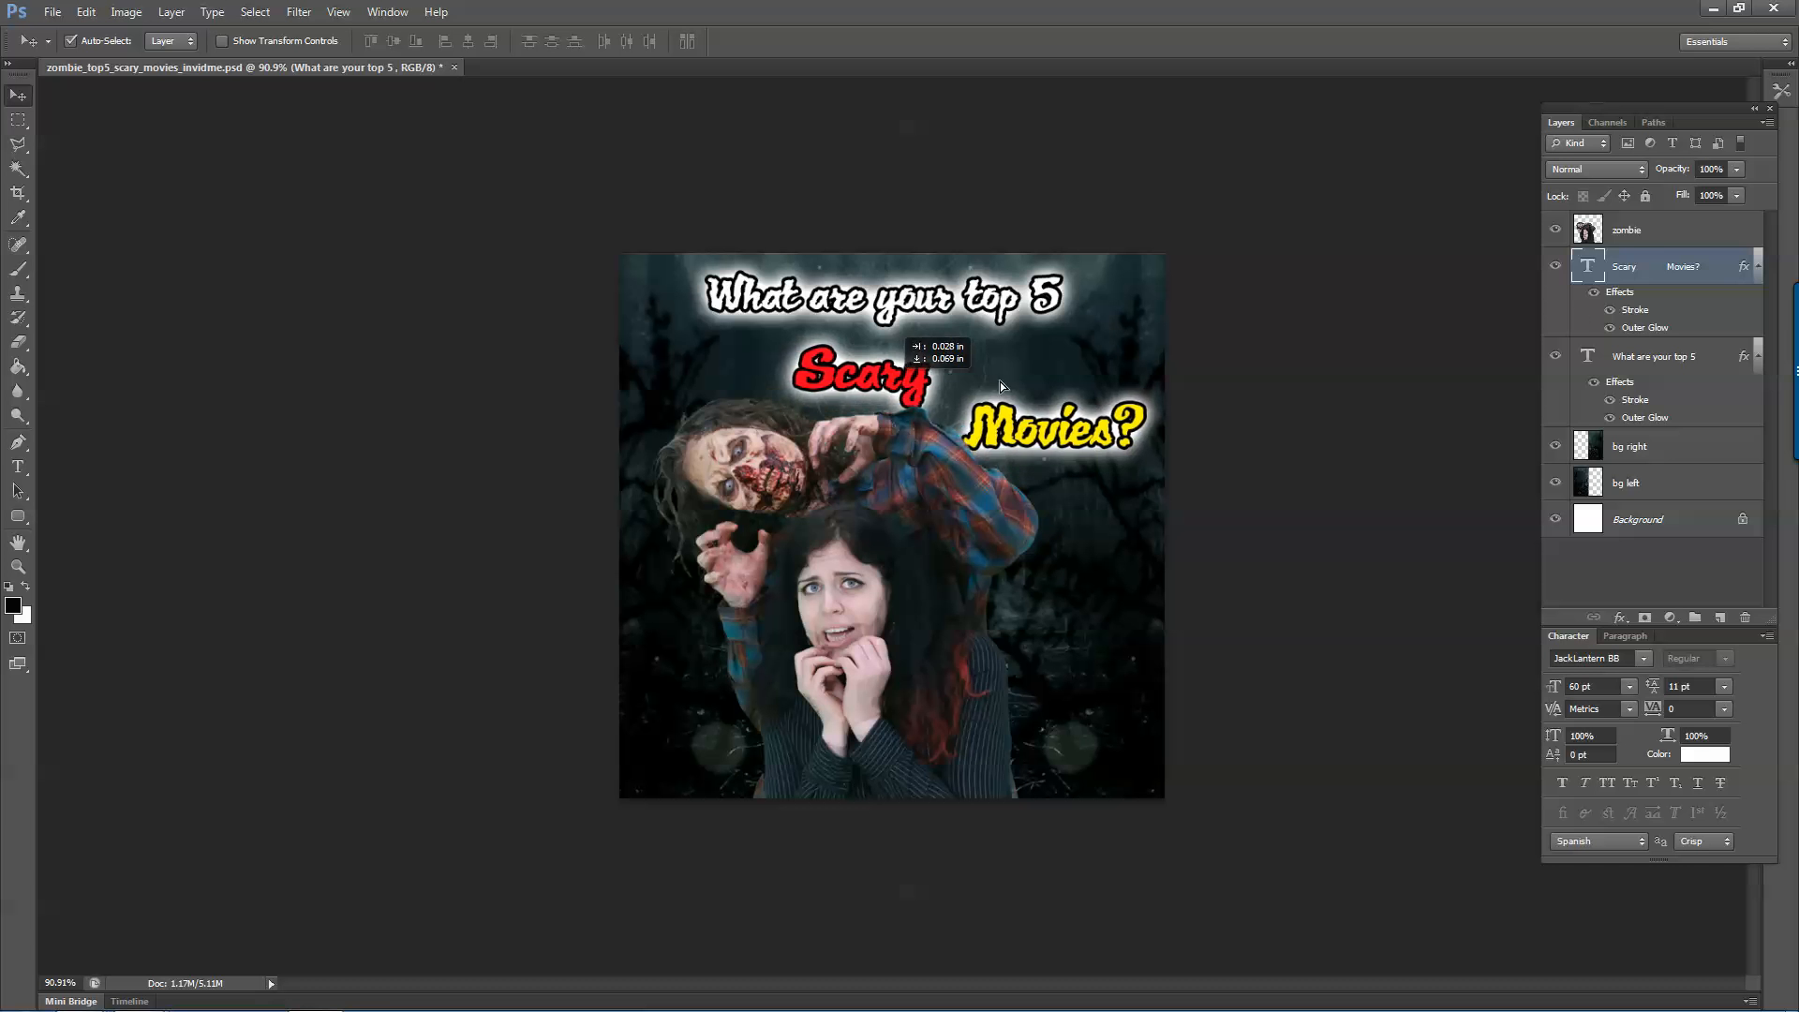
pyautogui.moveTo(1630, 279); pyautogui.dragTo(1630, 225)
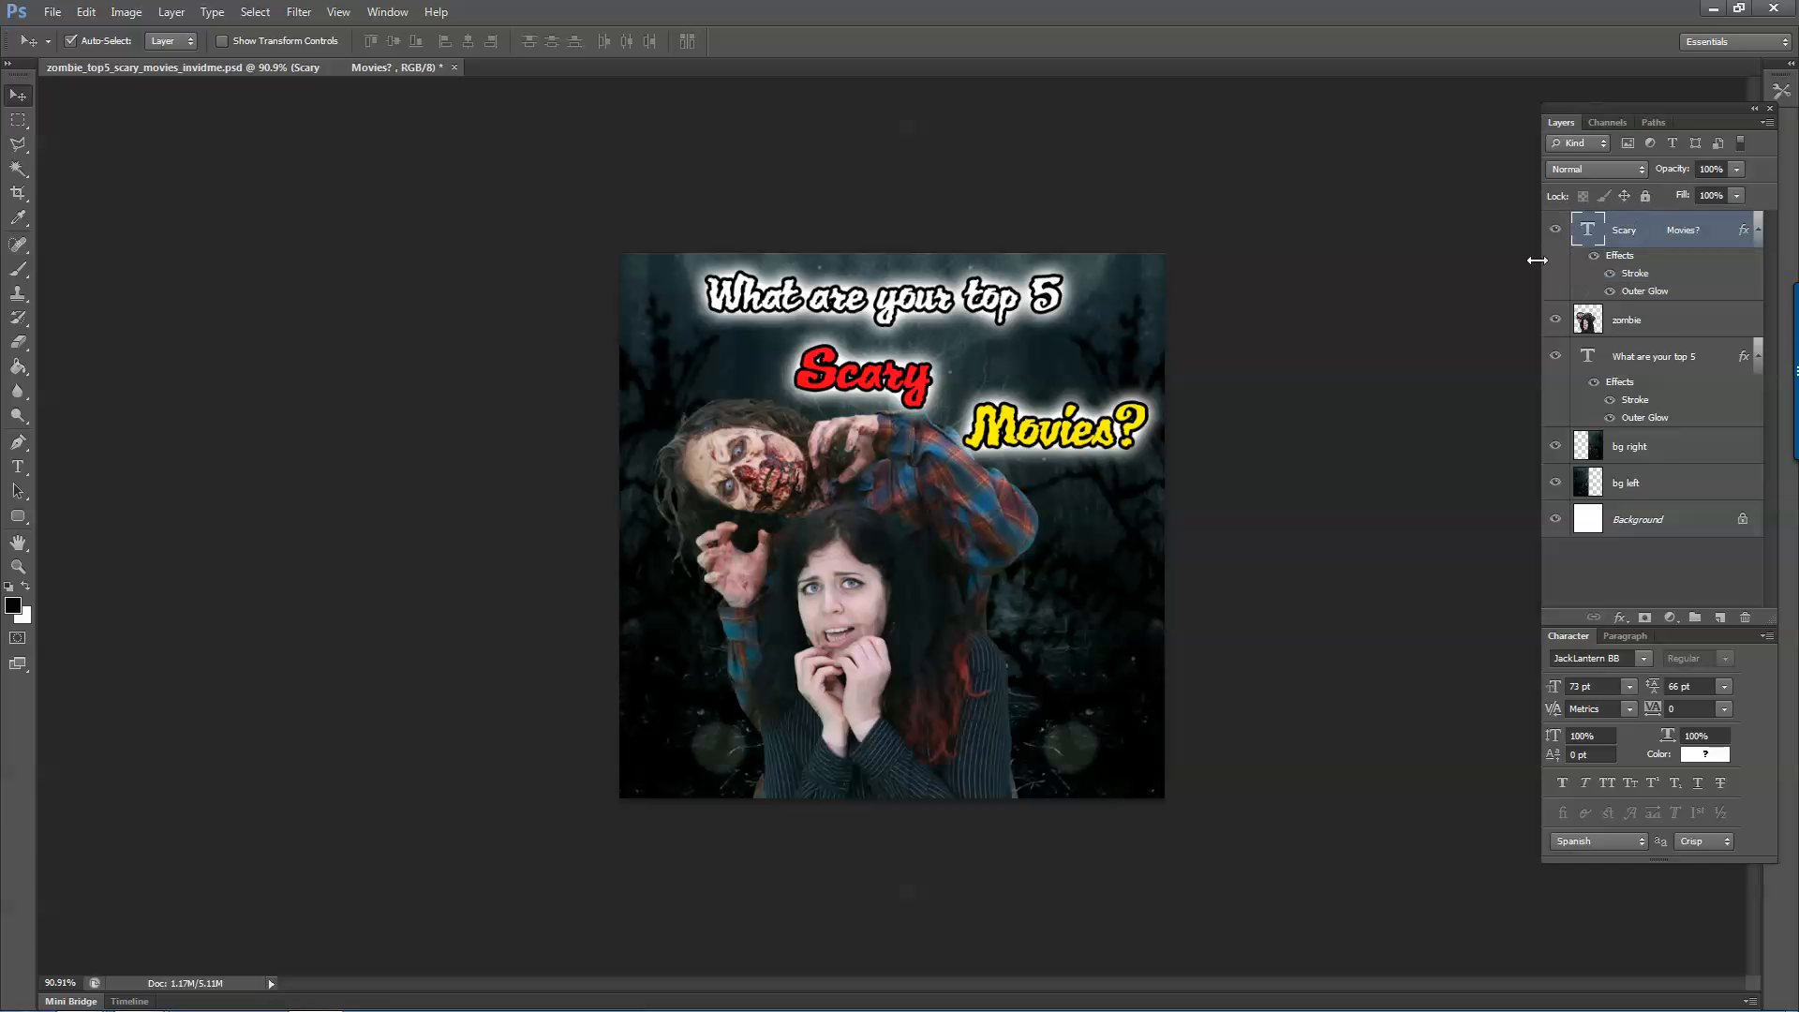
pyautogui.moveTo(1005, 427); pyautogui.dragTo(988, 441)
# Remove two spaces before "Movies?" to bring it closer to "Scary", and shift the text slightly right and down.
pyautogui.press('t')
pyautogui.click(988, 442)
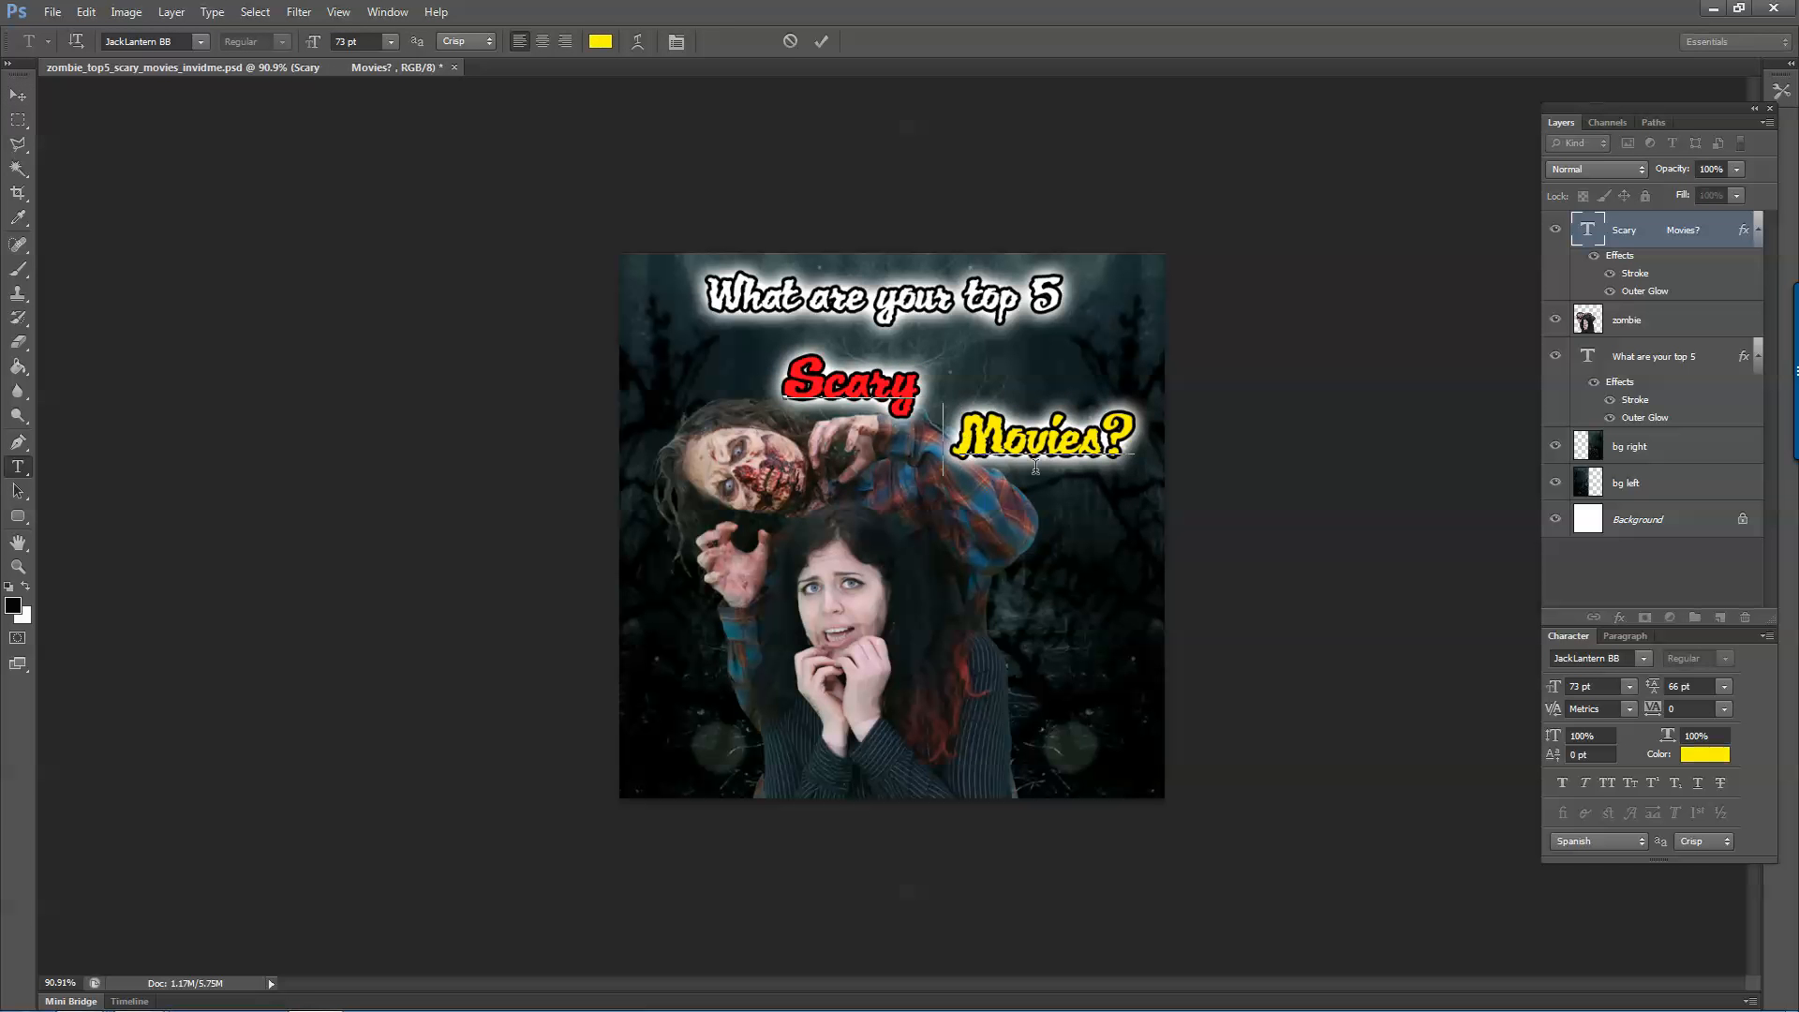
pyautogui.press('BackSpace')
pyautogui.press('BackSpace')
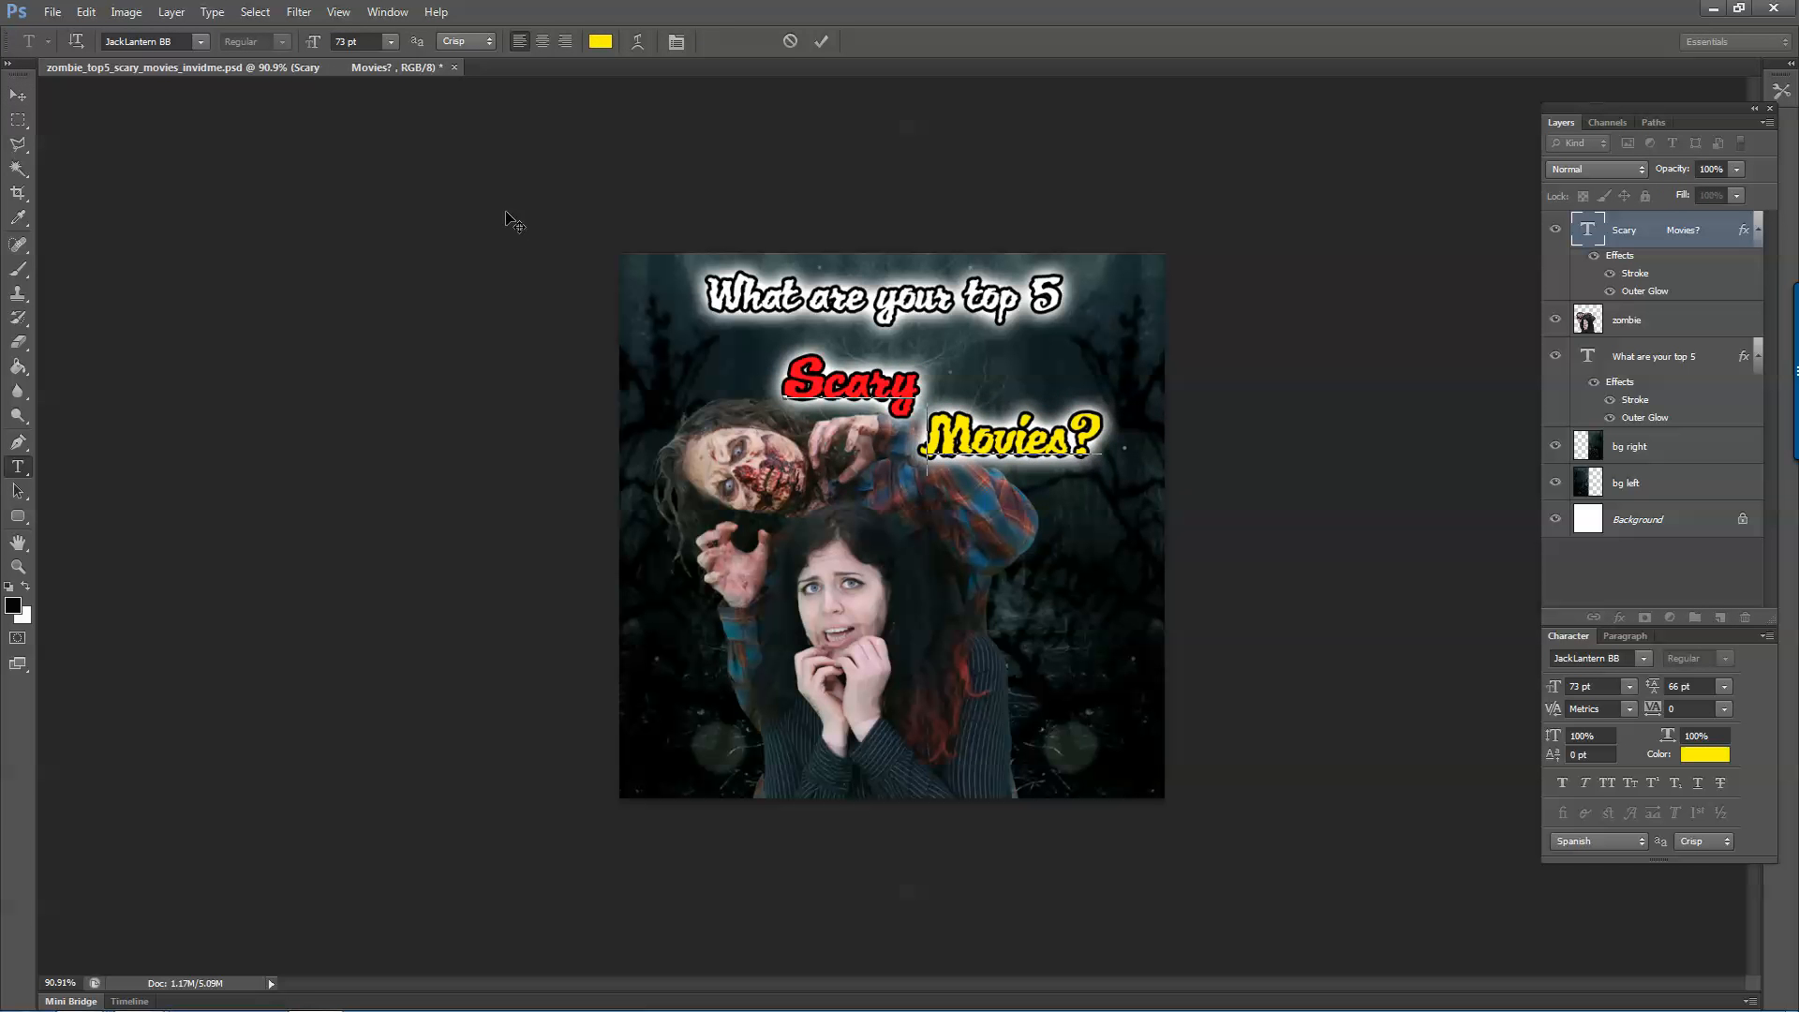
pyautogui.hotkey('ctrl', 'Return')
pyautogui.click(18, 94)
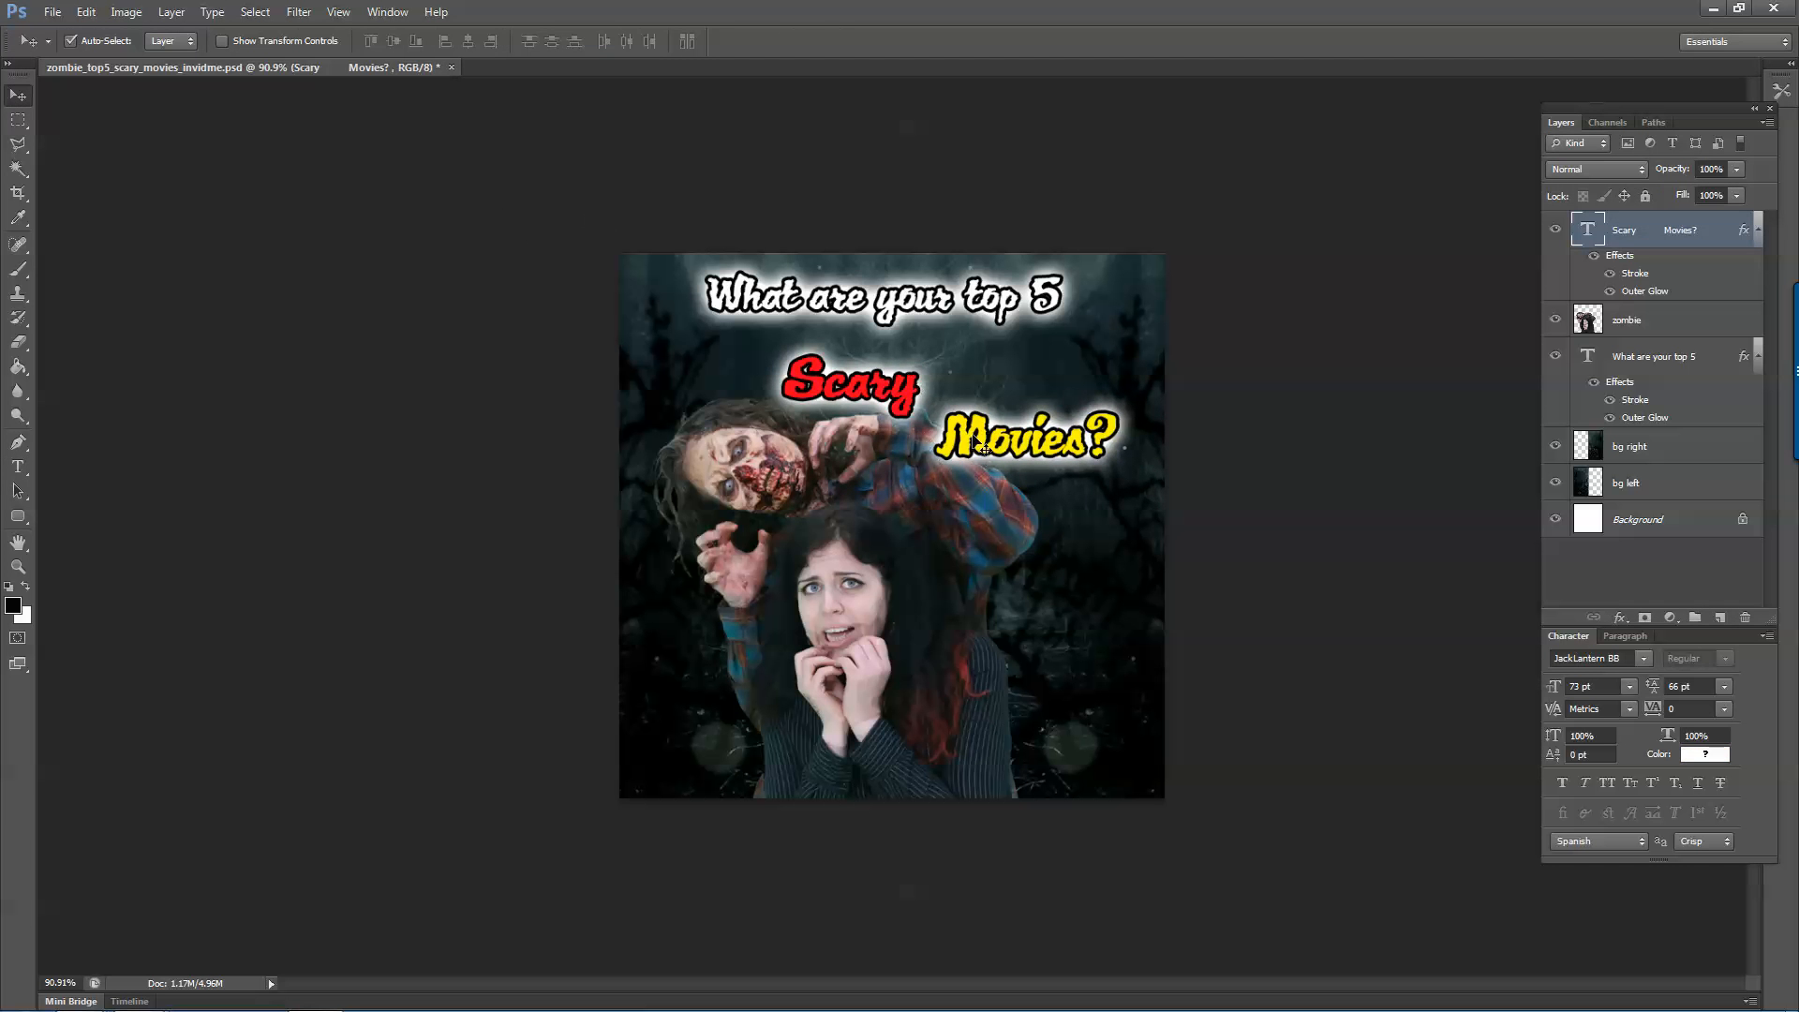
pyautogui.moveTo(983, 448)
pyautogui.mouseDown()
pyautogui.moveTo(1004, 448)
pyautogui.moveTo(987, 445)
pyautogui.mouseUp()
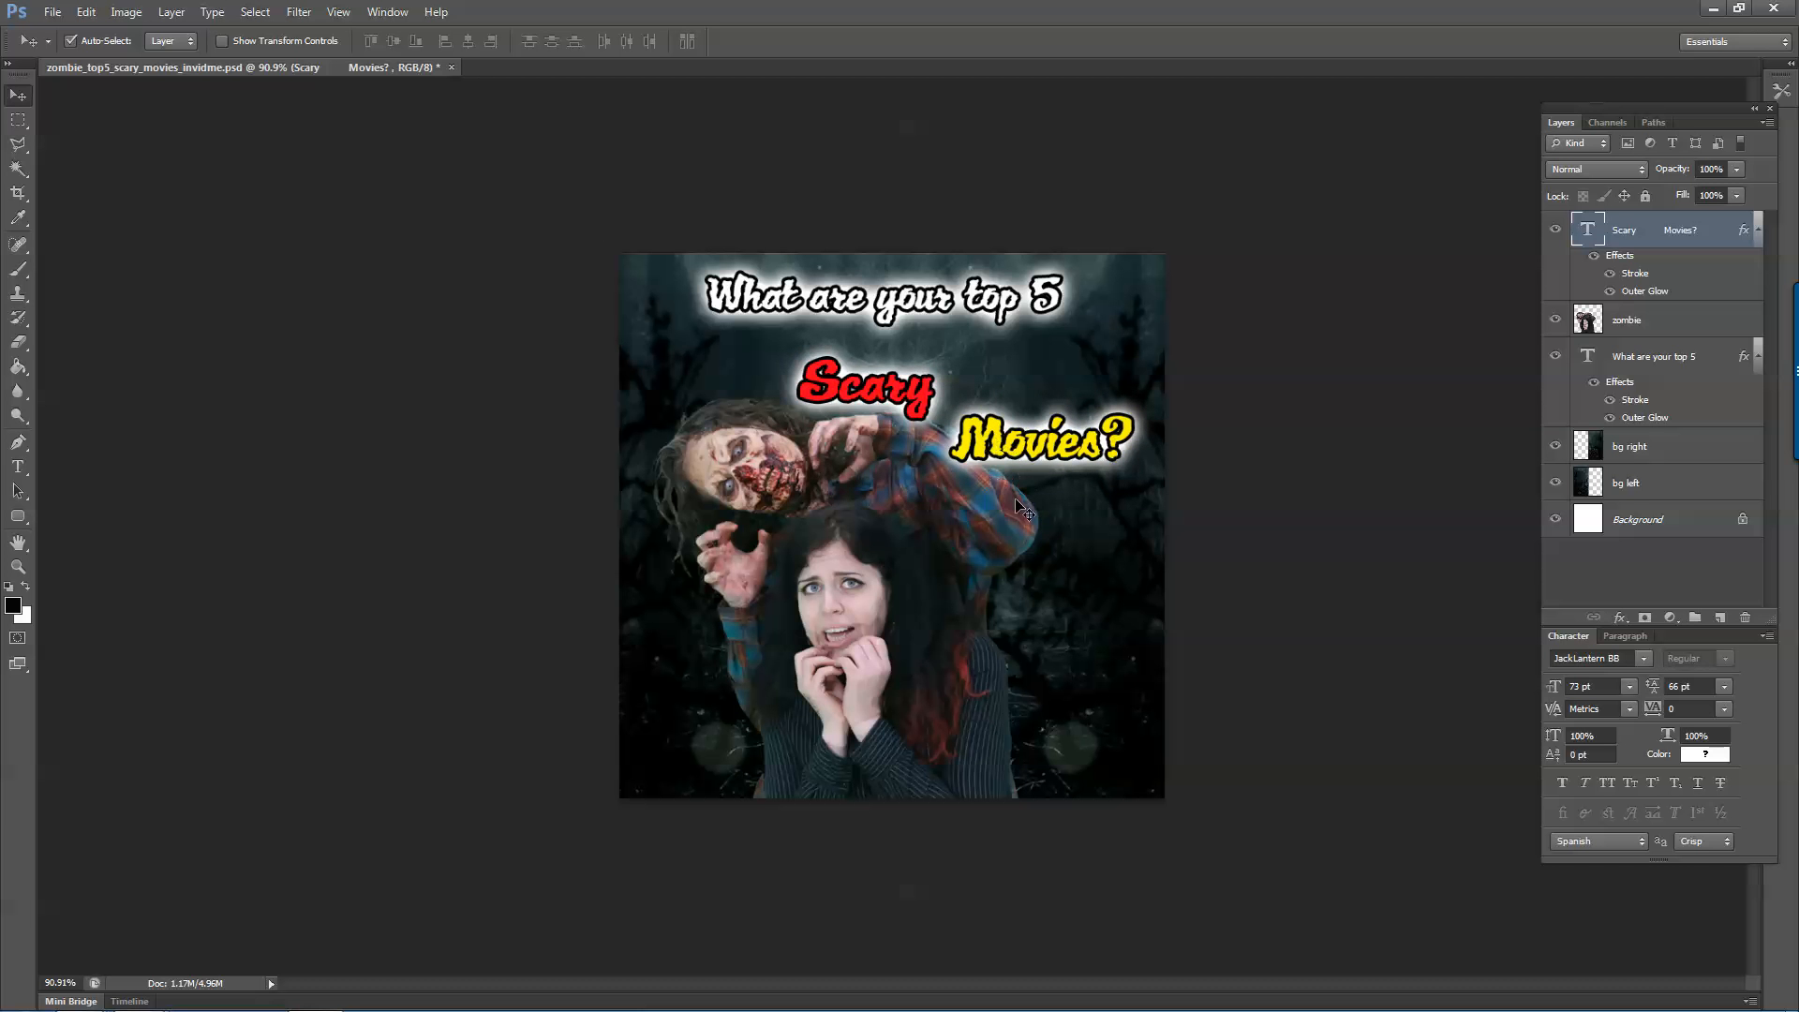
# Enlarge only the word "Scary" to 79 pt.
pyautogui.press('t')
pyautogui.moveTo(798, 386); pyautogui.dragTo(933, 386)
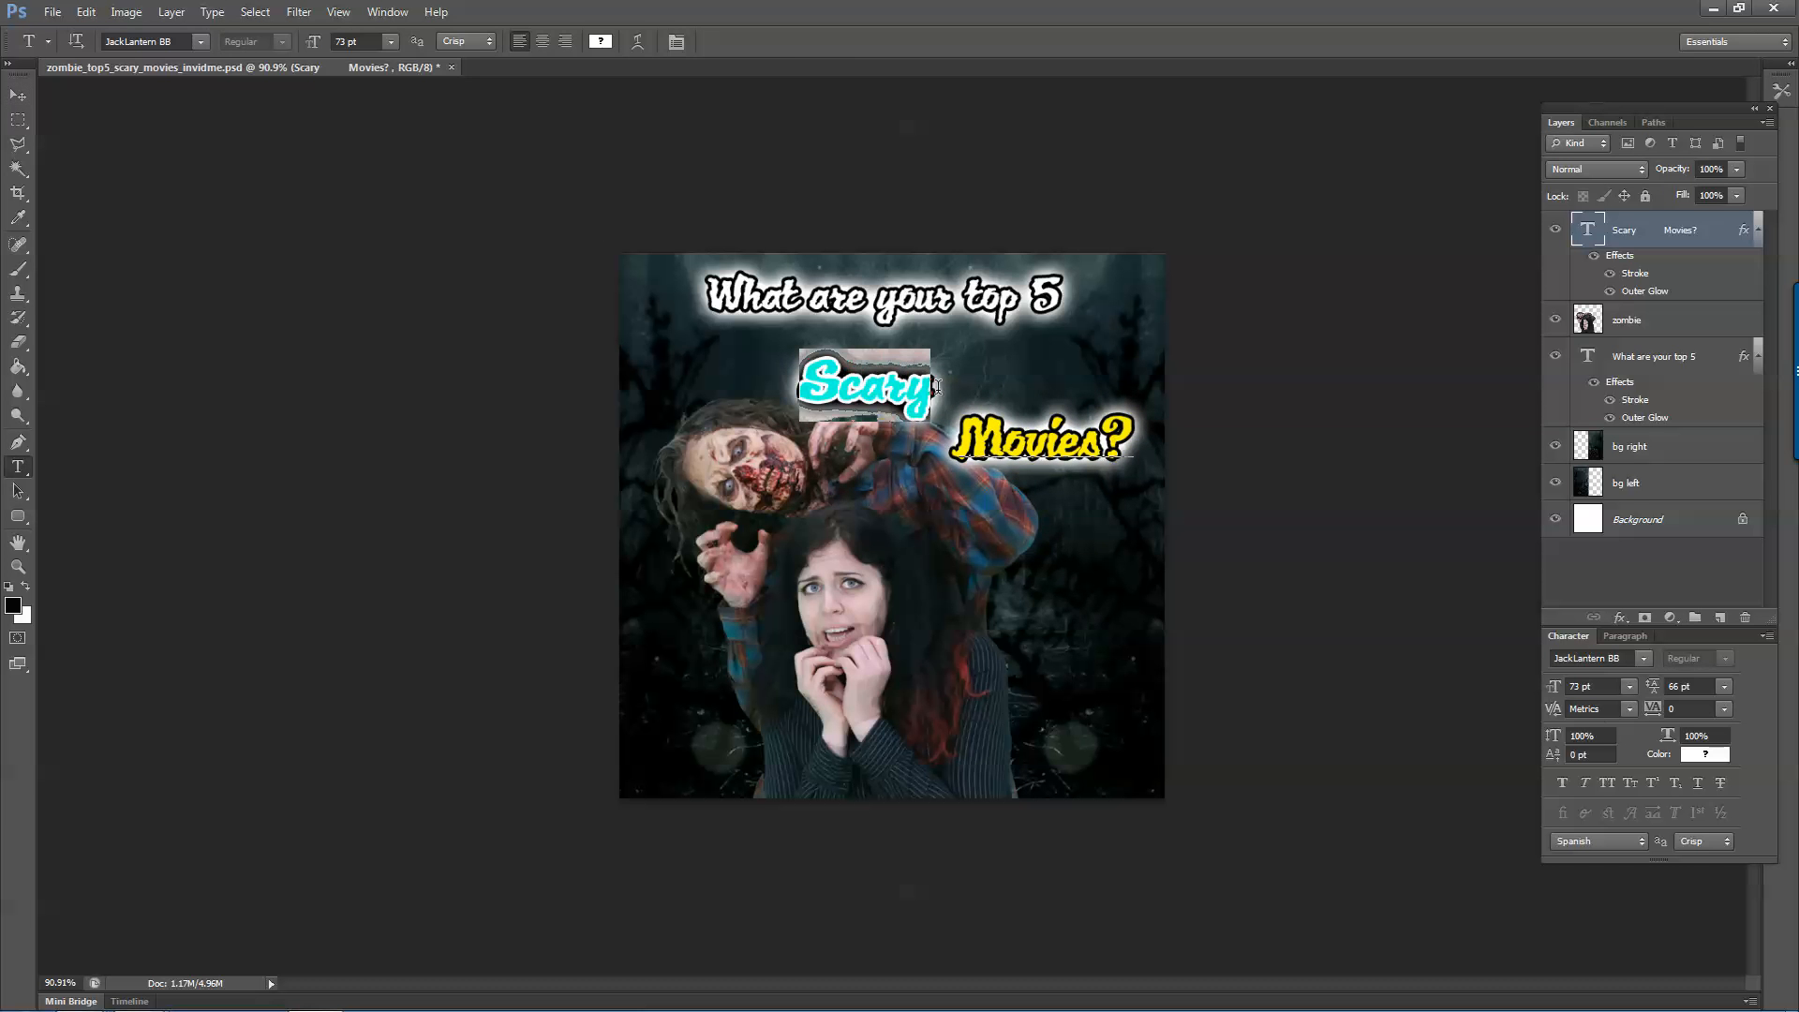
pyautogui.click(1598, 686)
pyautogui.press('Up')
pyautogui.press('Up')
pyautogui.press('Up')
pyautogui.press('Up')
pyautogui.press('Up')
pyautogui.press('Up')
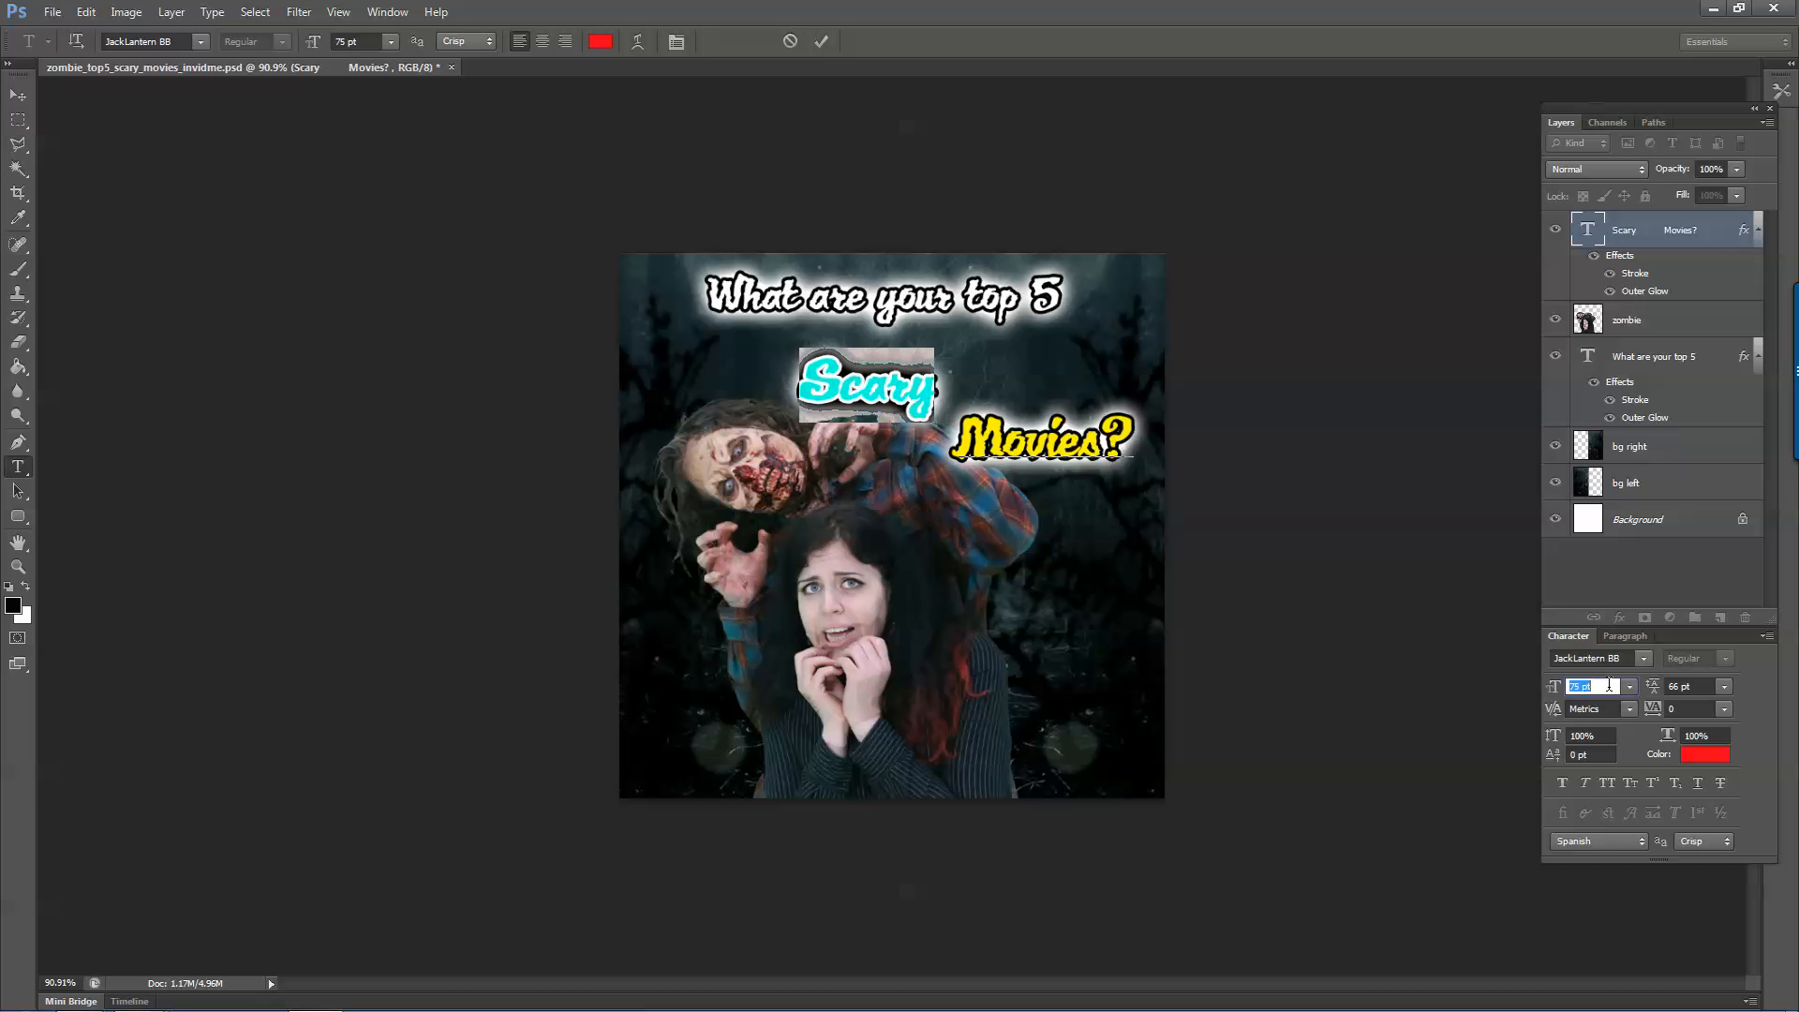
pyautogui.click(18, 95)
# Delete the word "Movies?" from the "Scary Movies?" text layer, leaving only "Scary".
pyautogui.press('t')
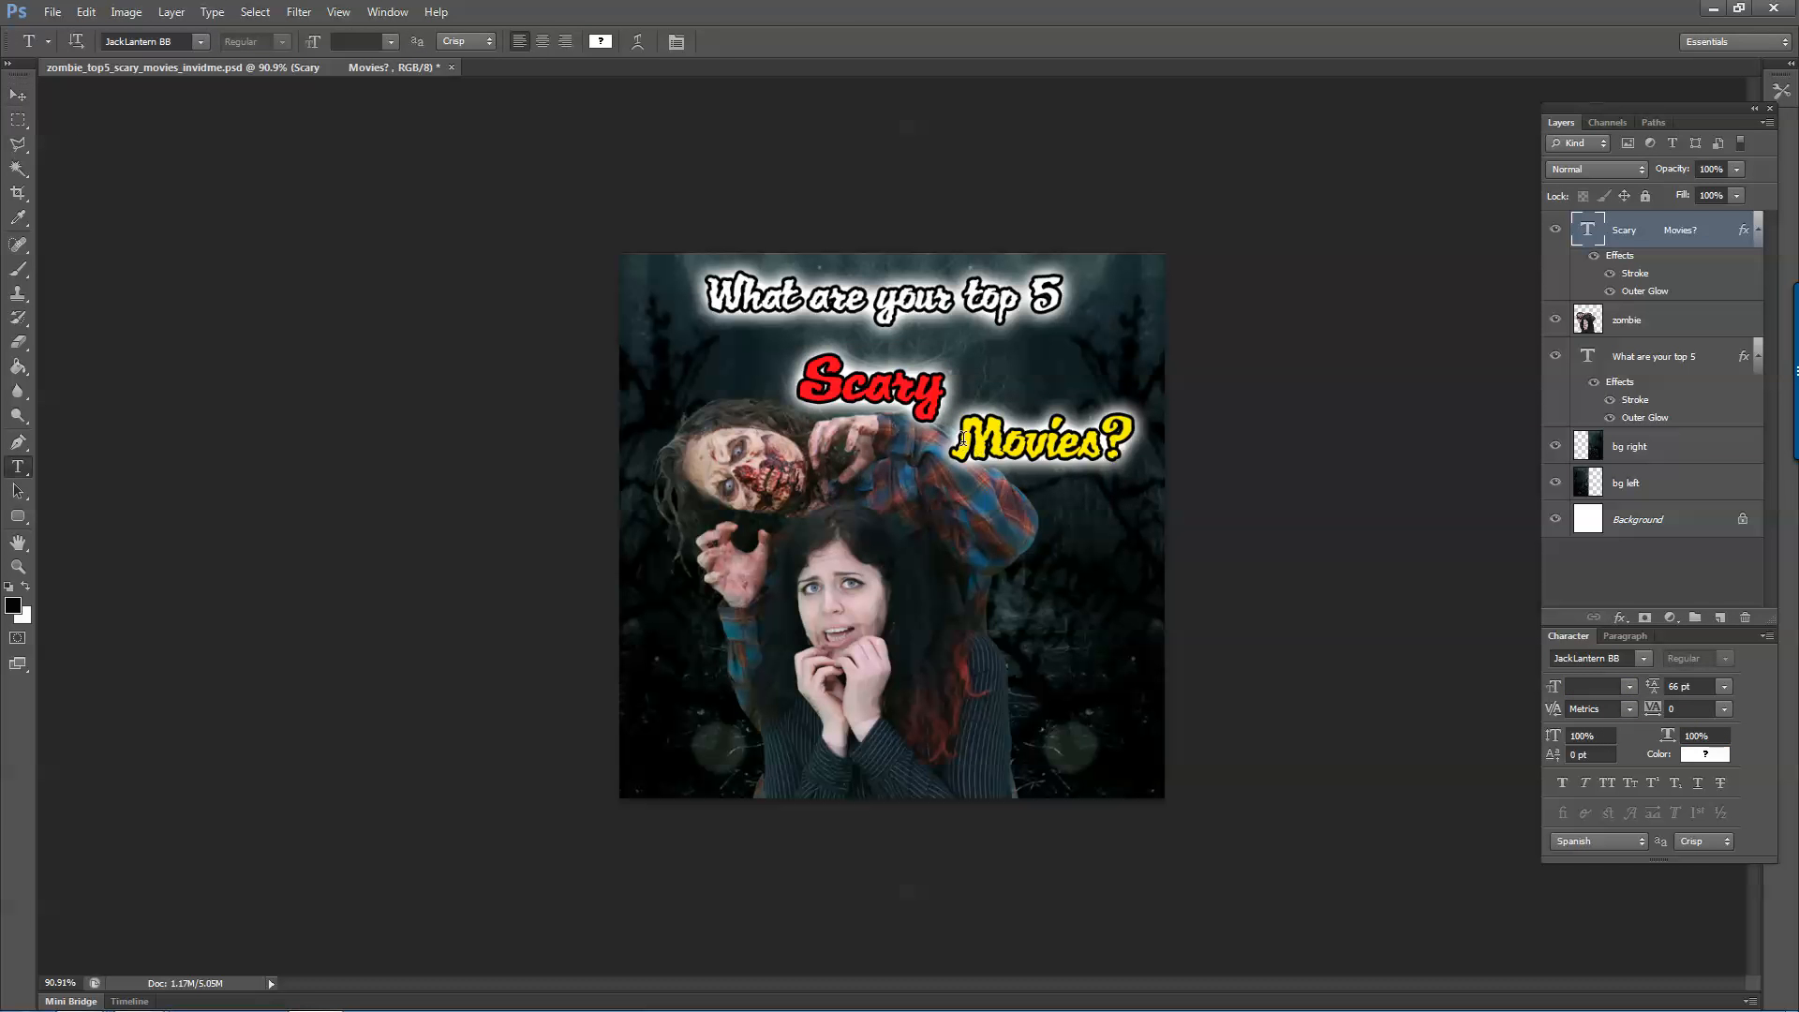
pyautogui.moveTo(963, 439); pyautogui.dragTo(1194, 435)
pyautogui.press('BackSpace')
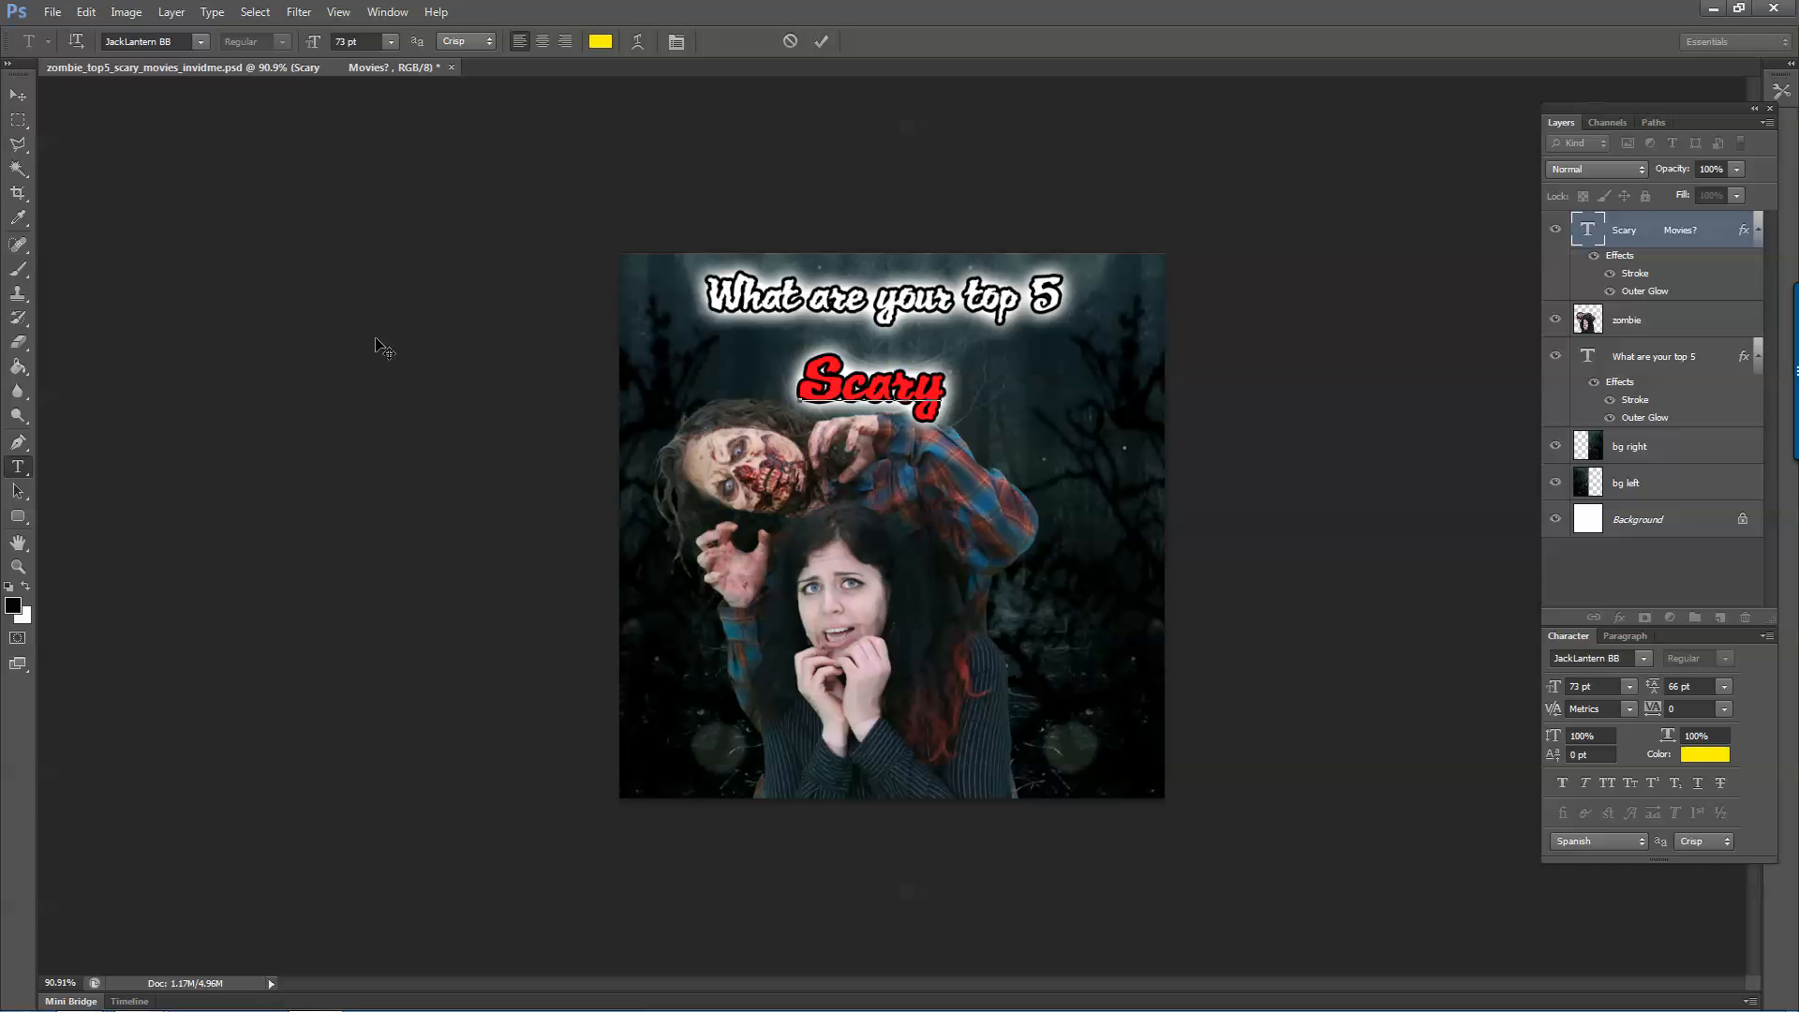
pyautogui.click(18, 95)
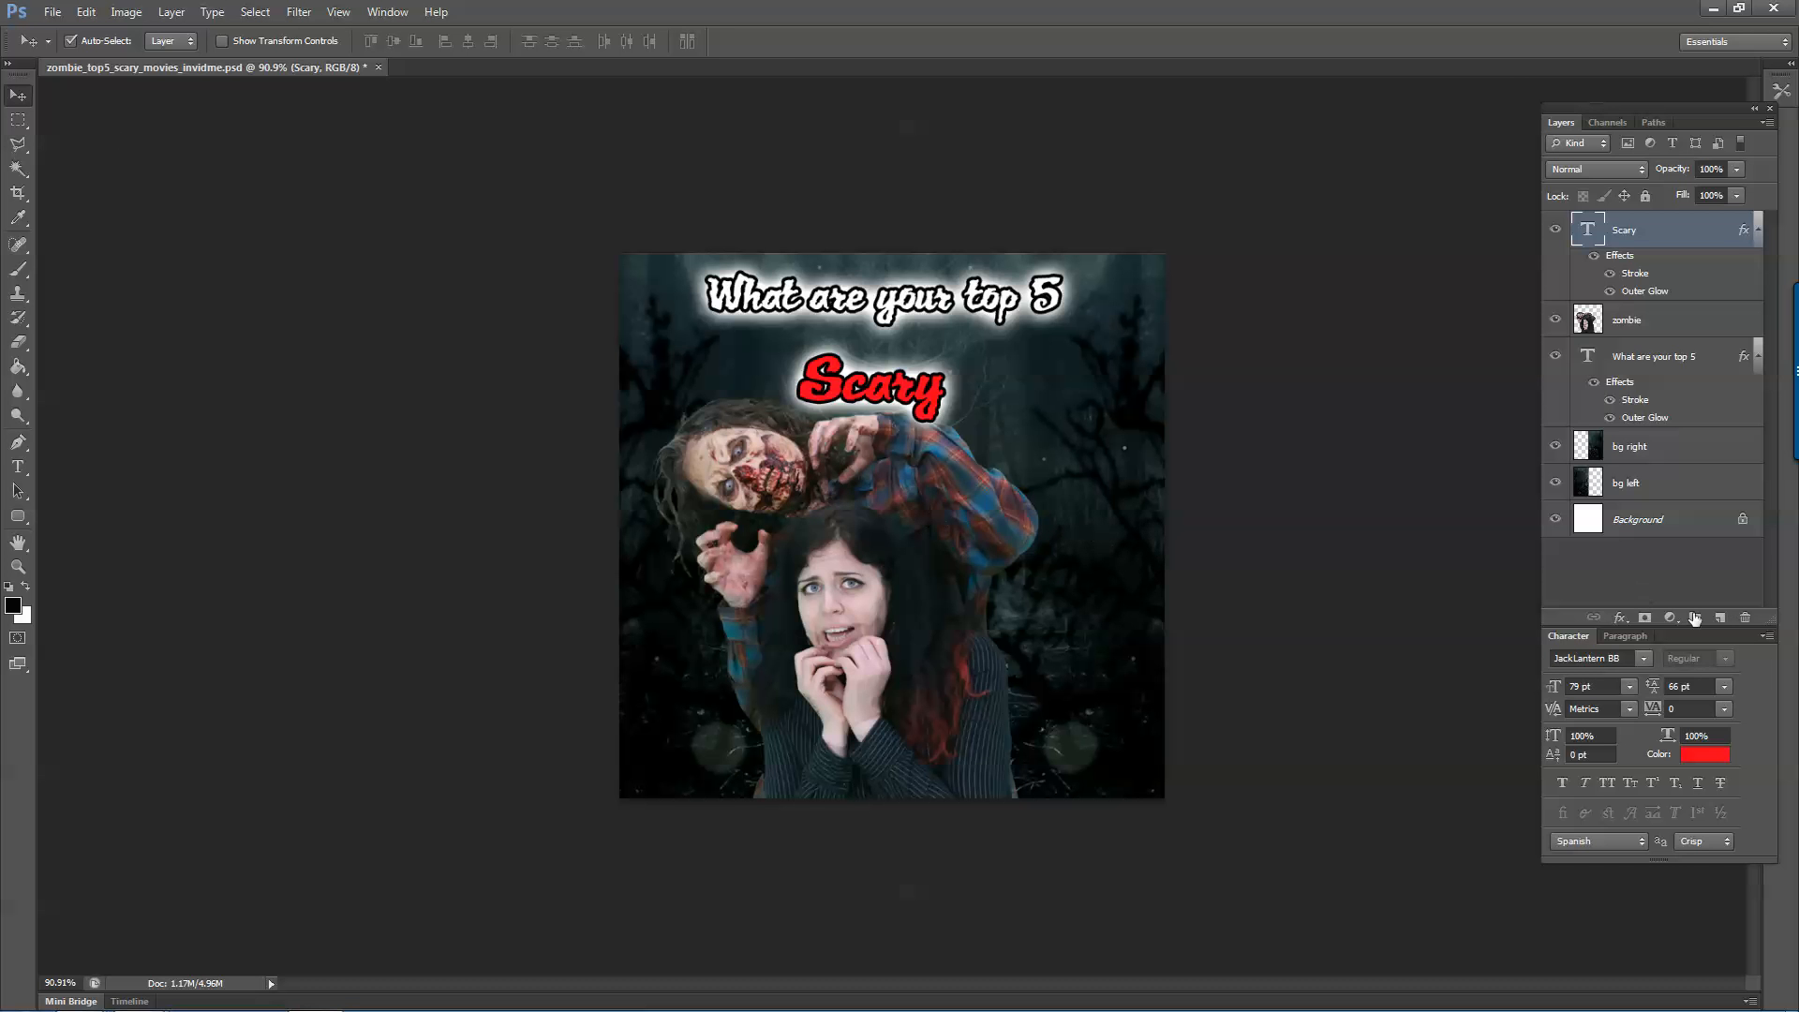
# Add a separate text layer above "Scary" reading "Movies?" in yellow 73 pt JackLantern BB.
pyautogui.click(1719, 617)
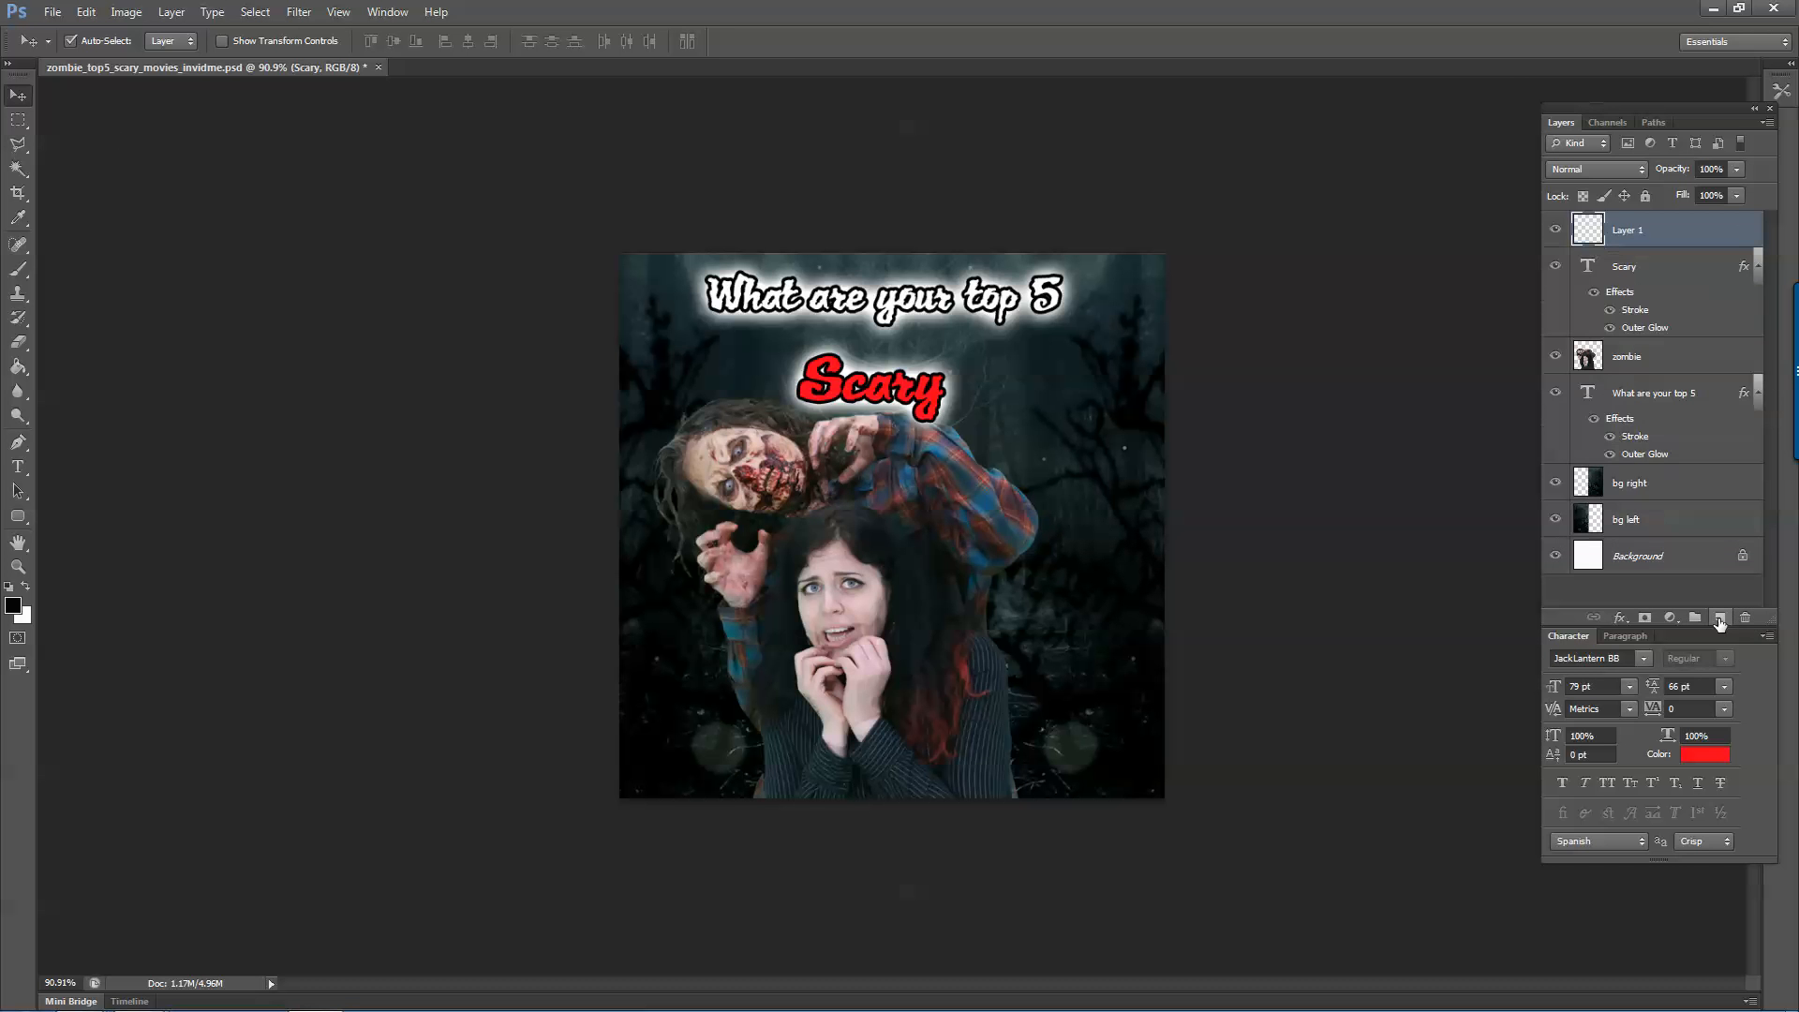
pyautogui.press('t')
pyautogui.click(872, 517)
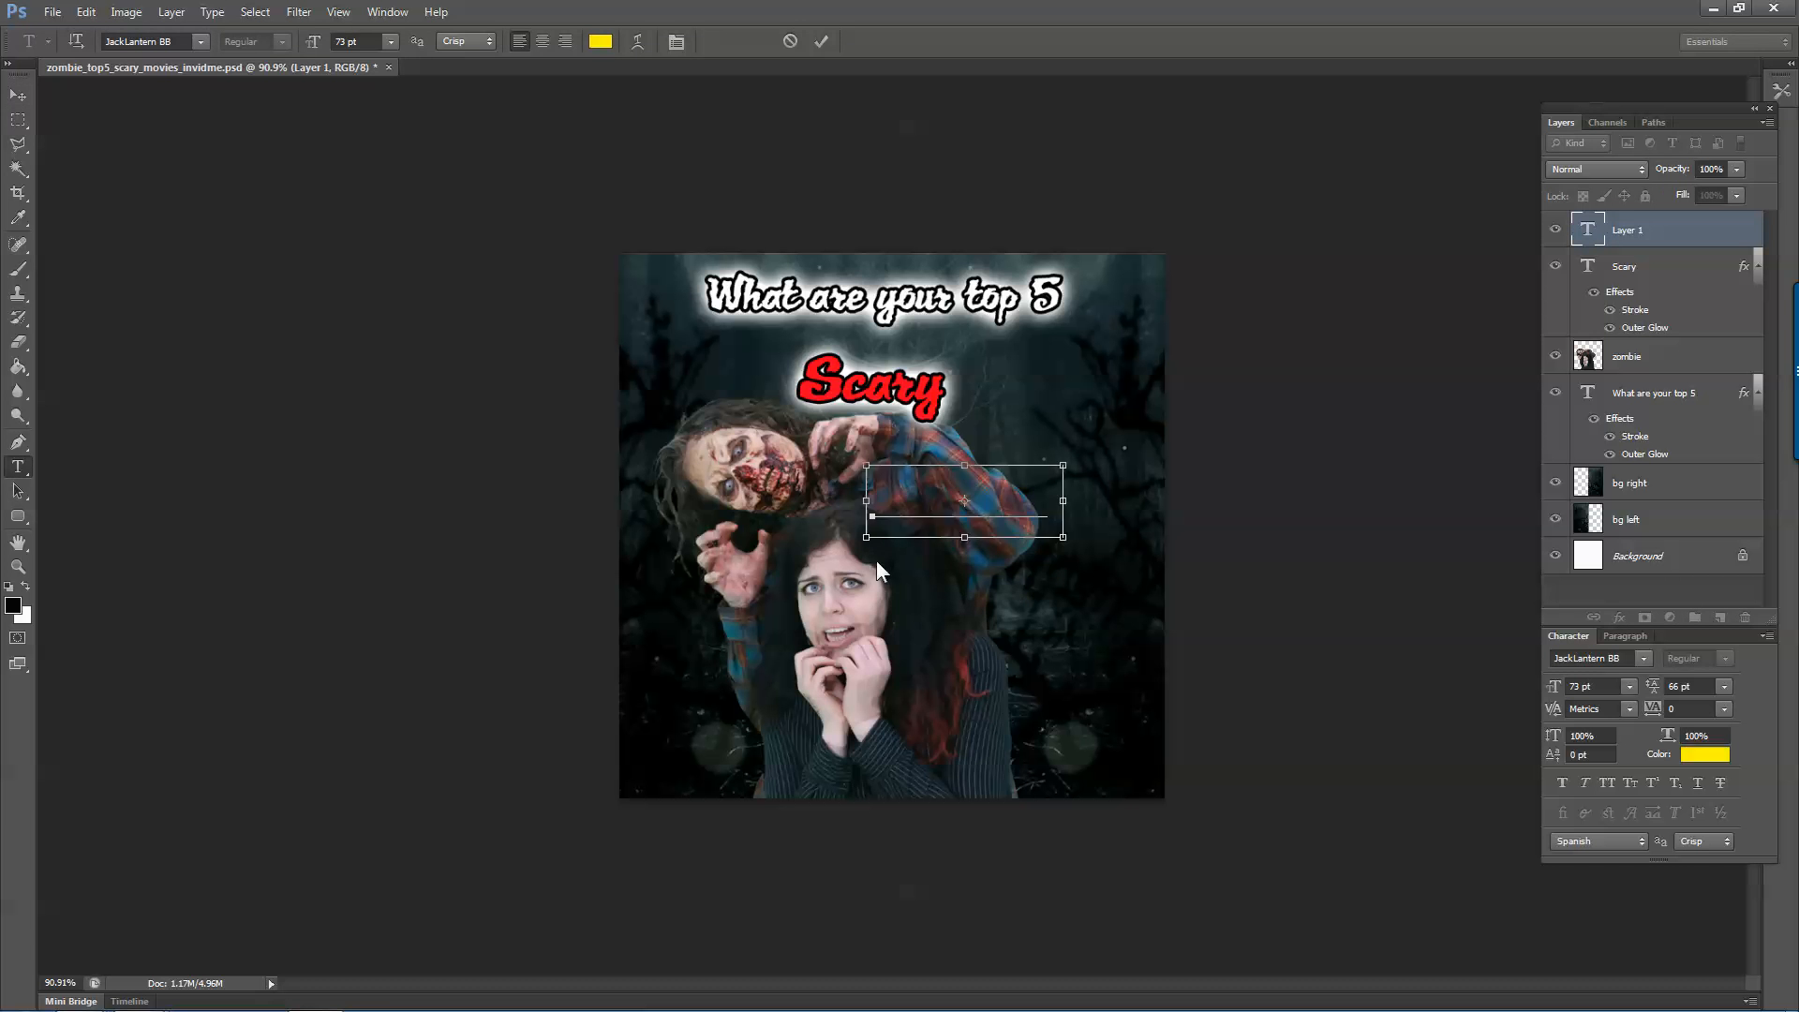
pyautogui.write('Movies?')
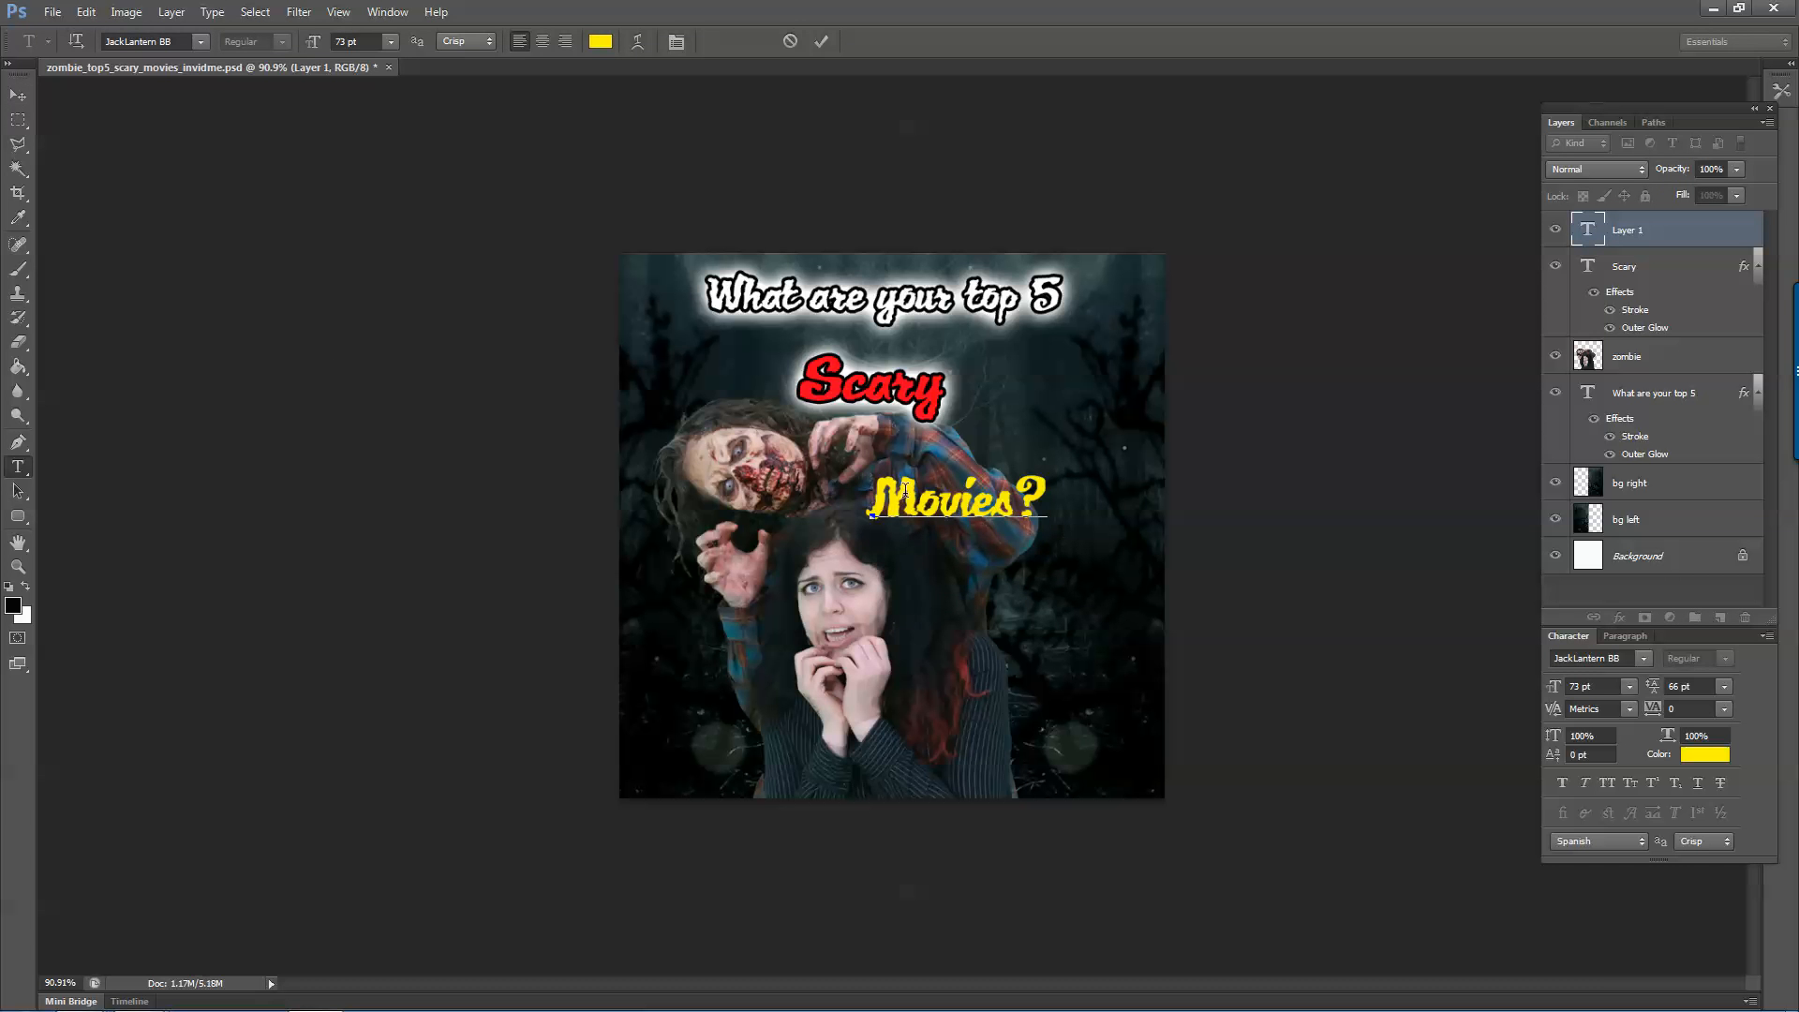
pyautogui.click(19, 94)
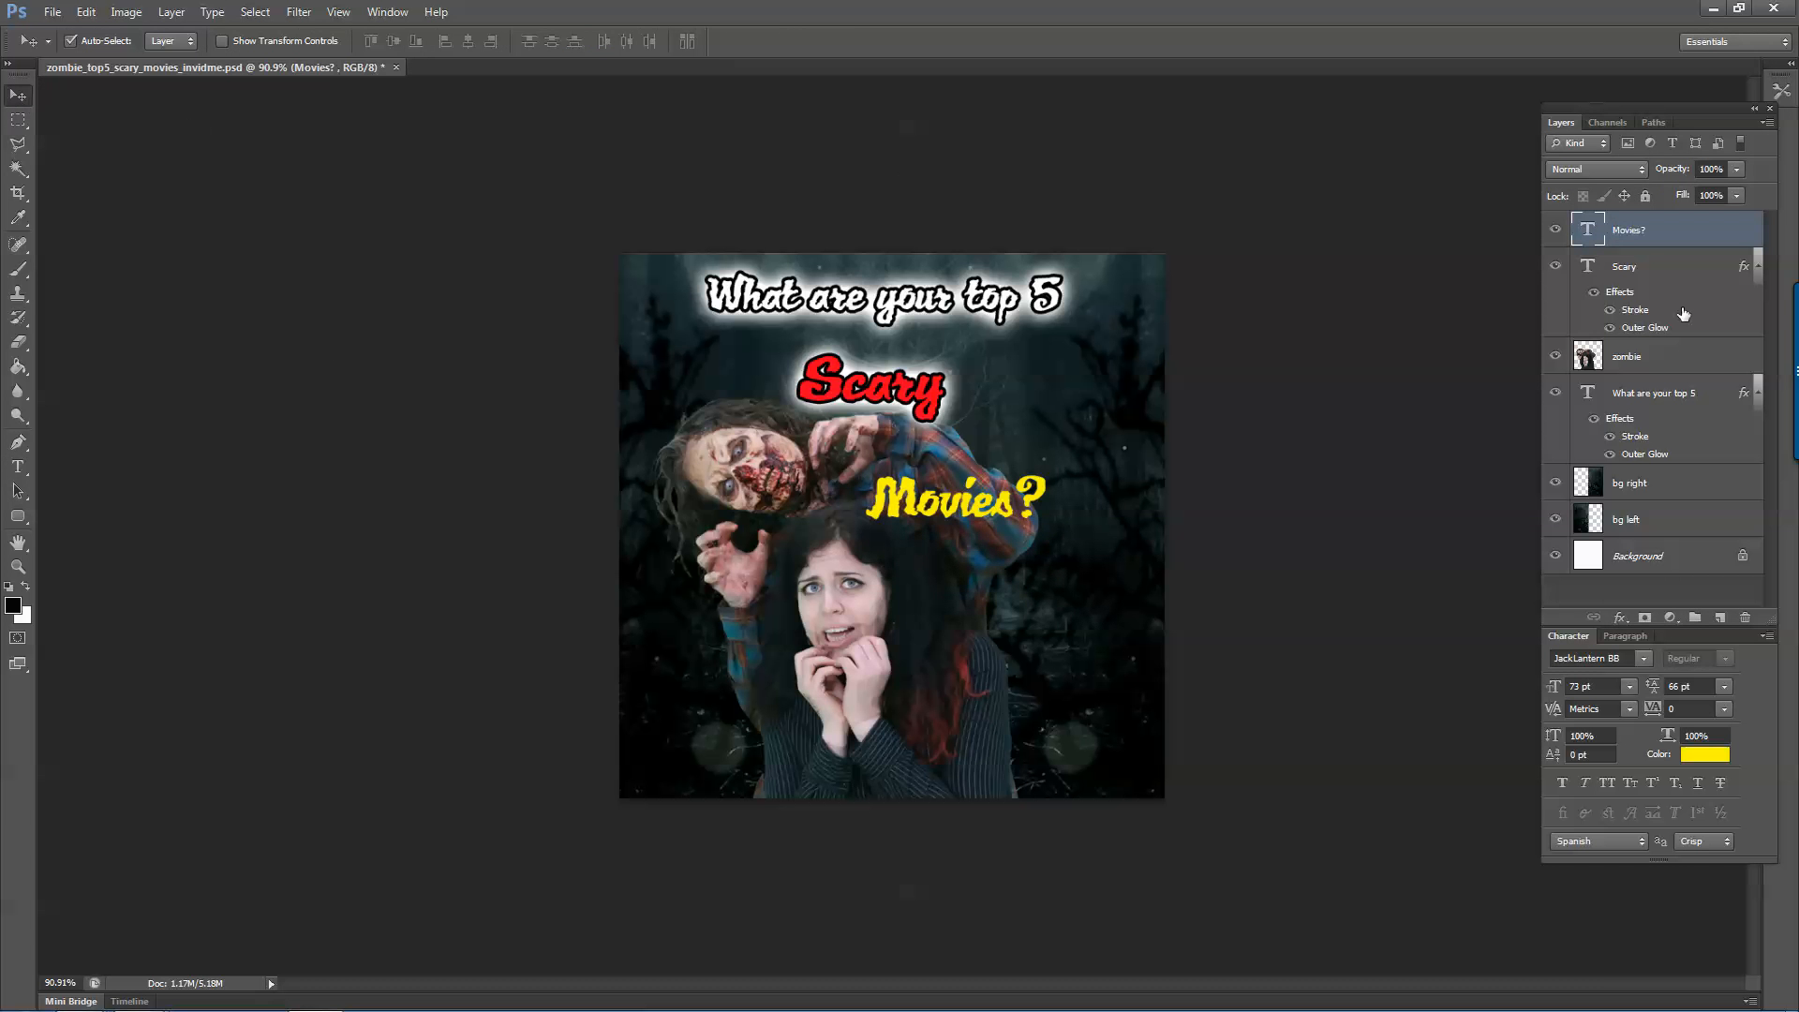
# Copy the layer style of "Scary" onto "Movies?" and move "Movies?" up and slightly right, just below "Scary".
pyautogui.rightClick(1655, 273)
pyautogui.click(1677, 741)
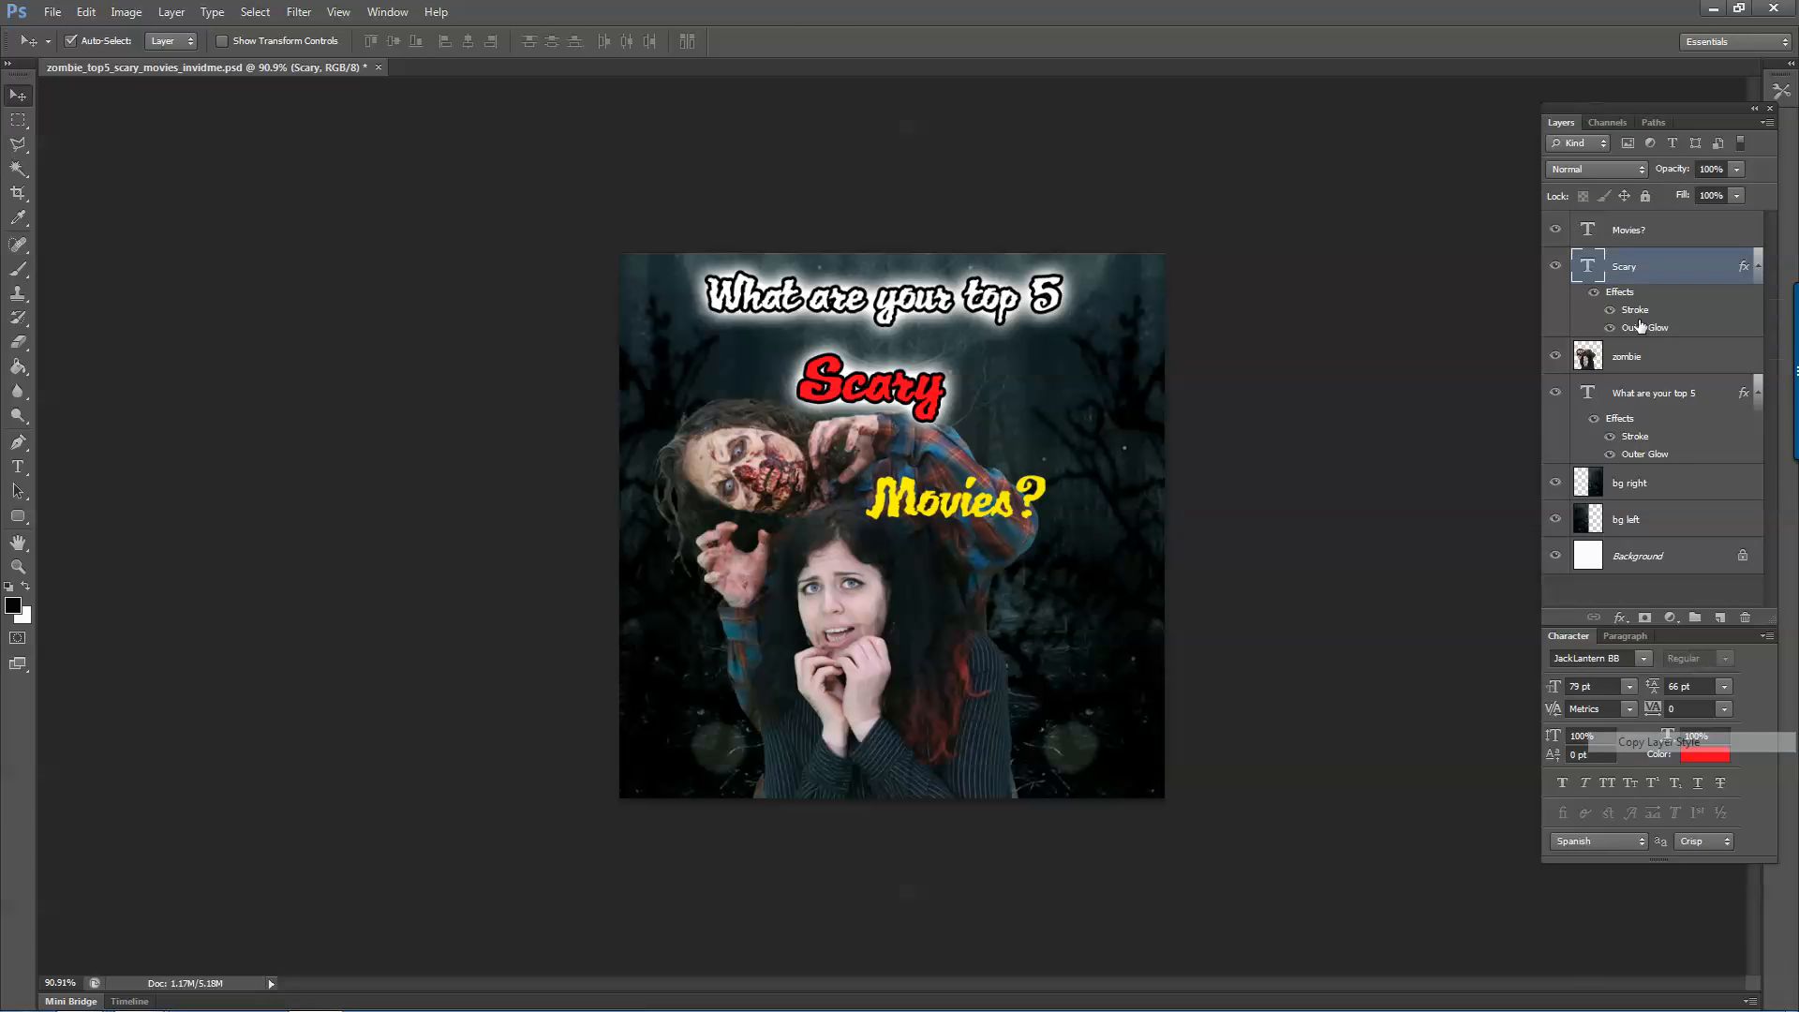
pyautogui.rightClick(1633, 237)
pyautogui.click(1659, 727)
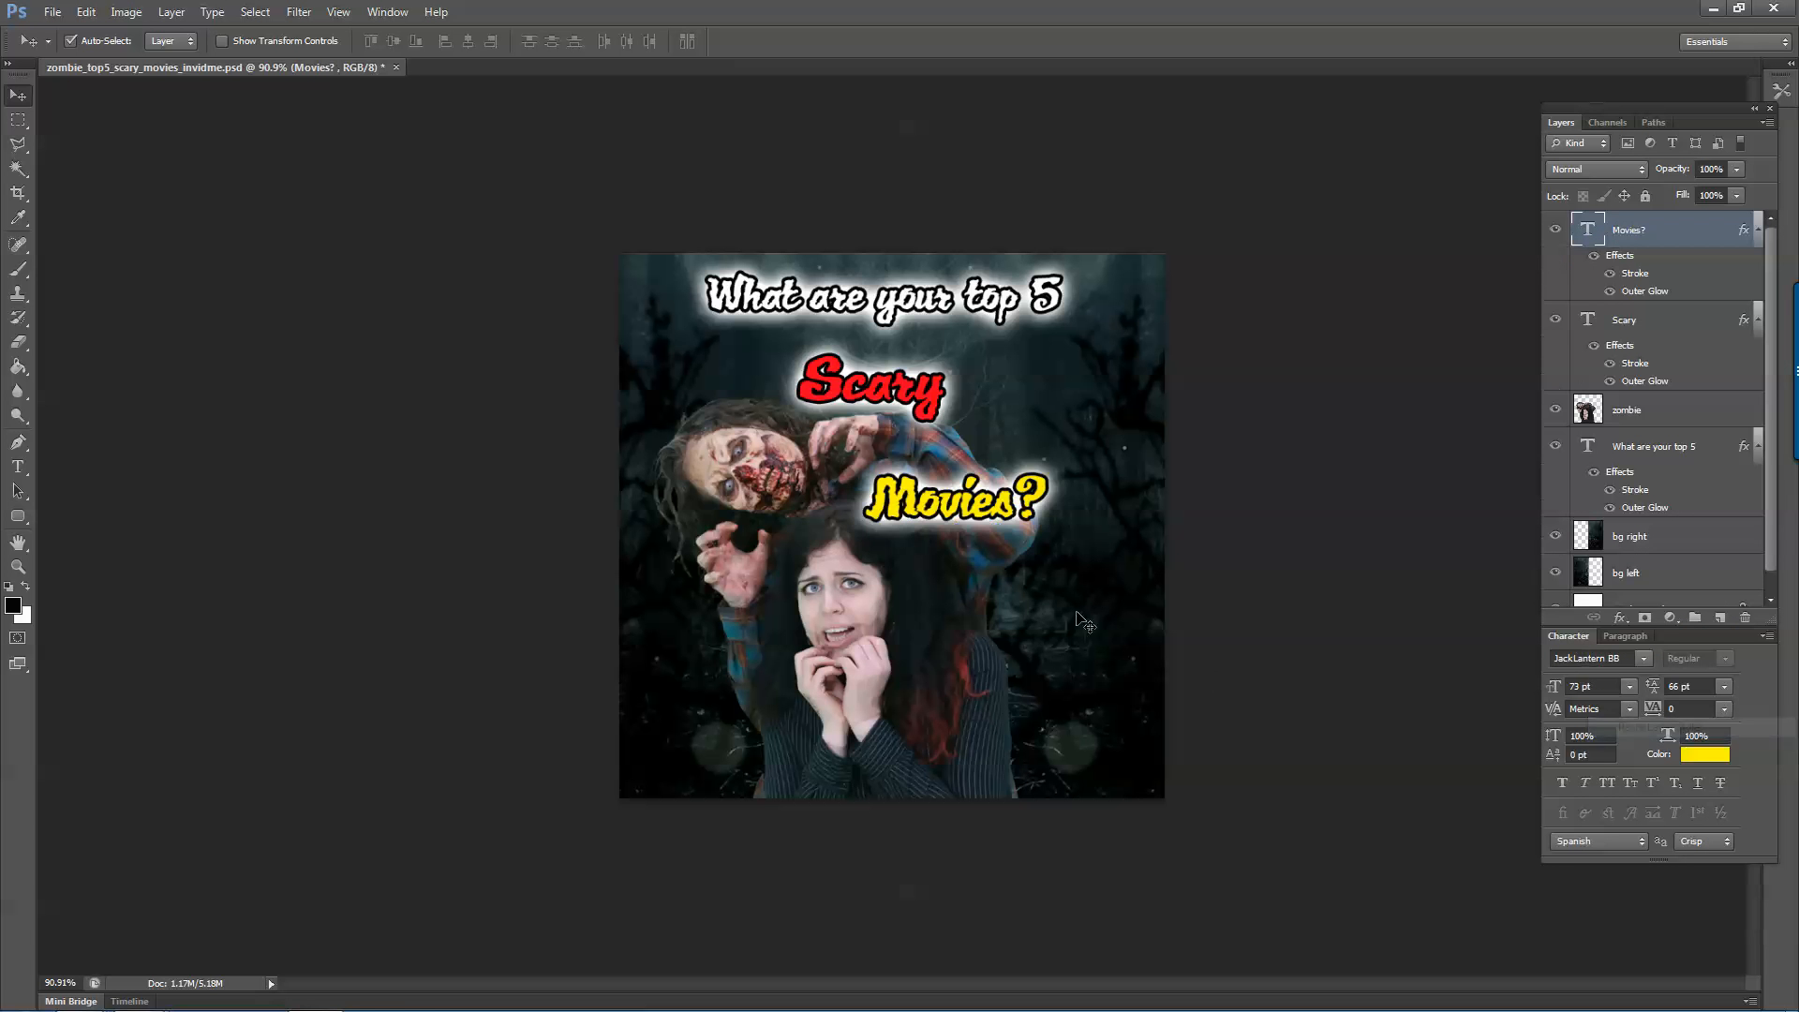
pyautogui.moveTo(962, 503)
pyautogui.mouseDown()
pyautogui.moveTo(1038, 464)
pyautogui.moveTo(960, 480)
pyautogui.moveTo(981, 477)
pyautogui.mouseUp()
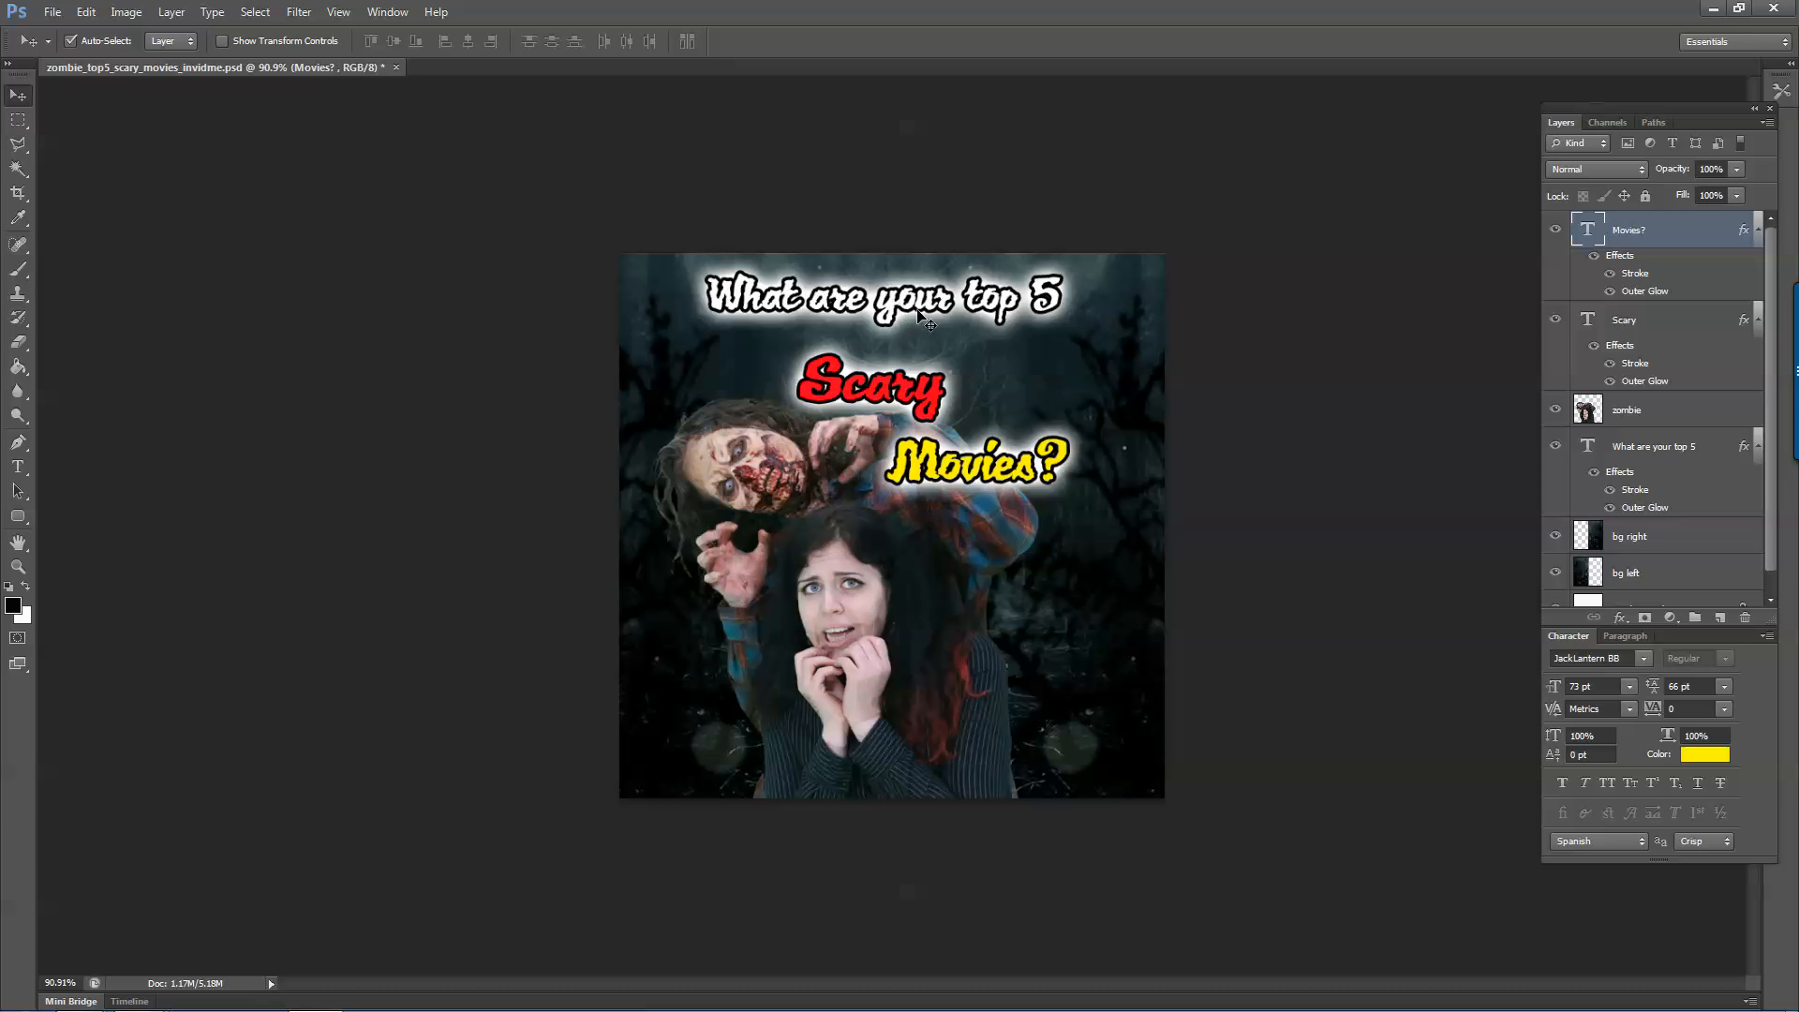
# Nudge the "What are your top 5" heading slightly down and try capitalizing it as "What Are Your Top 5".
pyautogui.moveTo(906, 300); pyautogui.dragTo(904, 309)
pyautogui.press('t')
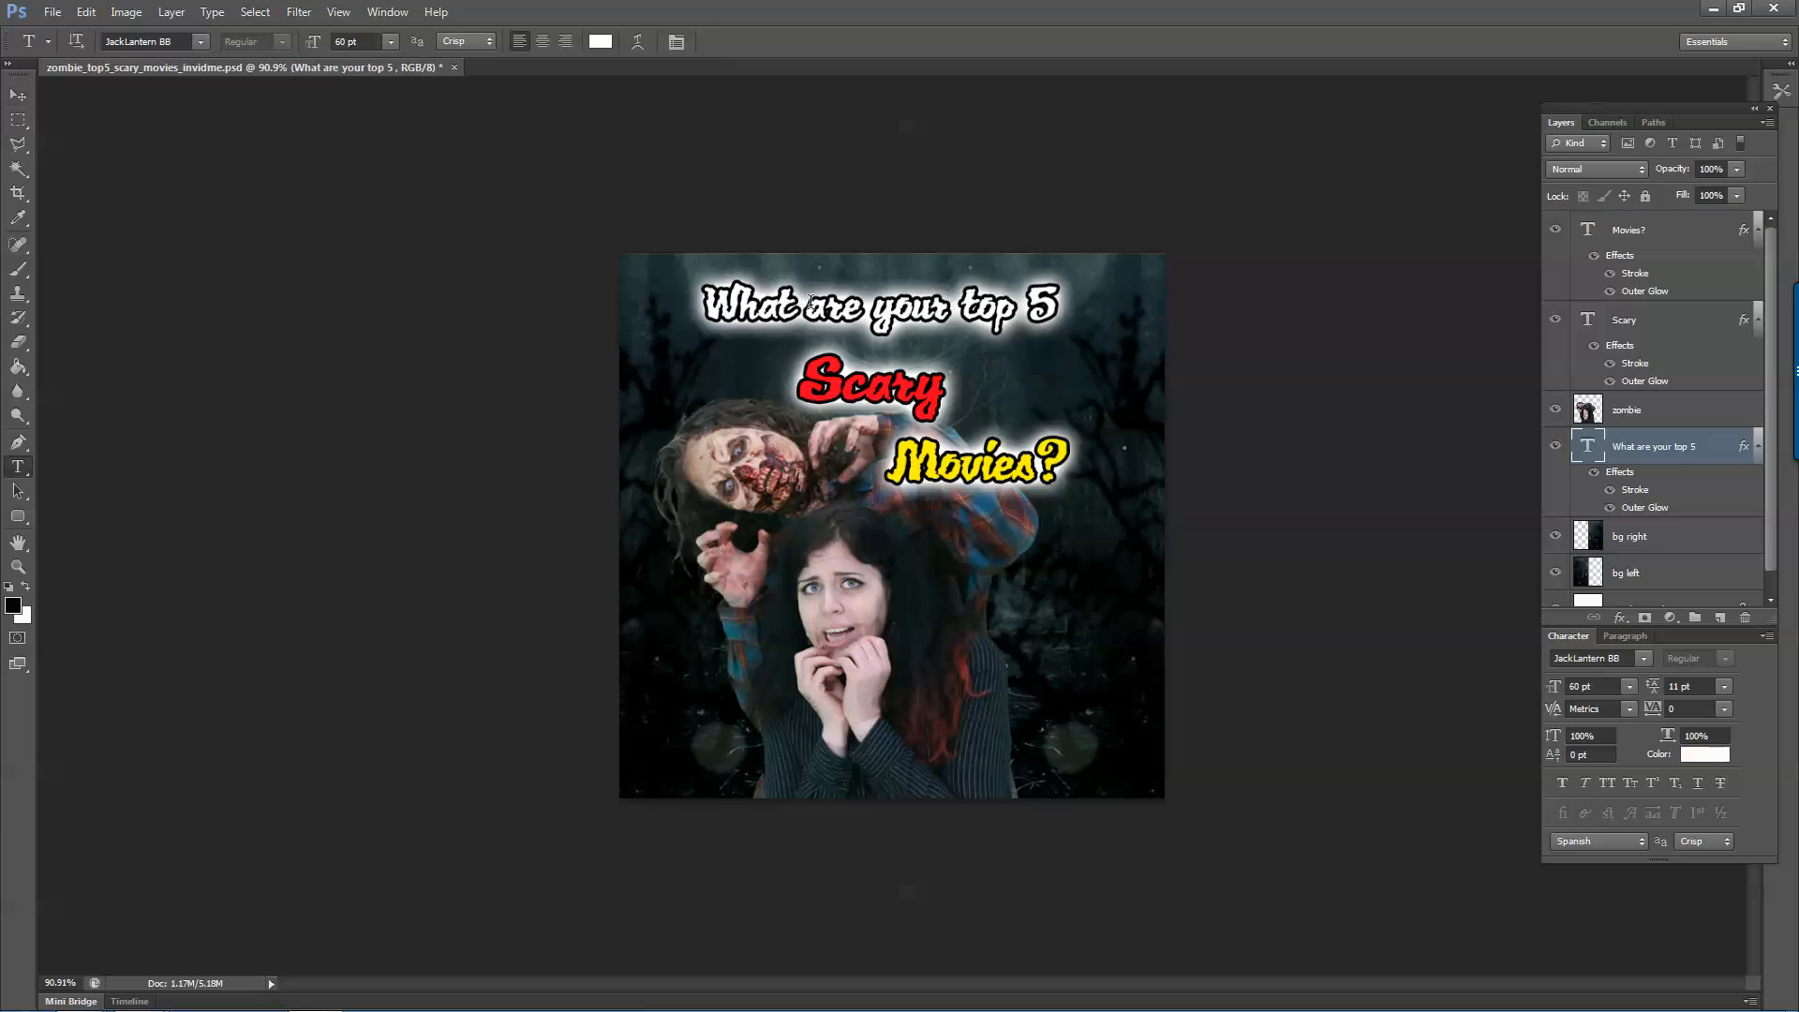
pyautogui.click(901, 379)
pyautogui.write('A')
pyautogui.press('Right')
pyautogui.press('Right')
pyautogui.press('Right')
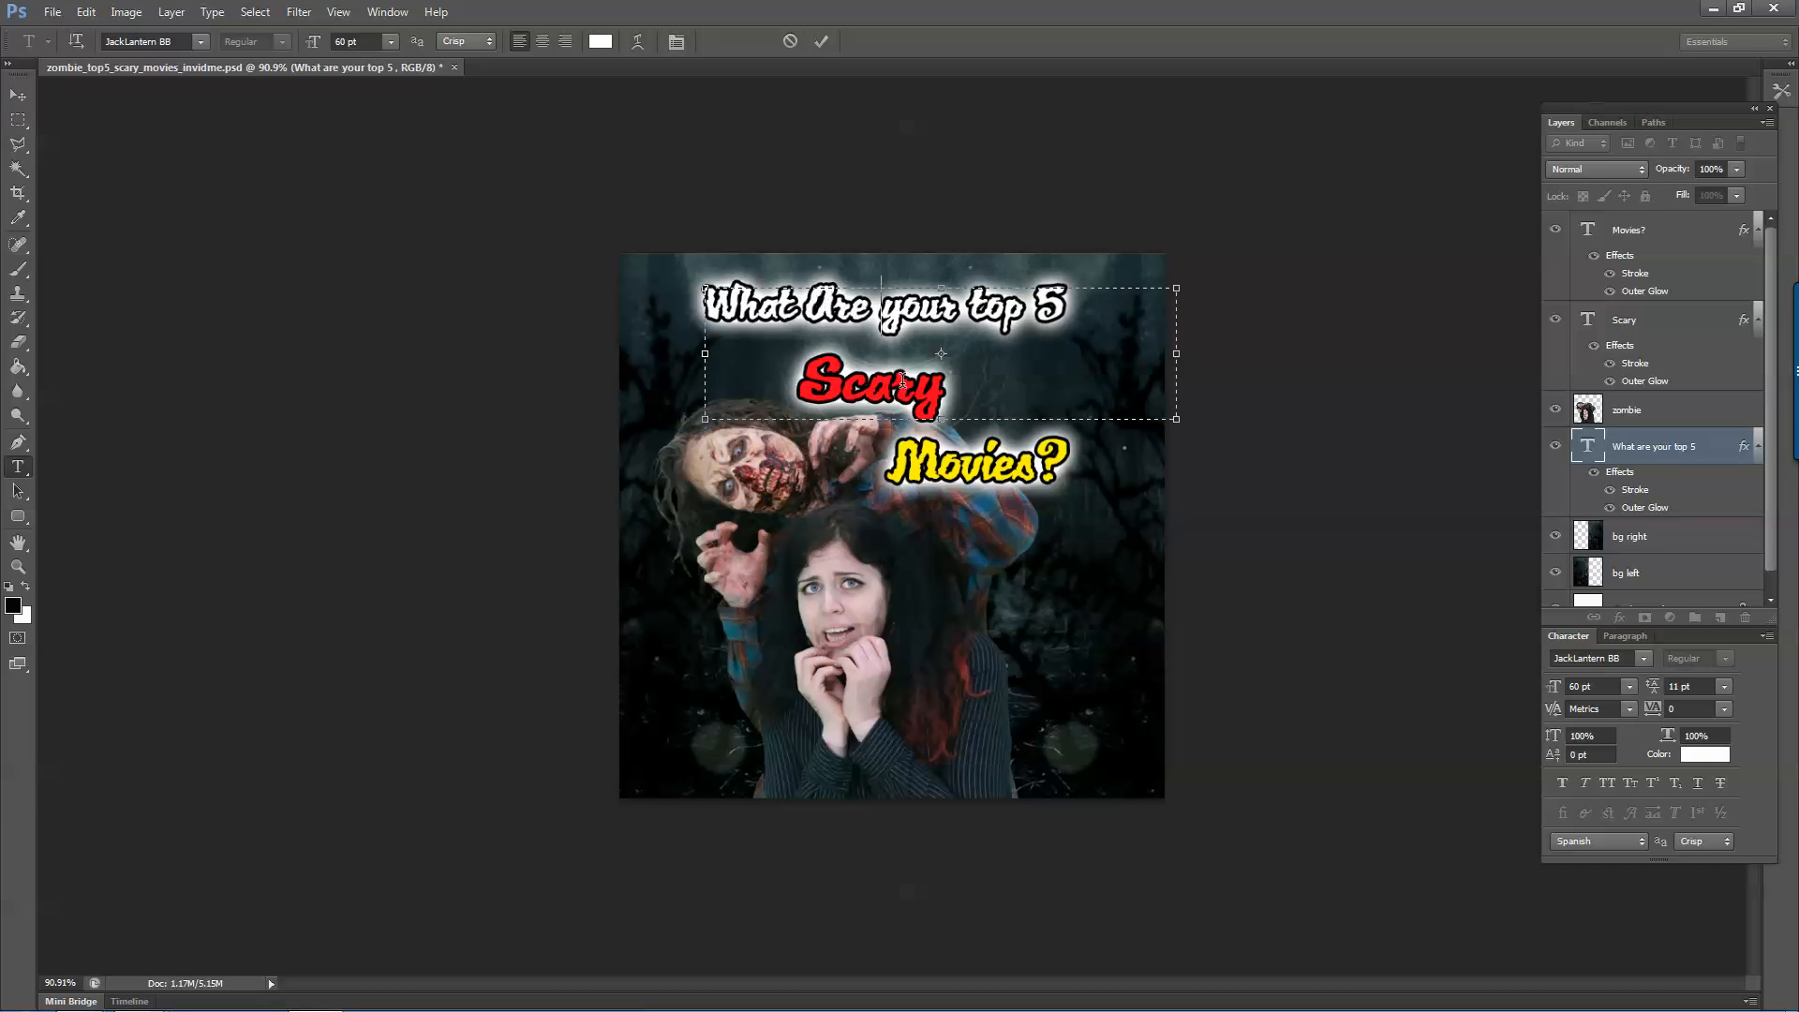
pyautogui.press('Delete')
pyautogui.write('Y')
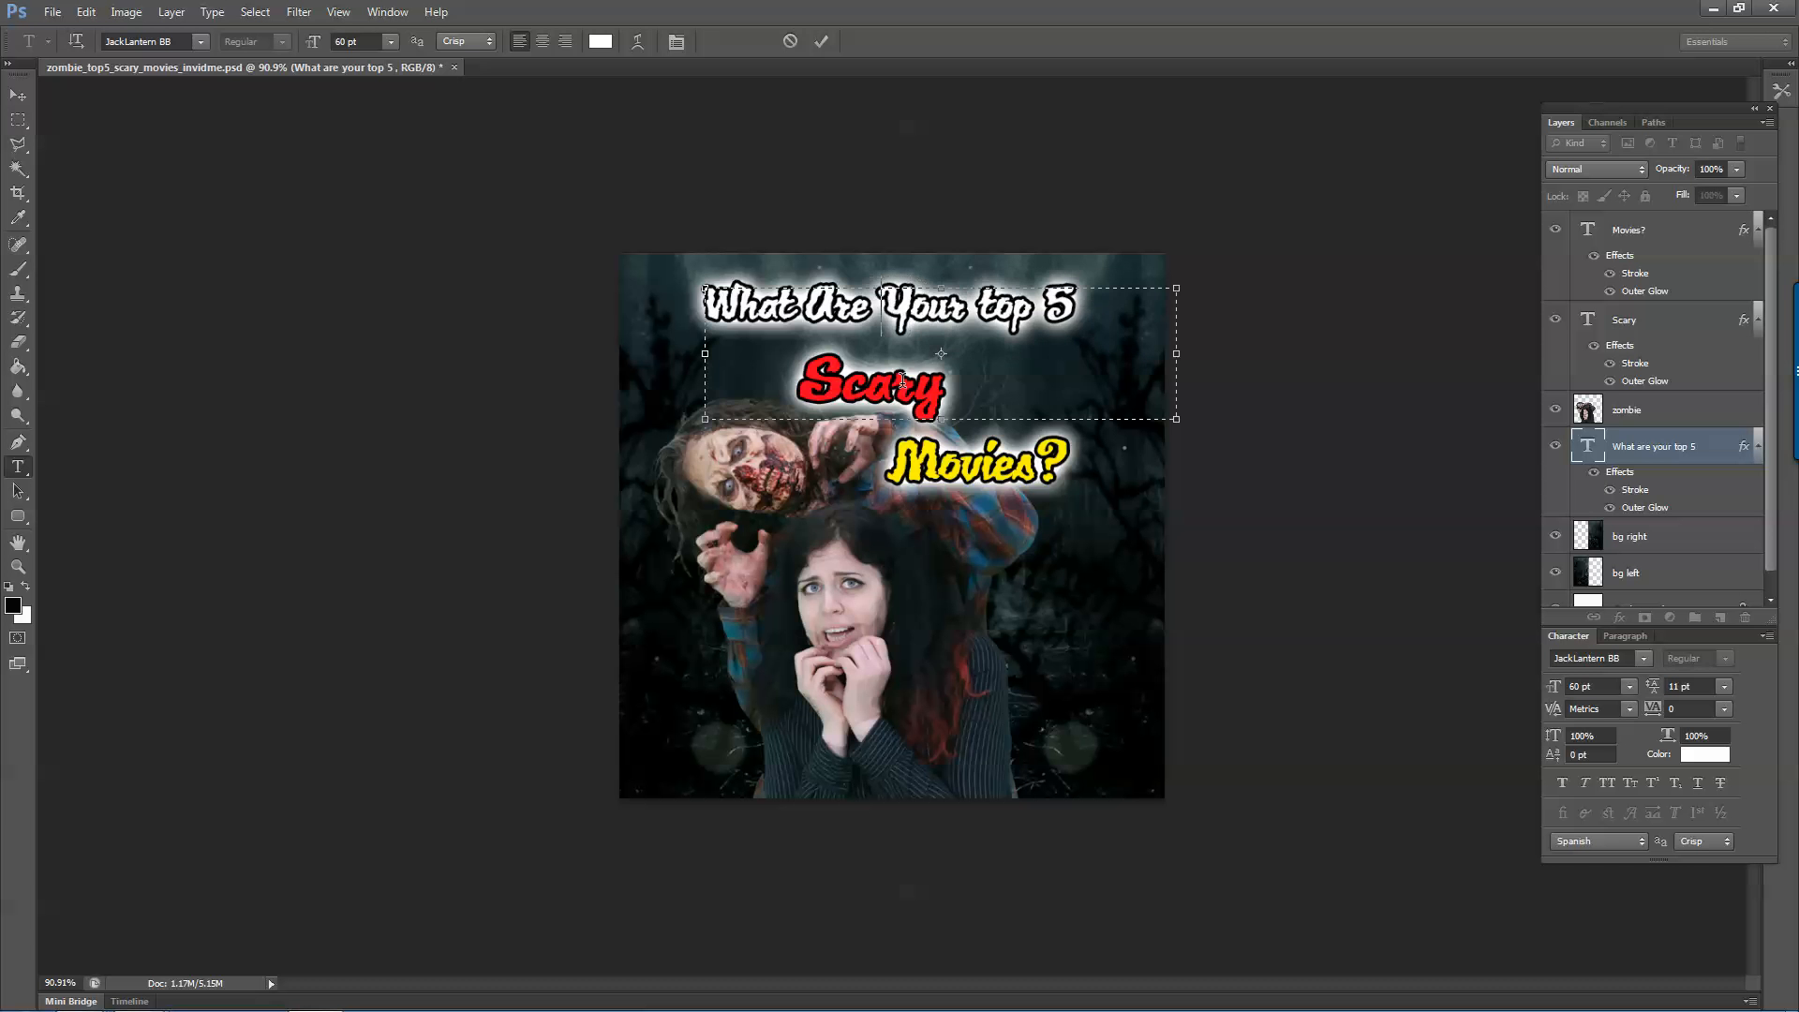
pyautogui.press('BackSpace')
pyautogui.write('a')
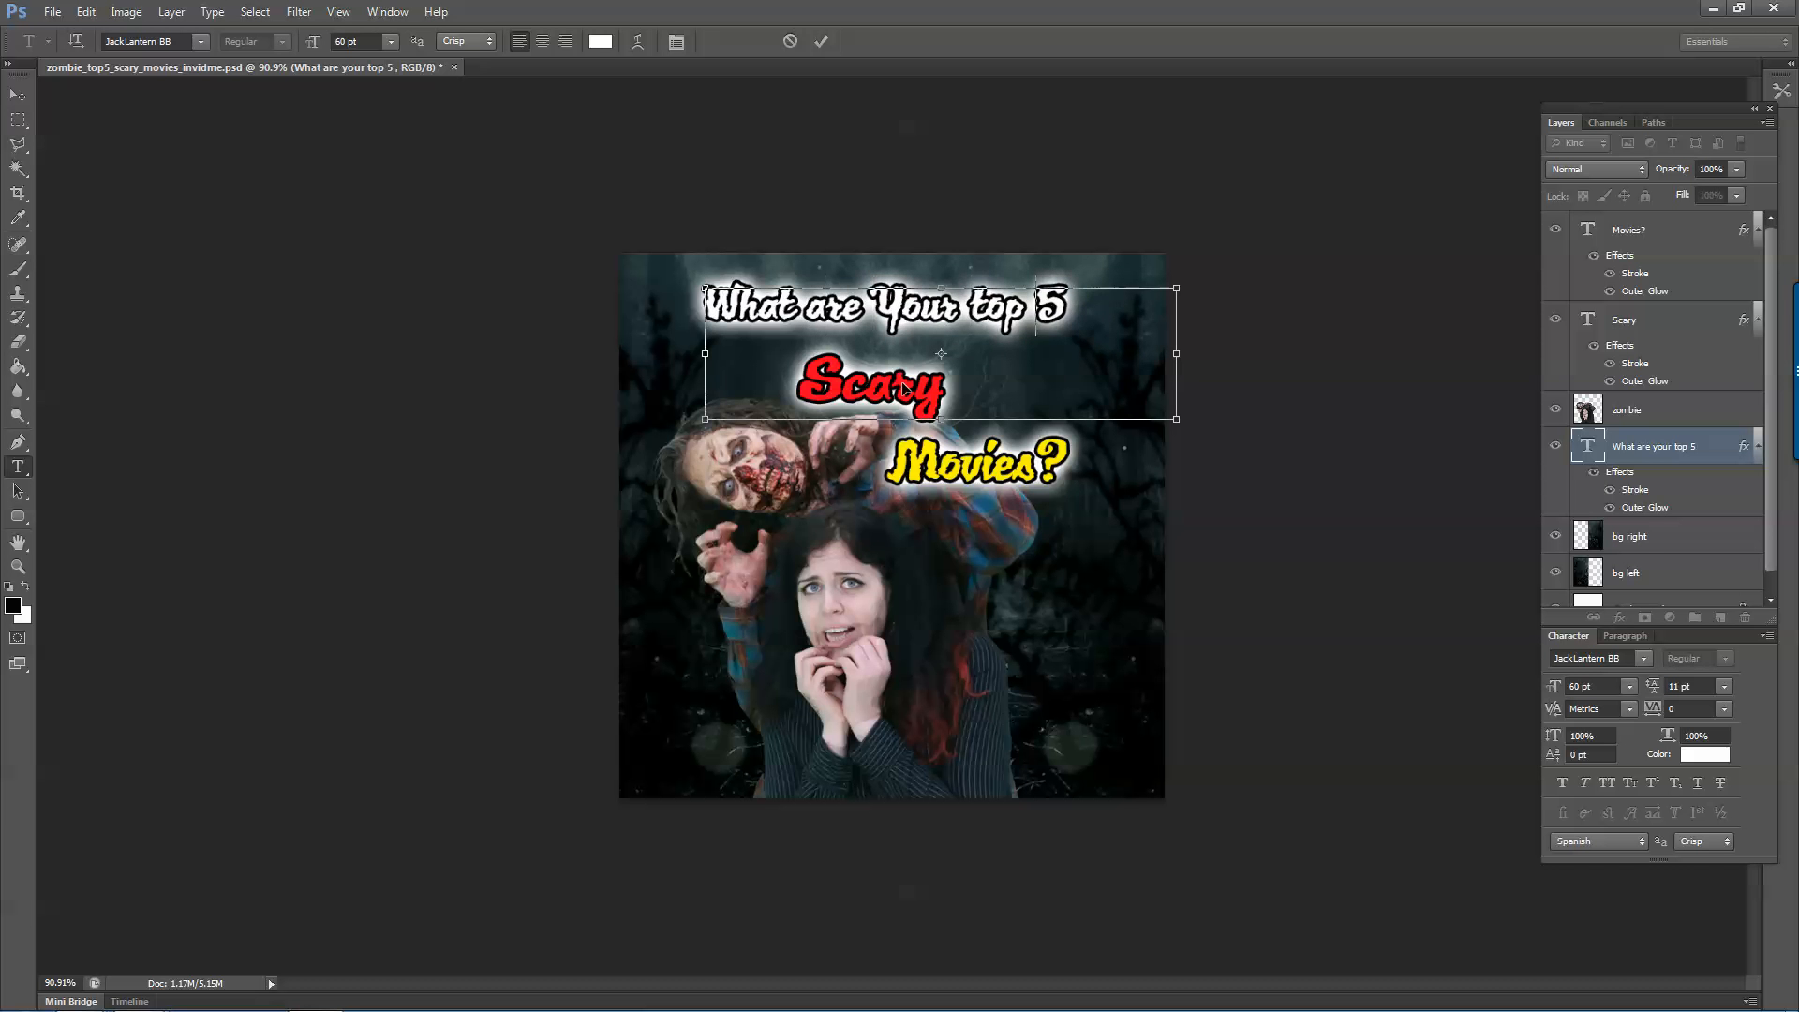
pyautogui.press('Delete')
pyautogui.write('T')
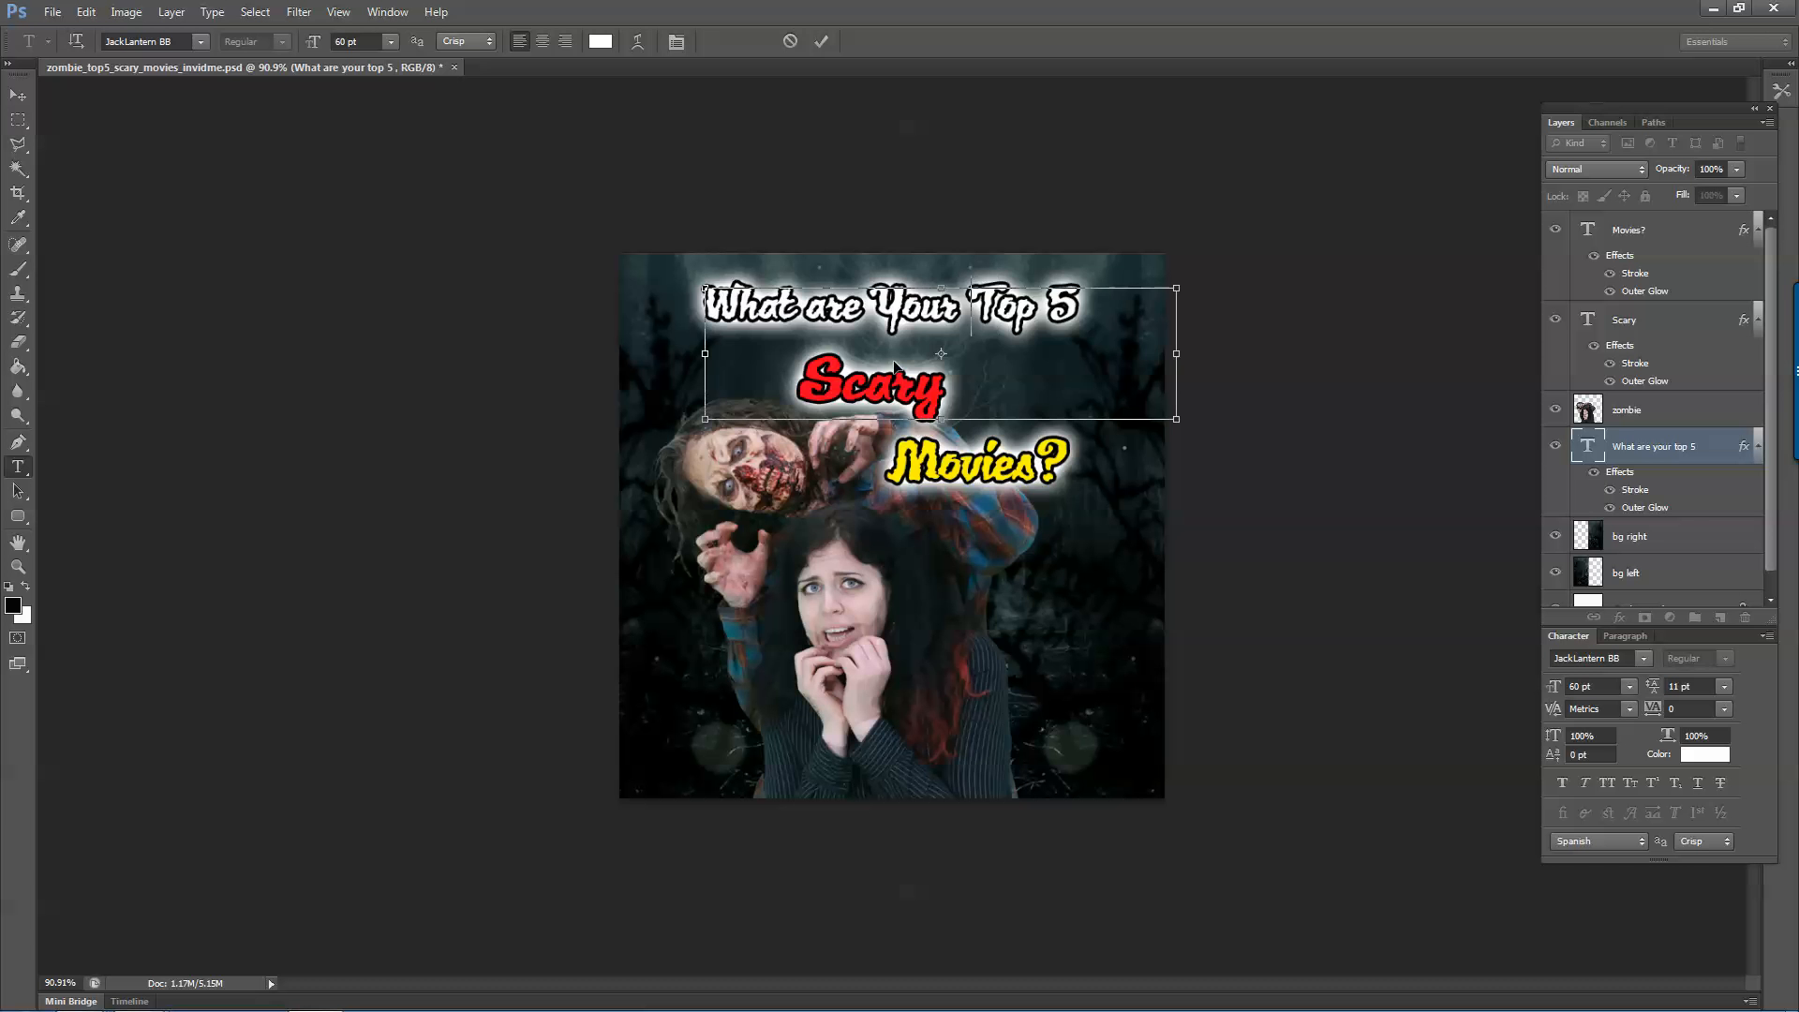
pyautogui.press('Delete')
pyautogui.write('A')
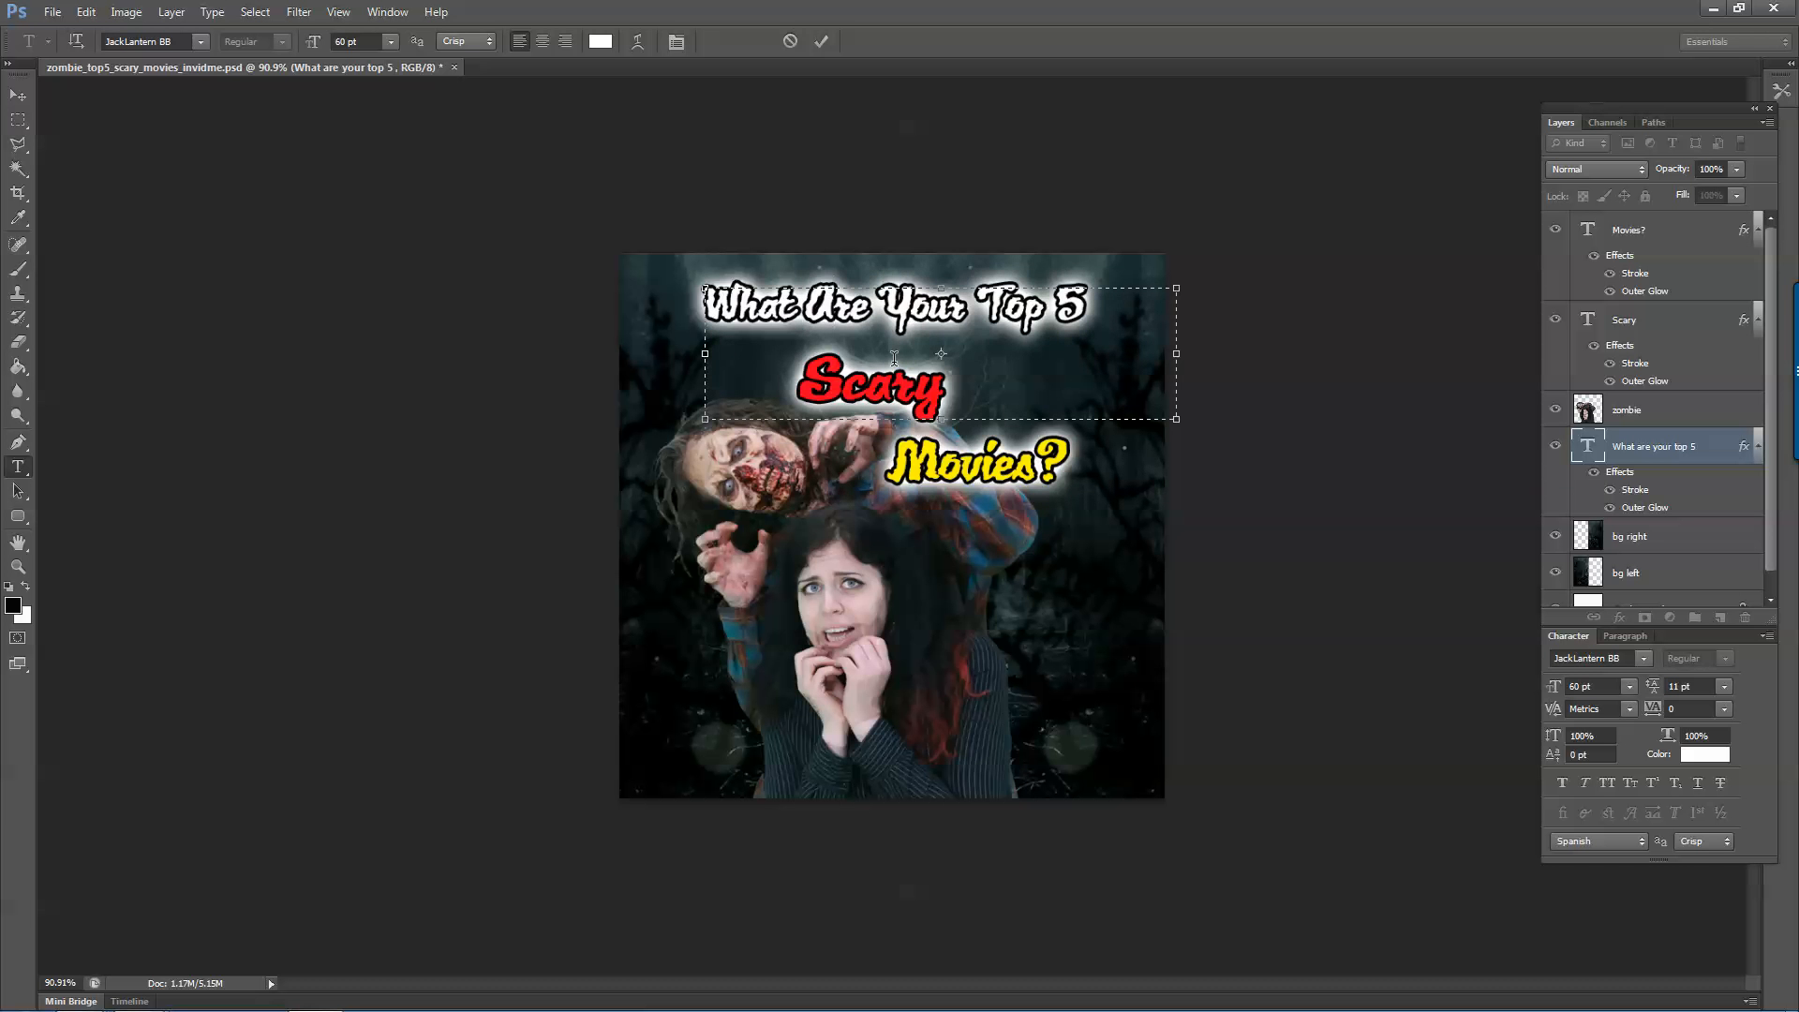
# Restore the heading's lowercase wording "What are your top 5" and move it slightly back up.
pyautogui.press('BackSpace')
pyautogui.write('a')
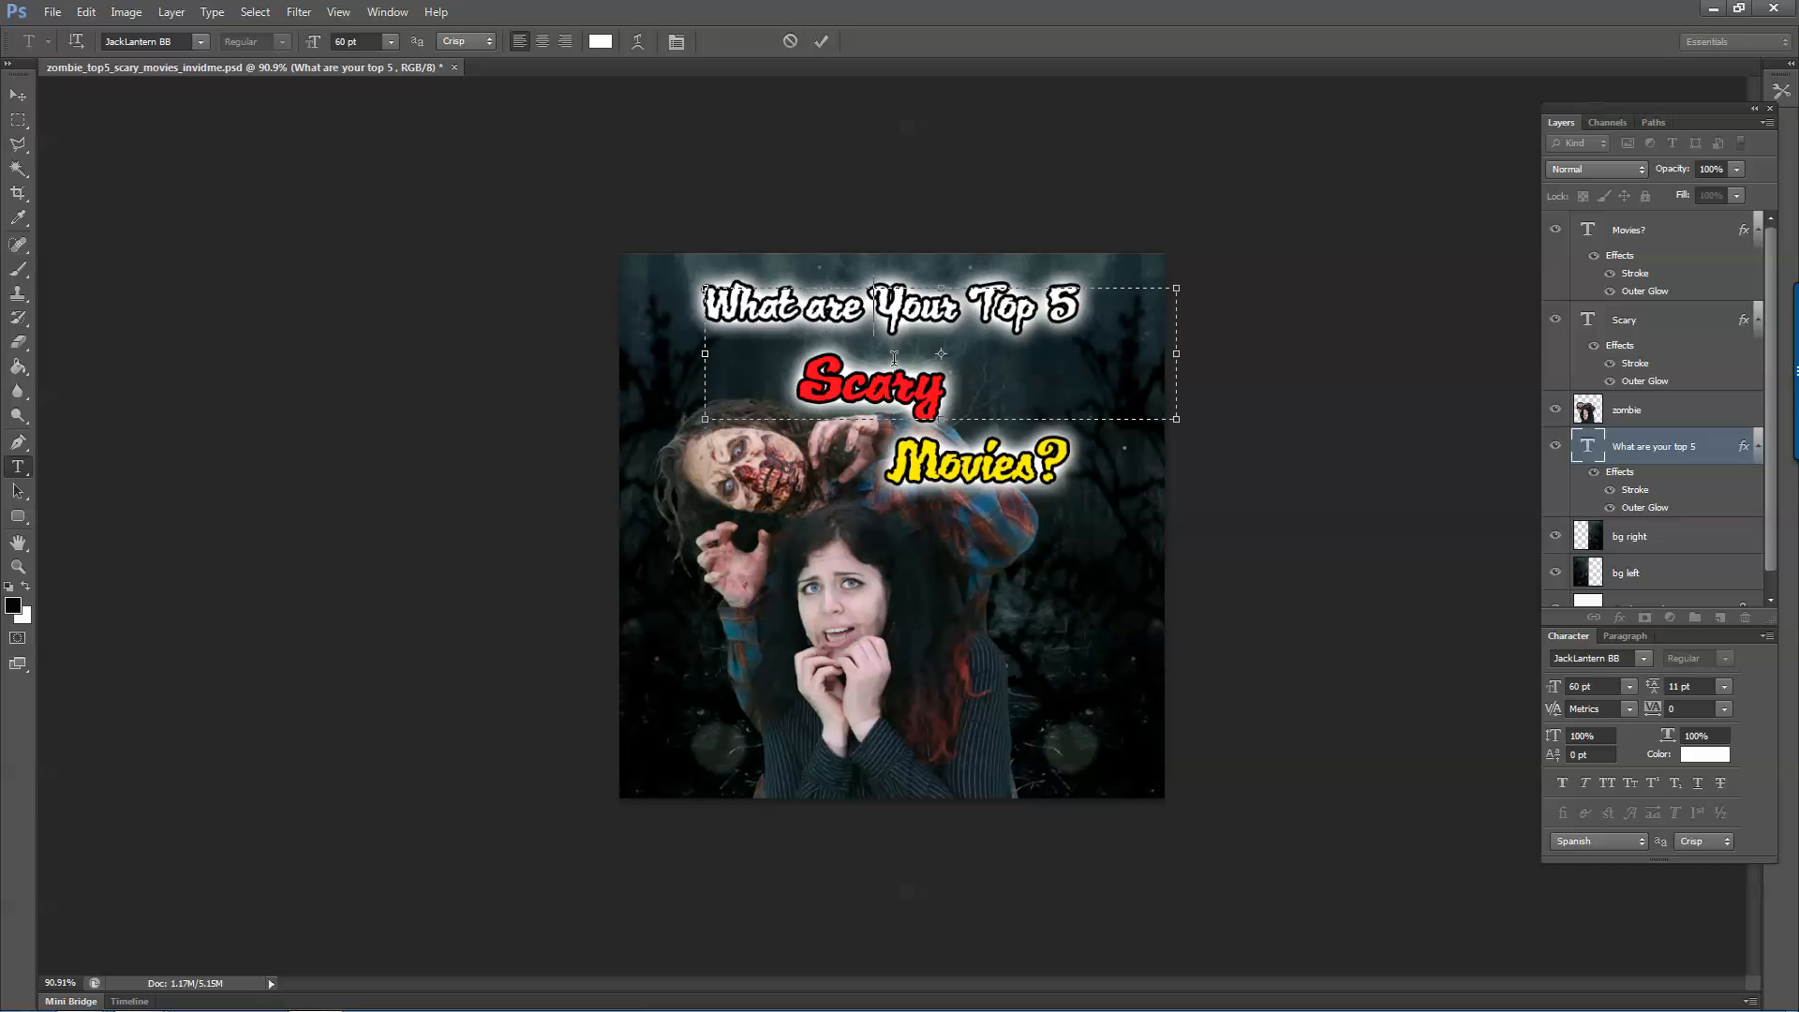
pyautogui.press('Delete')
pyautogui.write('y')
pyautogui.press('Right')
pyautogui.press('Right')
pyautogui.press('Right')
pyautogui.press('Right')
pyautogui.press('Delete')
pyautogui.write('y')
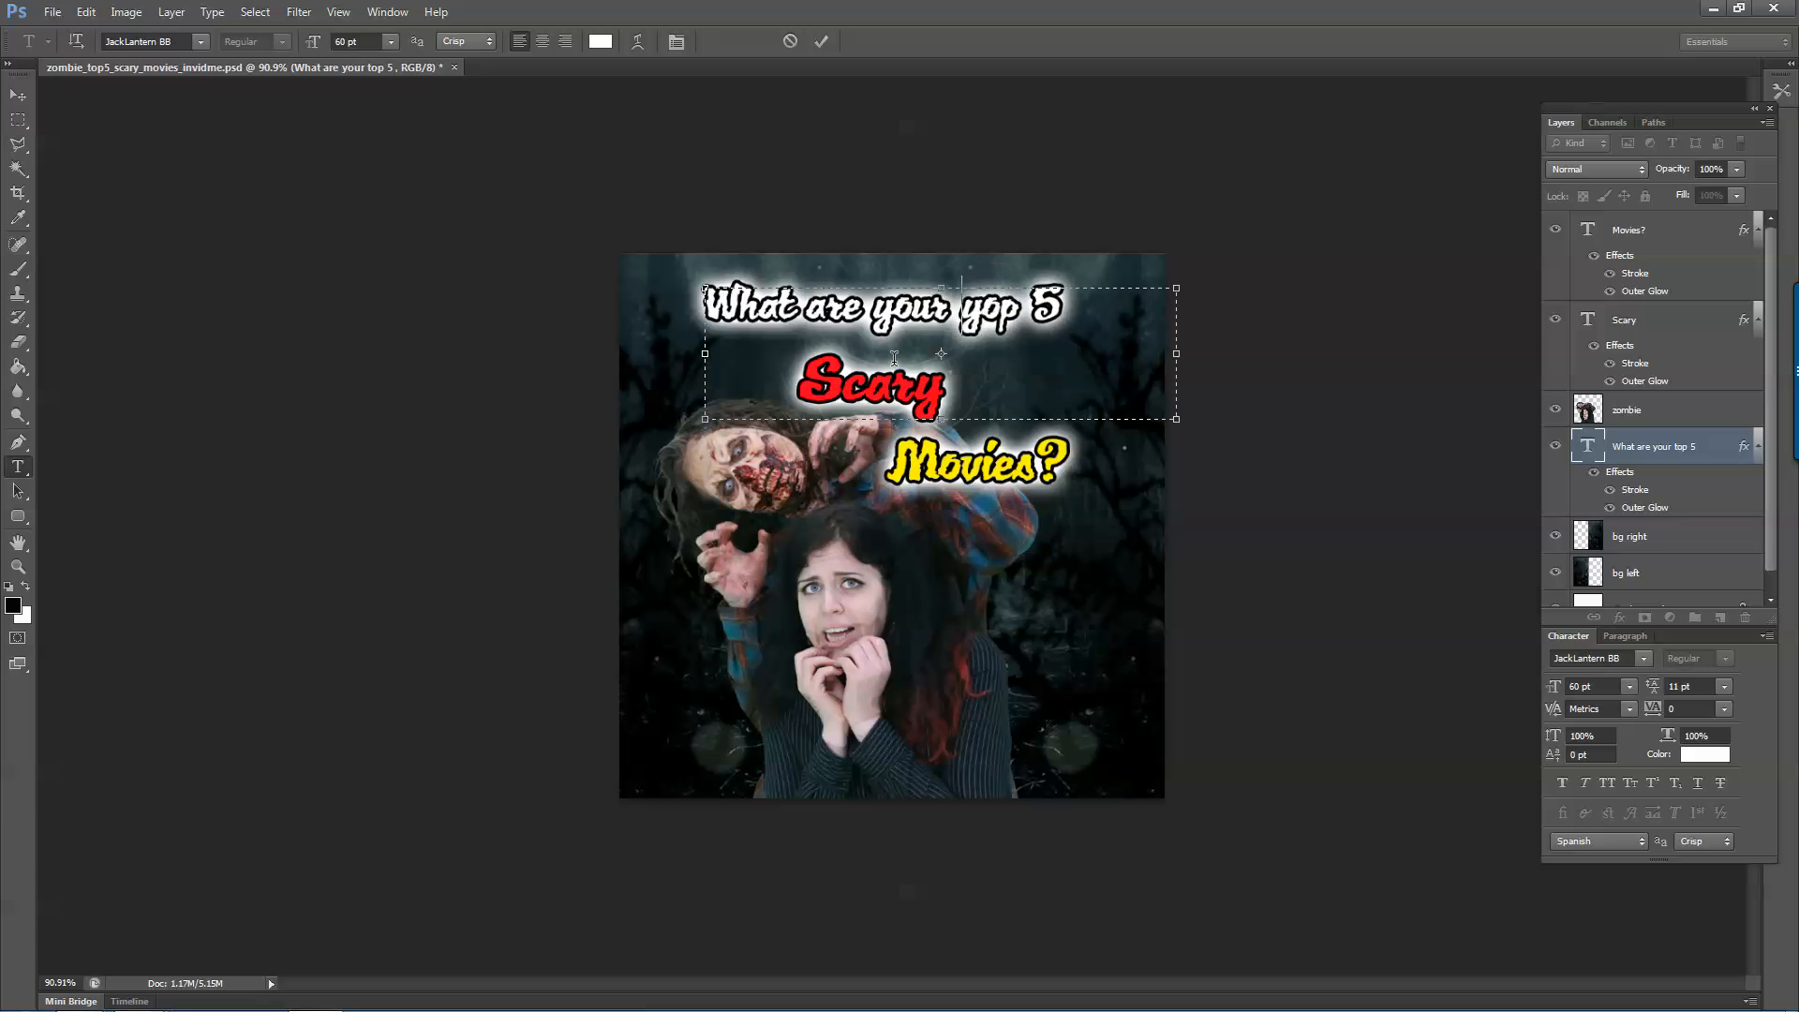
pyautogui.press('BackSpace')
pyautogui.write('t')
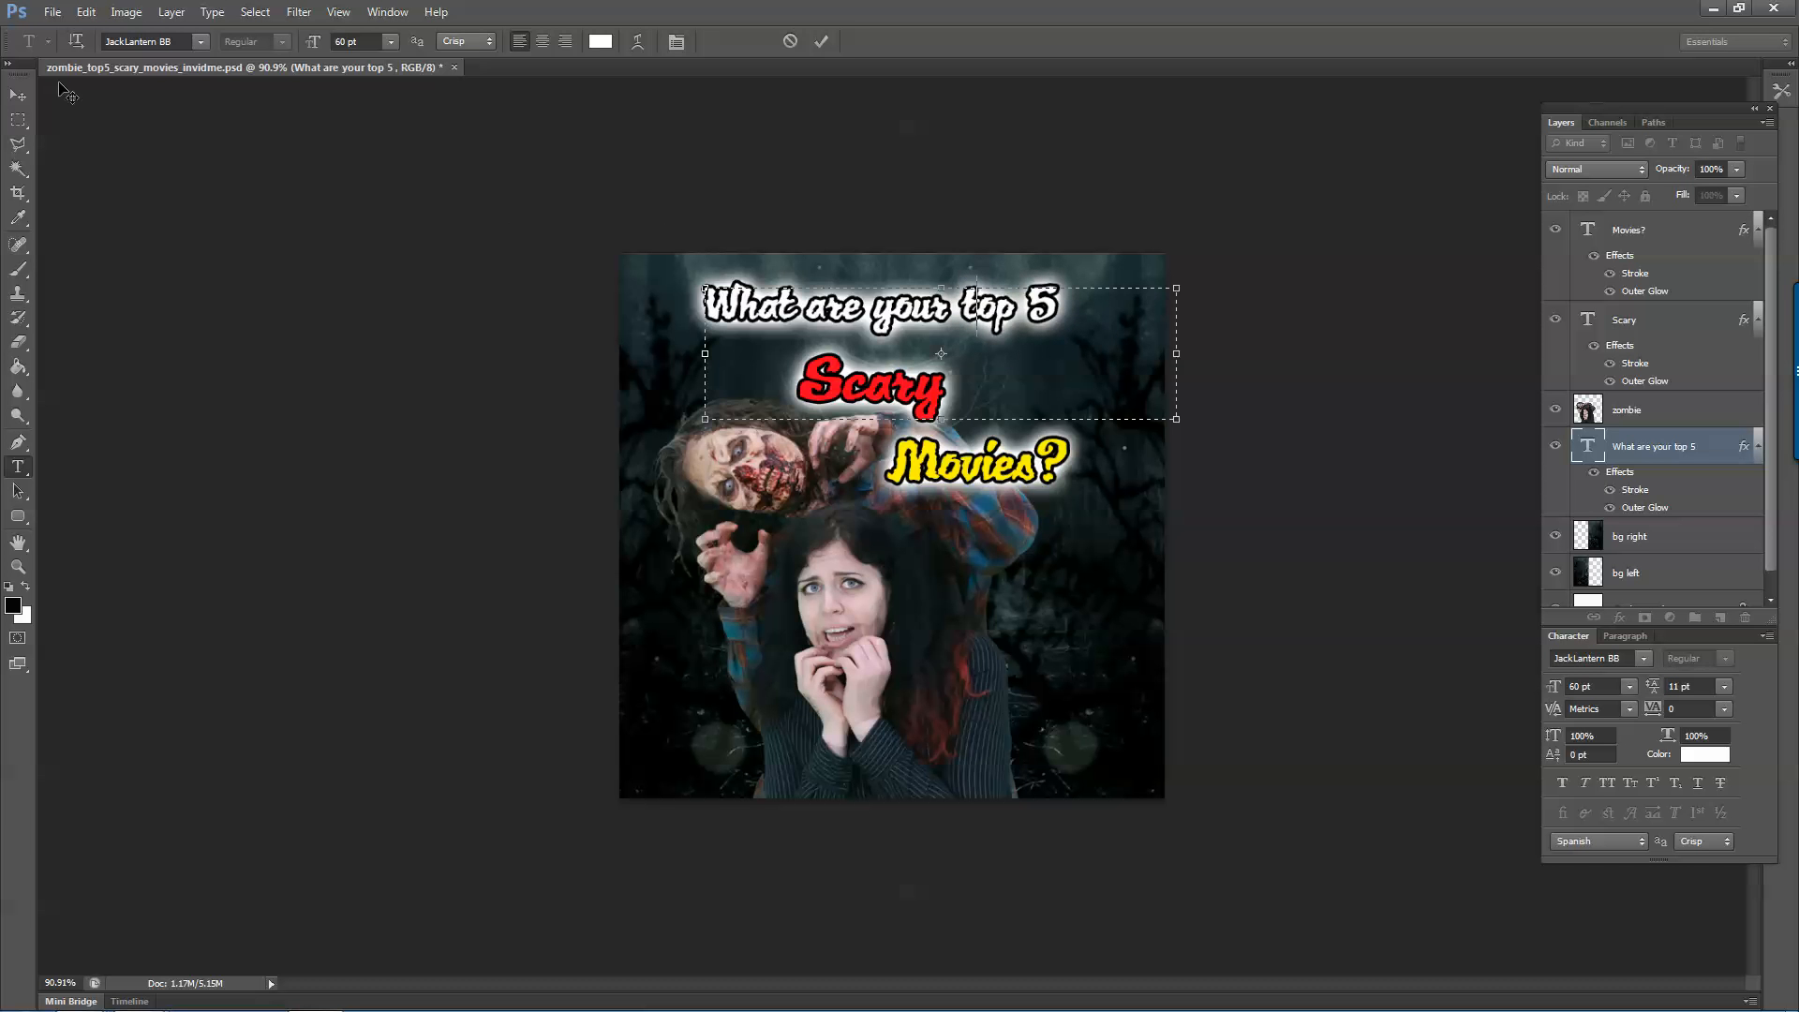
pyautogui.click(21, 95)
pyautogui.moveTo(918, 311); pyautogui.dragTo(923, 302)
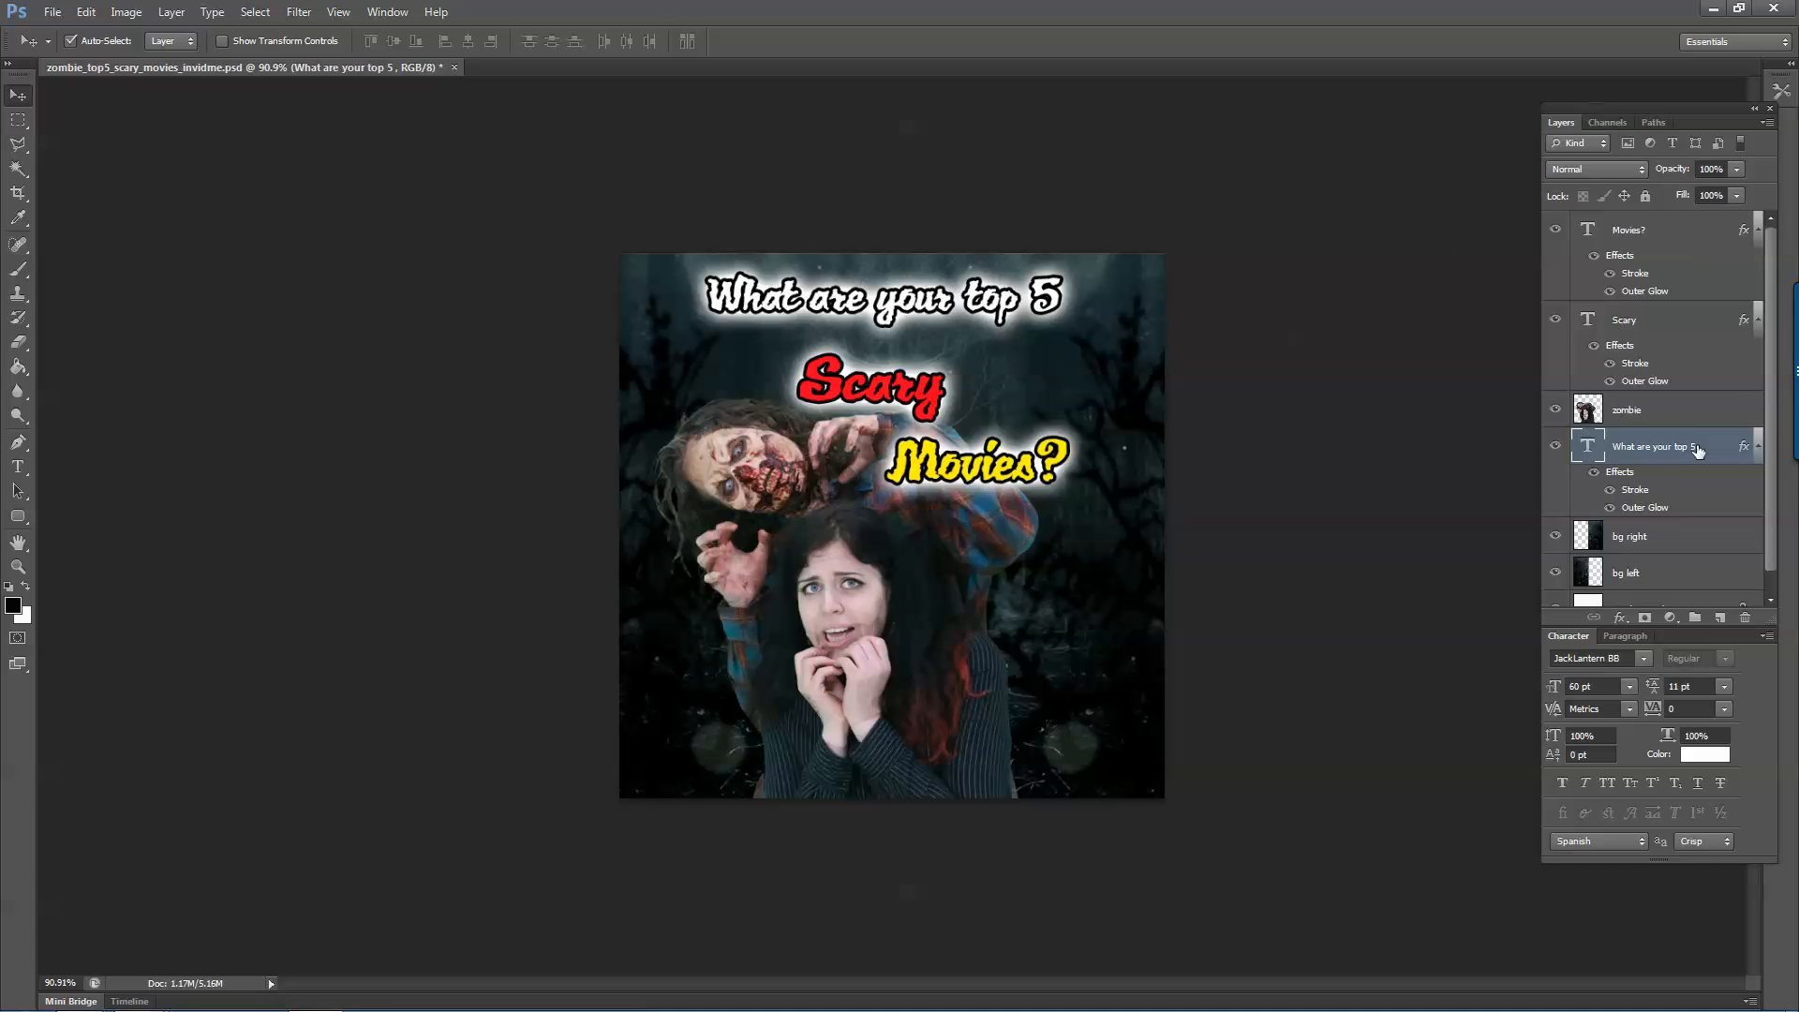
# Change the Outer Glow of "What are your top 5" to 10% spread, 17 px size and red ff001f, sampled near "Scary".
pyautogui.doubleClick(1725, 458)
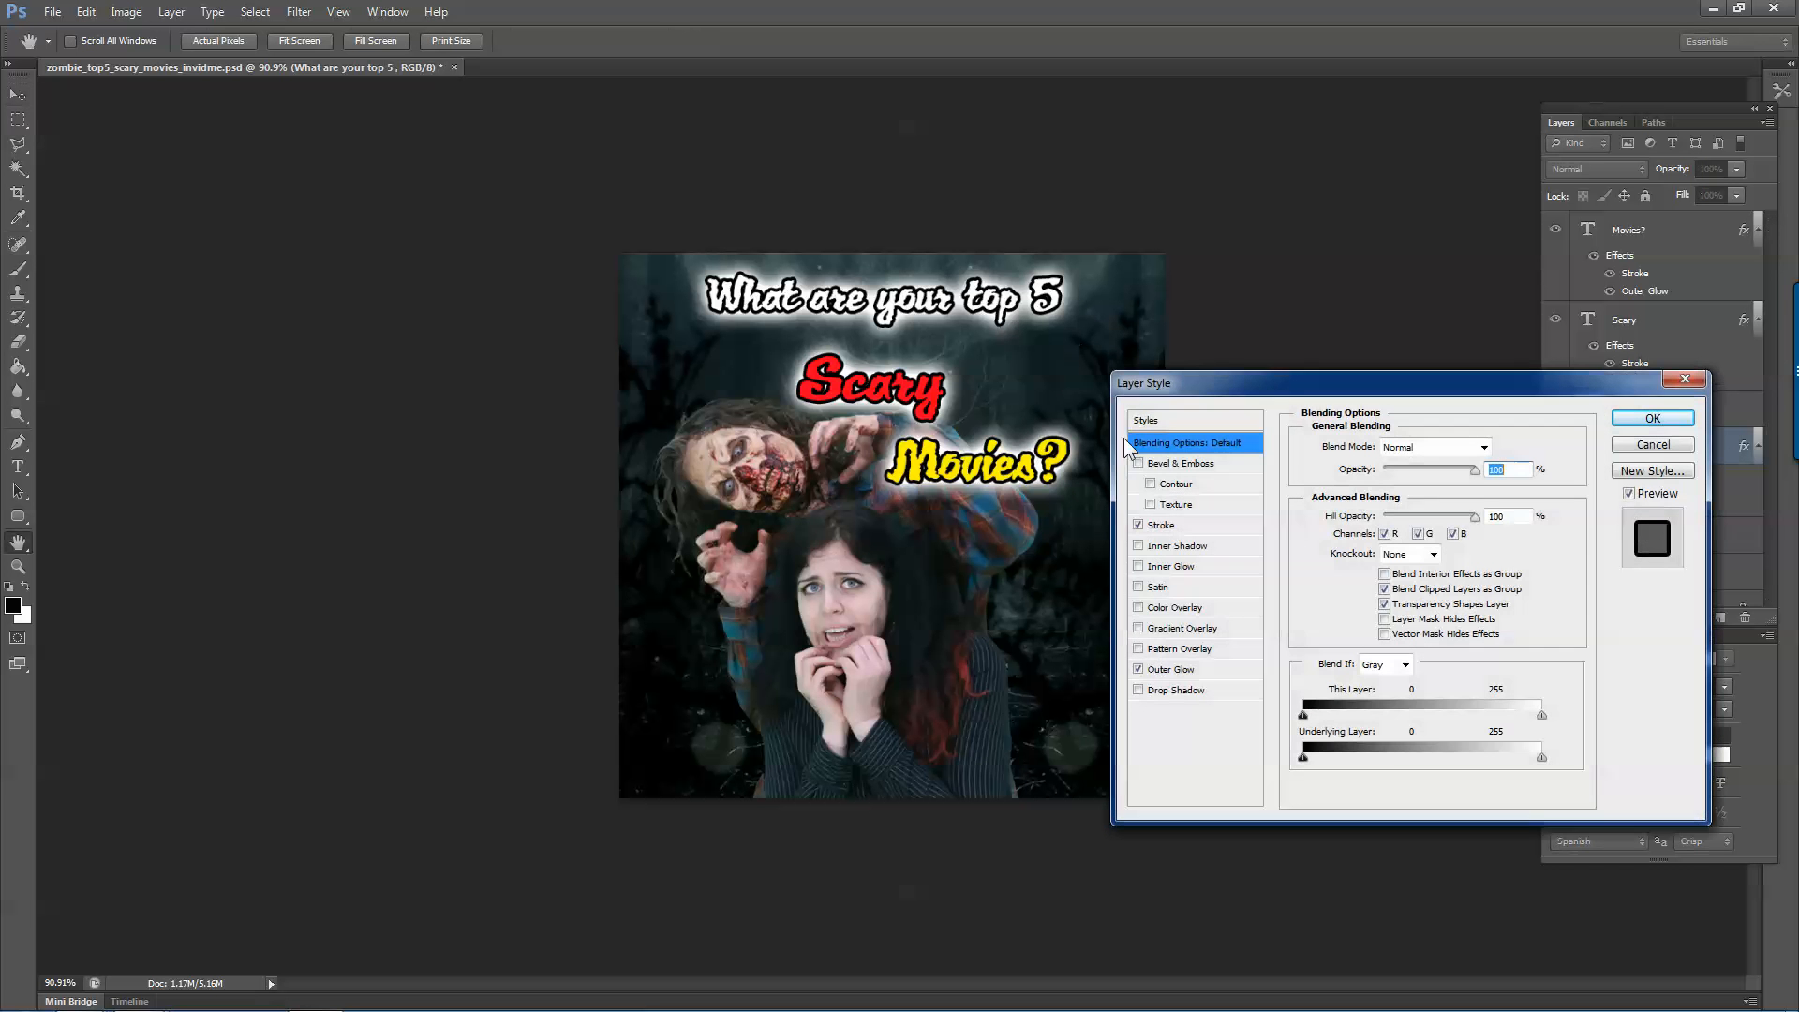
pyautogui.click(1171, 670)
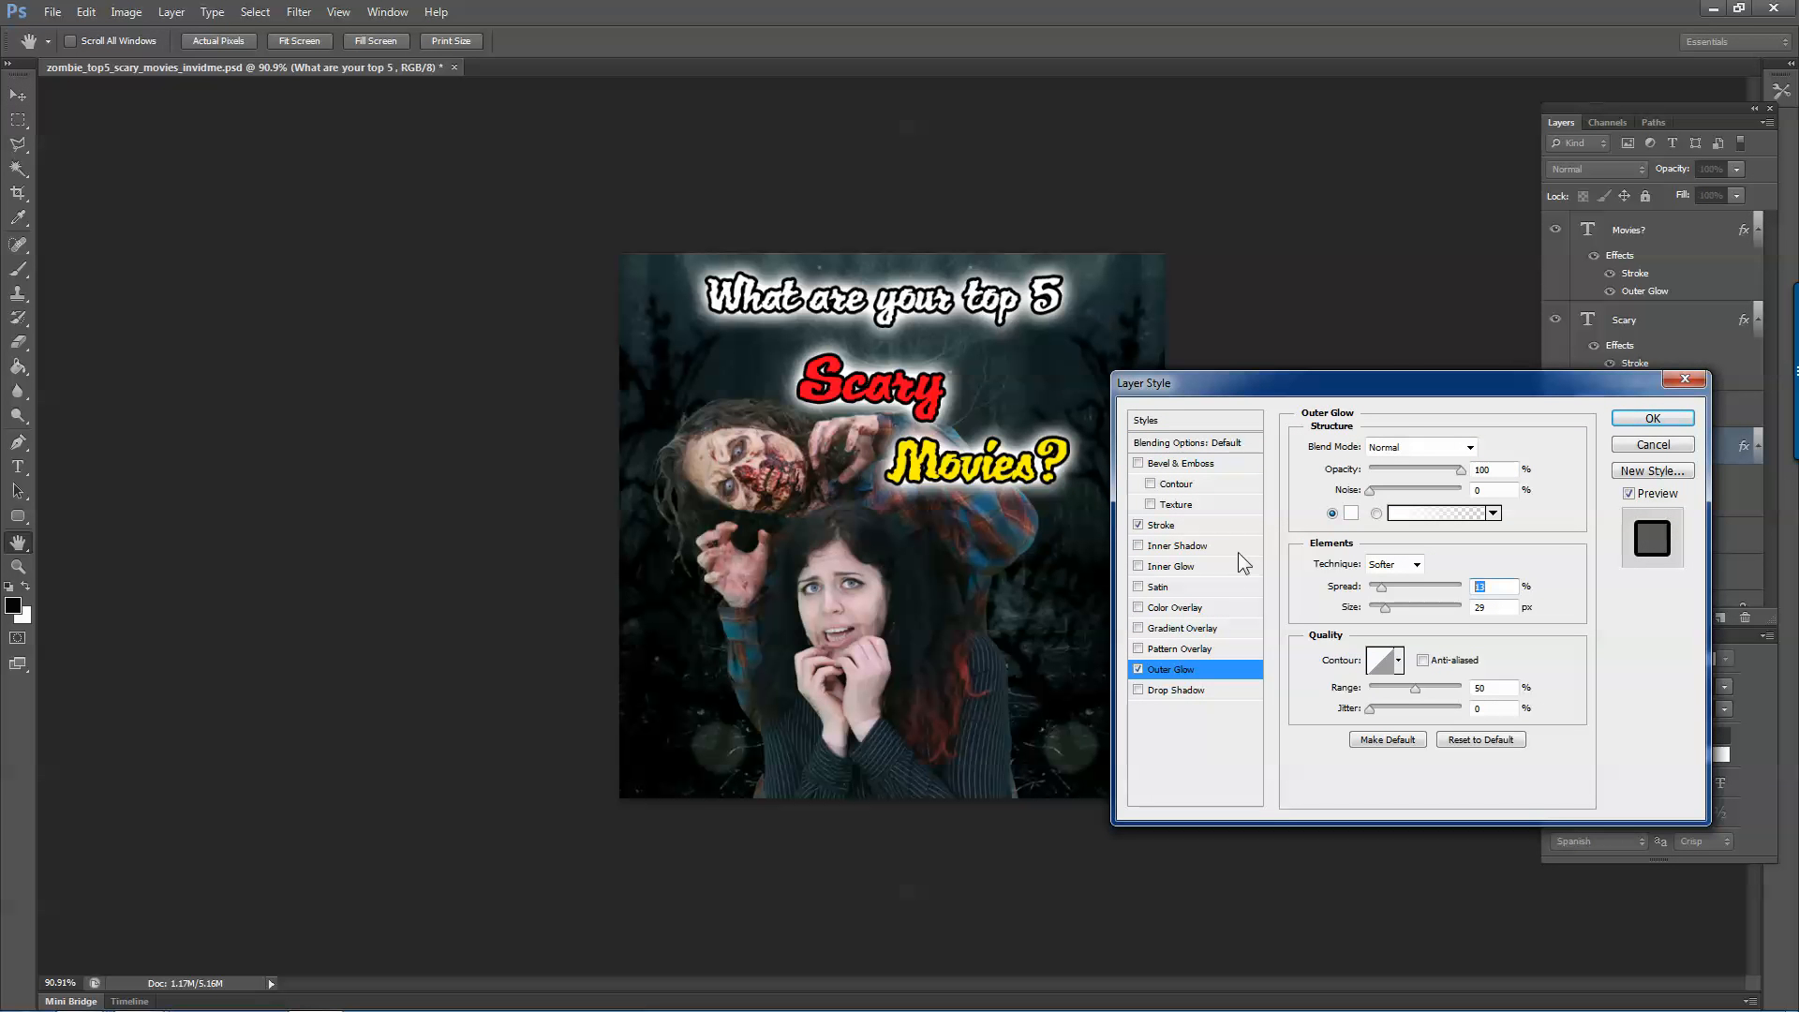
pyautogui.write('10')
pyautogui.write('15')
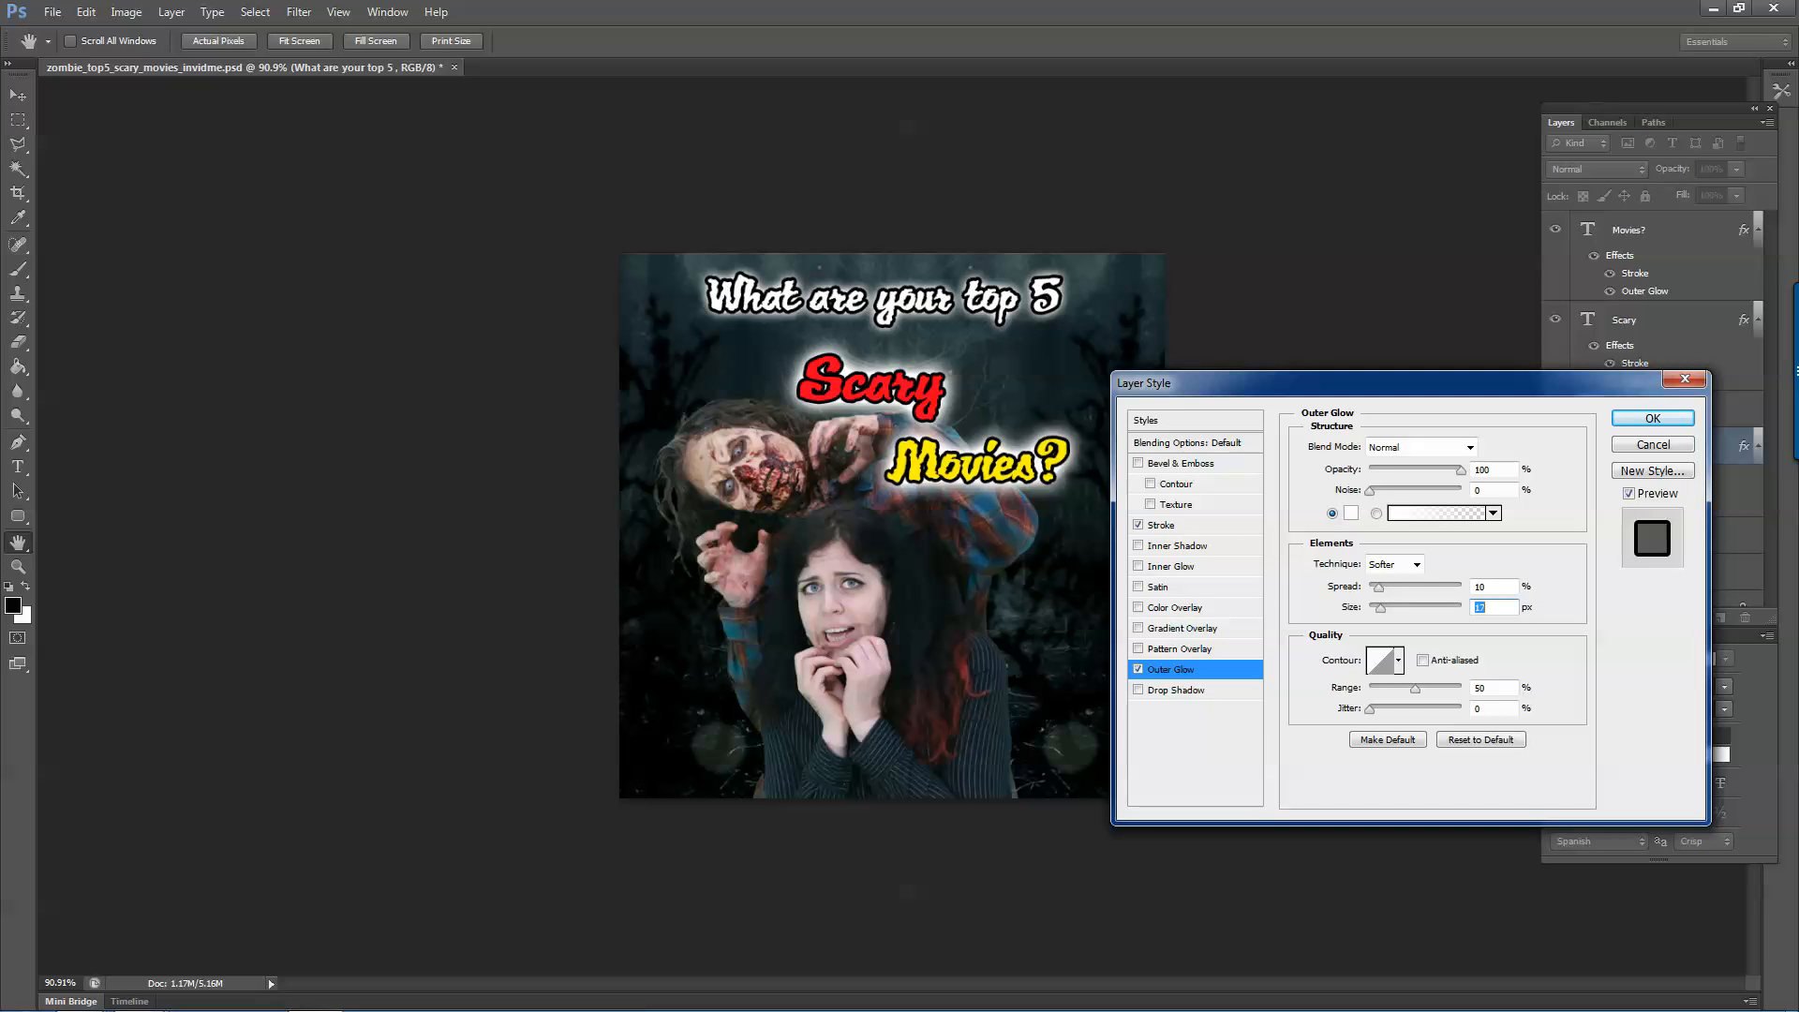
pyautogui.click(1351, 513)
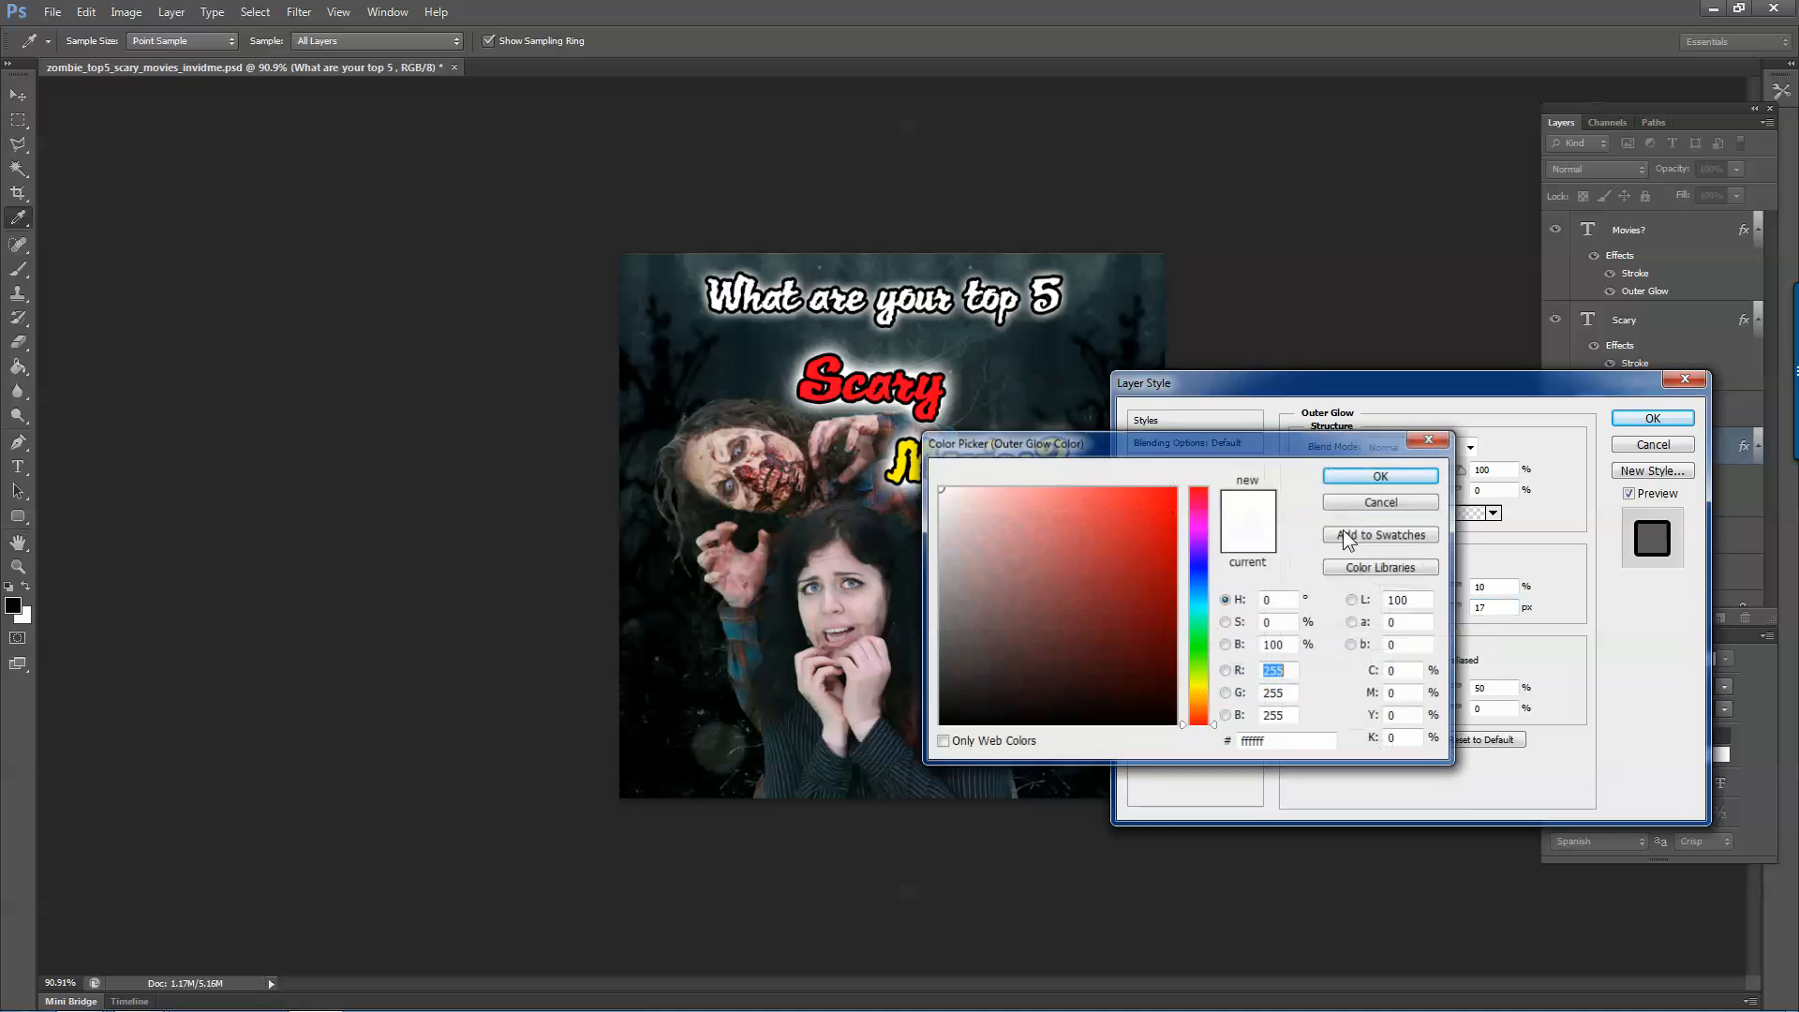
pyautogui.click(853, 384)
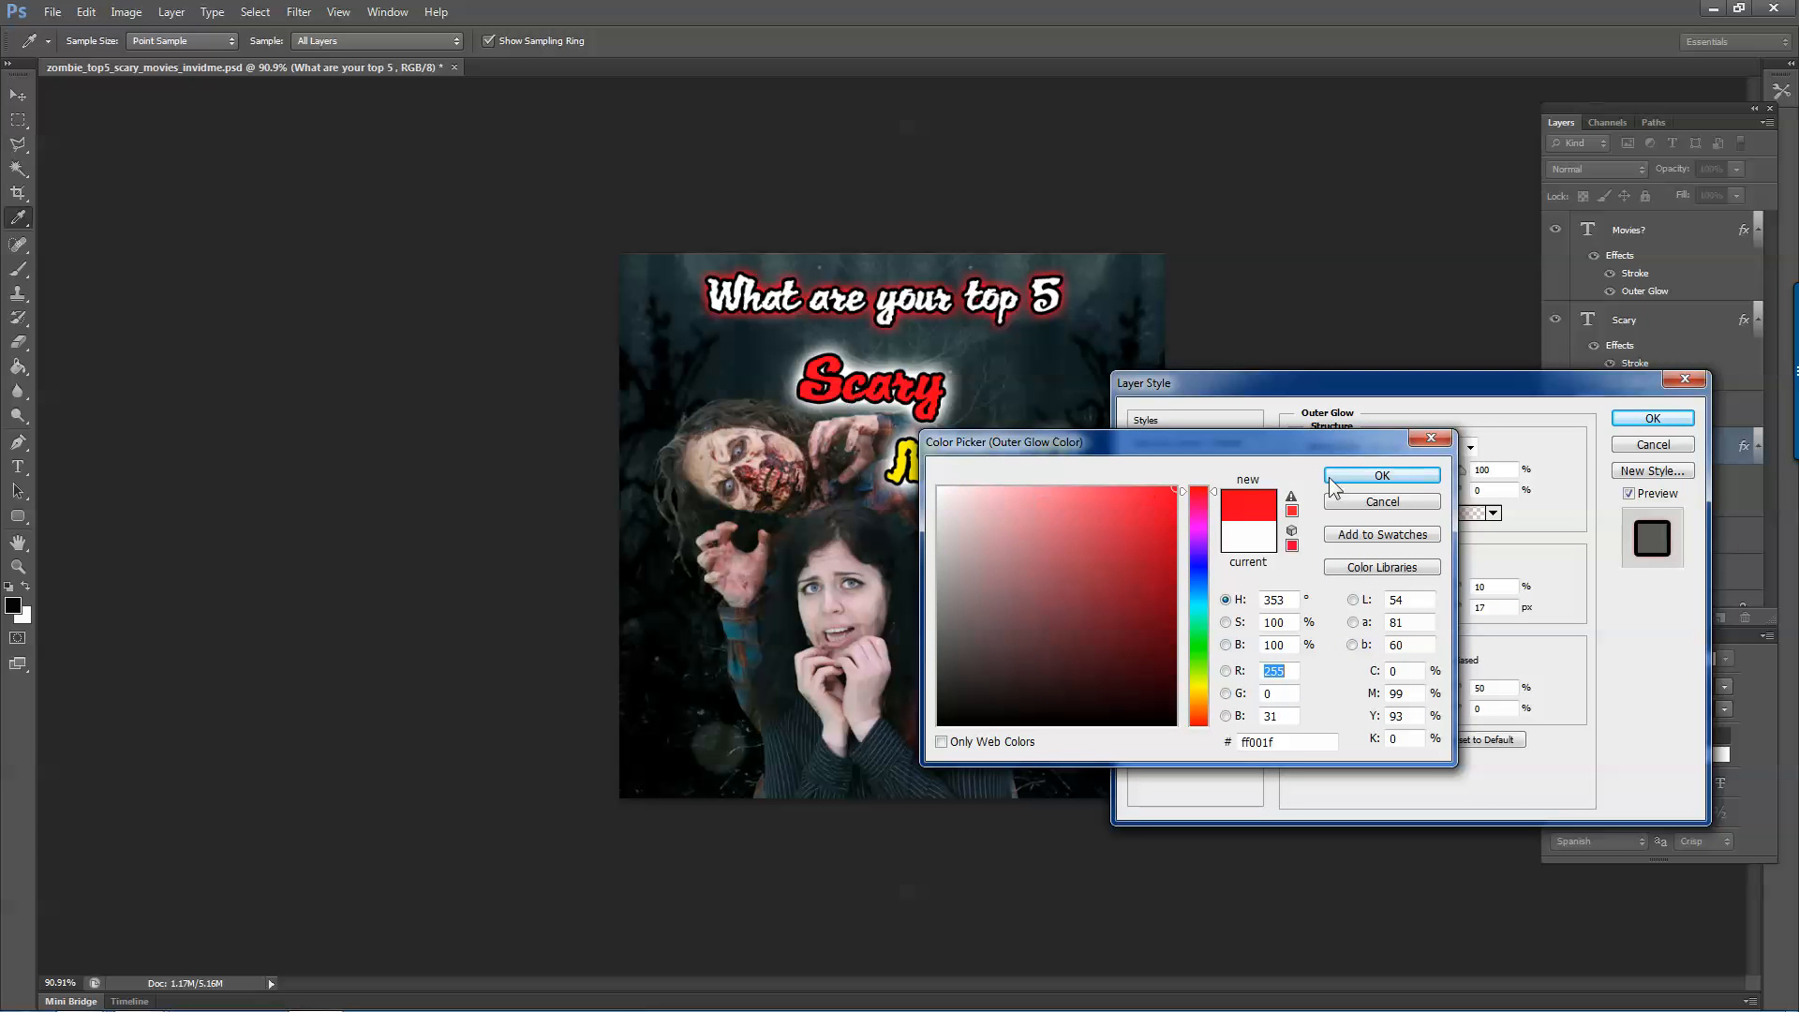
pyautogui.click(1331, 478)
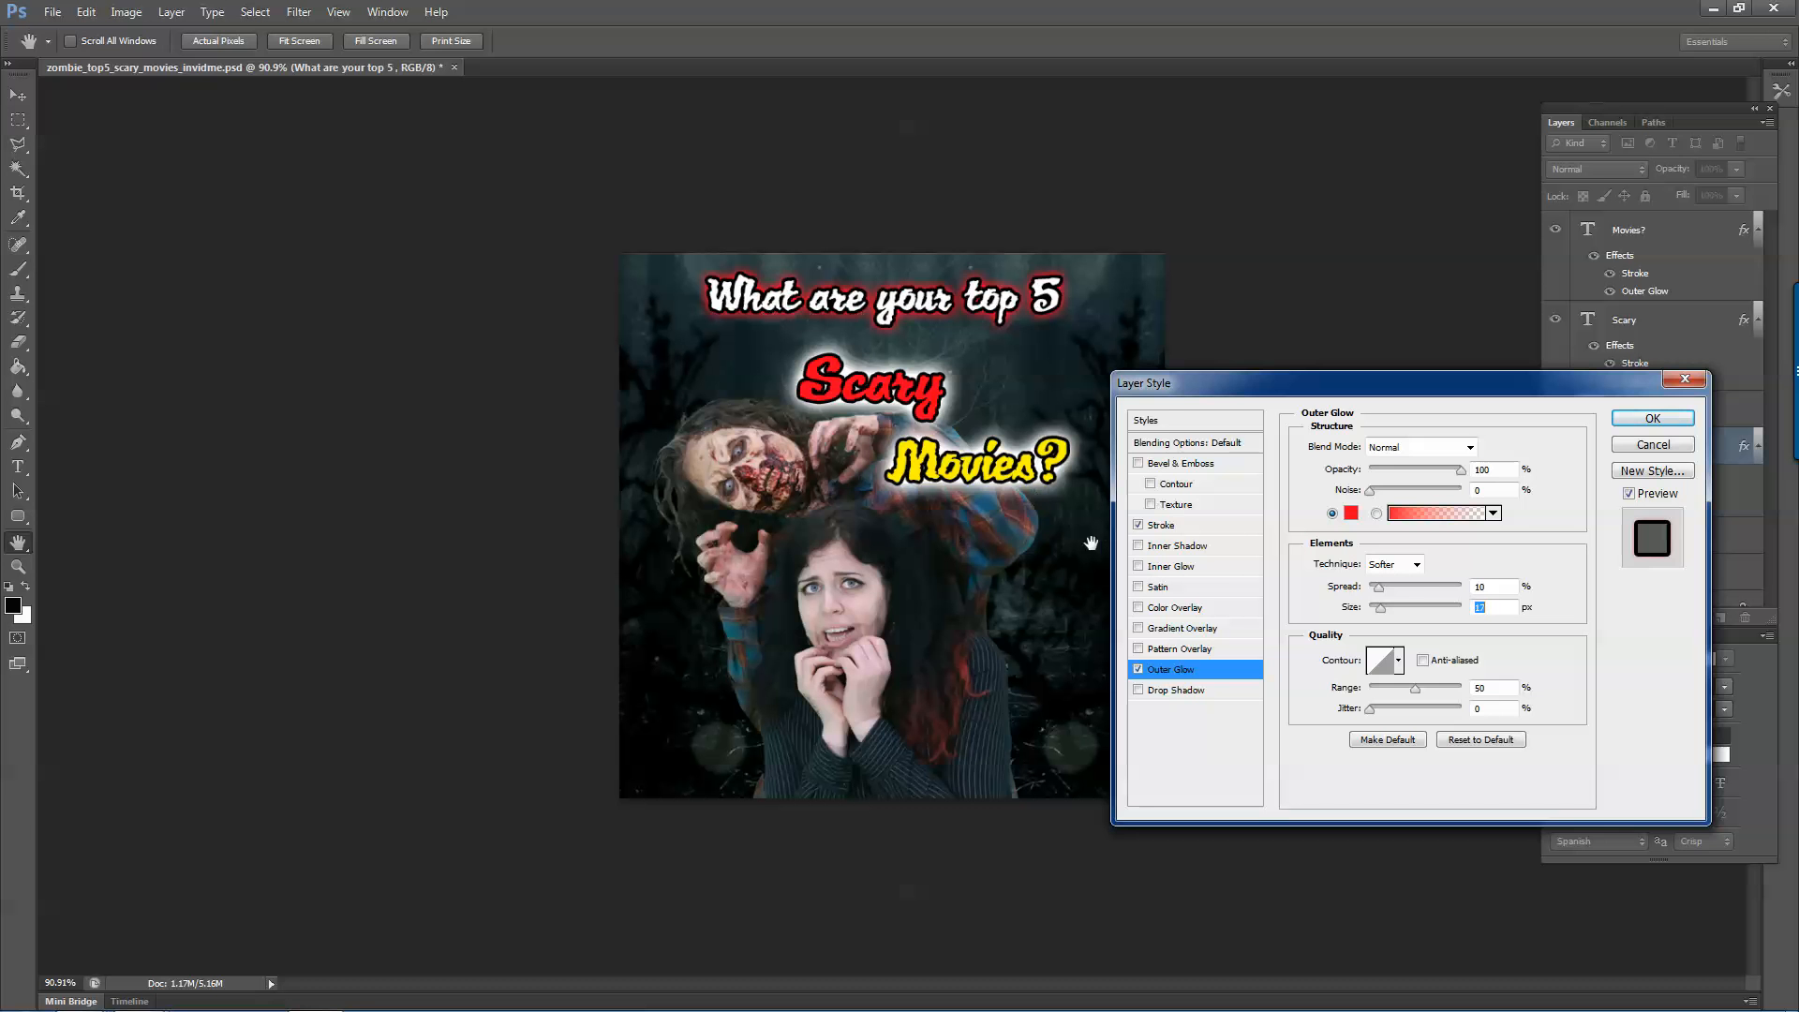
pyautogui.click(1661, 421)
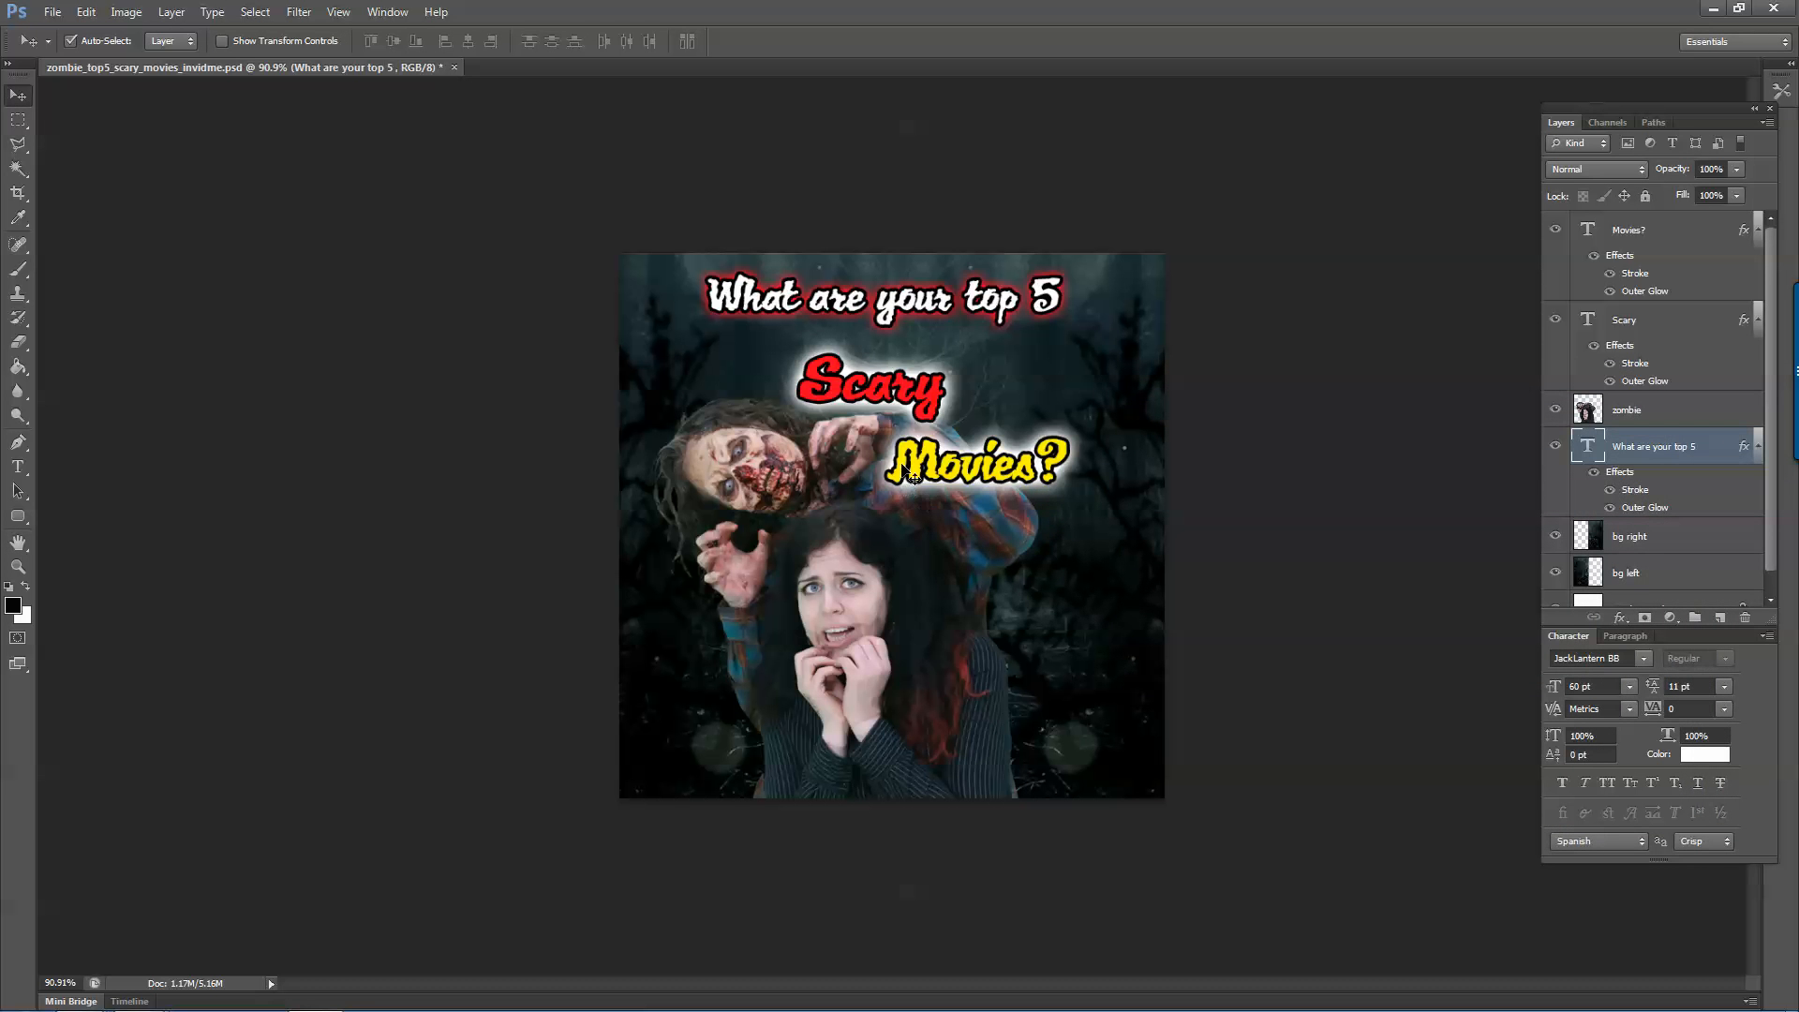
# Recolor the "Movies?" text white (ffffff).
pyautogui.press('t')
pyautogui.moveTo(890, 466); pyautogui.dragTo(1103, 468)
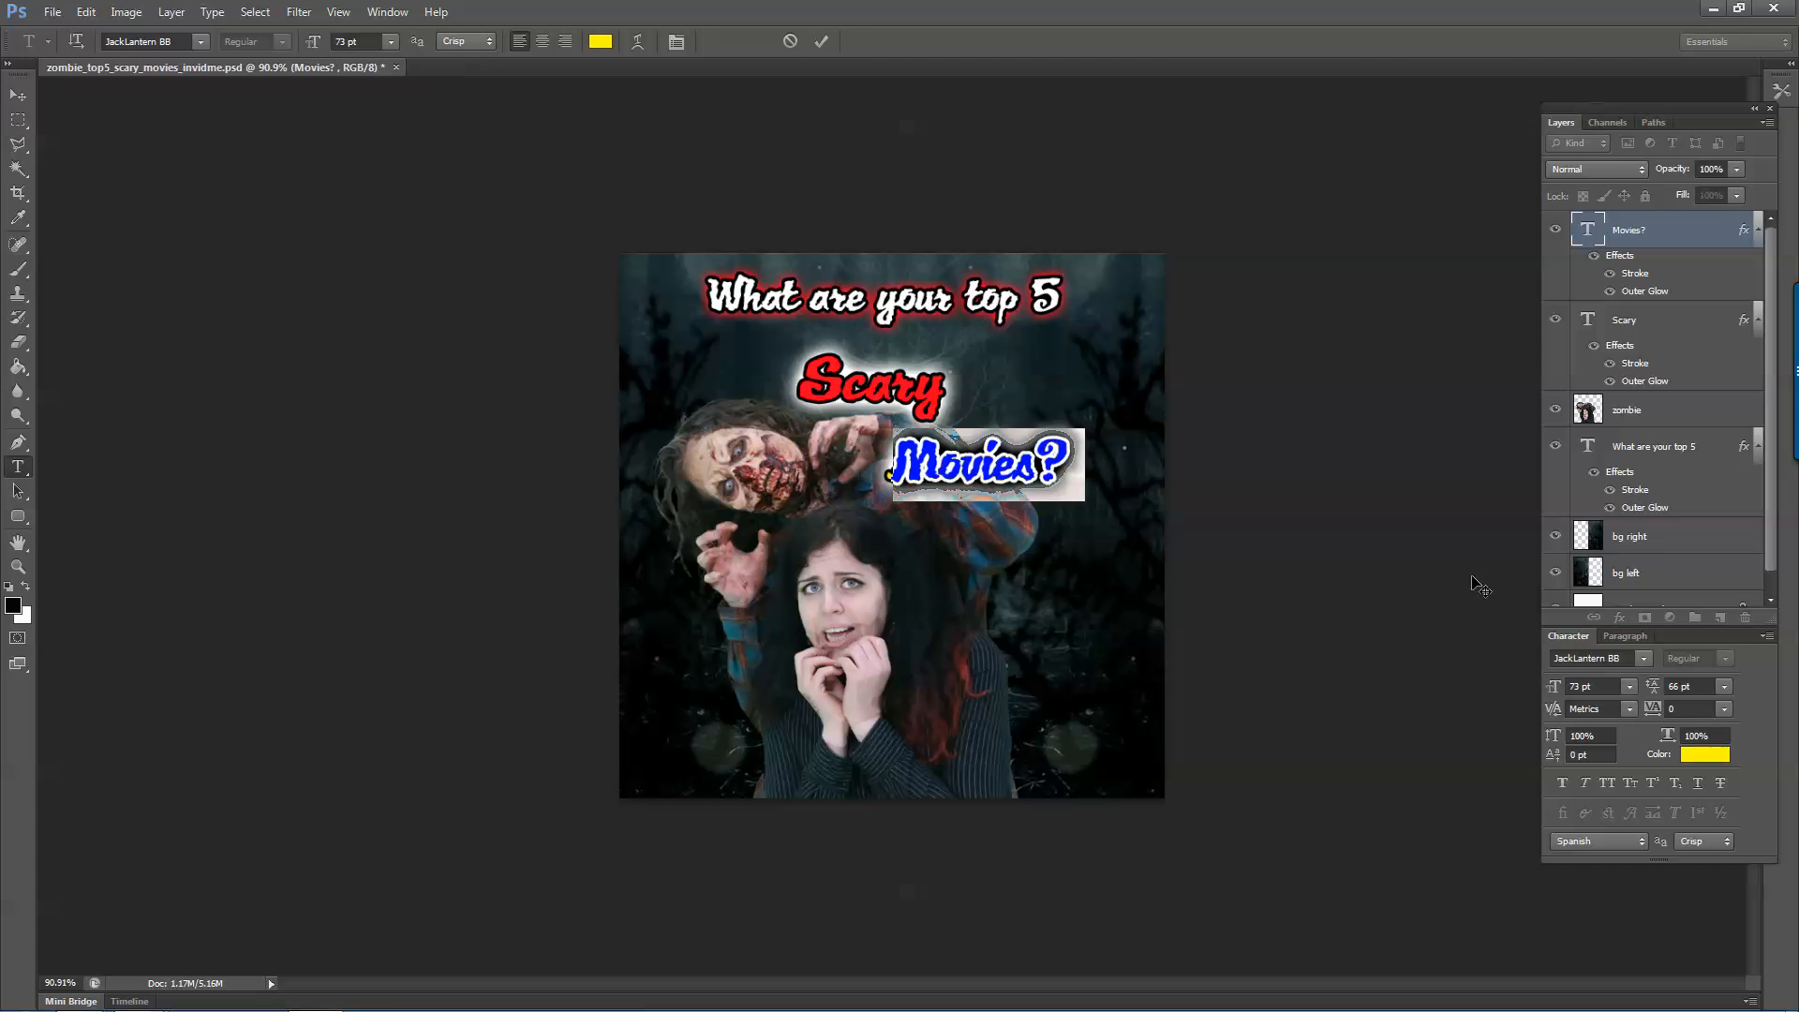
pyautogui.click(1705, 754)
pyautogui.click(941, 485)
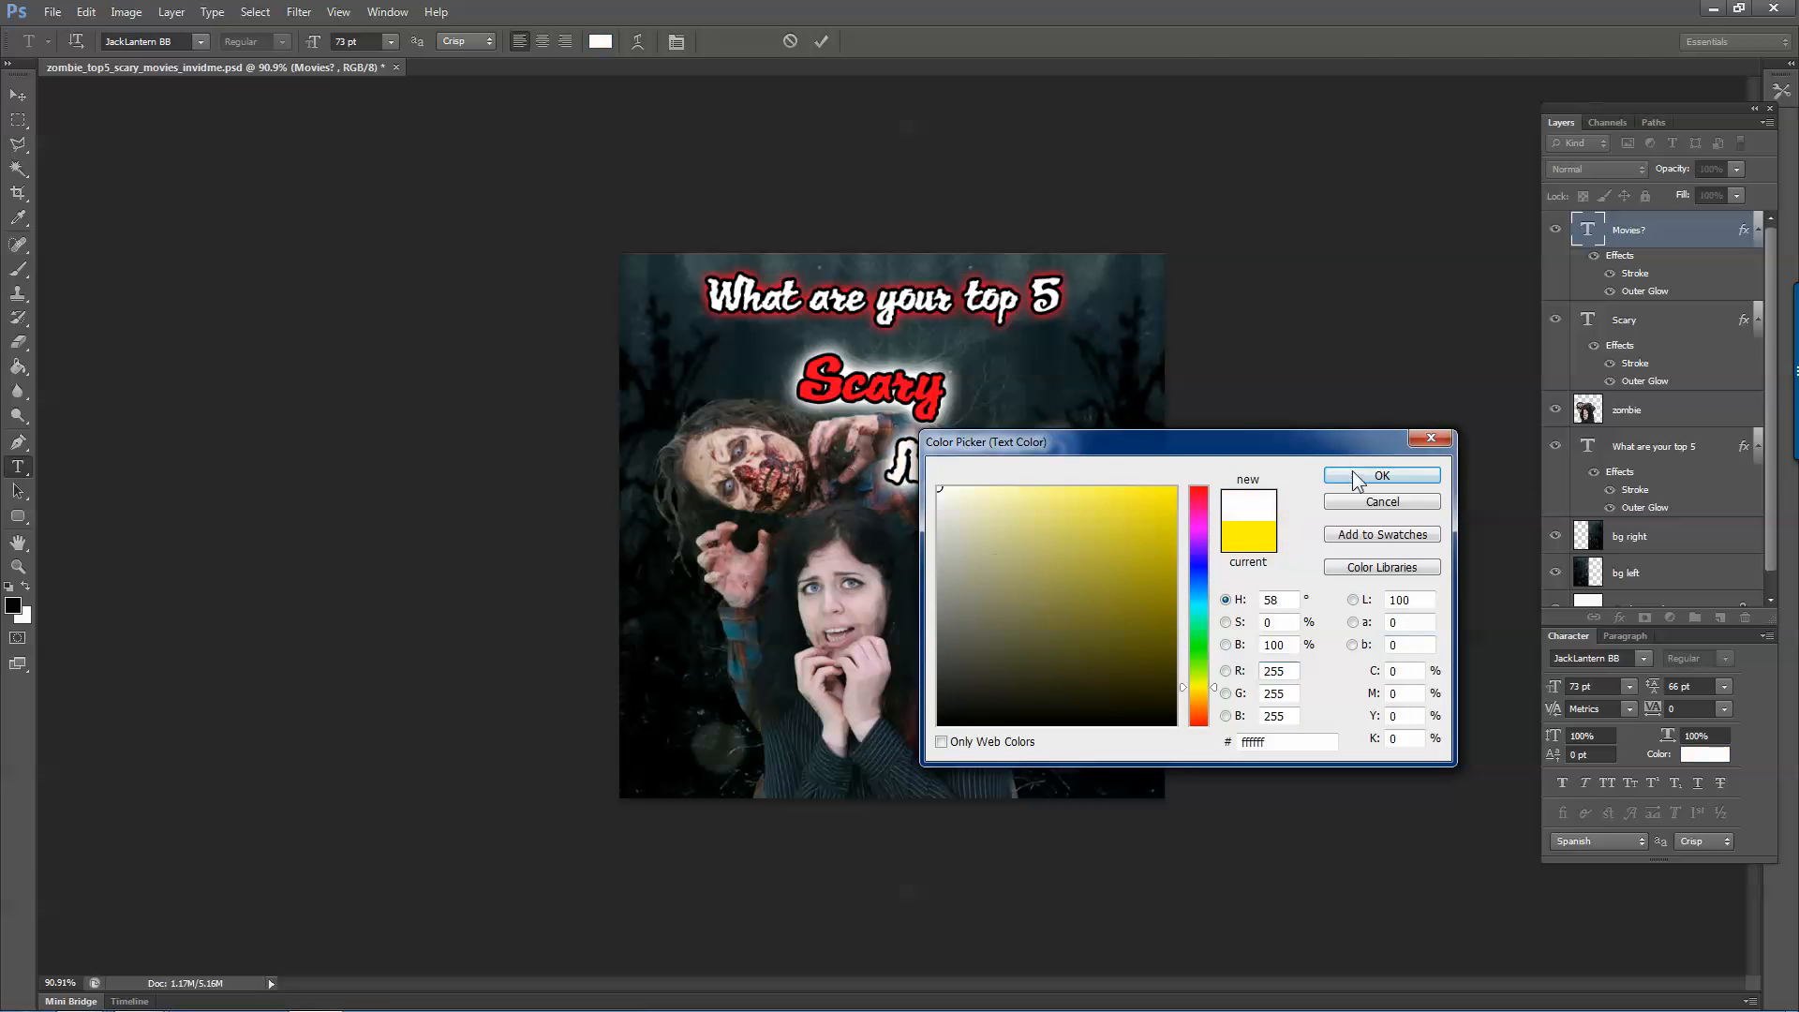
pyautogui.click(1381, 474)
pyautogui.click(18, 95)
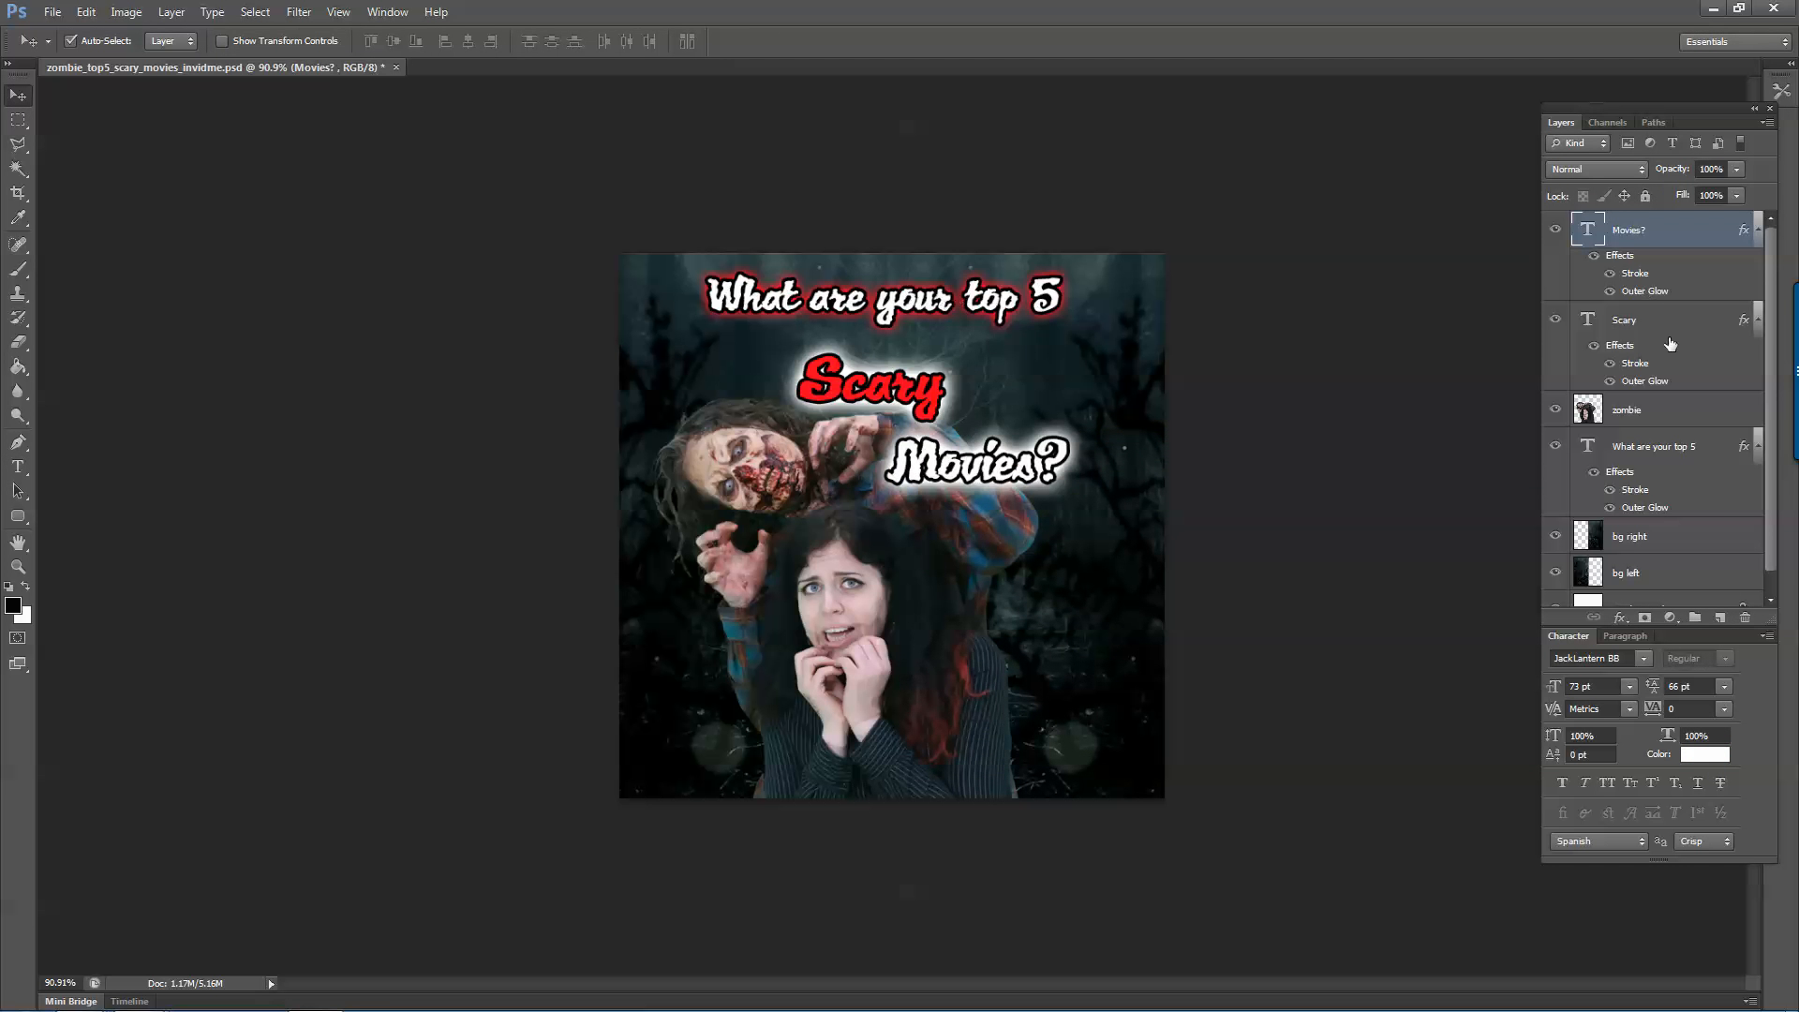
# Copy the layer style of "What are your top 5" onto "Movies?" and move "Movies?" slightly down.
pyautogui.rightClick(1698, 447)
pyautogui.click(1572, 785)
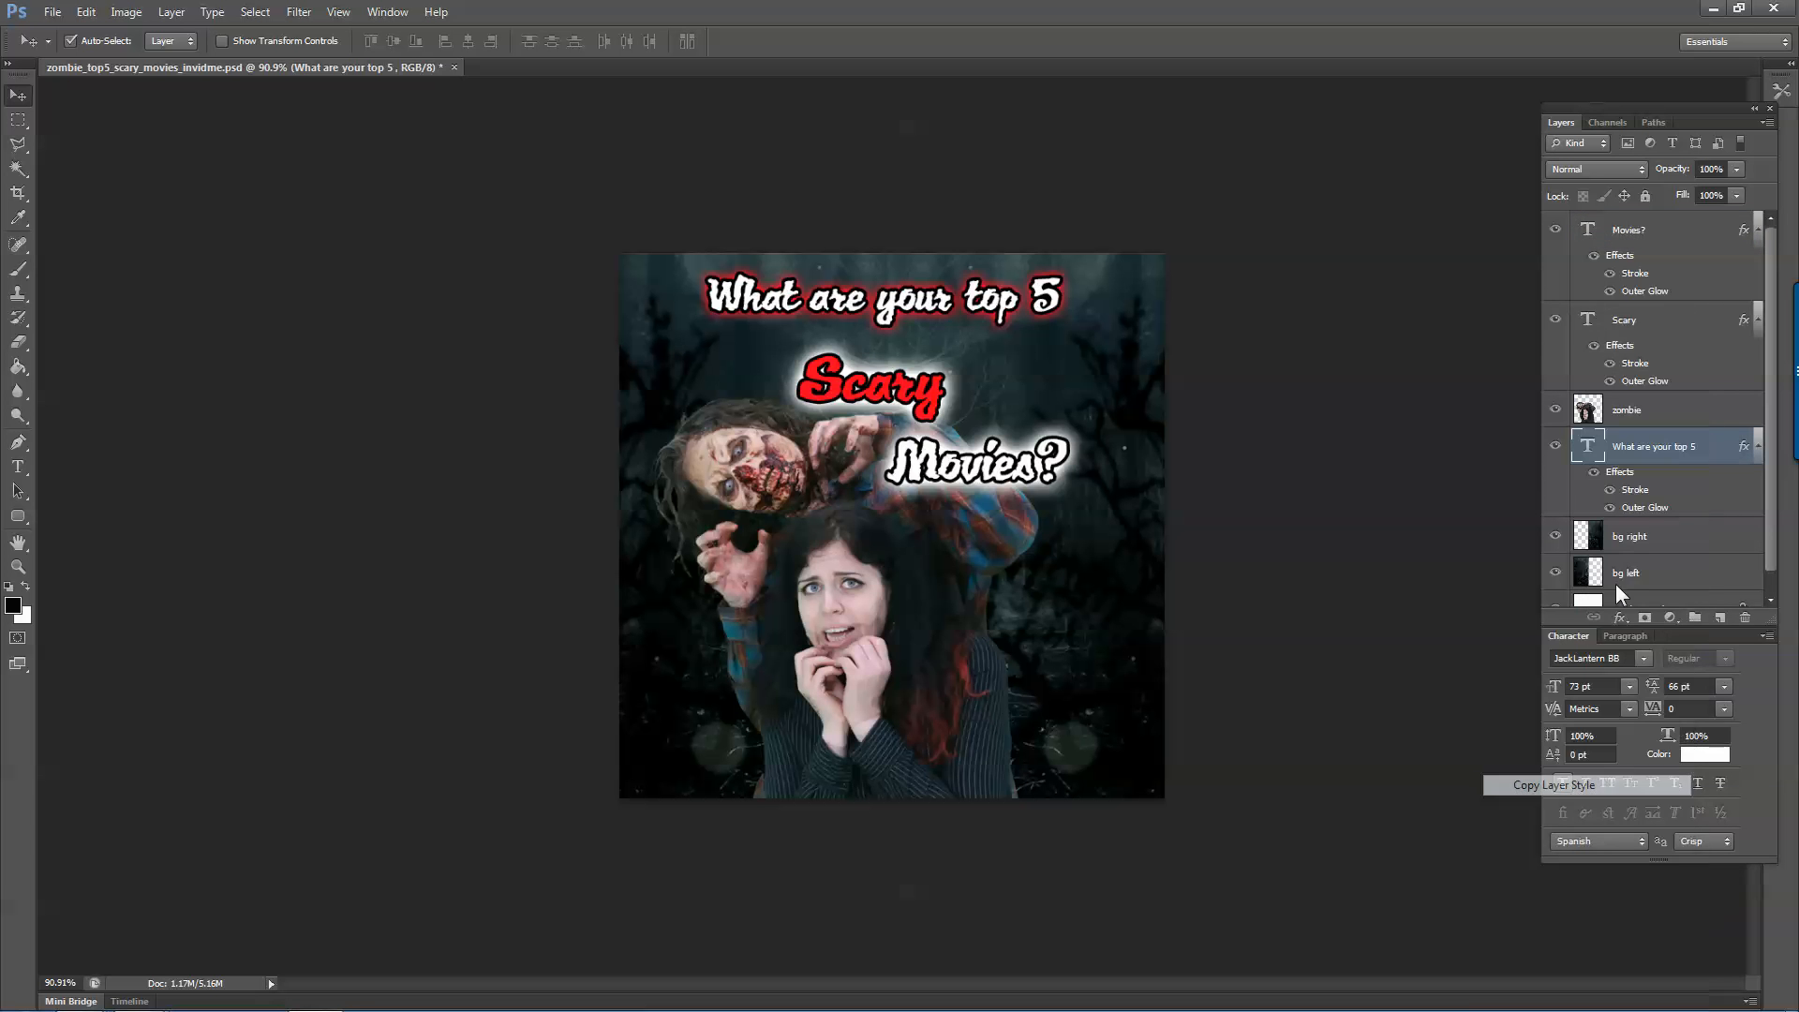
pyautogui.rightClick(1587, 228)
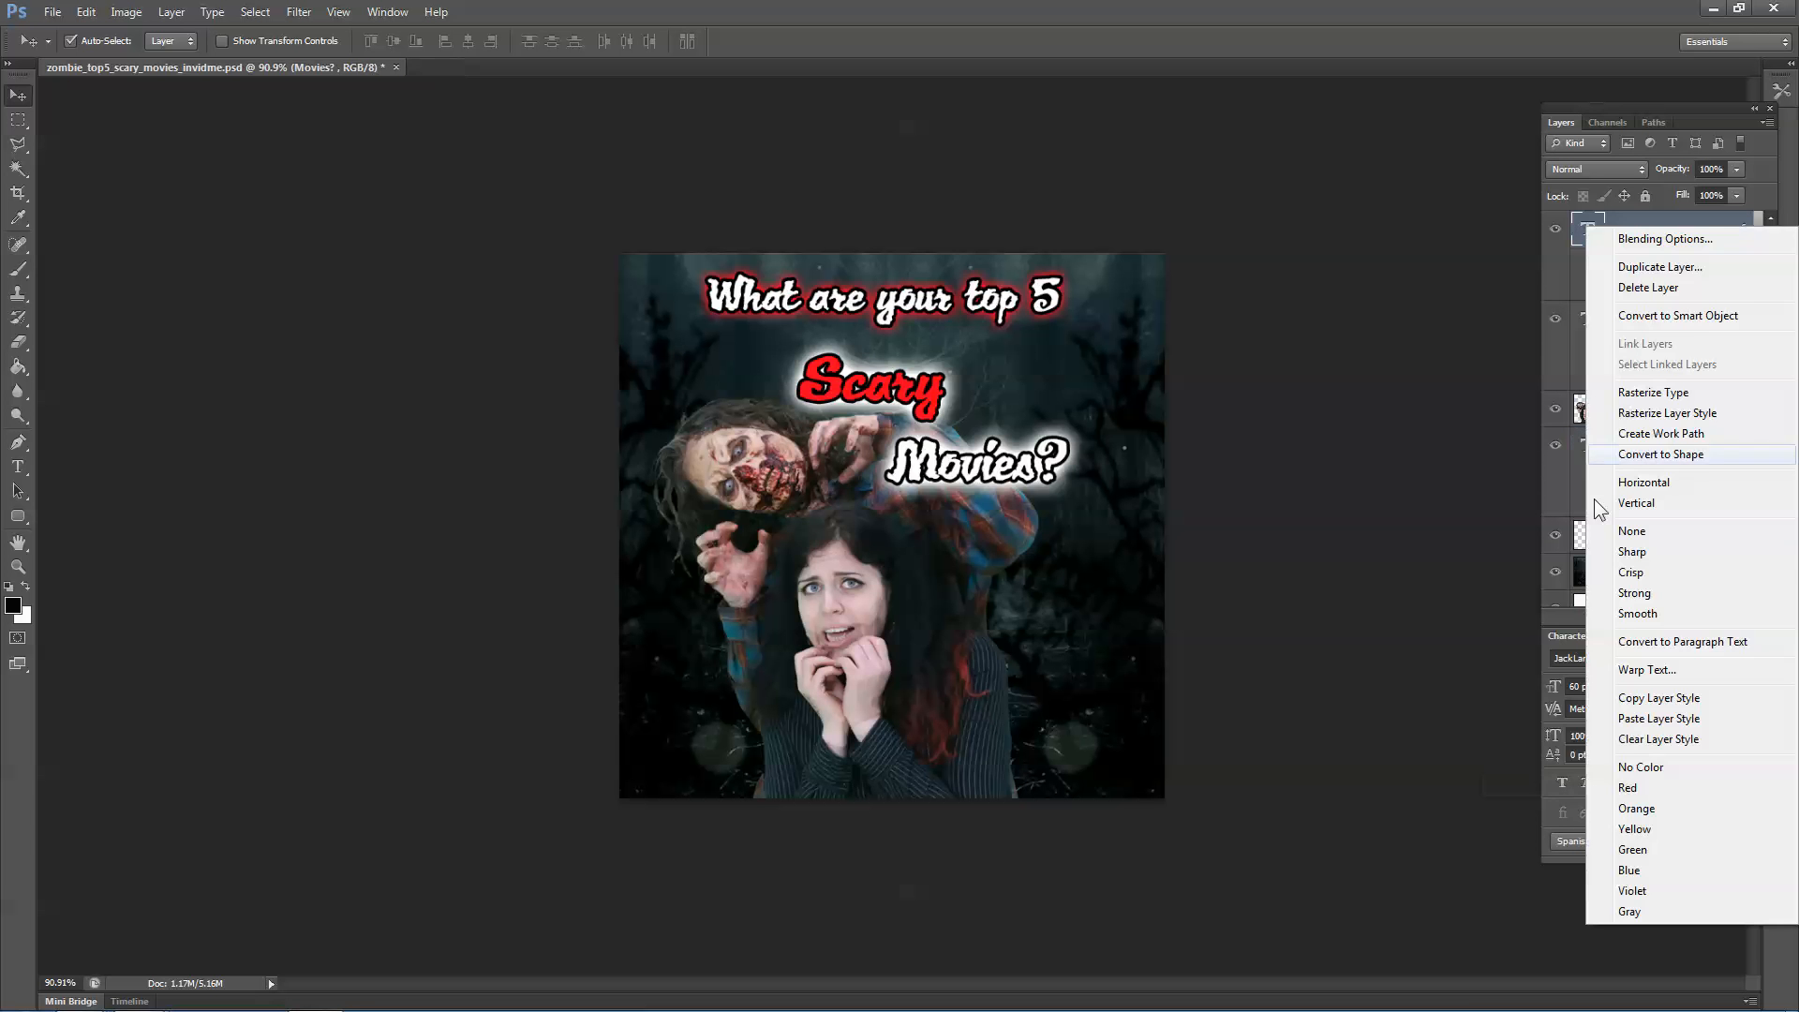
pyautogui.click(1643, 721)
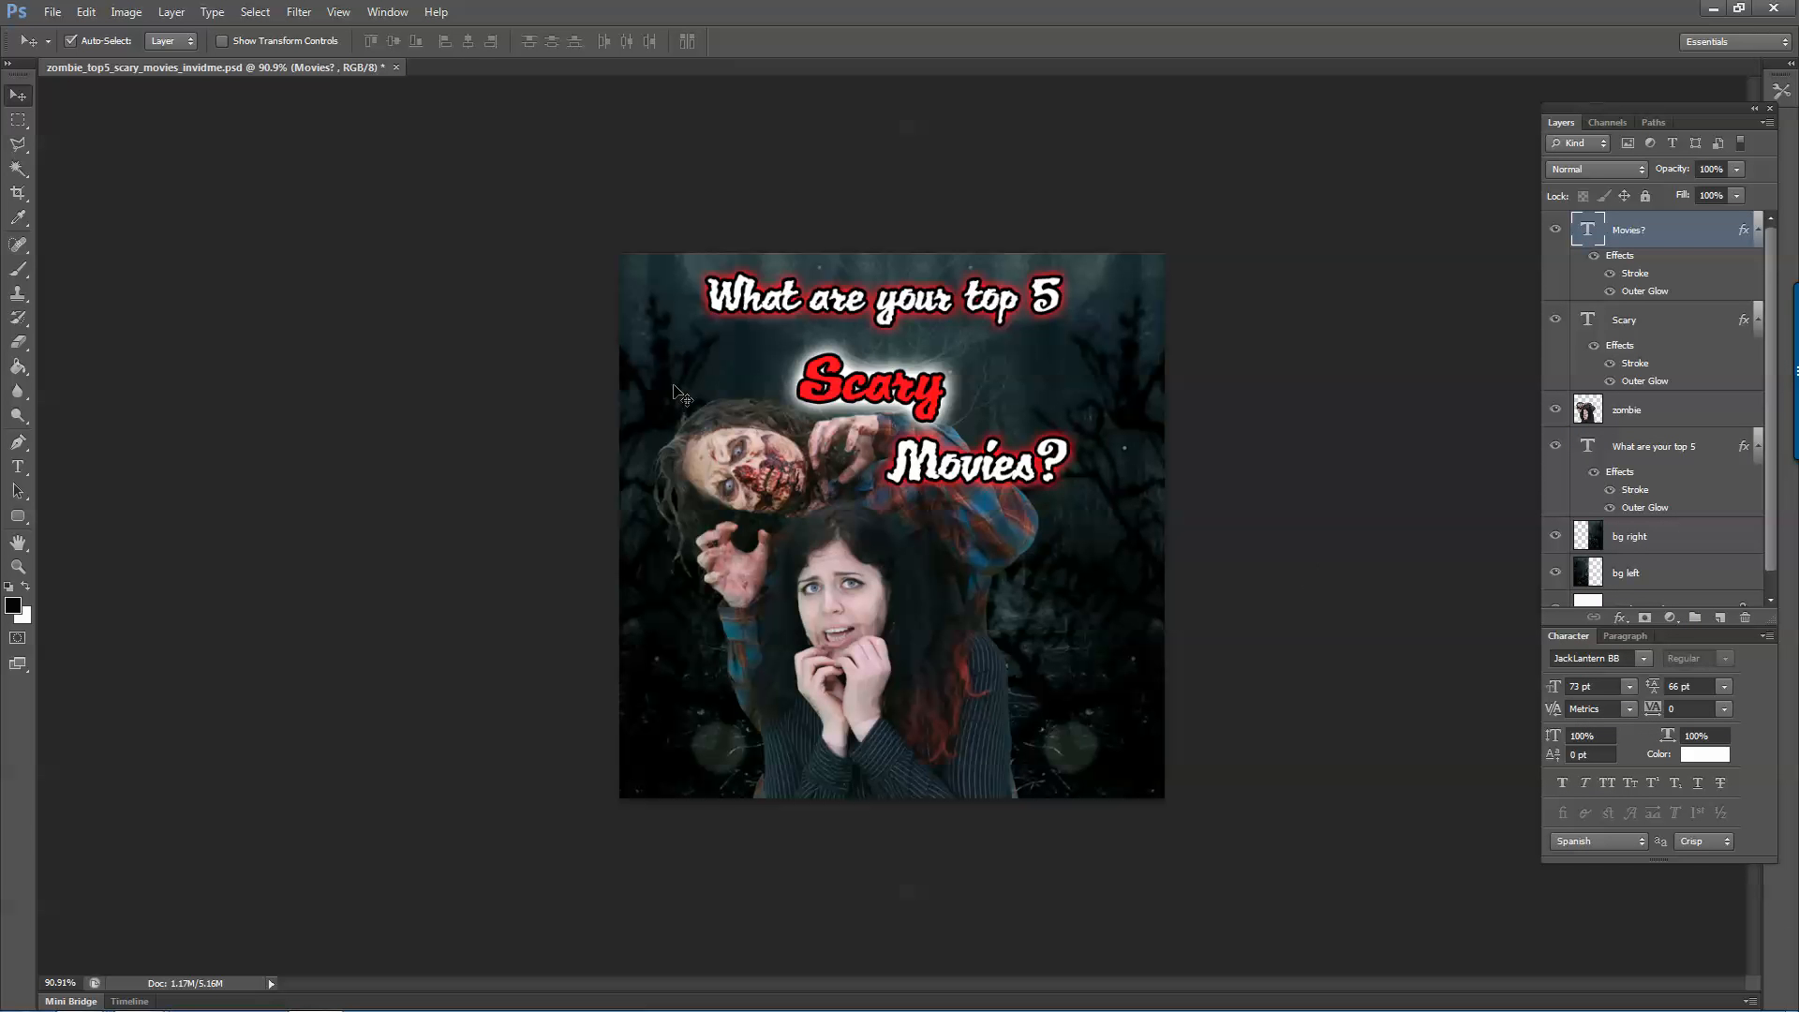
pyautogui.moveTo(970, 472); pyautogui.dragTo(933, 449)
# Change the text color of "Scary" to pure red ff0000.
pyautogui.click(886, 393)
pyautogui.click(1703, 755)
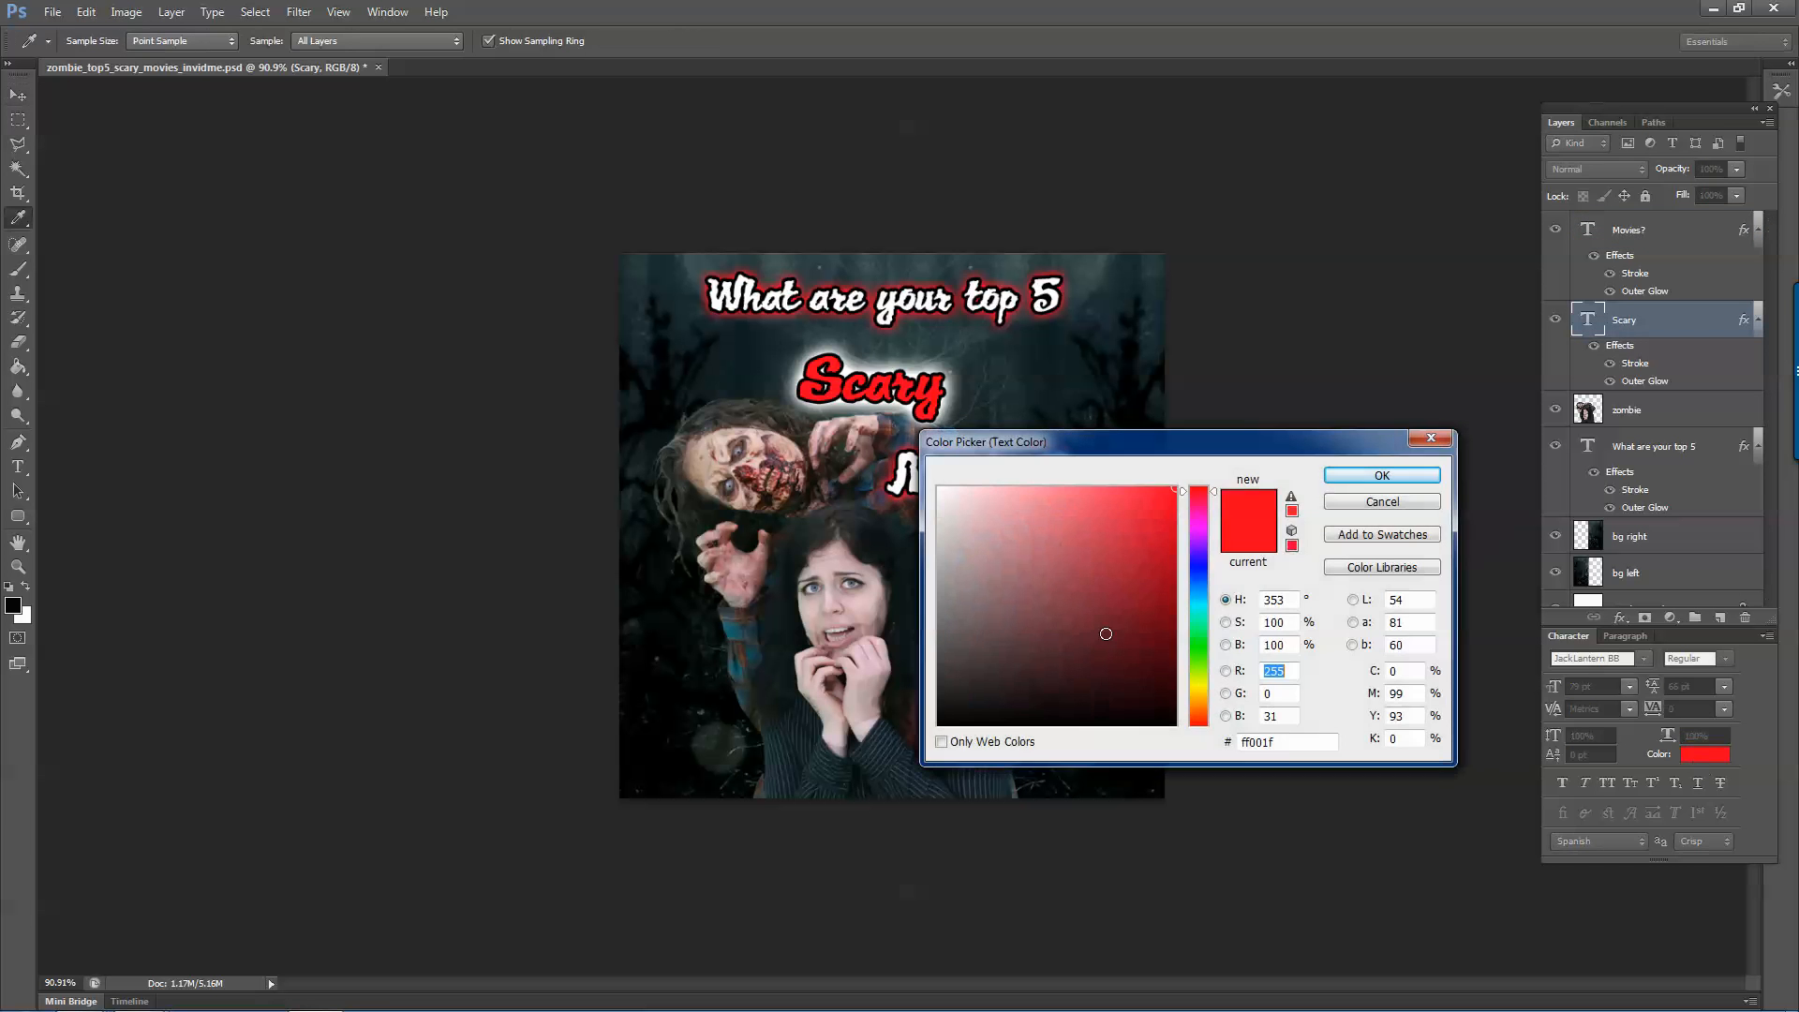
pyautogui.click(1203, 726)
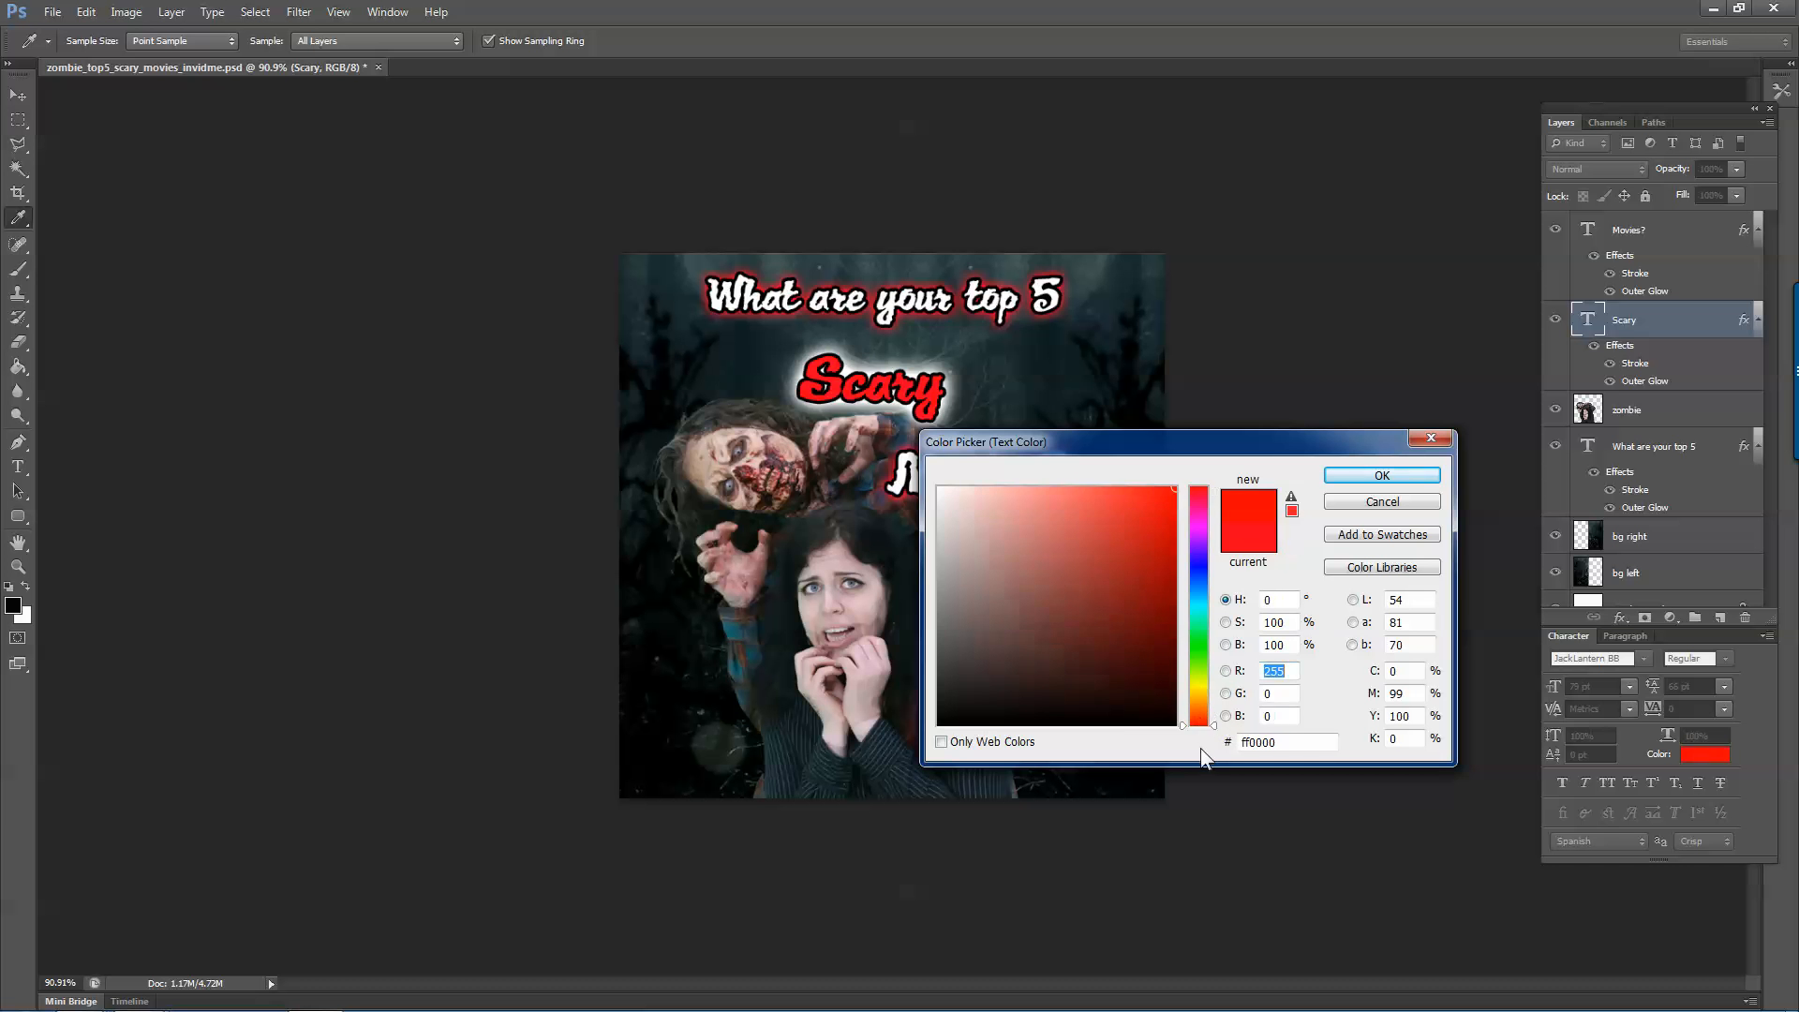
pyautogui.click(1090, 488)
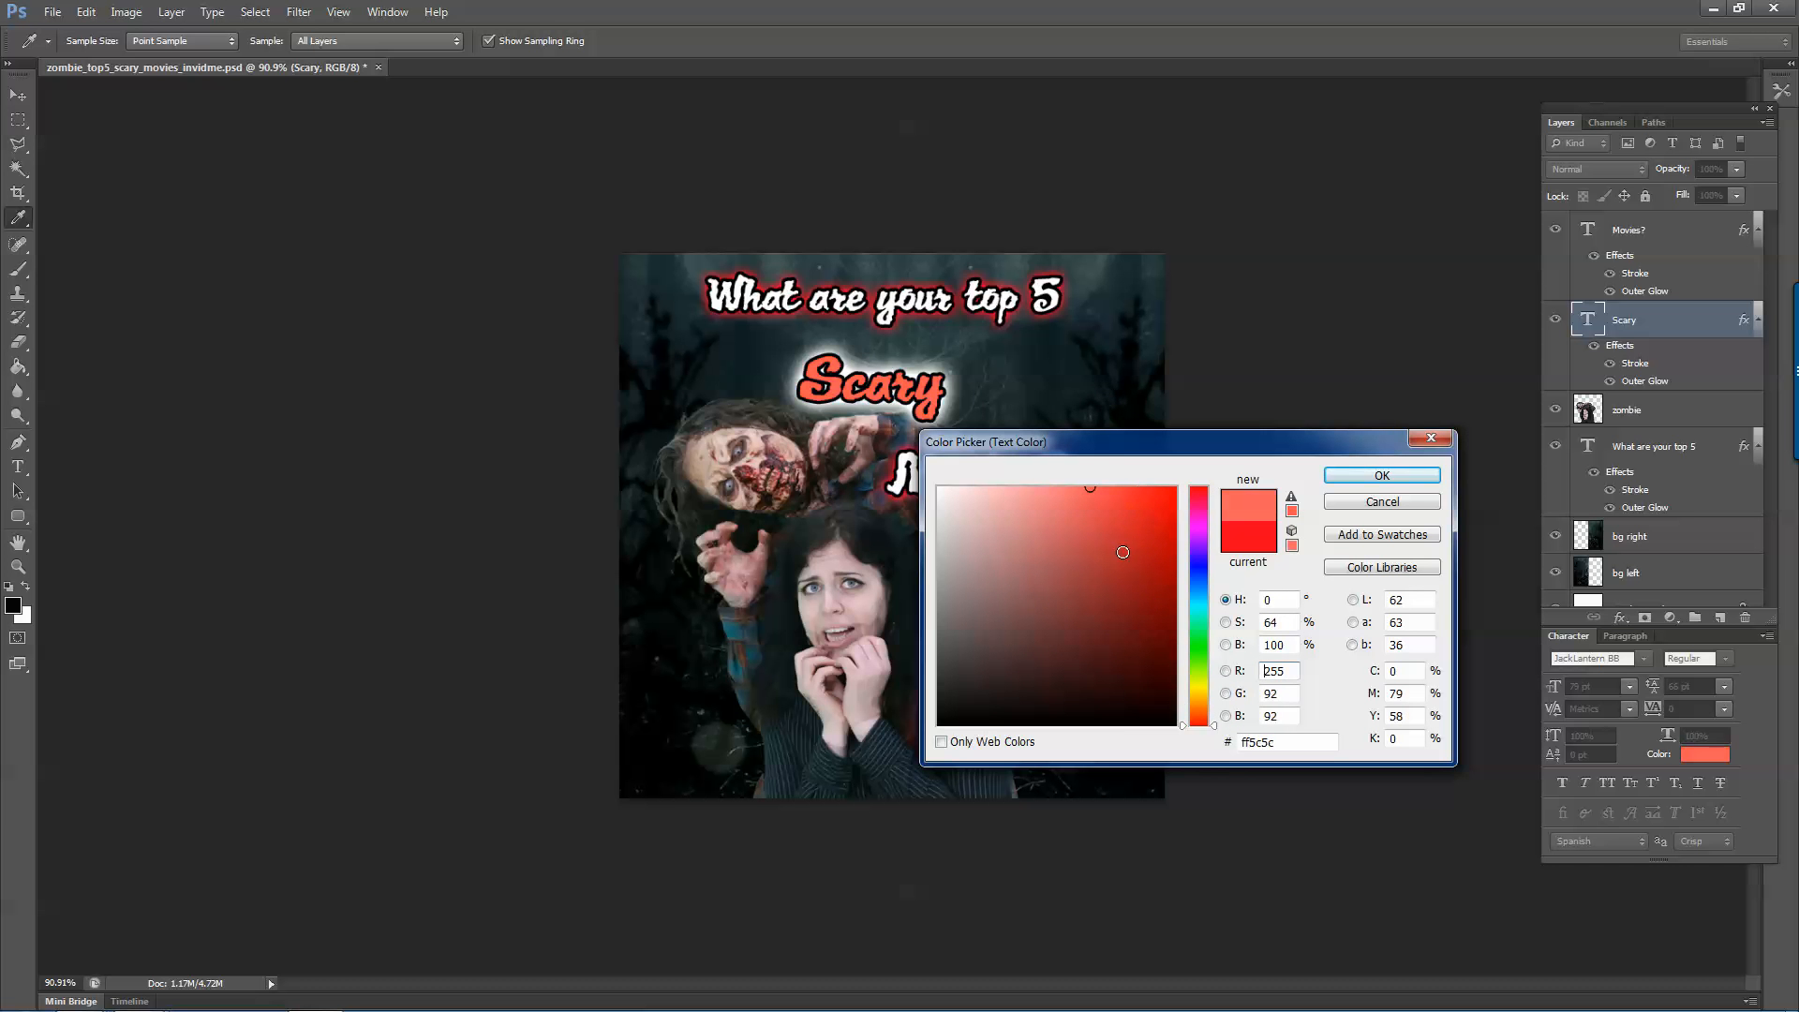
pyautogui.moveTo(1122, 552)
pyautogui.mouseDown()
pyautogui.moveTo(1109, 453)
pyautogui.moveTo(1278, 401)
pyautogui.mouseUp()
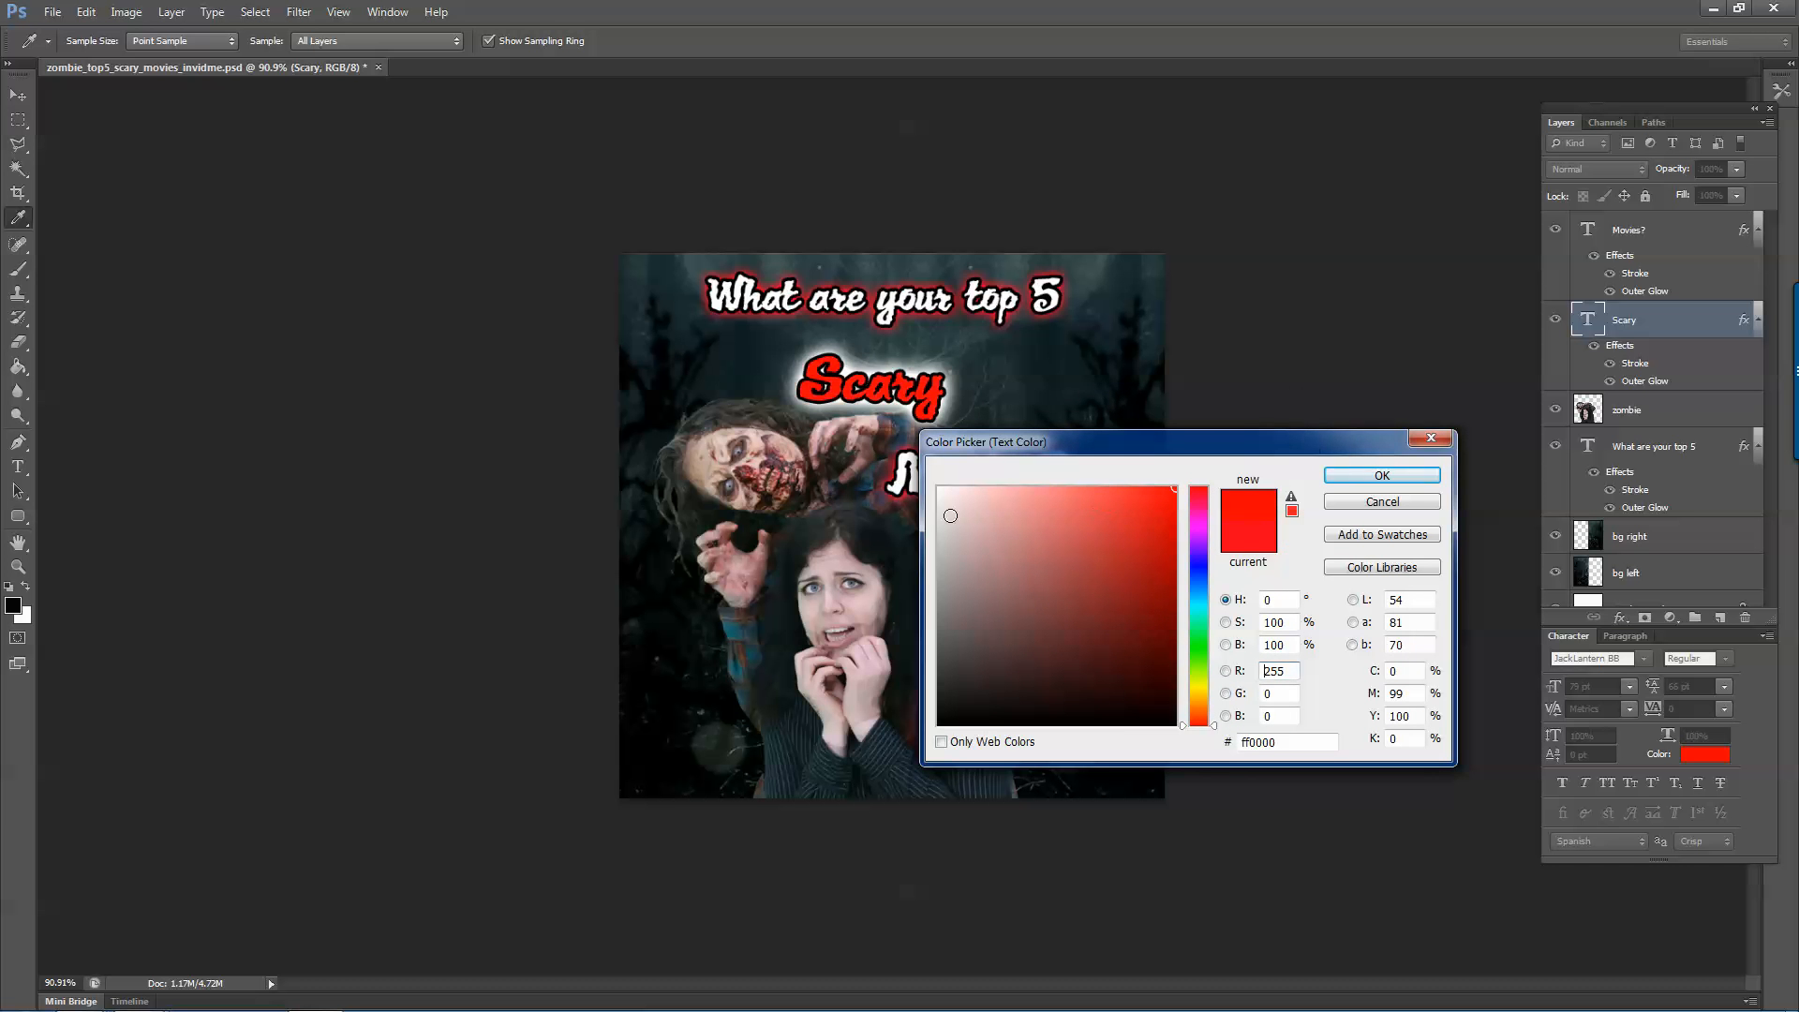
pyautogui.click(1381, 475)
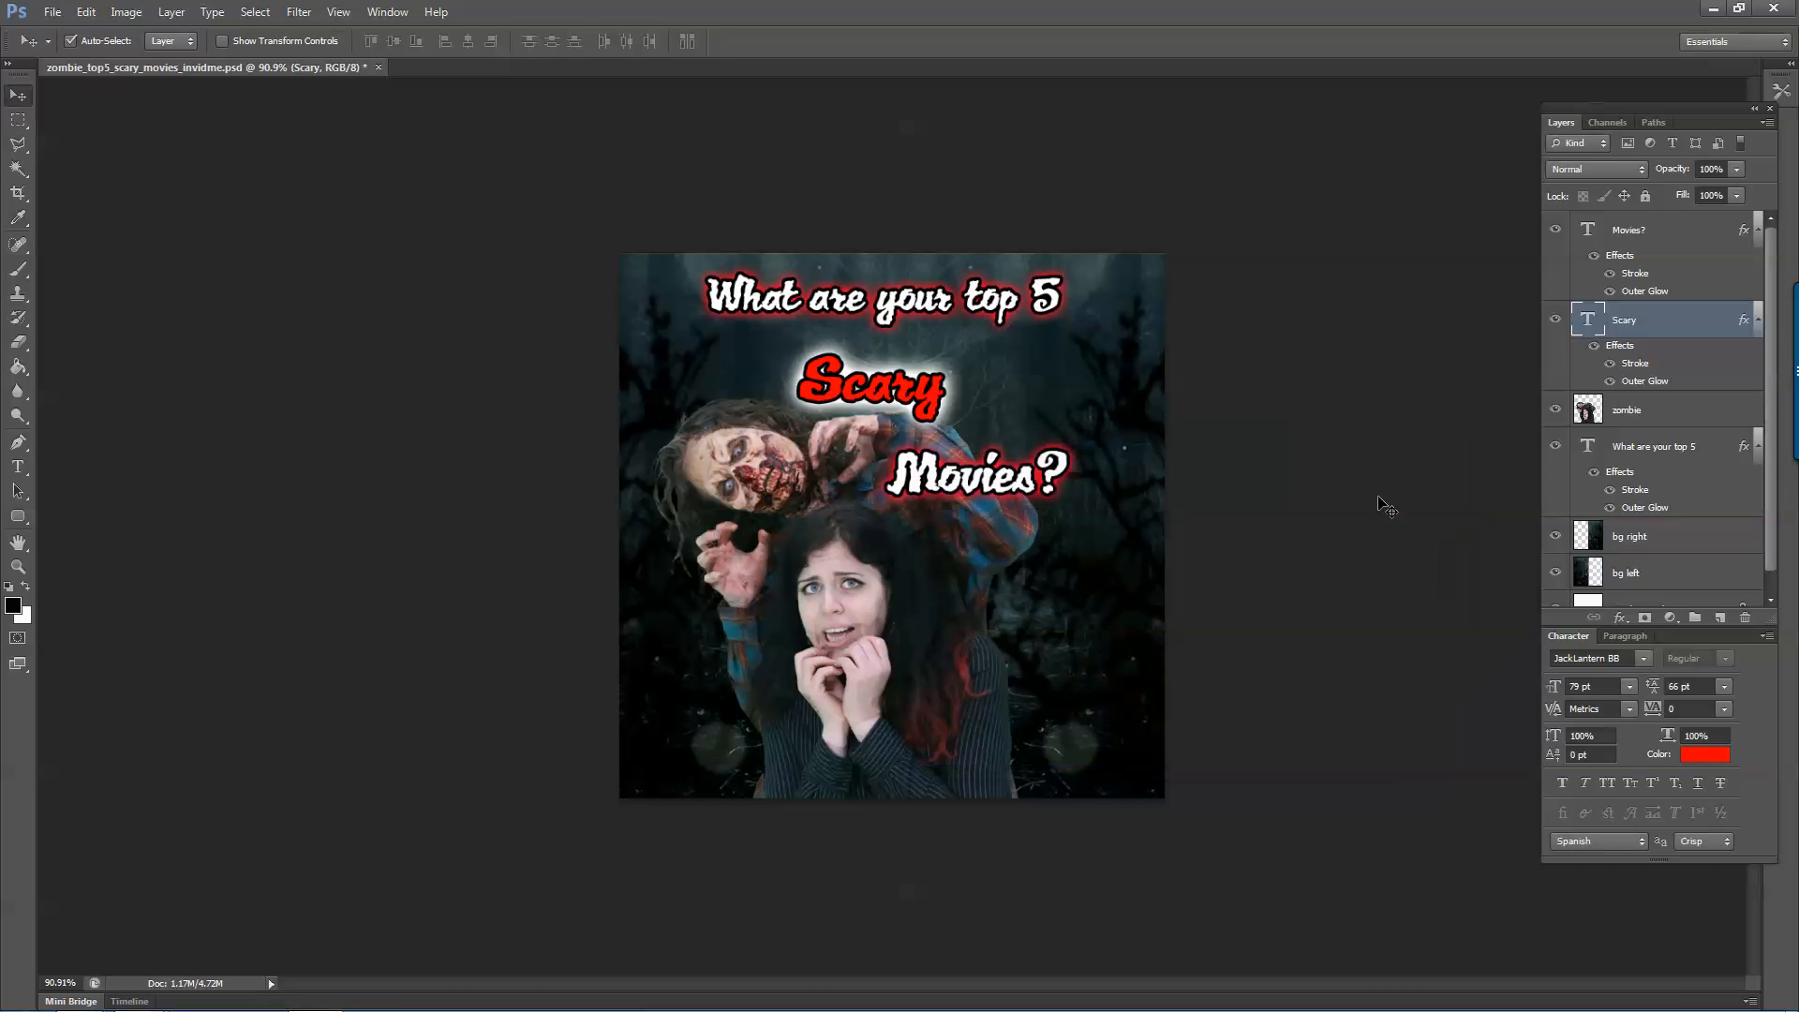
# Increase the font size of the "Scary" text to 88 pt.
pyautogui.click(1630, 688)
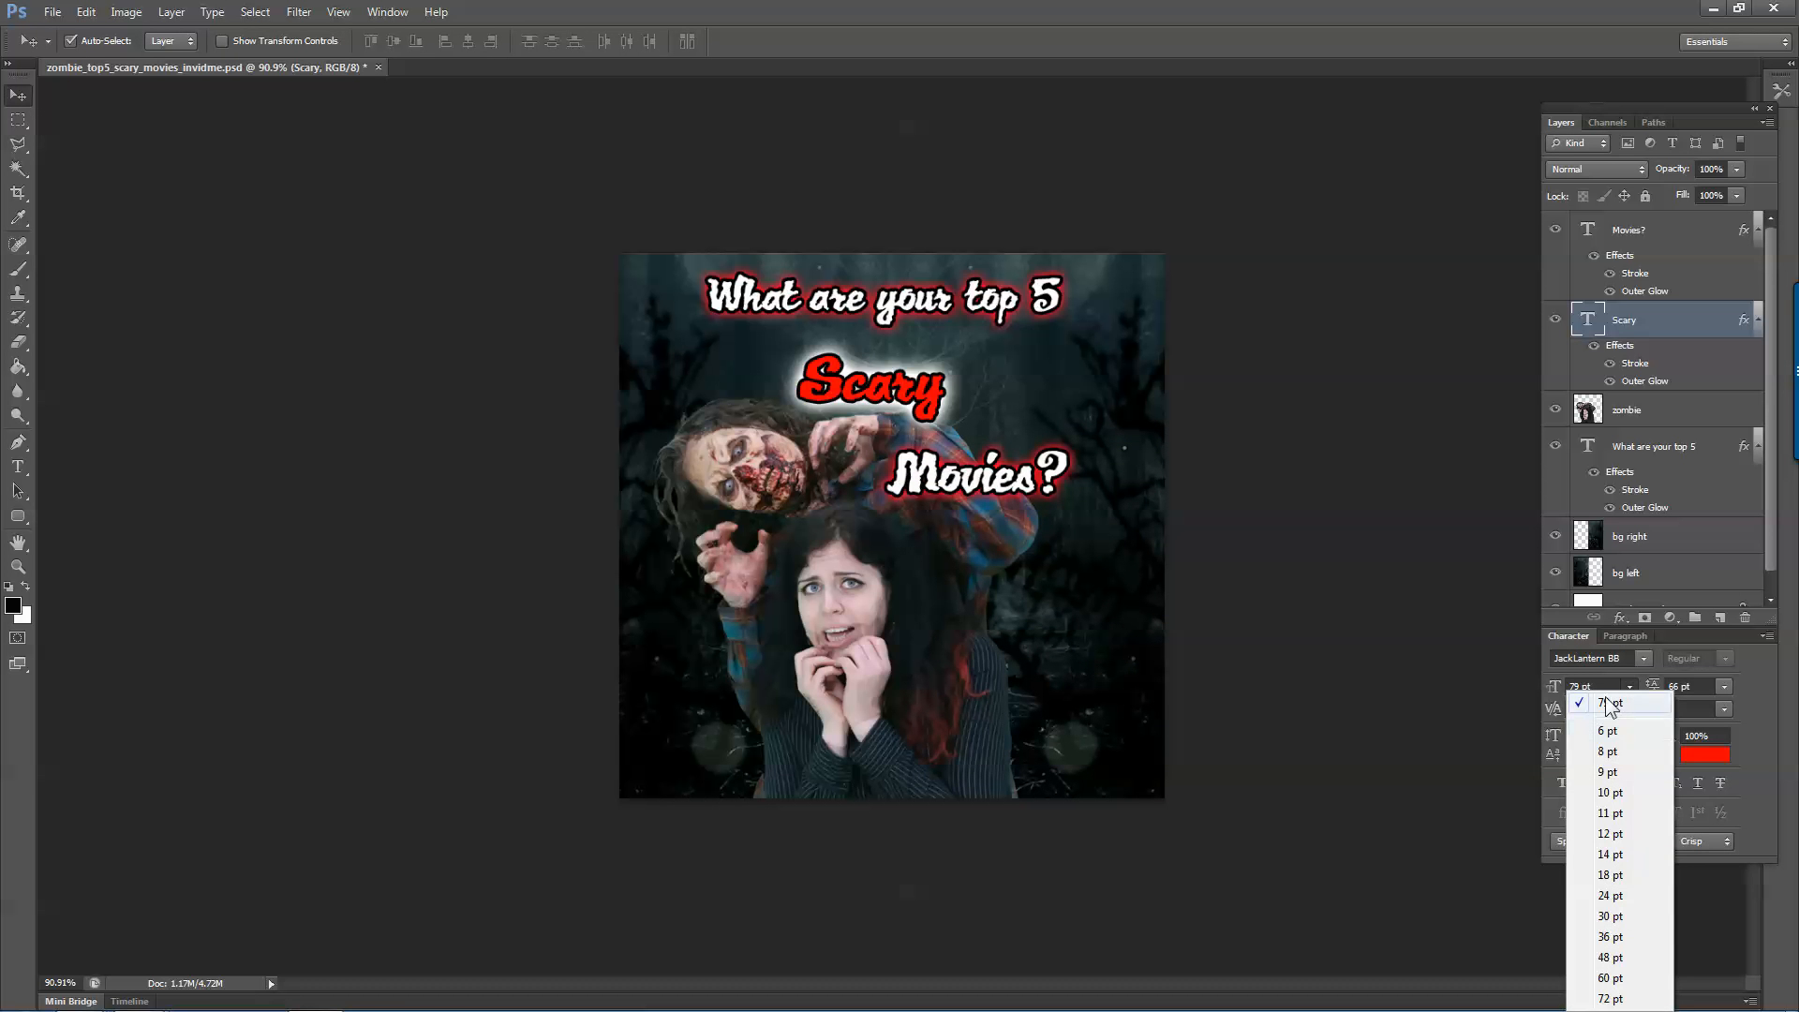
pyautogui.click(1349, 604)
pyautogui.press('t')
pyautogui.doubleClick(880, 389)
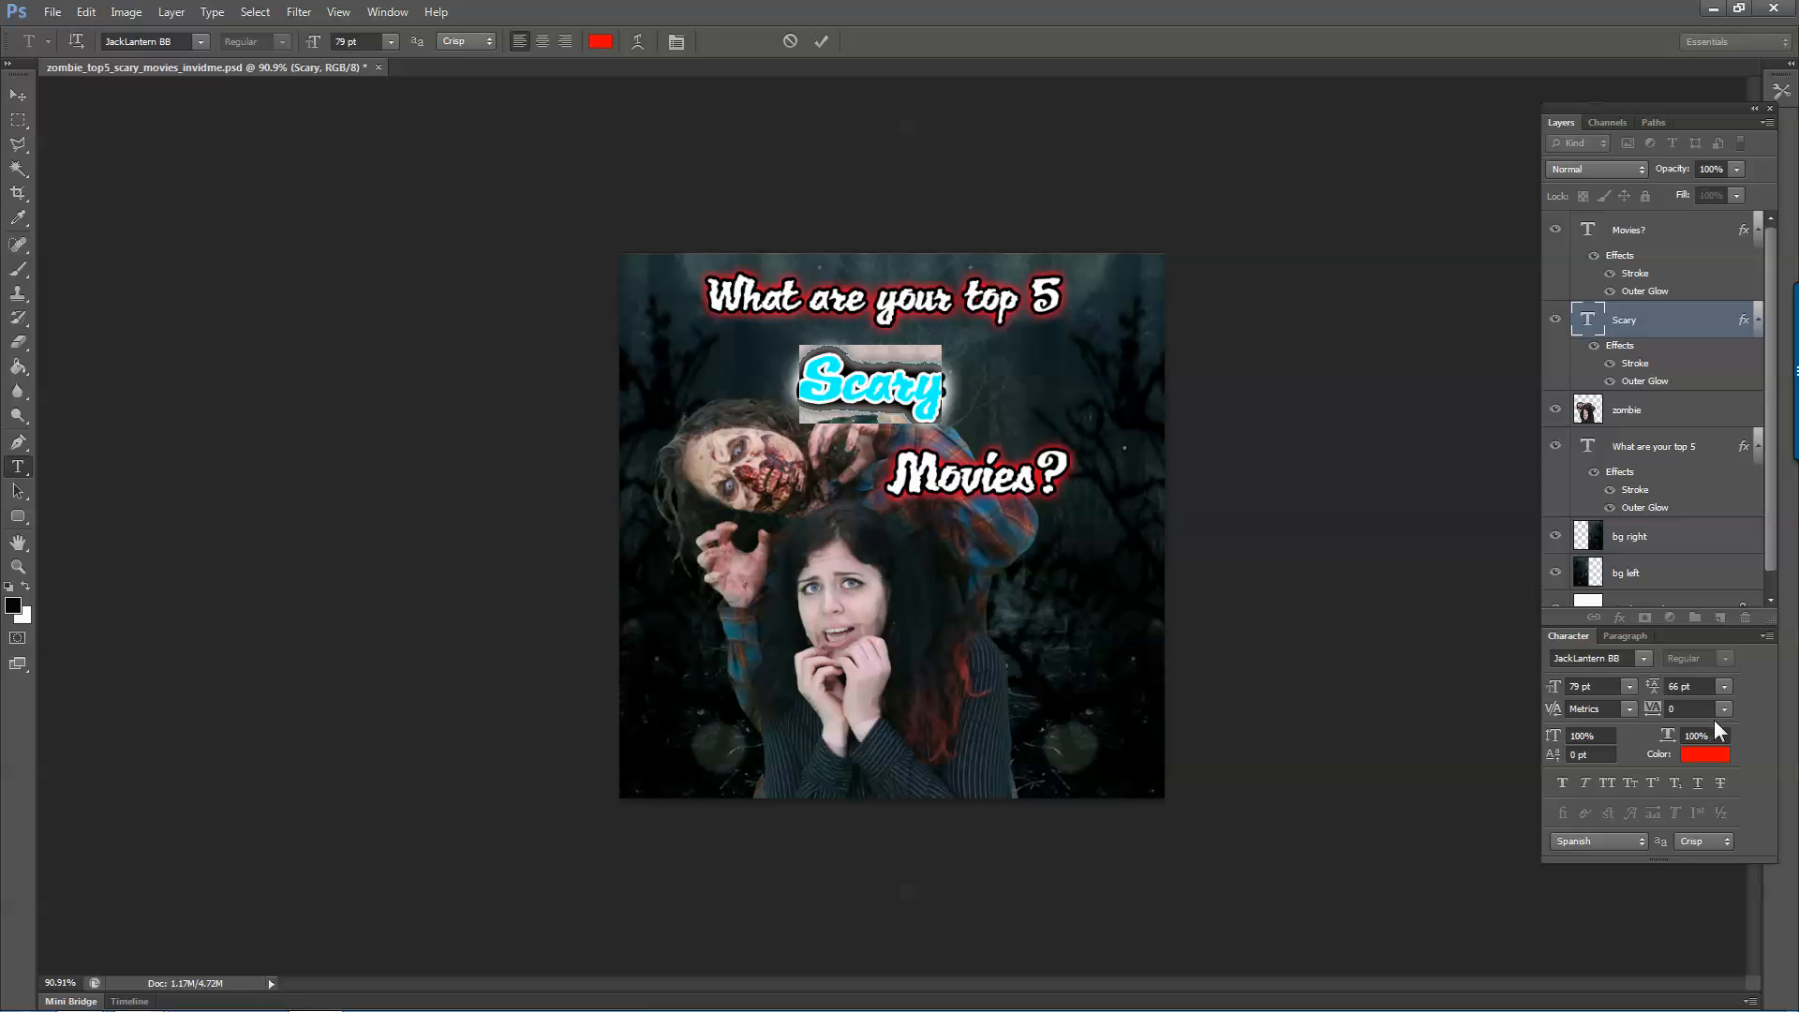
pyautogui.click(1604, 686)
pyautogui.press('Up')
pyautogui.press('Up')
pyautogui.press('Up')
pyautogui.press('Up')
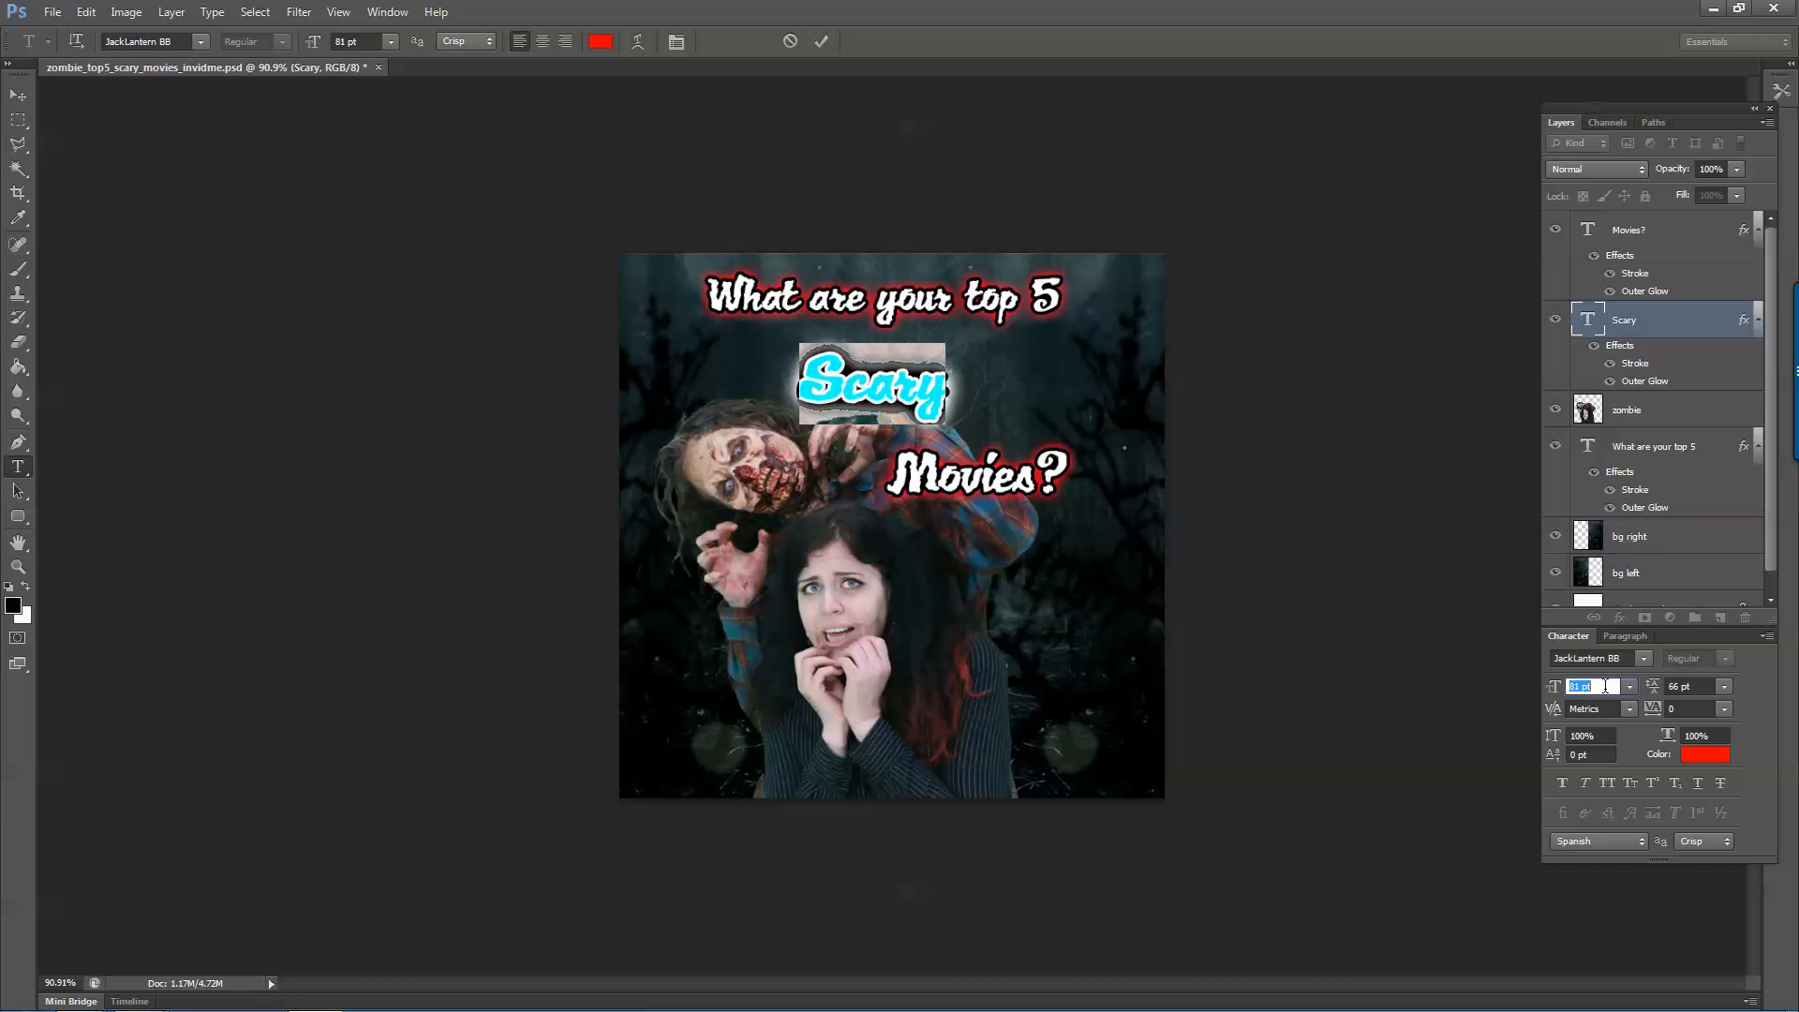
pyautogui.press('Up')
pyautogui.press('Up')
pyautogui.press('Up')
pyautogui.press('Up')
pyautogui.press('Up')
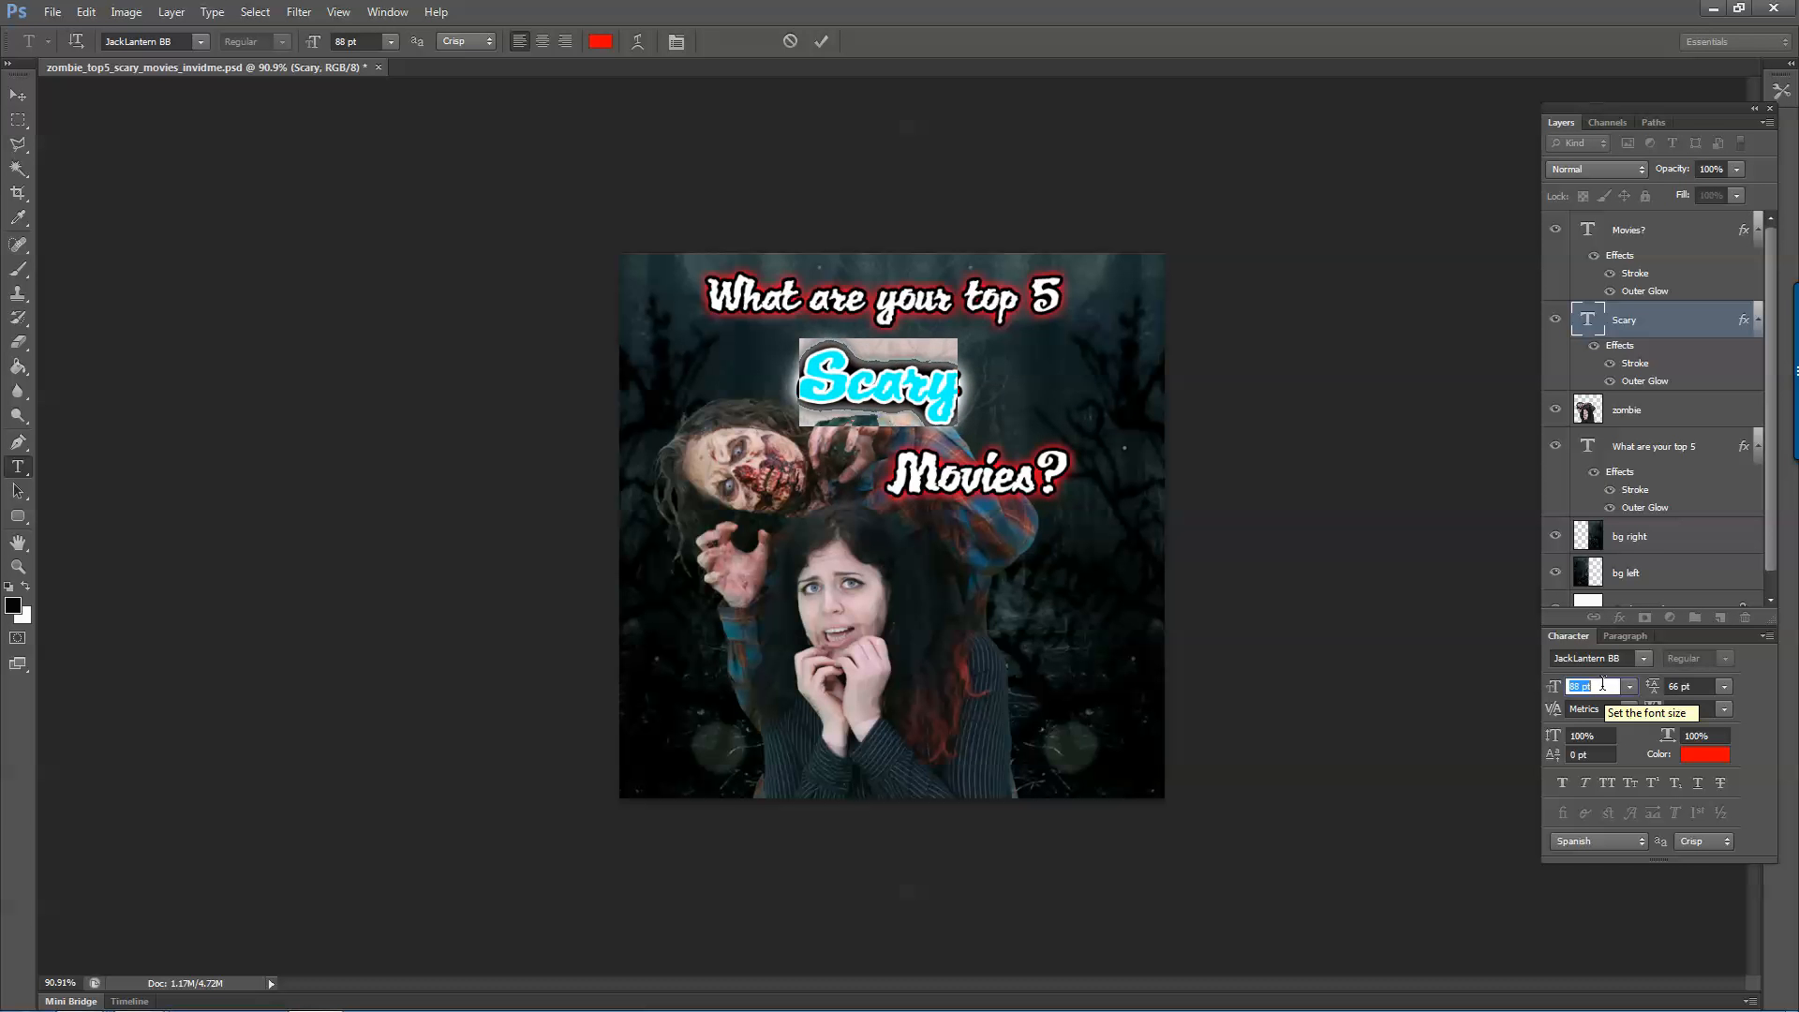
# Move "Scary" slightly left and down, keeping it centered between the heading and "Movies?".
pyautogui.click(17, 95)
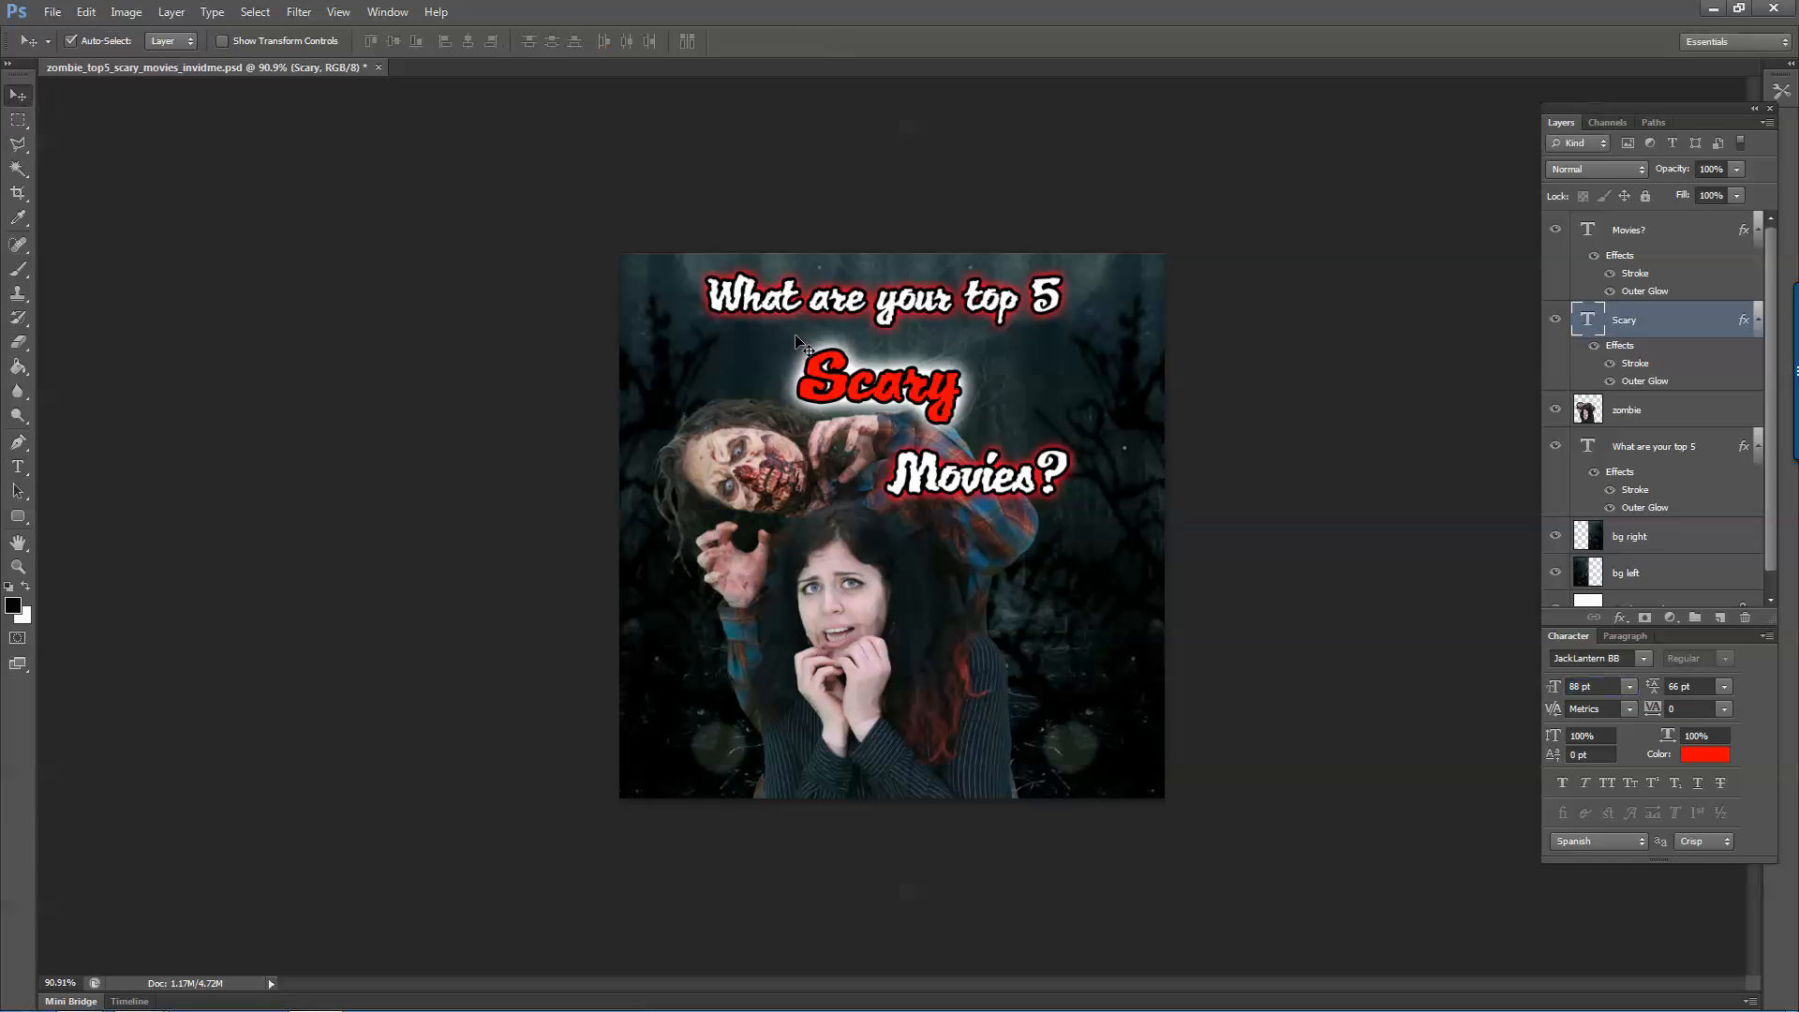
pyautogui.moveTo(855, 370); pyautogui.dragTo(839, 381)
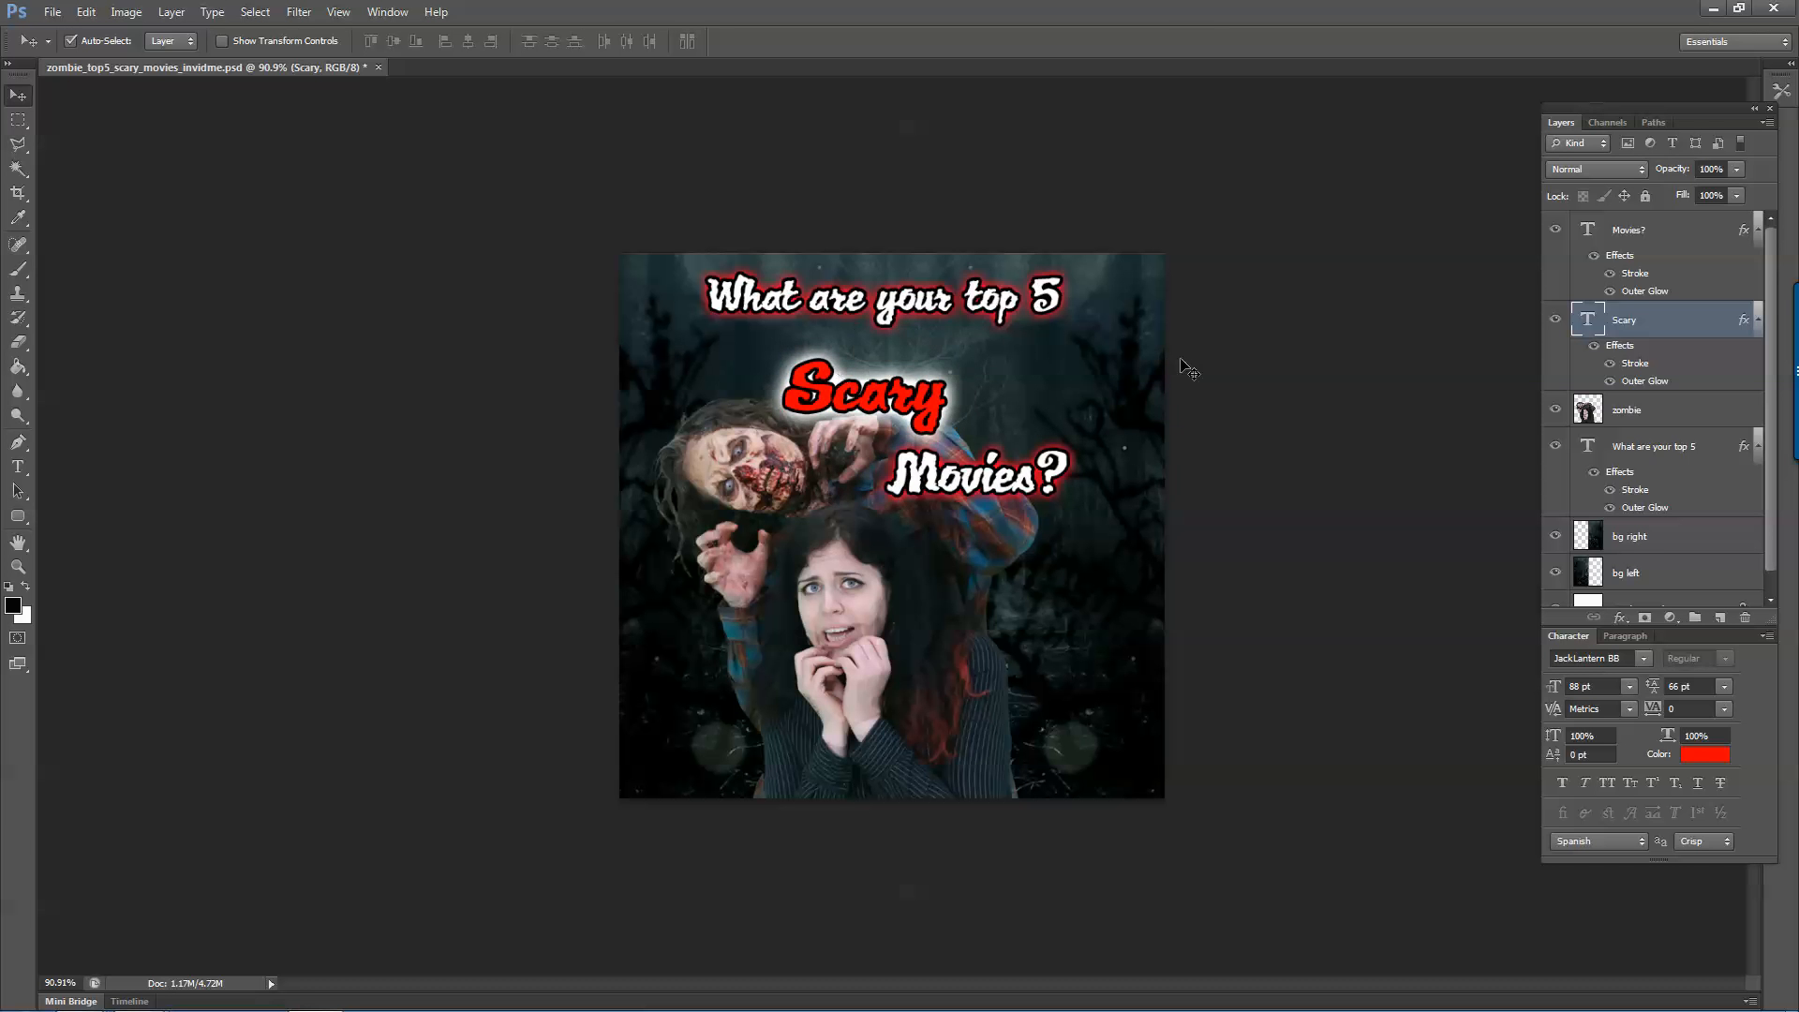
pyautogui.press('Down')
pyautogui.press('Down')
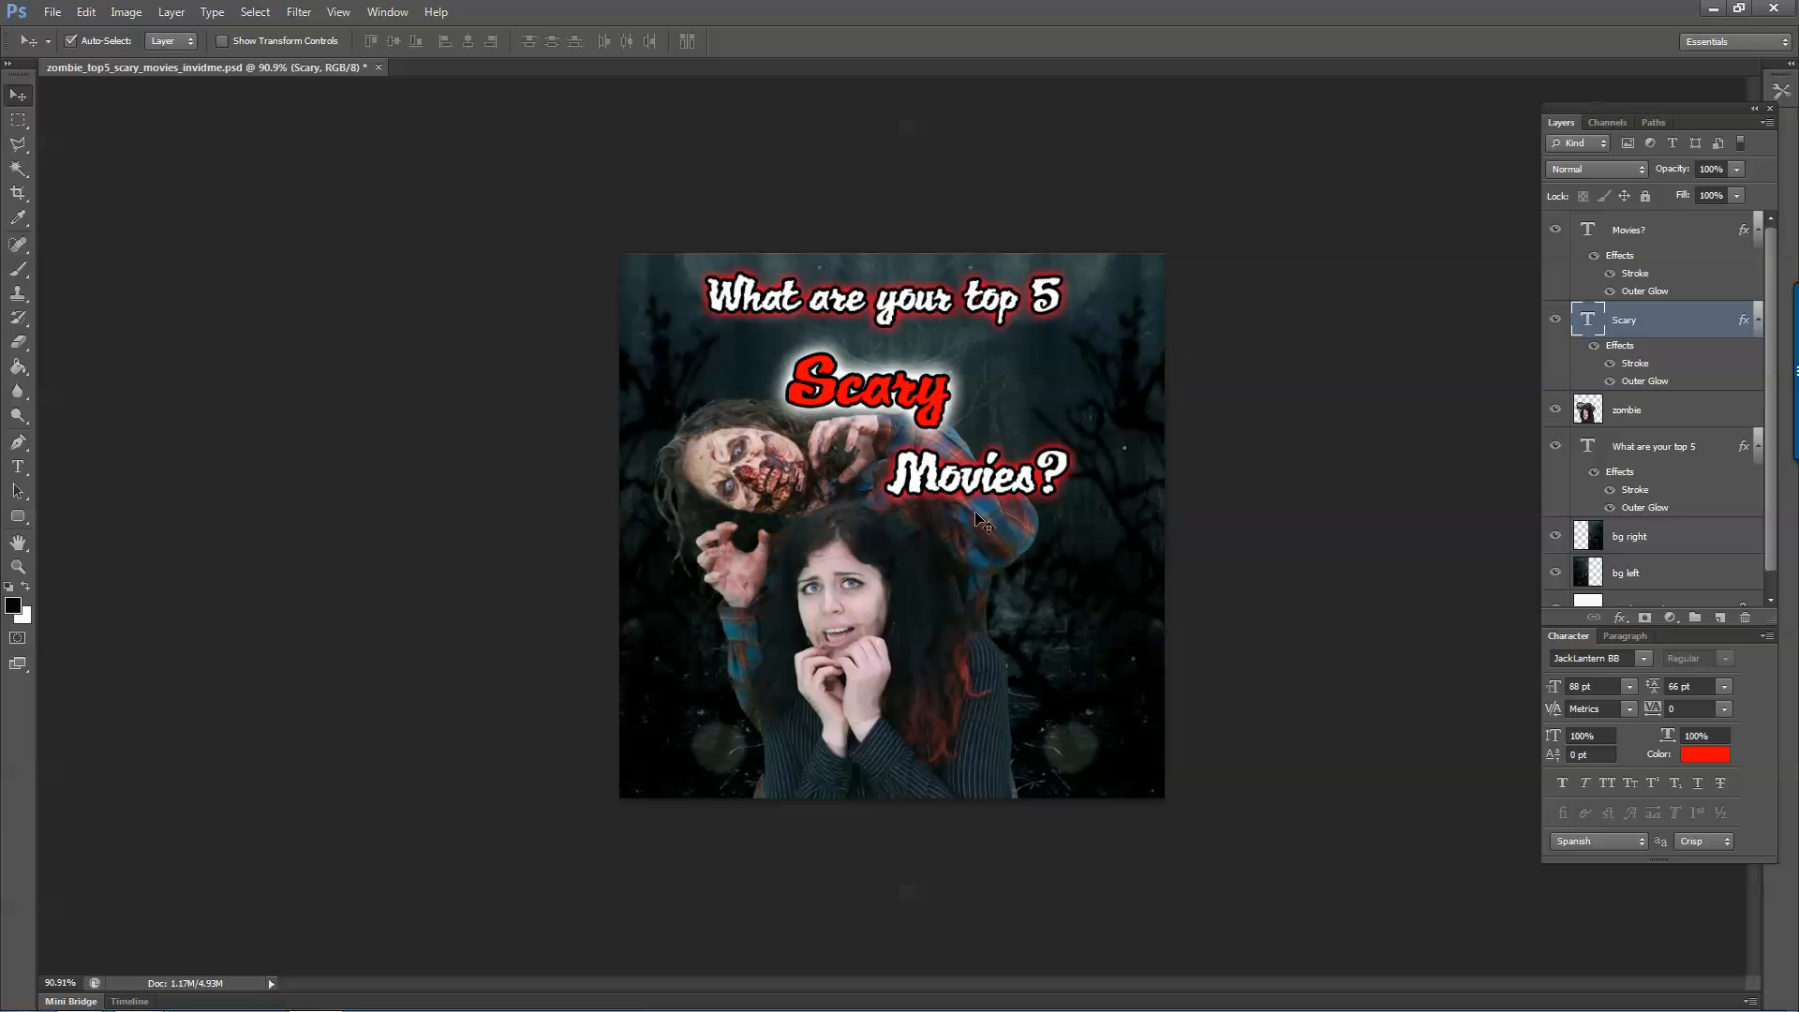
# Increase the font size of "Movies?" to 87 pt and move it slightly right and down.
pyautogui.click(984, 489)
pyautogui.press('t')
pyautogui.click(997, 480)
pyautogui.hotkey('ctrl', 'a')
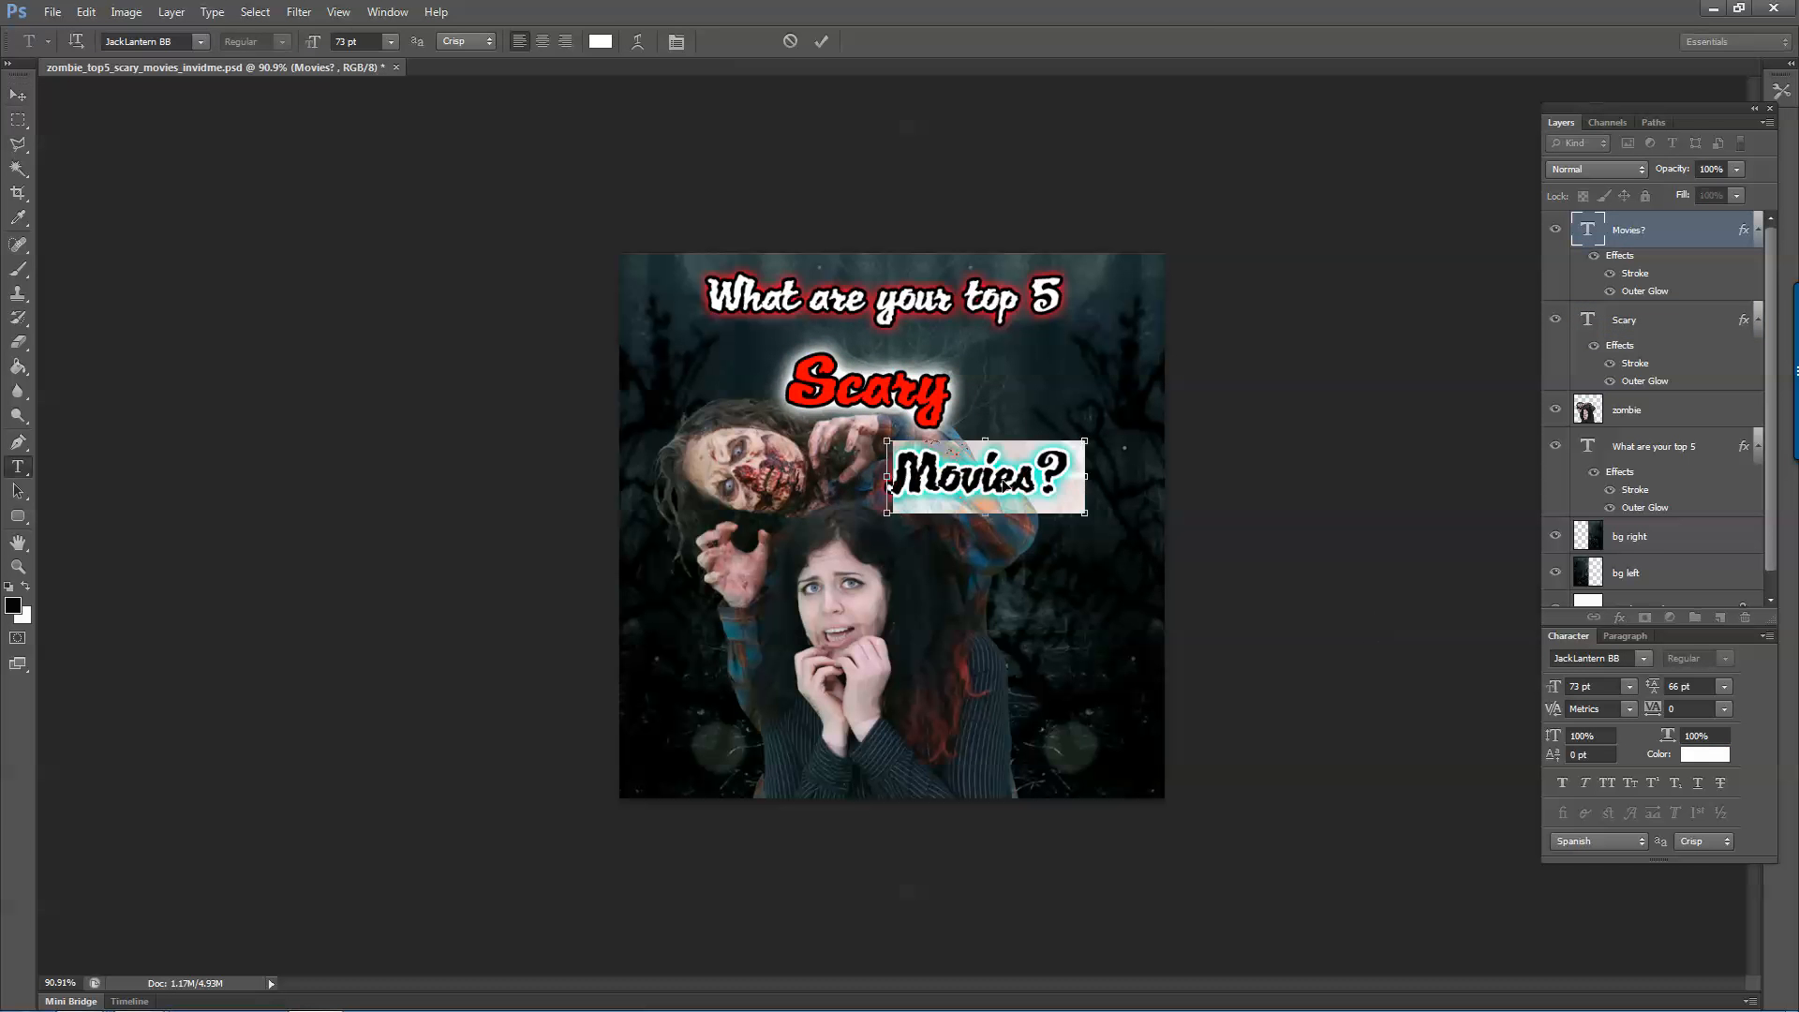
pyautogui.click(1607, 687)
pyautogui.press('Up')
pyautogui.press('Up')
pyautogui.press('Up')
pyautogui.press('Up')
pyautogui.press('Up')
pyautogui.press('Up')
pyautogui.press('Up')
pyautogui.press('Up')
pyautogui.press('Up')
pyautogui.press('Up')
pyautogui.press('Up')
pyautogui.press('Up')
pyautogui.press('Up')
pyautogui.press('Up')
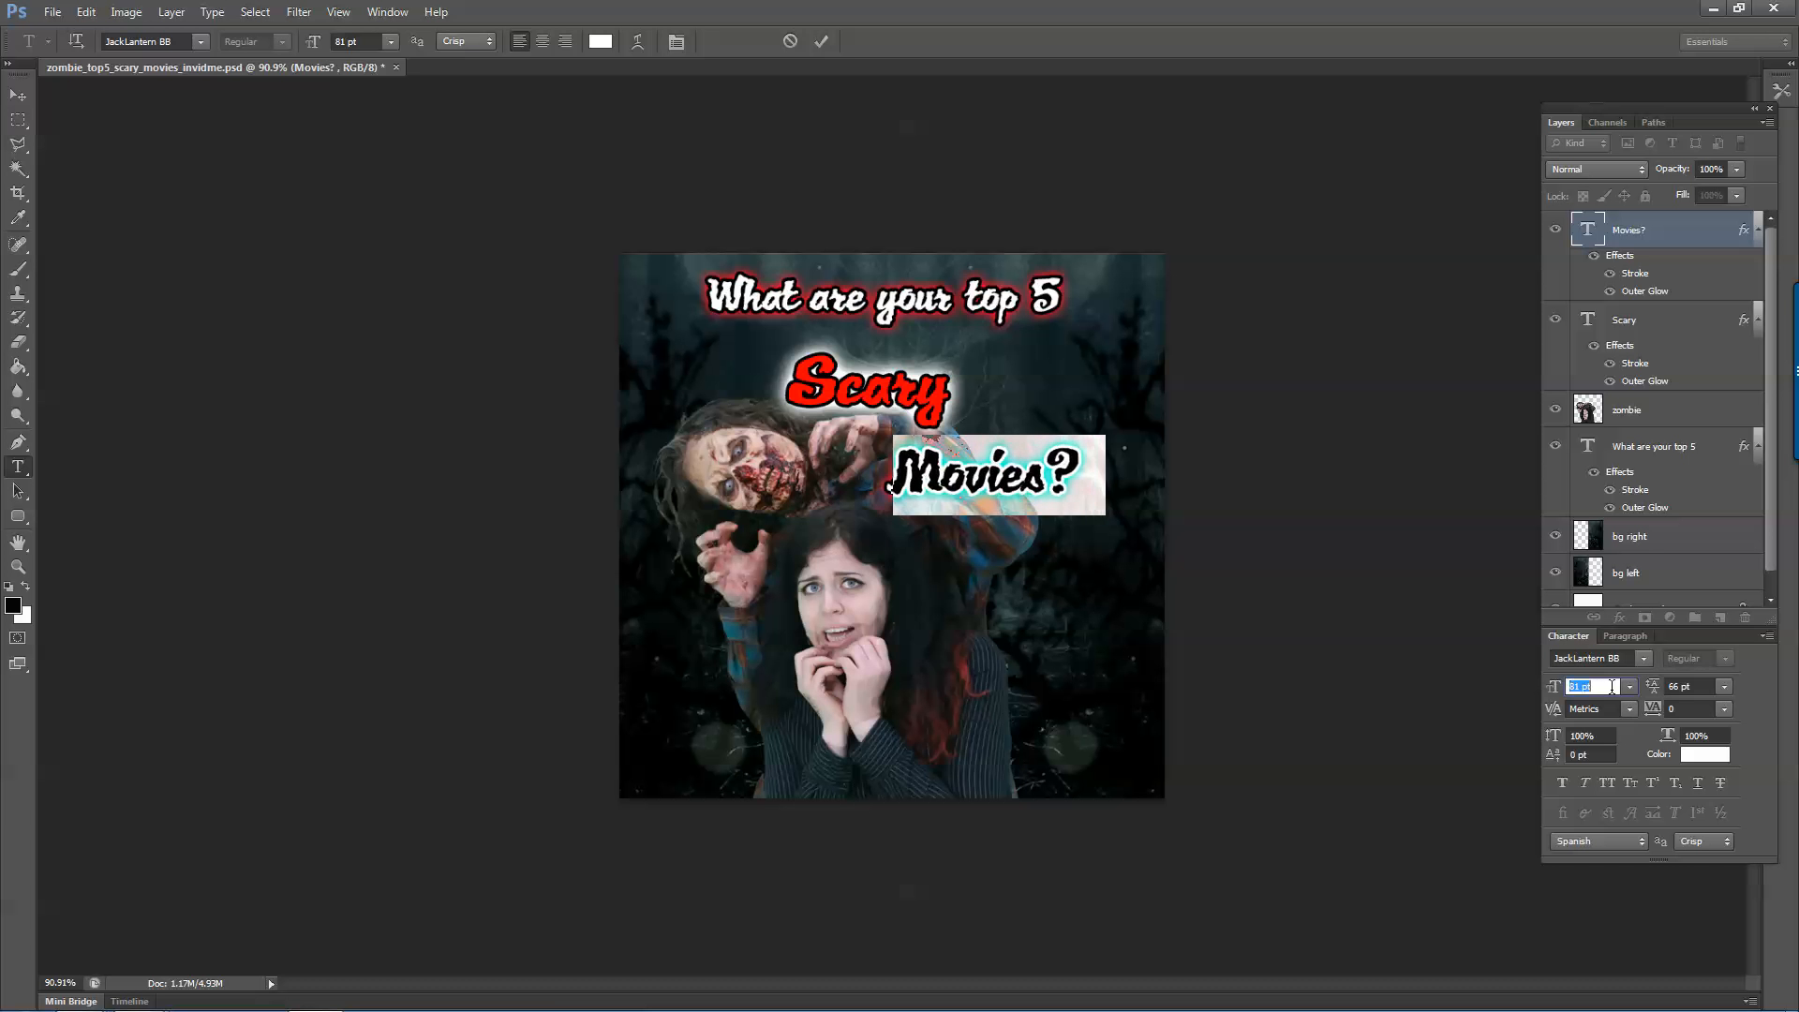
pyautogui.click(18, 94)
pyautogui.moveTo(957, 489); pyautogui.dragTo(972, 498)
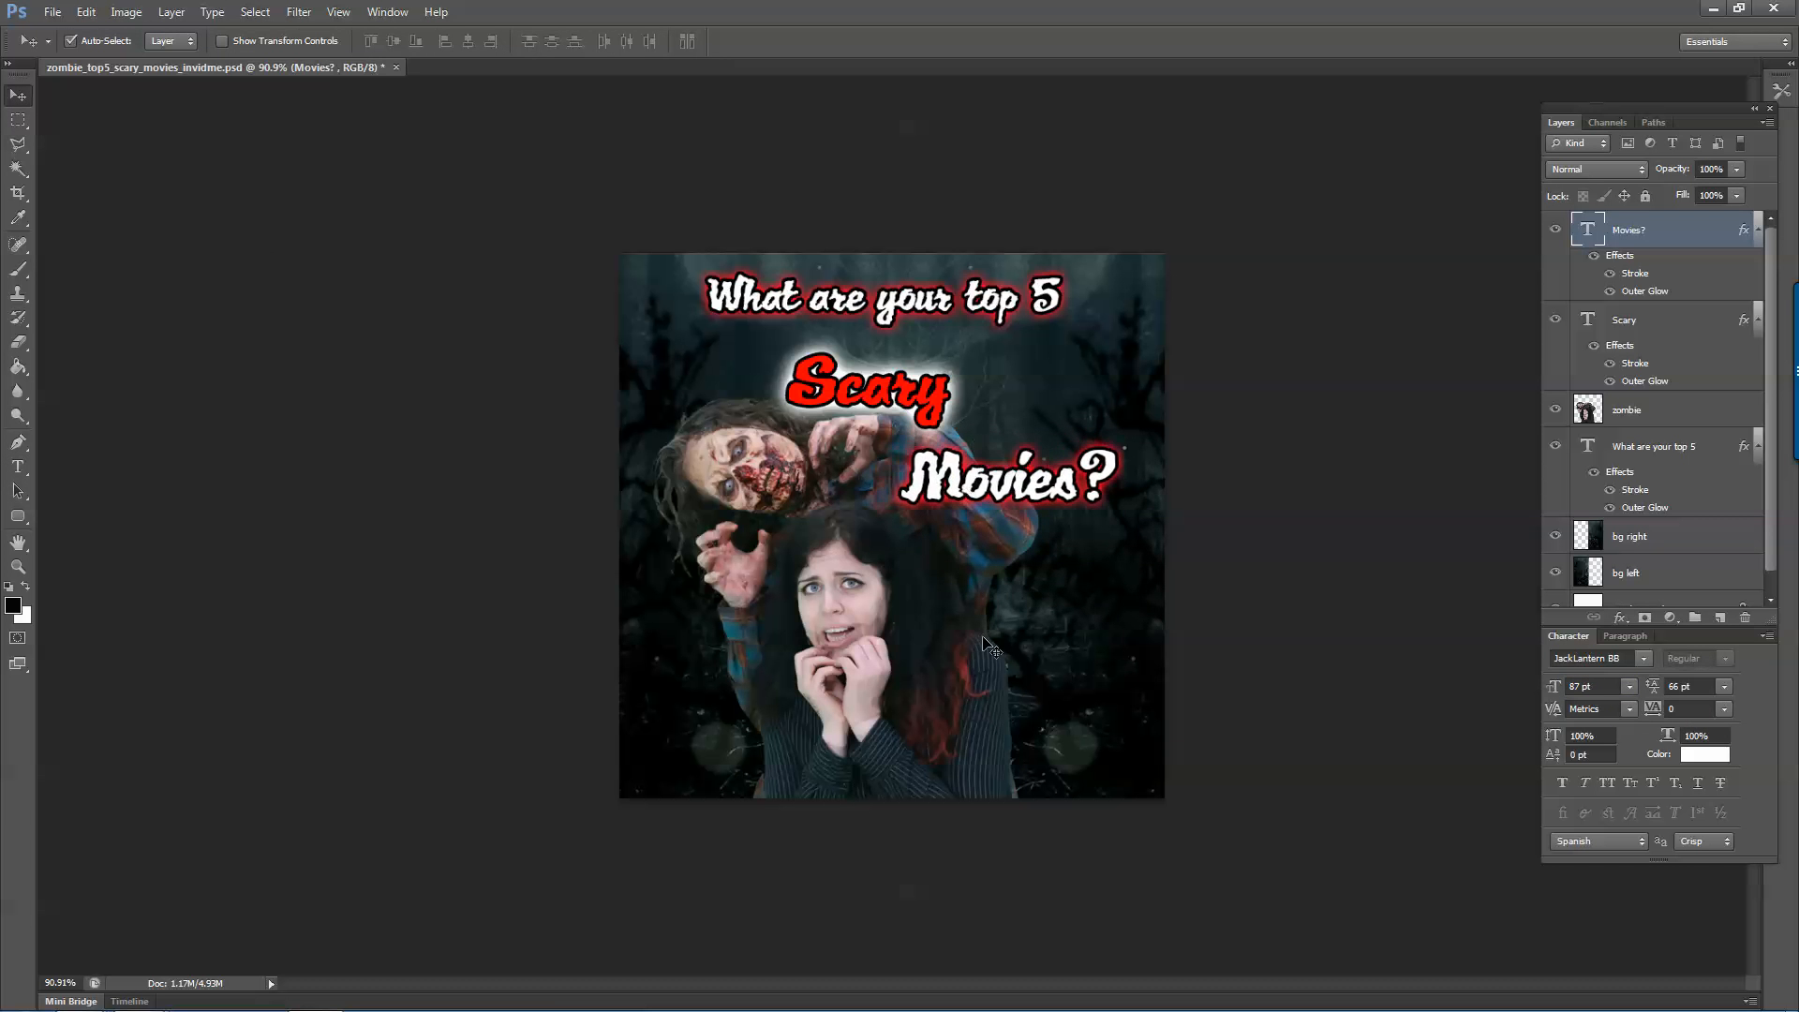
# Place invidme_logo from the invidme folder at about 28.6% in the image's lower-right corner and paste the heading's copied layer style onto it.
pyautogui.press('m')
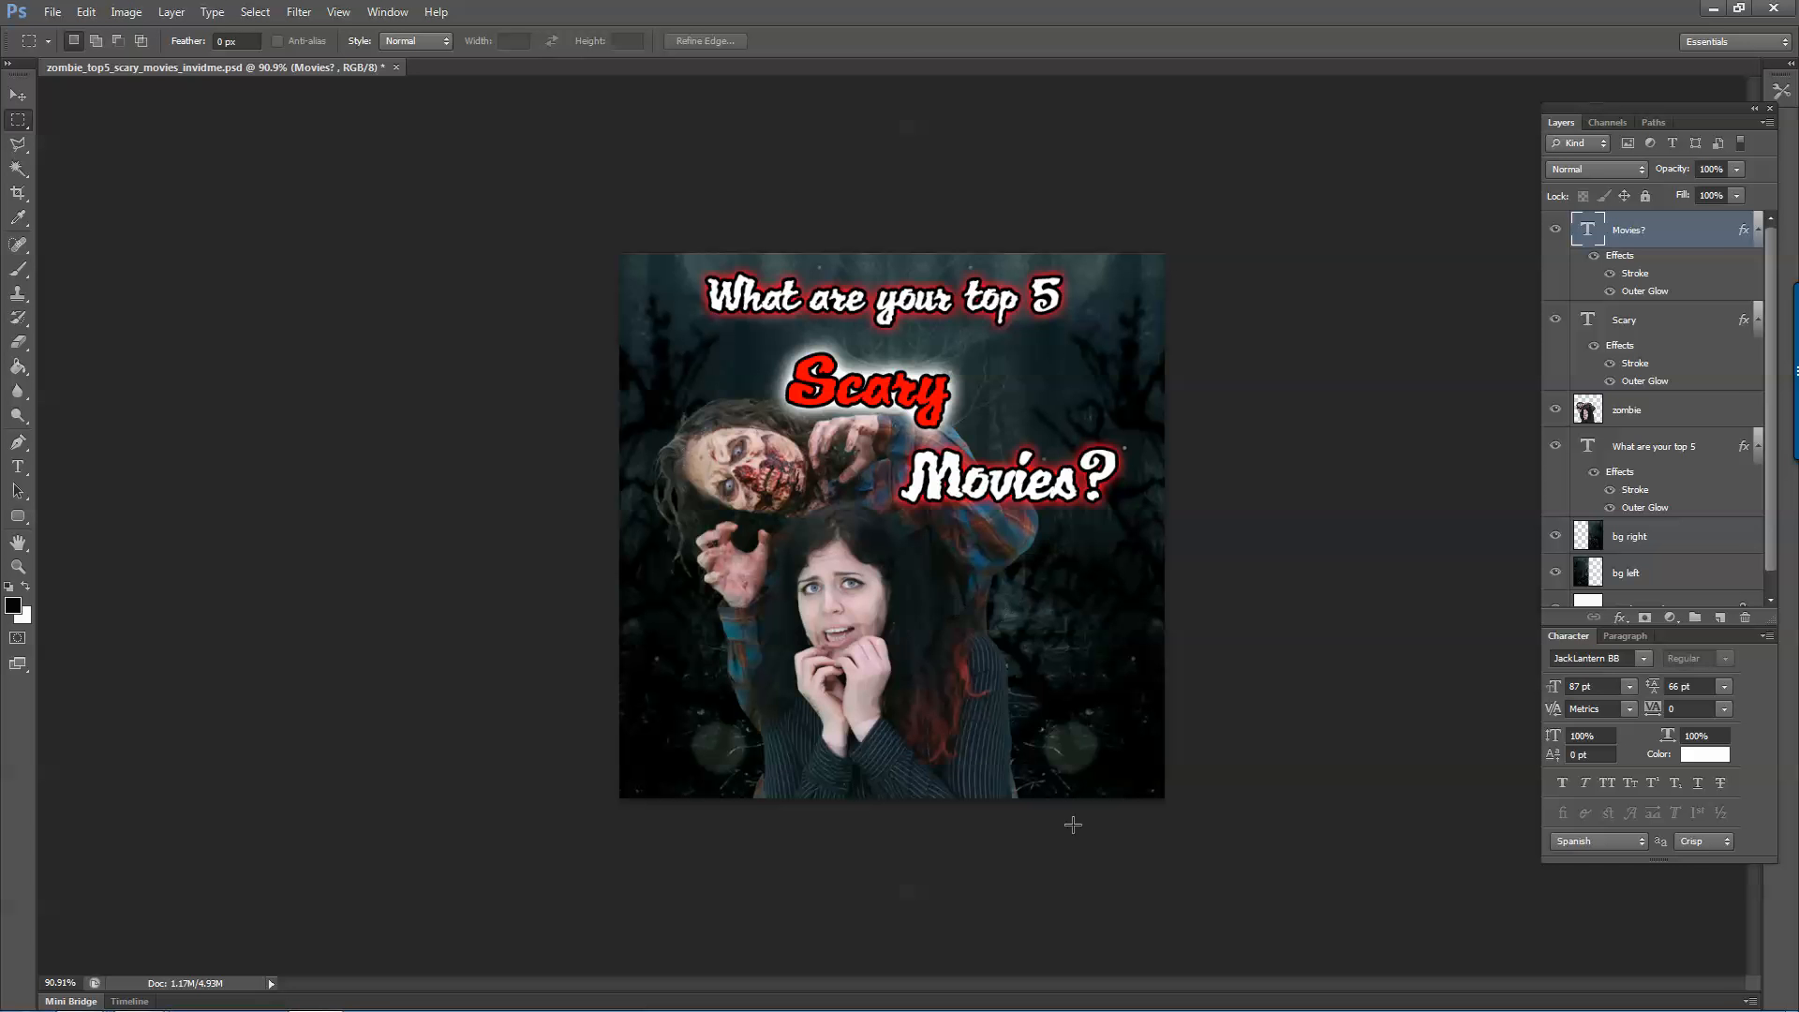
pyautogui.hotkey('alt', 'Tab')
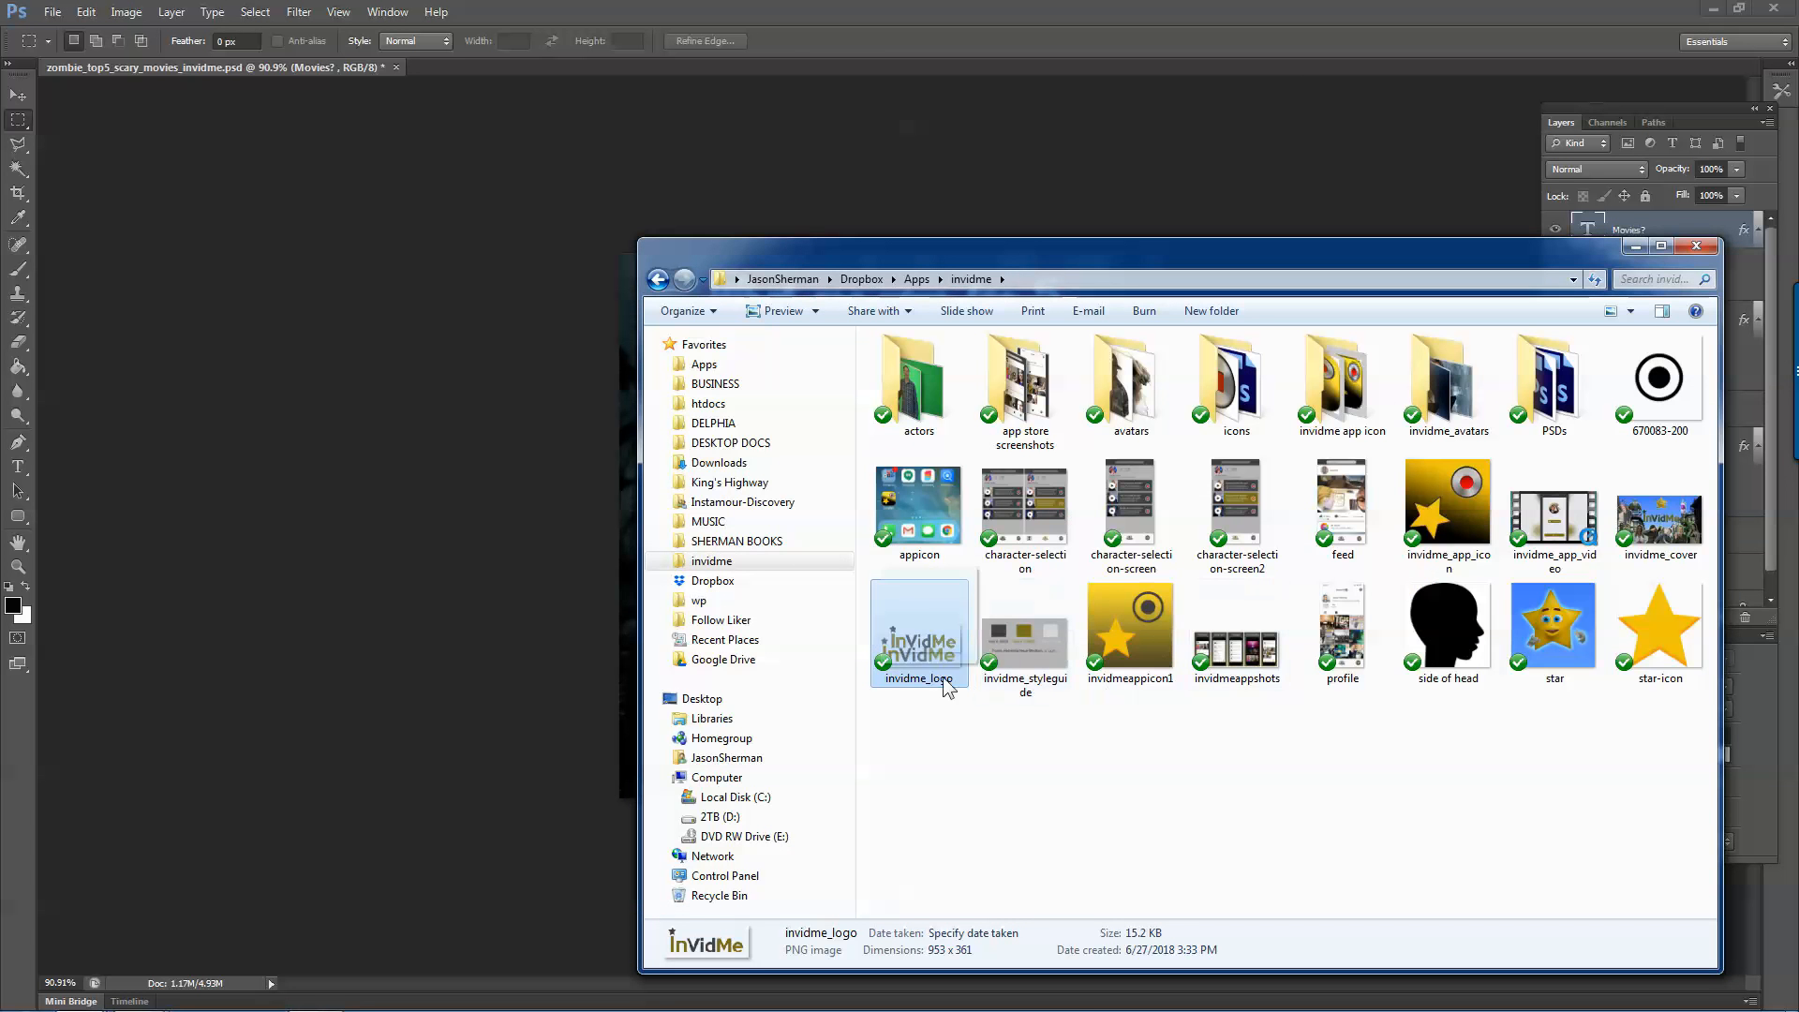
pyautogui.hotkey('alt', 'Tab')
pyautogui.moveTo(943, 679); pyautogui.dragTo(972, 708)
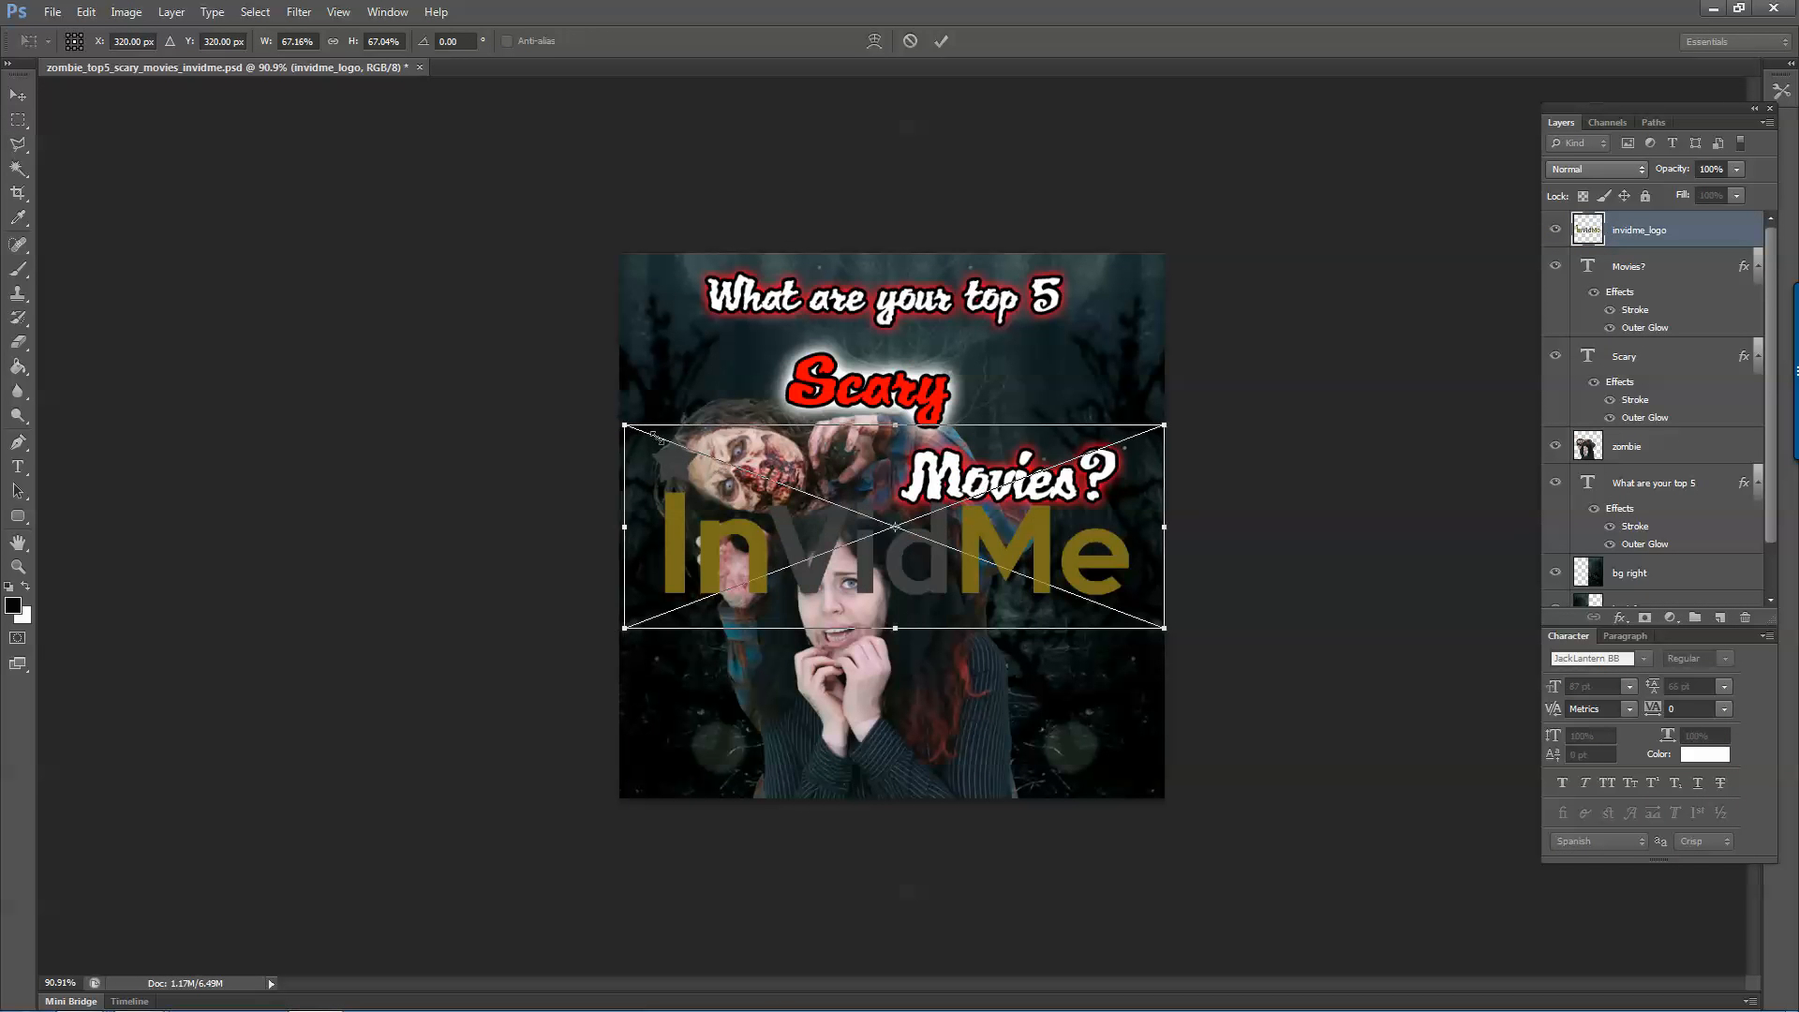
pyautogui.moveTo(622, 424); pyautogui.dragTo(932, 550)
pyautogui.moveTo(1065, 616); pyautogui.dragTo(1057, 762)
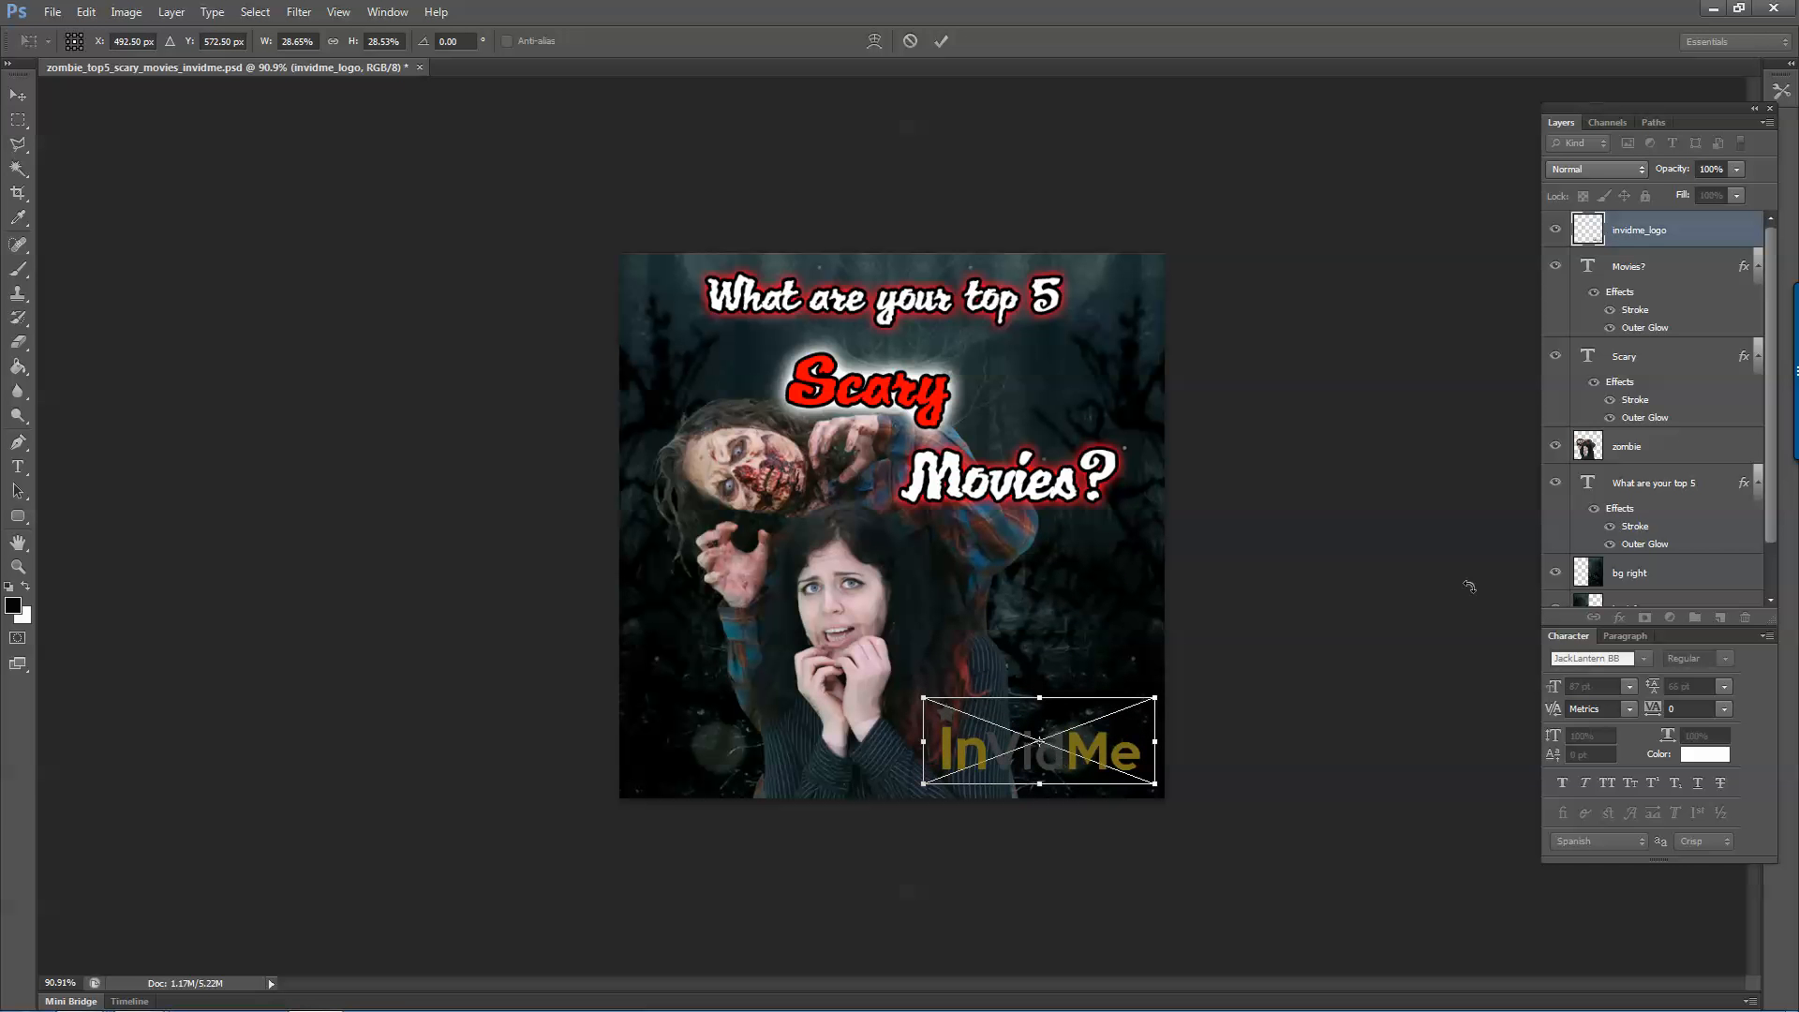
pyautogui.press('Return')
pyautogui.rightClick(1698, 241)
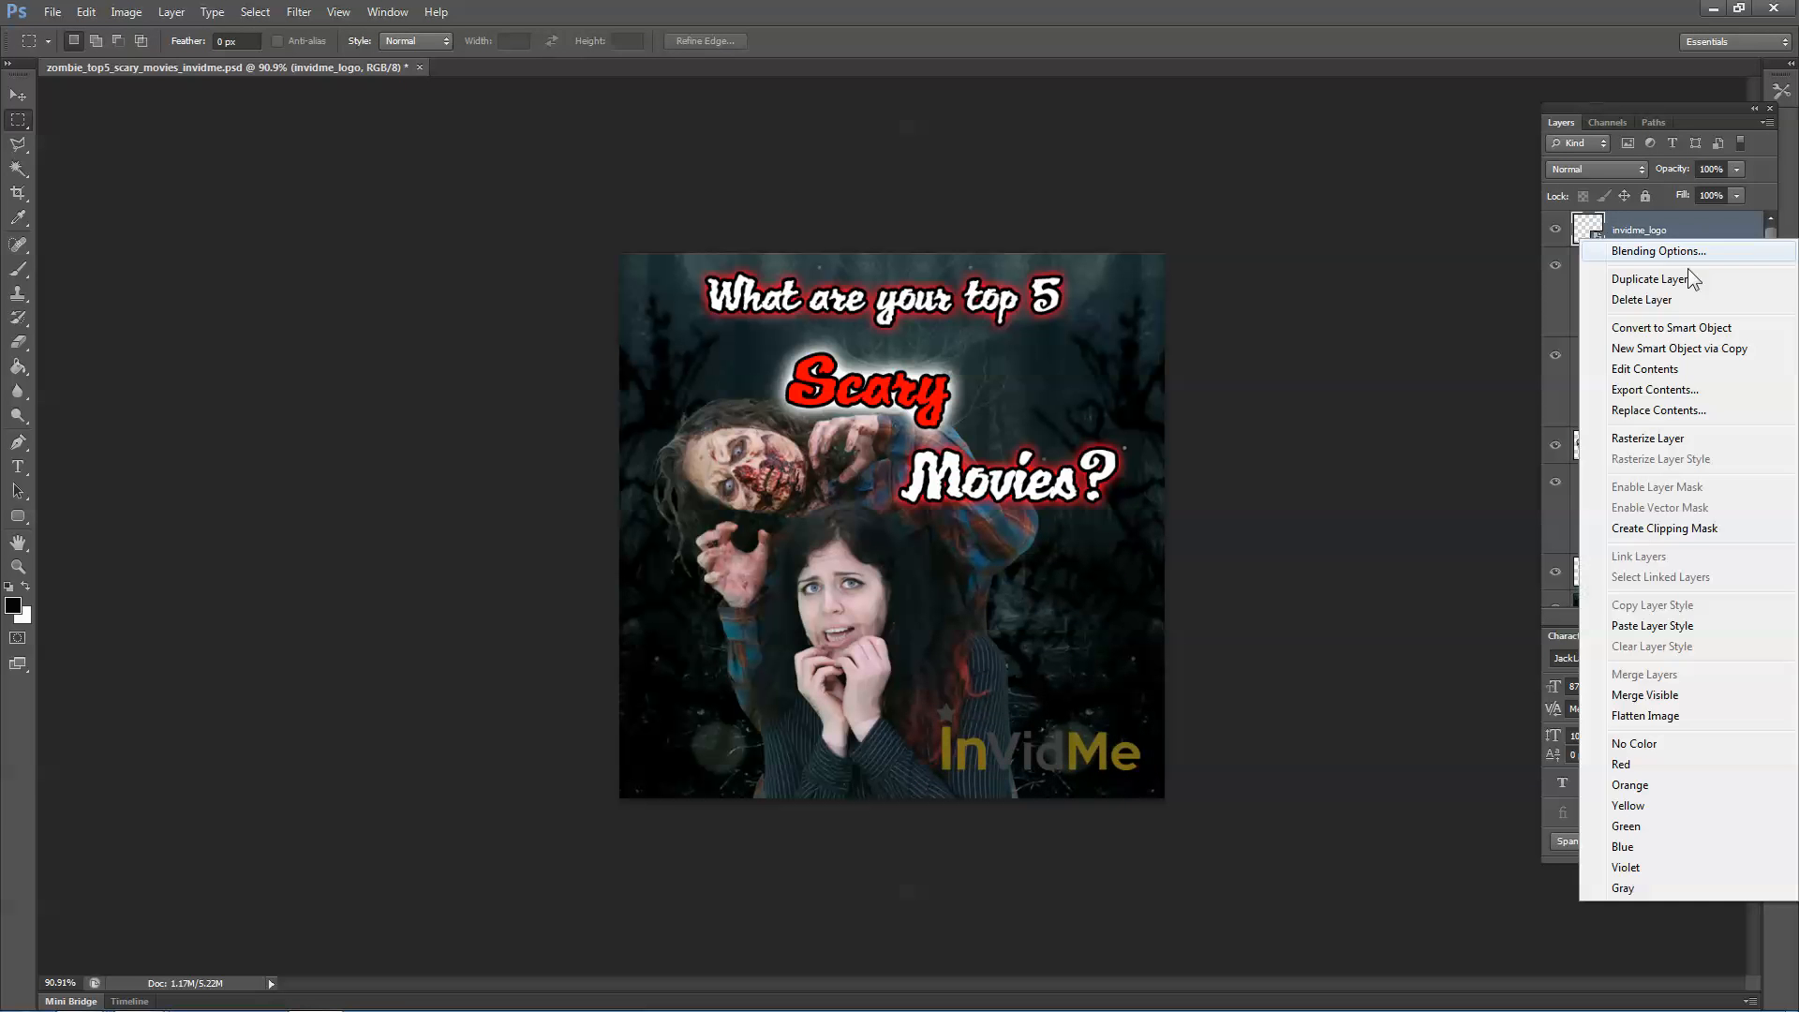
pyautogui.click(1661, 626)
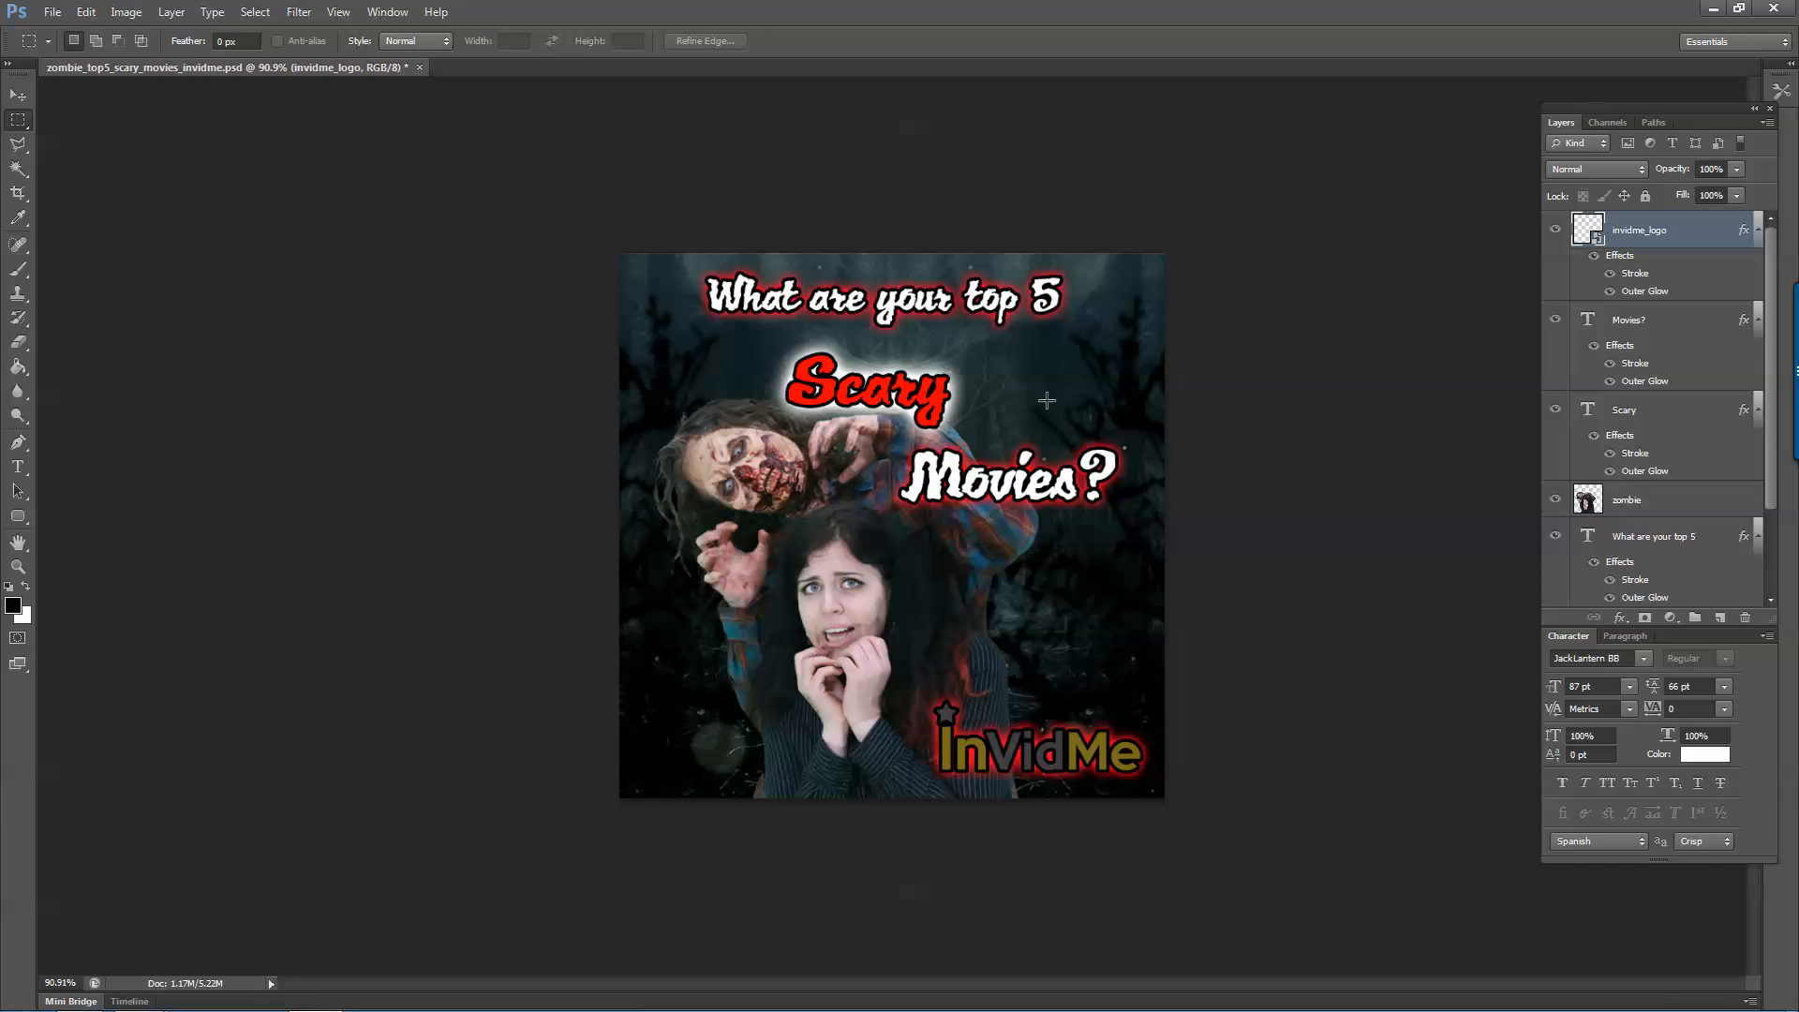
pyautogui.press('v')
pyautogui.click(895, 385)
pyautogui.rightClick(1664, 410)
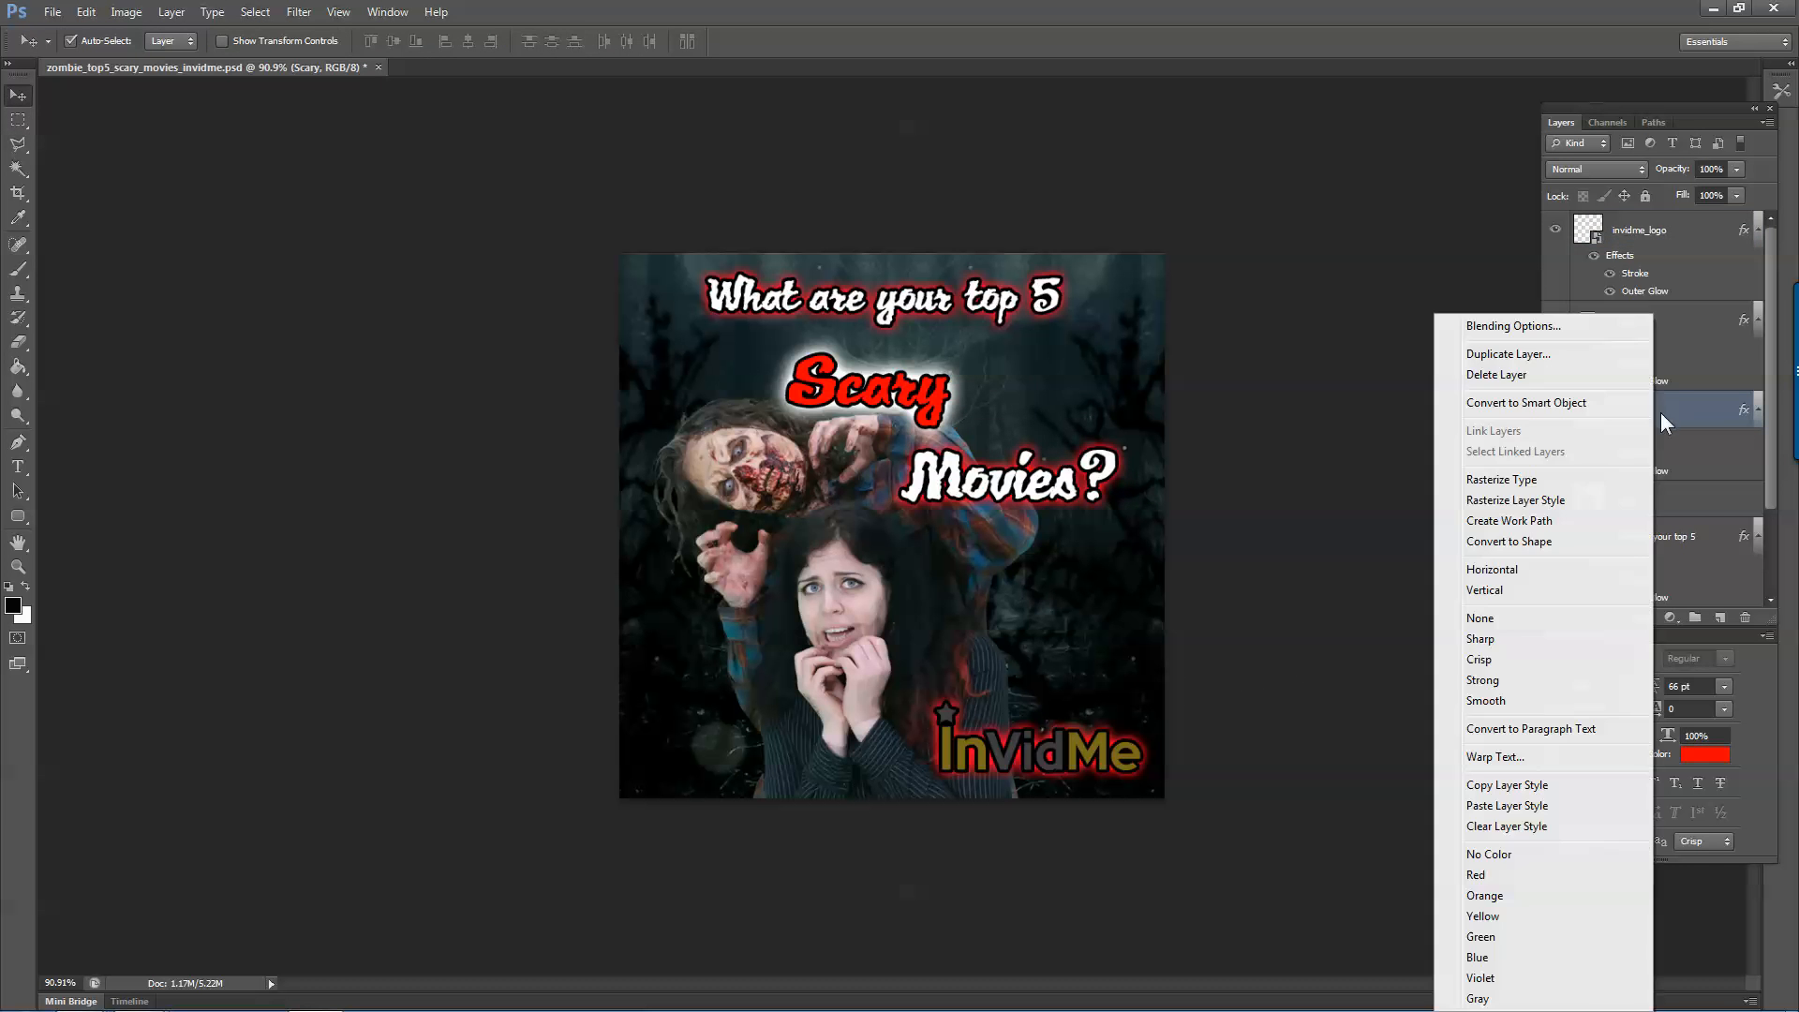
pyautogui.click(1683, 418)
# Collapse the effects lists of the "Scary", "Movies?", invidme_logo and "What are your top 5" layers.
pyautogui.click(1757, 409)
pyautogui.click(1757, 320)
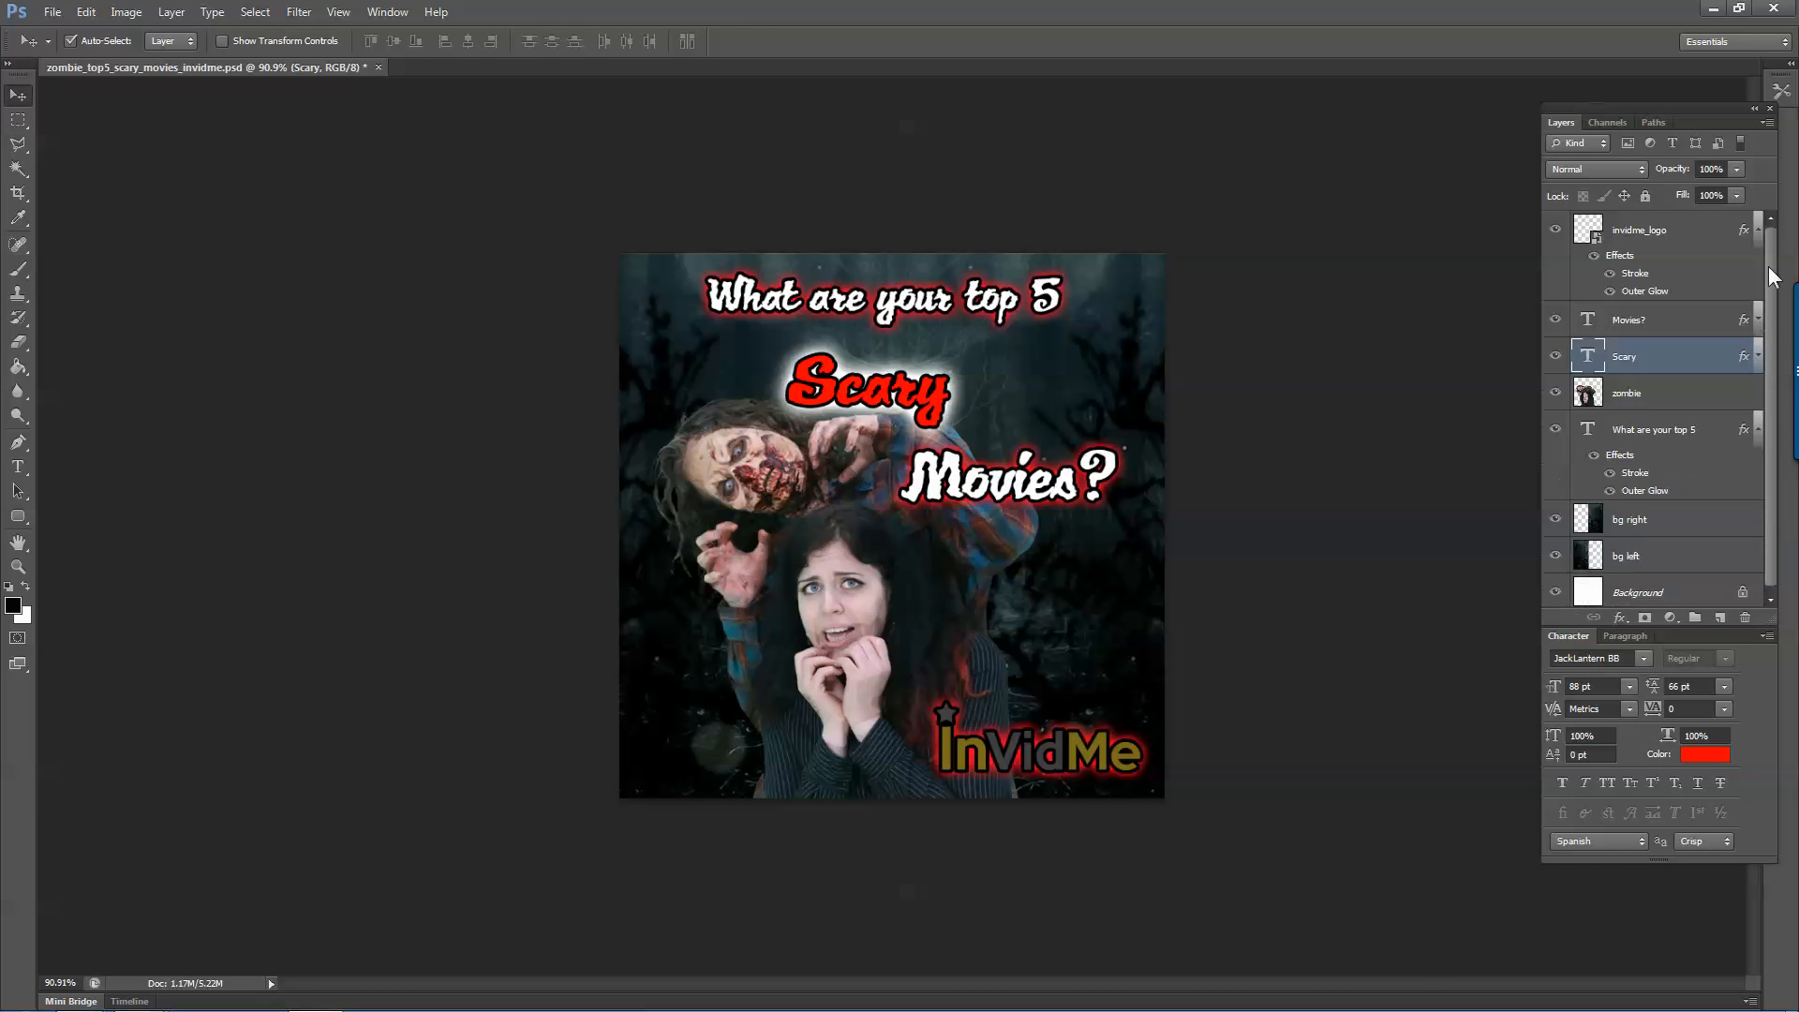
pyautogui.click(1756, 230)
pyautogui.click(1757, 377)
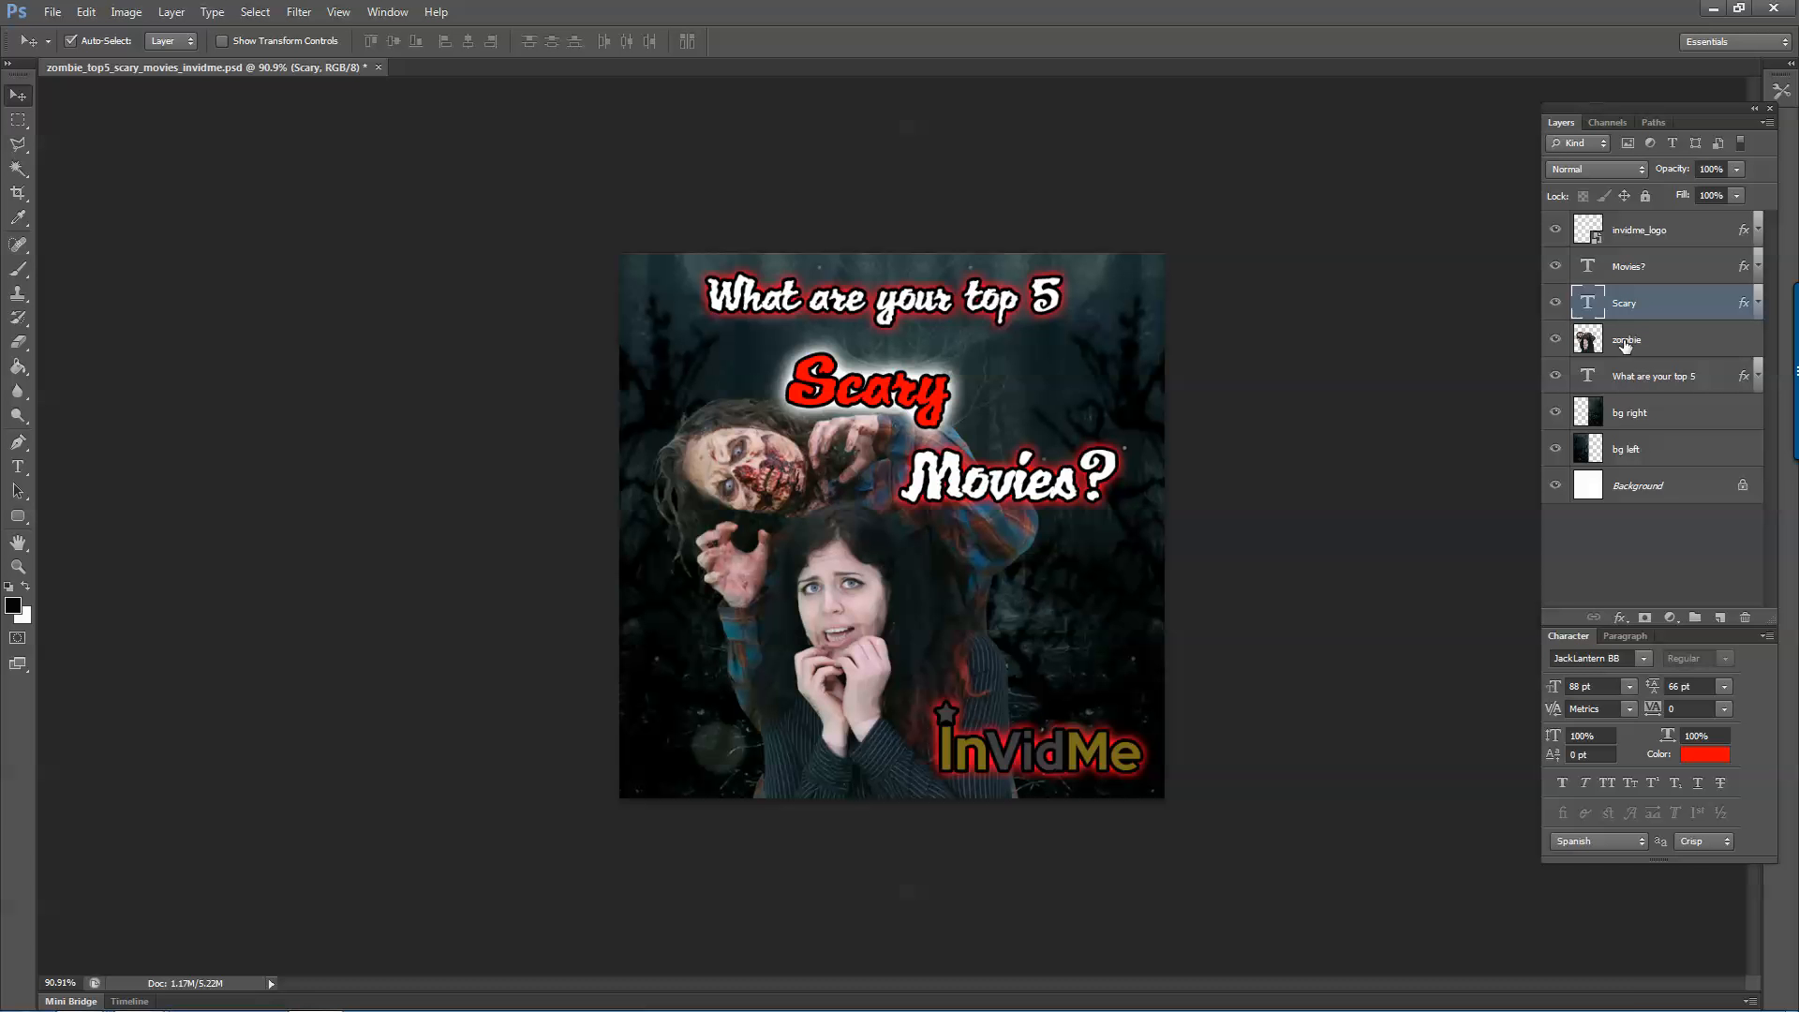
# Merge the bg right and bg left layers and rename the merged layer "bg".
pyautogui.click(1641, 414)
pyautogui.keyDown('shift'); pyautogui.click(1638, 449); pyautogui.keyUp('shift')
pyautogui.rightClick(1637, 450)
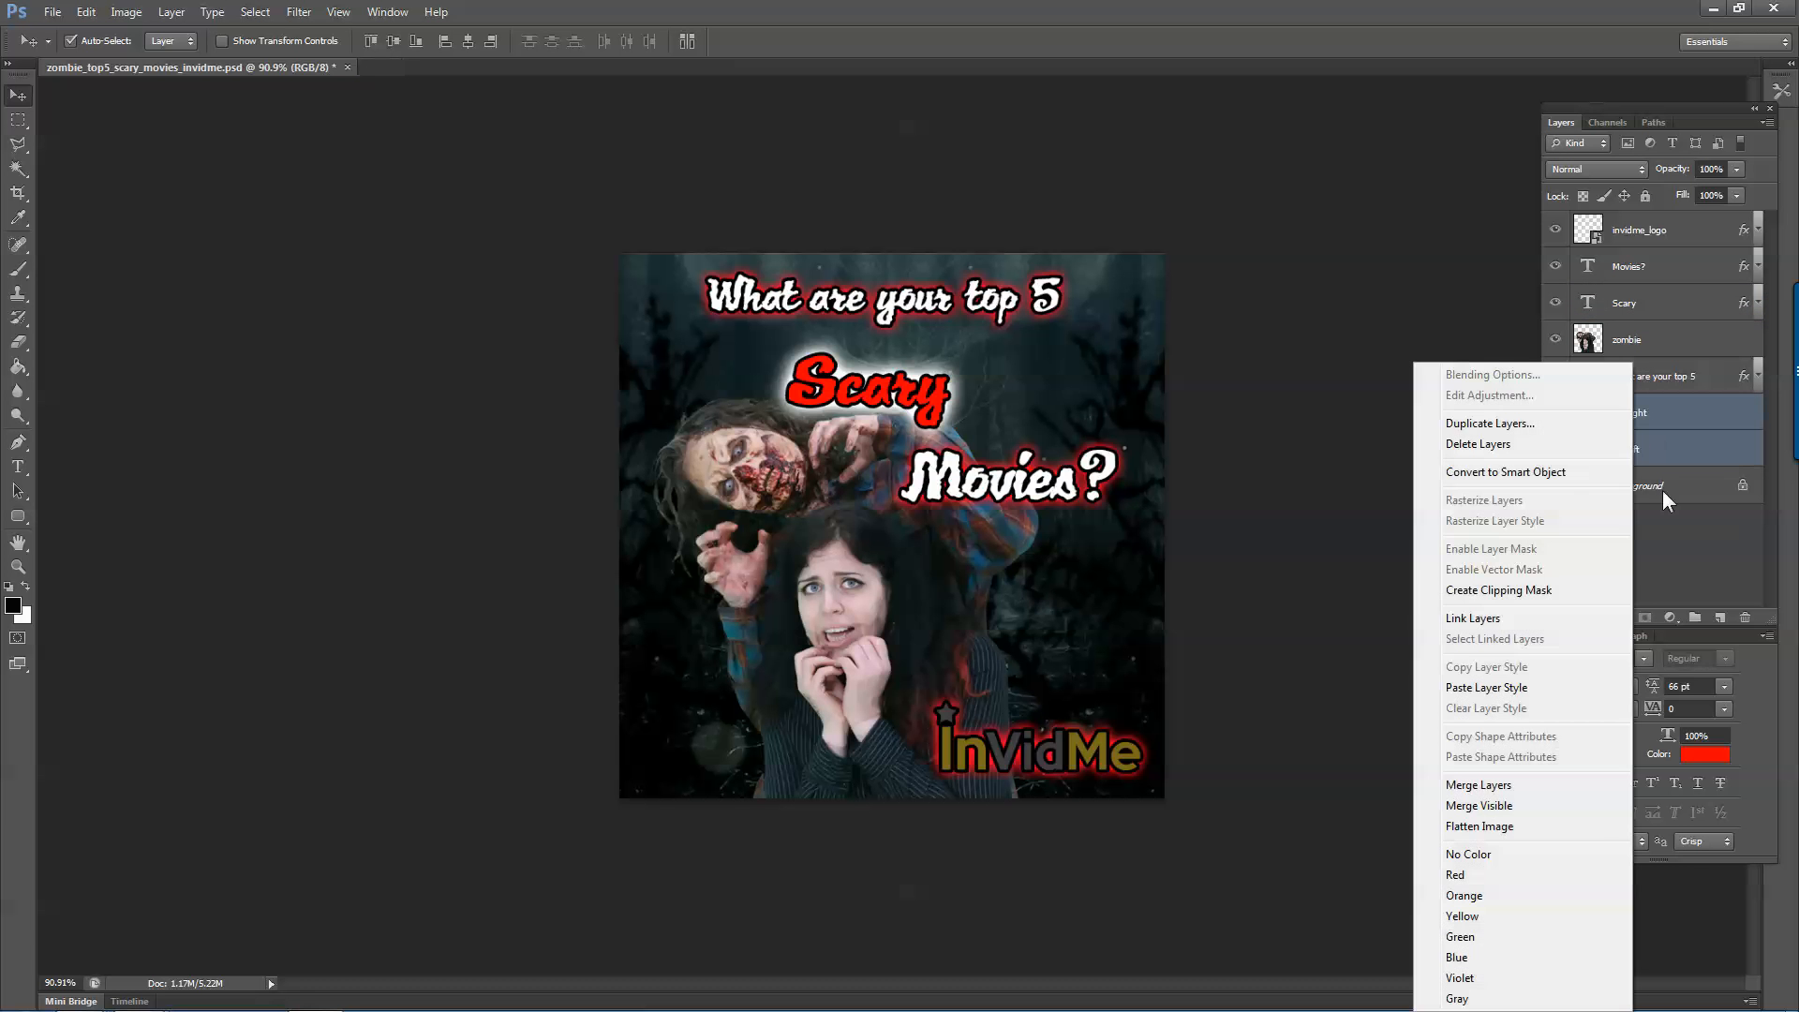
pyautogui.click(1494, 787)
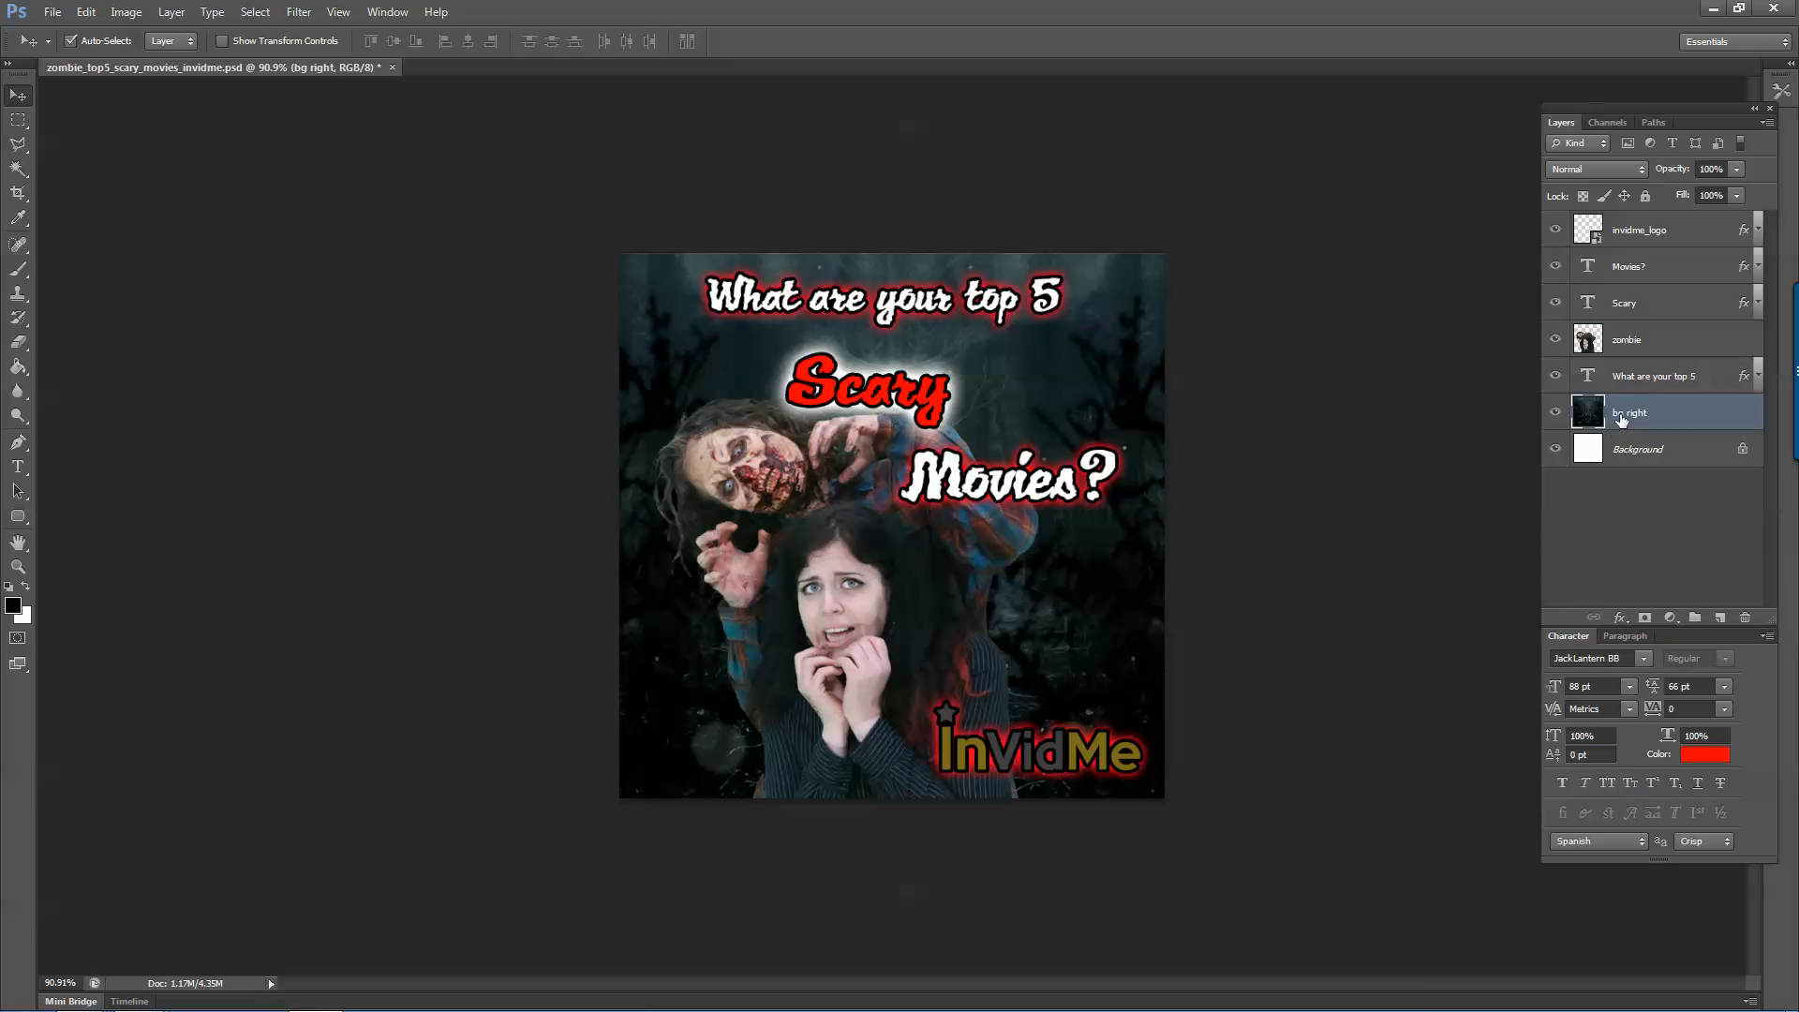
pyautogui.doubleClick(1628, 413)
pyautogui.write('bg')
pyautogui.press('Return')
# Save the document with the bg and Background layers hidden, and show the bg layer again.
pyautogui.click(1556, 413)
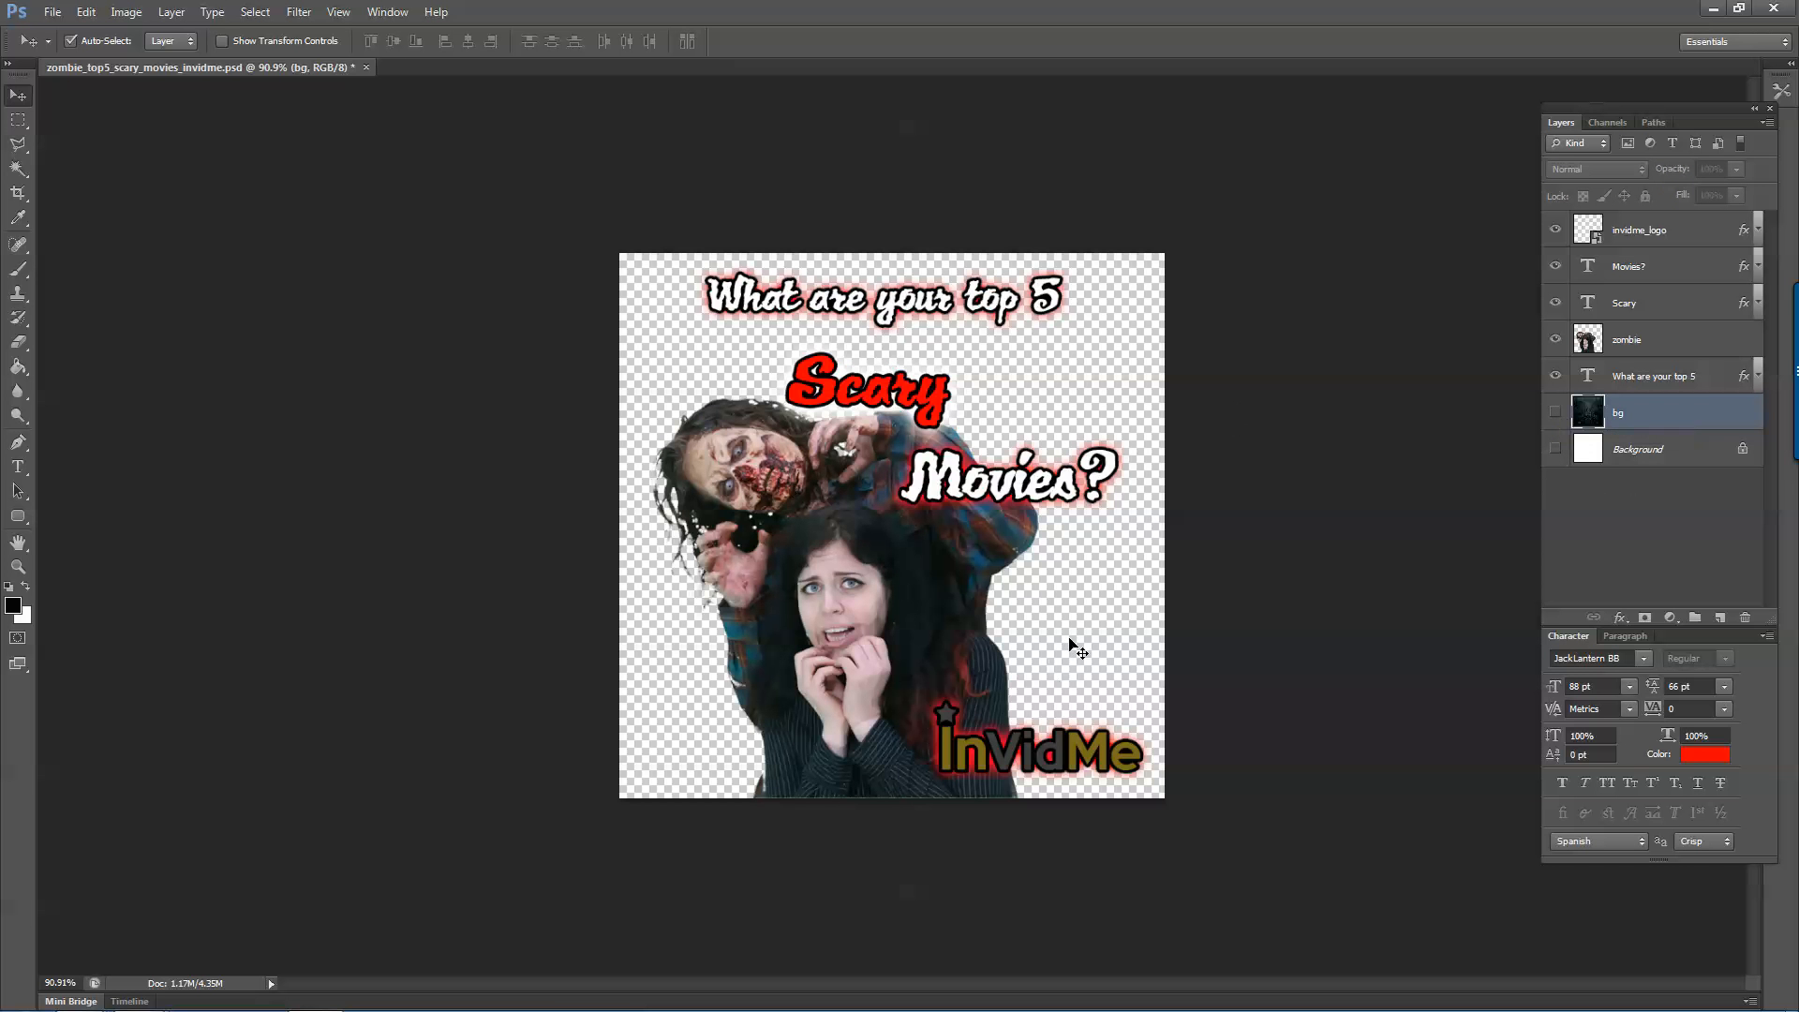
pyautogui.hotkey('ctrl', 's')
pyautogui.click(1555, 413)
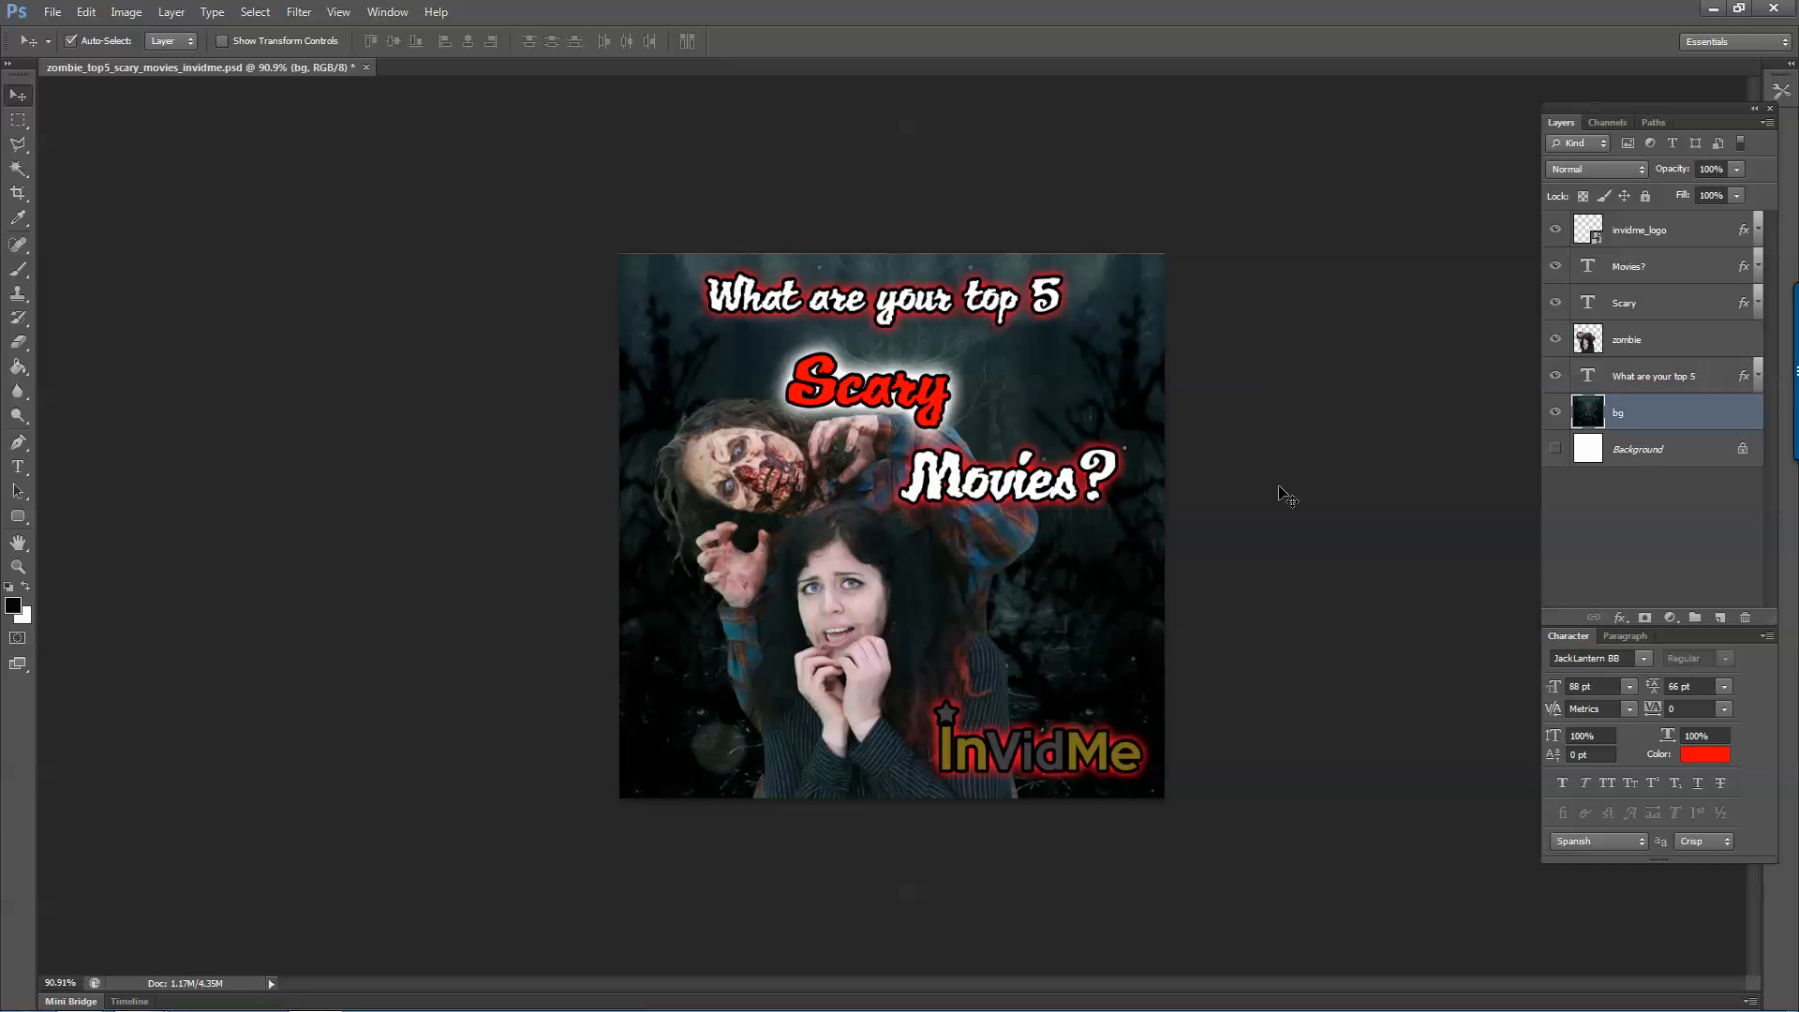
# Copy the "Scary" text layer's style and paste it onto the invidme_logo layer.
pyautogui.click(1653, 309)
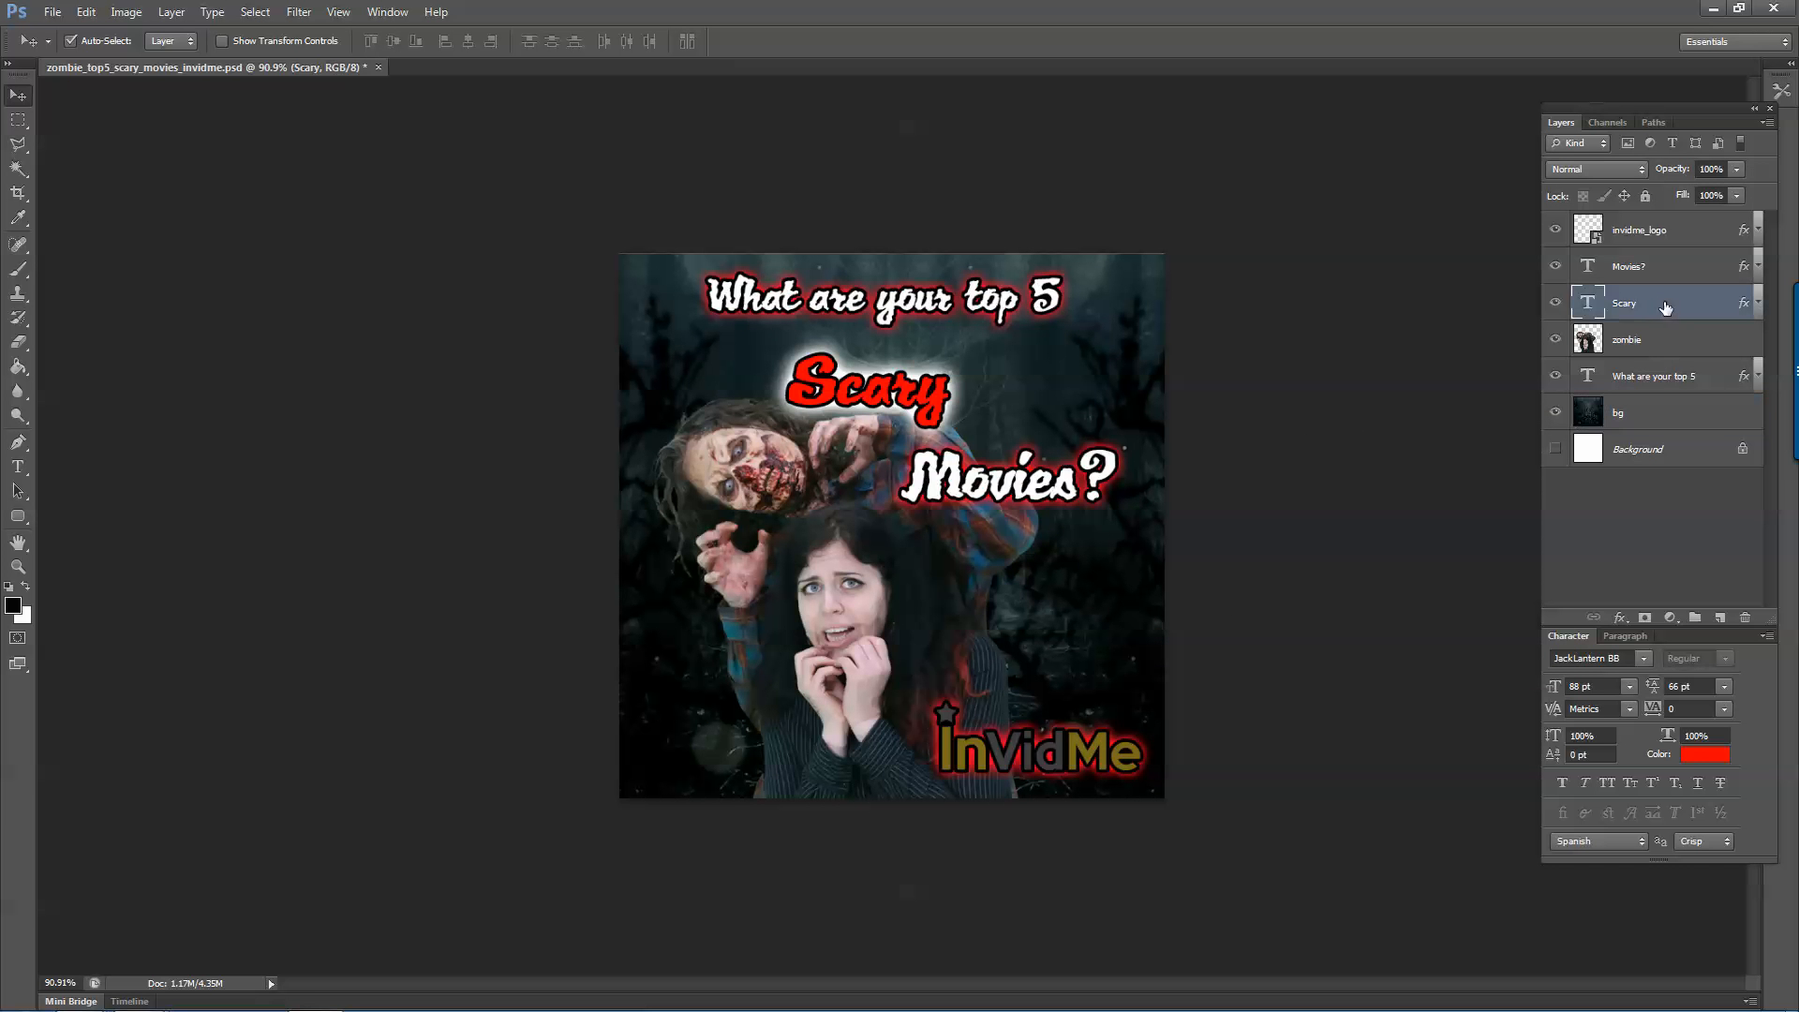
pyautogui.rightClick(1653, 305)
pyautogui.click(1638, 775)
pyautogui.rightClick(1635, 234)
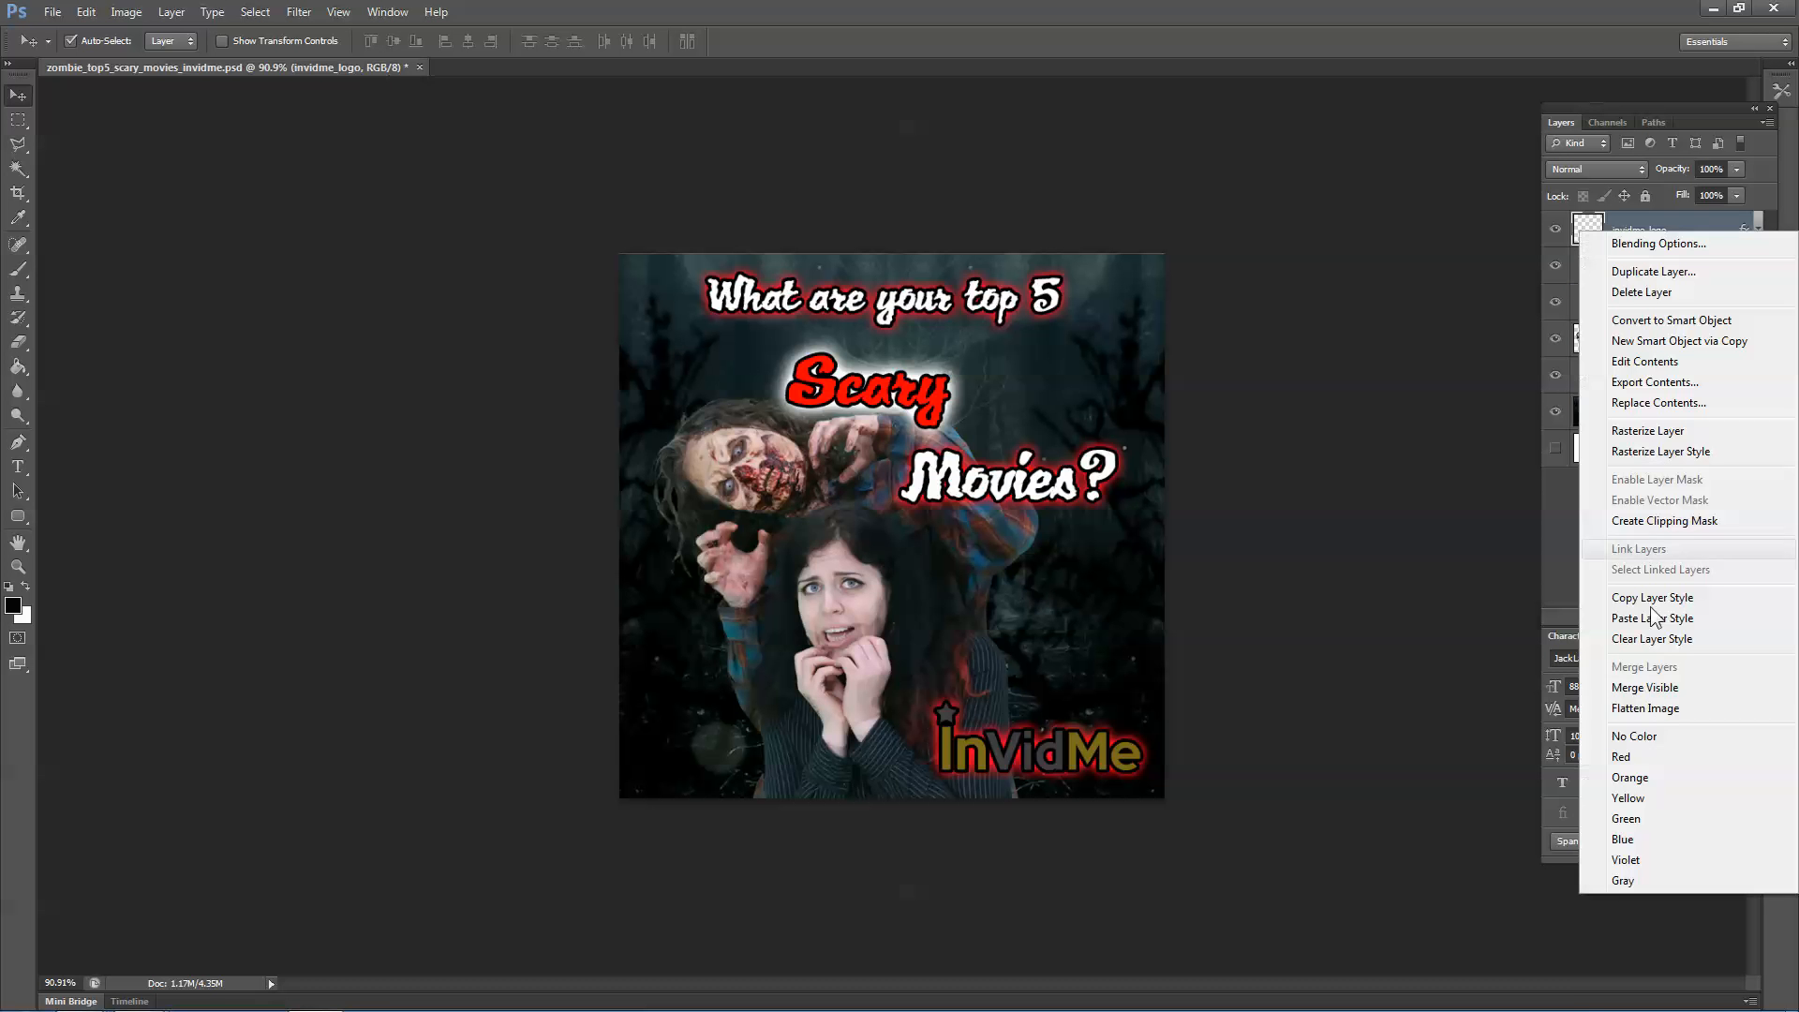
pyautogui.click(1641, 627)
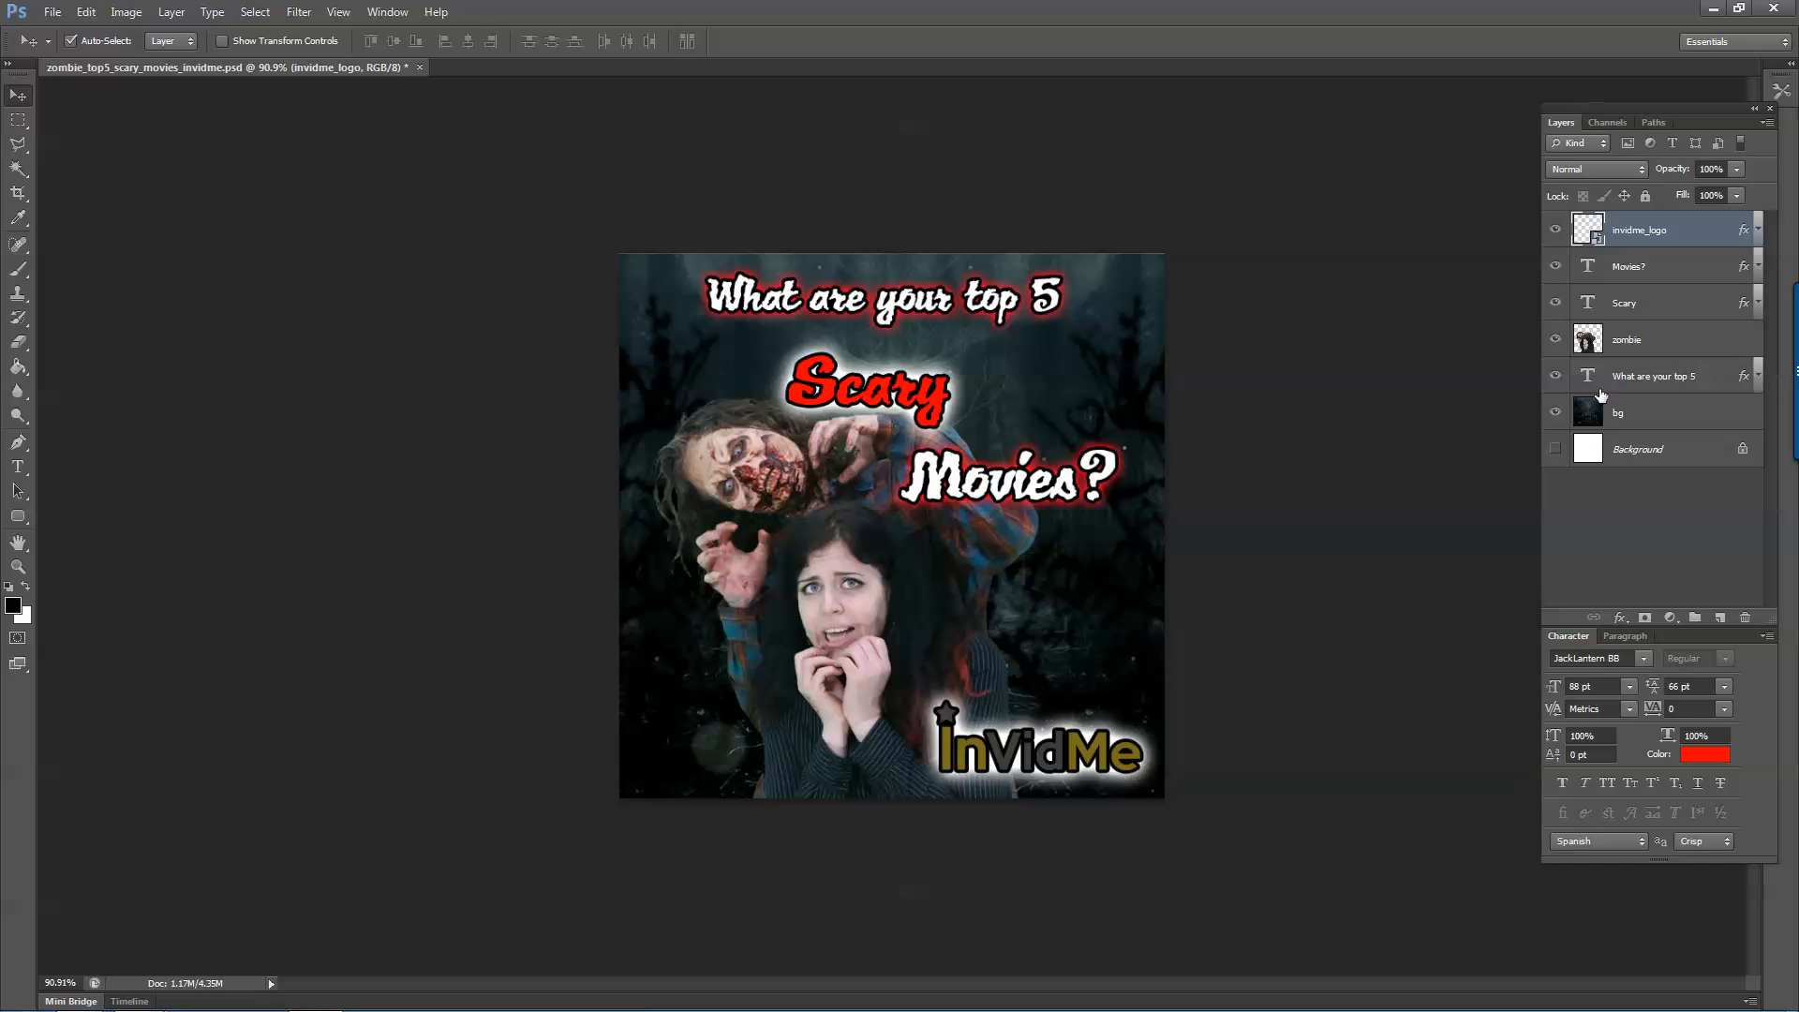
# Reduce the size of the black outside stroke in the invidme_logo layer's style.
pyautogui.doubleClick(1682, 242)
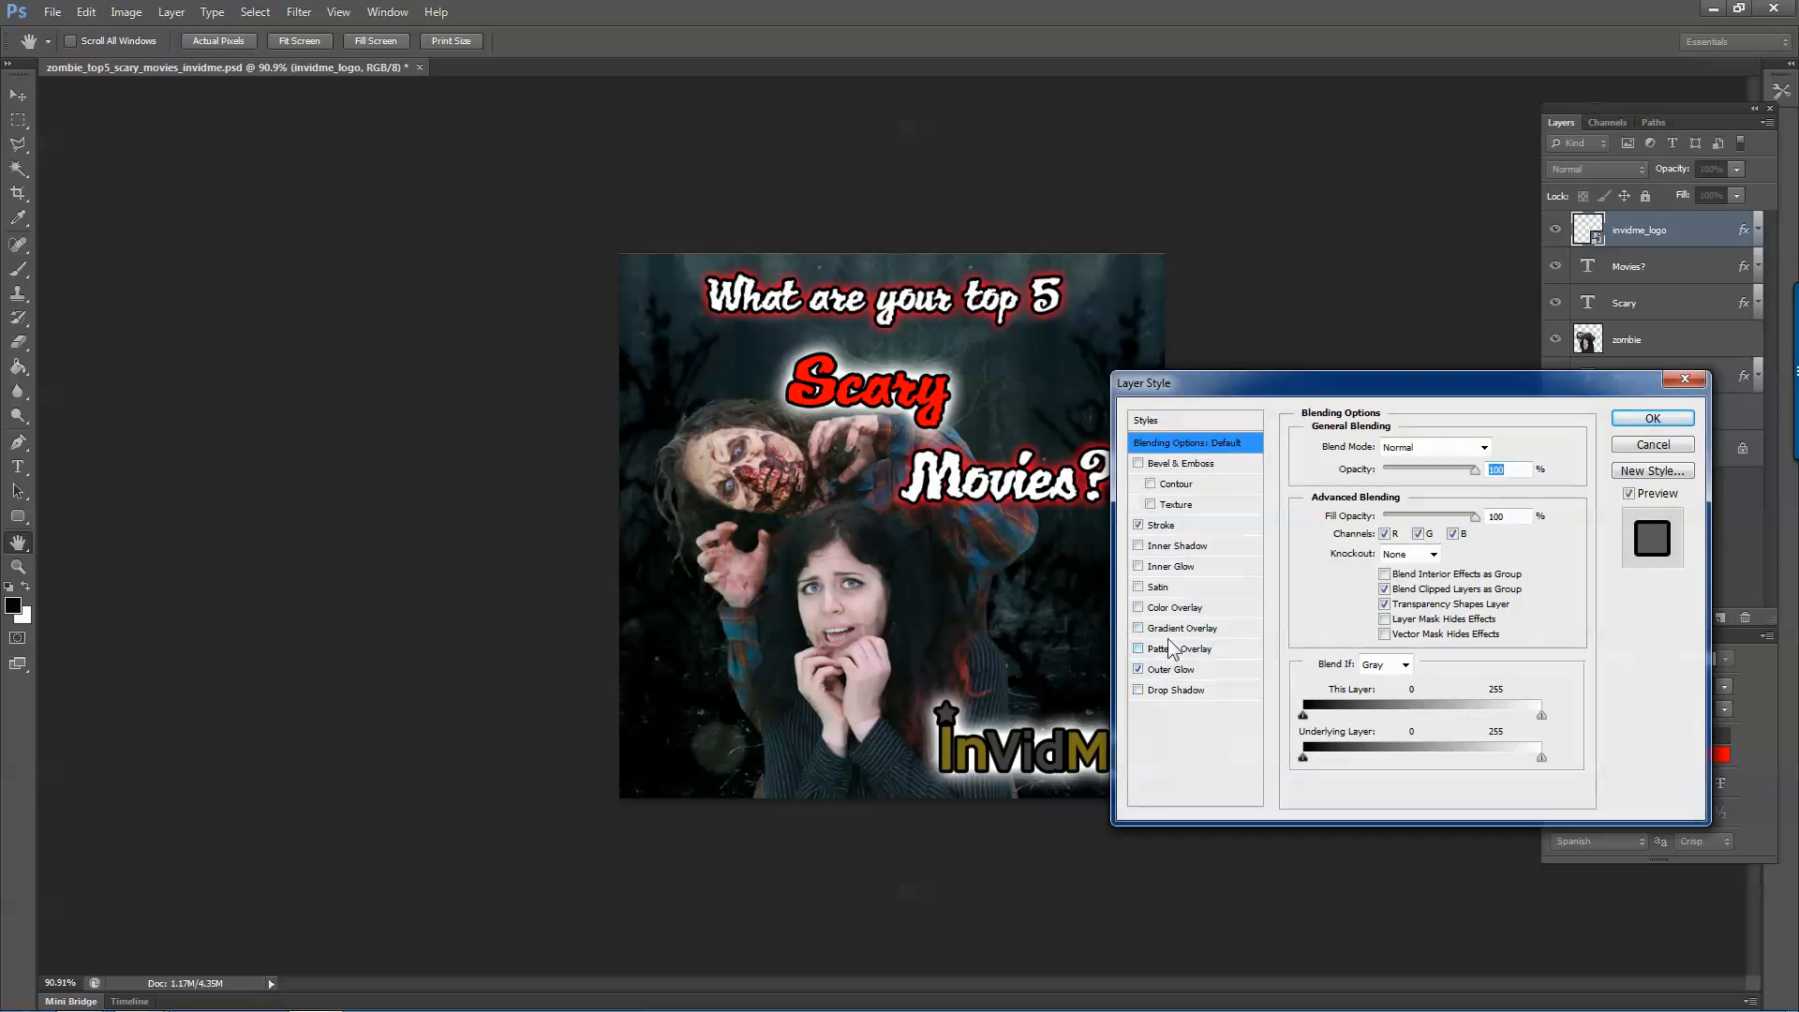
pyautogui.click(1166, 527)
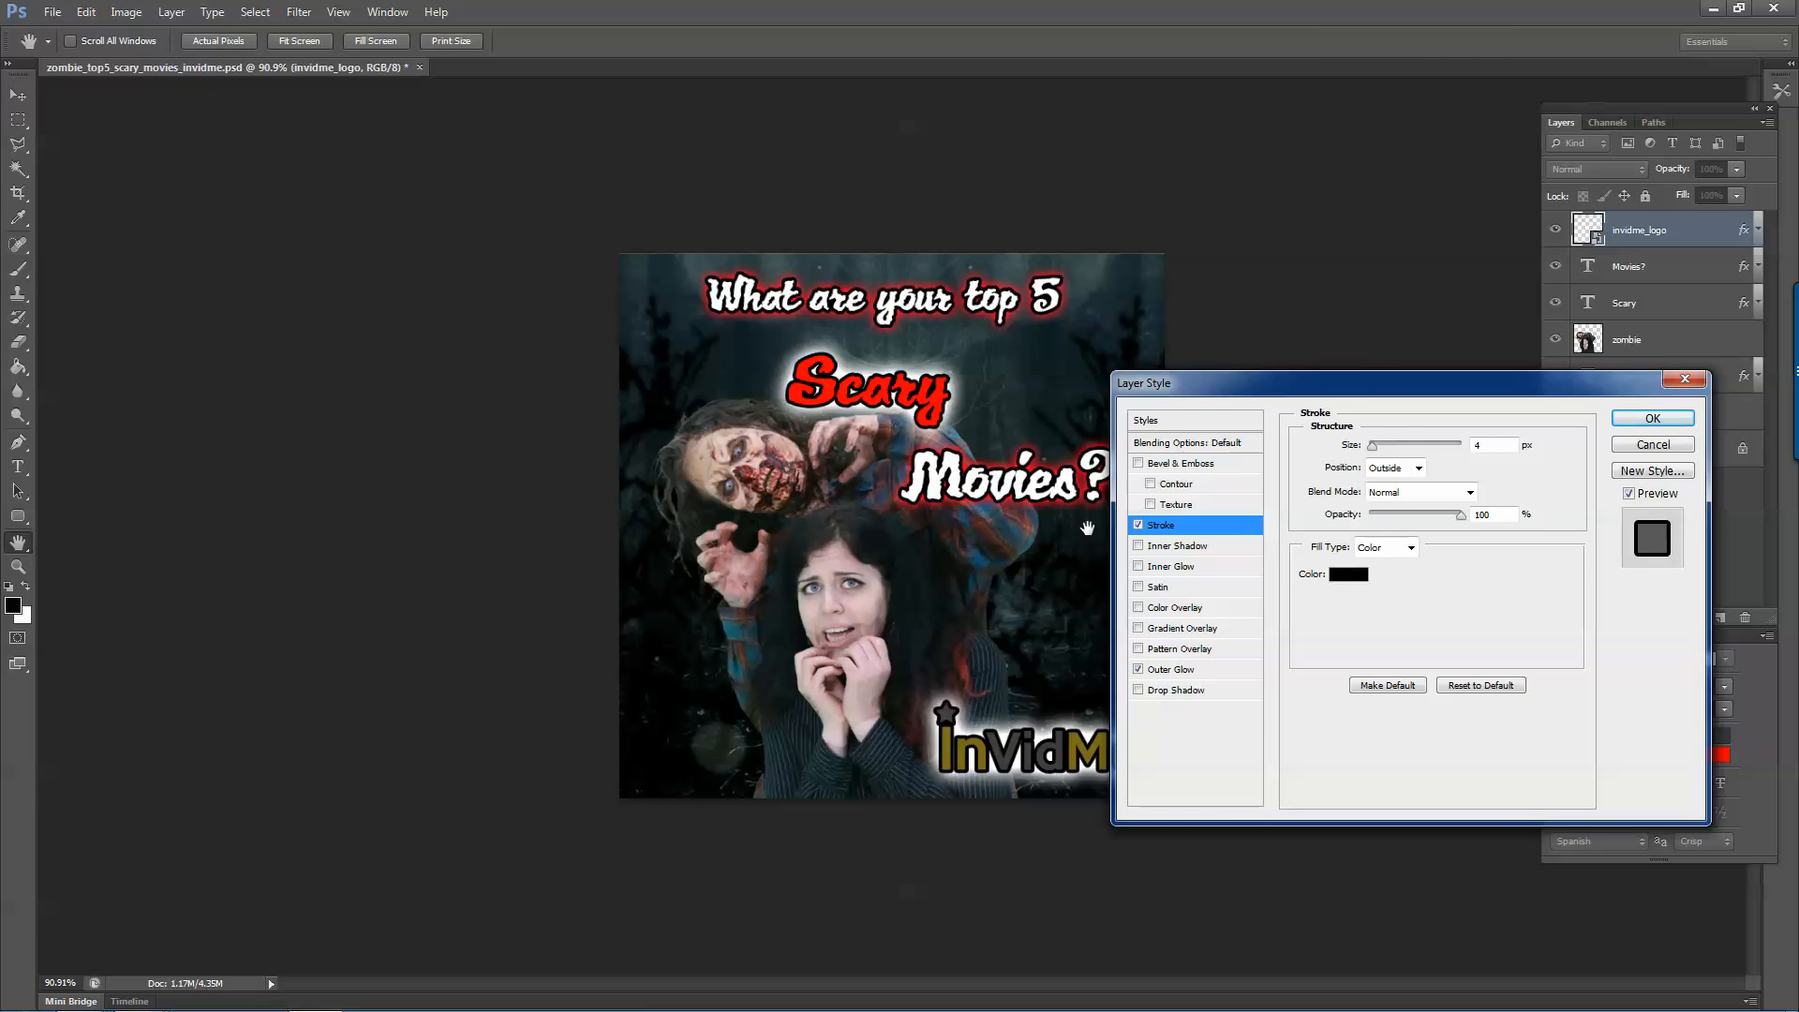
pyautogui.click(1138, 526)
pyautogui.click(1138, 526)
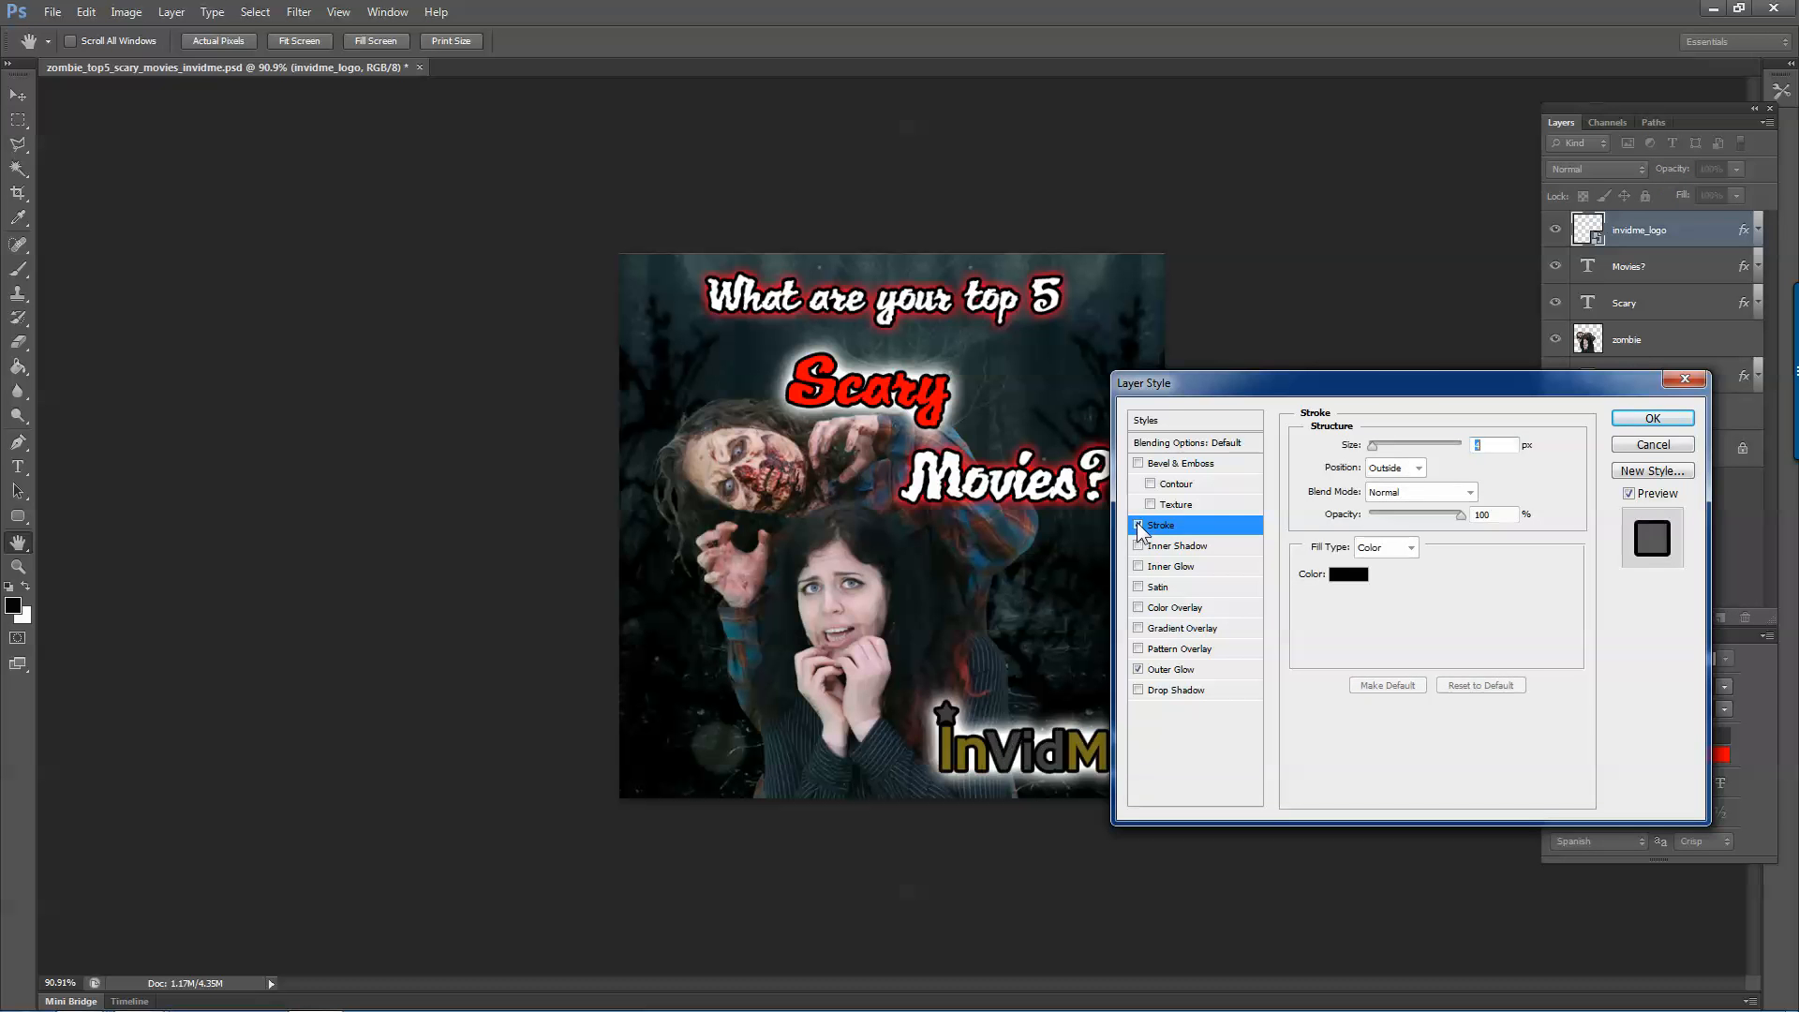
pyautogui.doubleClick(1489, 445)
pyautogui.press('Down')
pyautogui.press('Down')
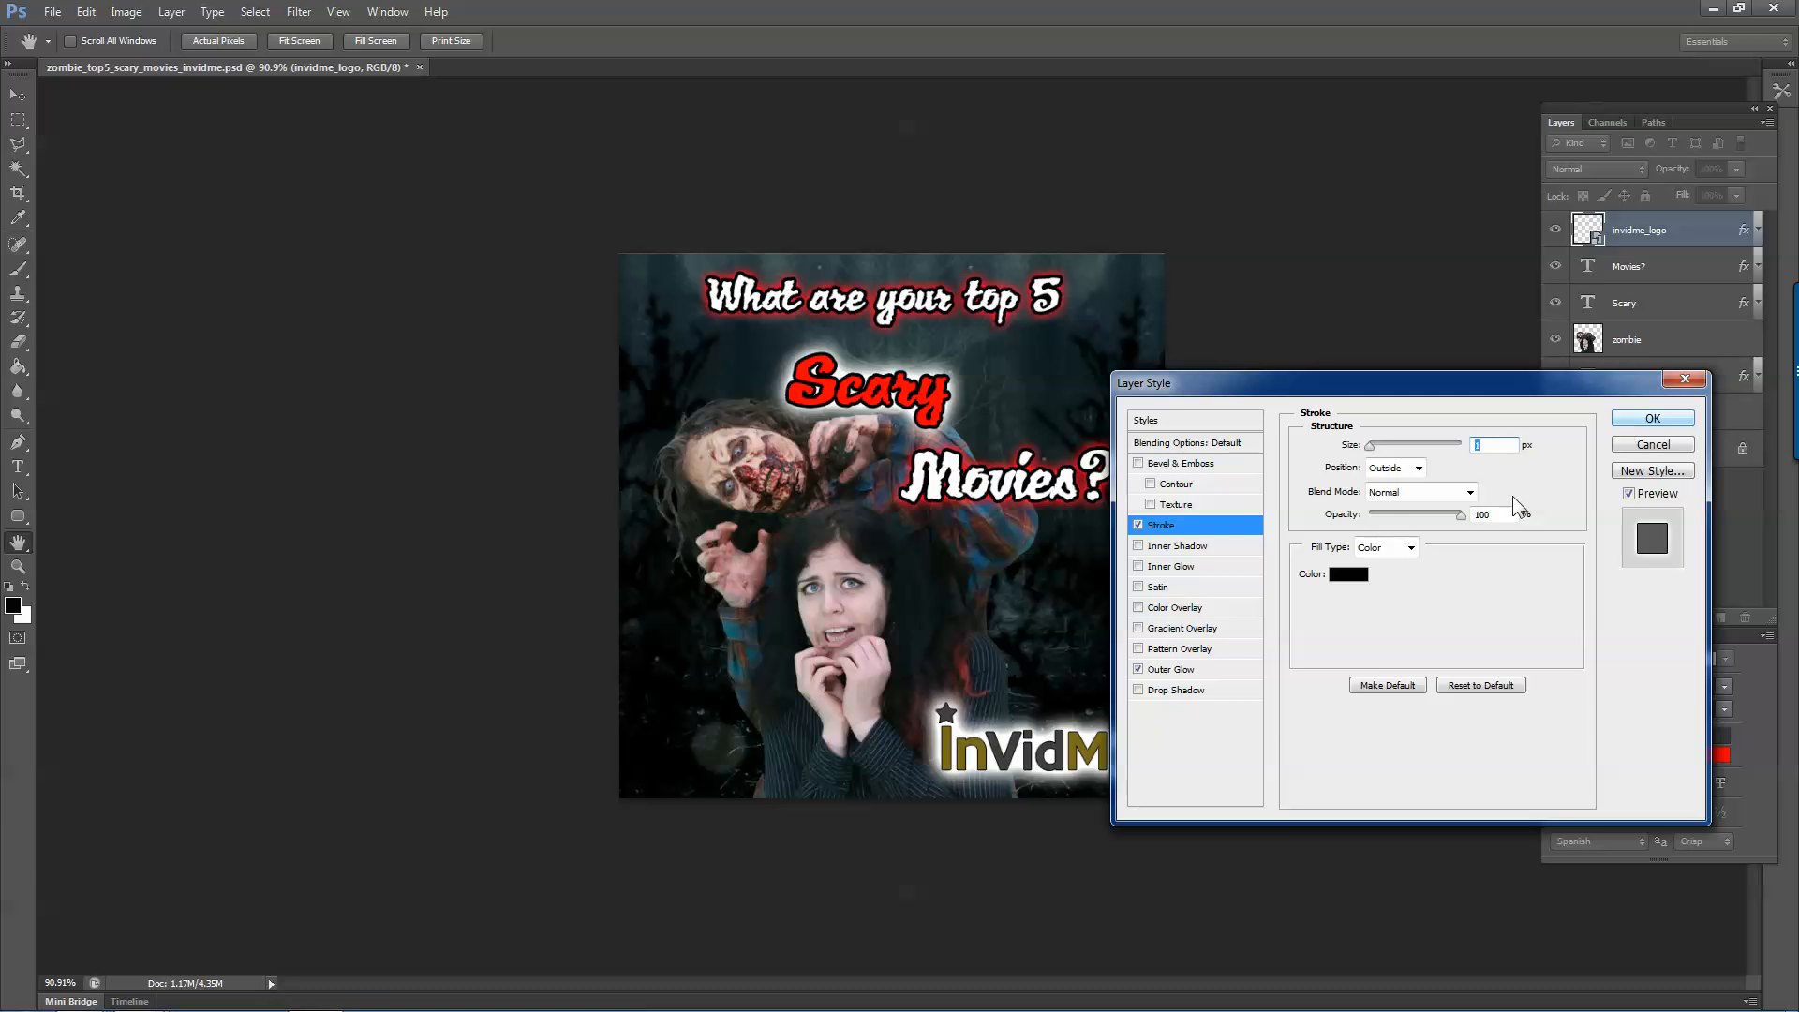
# Set the invidme_logo layer's outer glow to 10% spread and 15 px size, and apply the layer style.
pyautogui.click(1170, 669)
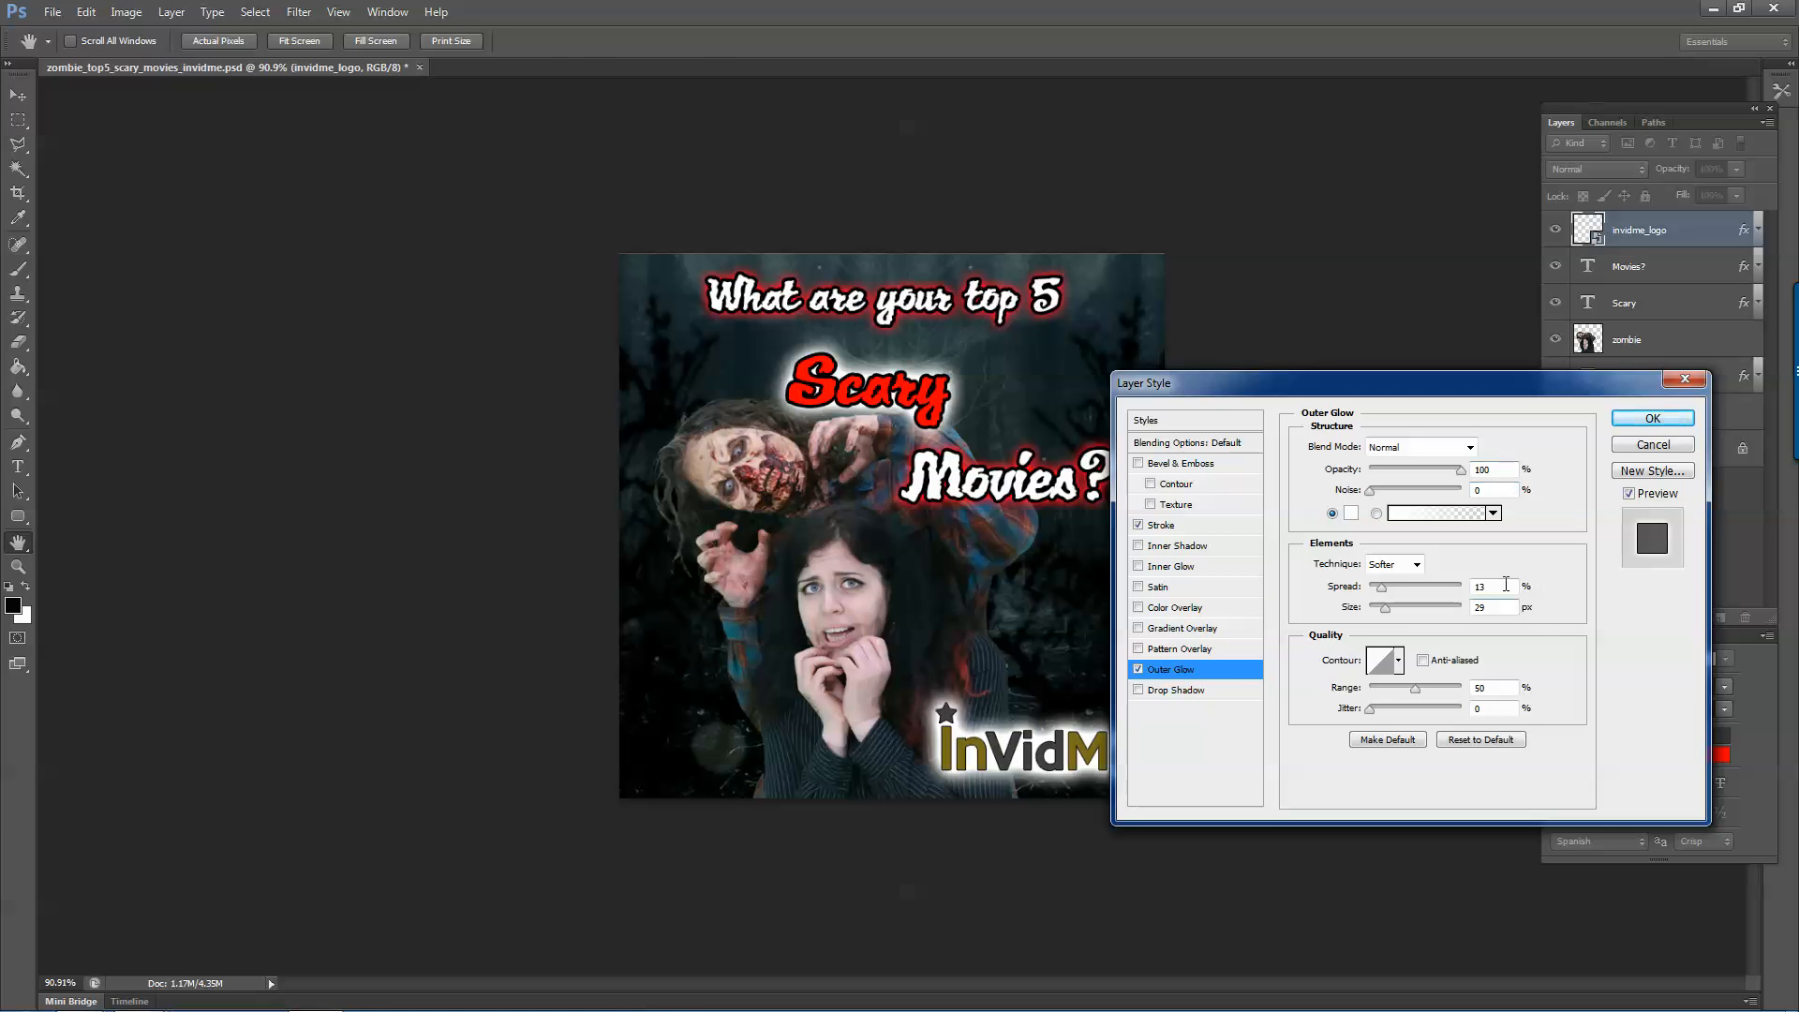
pyautogui.moveTo(1506, 585); pyautogui.dragTo(1320, 587)
pyautogui.write('10')
pyautogui.press('Tab')
pyautogui.write('15')
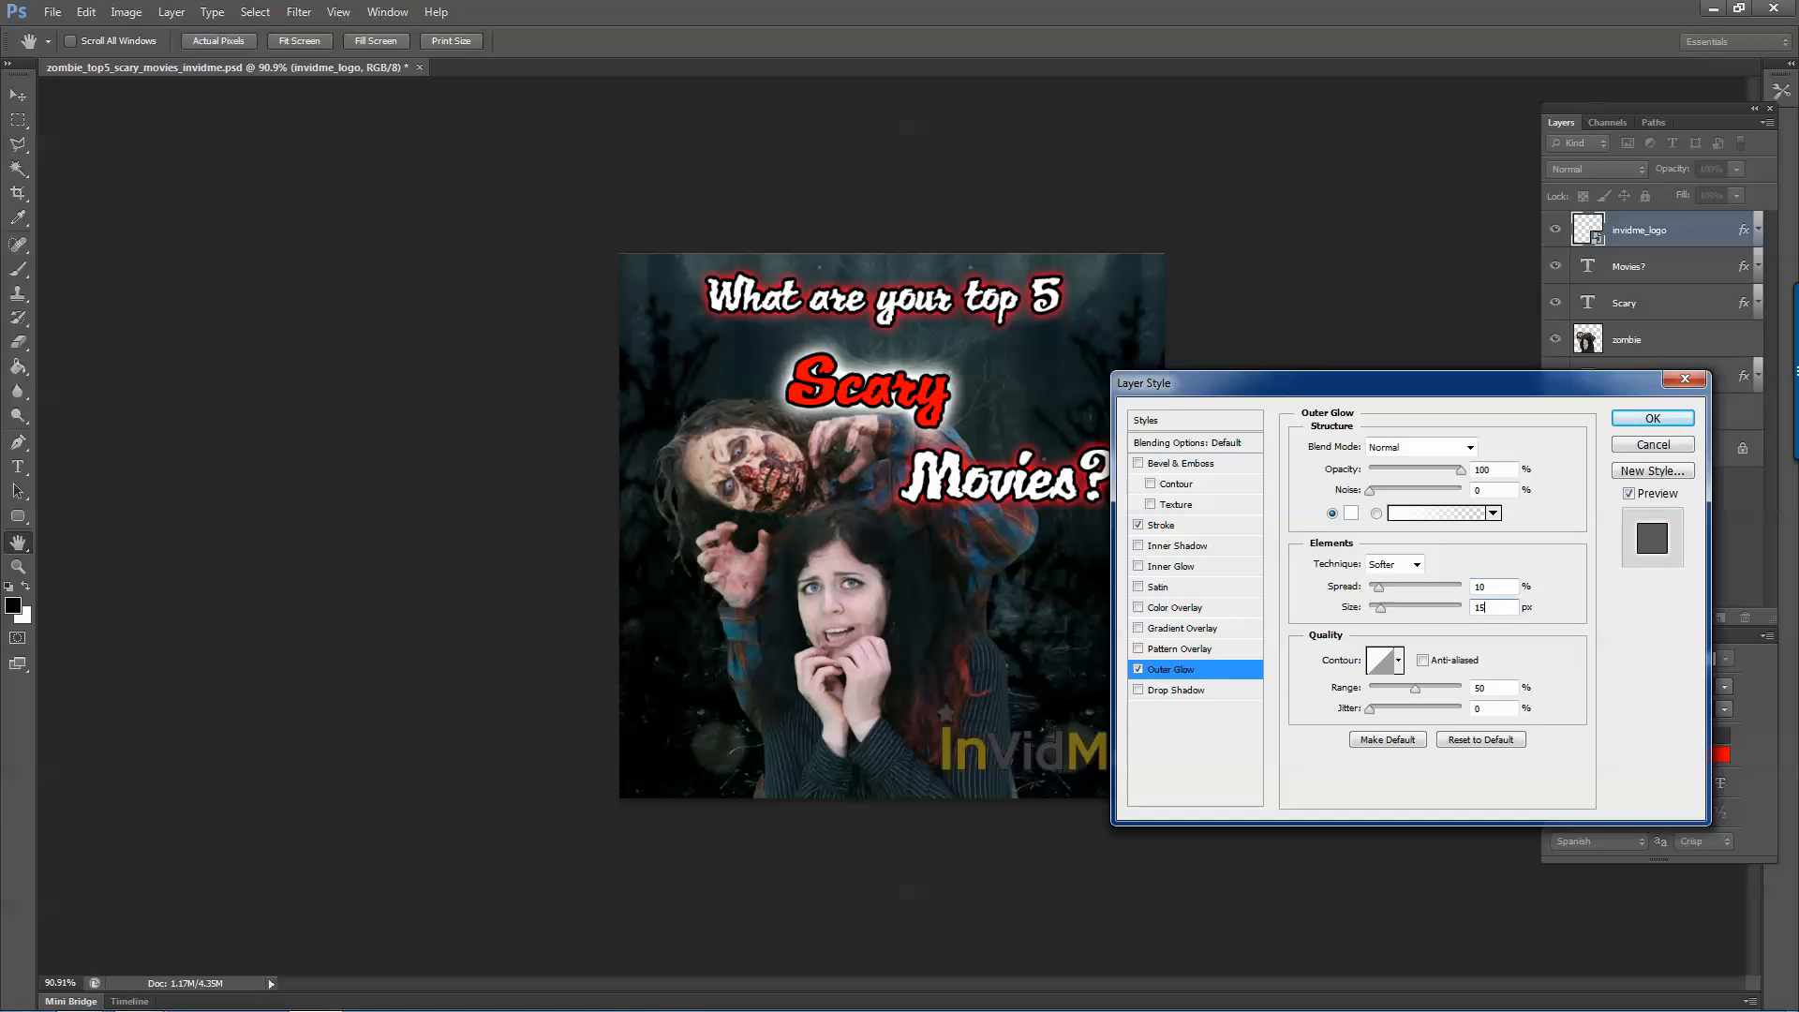
pyautogui.press('Return')
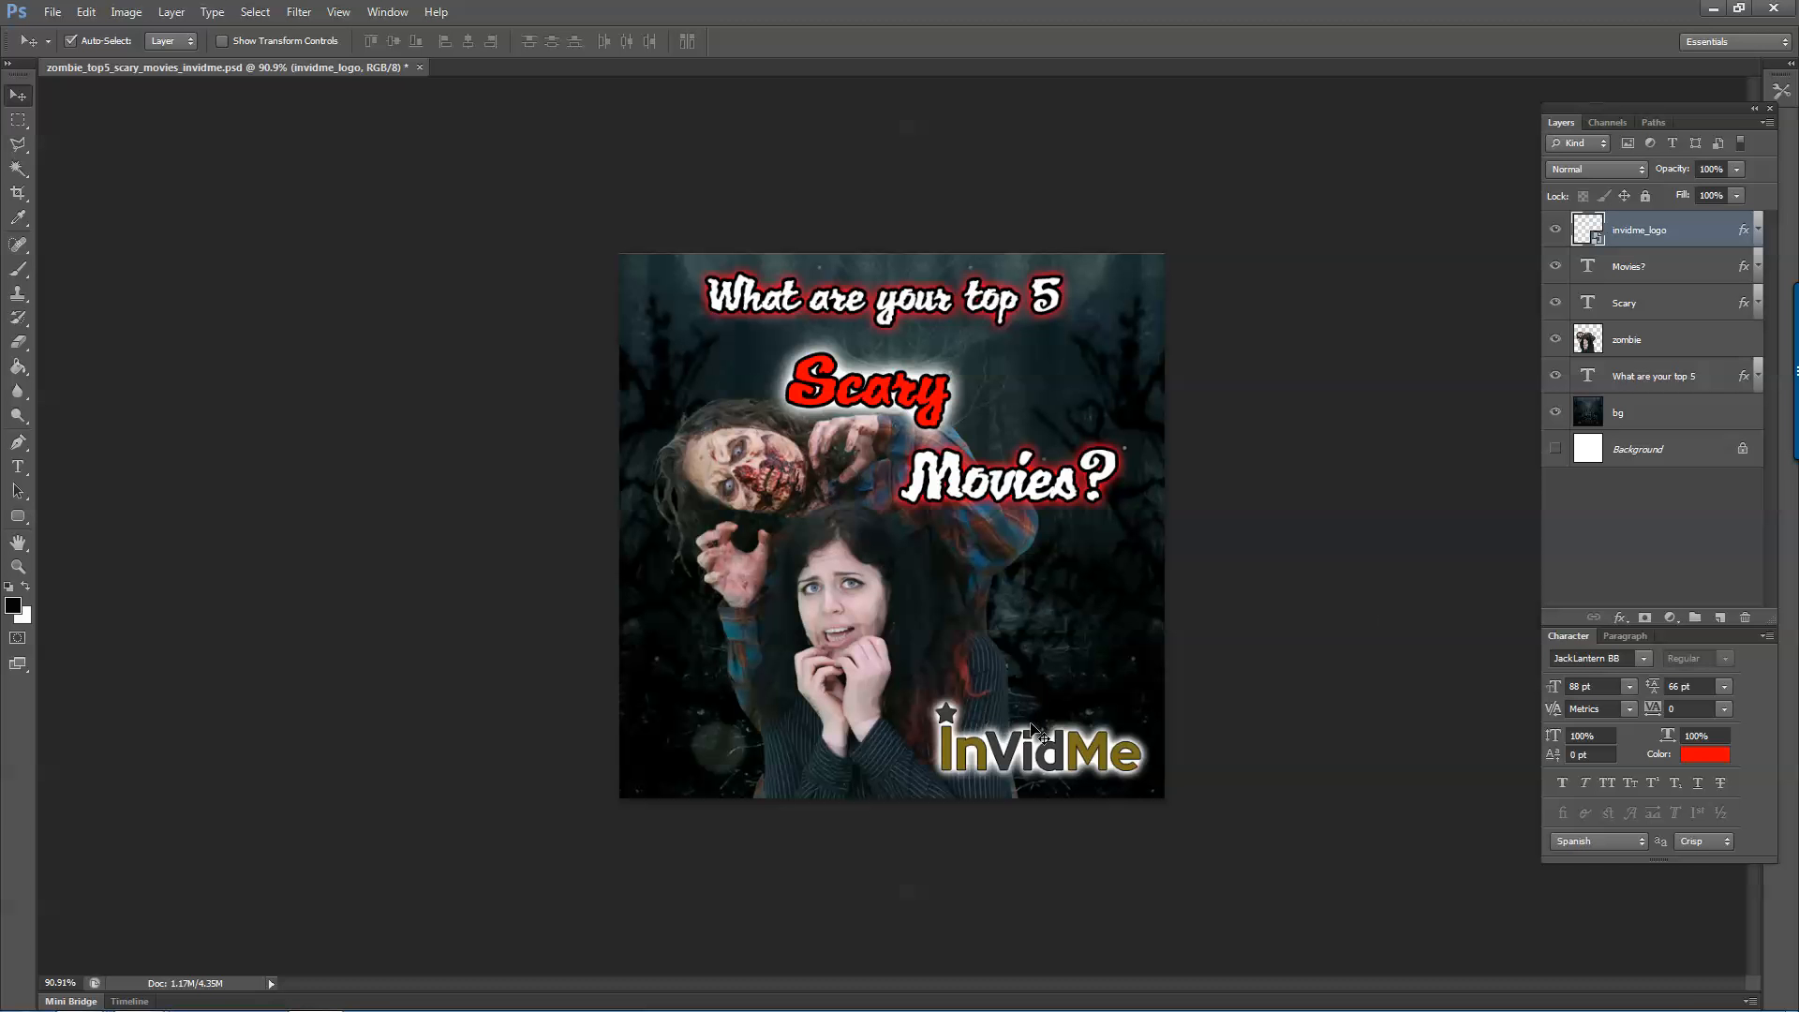
# Duplicate the "What are your top 5" text layer as "tell us yours".
pyautogui.press('t')
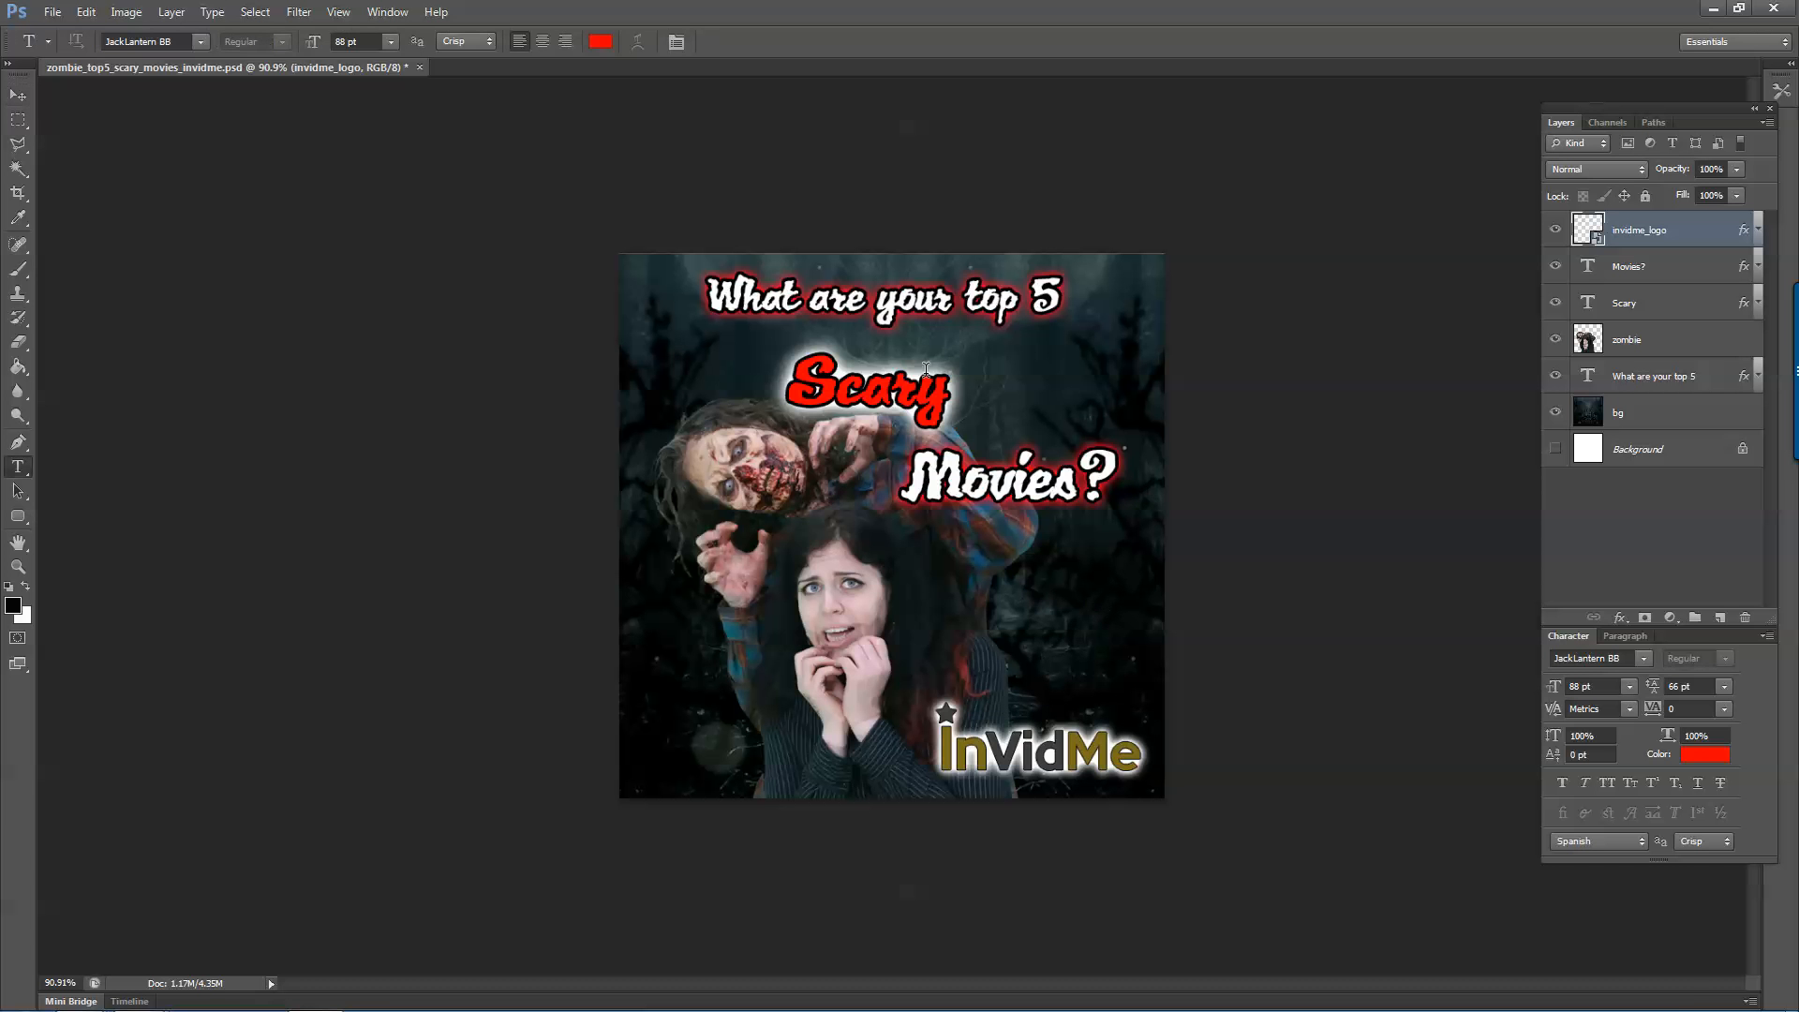
pyautogui.rightClick(1686, 378)
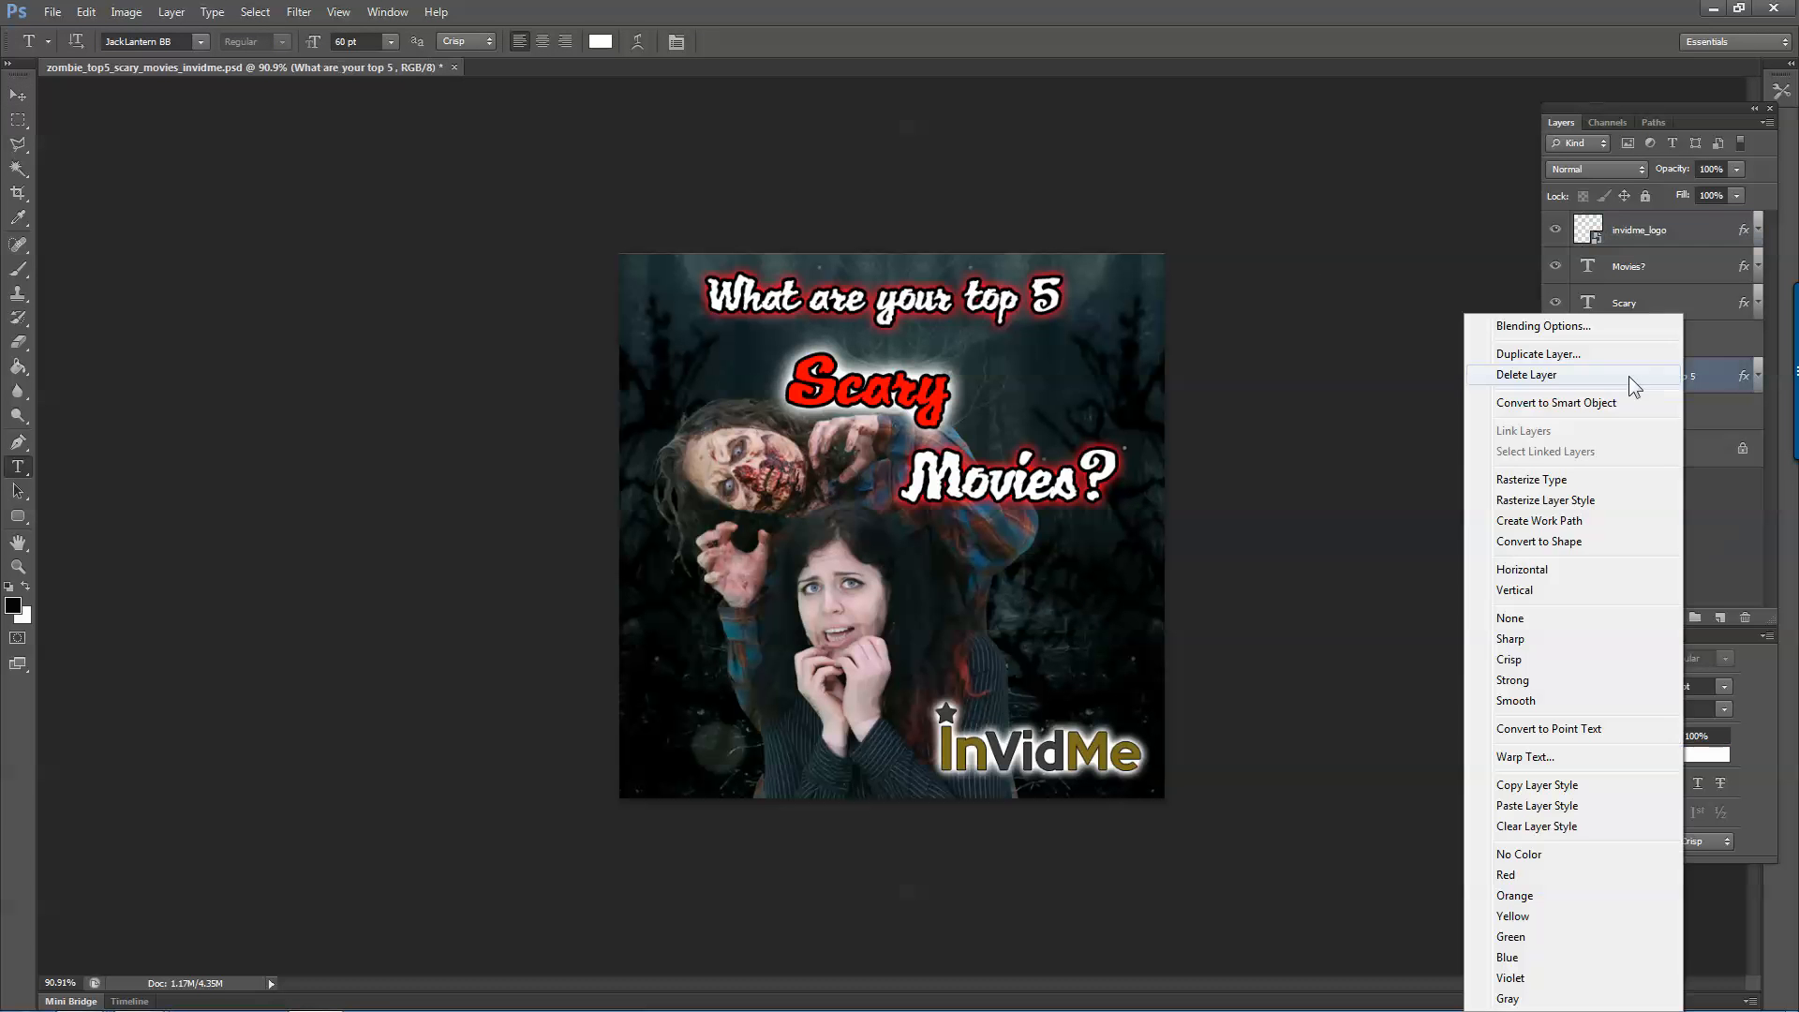
pyautogui.click(1546, 357)
pyautogui.write('tell')
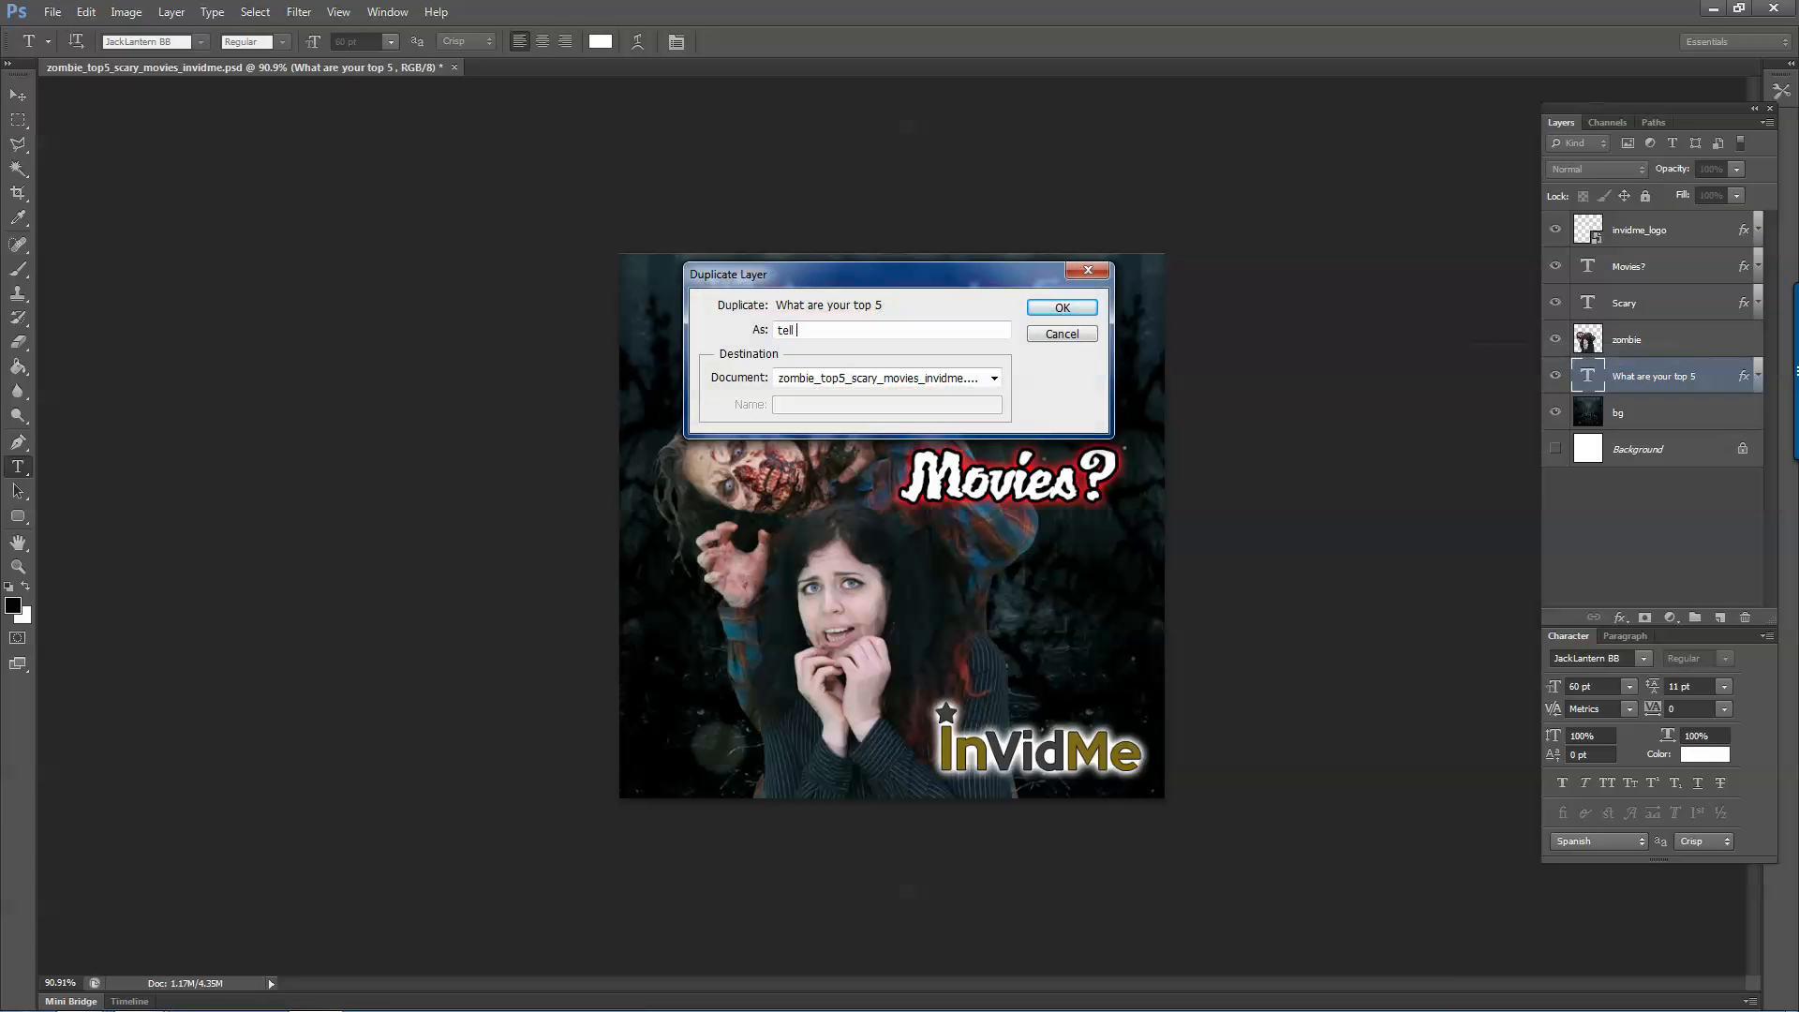
pyautogui.write(' us yours')
pyautogui.press('Return')
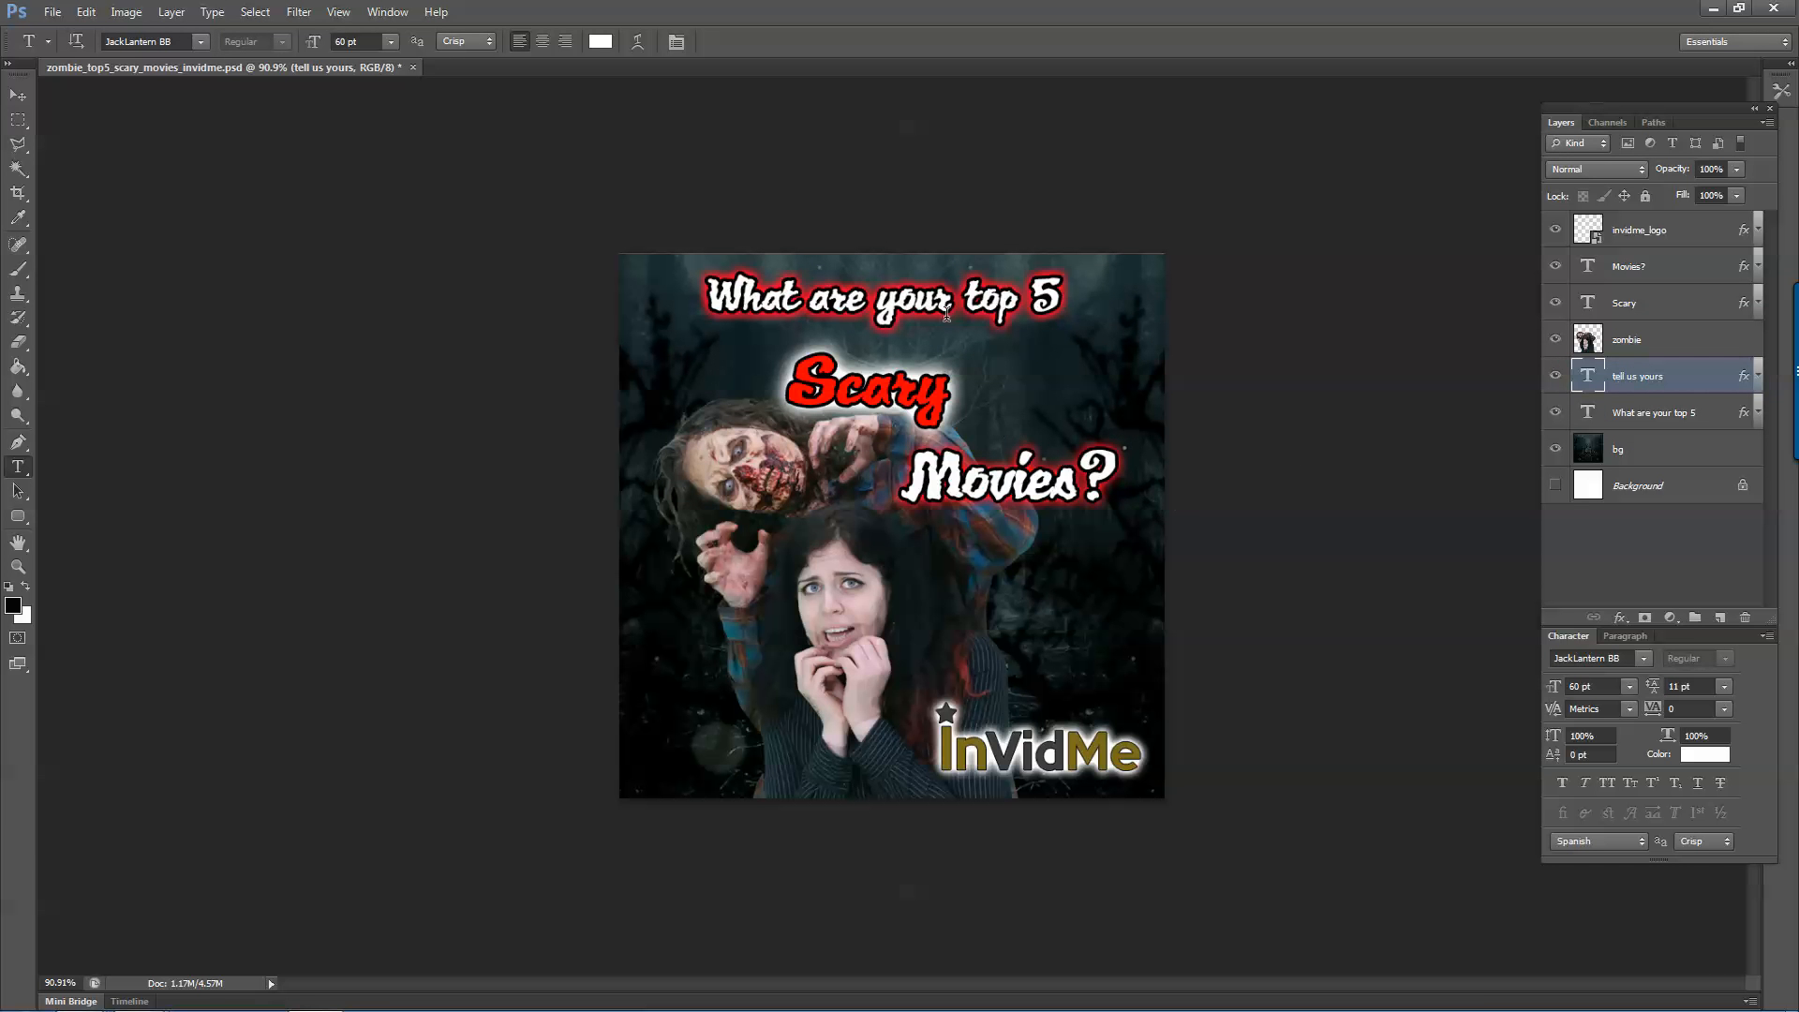
# Move the duplicated heading text below "Movies?" and reorder its layer above the zombie layer.
pyautogui.press('v')
pyautogui.moveTo(945, 313); pyautogui.dragTo(1011, 621)
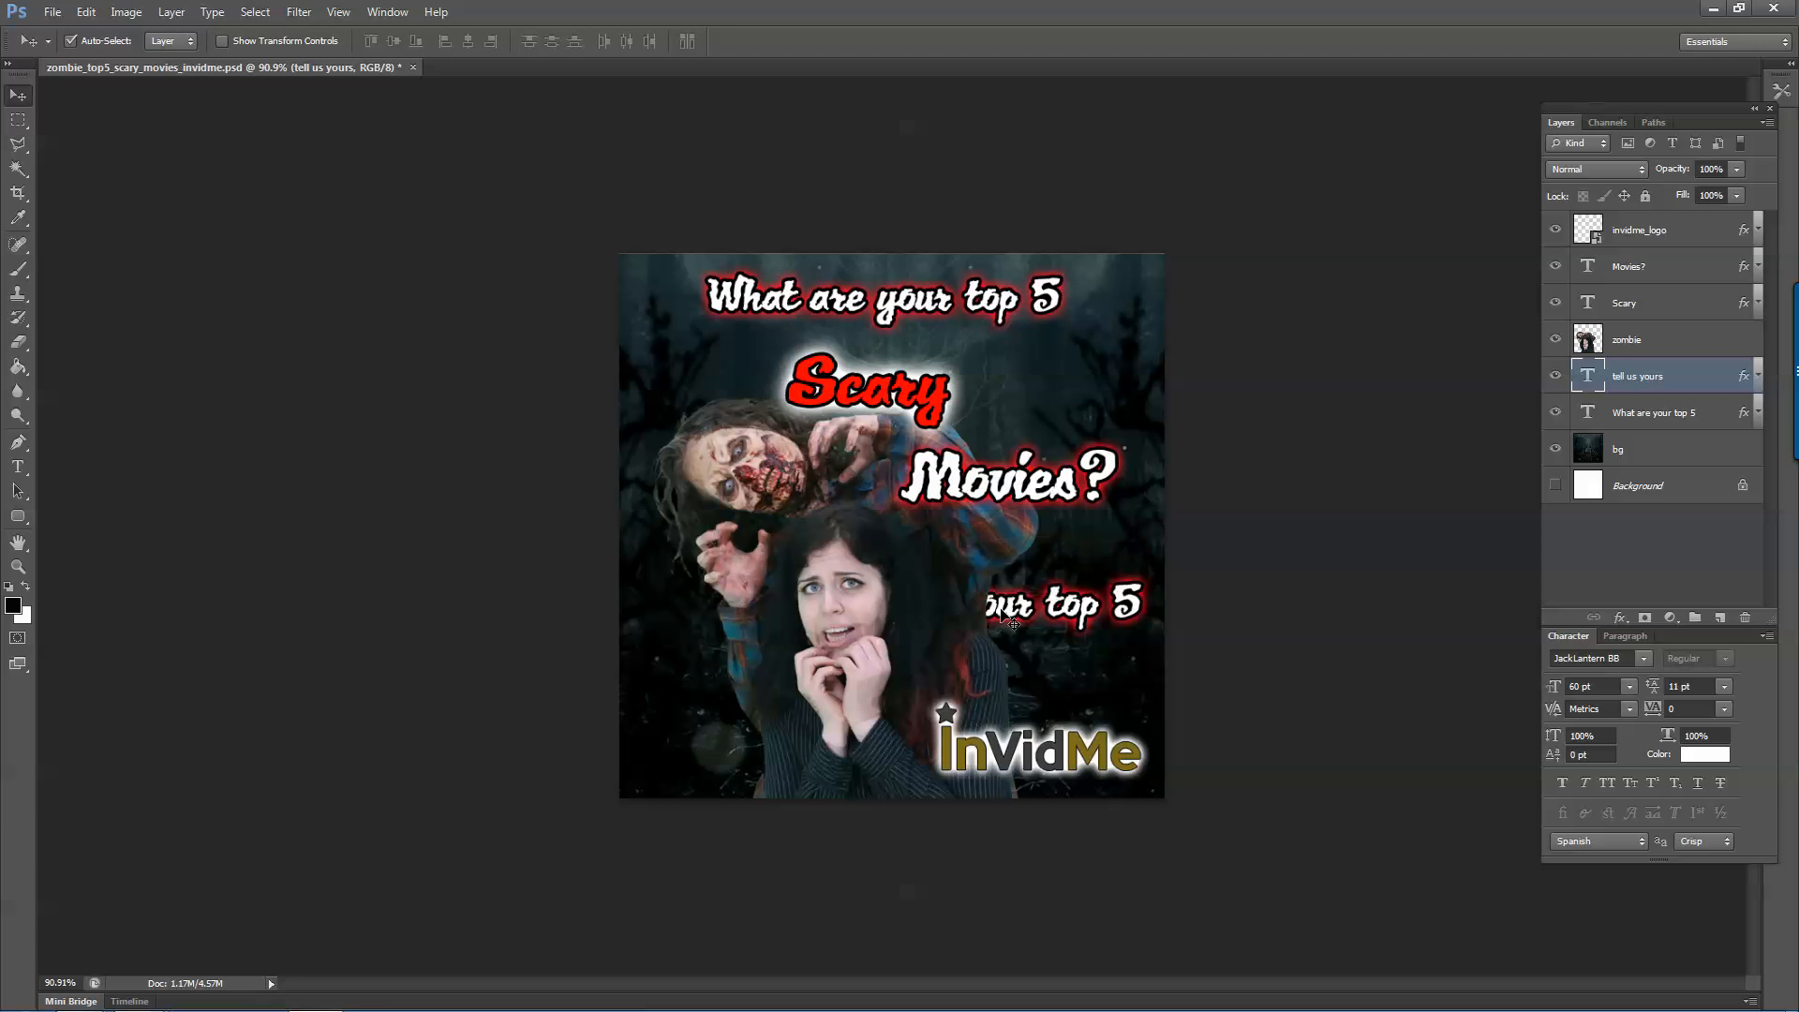
pyautogui.moveTo(1625, 379); pyautogui.dragTo(1628, 323)
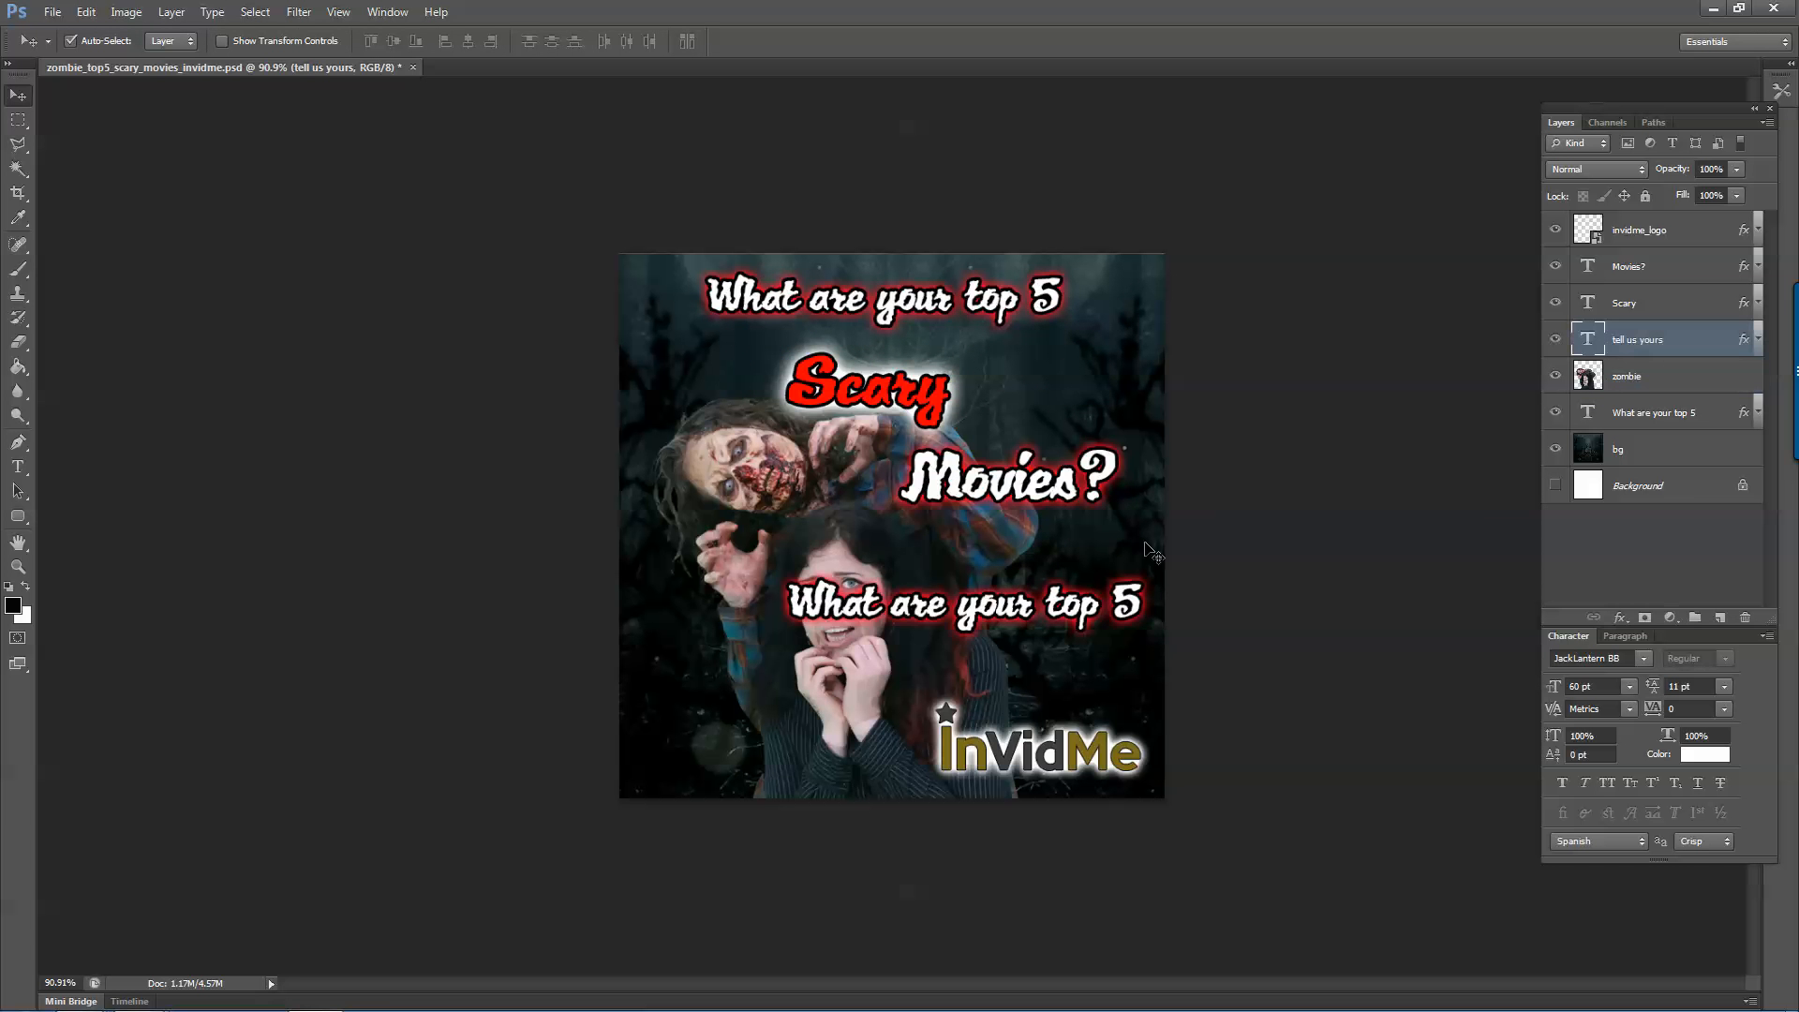
# Replace the duplicated text with "Tell us on:" and position it just above the InVidMe logo.
pyautogui.press('t')
pyautogui.click(978, 586)
pyautogui.hotkey('ctrl', 'a')
pyautogui.write('Tell')
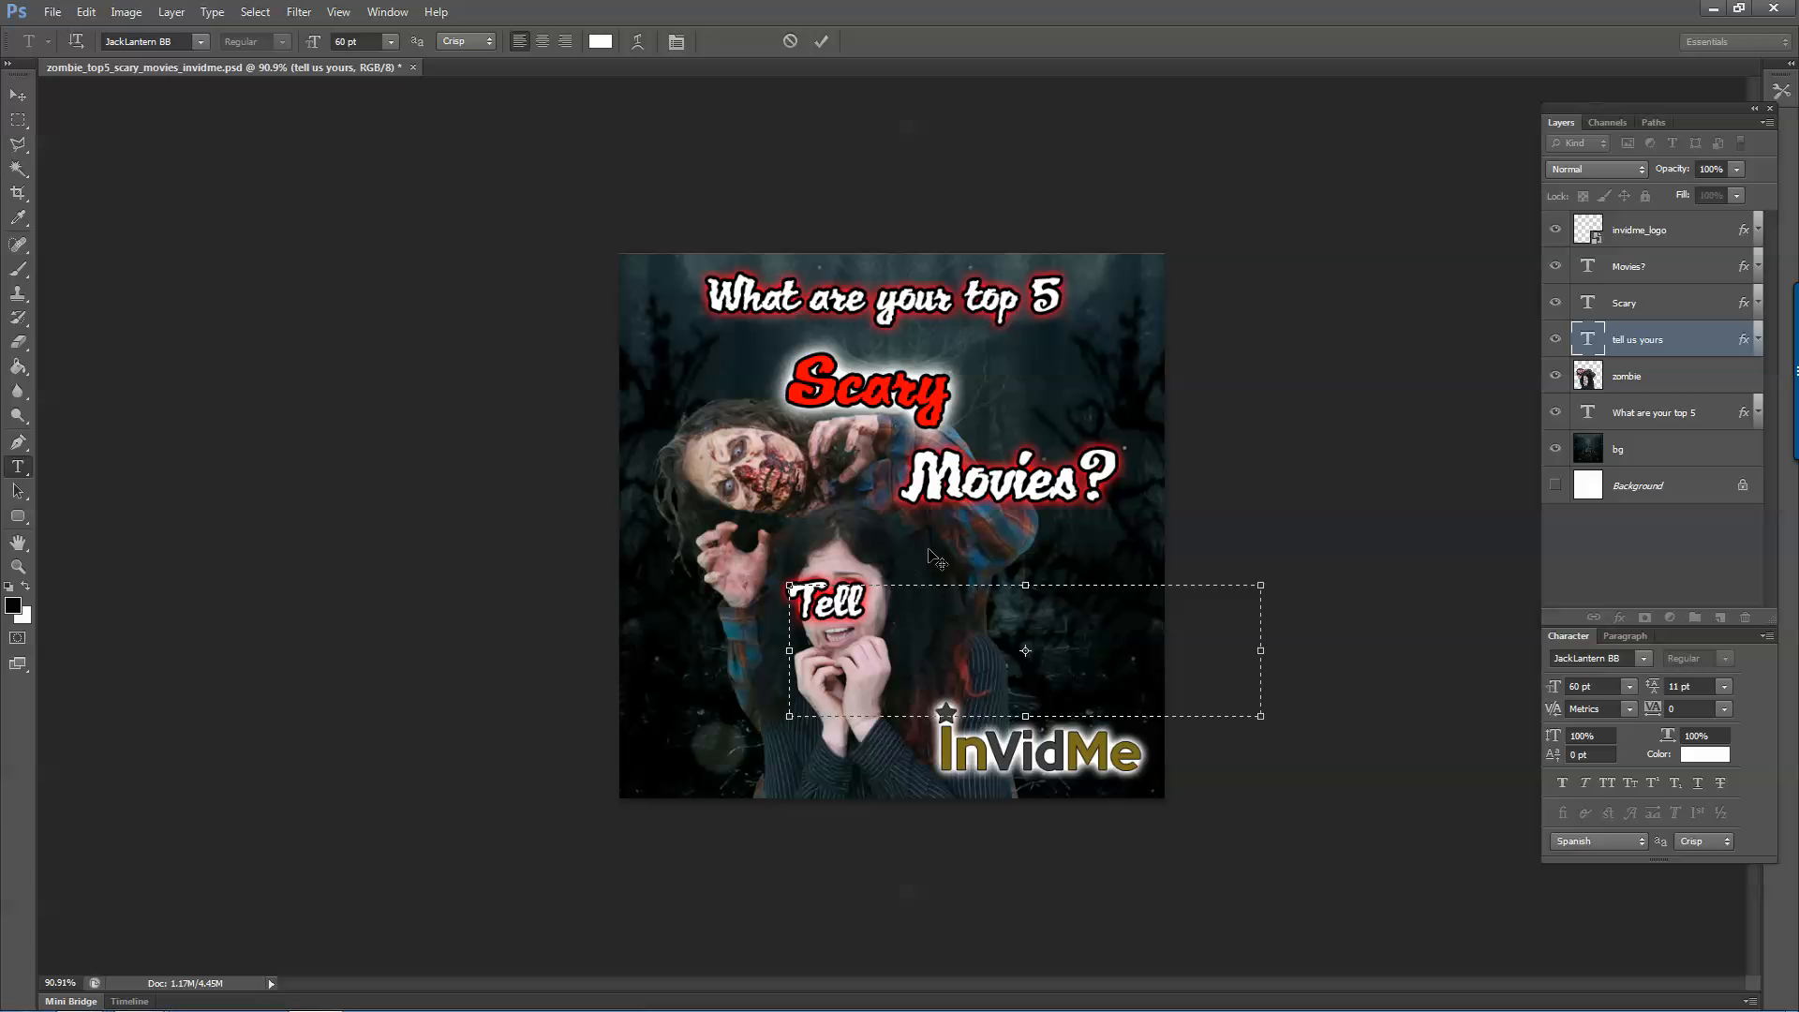
pyautogui.moveTo(937, 560); pyautogui.dragTo(1089, 521)
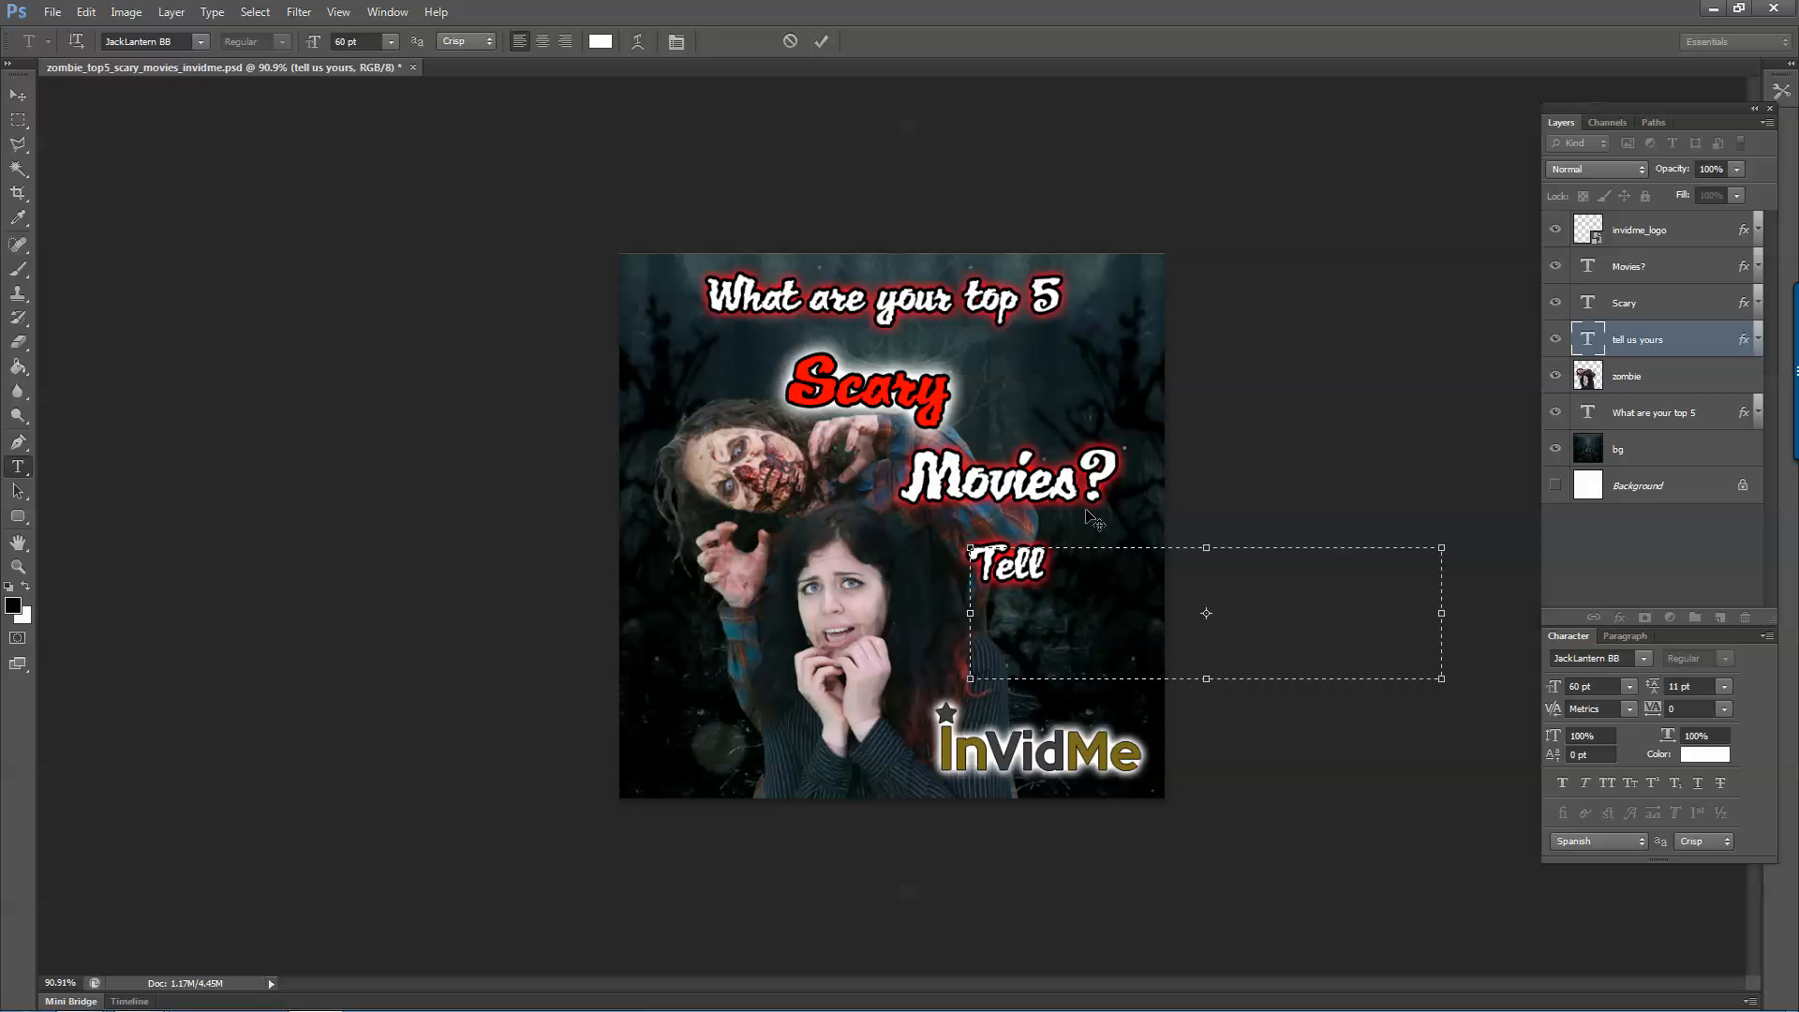
pyautogui.write('us')
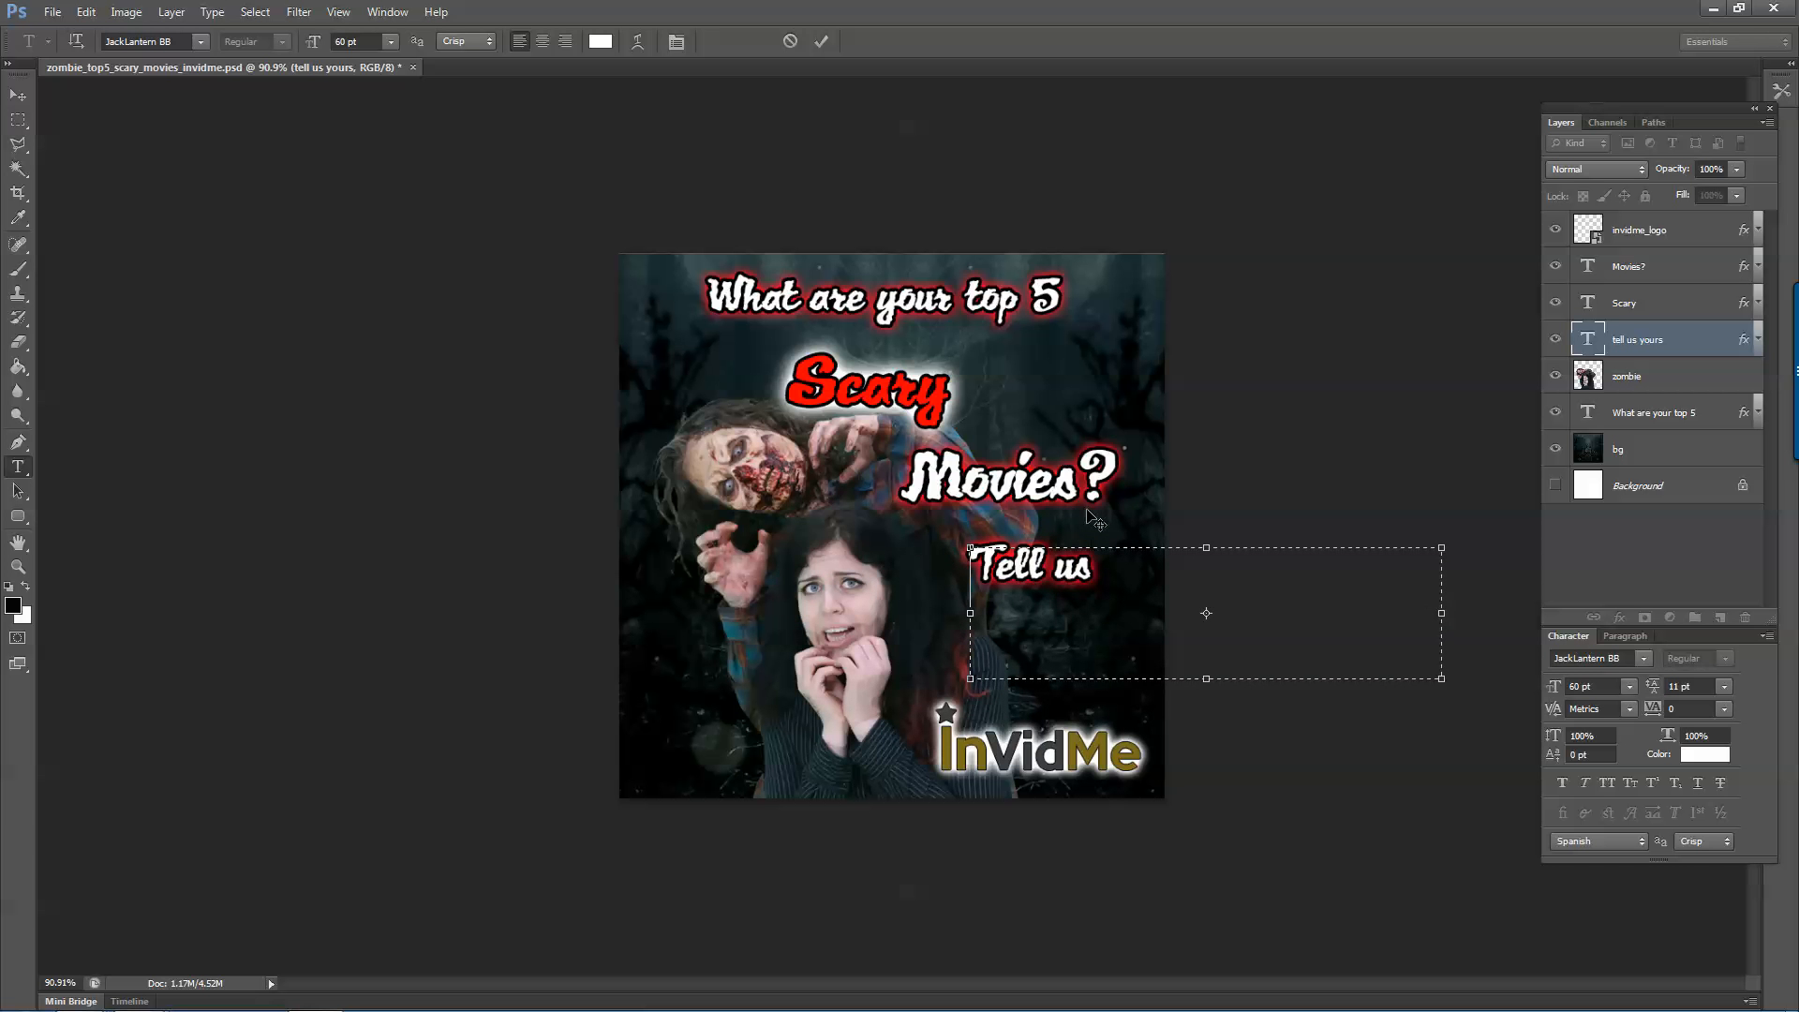
pyautogui.press('Home')
pyautogui.hotkey('shift', 'Right')
pyautogui.hotkey('shift', 'Right')
pyautogui.press('End')
pyautogui.write('on:')
pyautogui.moveTo(1057, 510); pyautogui.dragTo(1043, 615)
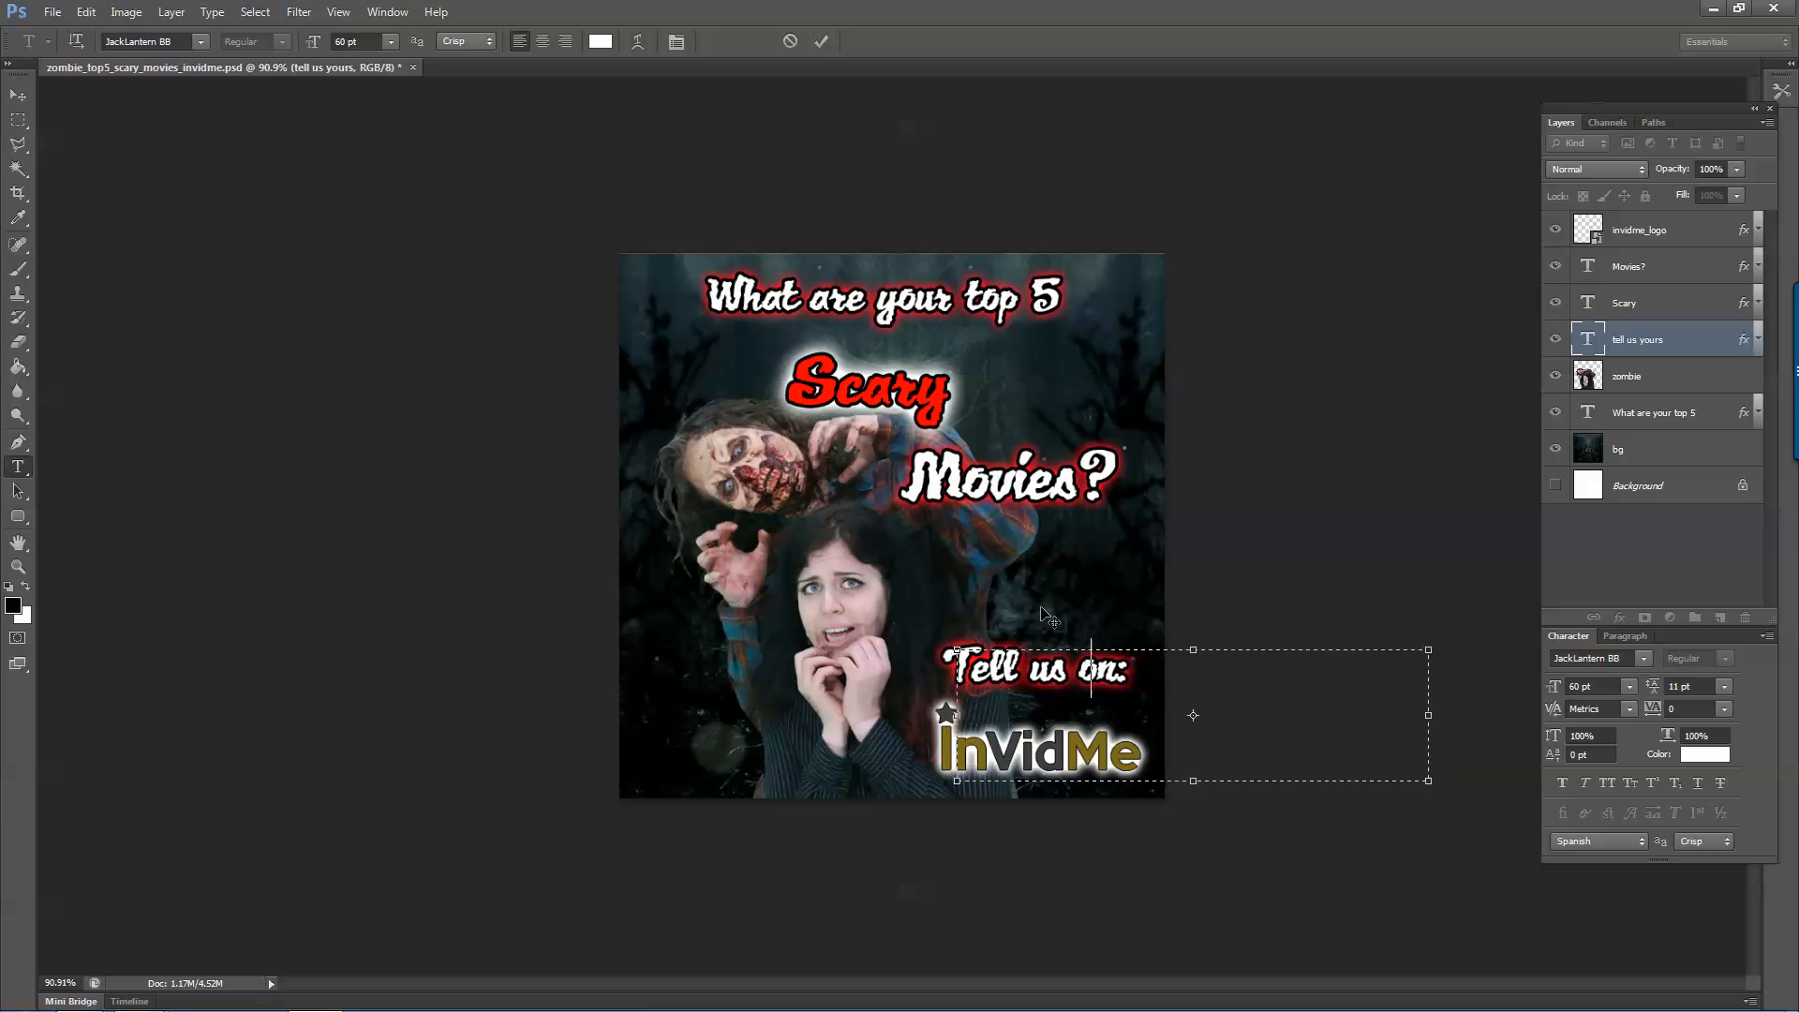
pyautogui.click(18, 95)
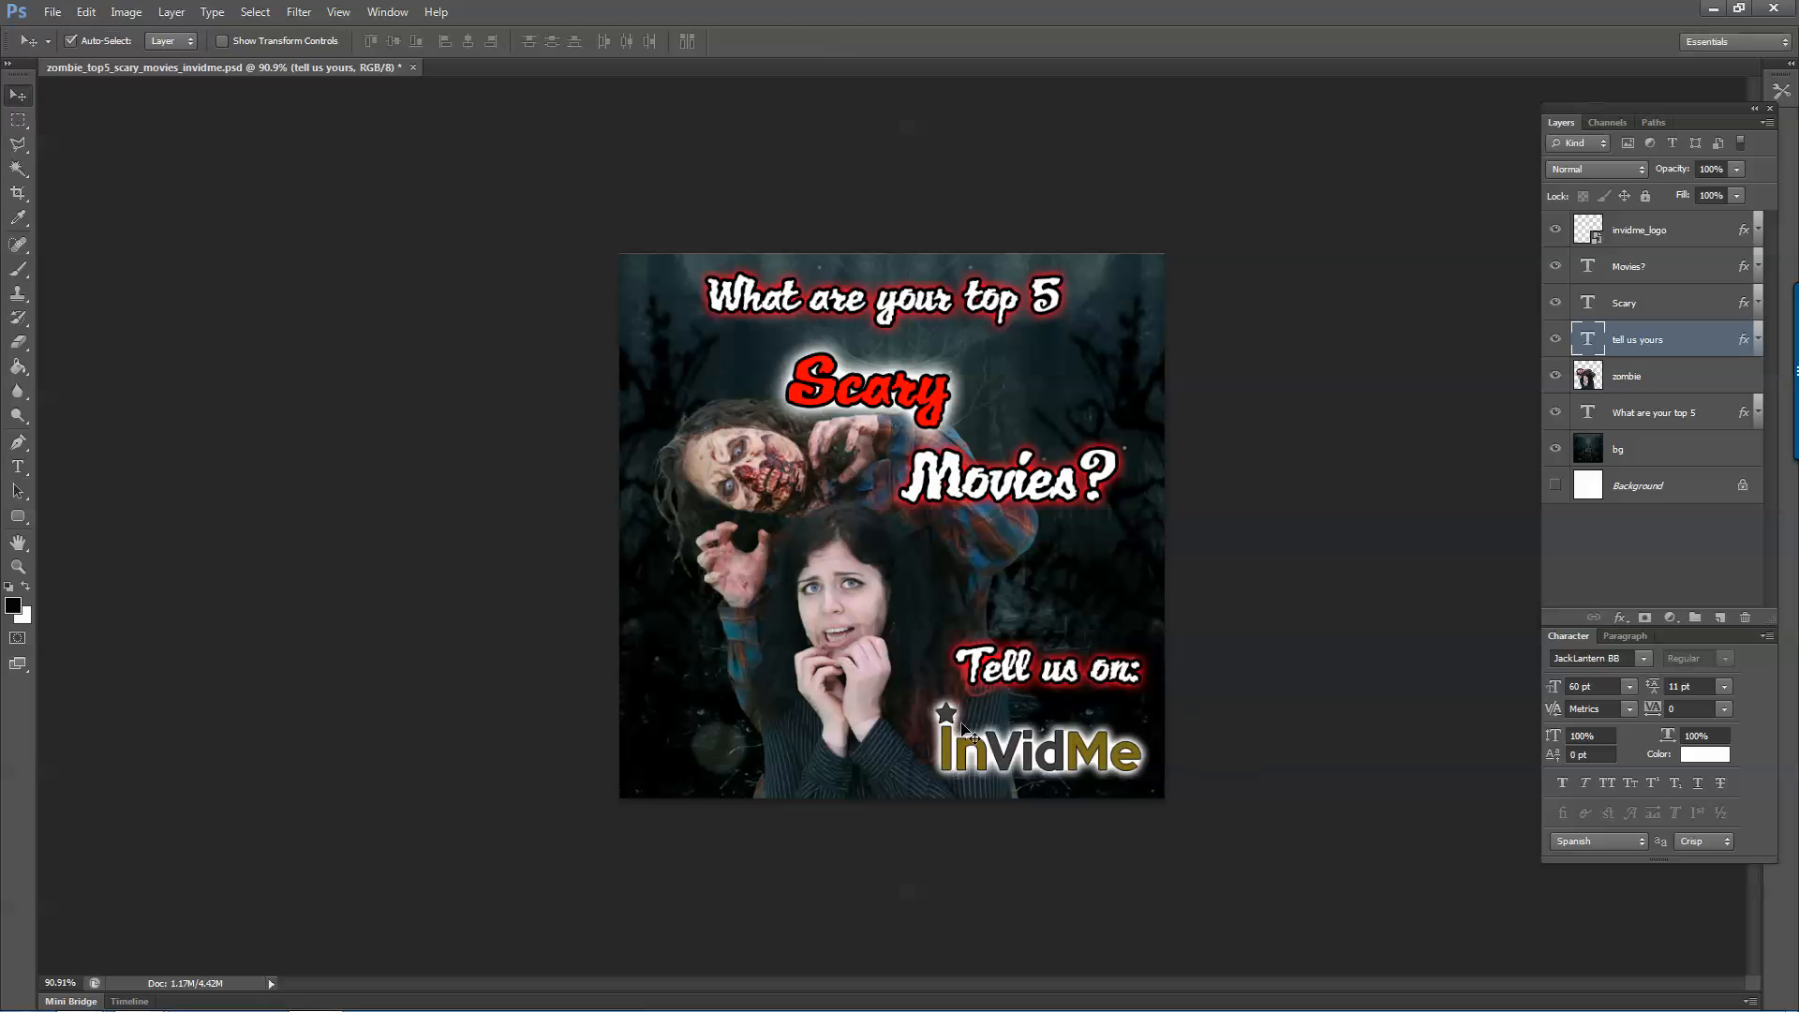
# Nudge the InVidMe logo slightly down and shift "Tell us on:" slightly left to center it over the logo.
pyautogui.moveTo(1019, 747); pyautogui.dragTo(1019, 757)
pyautogui.moveTo(1003, 675); pyautogui.dragTo(991, 677)
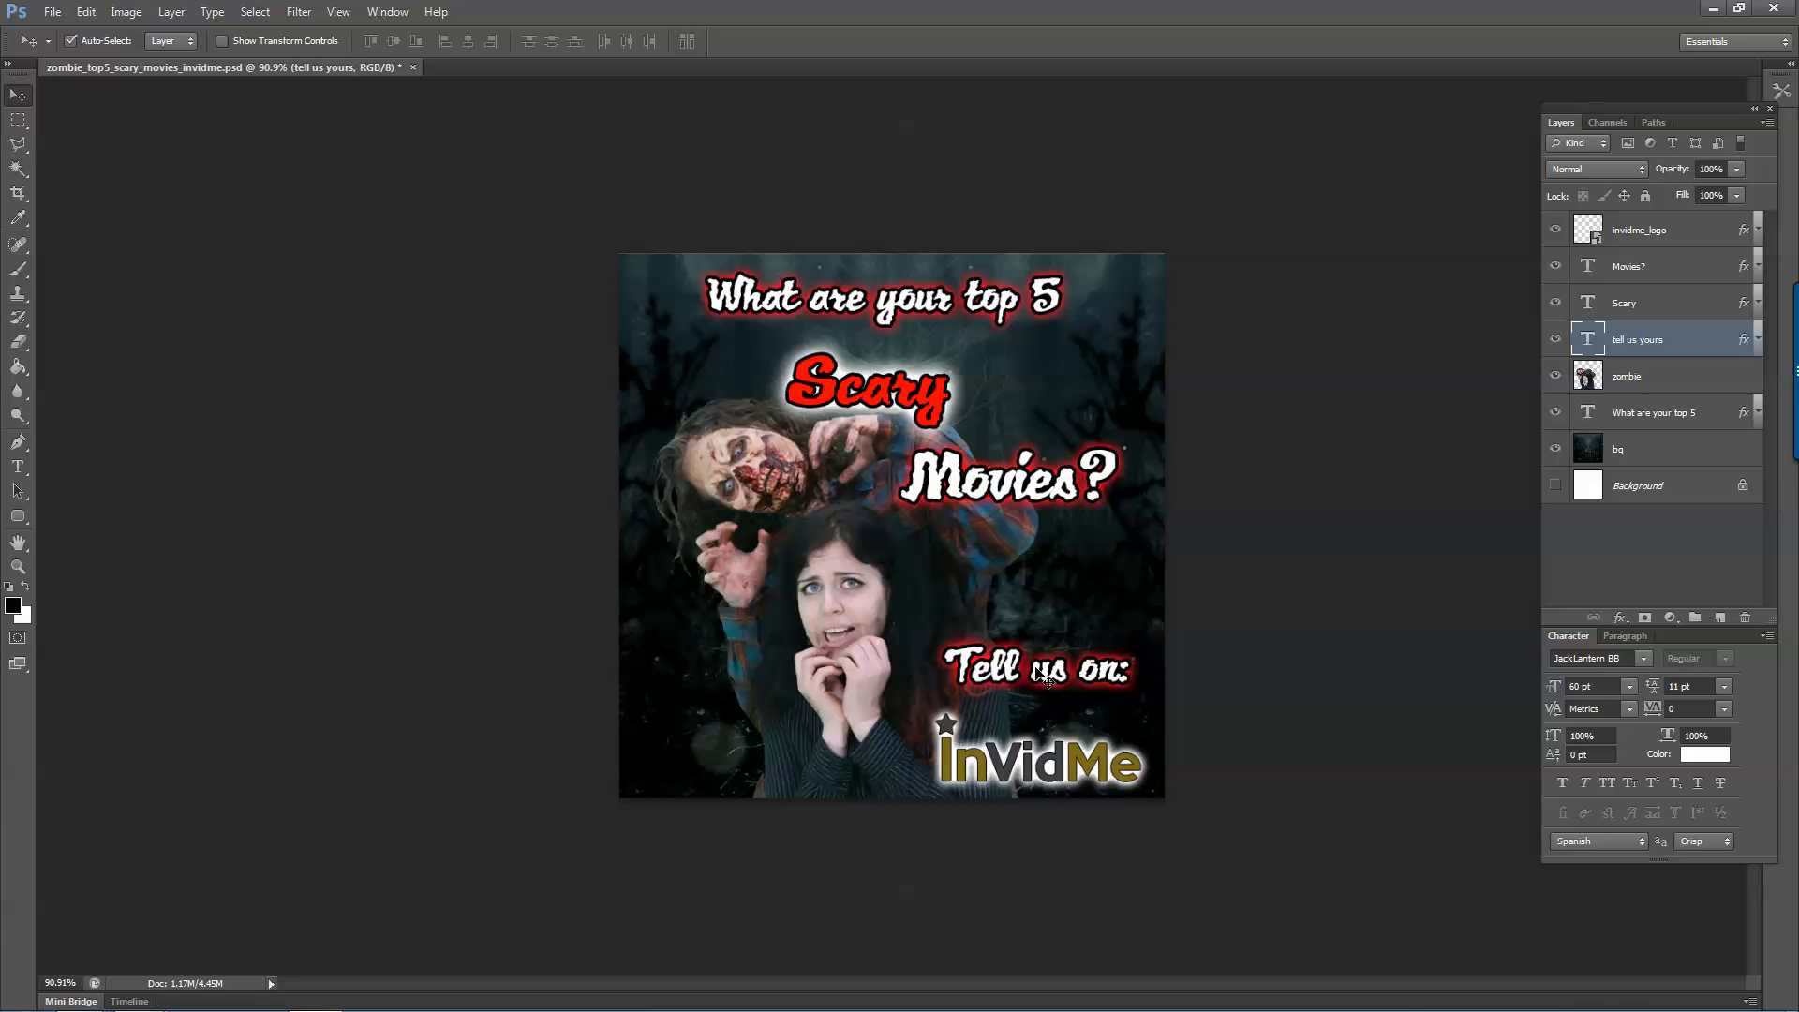
pyautogui.press('t')
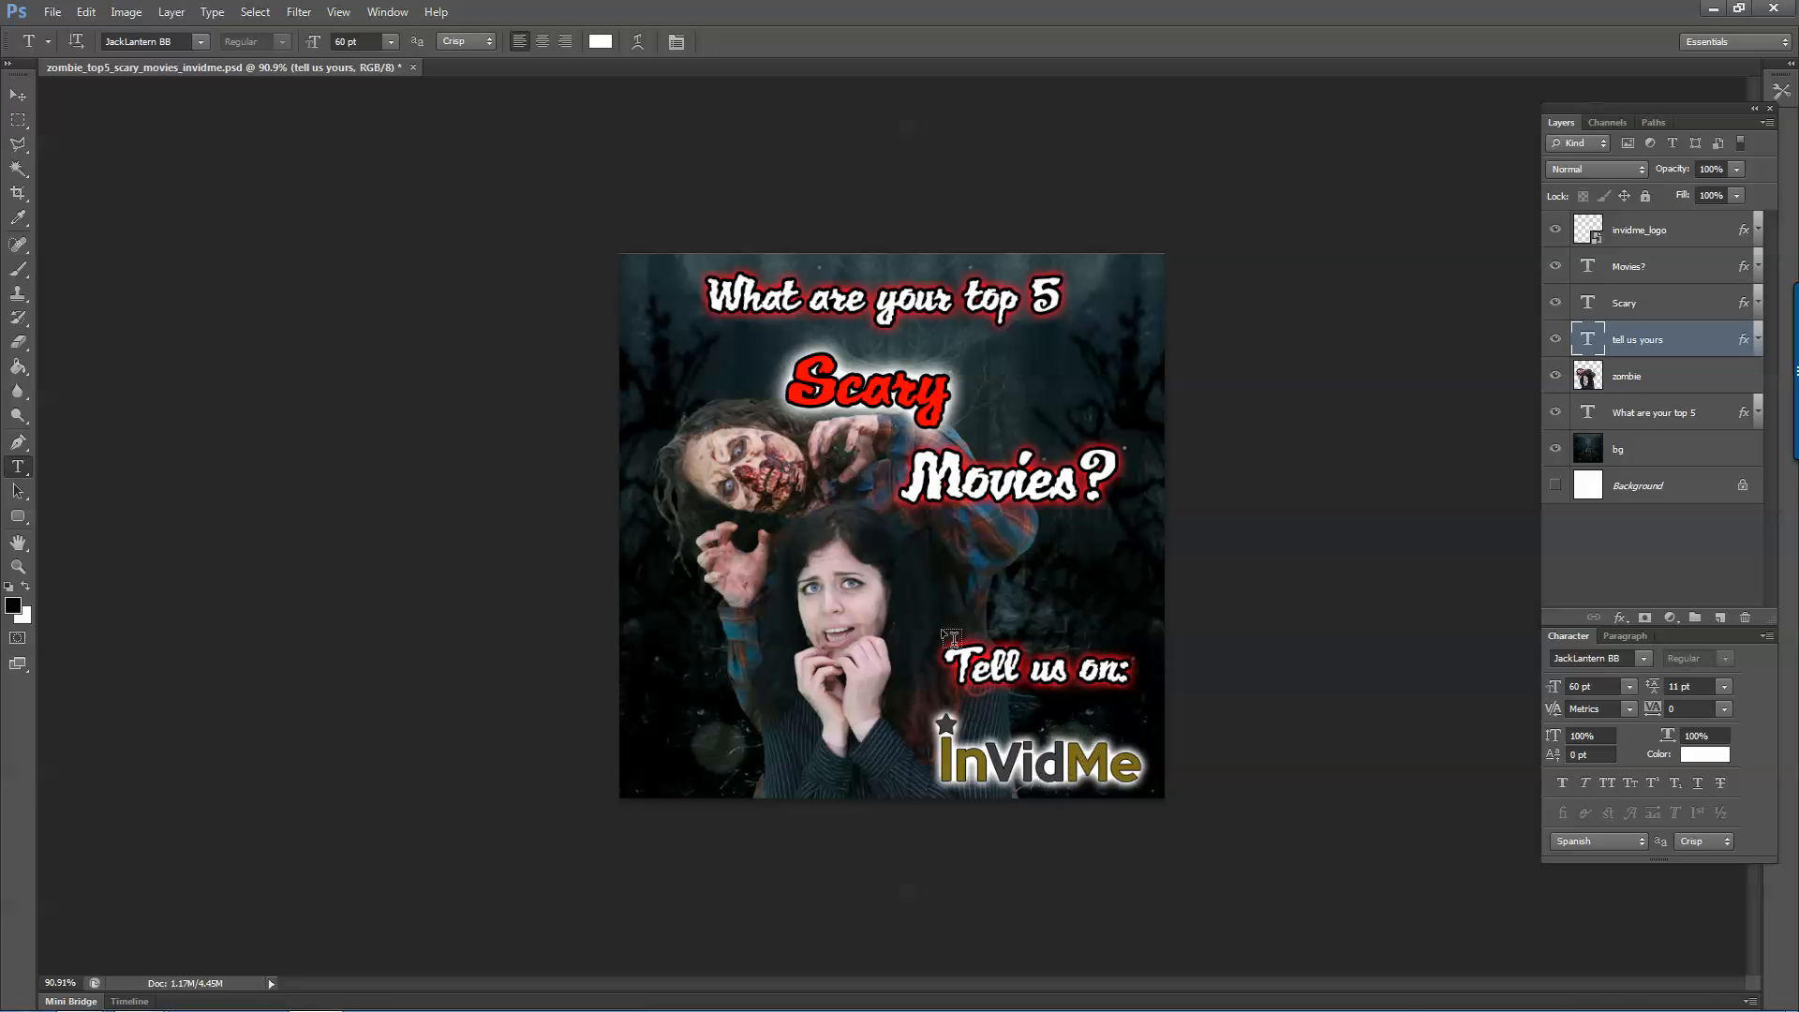
pyautogui.click(19, 96)
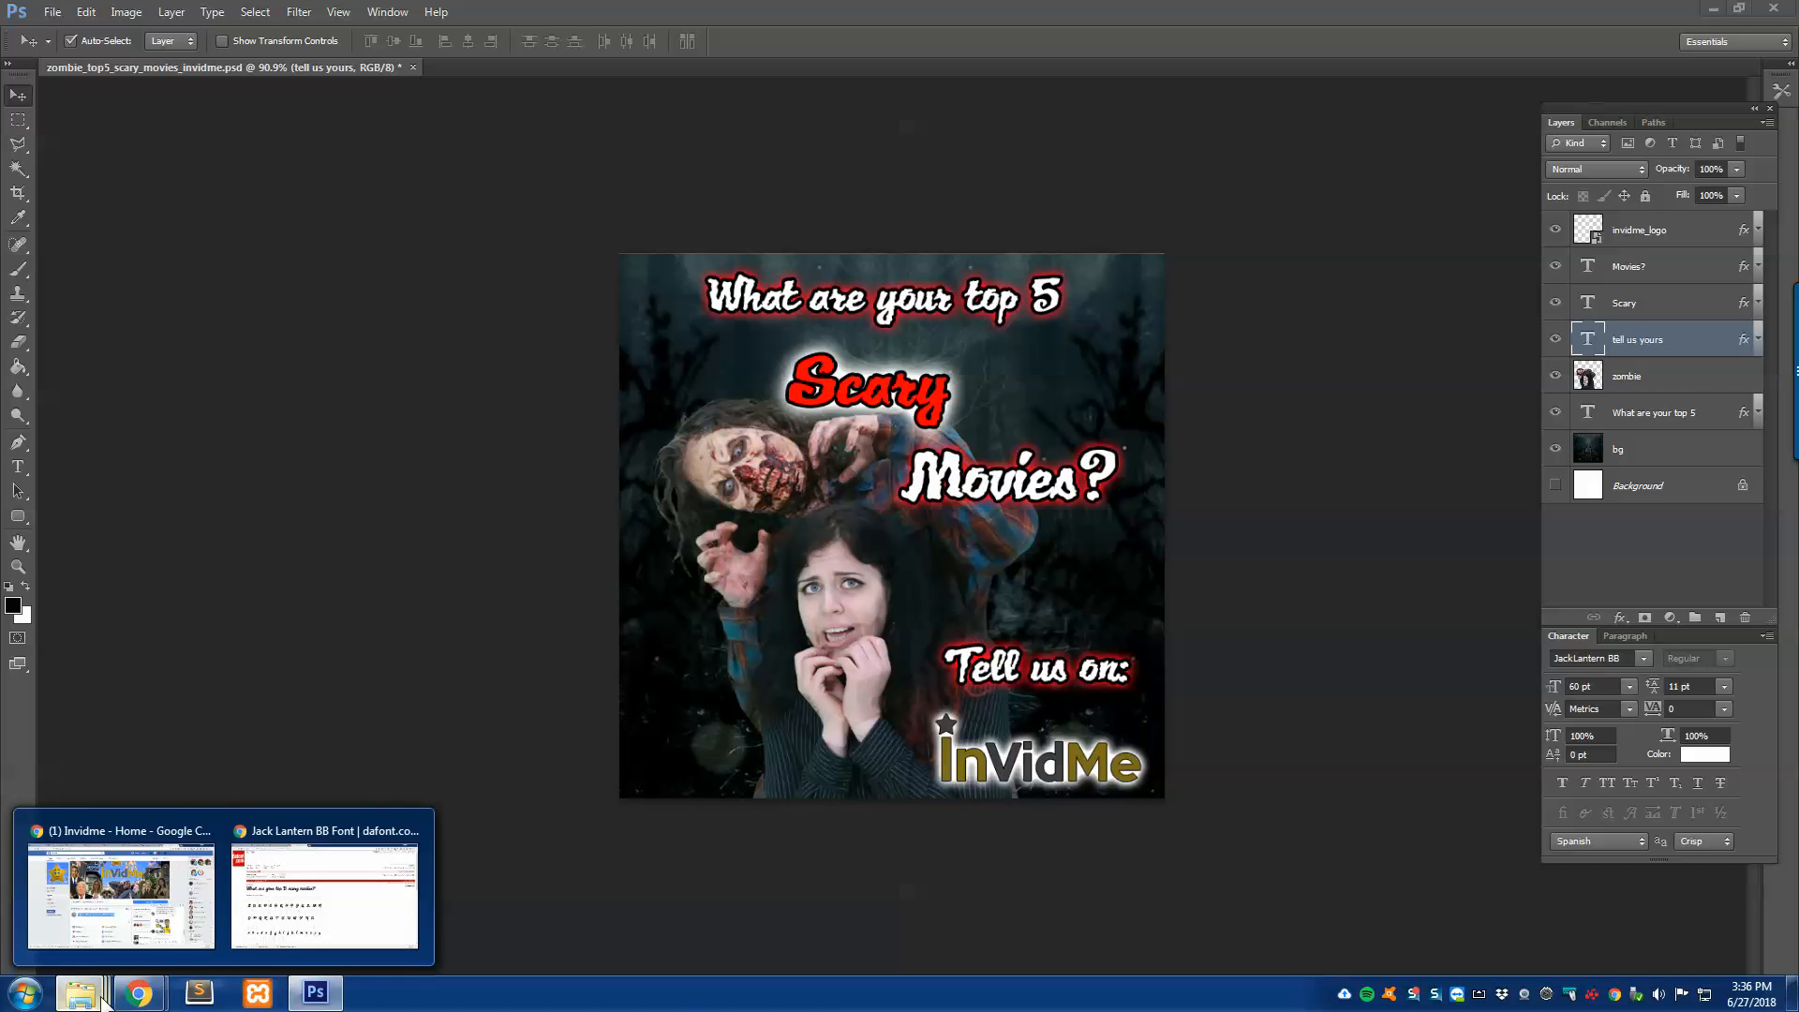
# Switch to Chrome and search Google Images for "apple logo".
pyautogui.click(326, 922)
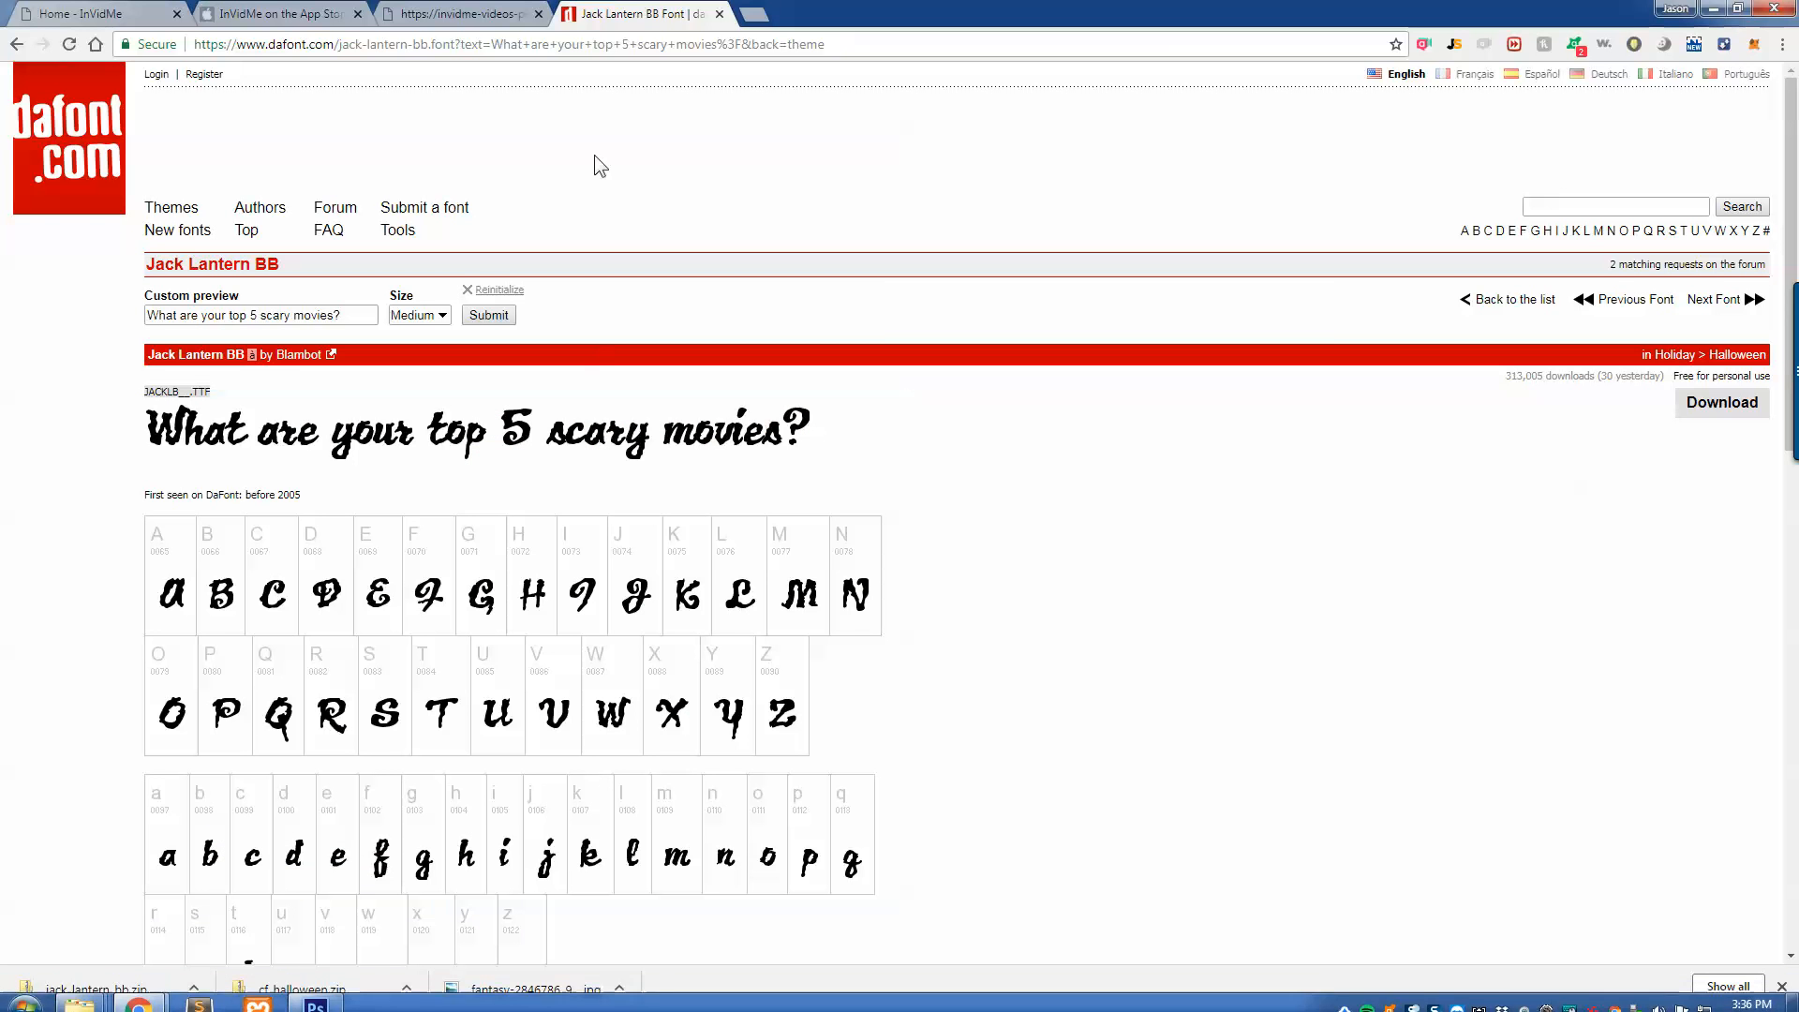
pyautogui.click(487, 42)
pyautogui.write('goo')
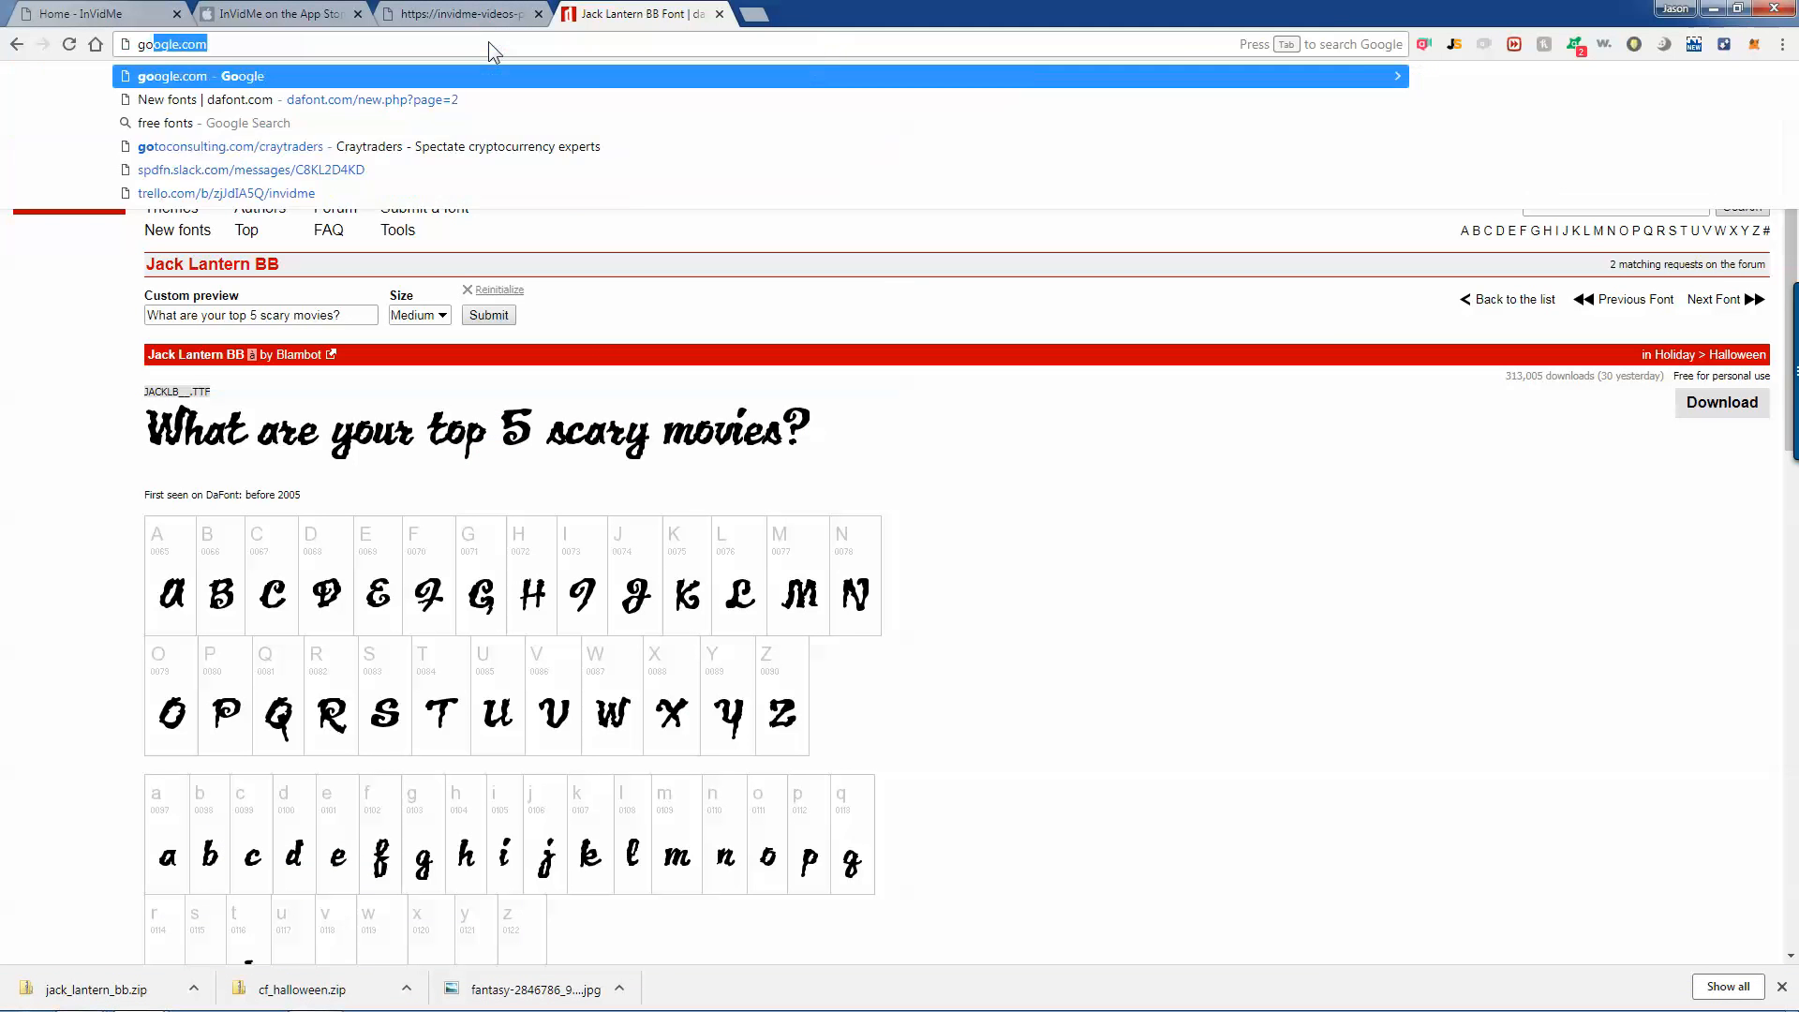
pyautogui.press('Return')
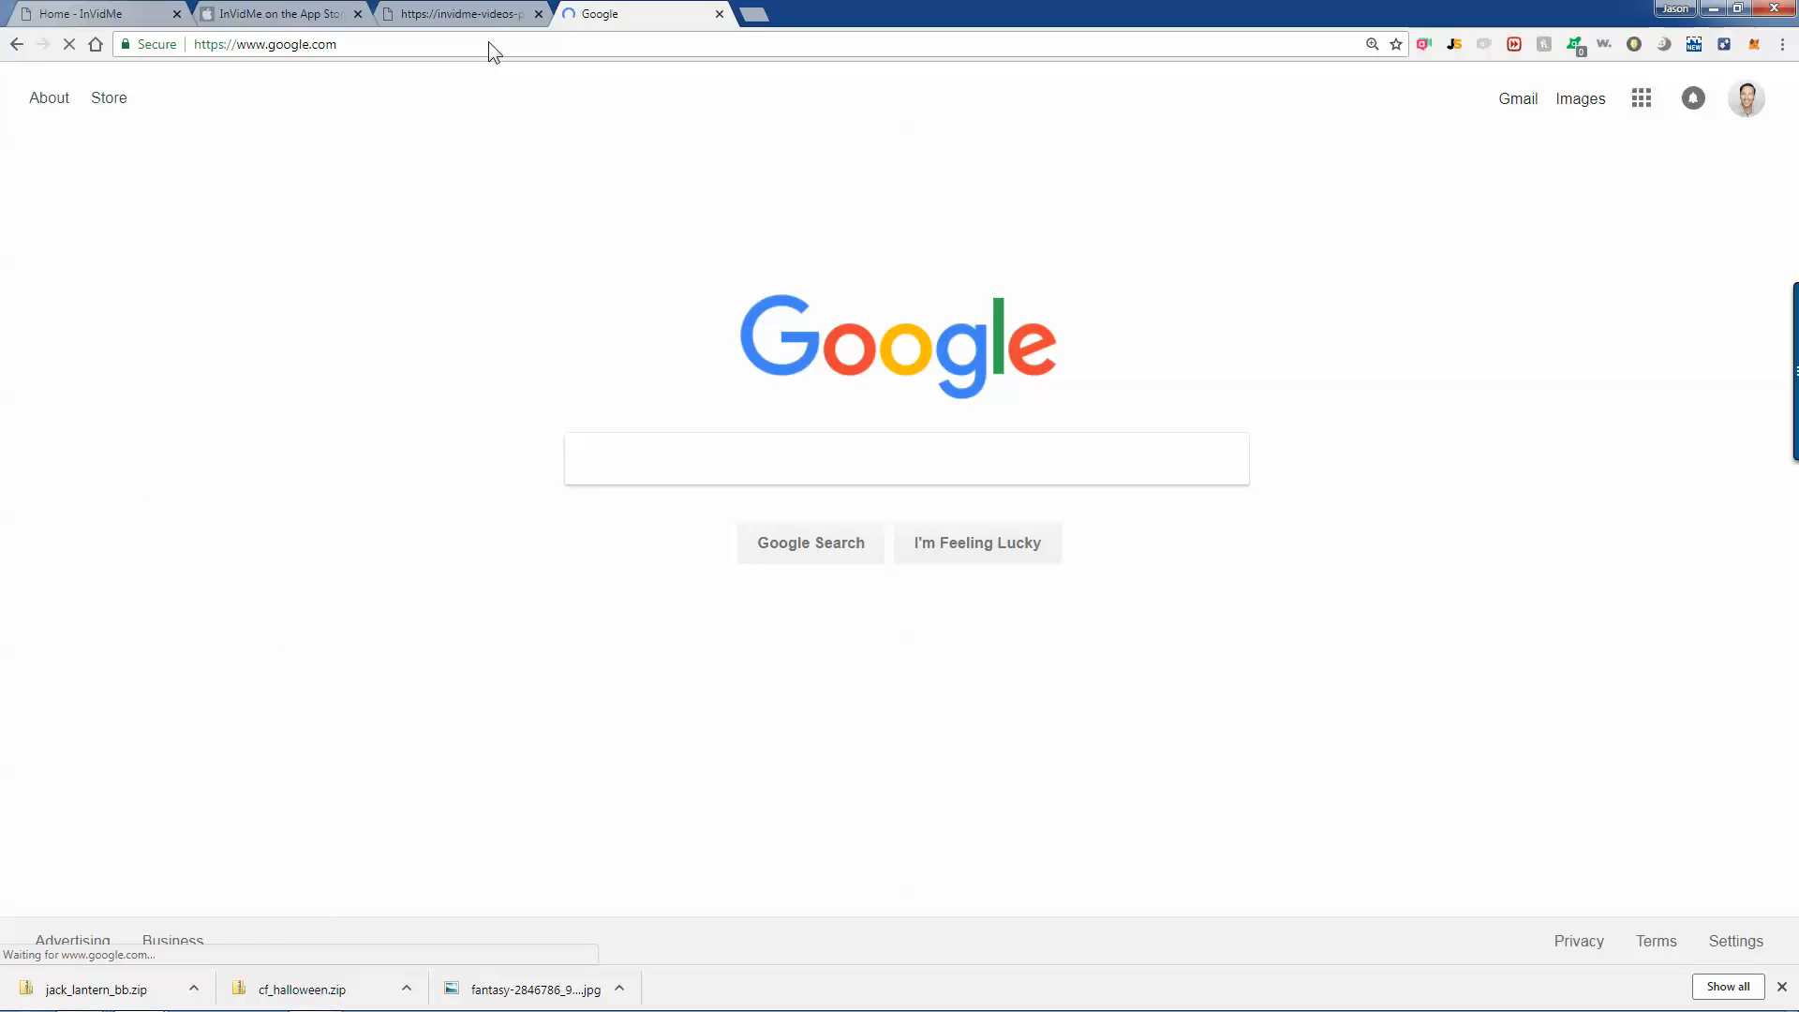
pyautogui.write('apple logo')
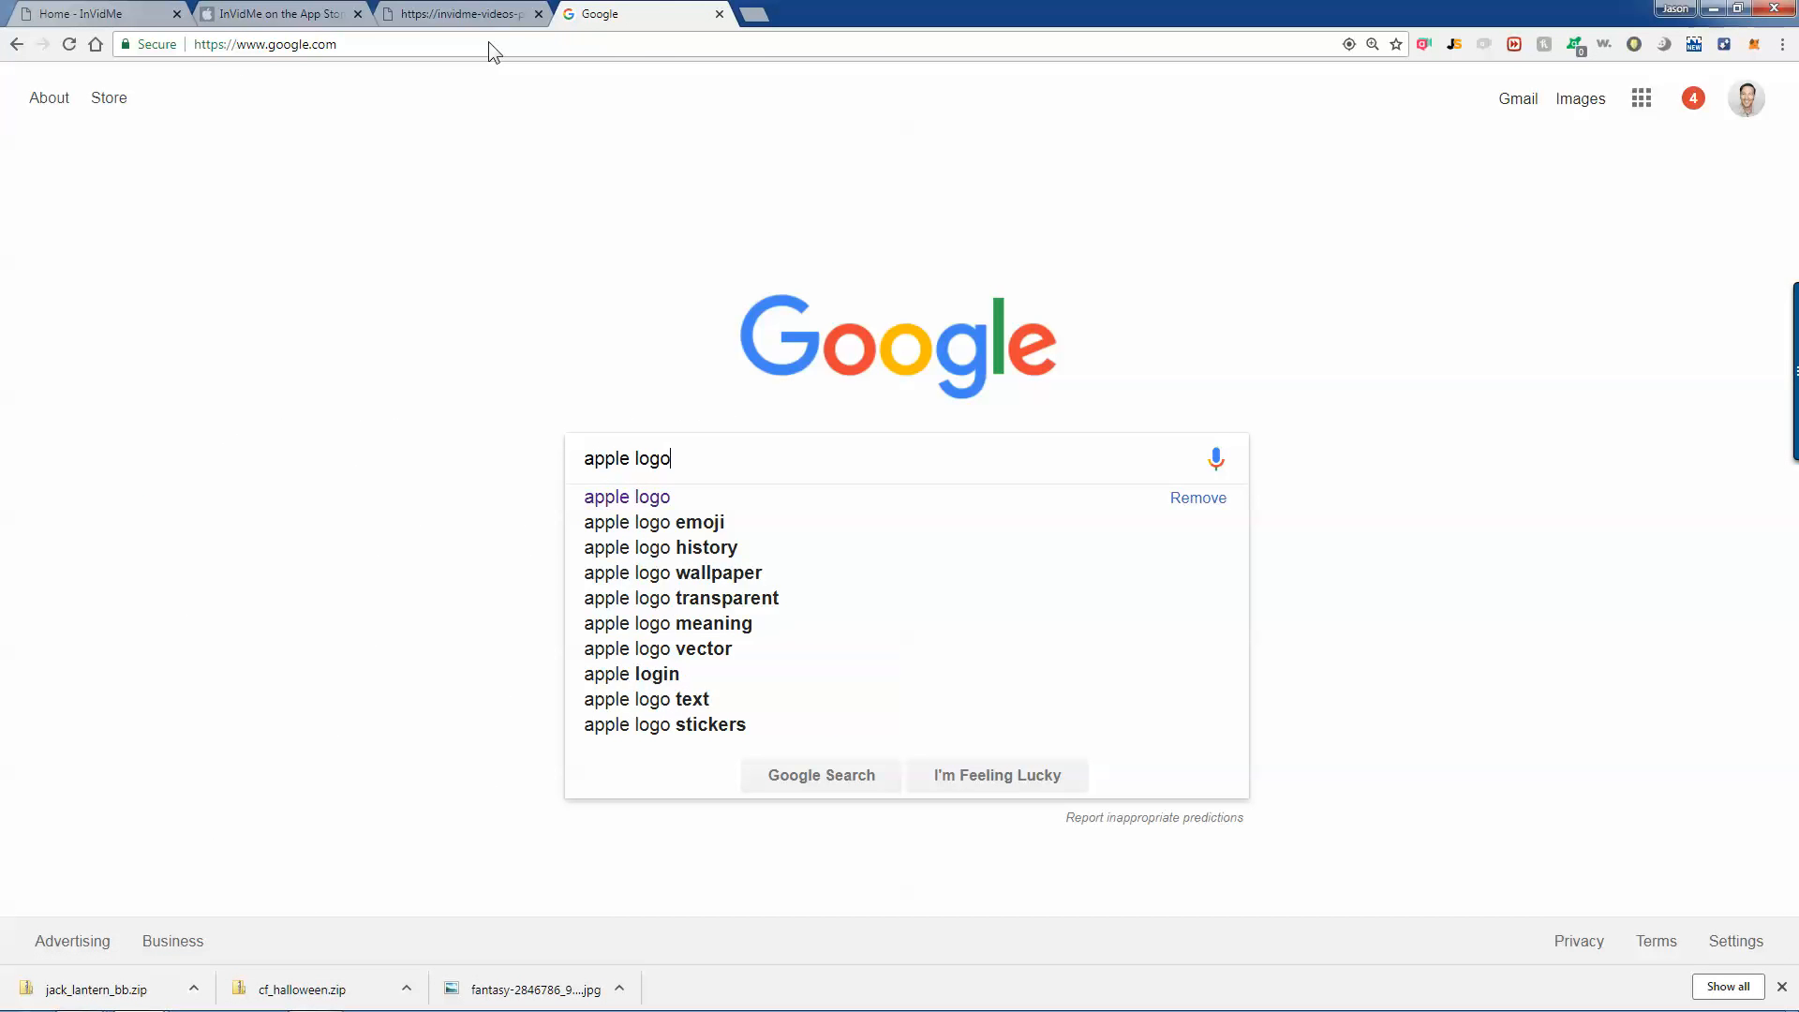
pyautogui.press('Return')
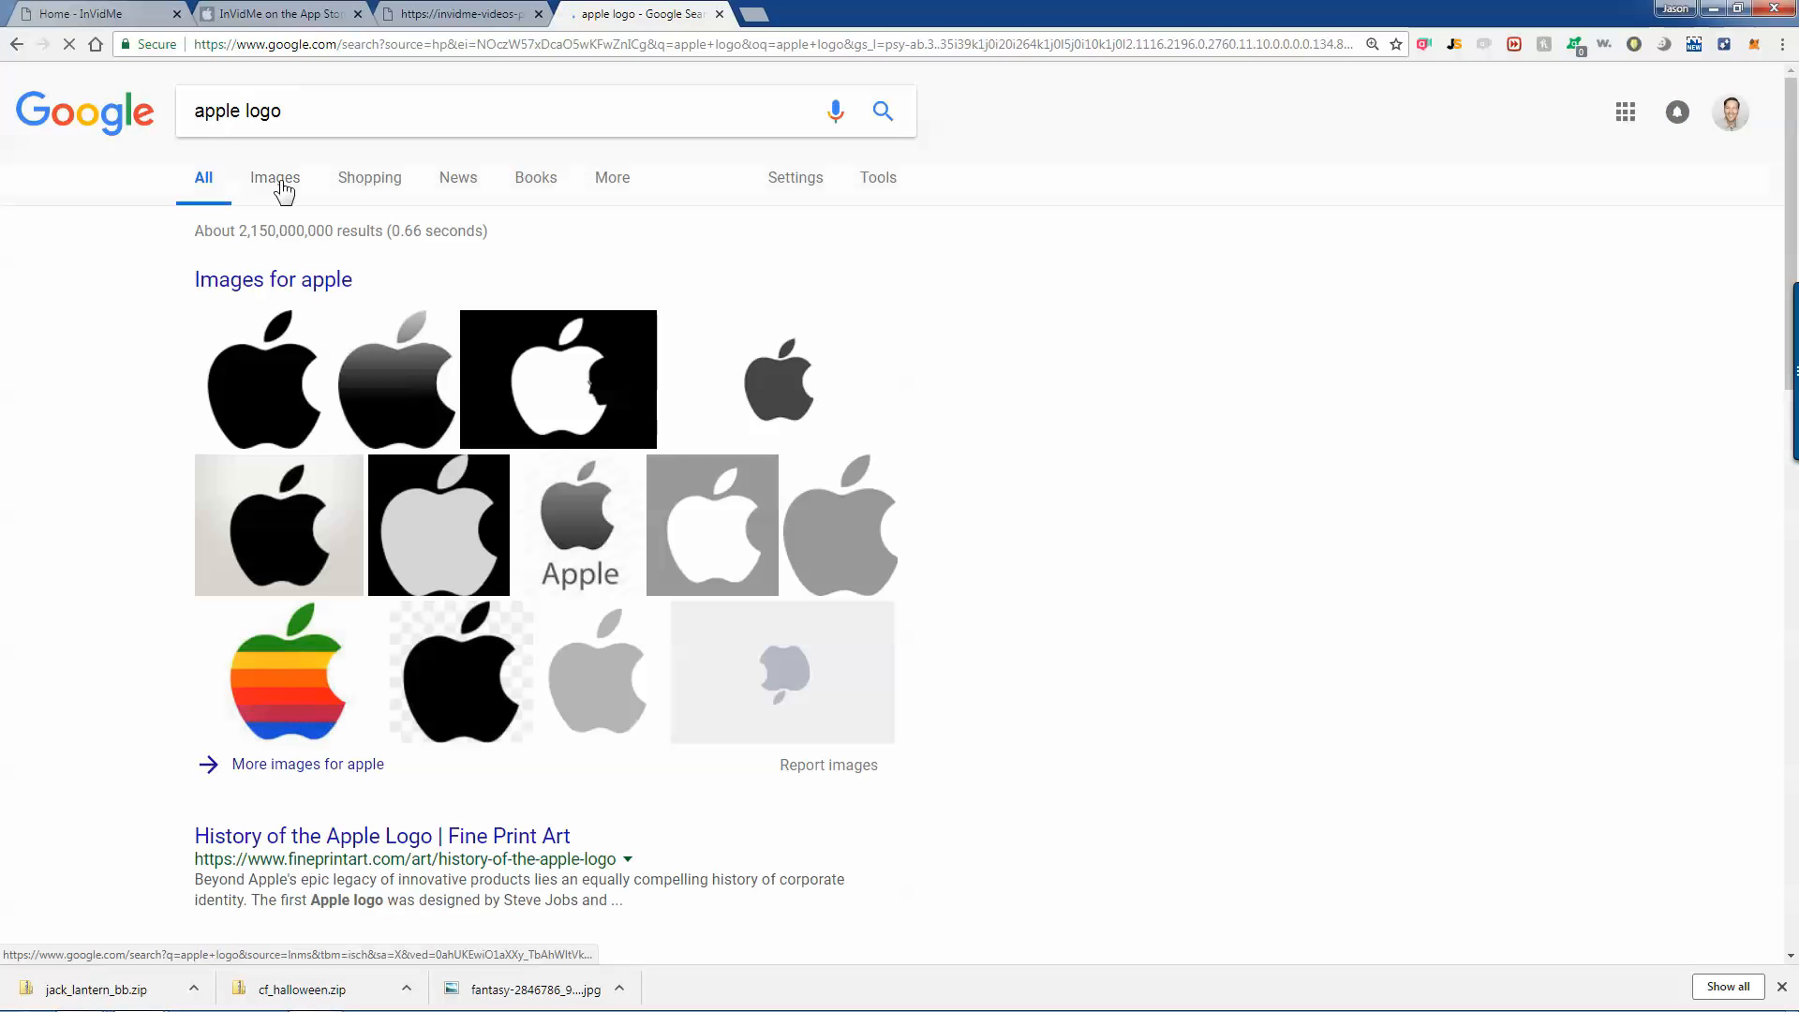
pyautogui.click(277, 179)
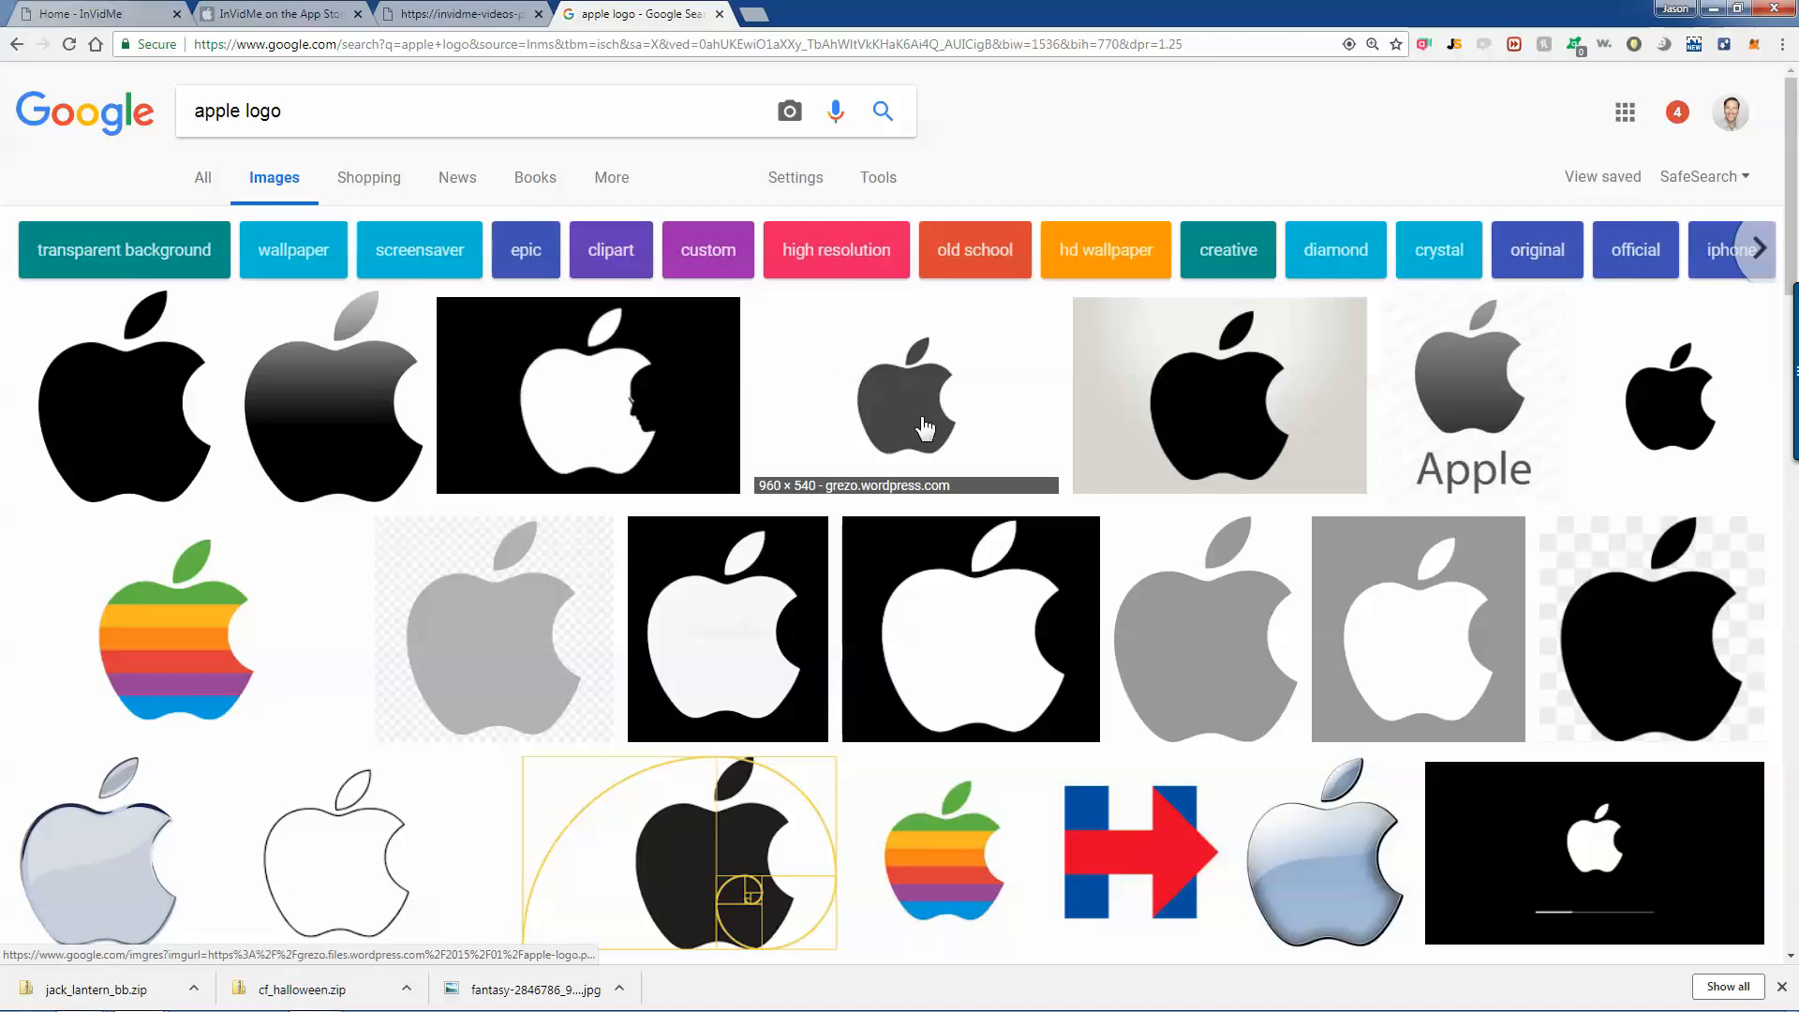
# Save the 960 × 540 dark grey Apple logo on white as apple-logo.png on the Desktop.
pyautogui.click(854, 377)
pyautogui.rightClick(644, 572)
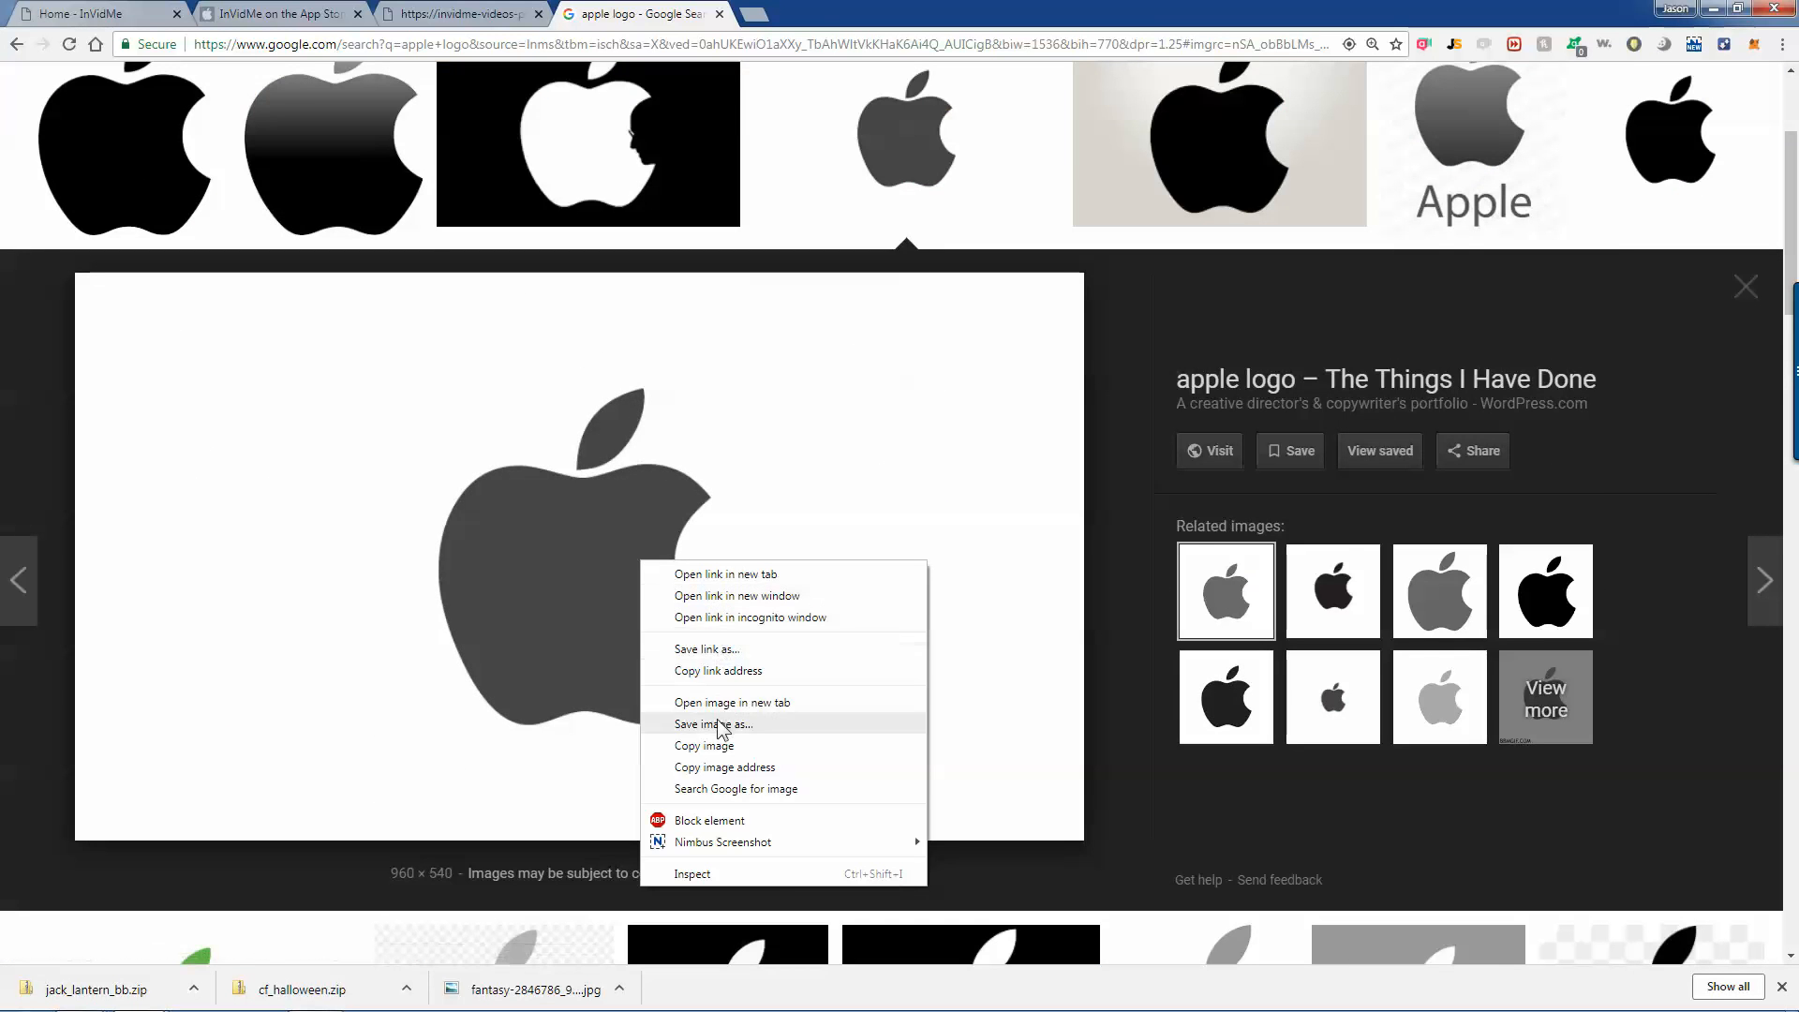
pyautogui.click(722, 726)
pyautogui.press('Return')
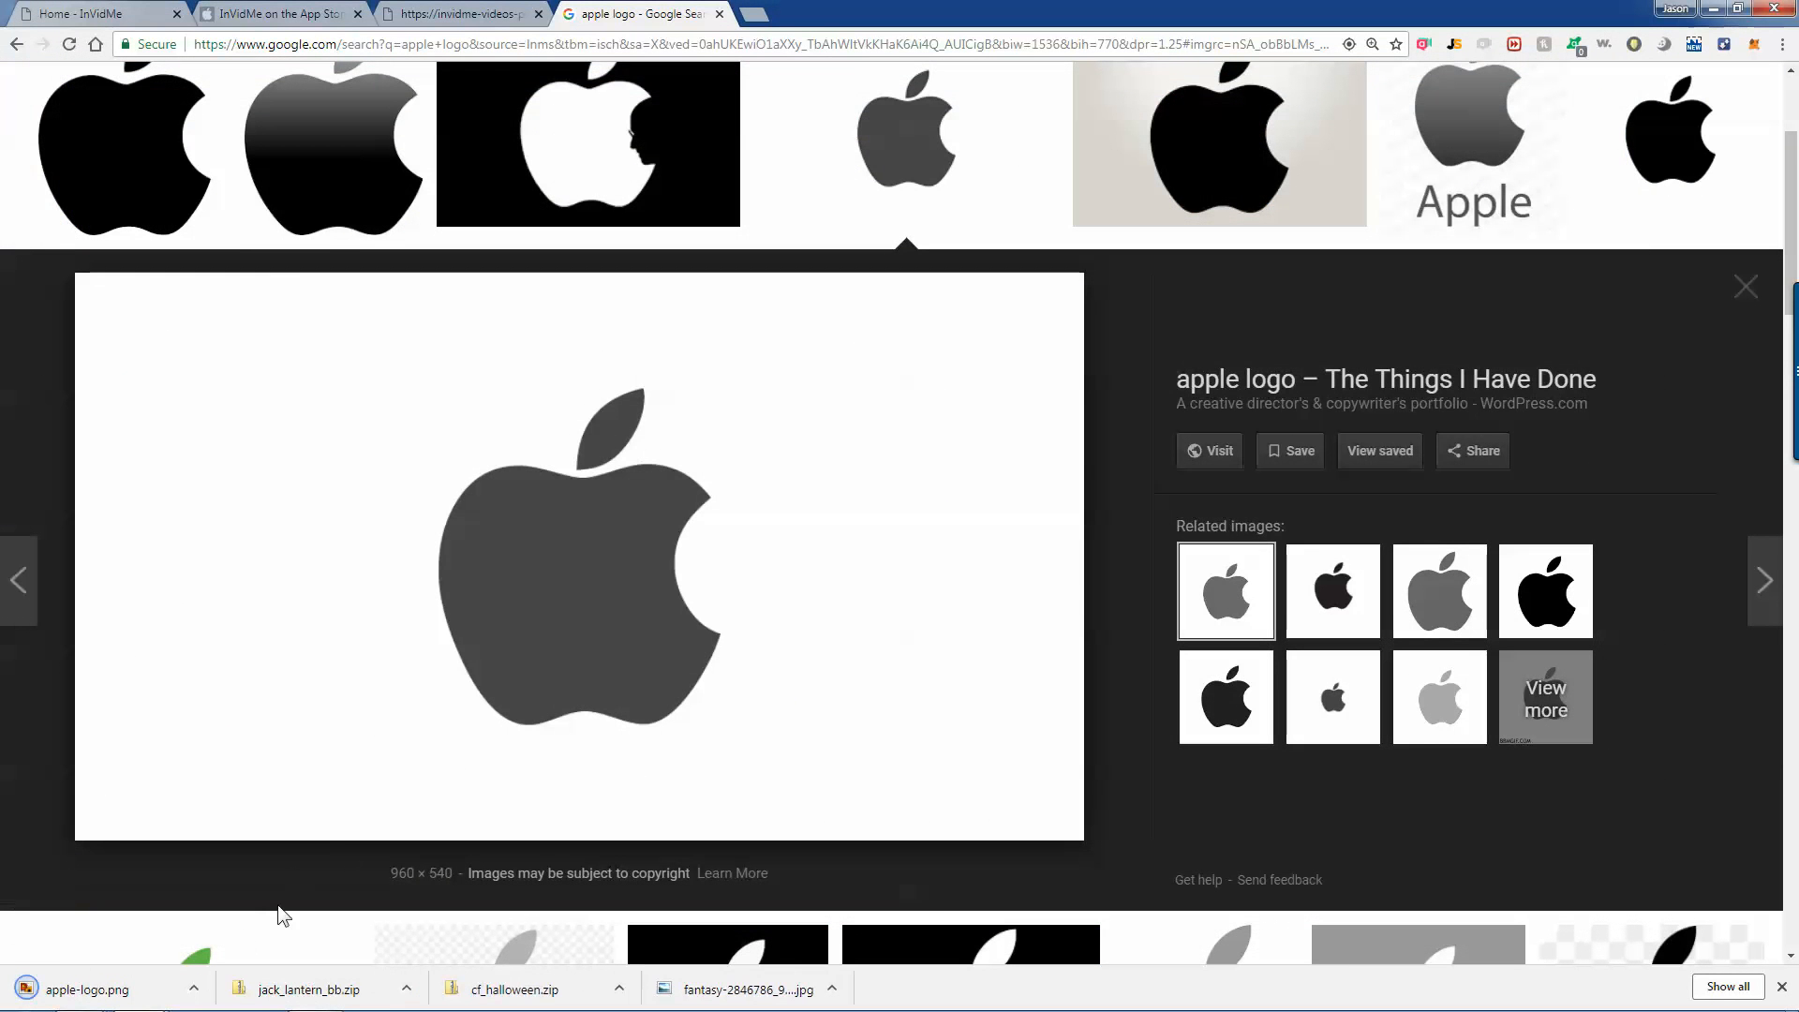
# Place apple-logo.png from the Desktop into the zombie_top5_scary_movies_invidme.psd document in Photoshop and commit the placement.
pyautogui.hotkey('alt', 'Tab')
pyautogui.click(723, 658)
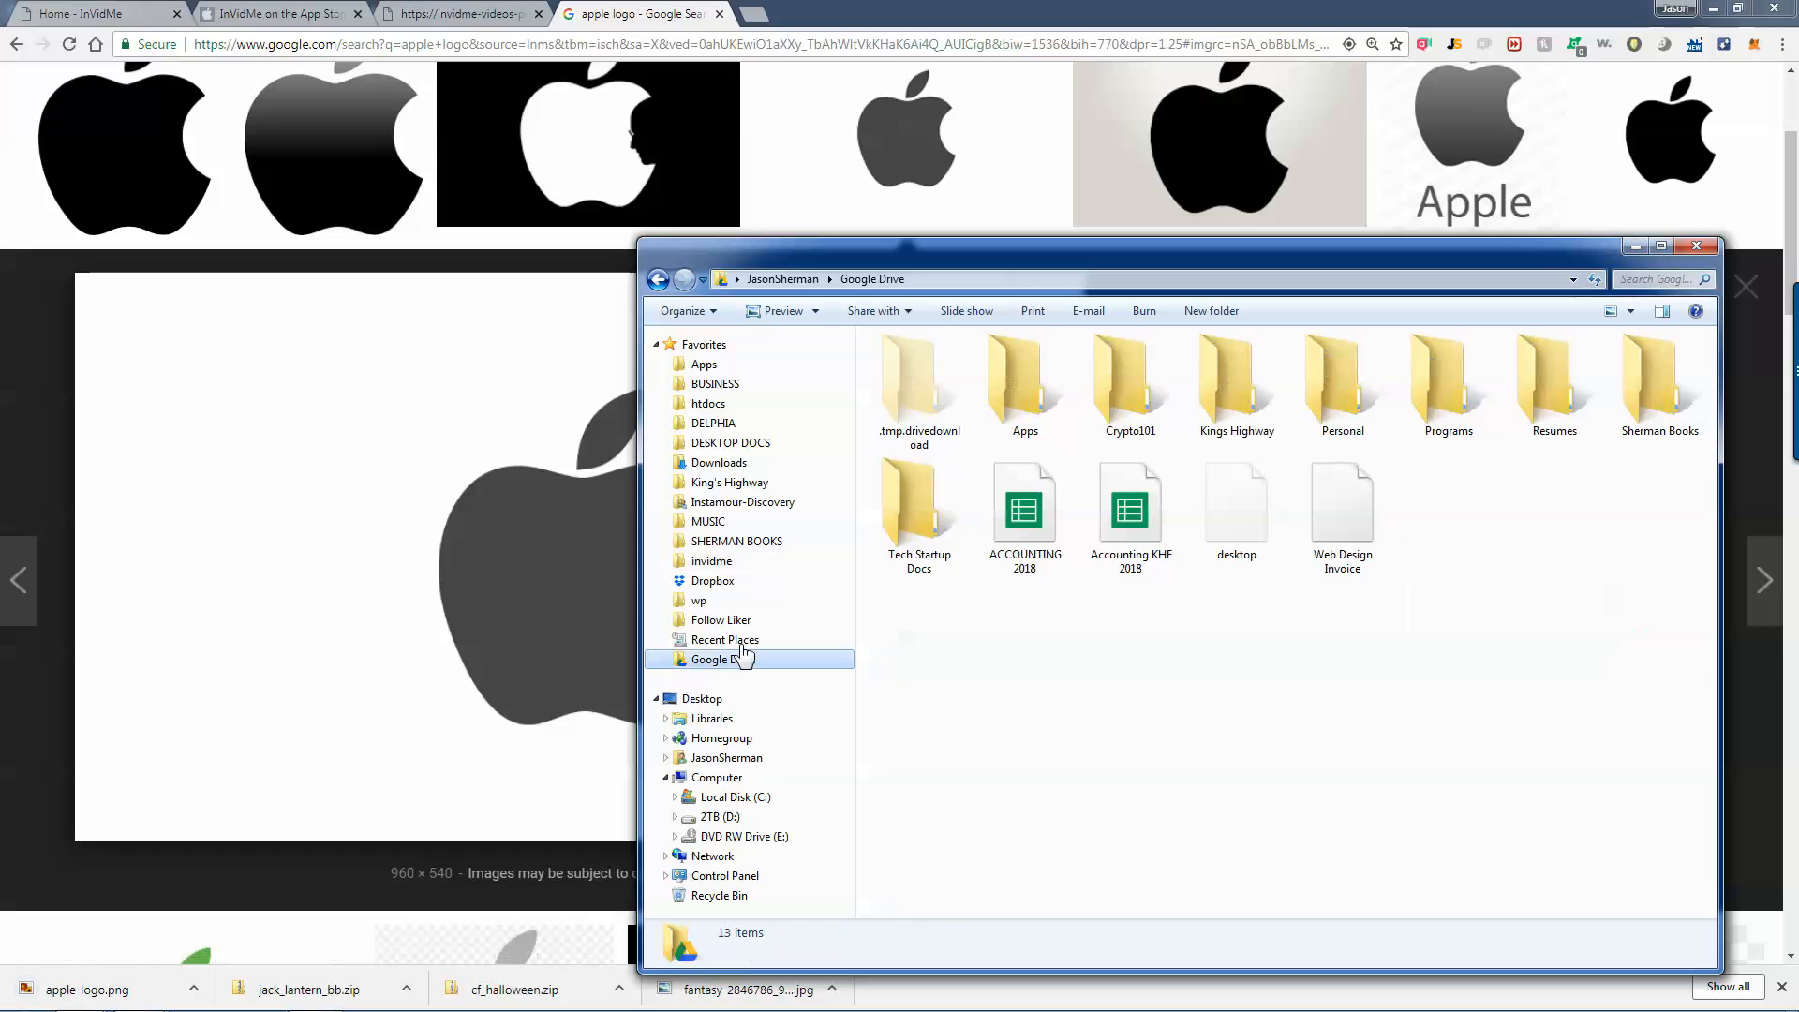
pyautogui.click(702, 697)
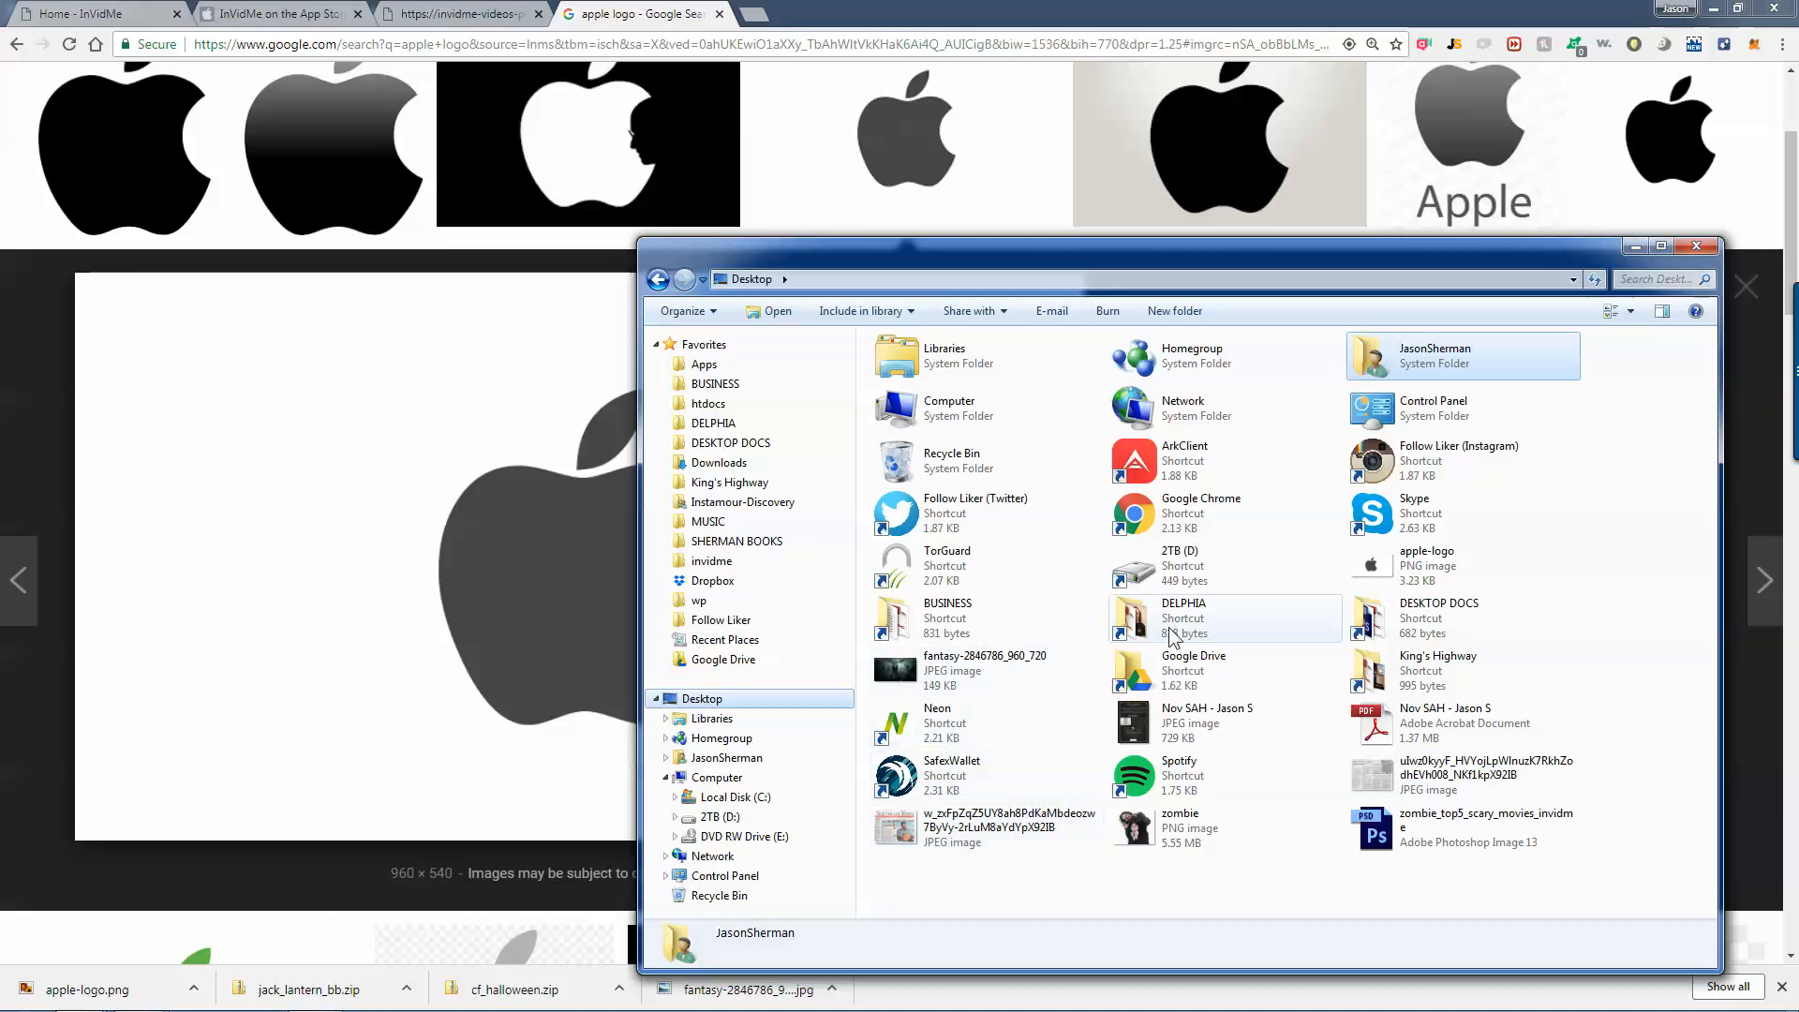
pyautogui.moveTo(1427, 559); pyautogui.dragTo(966, 573)
pyautogui.hotkey('alt', 'Tab')
pyautogui.press('Tab')
pyautogui.hotkey('alt', 'Tab')
pyautogui.hotkey('alt', 'Tab')
pyautogui.hotkey('alt', 'Tab')
pyautogui.hotkey('alt', 'Tab')
pyautogui.hotkey('alt', 'Tab')
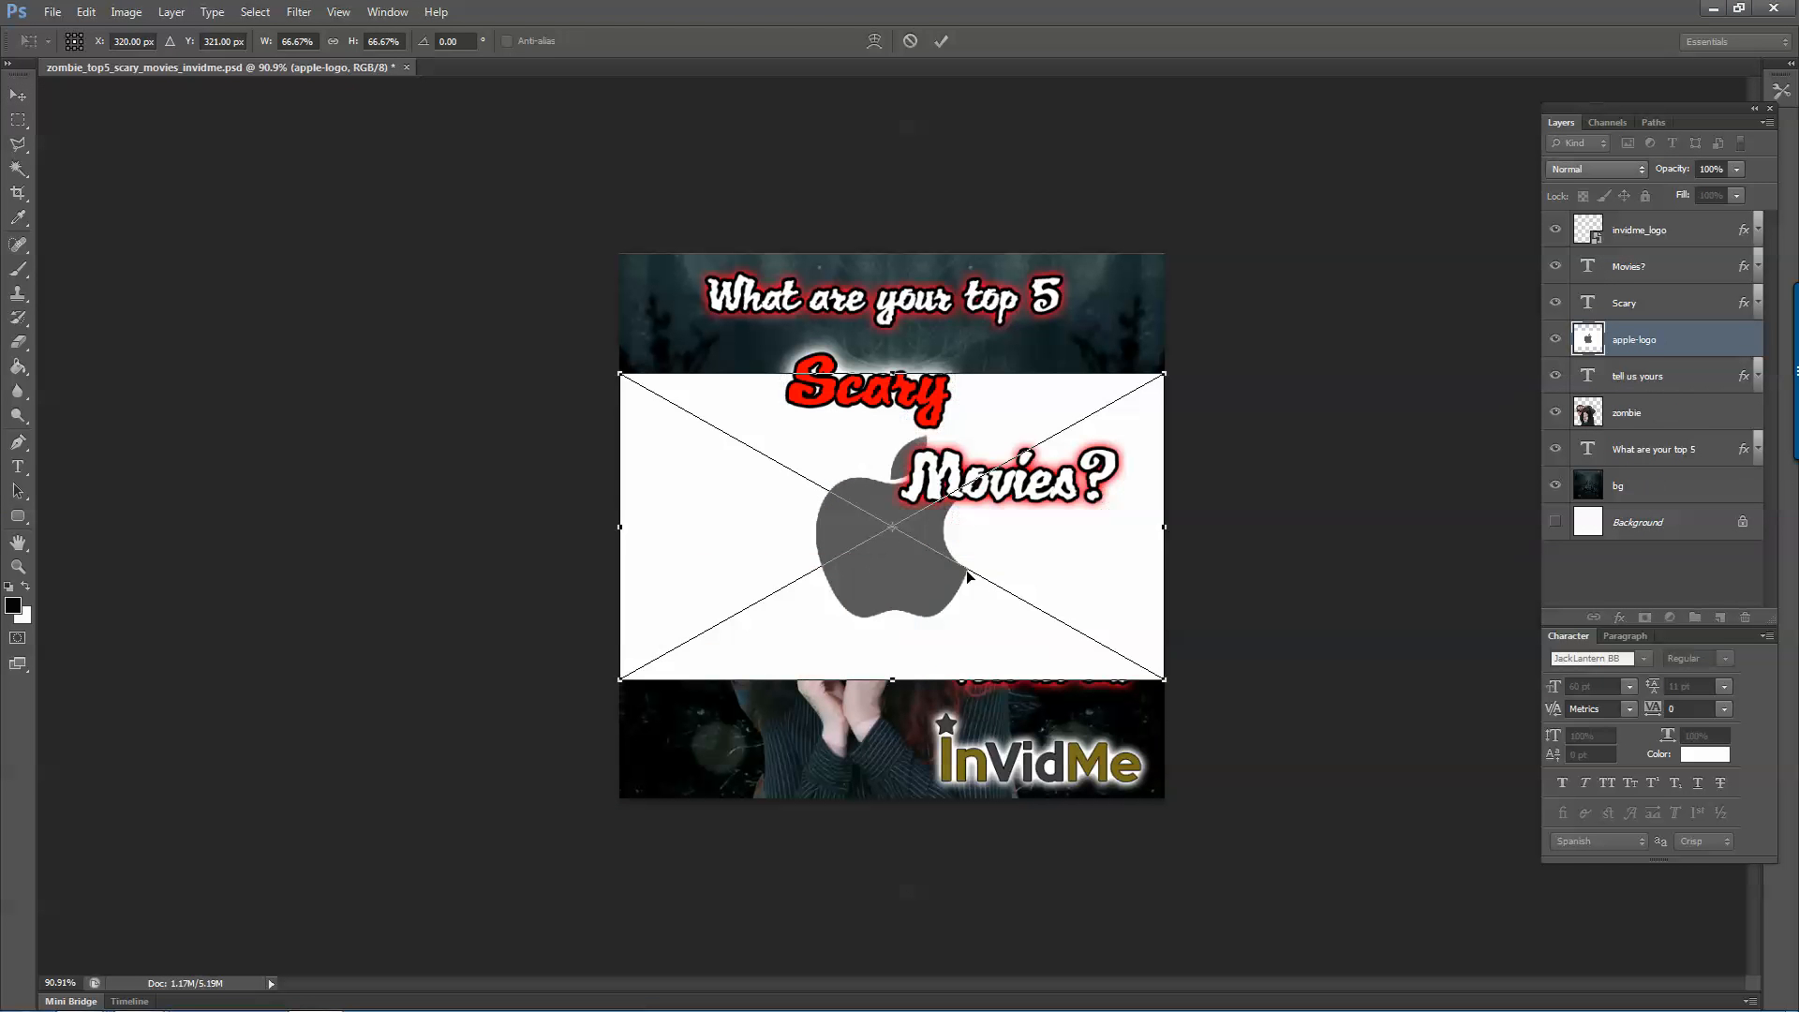
pyautogui.press('Return')
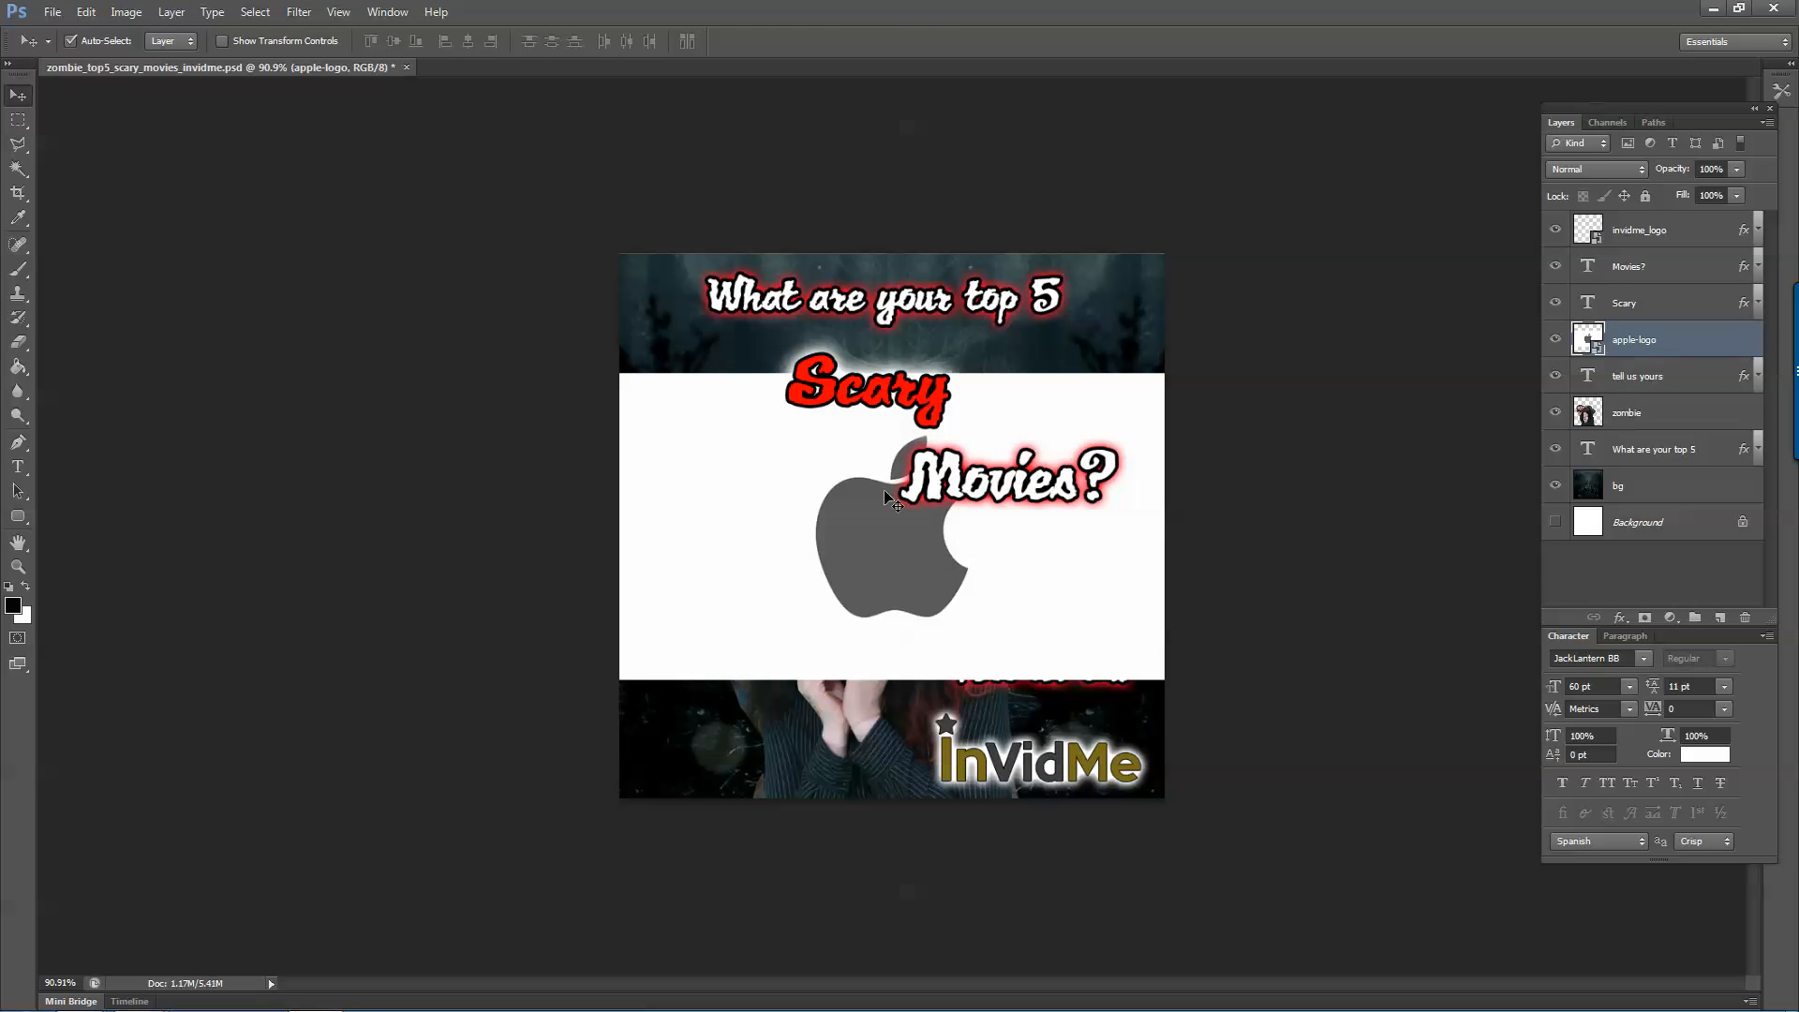
# Select the white area around the Apple logo with the Magic Wand, rasterize the apple-logo layer, delete the white background and deselect.
pyautogui.press('w')
pyautogui.click(727, 506)
pyautogui.press('v')
pyautogui.press('Delete')
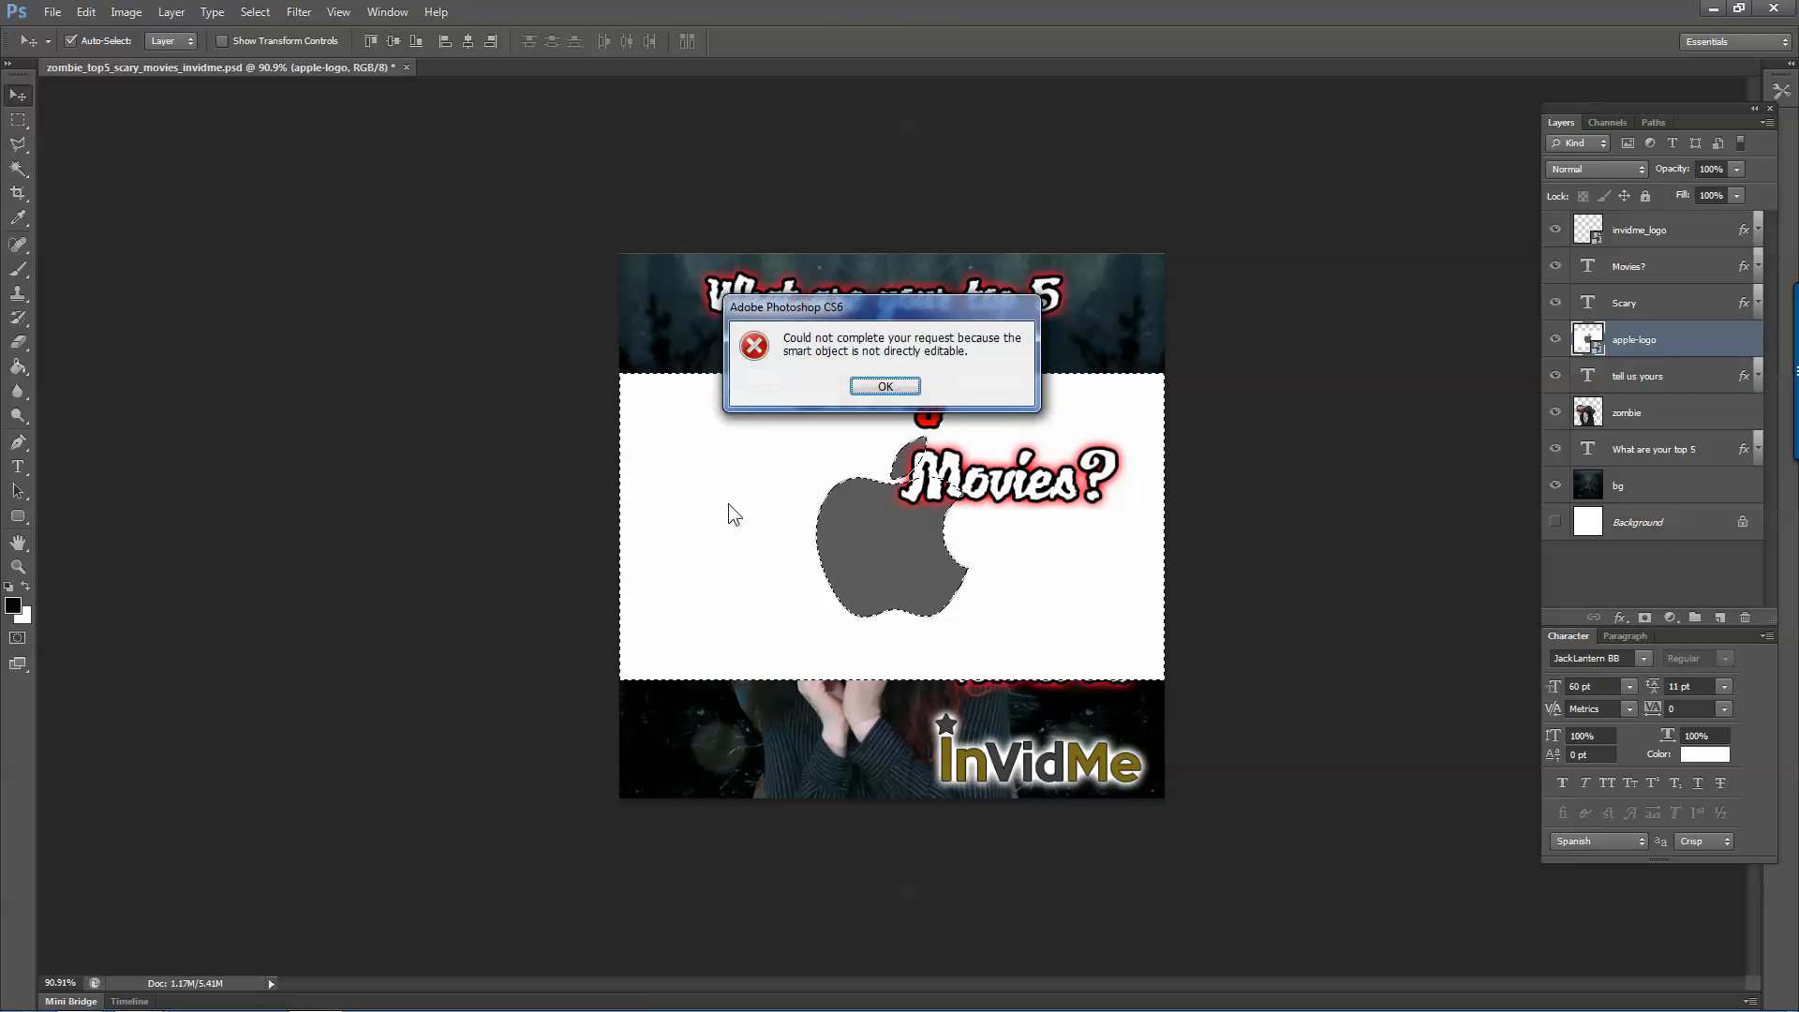
pyautogui.press('Return')
pyautogui.rightClick(1677, 344)
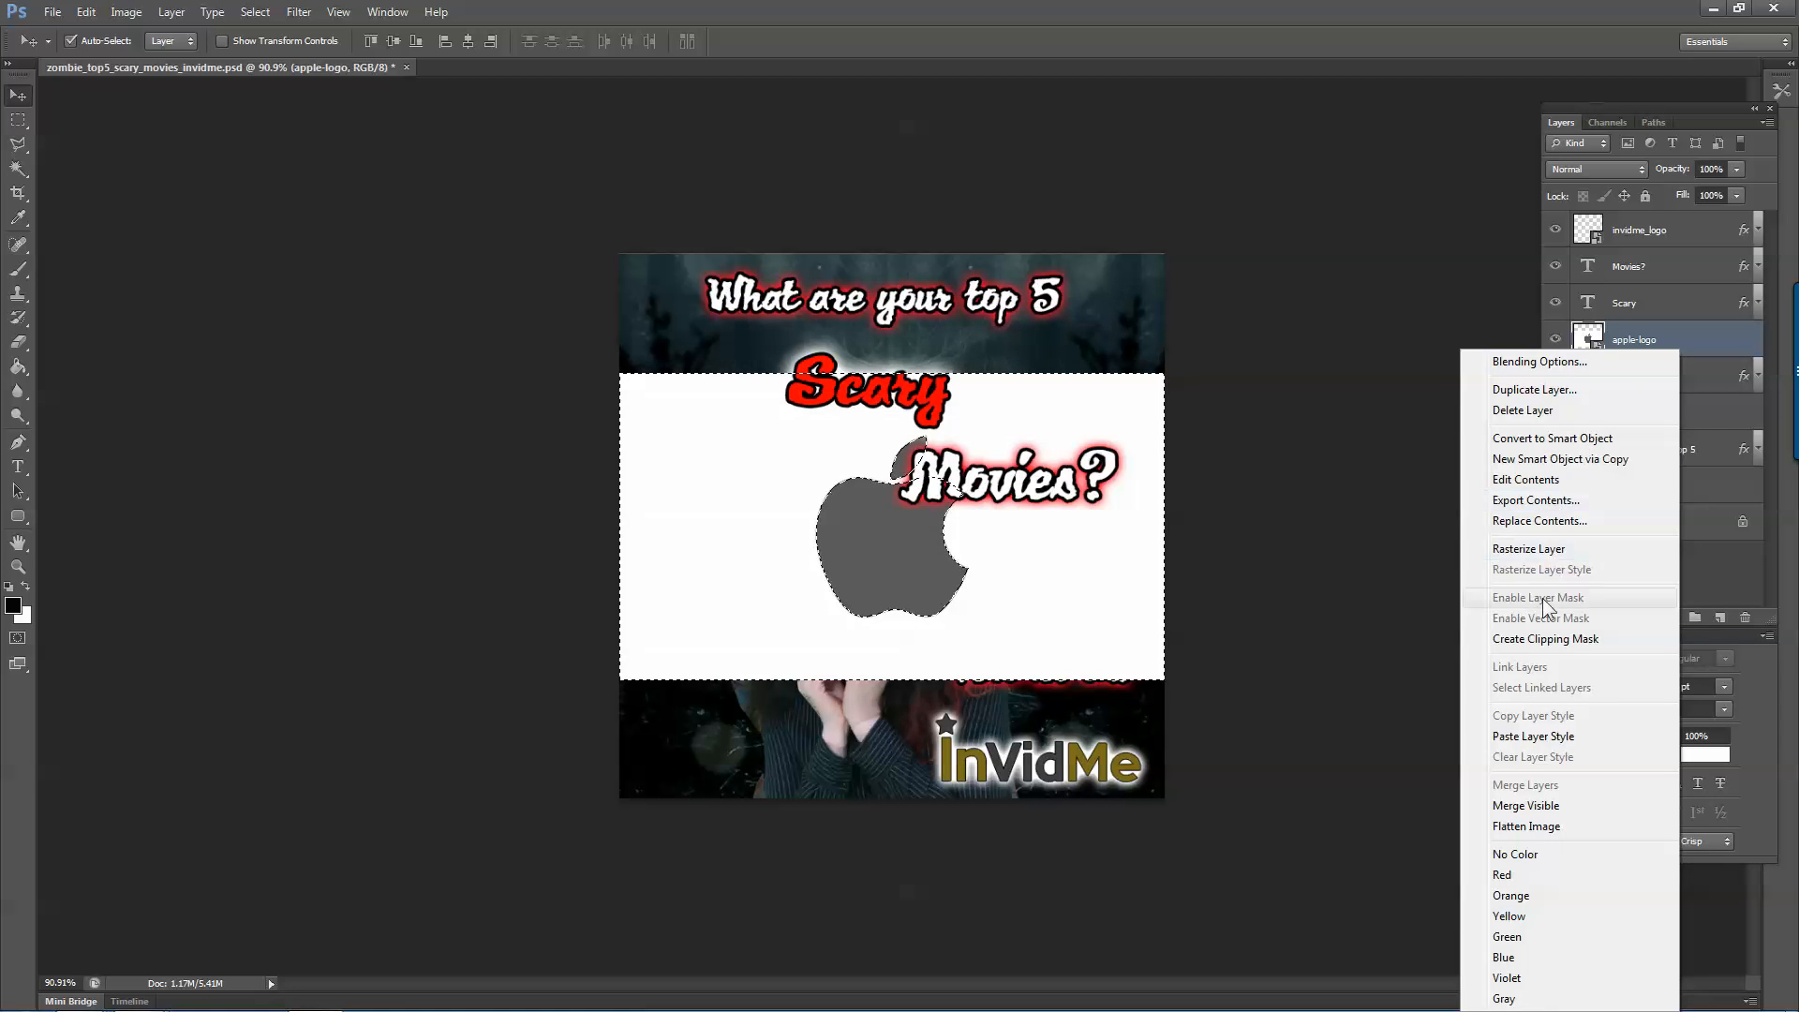
pyautogui.click(1528, 549)
pyautogui.press('Delete')
pyautogui.press('m')
pyautogui.hotkey('ctrl', 'd')
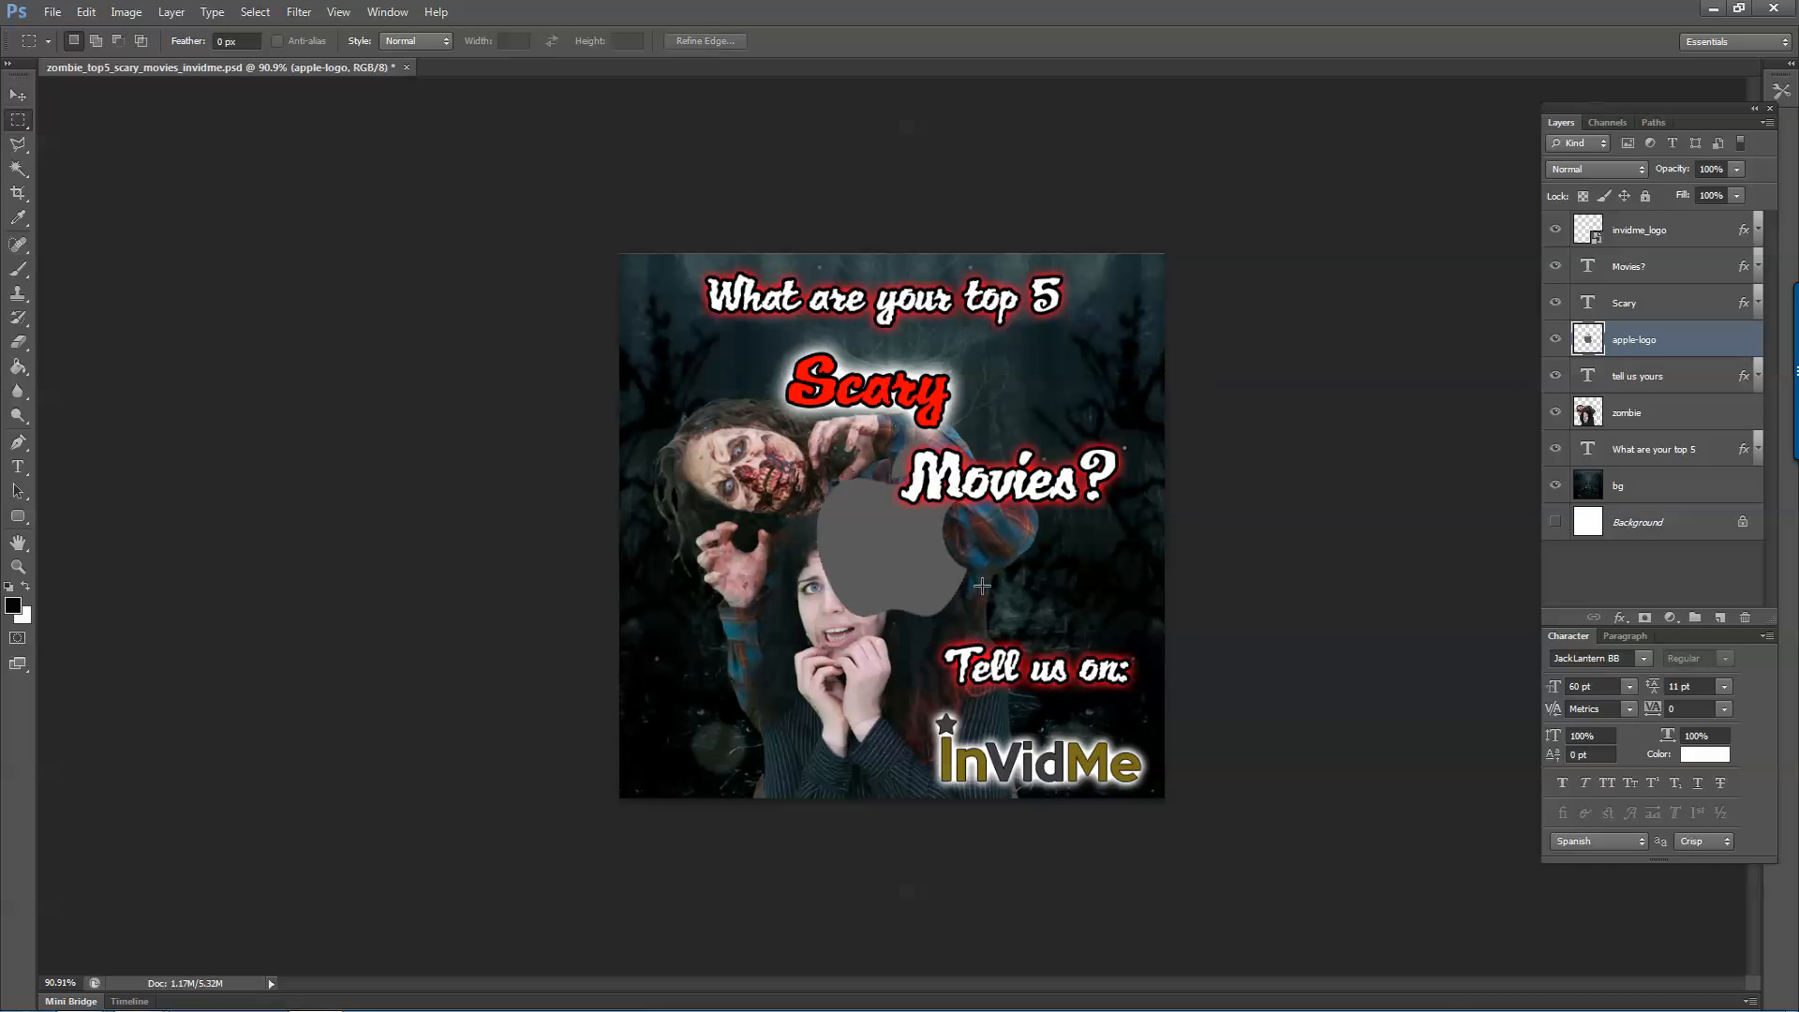
# Scale the Apple logo down to about 36.5% and place it just left of the InVidMe logo.
pyautogui.hotkey('ctrl', 't')
pyautogui.moveTo(819, 439); pyautogui.dragTo(914, 553)
pyautogui.moveTo(929, 616); pyautogui.dragTo(891, 760)
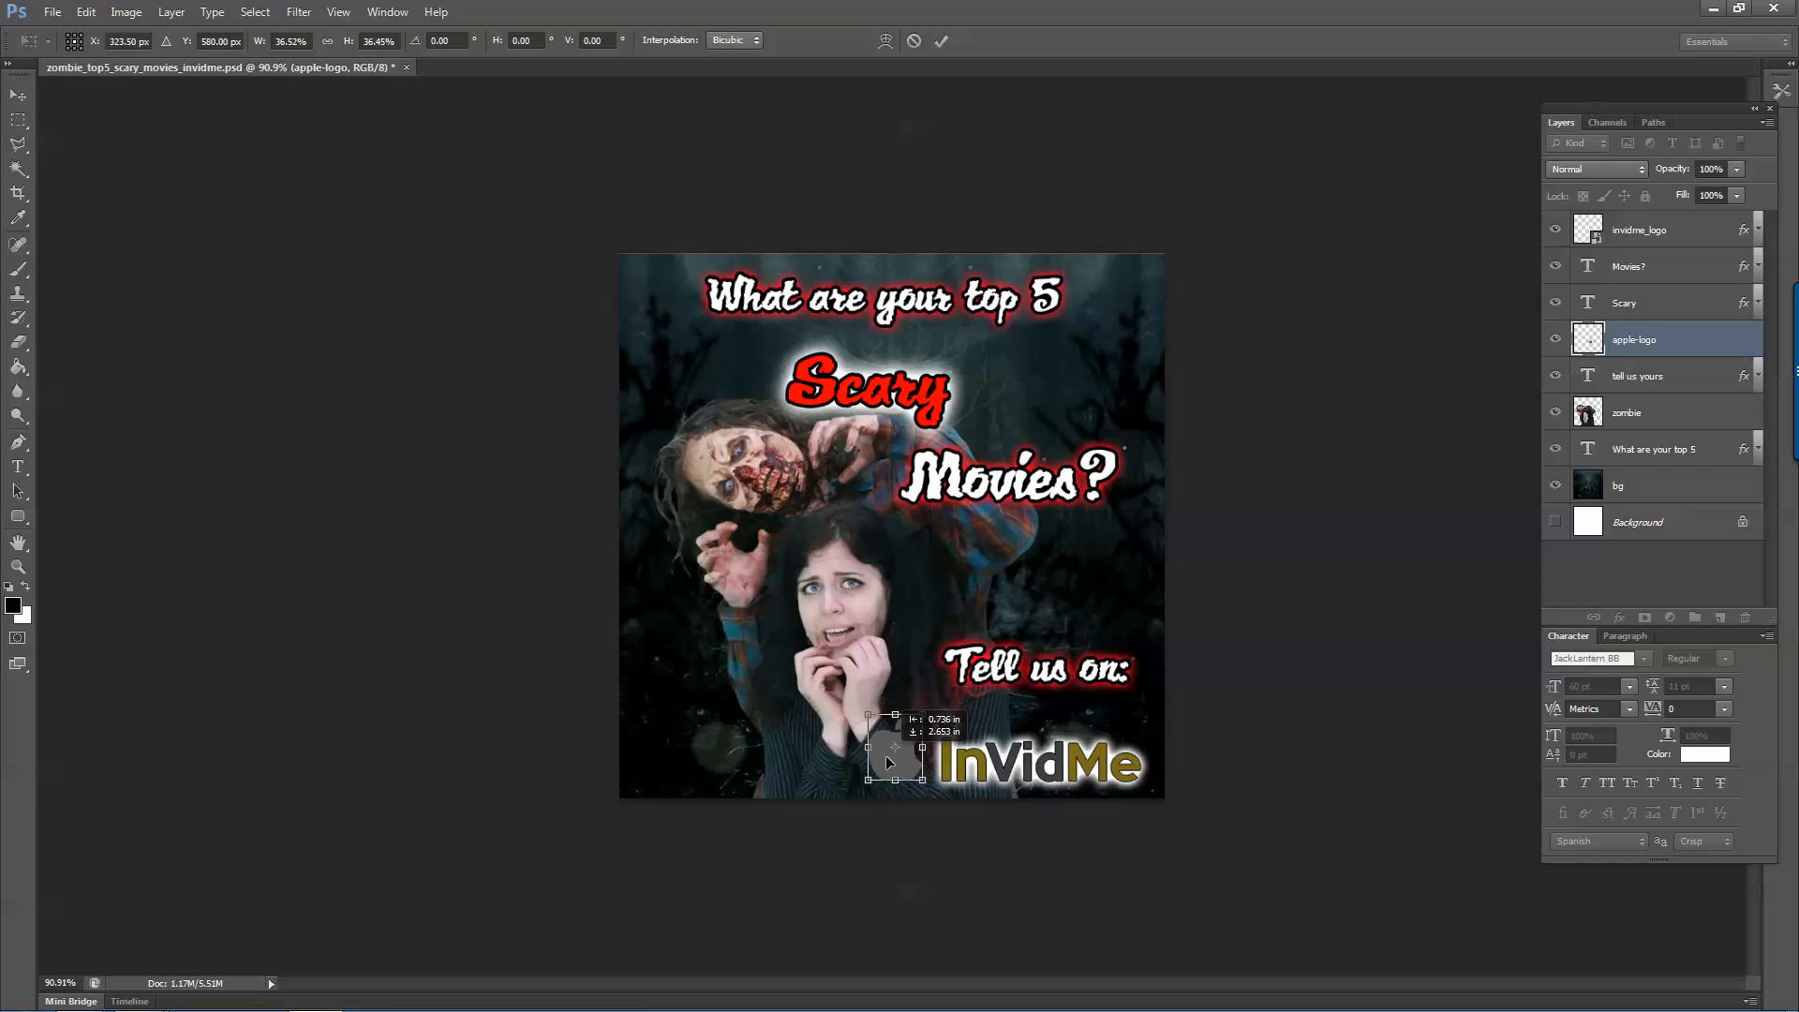
pyautogui.press('Return')
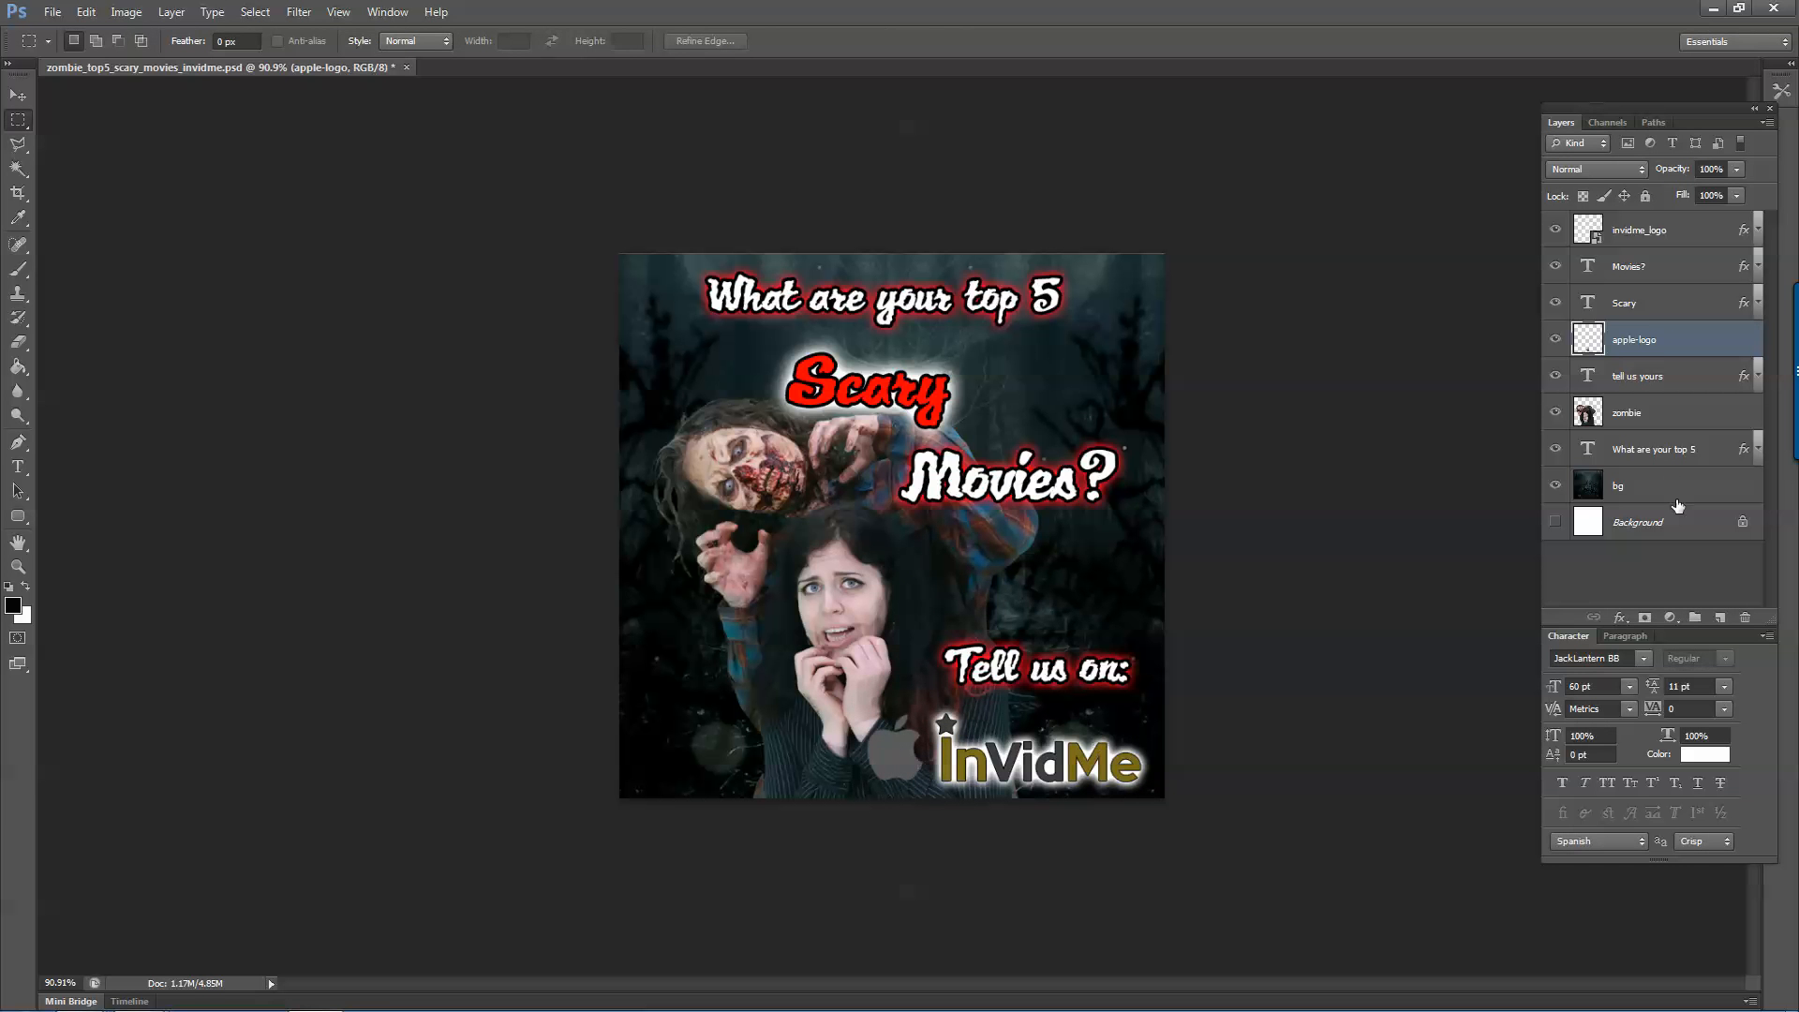
# Copy the layer style from the invidme_logo layer and paste it onto the apple-logo layer.
pyautogui.rightClick(1647, 233)
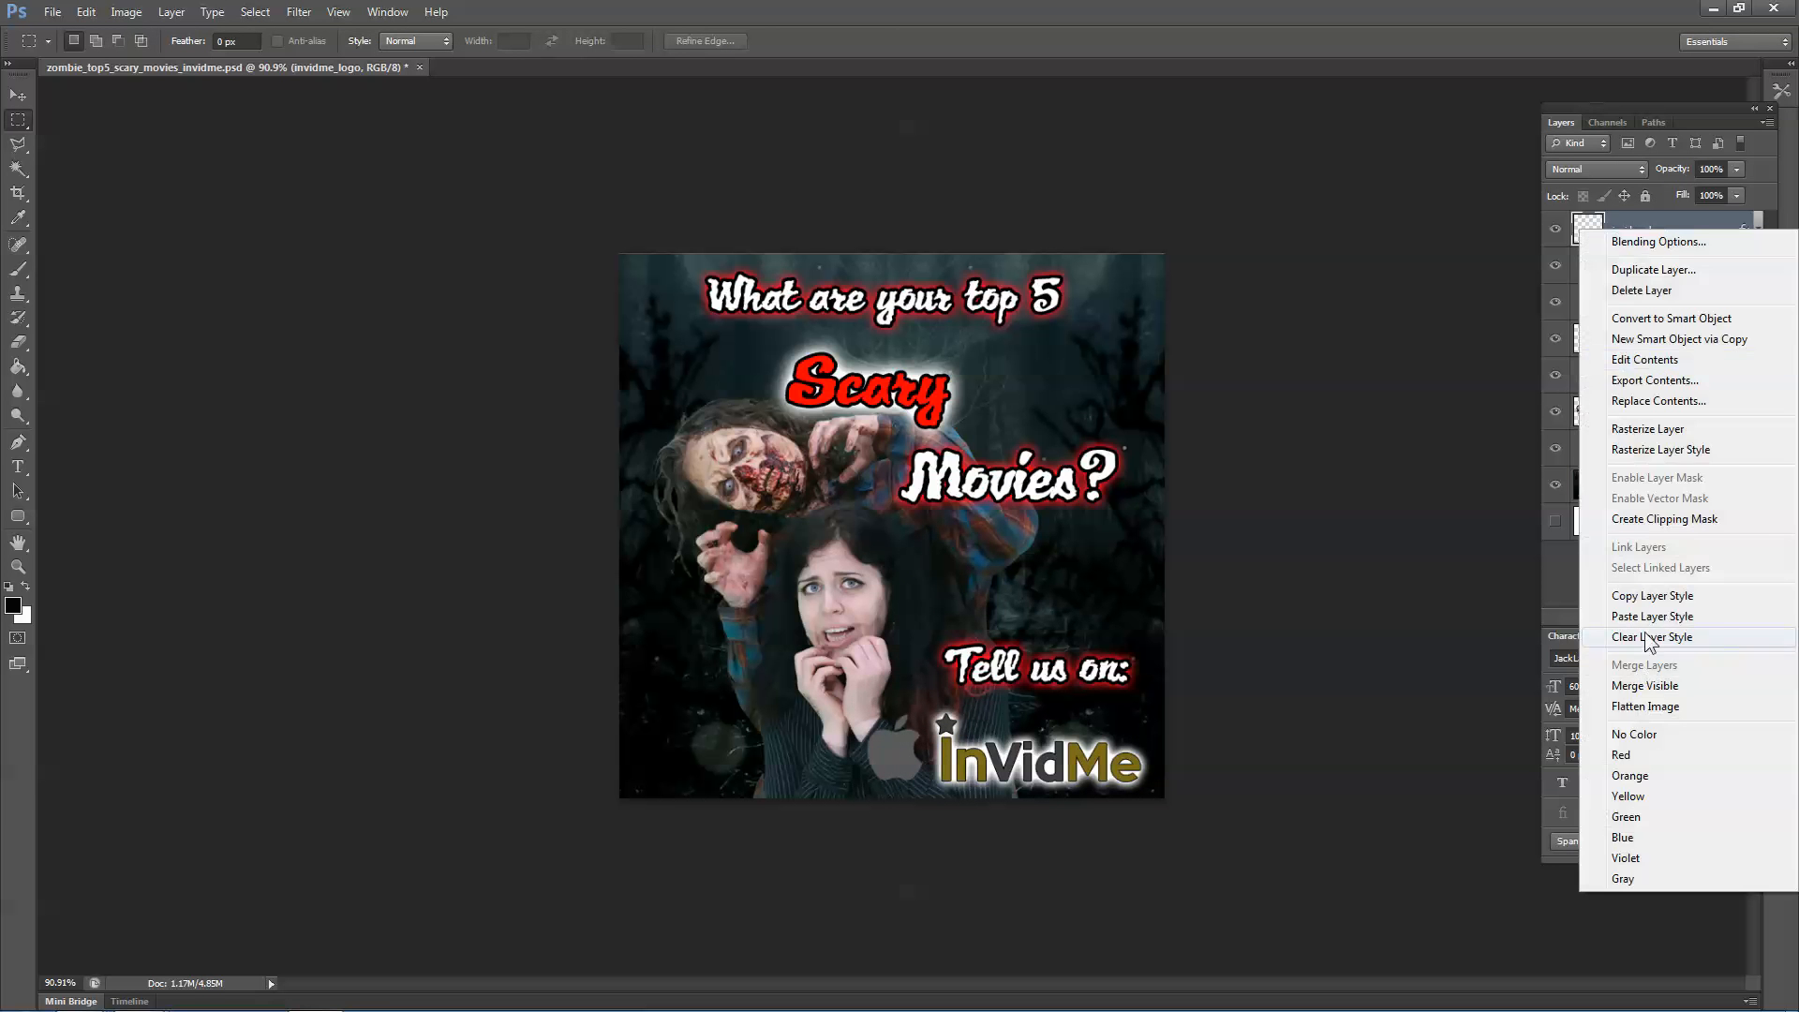
pyautogui.click(1644, 596)
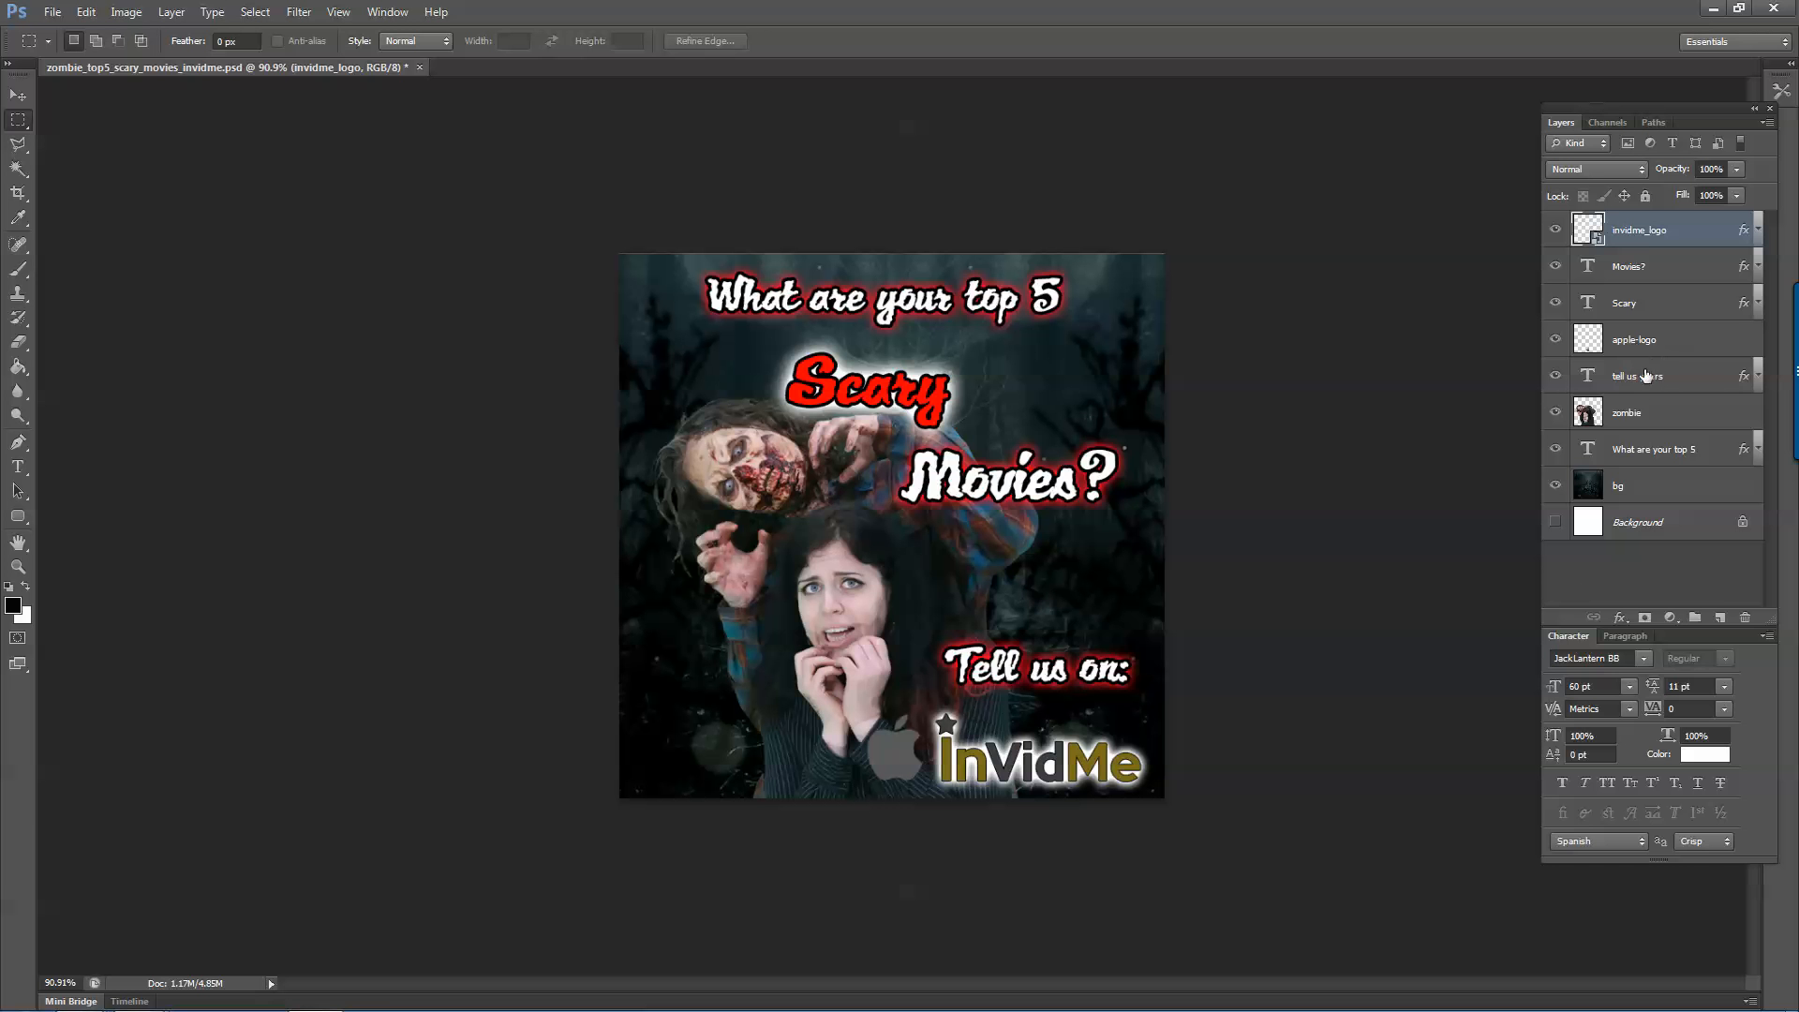
pyautogui.rightClick(1640, 238)
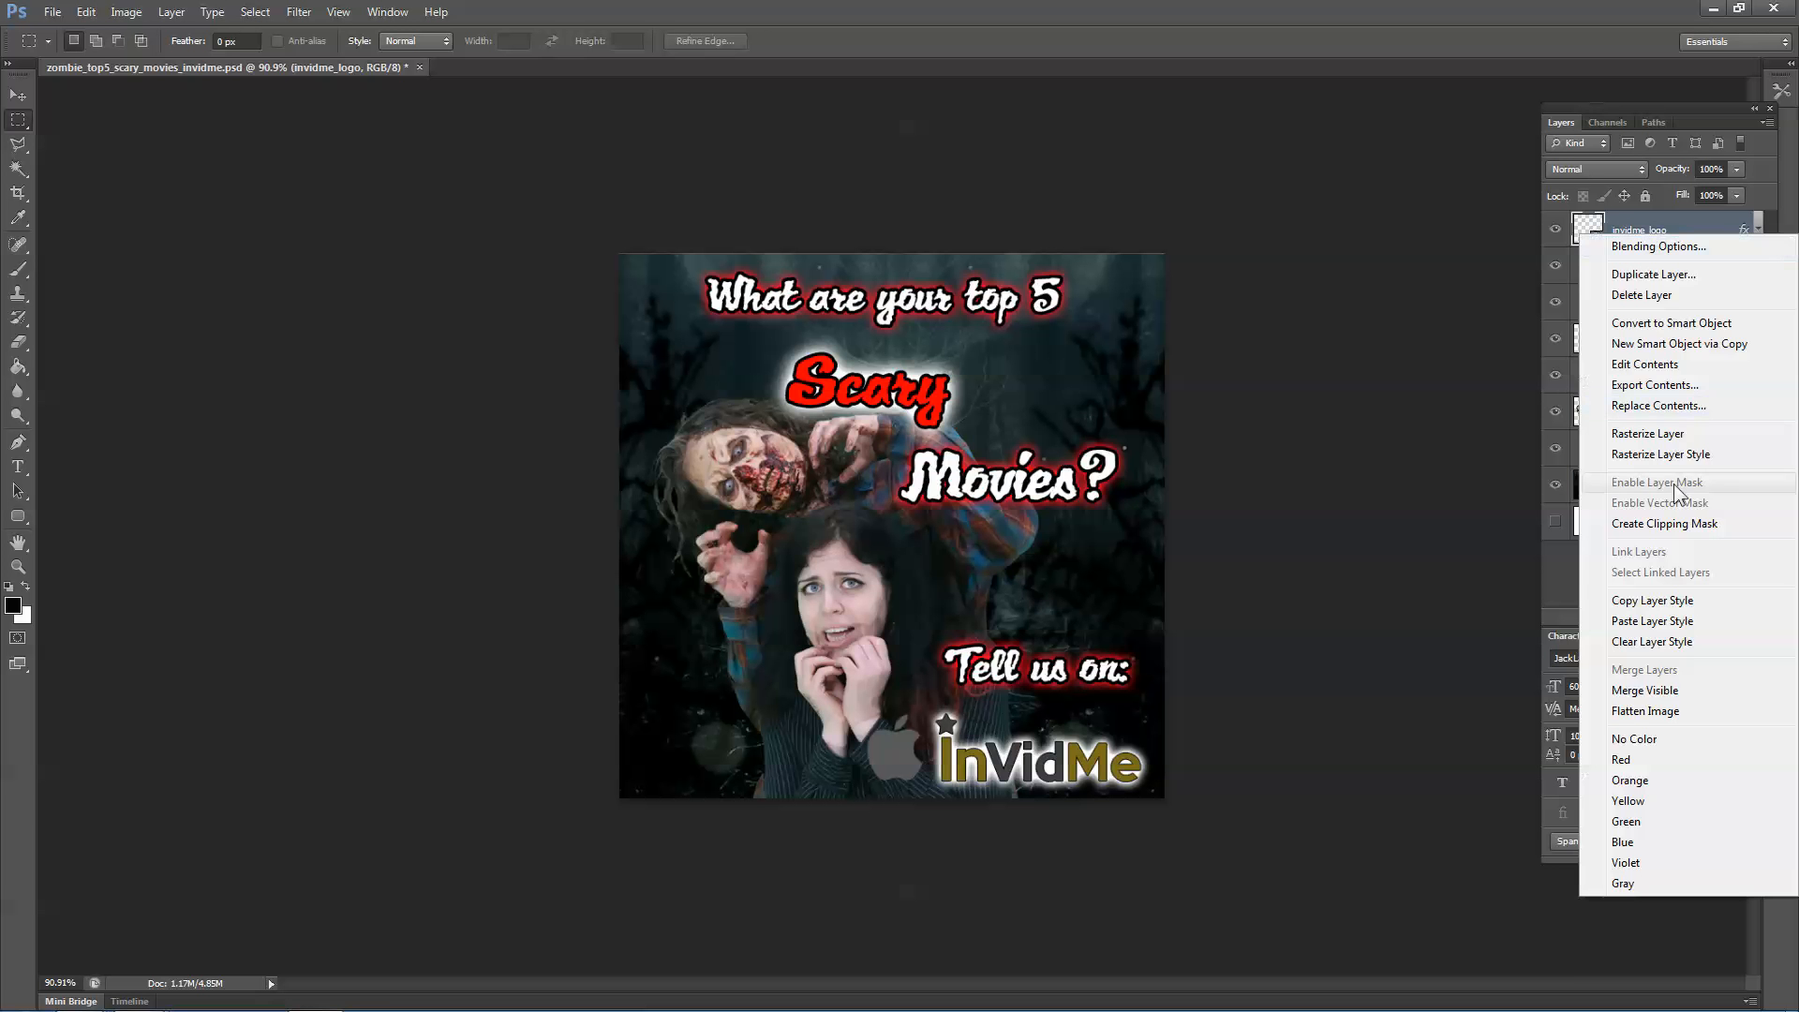
pyautogui.click(1580, 421)
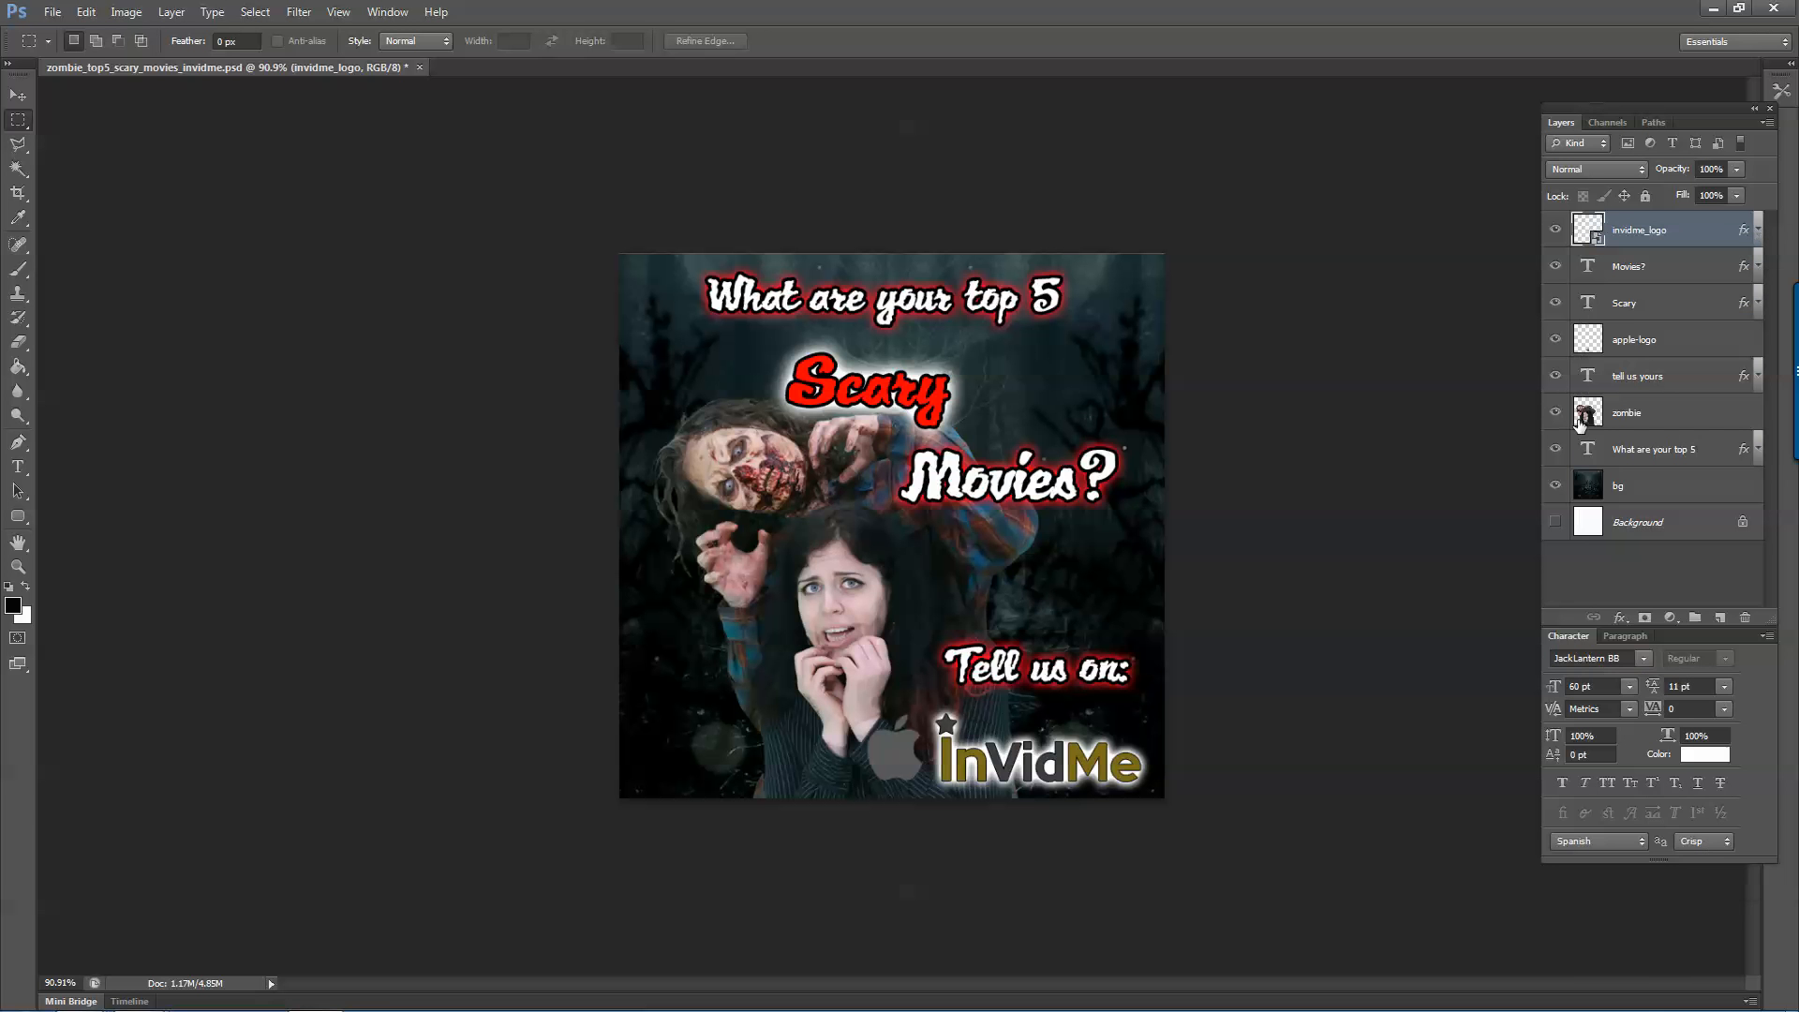
pyautogui.rightClick(1628, 345)
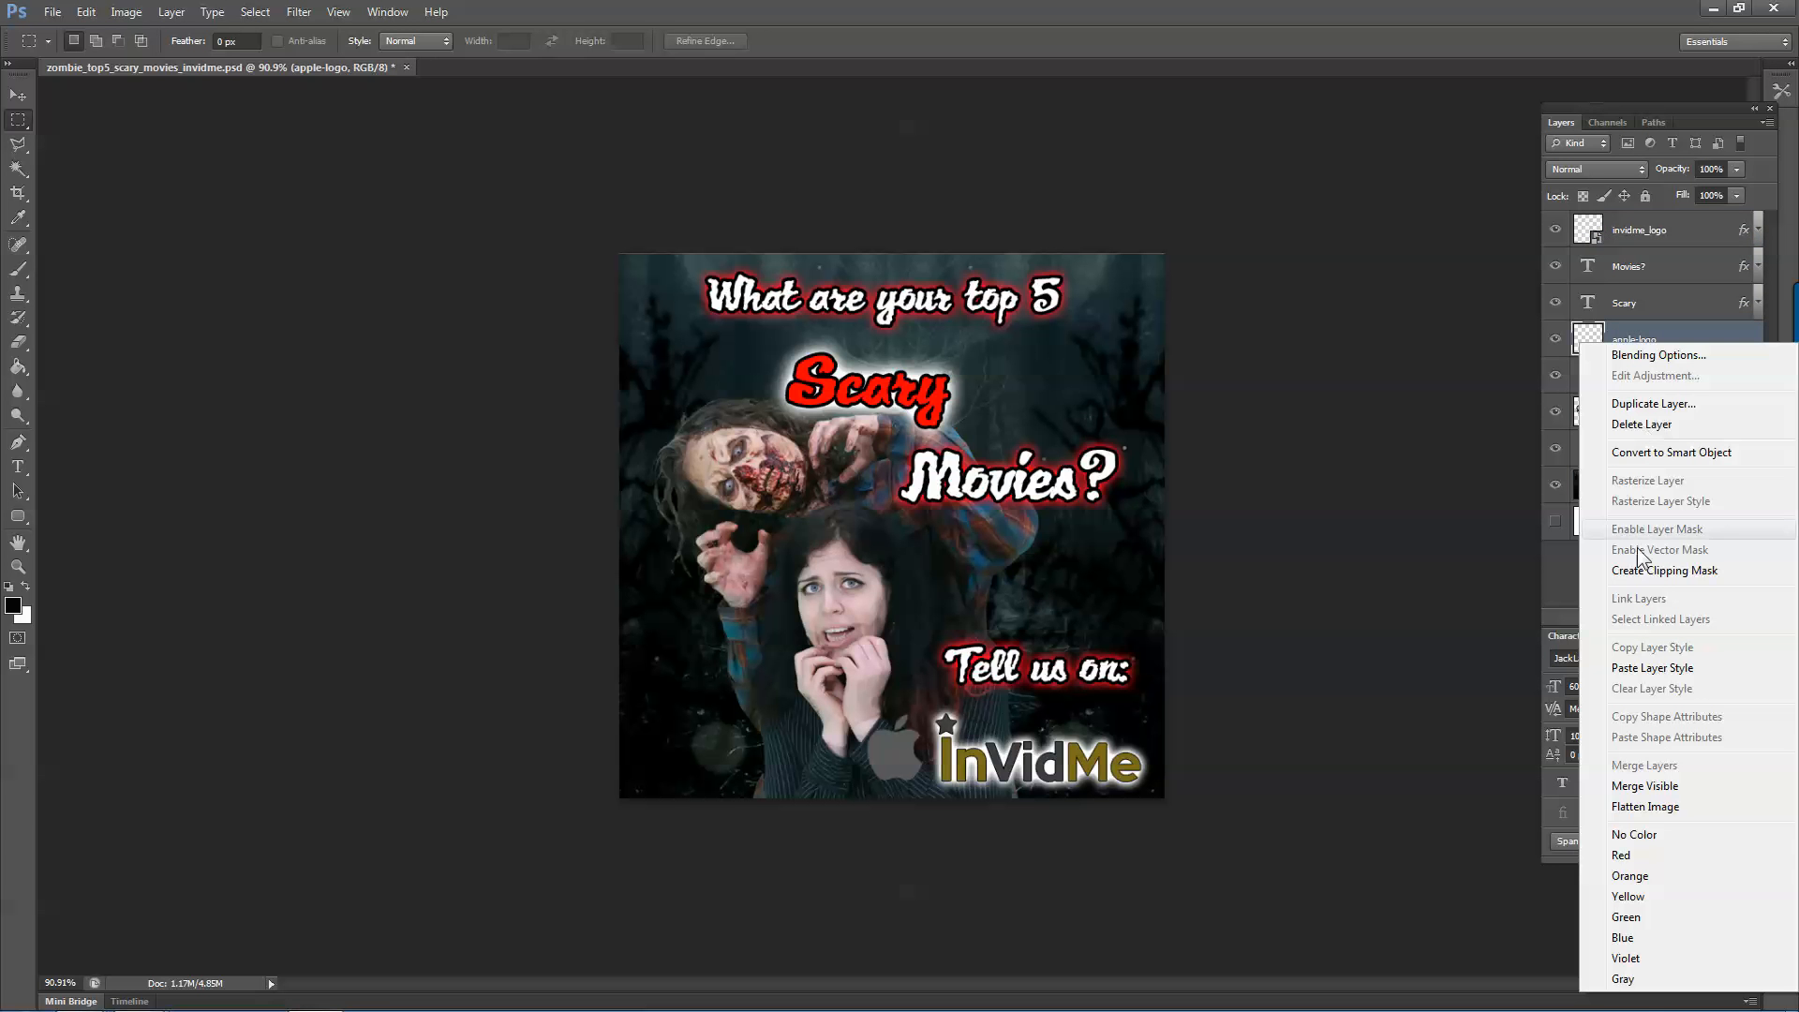
pyautogui.click(1647, 668)
# Fine-tune the Apple logo's position so it sits close beside the InVidMe logo.
pyautogui.press('v')
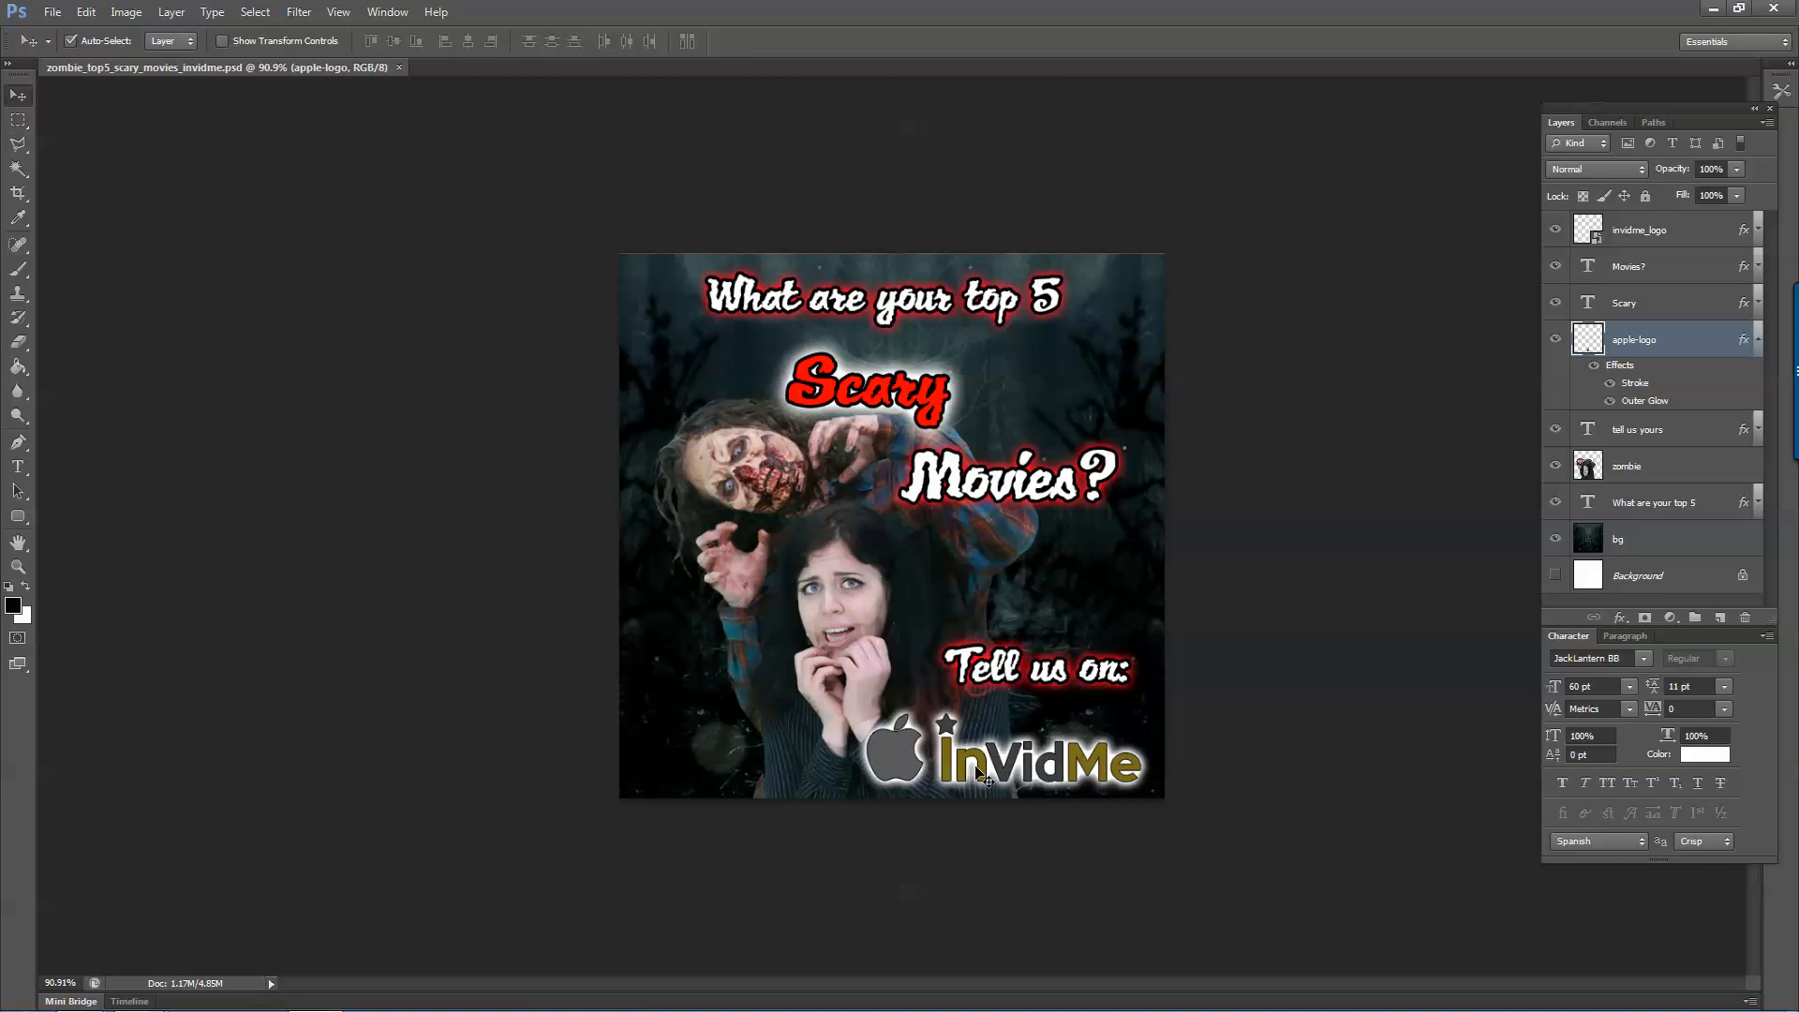
pyautogui.moveTo(906, 755)
pyautogui.mouseDown()
pyautogui.moveTo(1117, 759)
pyautogui.moveTo(897, 754)
pyautogui.mouseUp()
pyautogui.scroll(5, 1089, 774)
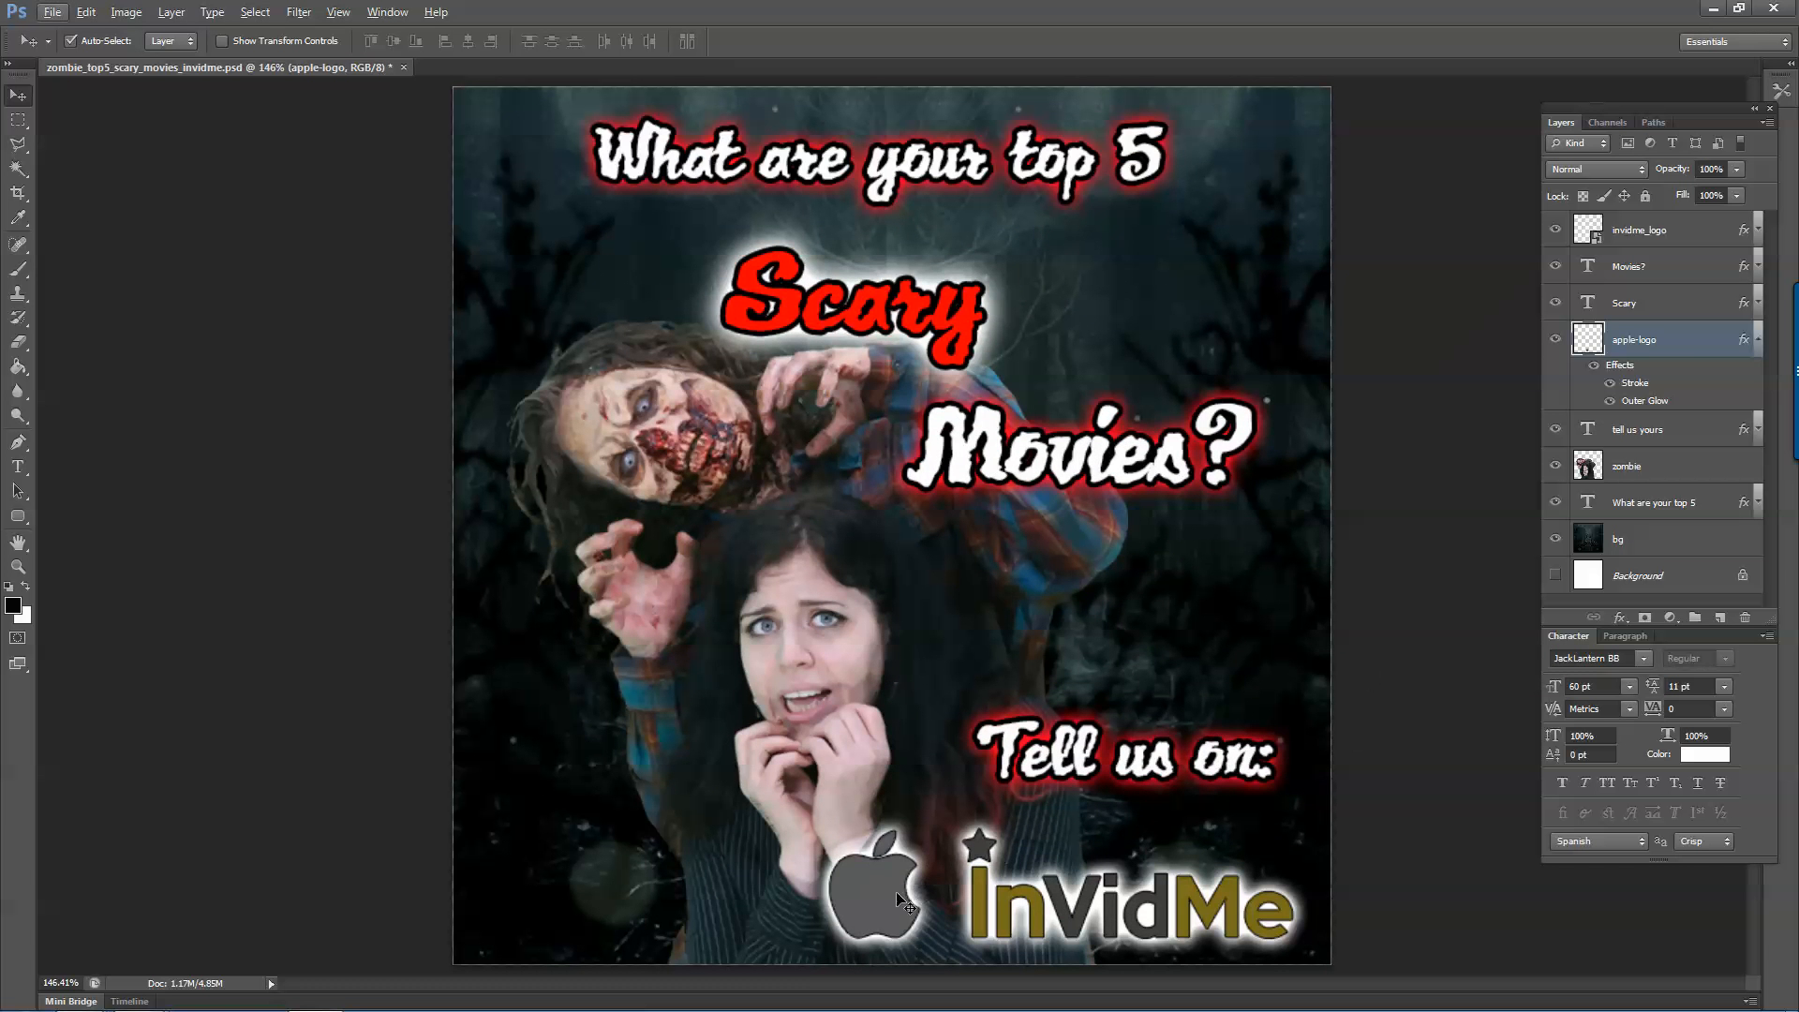
pyautogui.moveTo(897, 893); pyautogui.dragTo(912, 897)
# Scale the Apple and InVidMe logos down together to about three quarters, anchored at their lower-right corner, and collapse the apple-logo layer's effects list.
pyautogui.click(1015, 909)
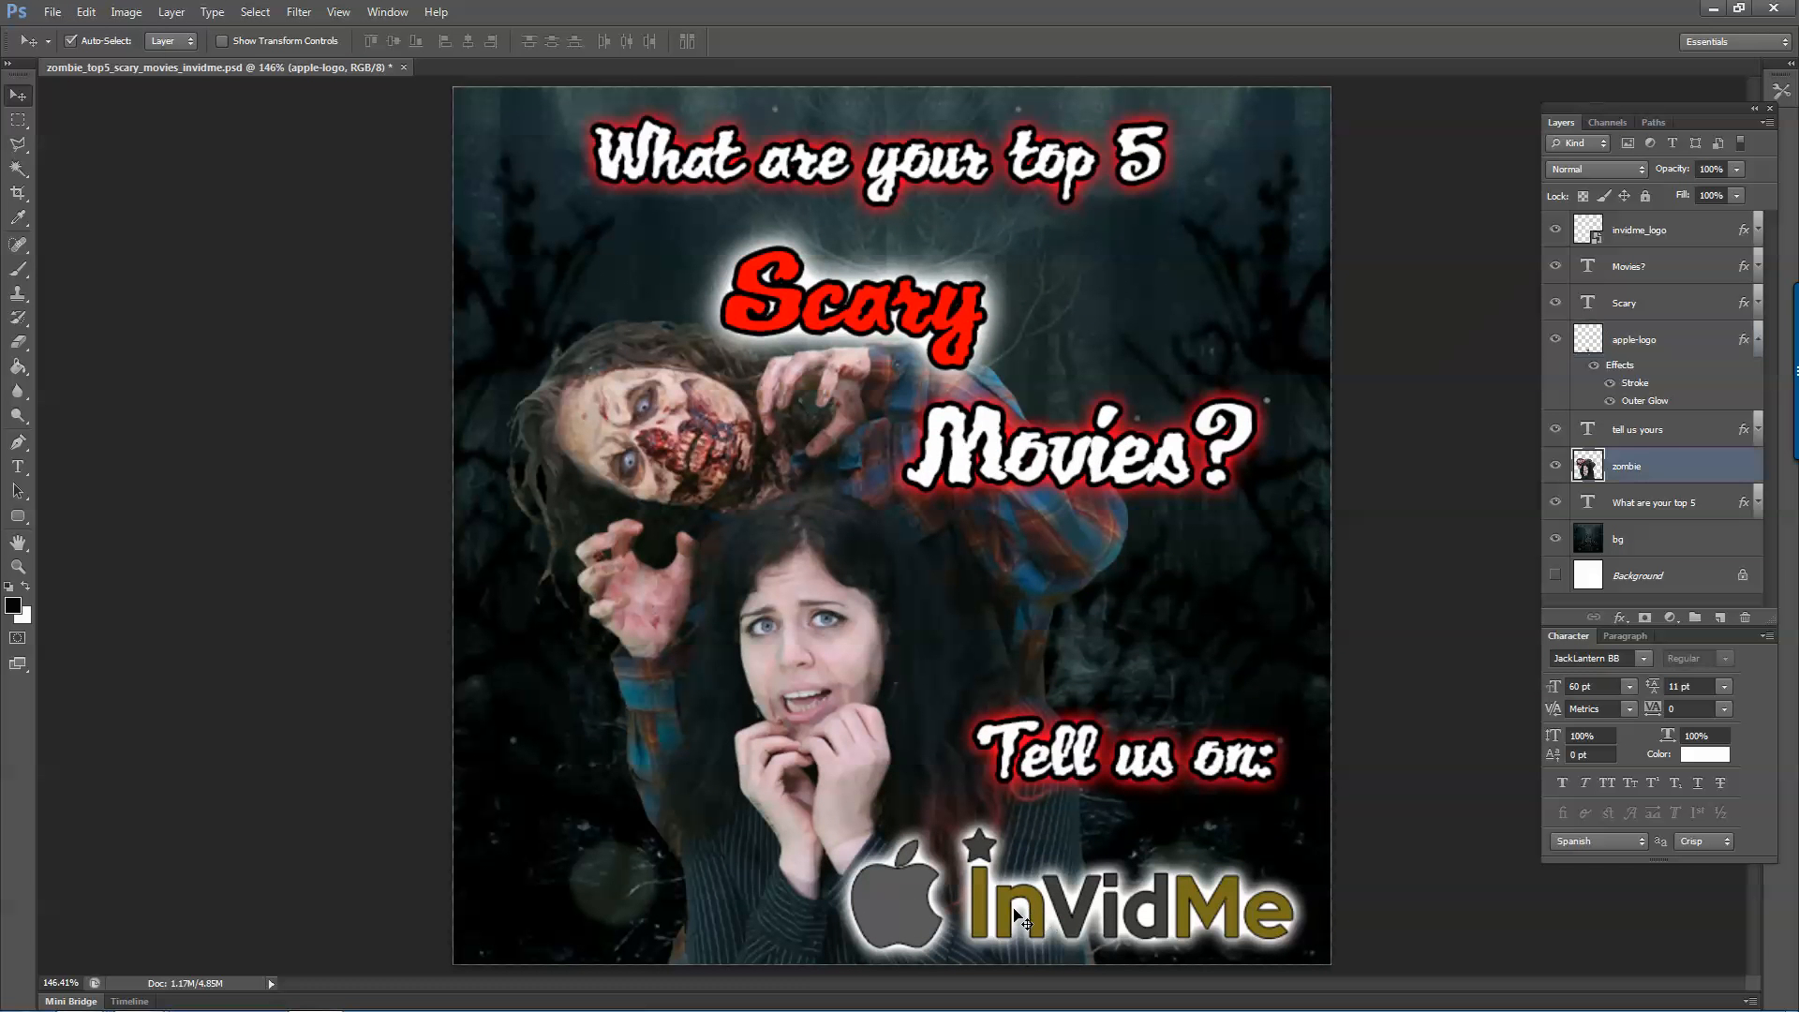
pyautogui.click(923, 913)
pyautogui.keyDown('shift'); pyautogui.click(991, 923); pyautogui.keyUp('shift')
pyautogui.hotkey('ctrl', 't')
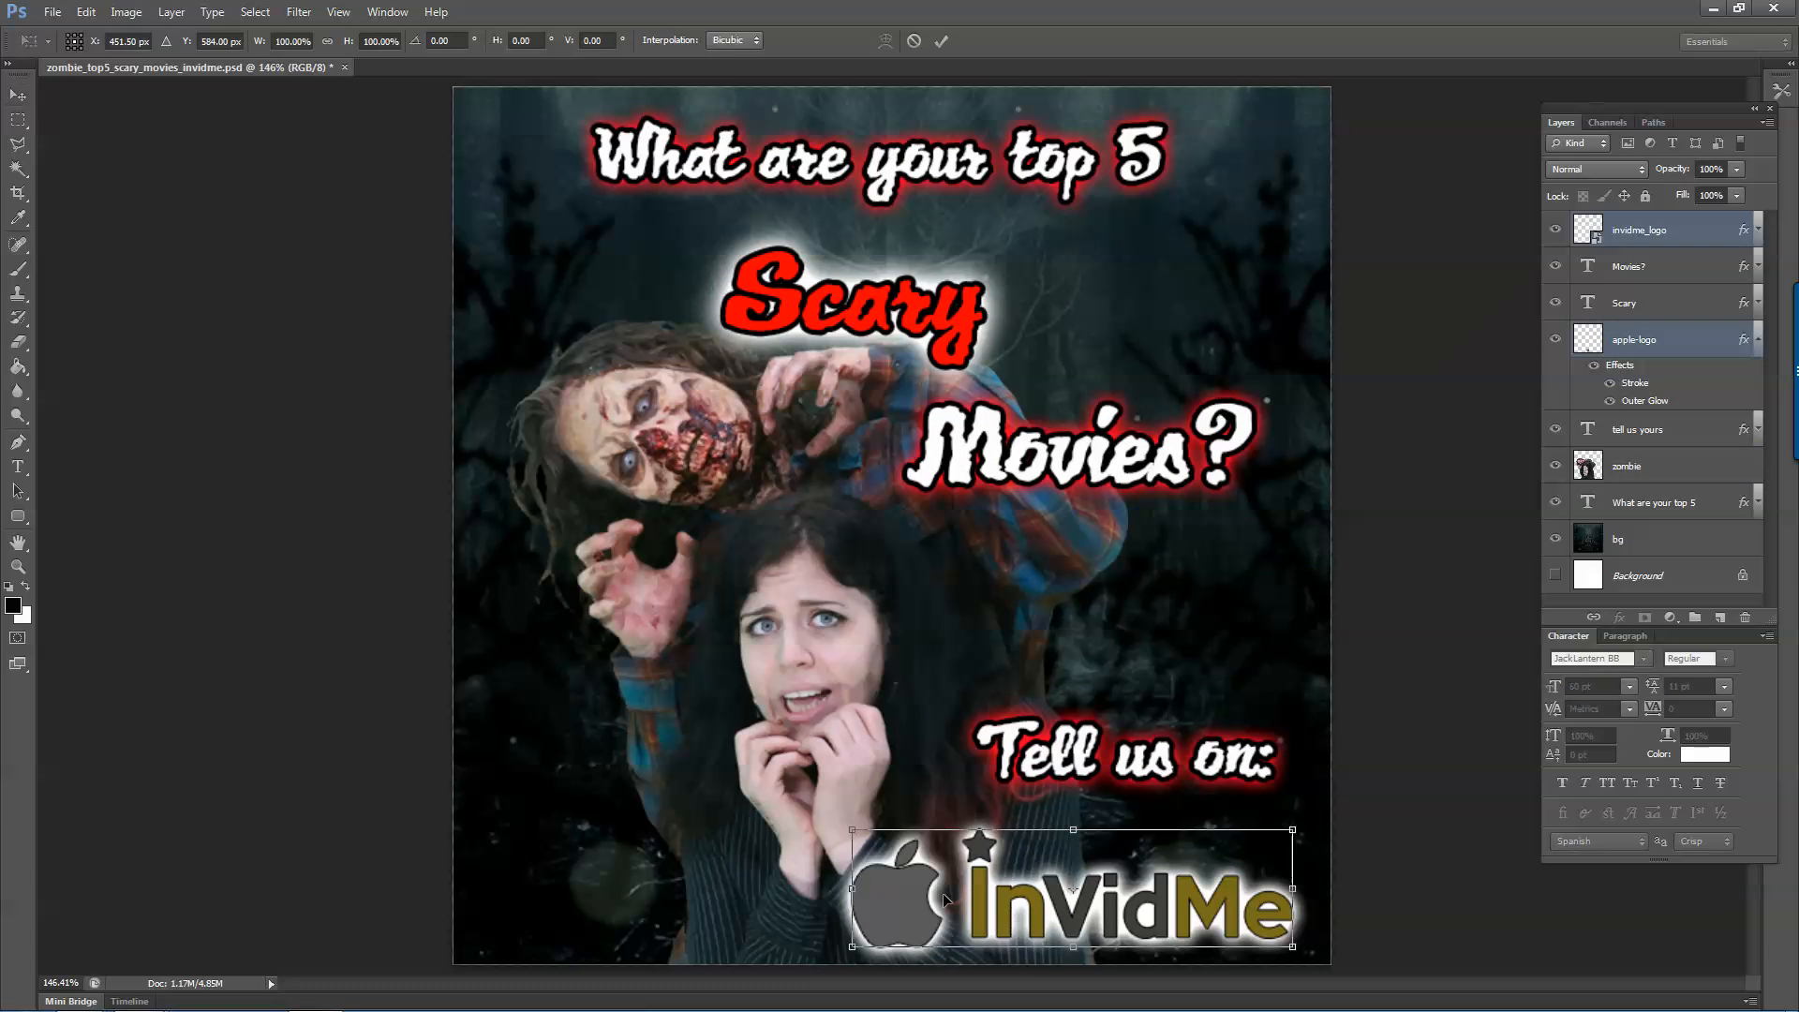
pyautogui.moveTo(848, 827); pyautogui.dragTo(965, 876)
pyautogui.press('Return')
pyautogui.click(995, 860)
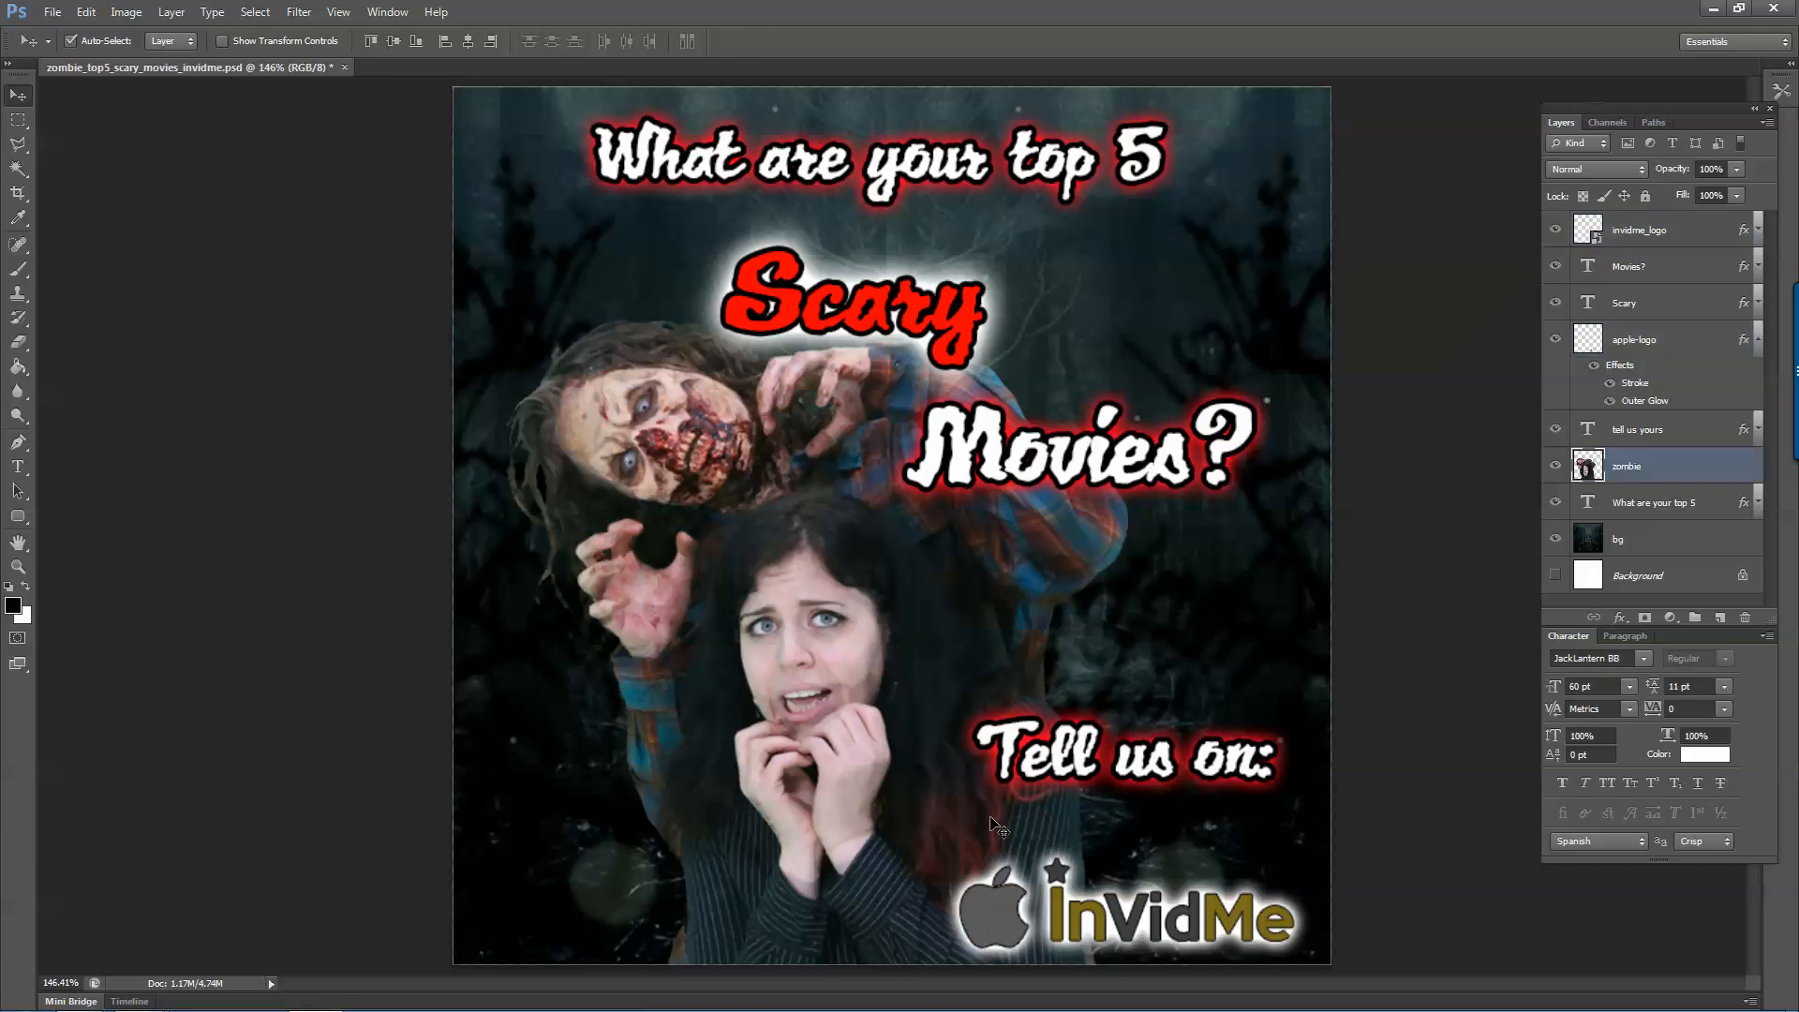
pyautogui.click(944, 857)
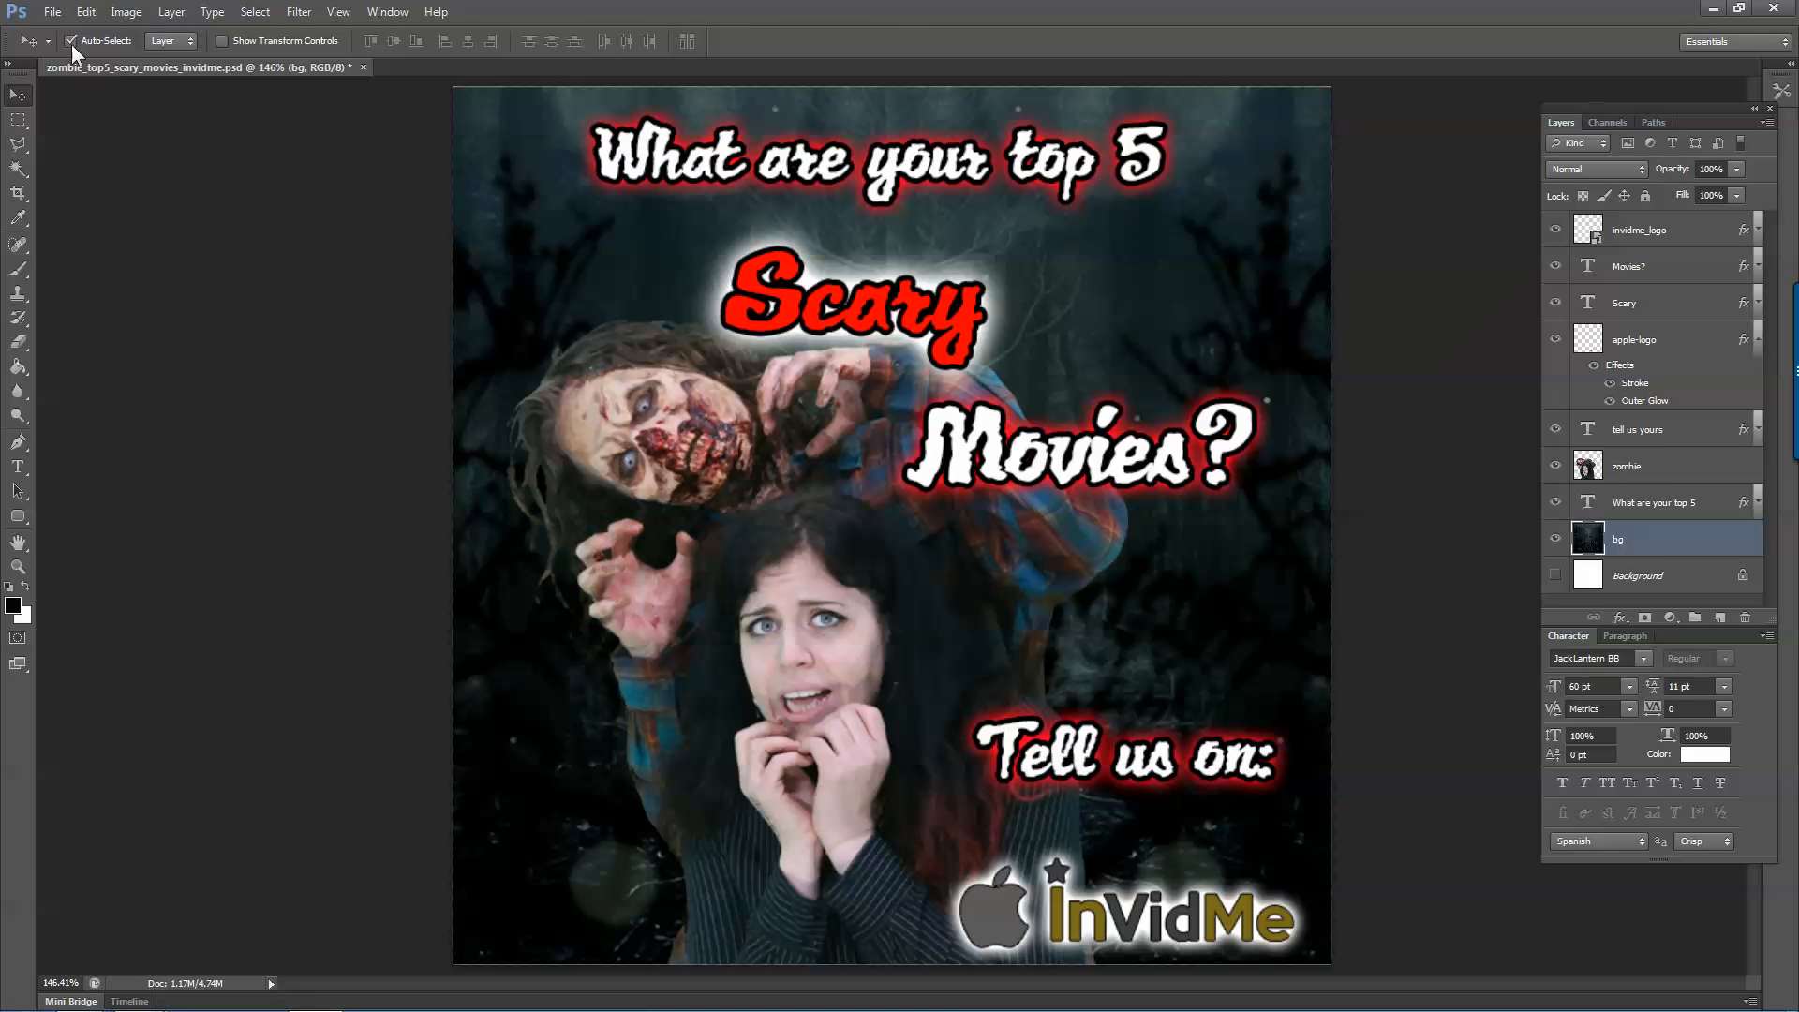
pyautogui.click(1758, 341)
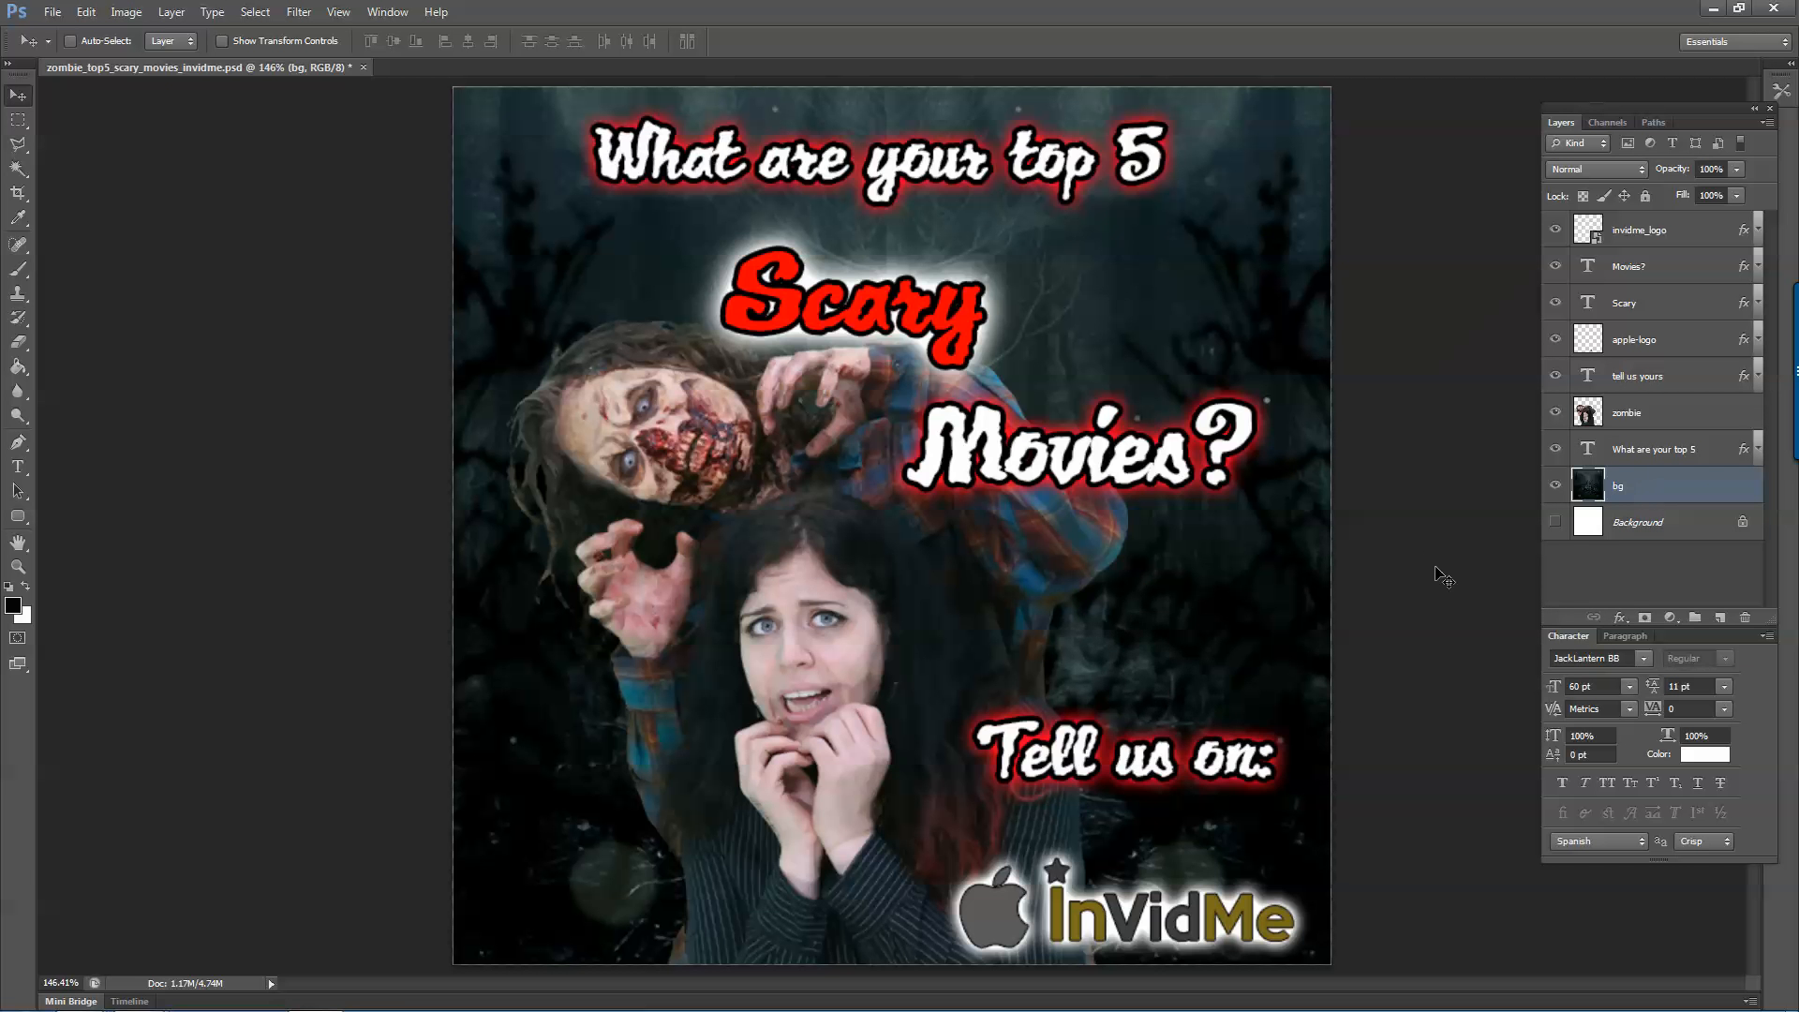
# Try moving the artwork with Auto-Select turned off, and select the zombie layer in the layer list.
pyautogui.moveTo(866, 364)
pyautogui.mouseDown()
pyautogui.moveTo(891, 472)
pyautogui.moveTo(954, 302)
pyautogui.moveTo(852, 368)
pyautogui.mouseUp()
pyautogui.moveTo(625, 434)
pyautogui.mouseDown()
pyautogui.moveTo(757, 442)
pyautogui.moveTo(661, 438)
pyautogui.mouseUp()
pyautogui.click(1636, 415)
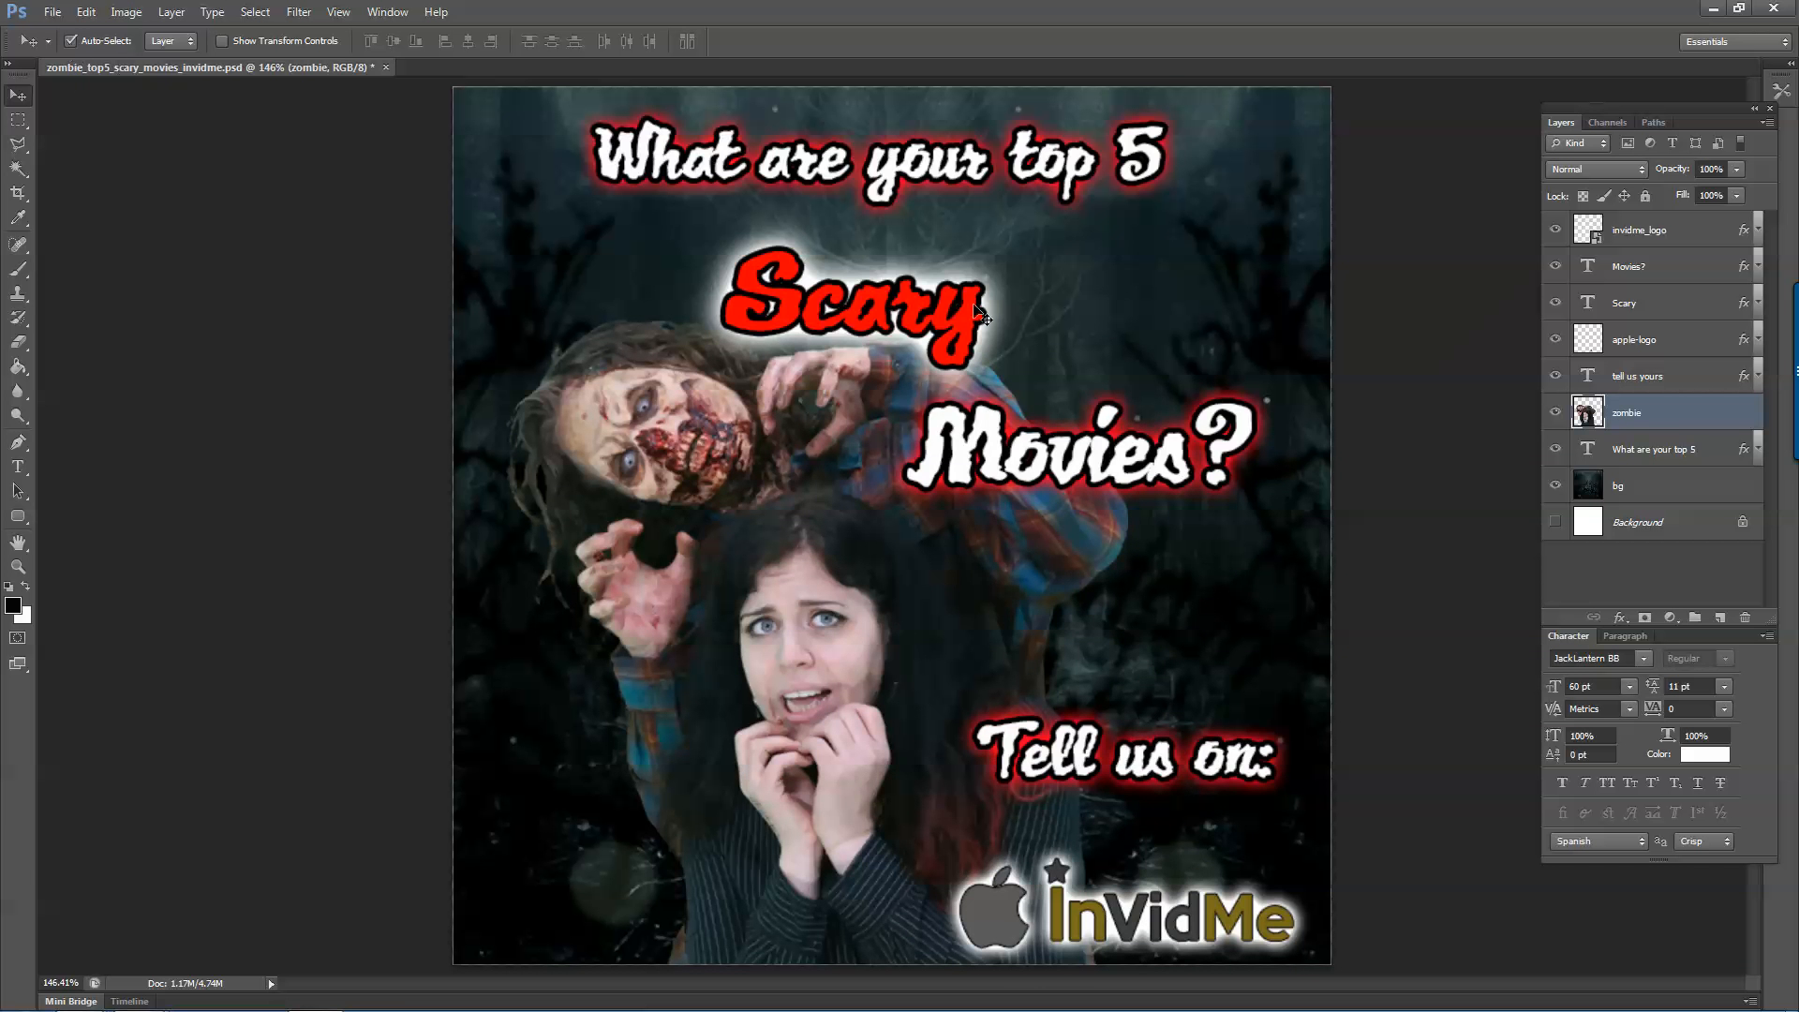
# Try moving the zombie image, the Scary title and the forest background directly on the canvas with Auto-Select on, undoing each move.
pyautogui.click(967, 456)
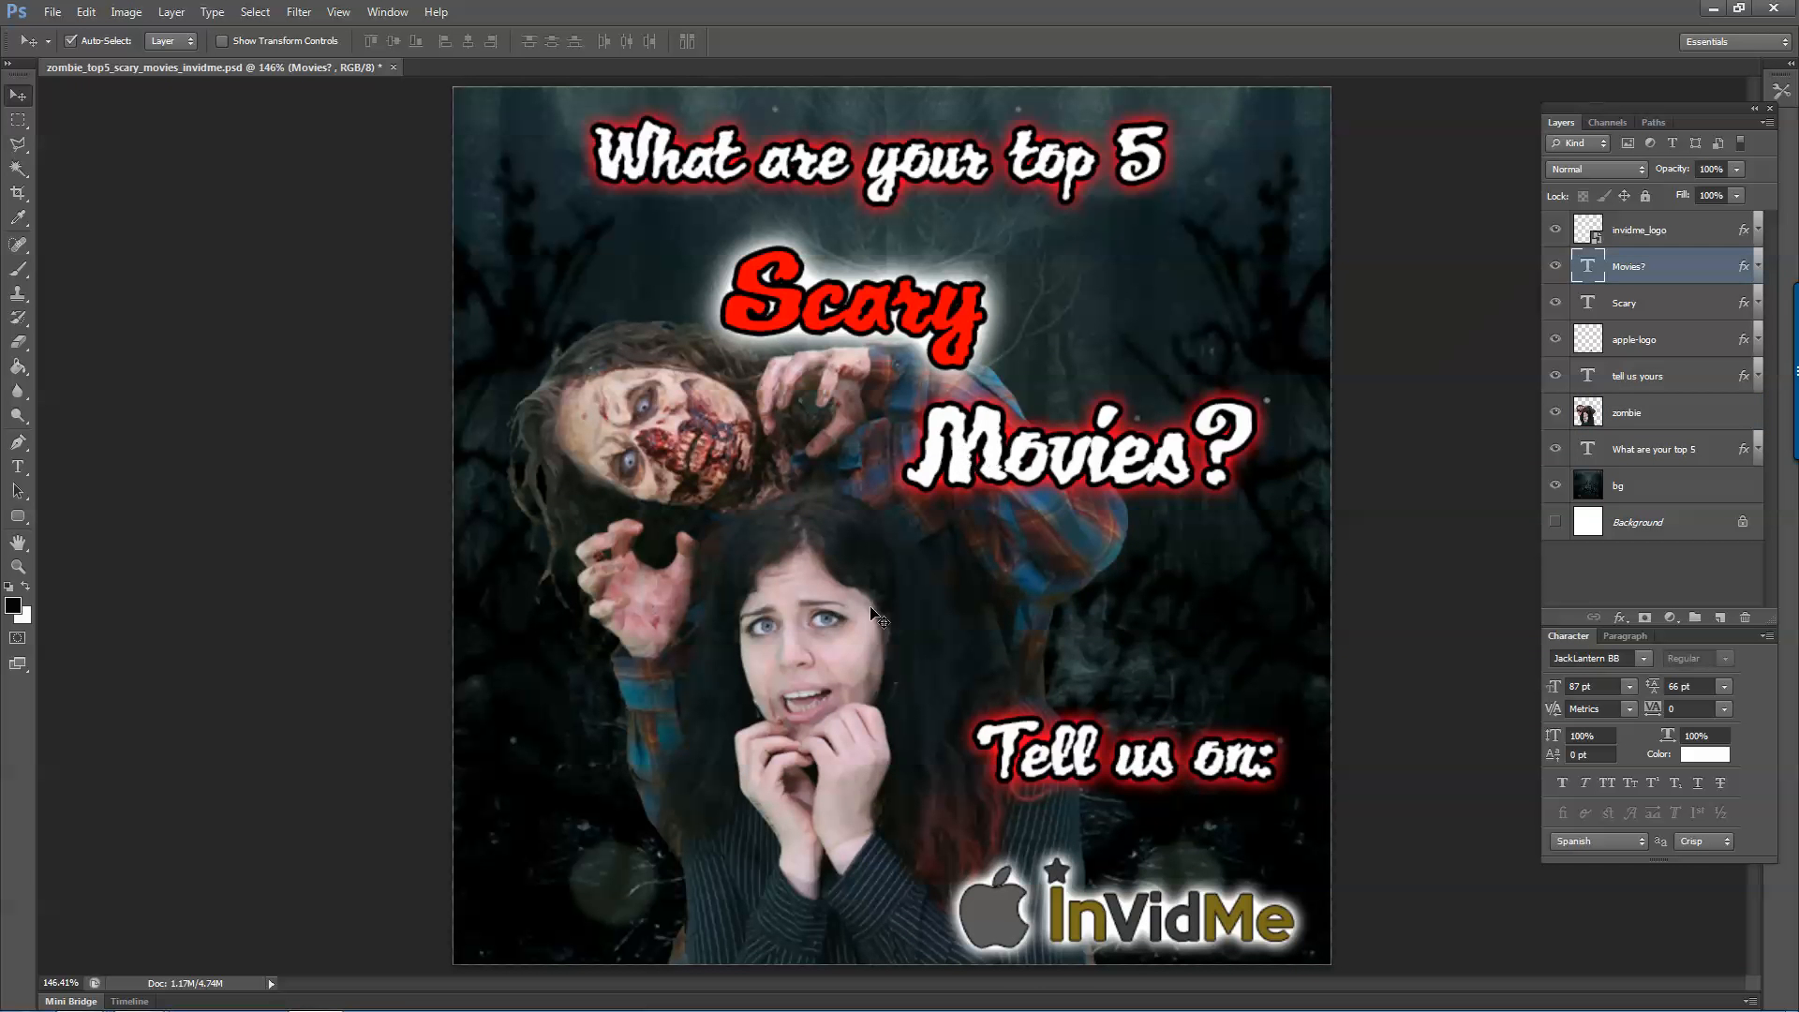
pyautogui.moveTo(833, 604); pyautogui.dragTo(767, 604)
pyautogui.hotkey('ctrl', 'z')
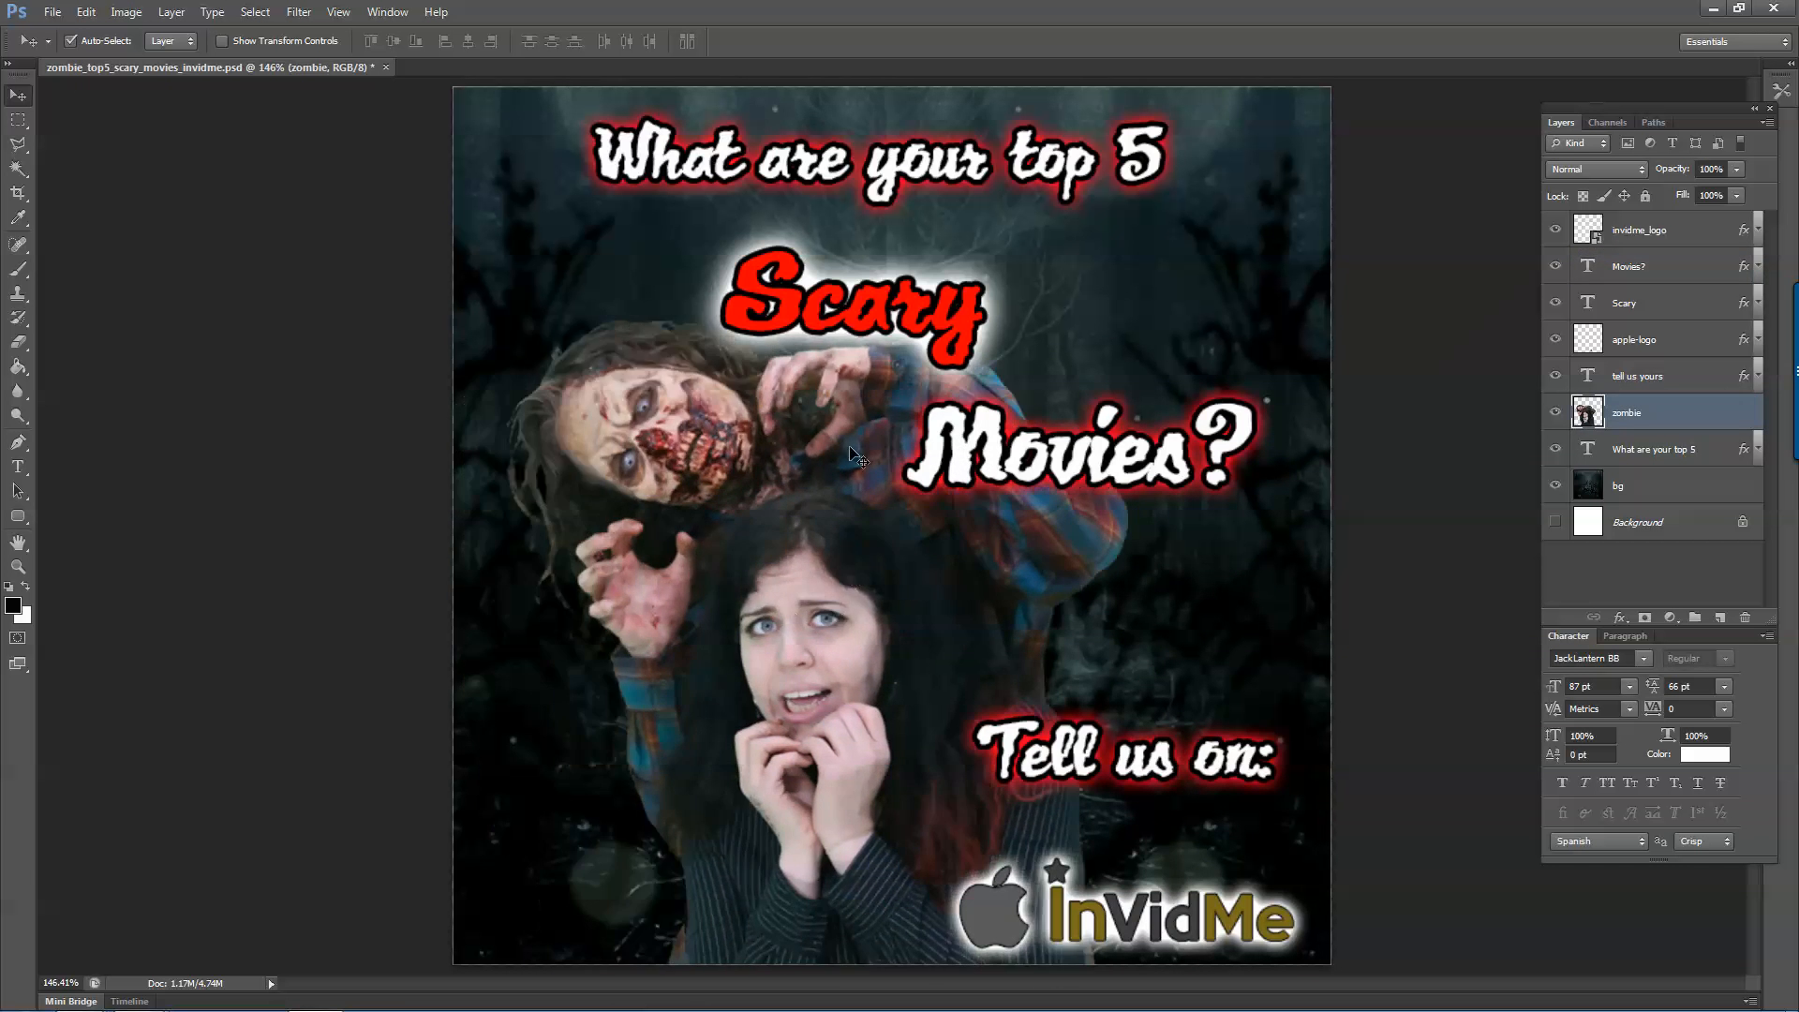
pyautogui.moveTo(815, 319); pyautogui.dragTo(852, 337)
pyautogui.hotkey('ctrl', 'z')
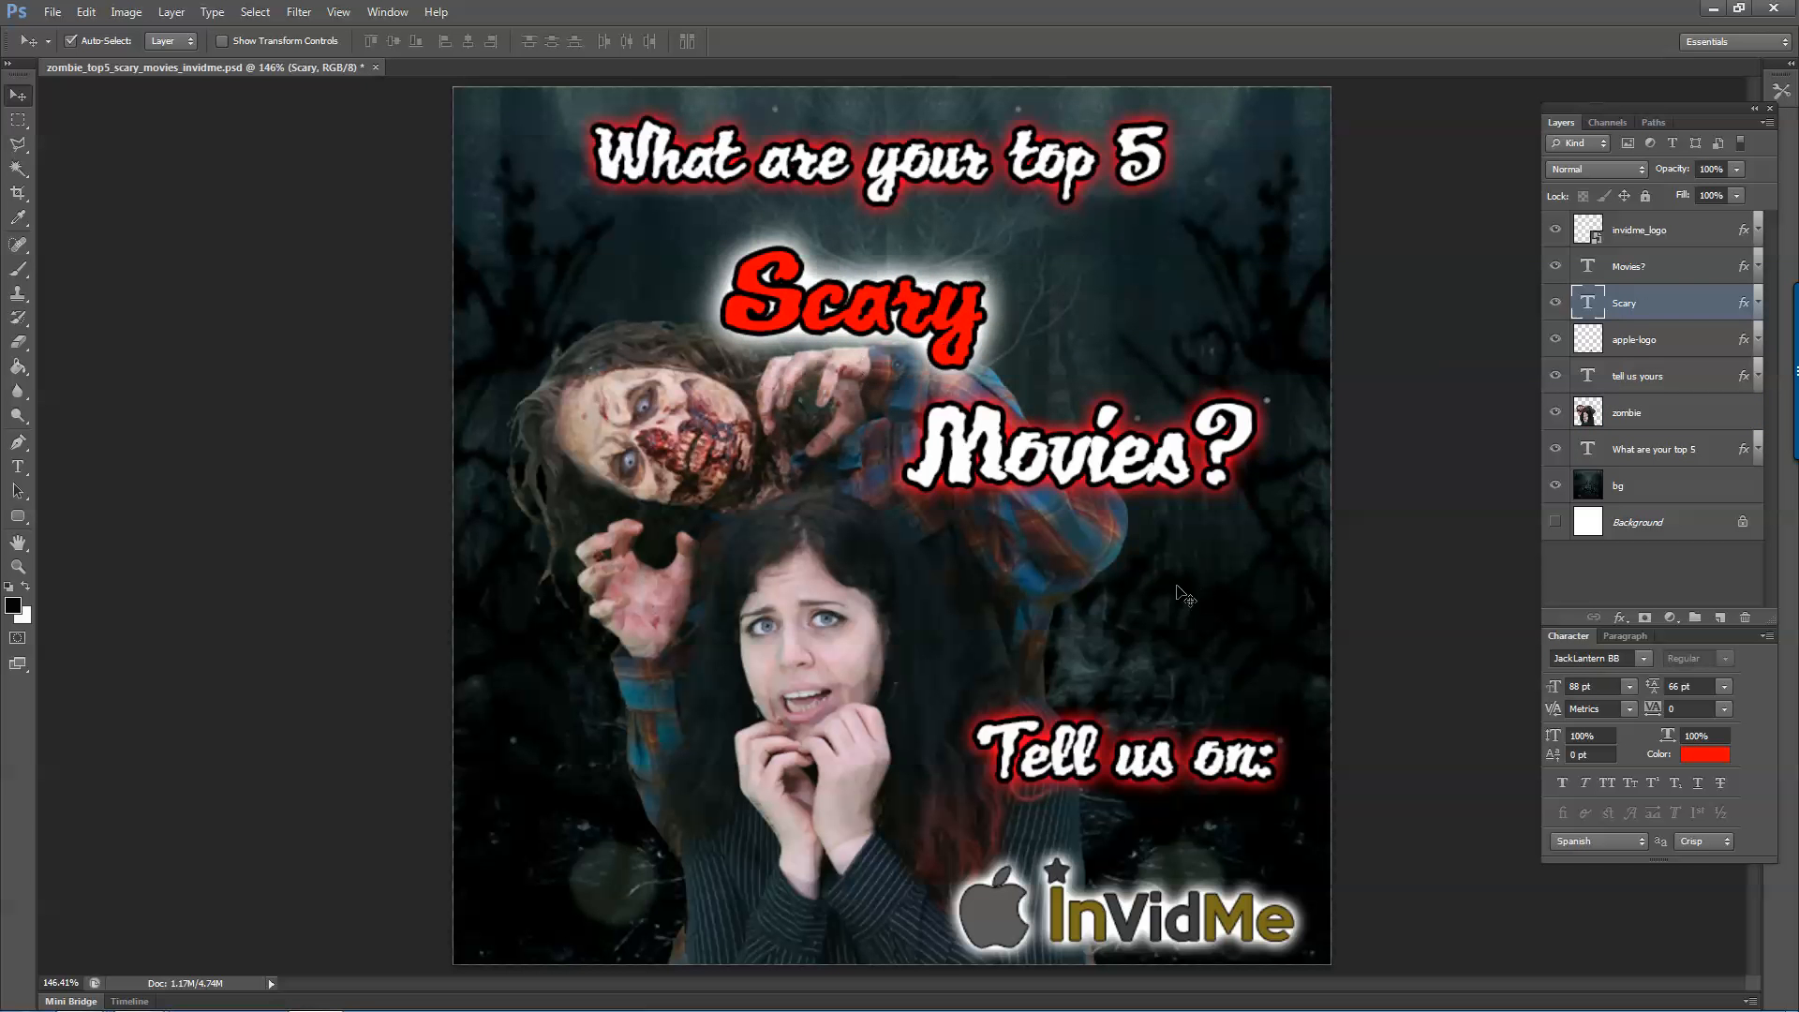
pyautogui.moveTo(1182, 596); pyautogui.dragTo(1233, 594)
pyautogui.hotkey('ctrl', 'z')
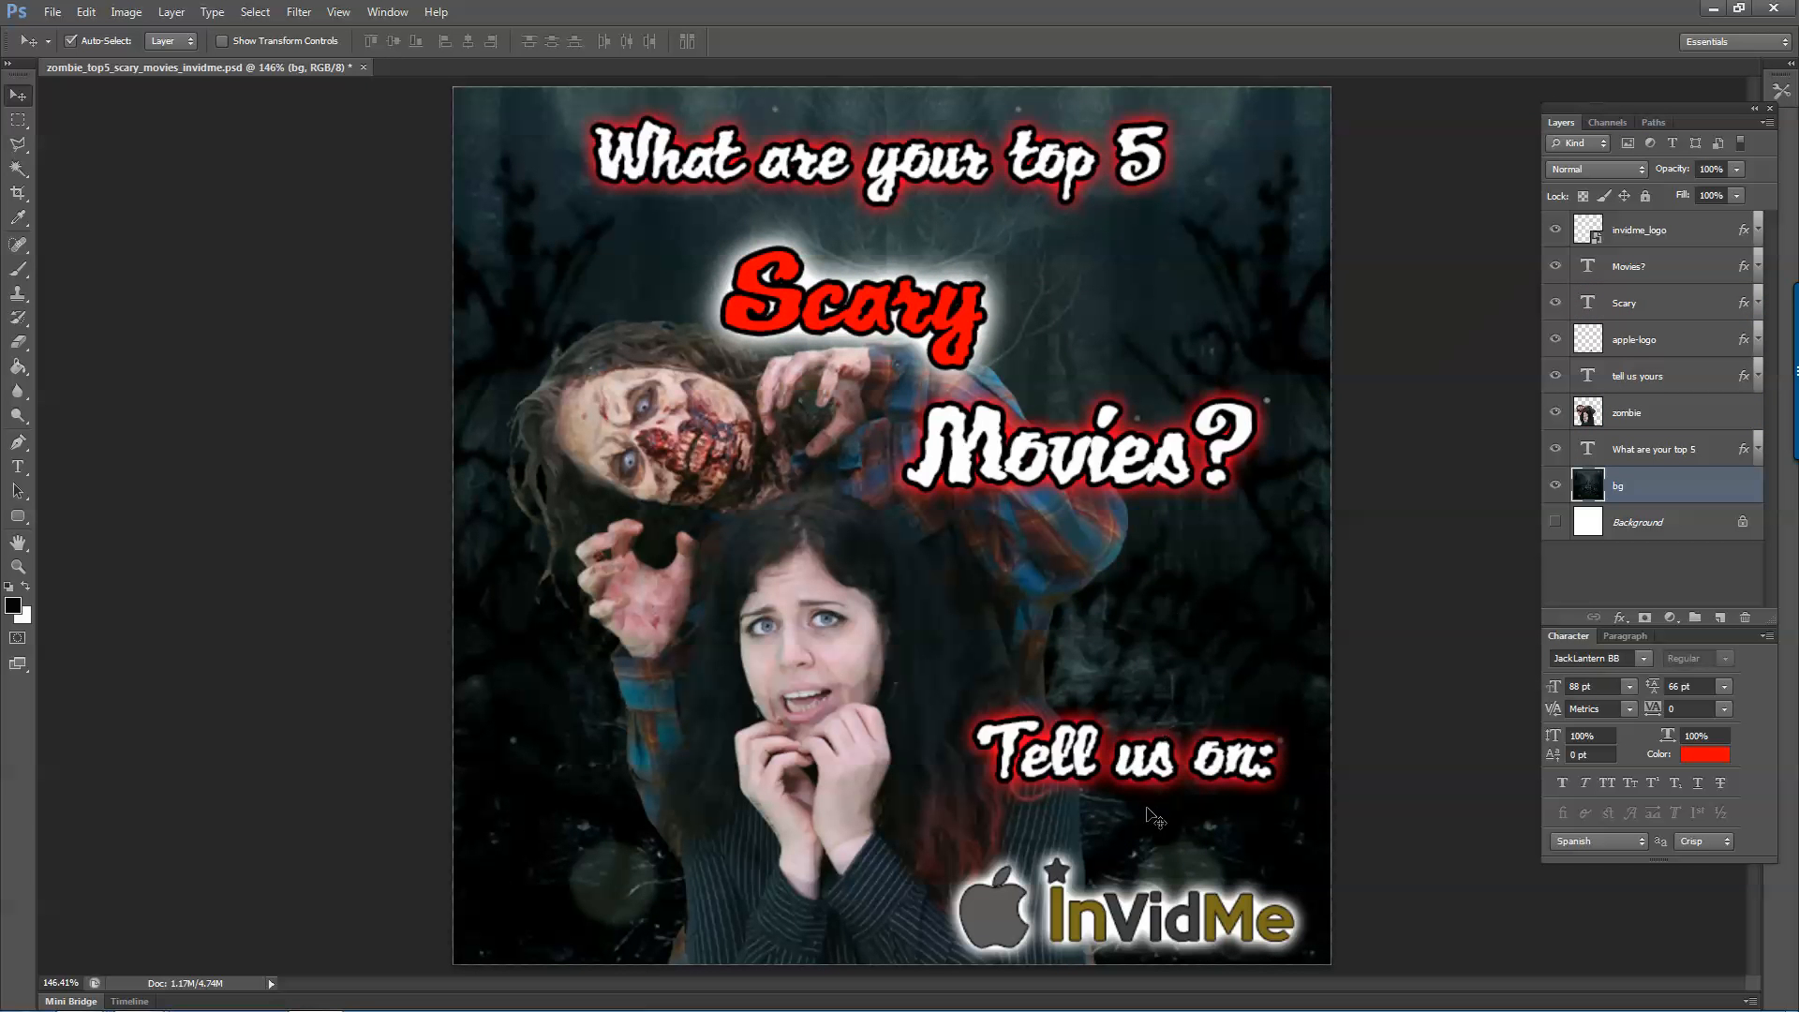
# Select both logos, try to move them up together, and undo the resulting background move.
pyautogui.click(1111, 921)
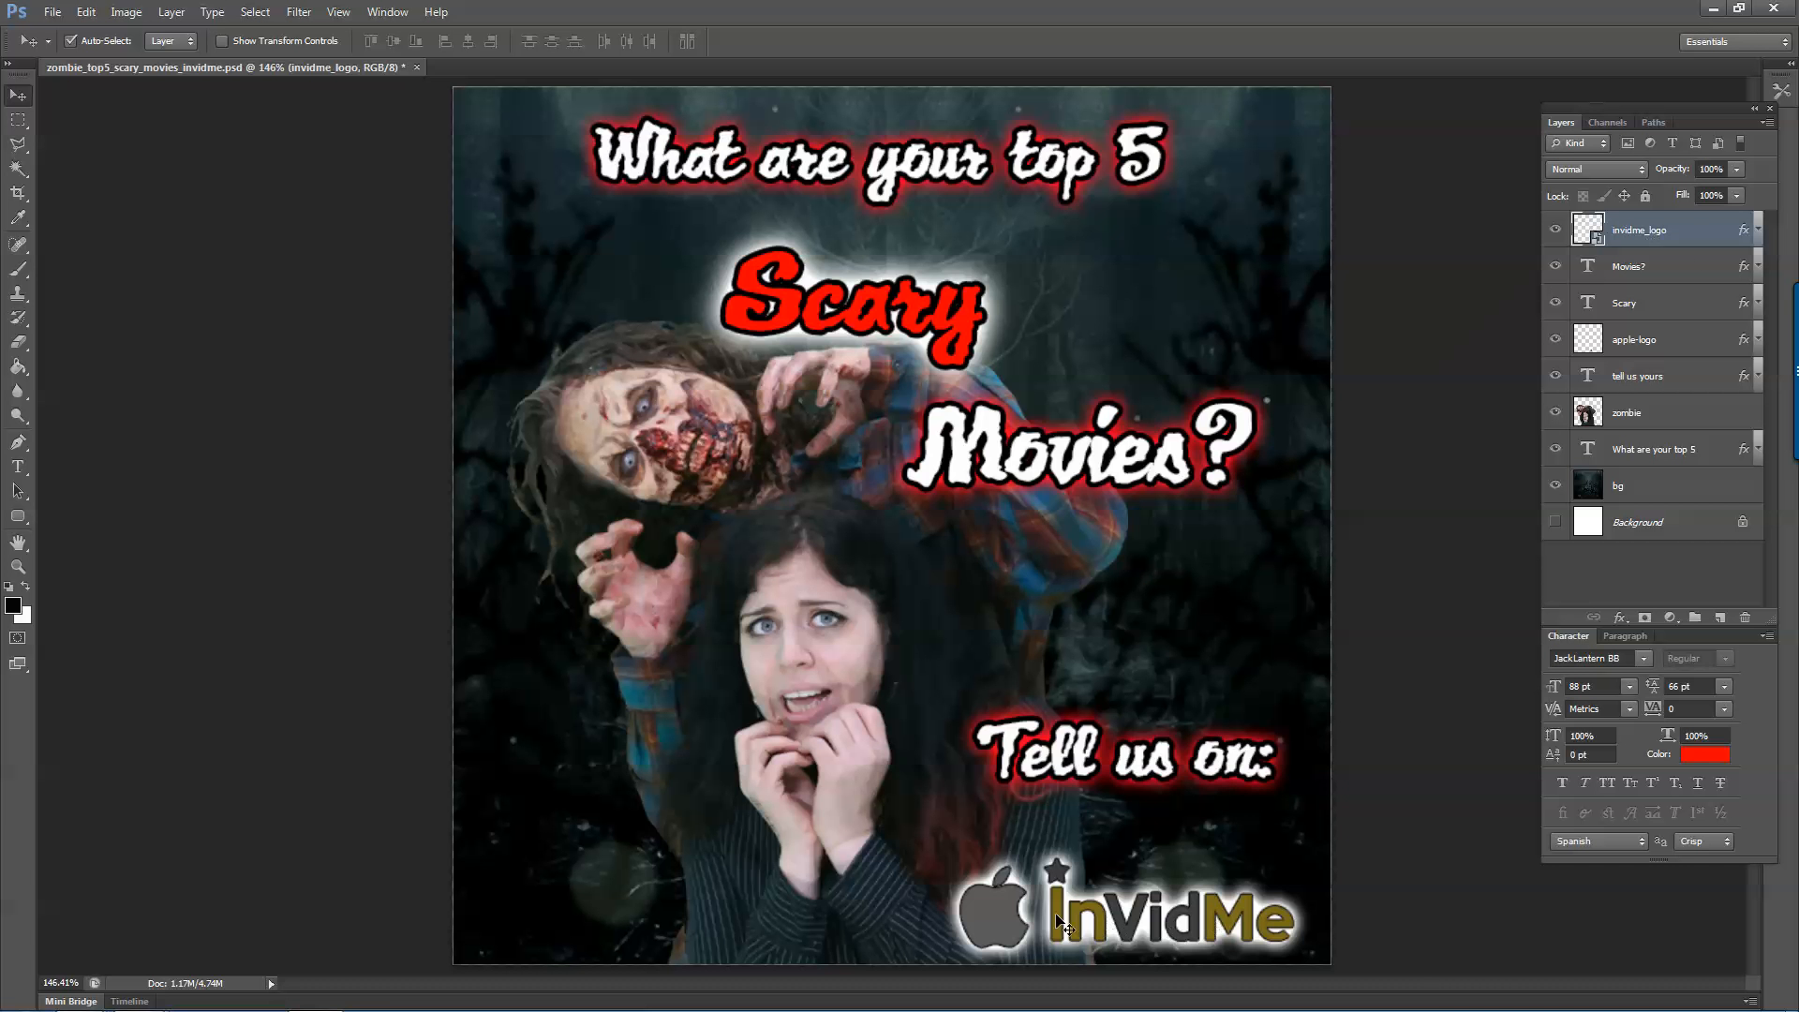
pyautogui.keyDown('shift'); pyautogui.click(1007, 923); pyautogui.keyUp('shift')
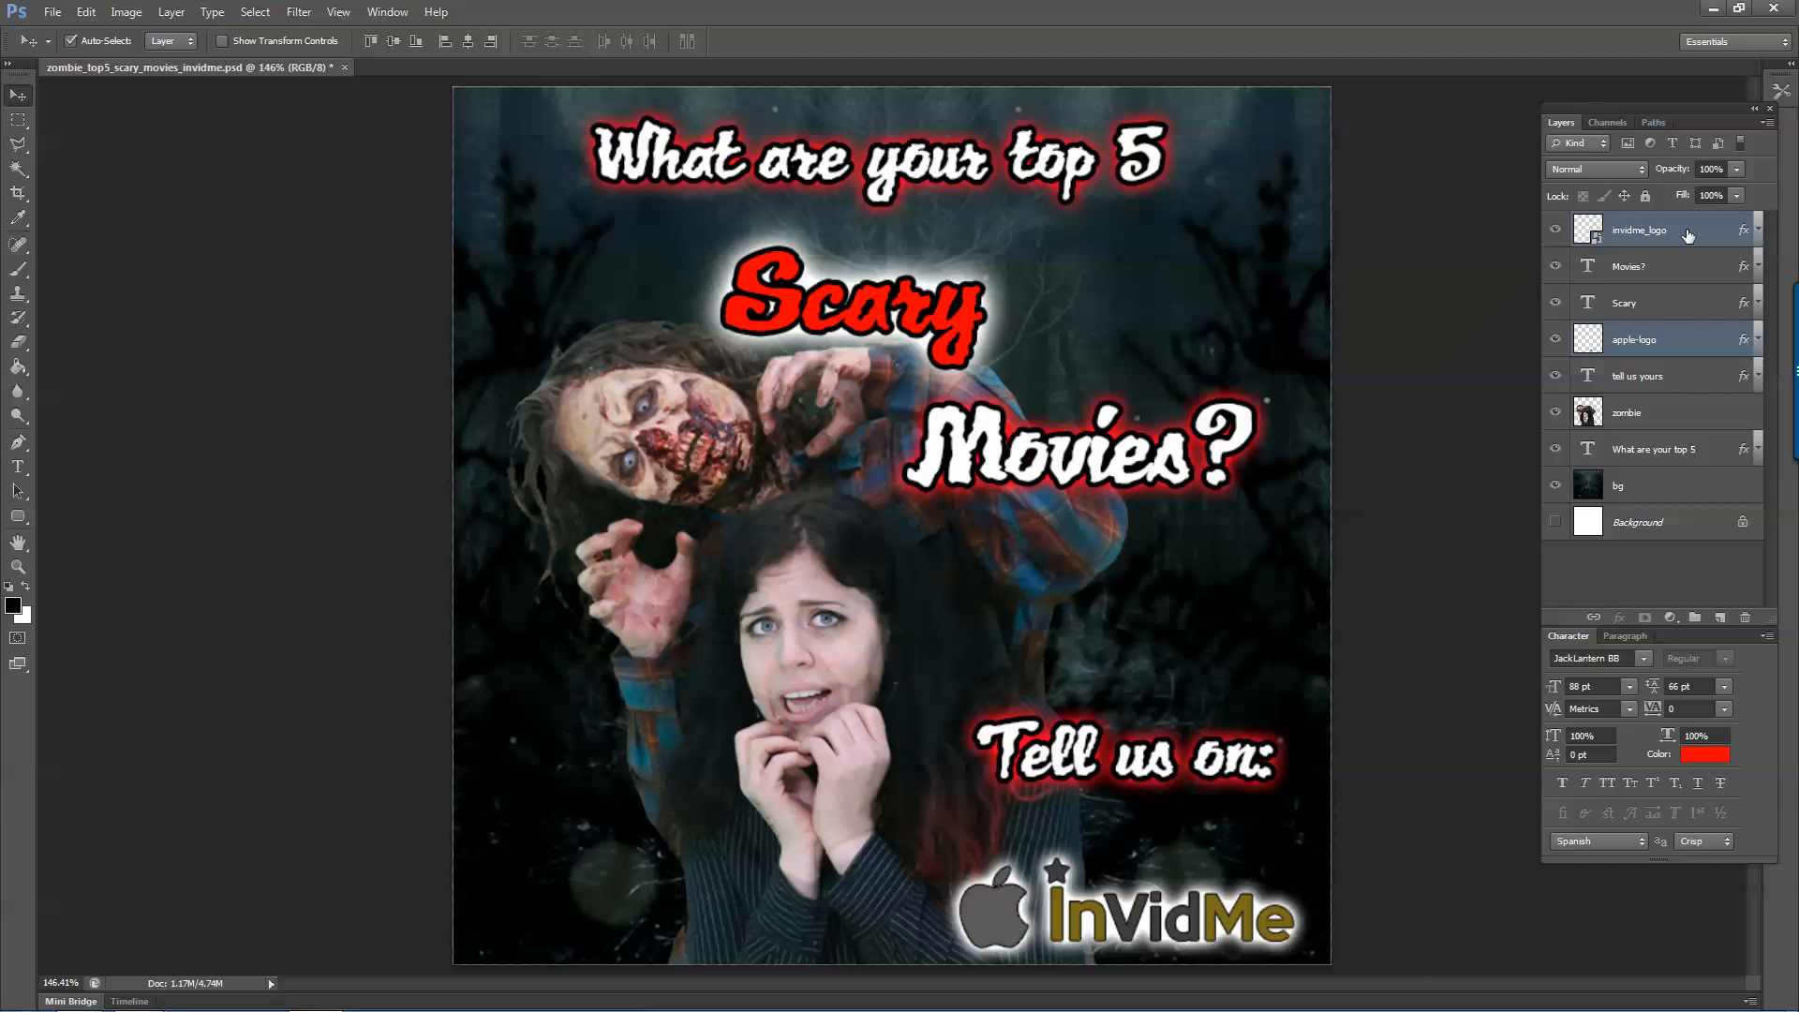
pyautogui.moveTo(1104, 946); pyautogui.dragTo(1064, 847)
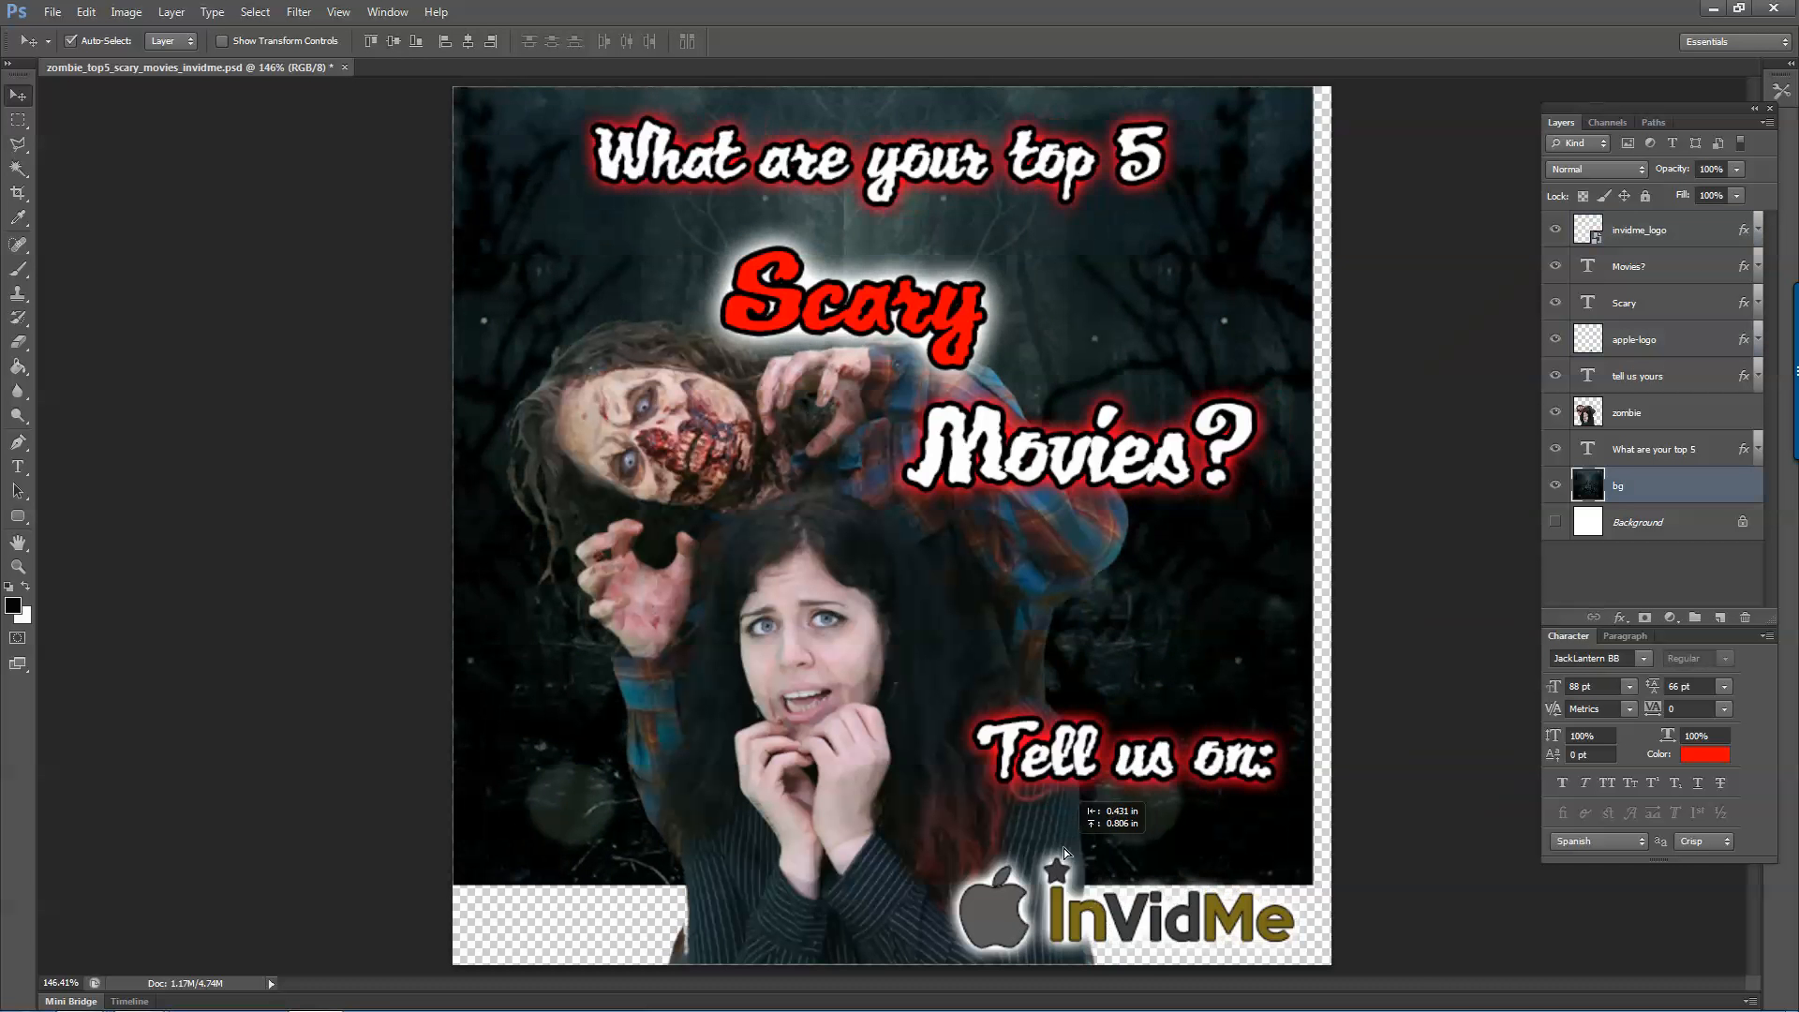
pyautogui.hotkey('ctrl', 'z')
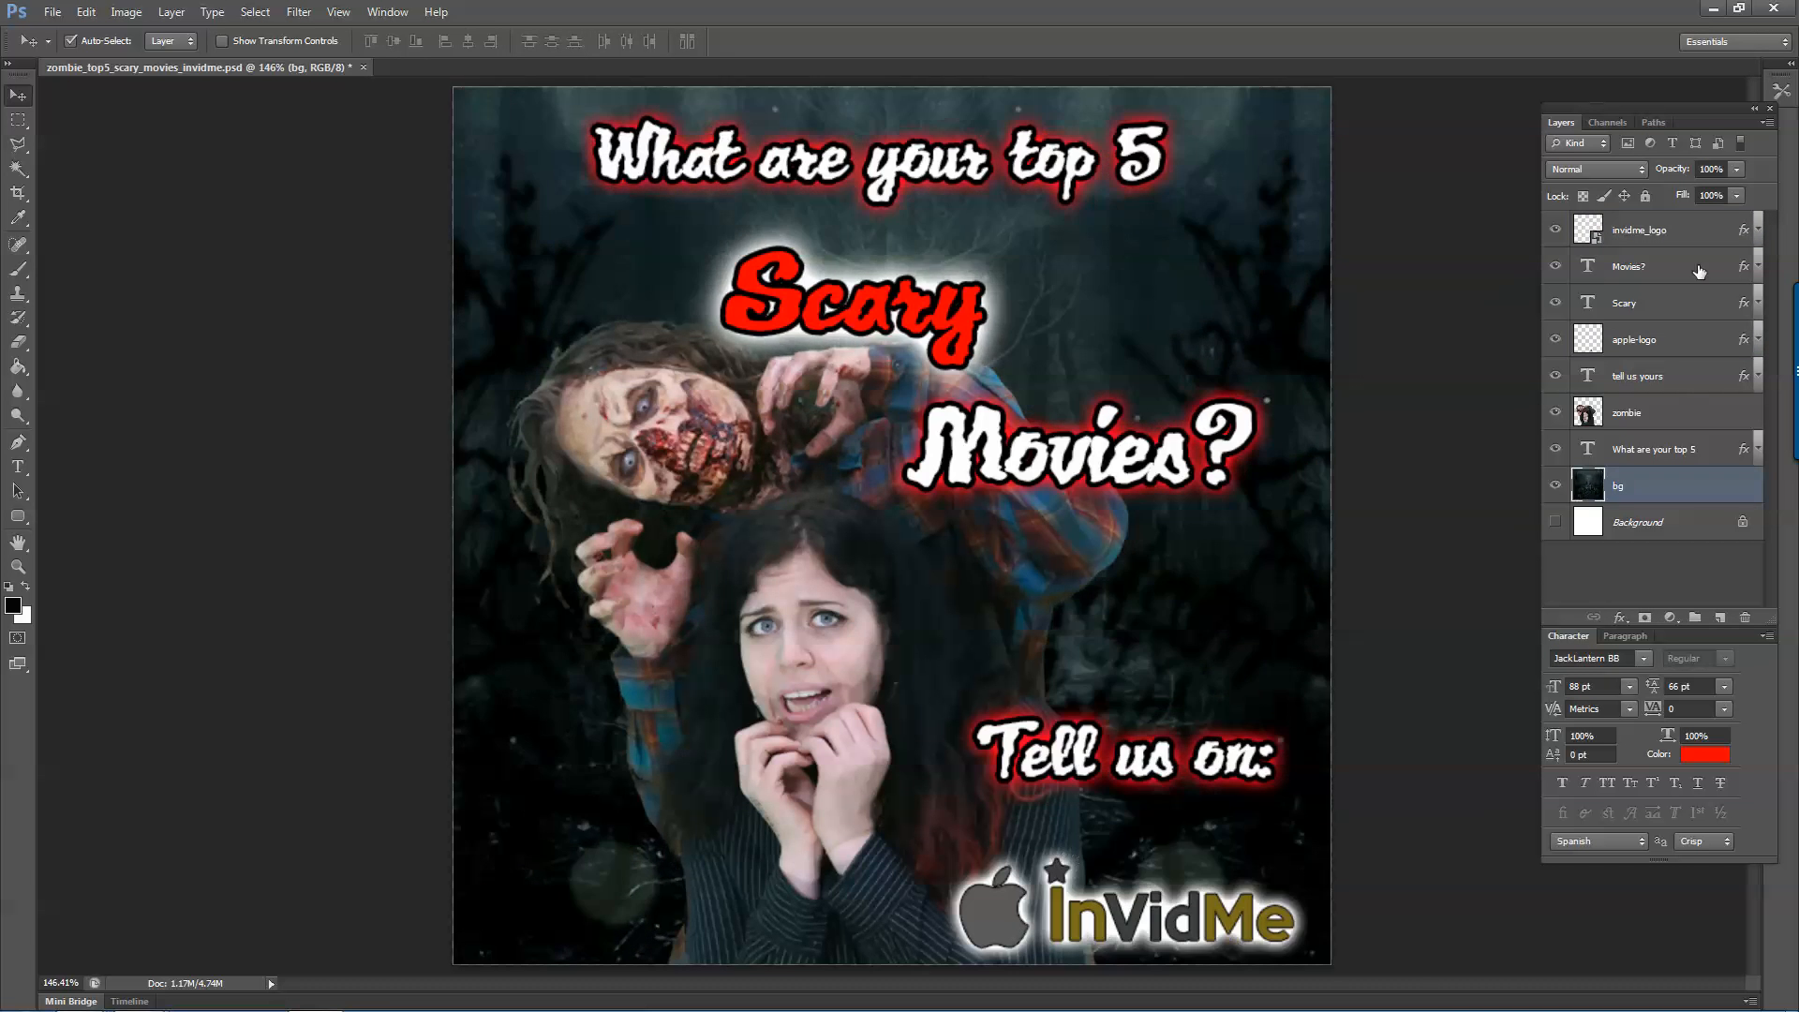
# Select the InVidMe and Apple logos together and move them slightly up, closer to "Tell us on:".
pyautogui.click(1160, 932)
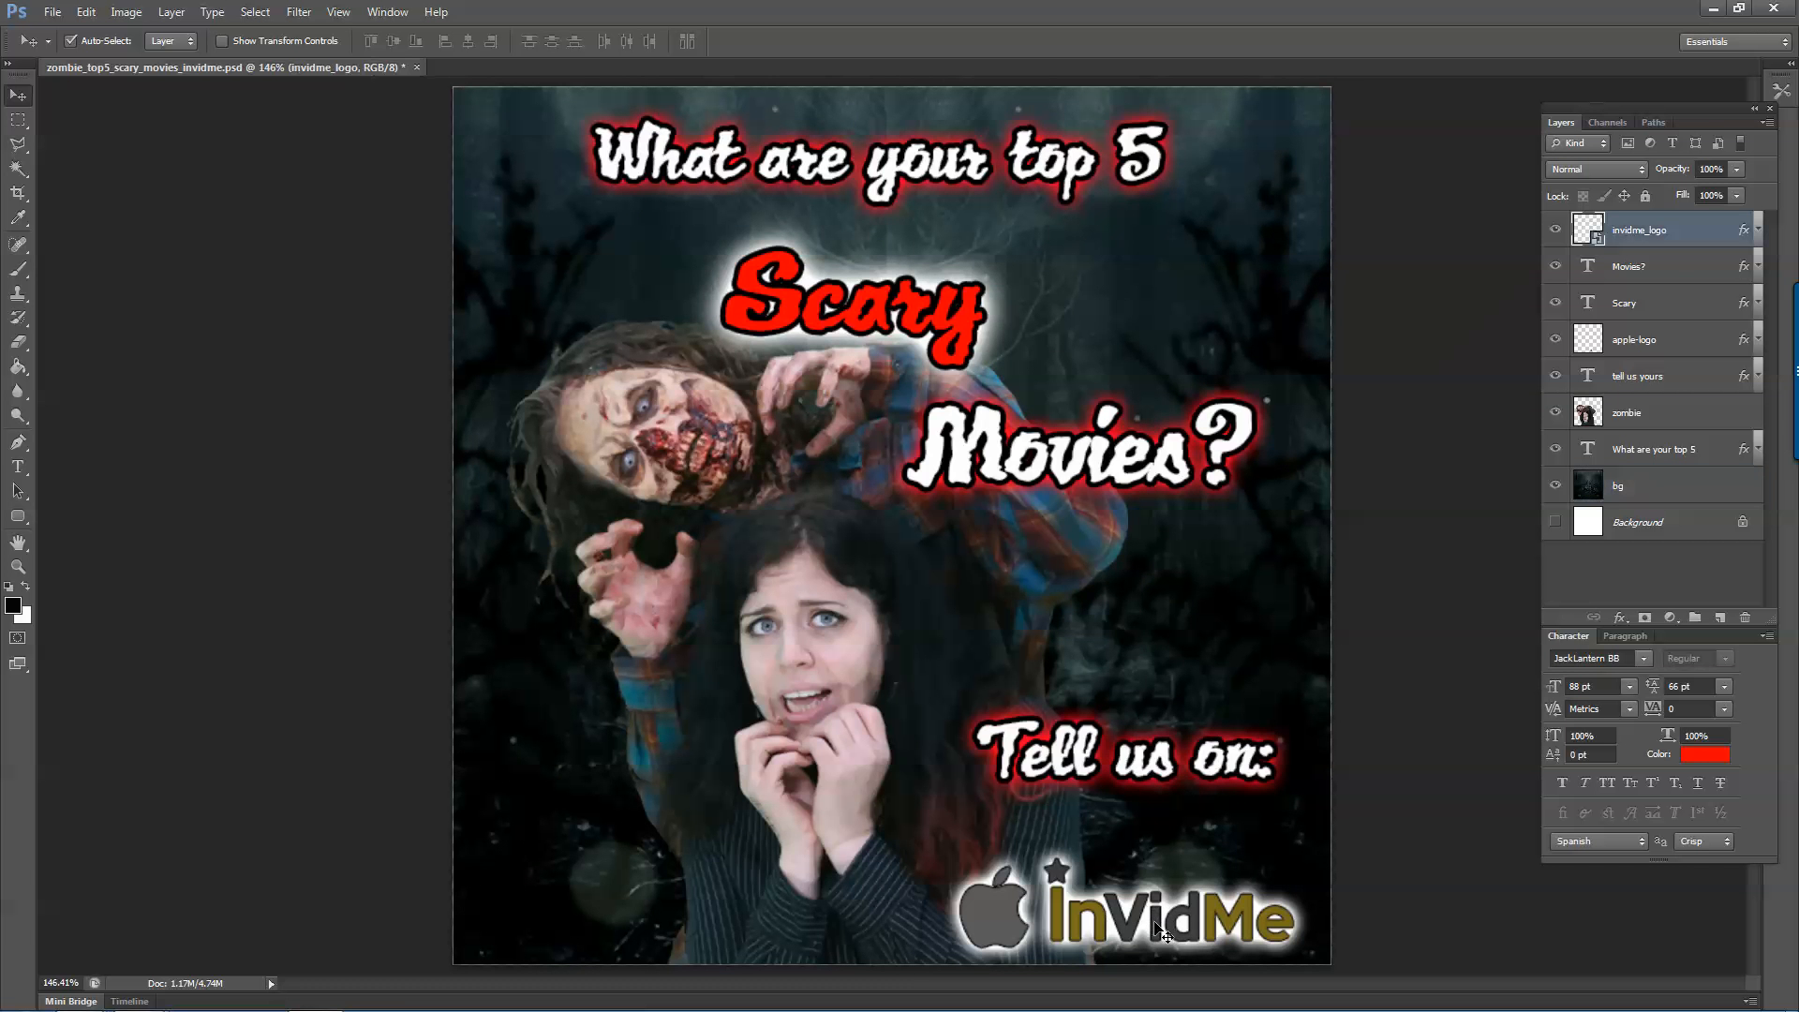
pyautogui.keyDown('shift'); pyautogui.click(1024, 935); pyautogui.keyUp('shift')
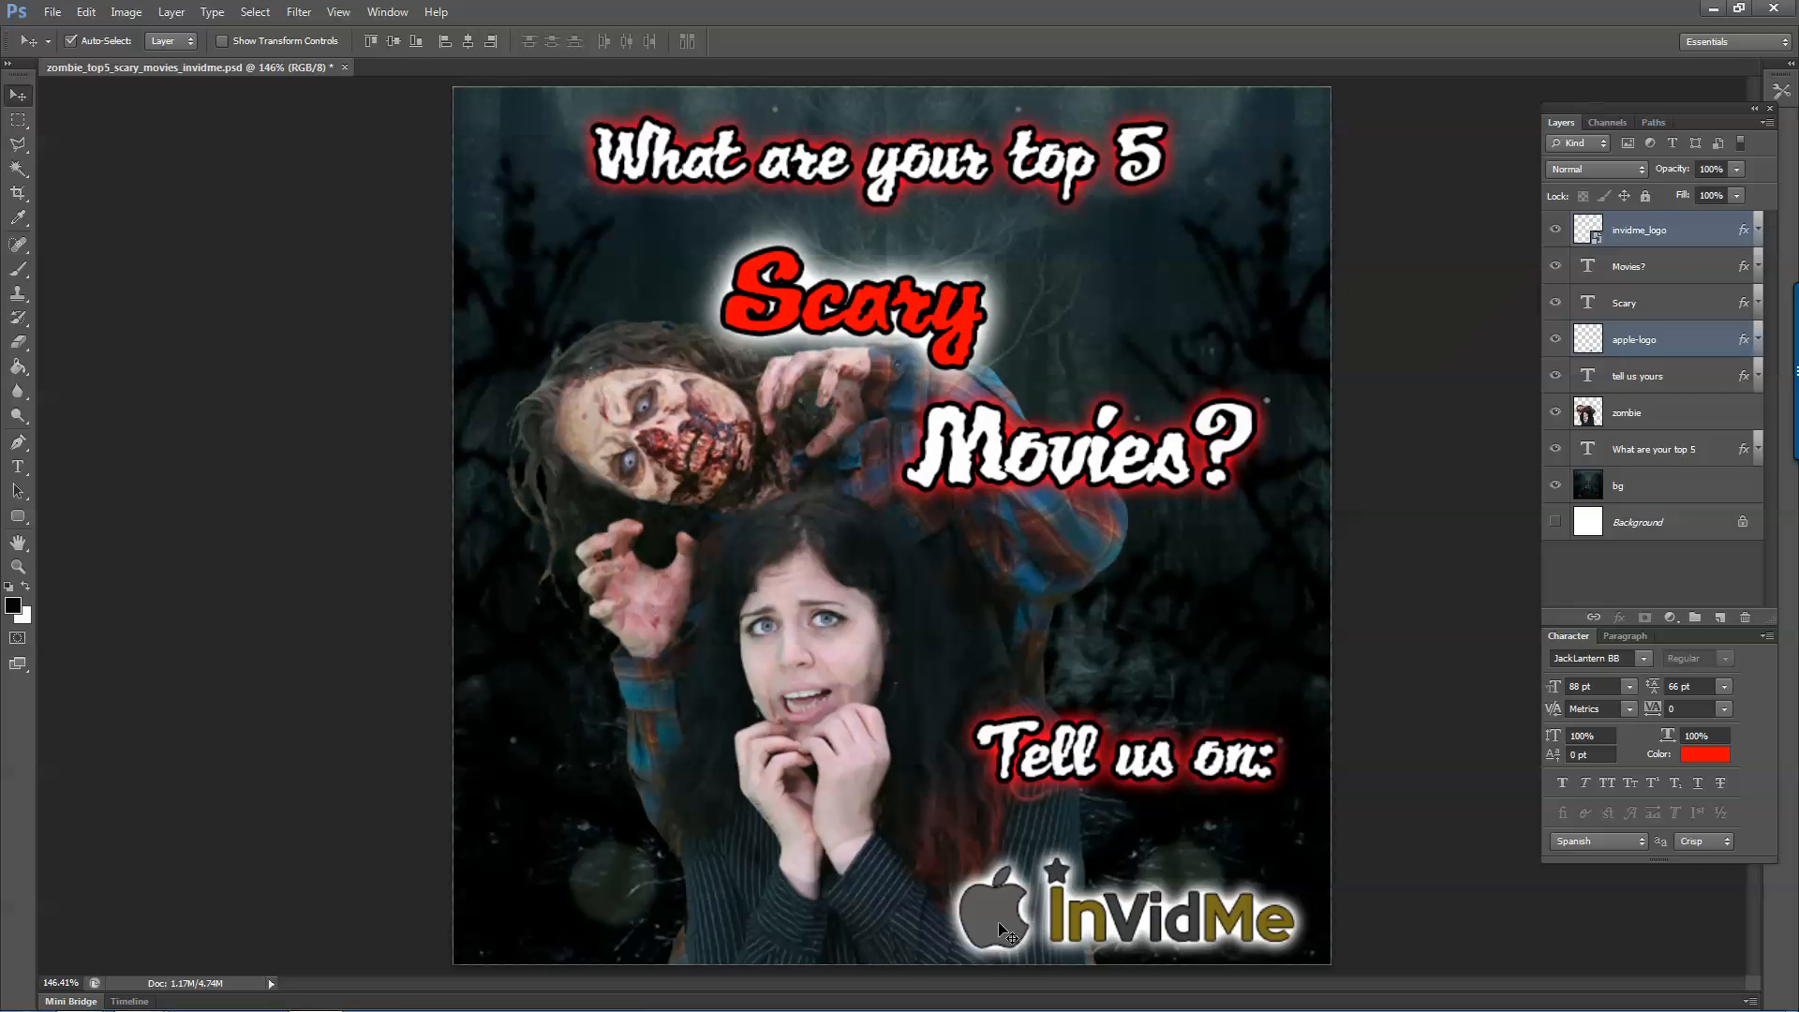
pyautogui.moveTo(1000, 930); pyautogui.dragTo(1052, 889)
# Nudge both logos slightly up, then reposition the Apple and InVidMe logos individually to leave a small gap between them.
pyautogui.click(1079, 820)
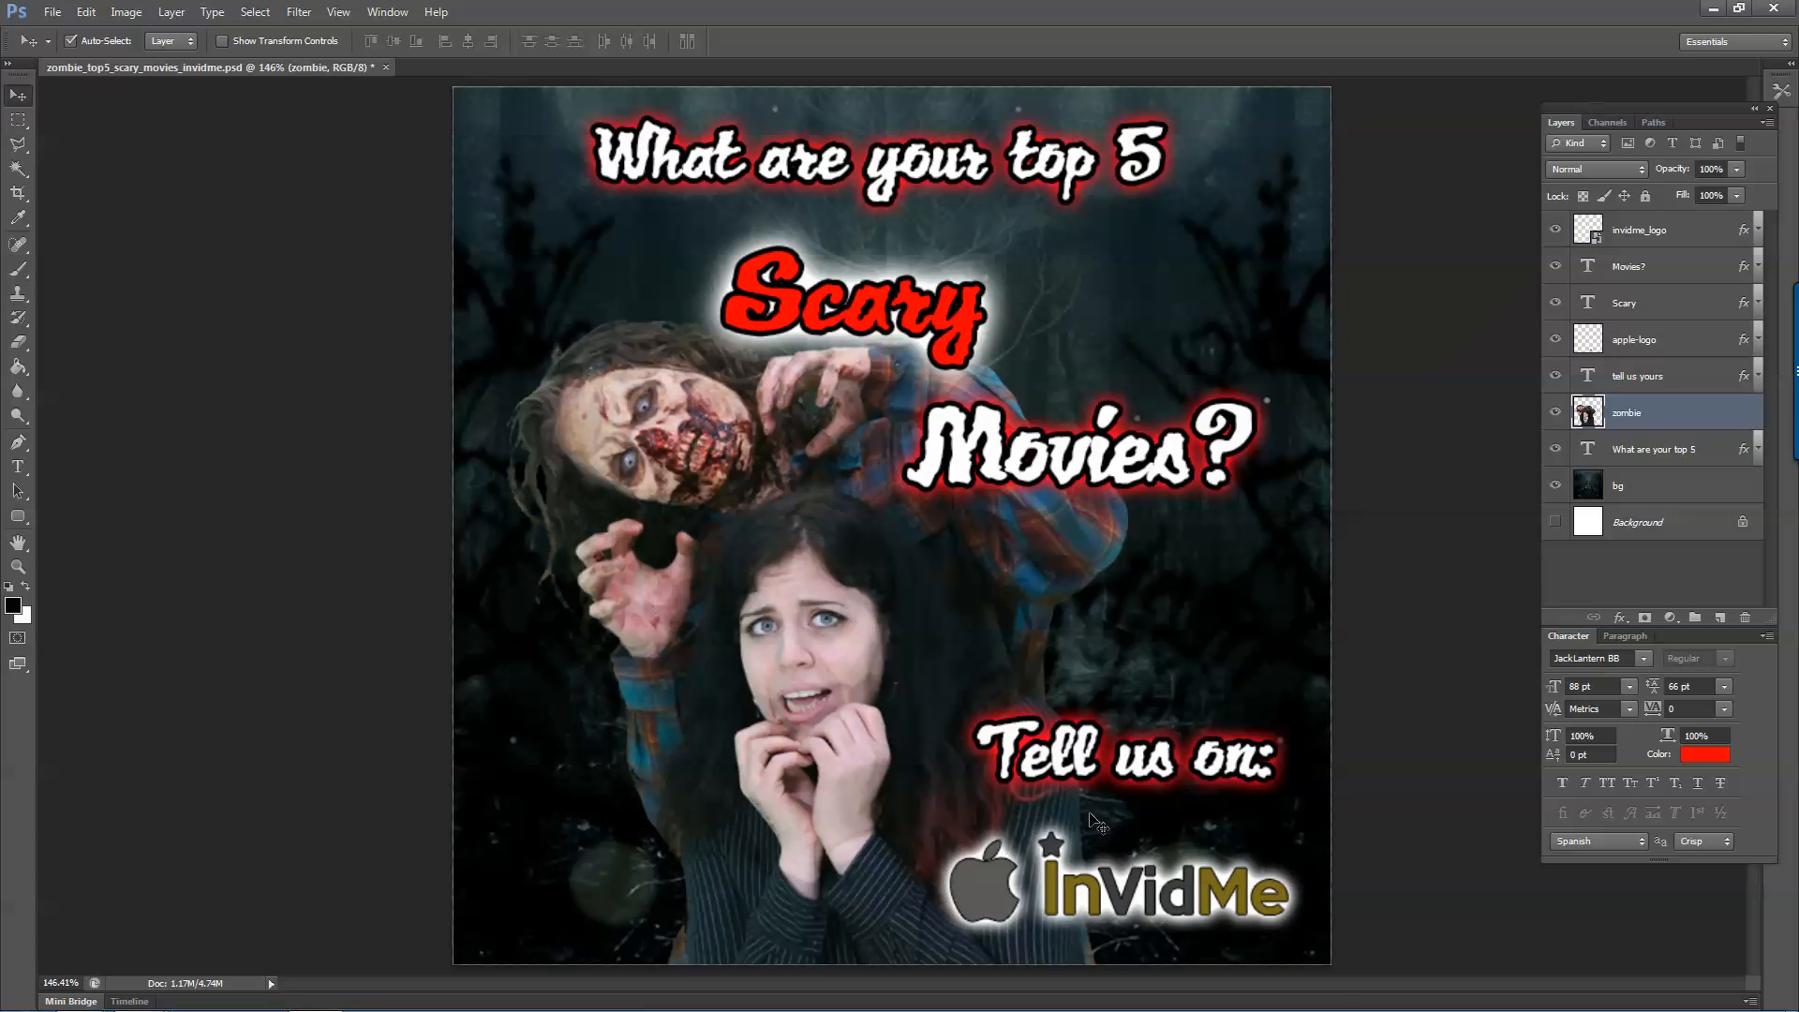
pyautogui.click(1096, 846)
pyautogui.click(1142, 863)
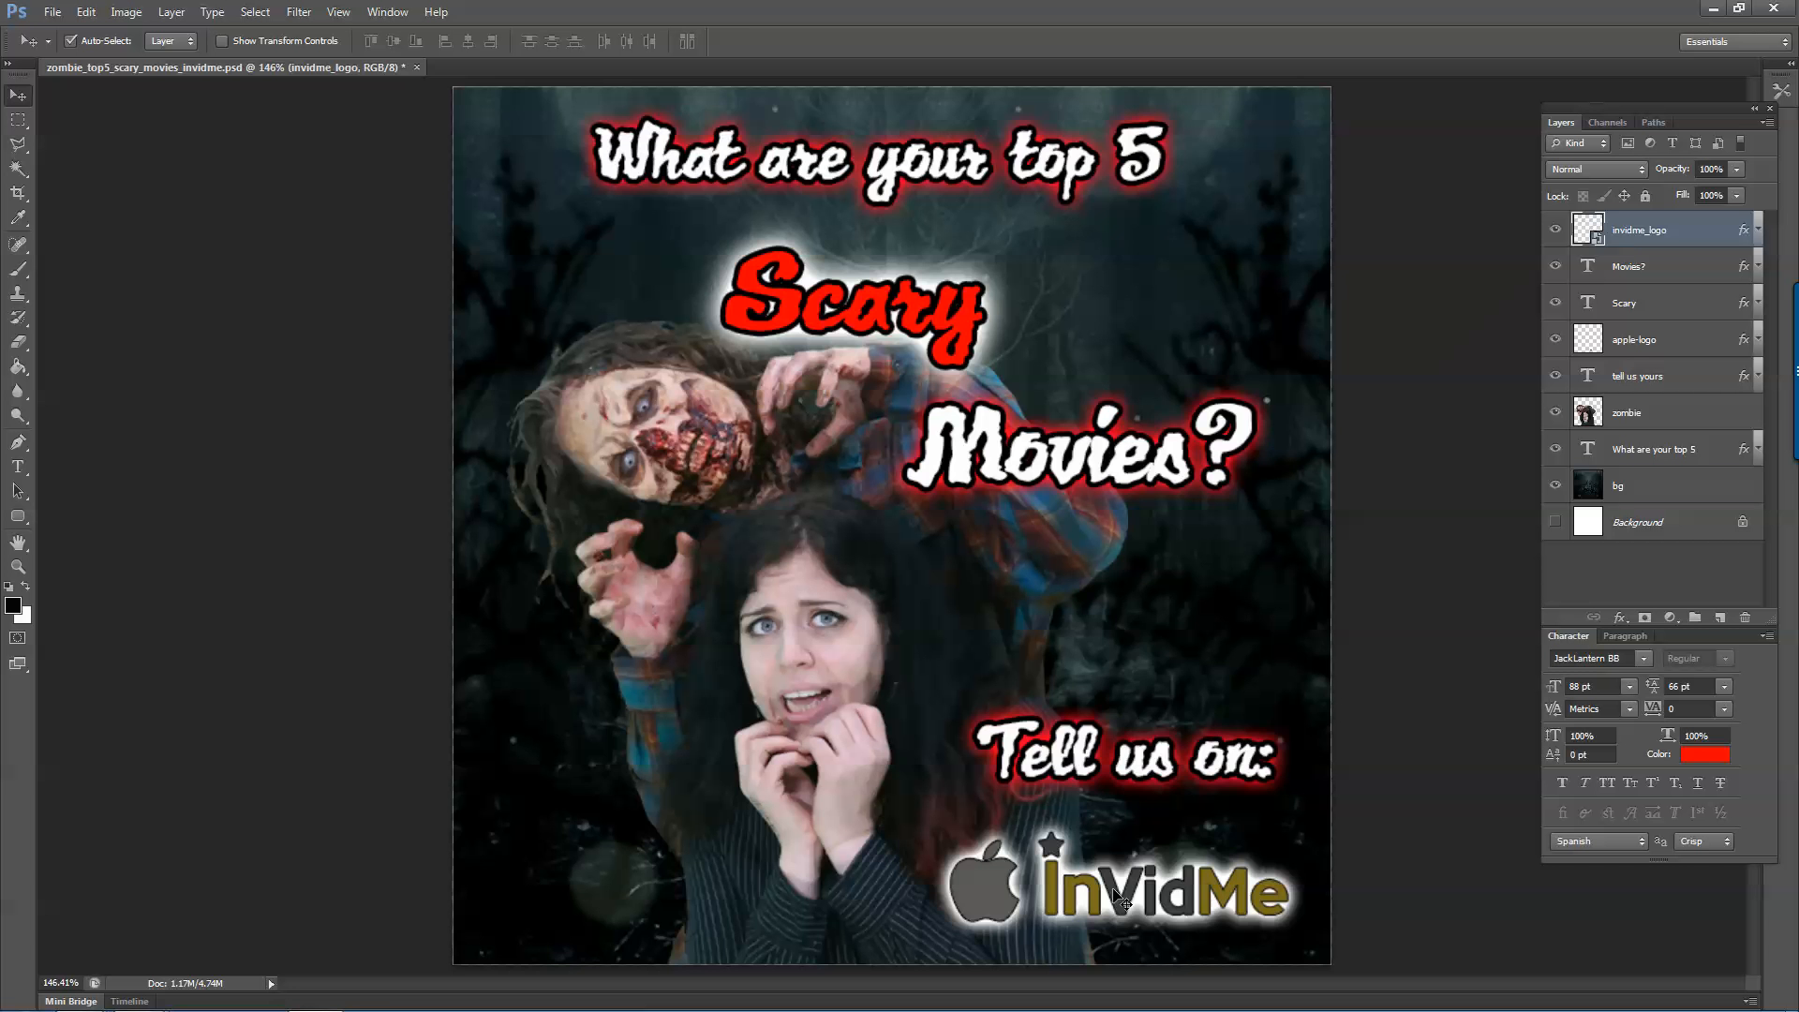
pyautogui.click(1121, 893)
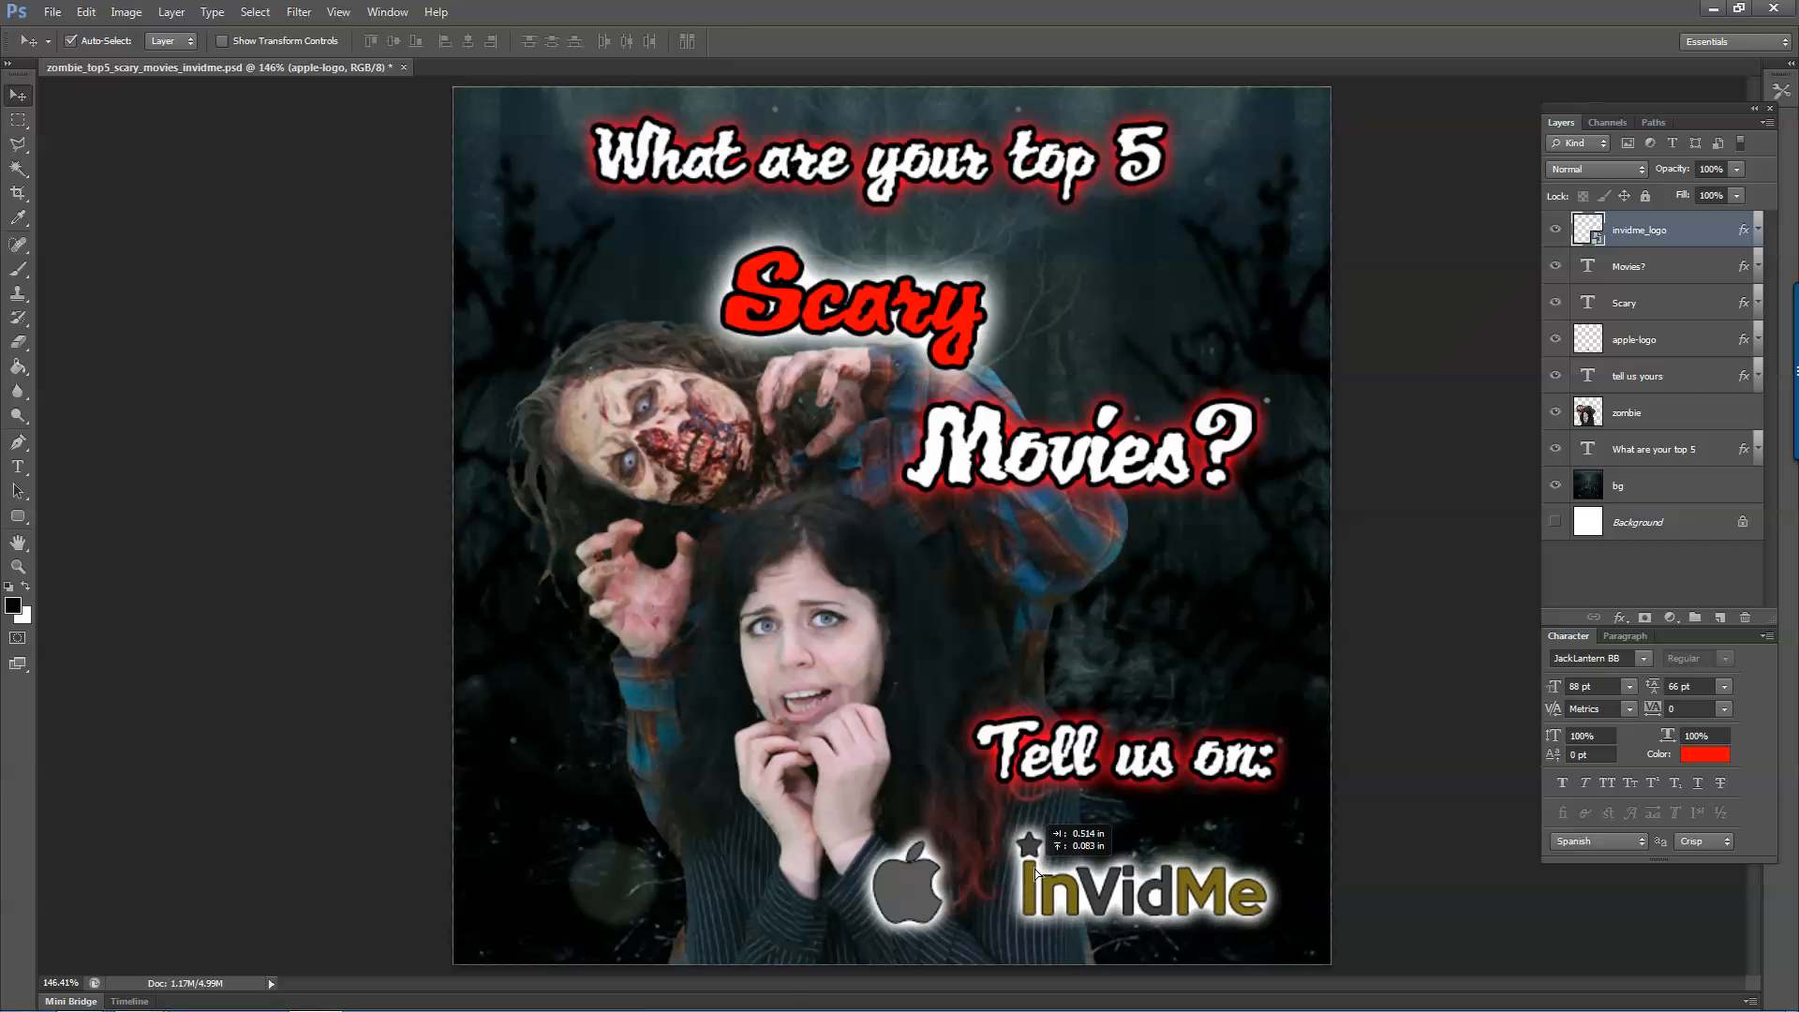
pyautogui.moveTo(1034, 870); pyautogui.dragTo(1030, 870)
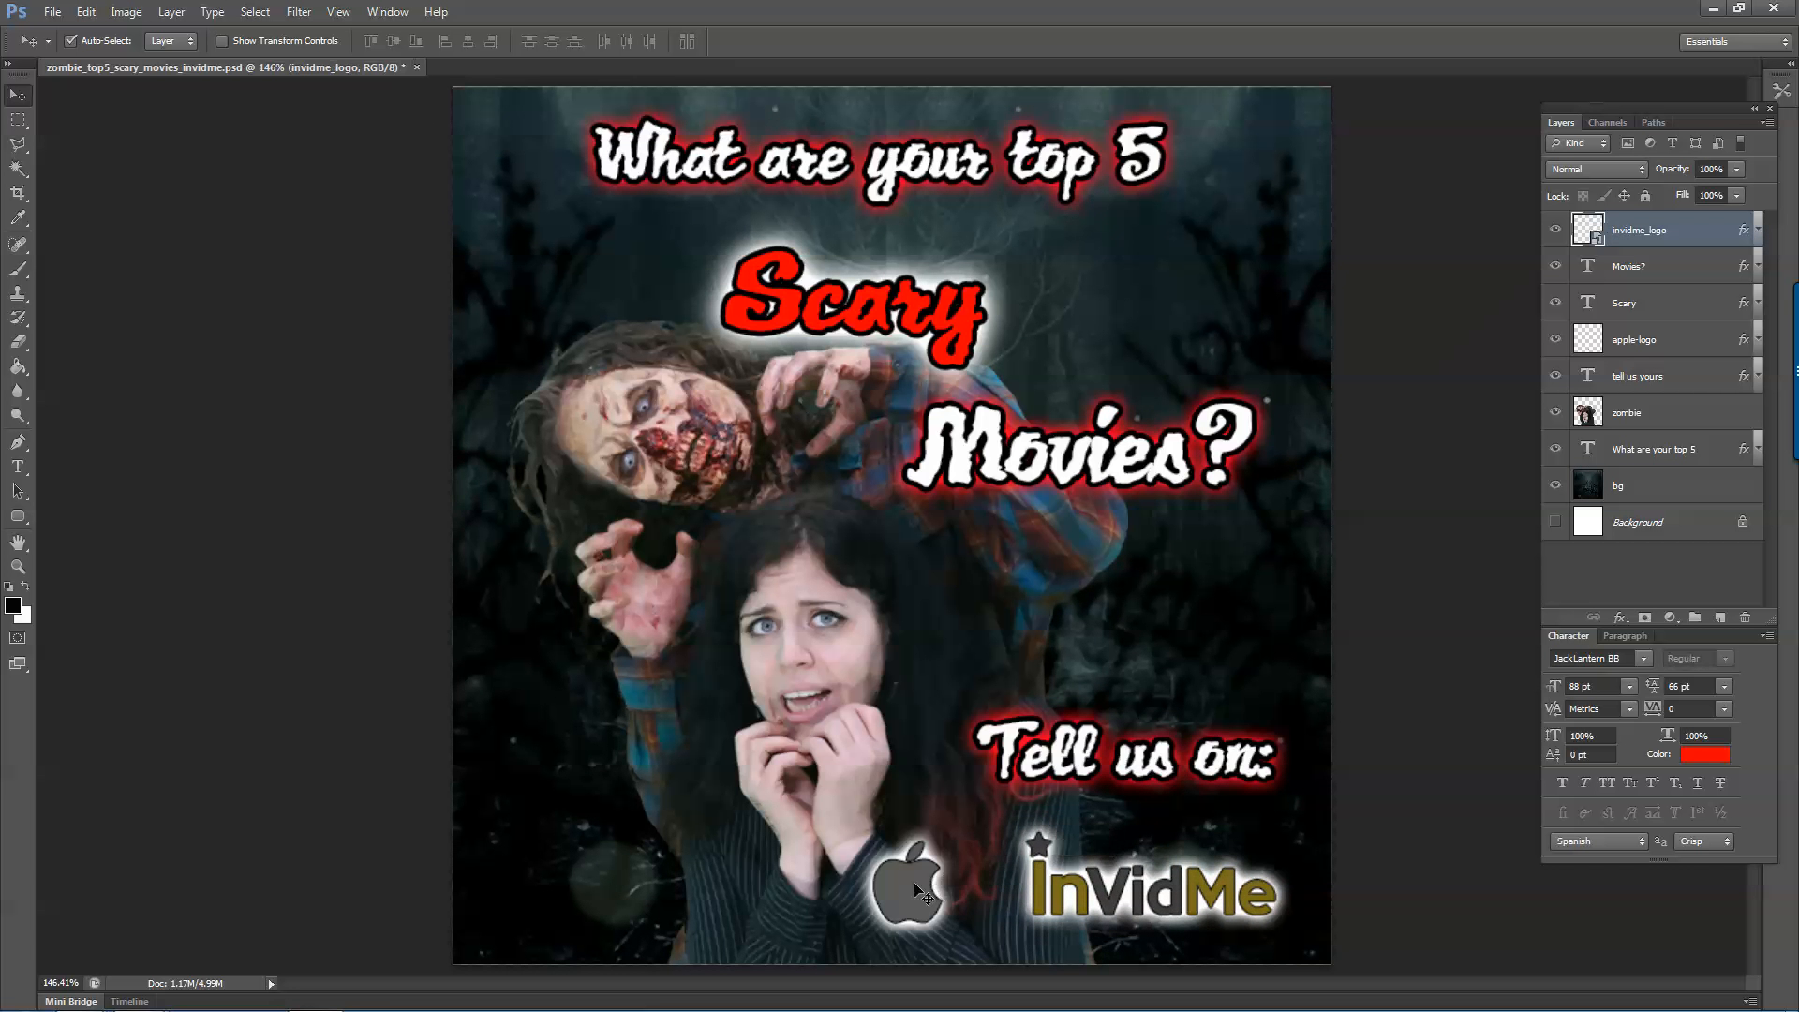
pyautogui.moveTo(913, 881); pyautogui.dragTo(966, 880)
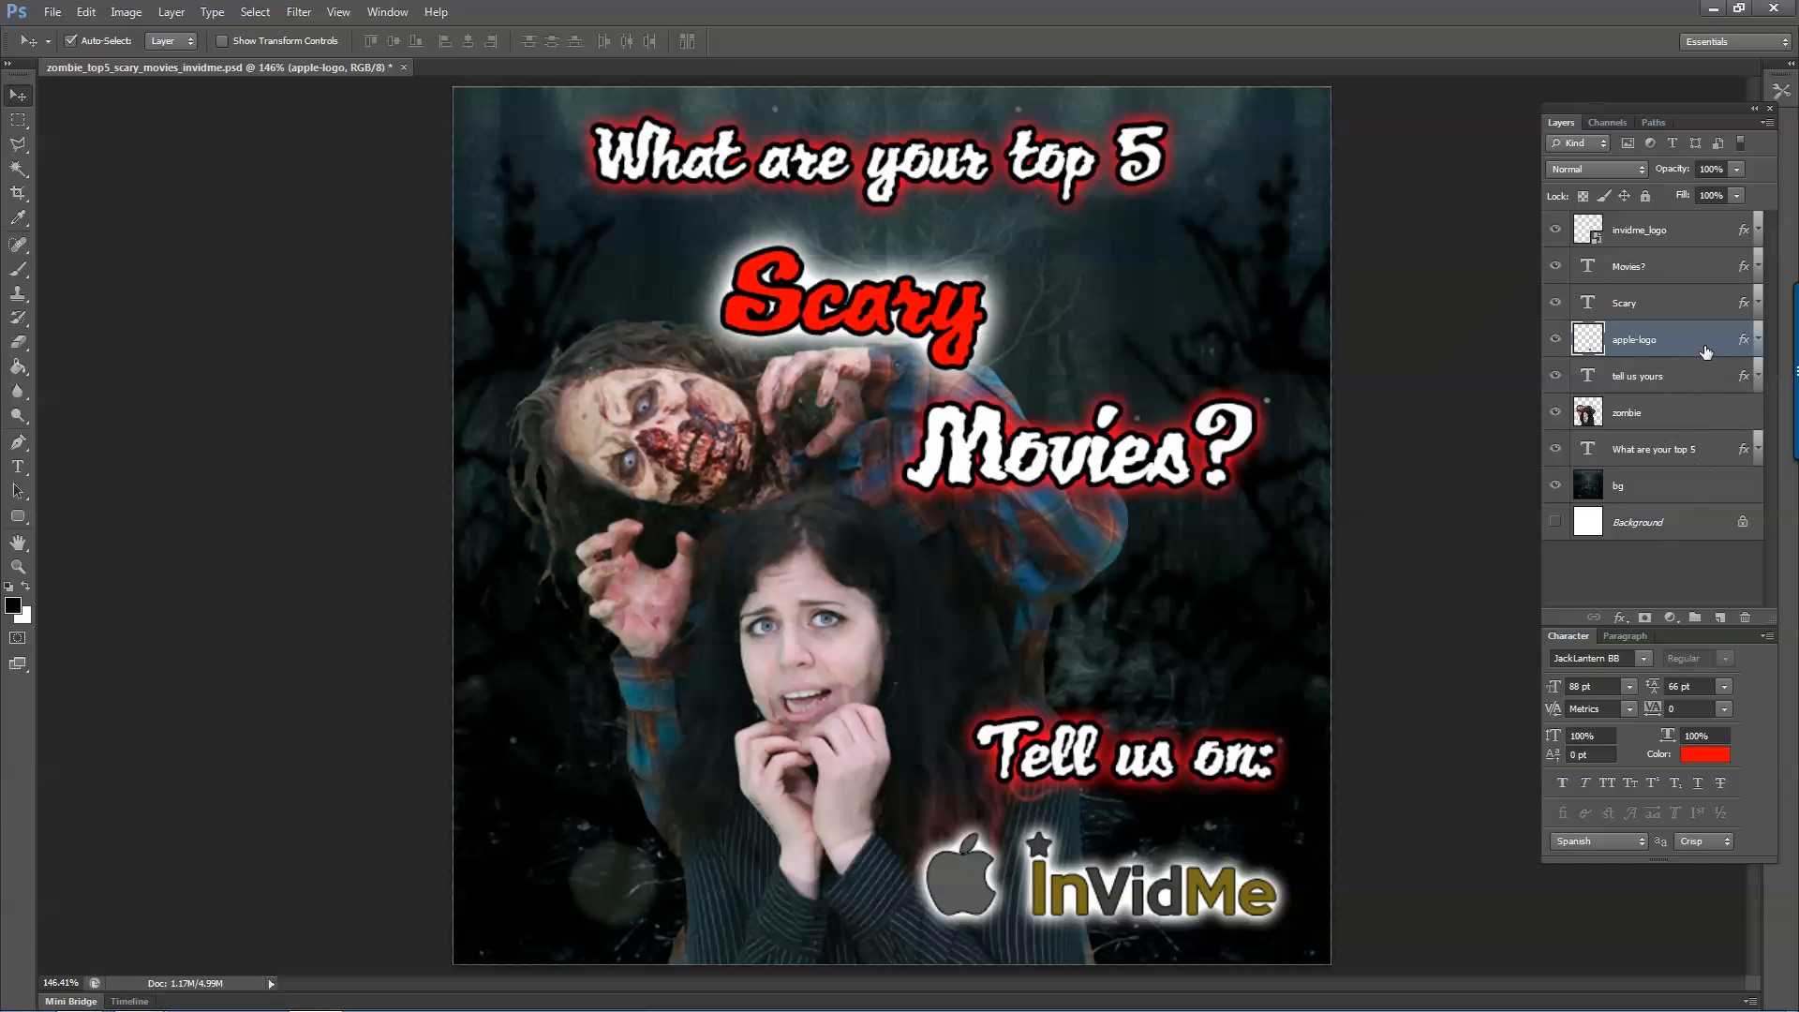
# Place the invidme_logo layer directly above apple-logo and set its outer glow to 8% spread and 10 px size.
pyautogui.moveTo(1691, 232); pyautogui.dragTo(1675, 318)
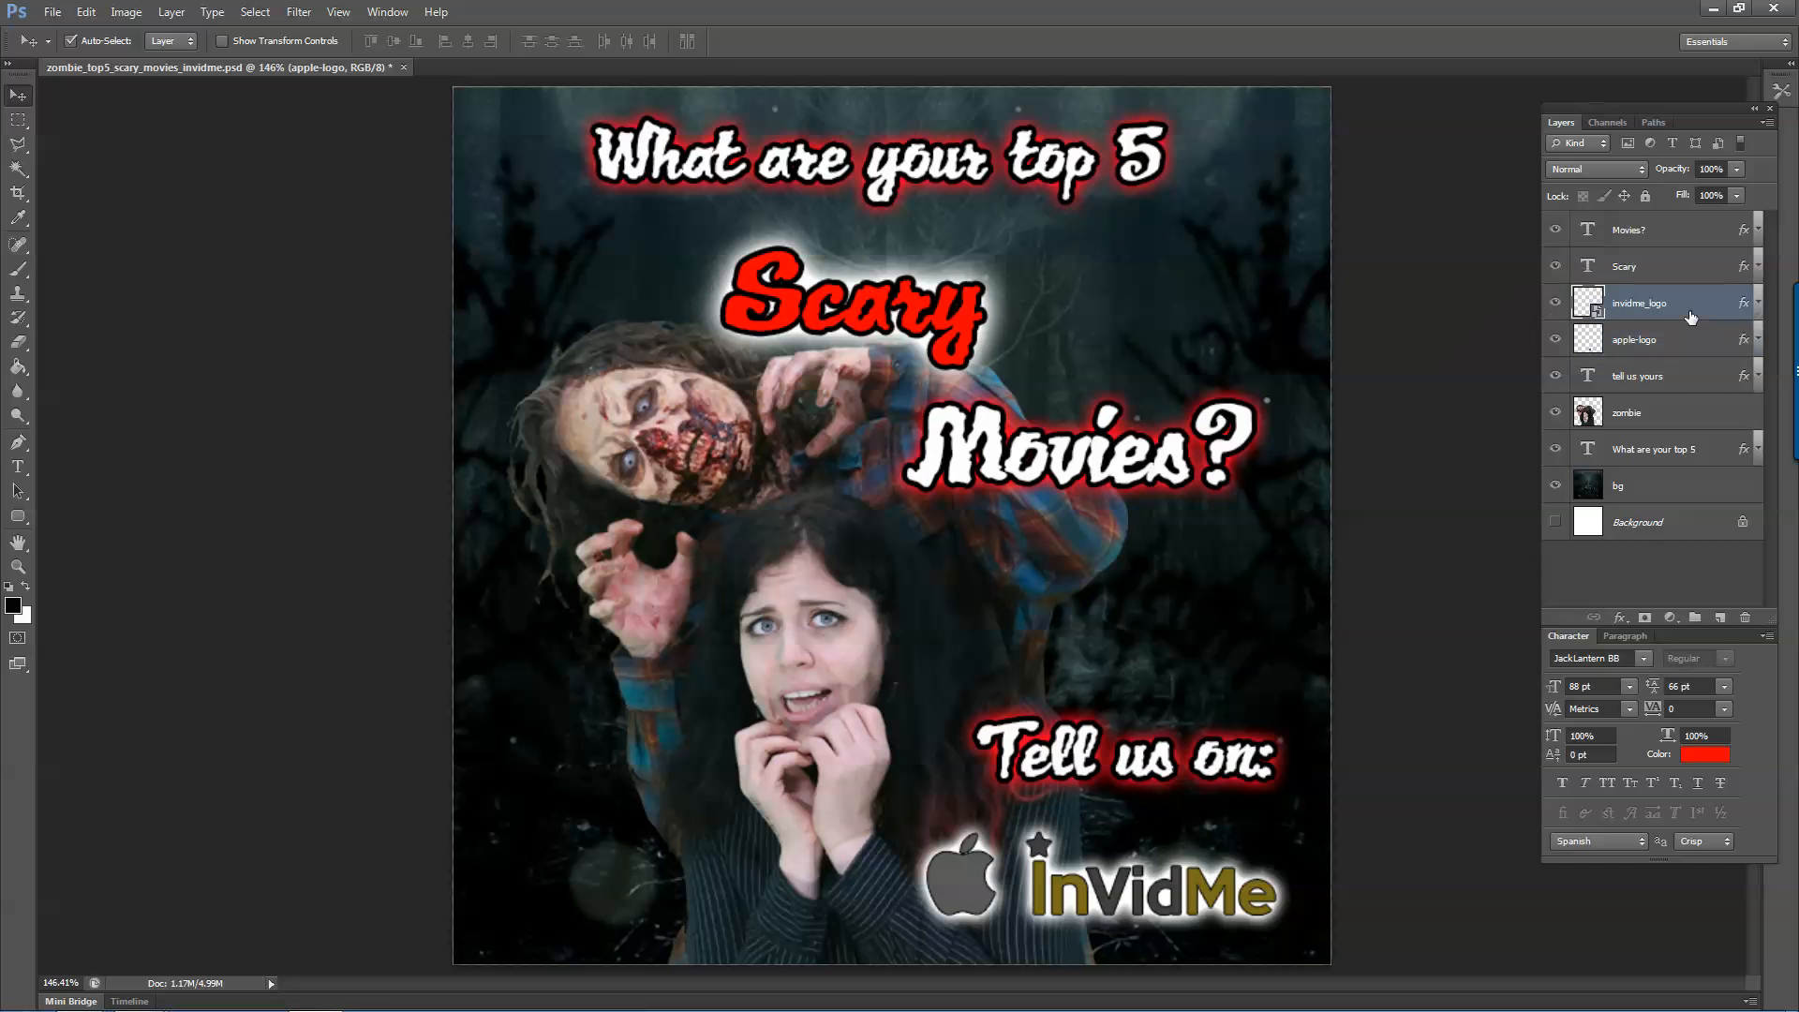
pyautogui.doubleClick(1675, 318)
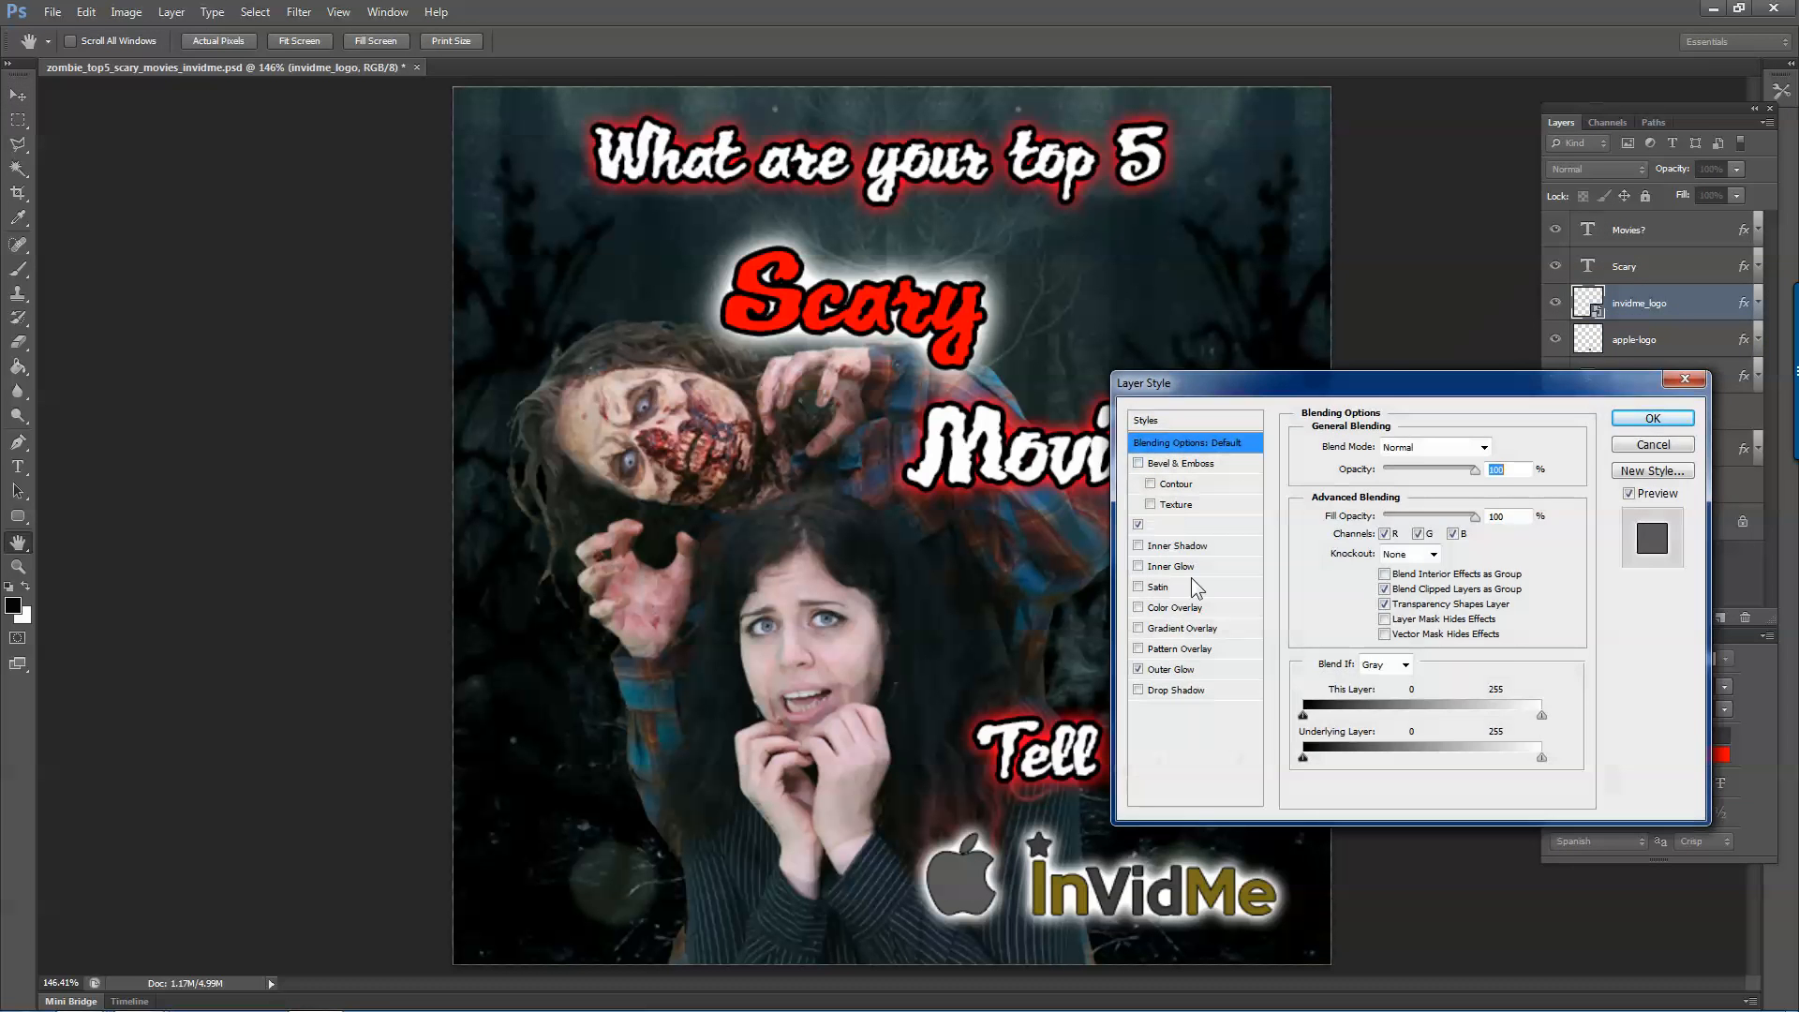
pyautogui.click(1167, 667)
pyautogui.write('8')
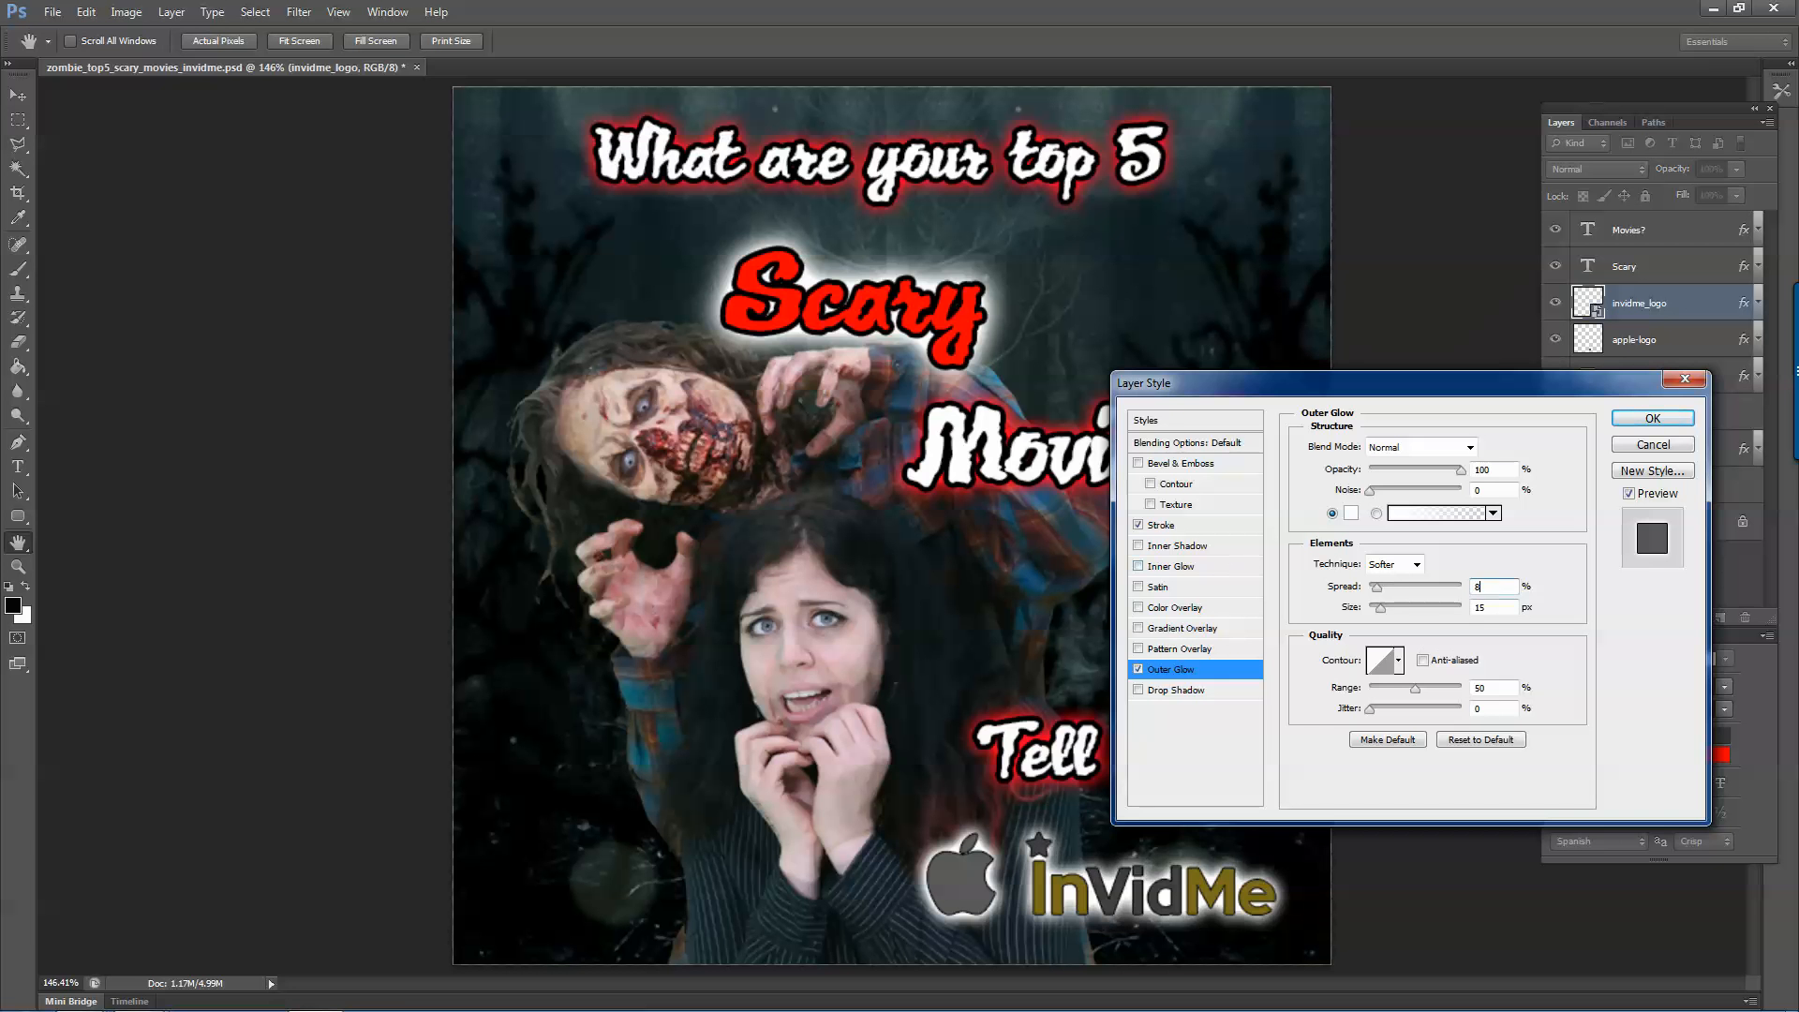
pyautogui.write('10')
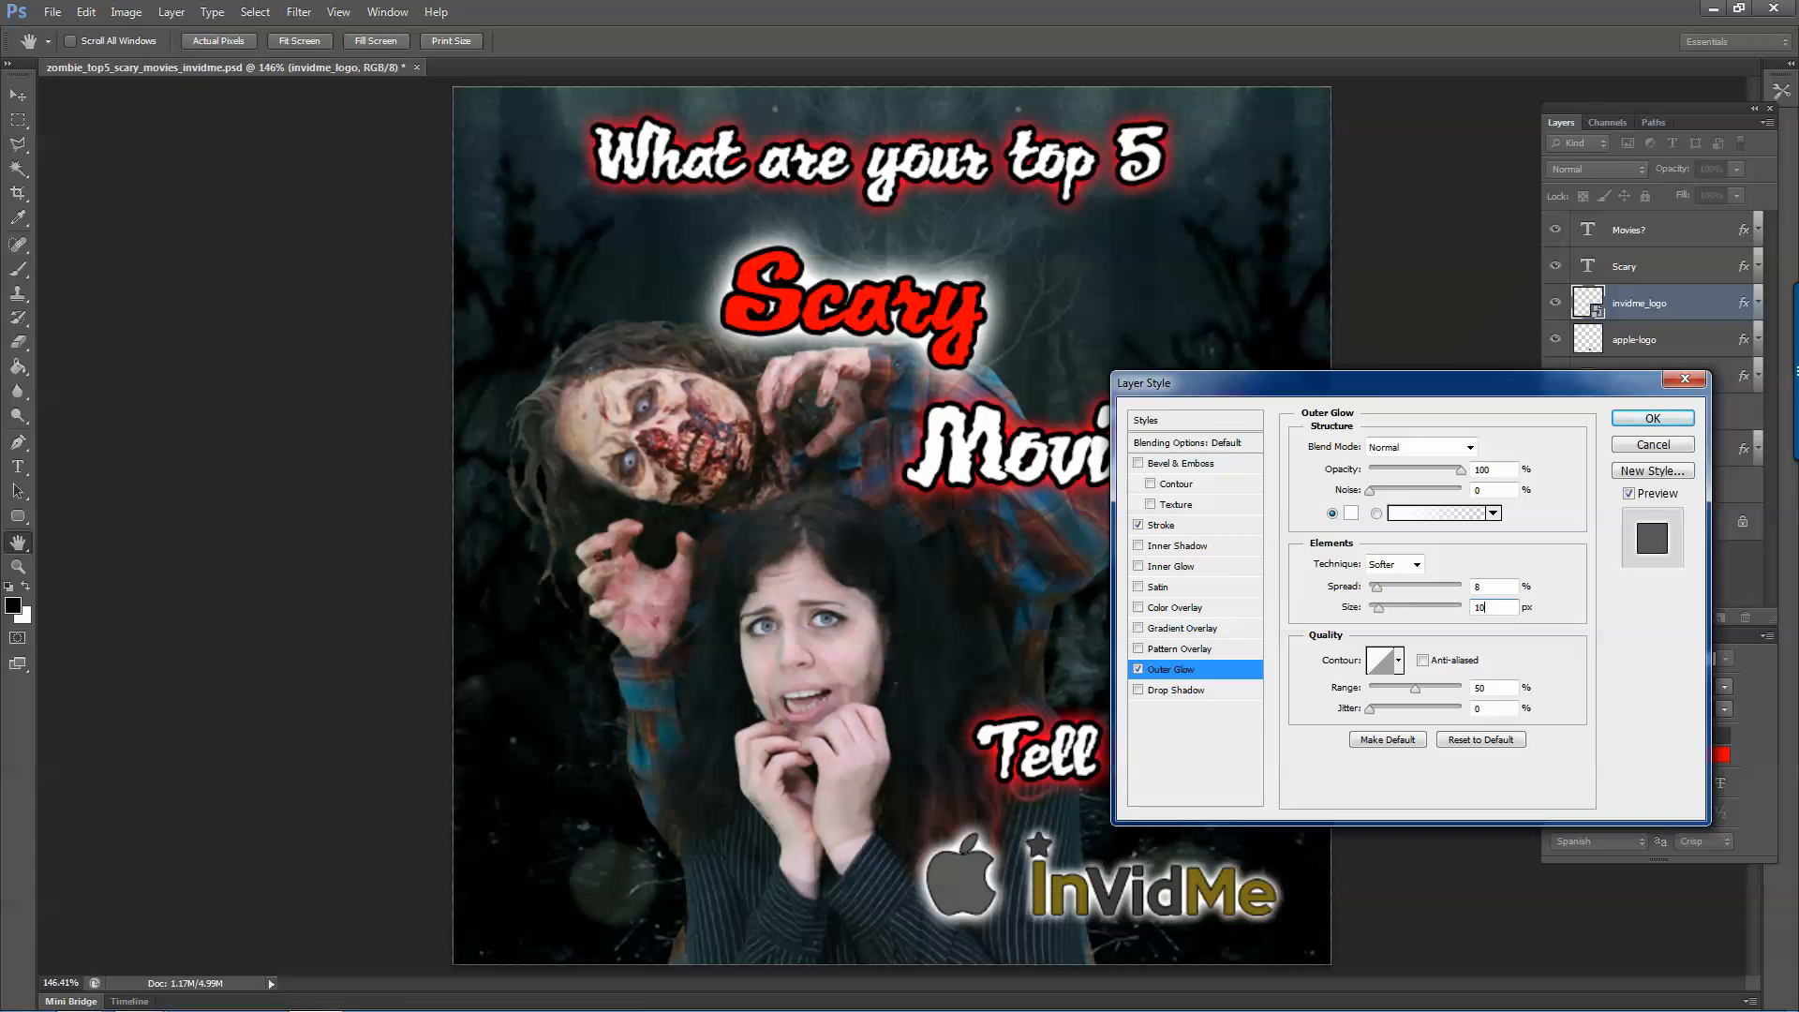
pyautogui.press('Return')
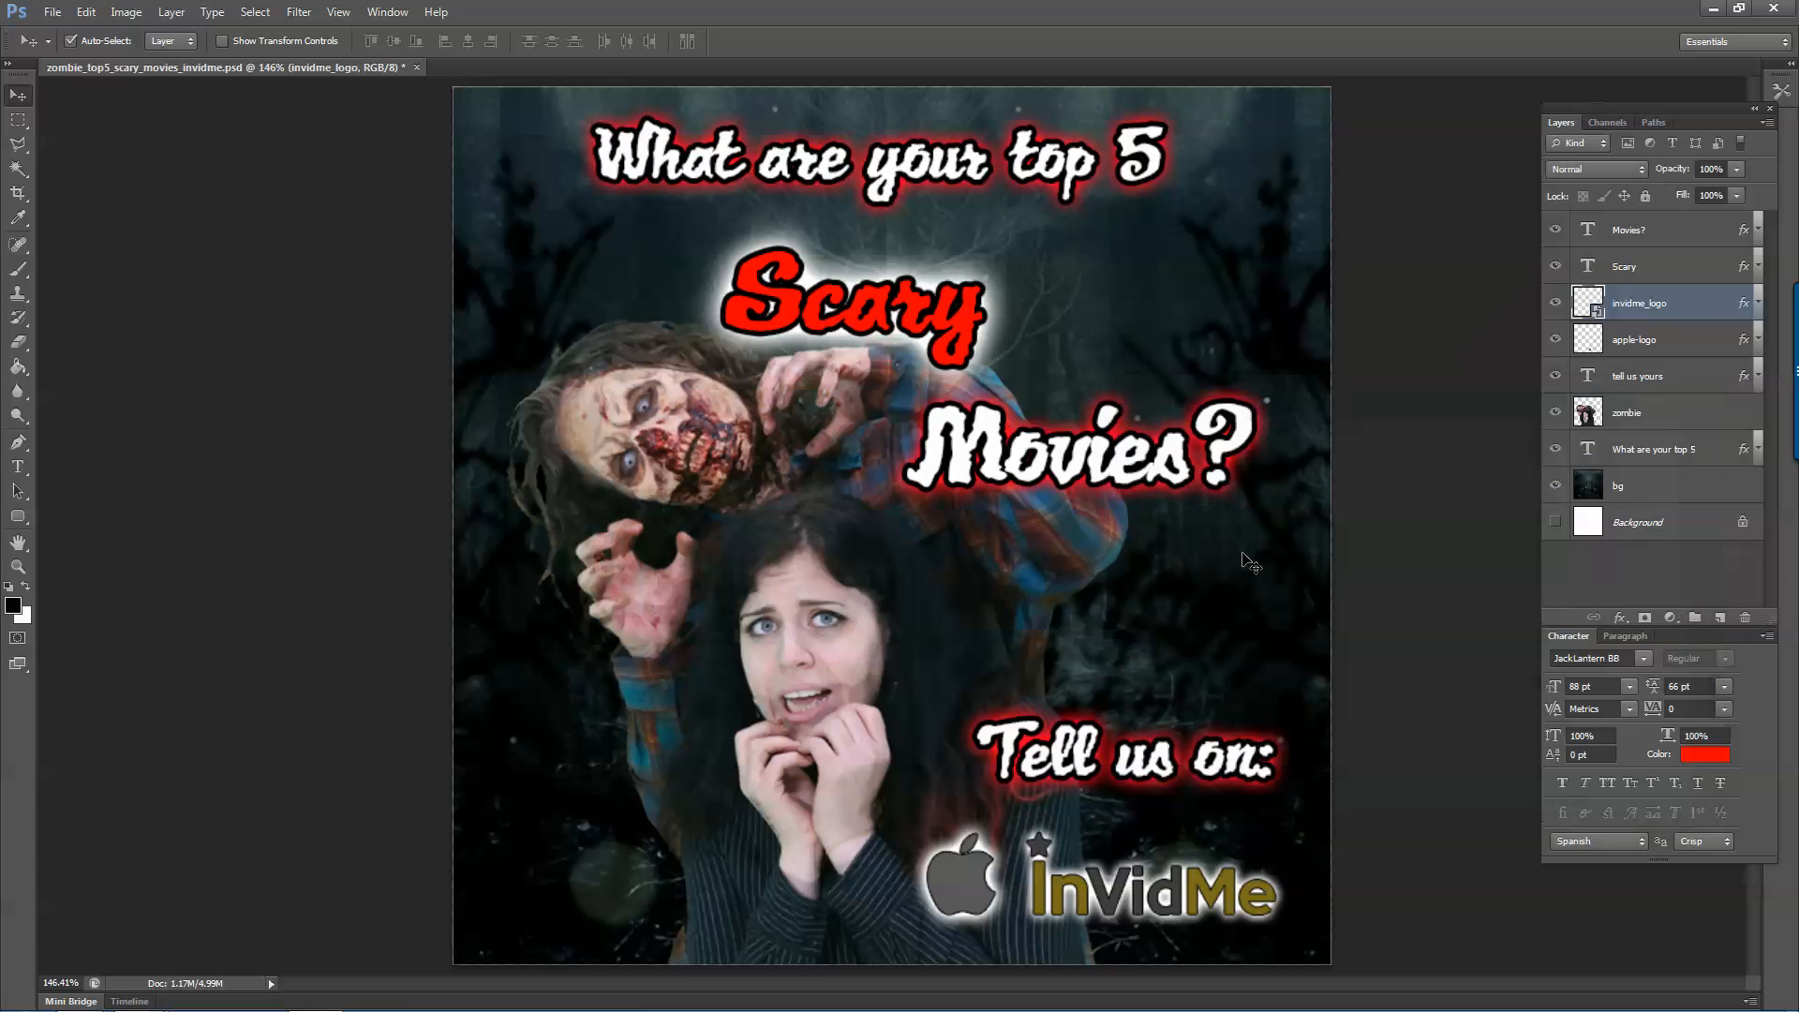
# Copy the layer style from invidme_logo to apple-logo and save the document.
pyautogui.rightClick(1706, 311)
pyautogui.click(1634, 677)
pyautogui.rightClick(1656, 341)
pyautogui.click(1651, 692)
pyautogui.hotkey('ctrl', 's')
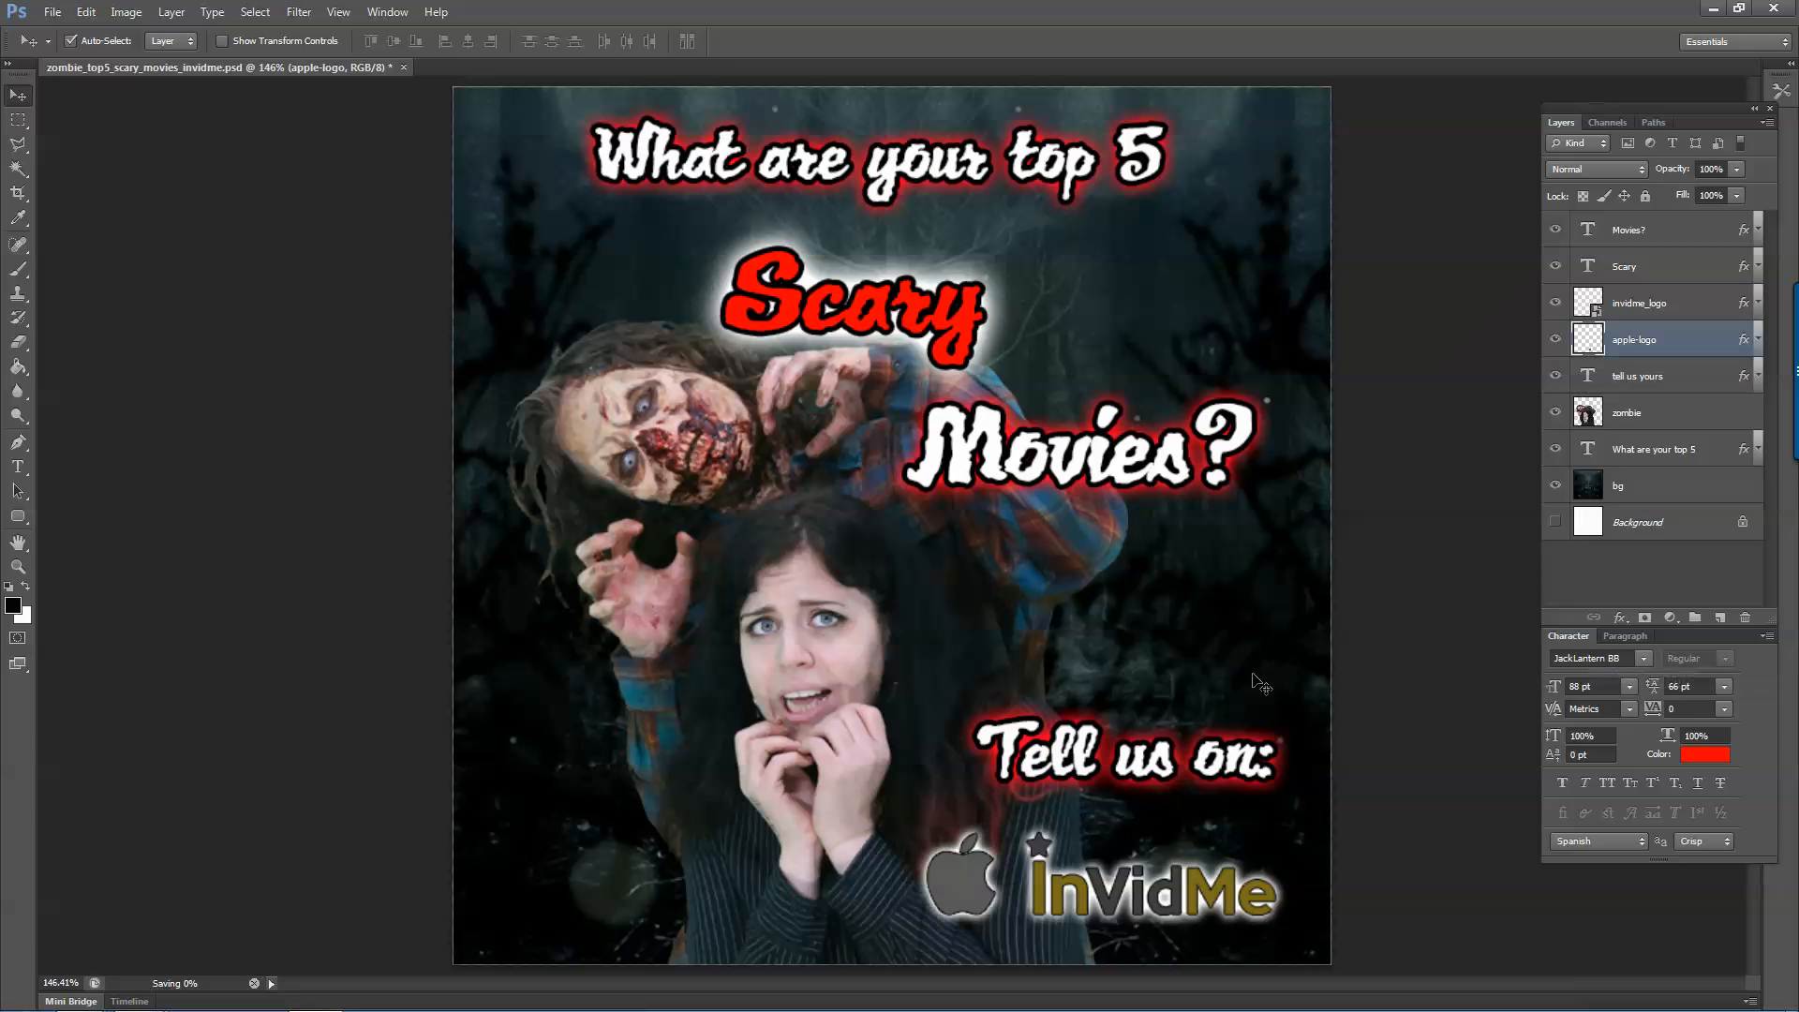
# Shift "Tell us on:" slightly left and down, then select it with both logos and nudge the group right and up.
pyautogui.moveTo(971, 878); pyautogui.dragTo(975, 879)
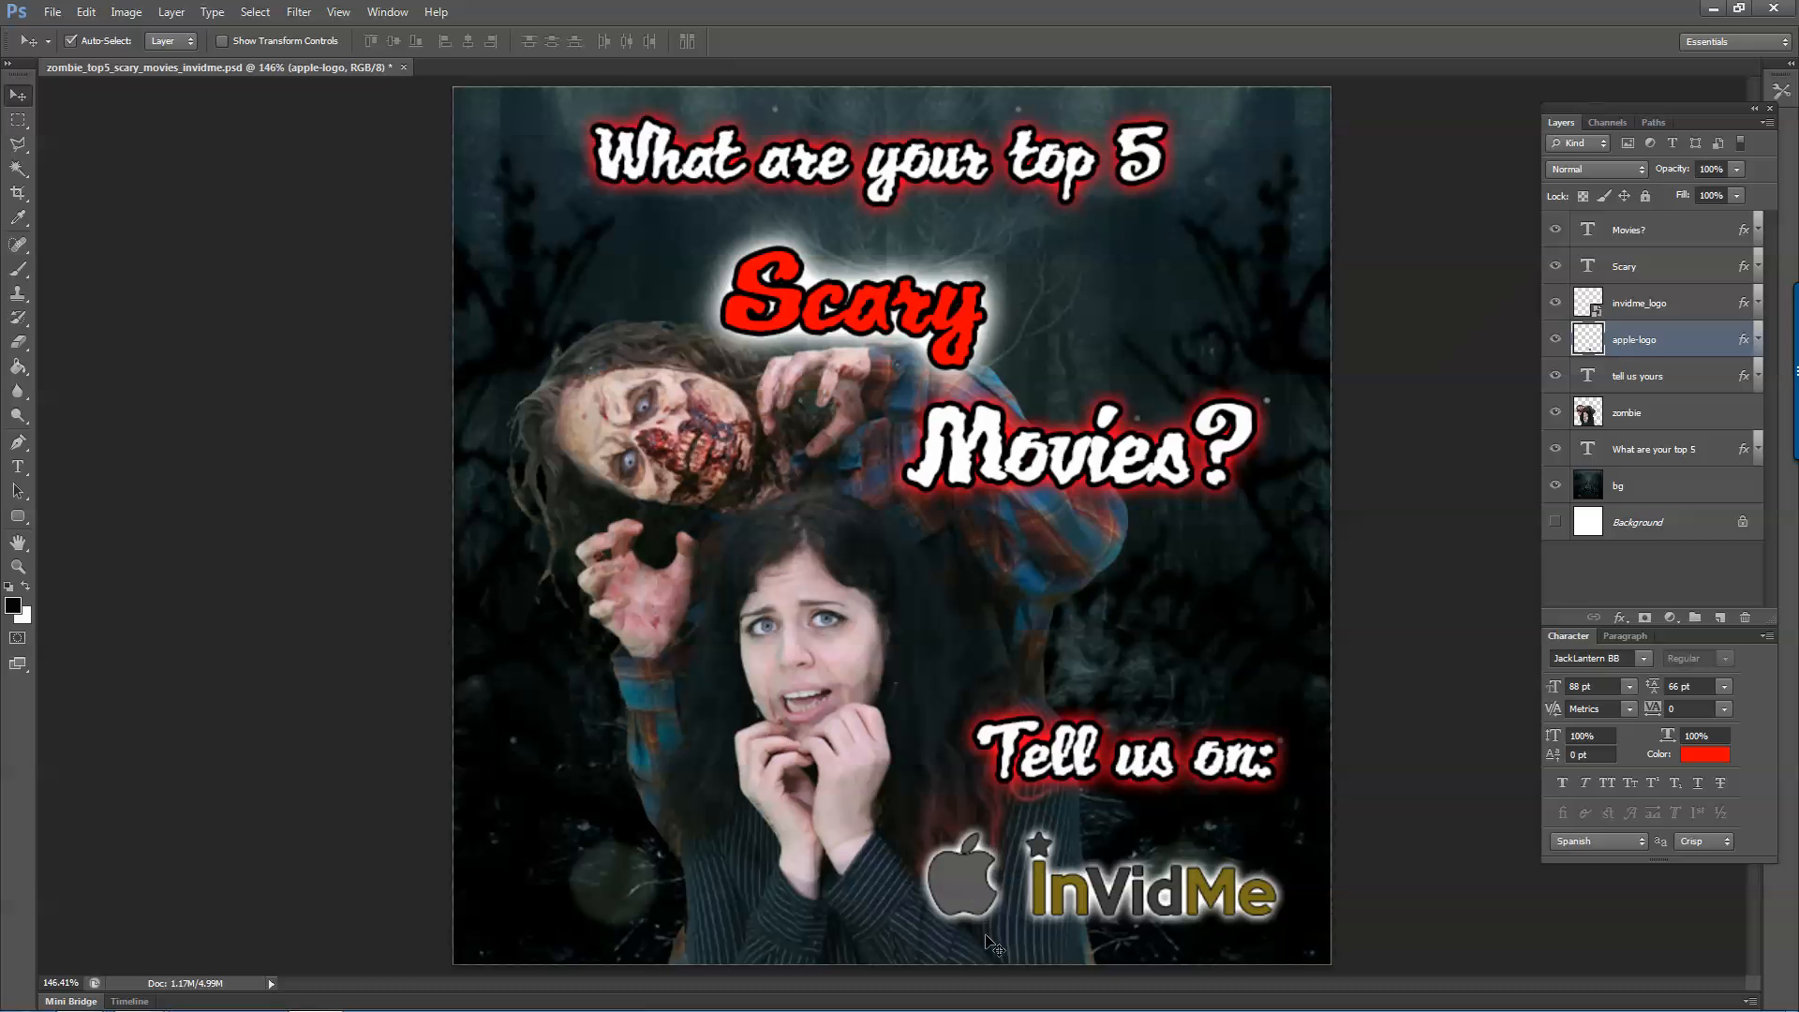
pyautogui.moveTo(1061, 752); pyautogui.dragTo(1037, 763)
pyautogui.keyDown('shift'); pyautogui.click(1001, 881); pyautogui.keyUp('shift')
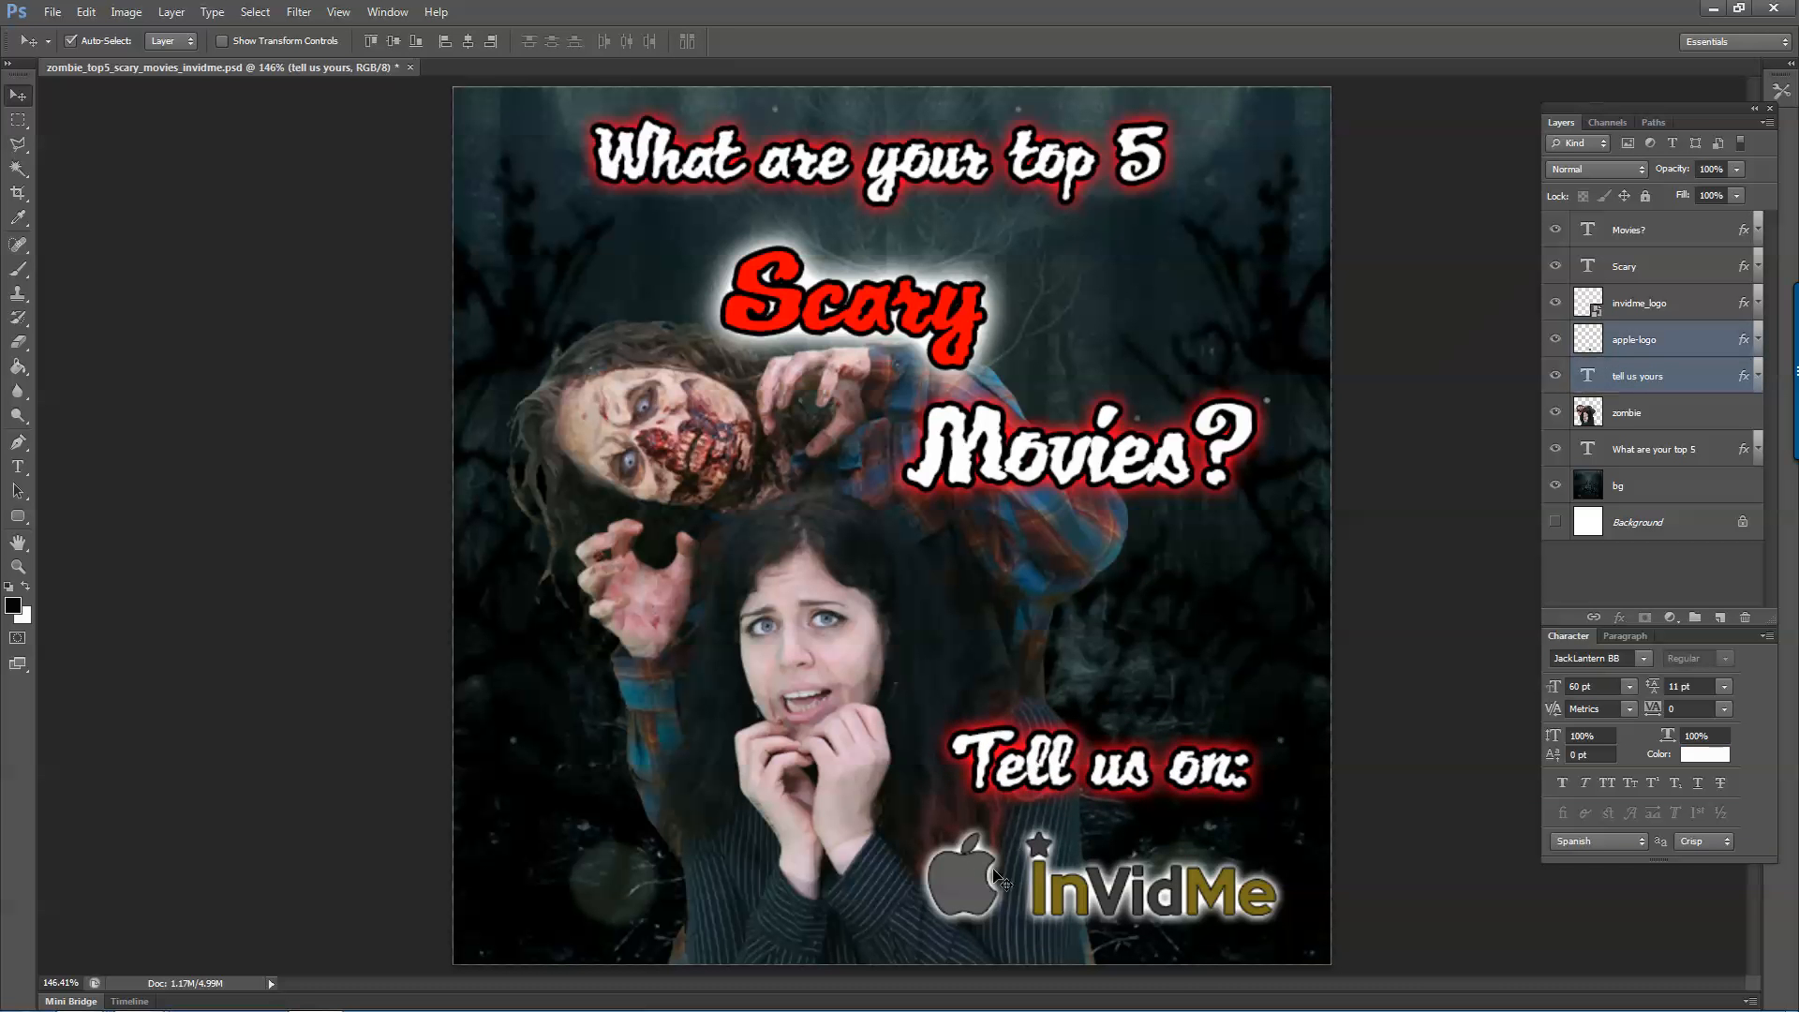
pyautogui.keyDown('shift'); pyautogui.click(1045, 895); pyautogui.keyUp('shift')
pyautogui.hotkey('shift', 'Right')
pyautogui.hotkey('shift', 'Right')
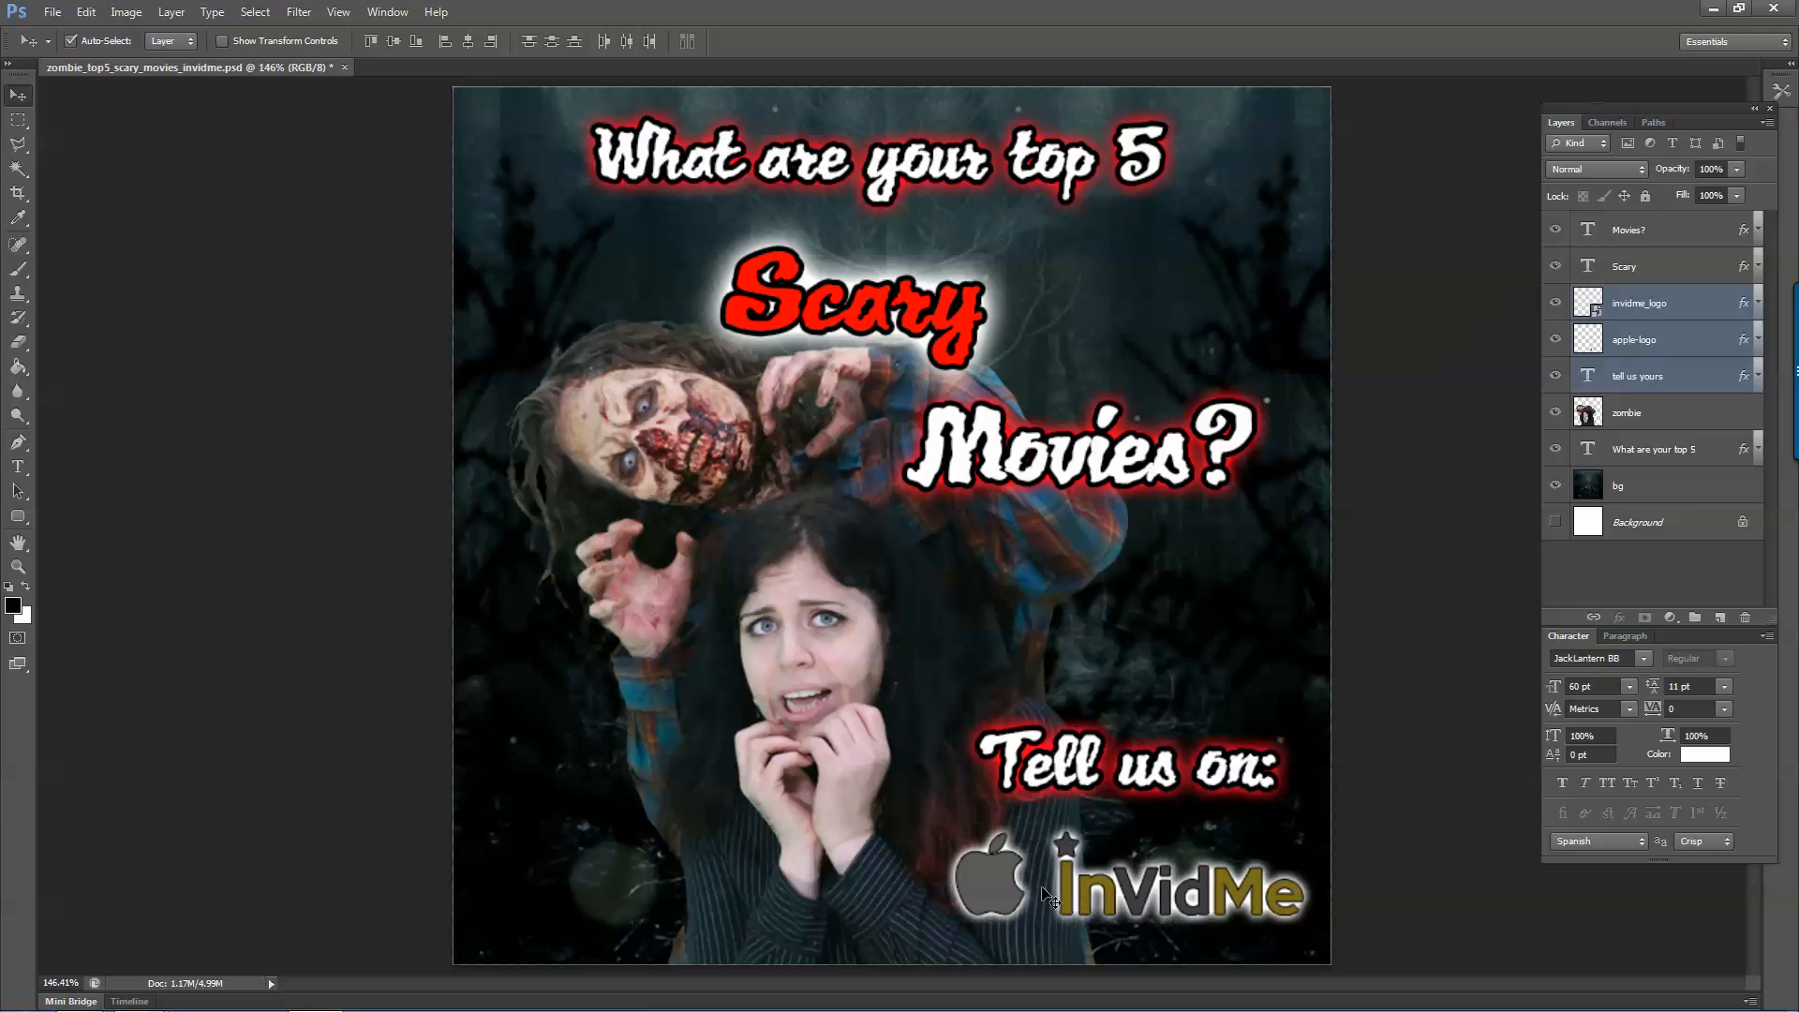
pyautogui.hotkey('shift', 'Up')
pyautogui.hotkey('shift', 'Up')
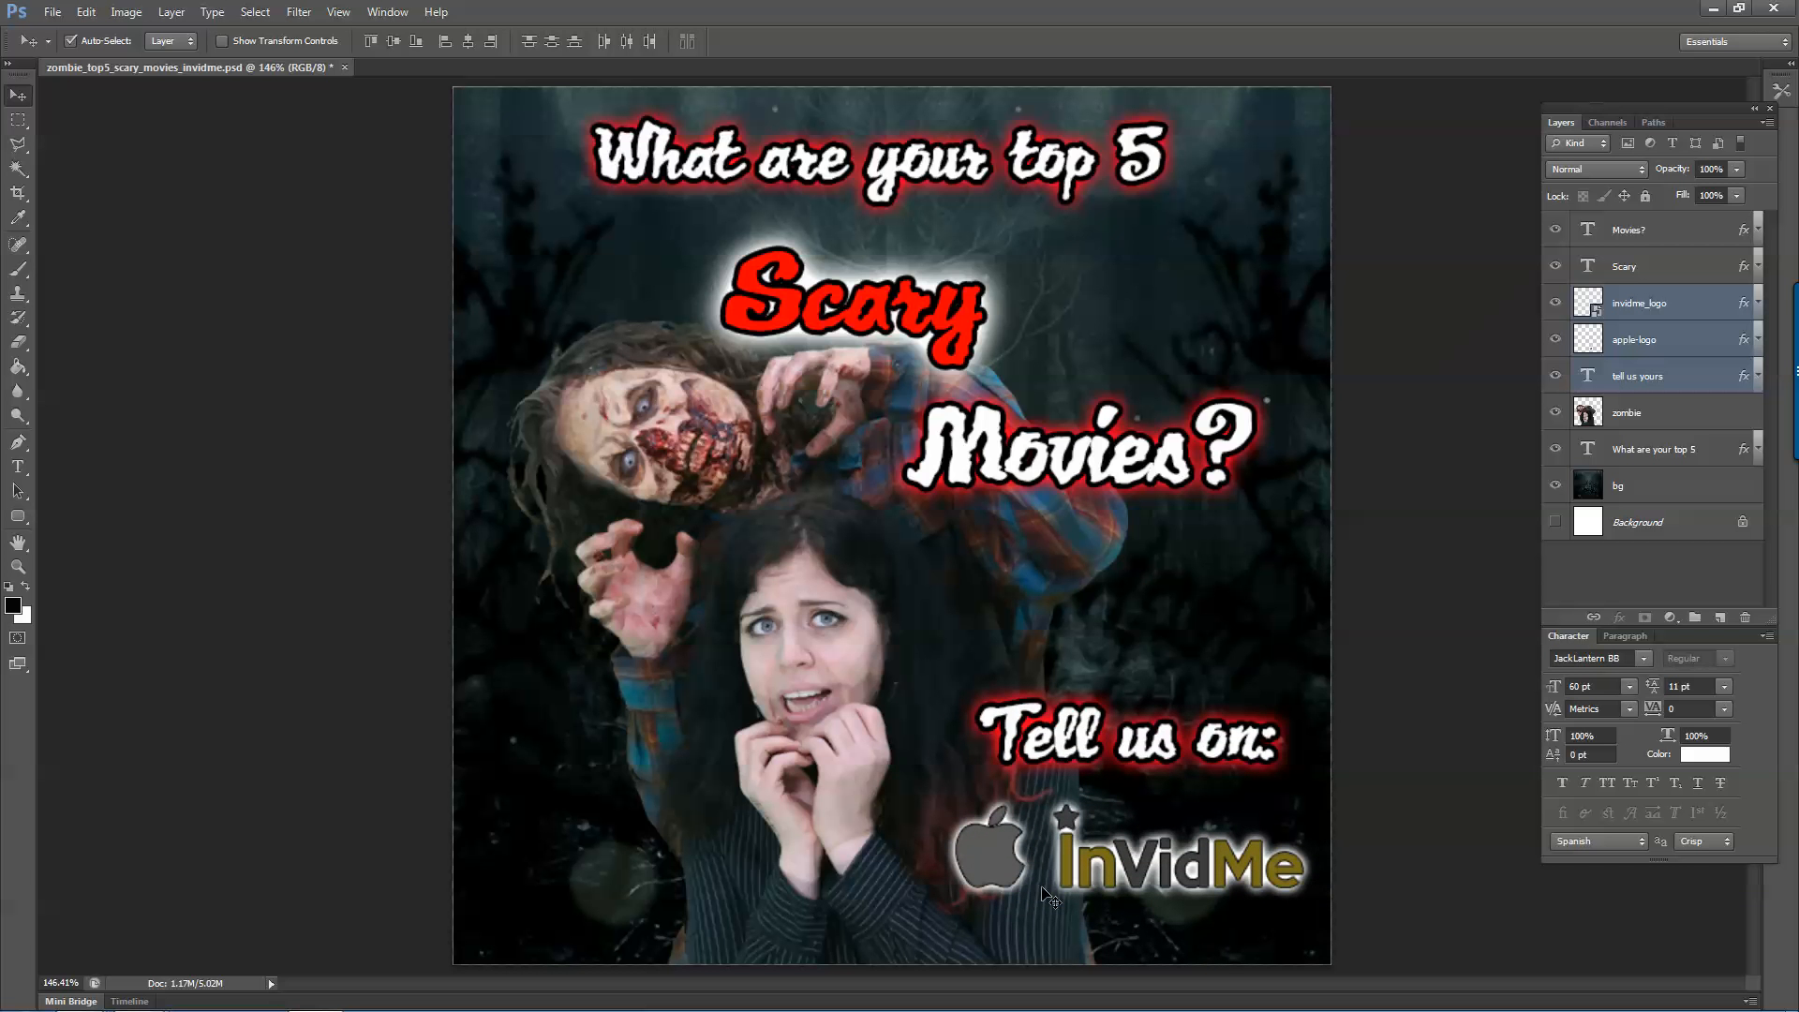
# Try Auto Contrast and Auto Color on the zombie layer, and undo the corrections.
pyautogui.scroll(-1, 719, 468)
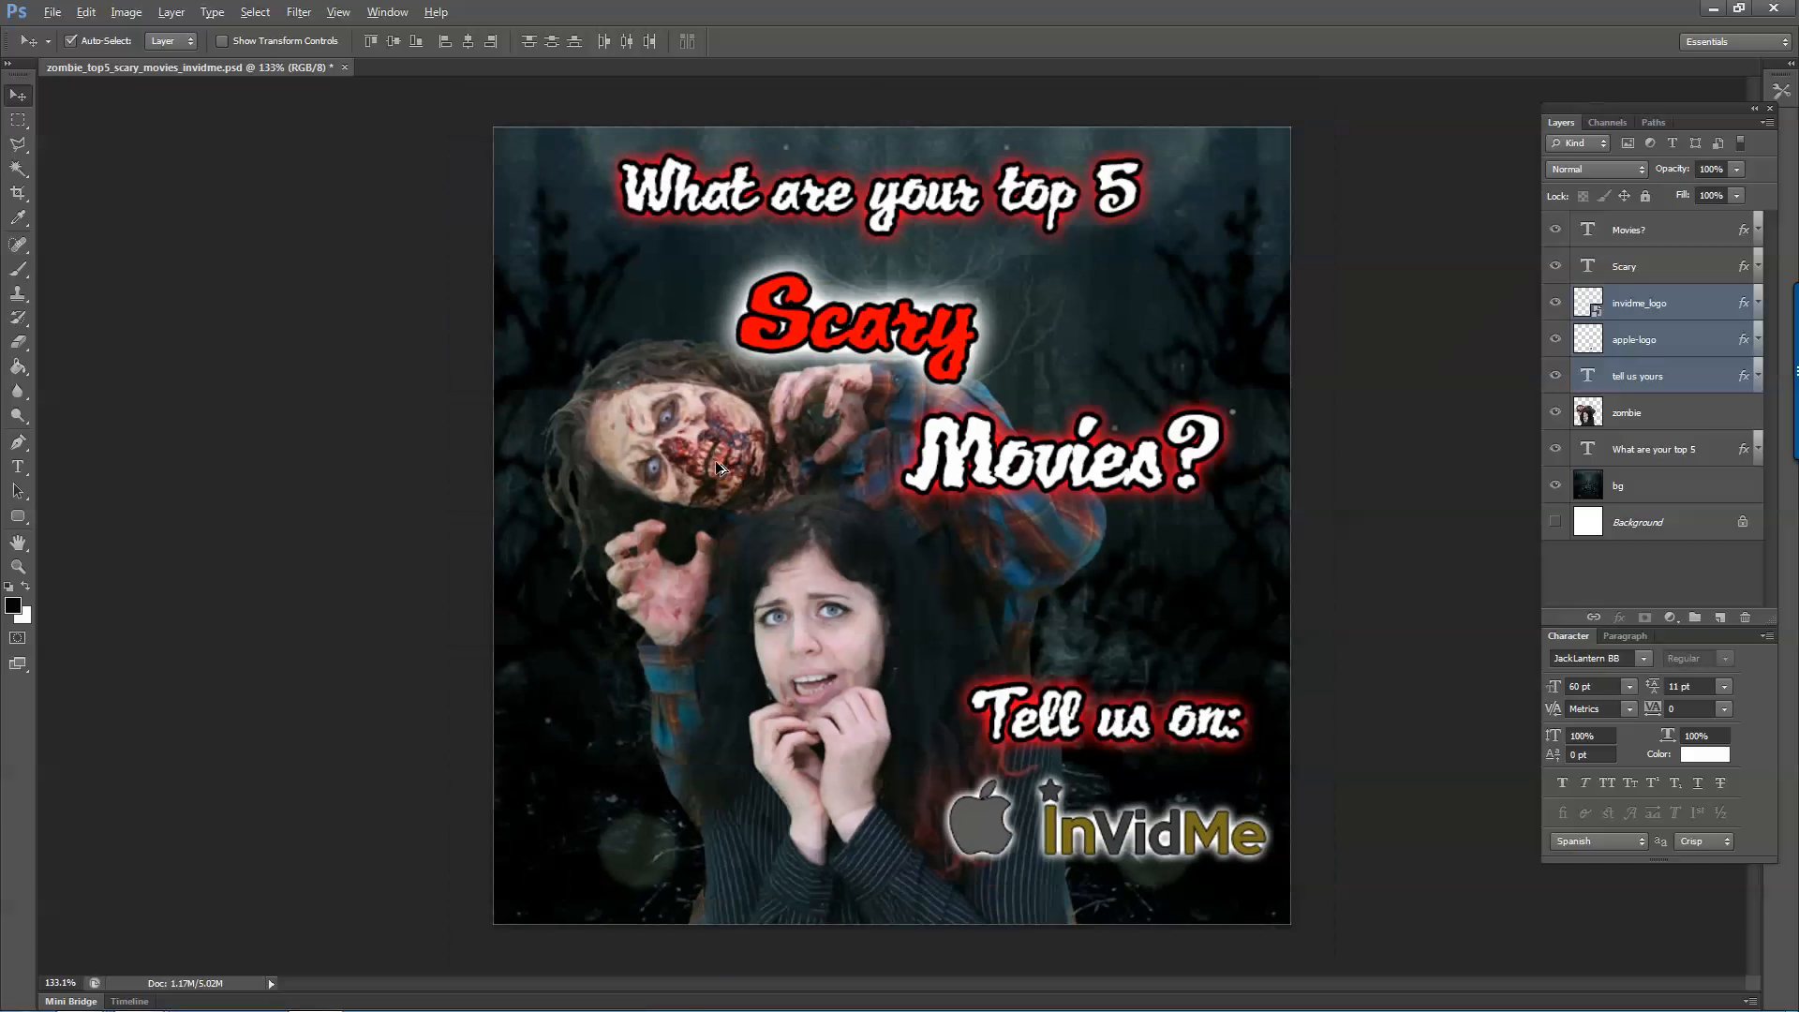
pyautogui.scroll(-1, 720, 468)
pyautogui.click(718, 467)
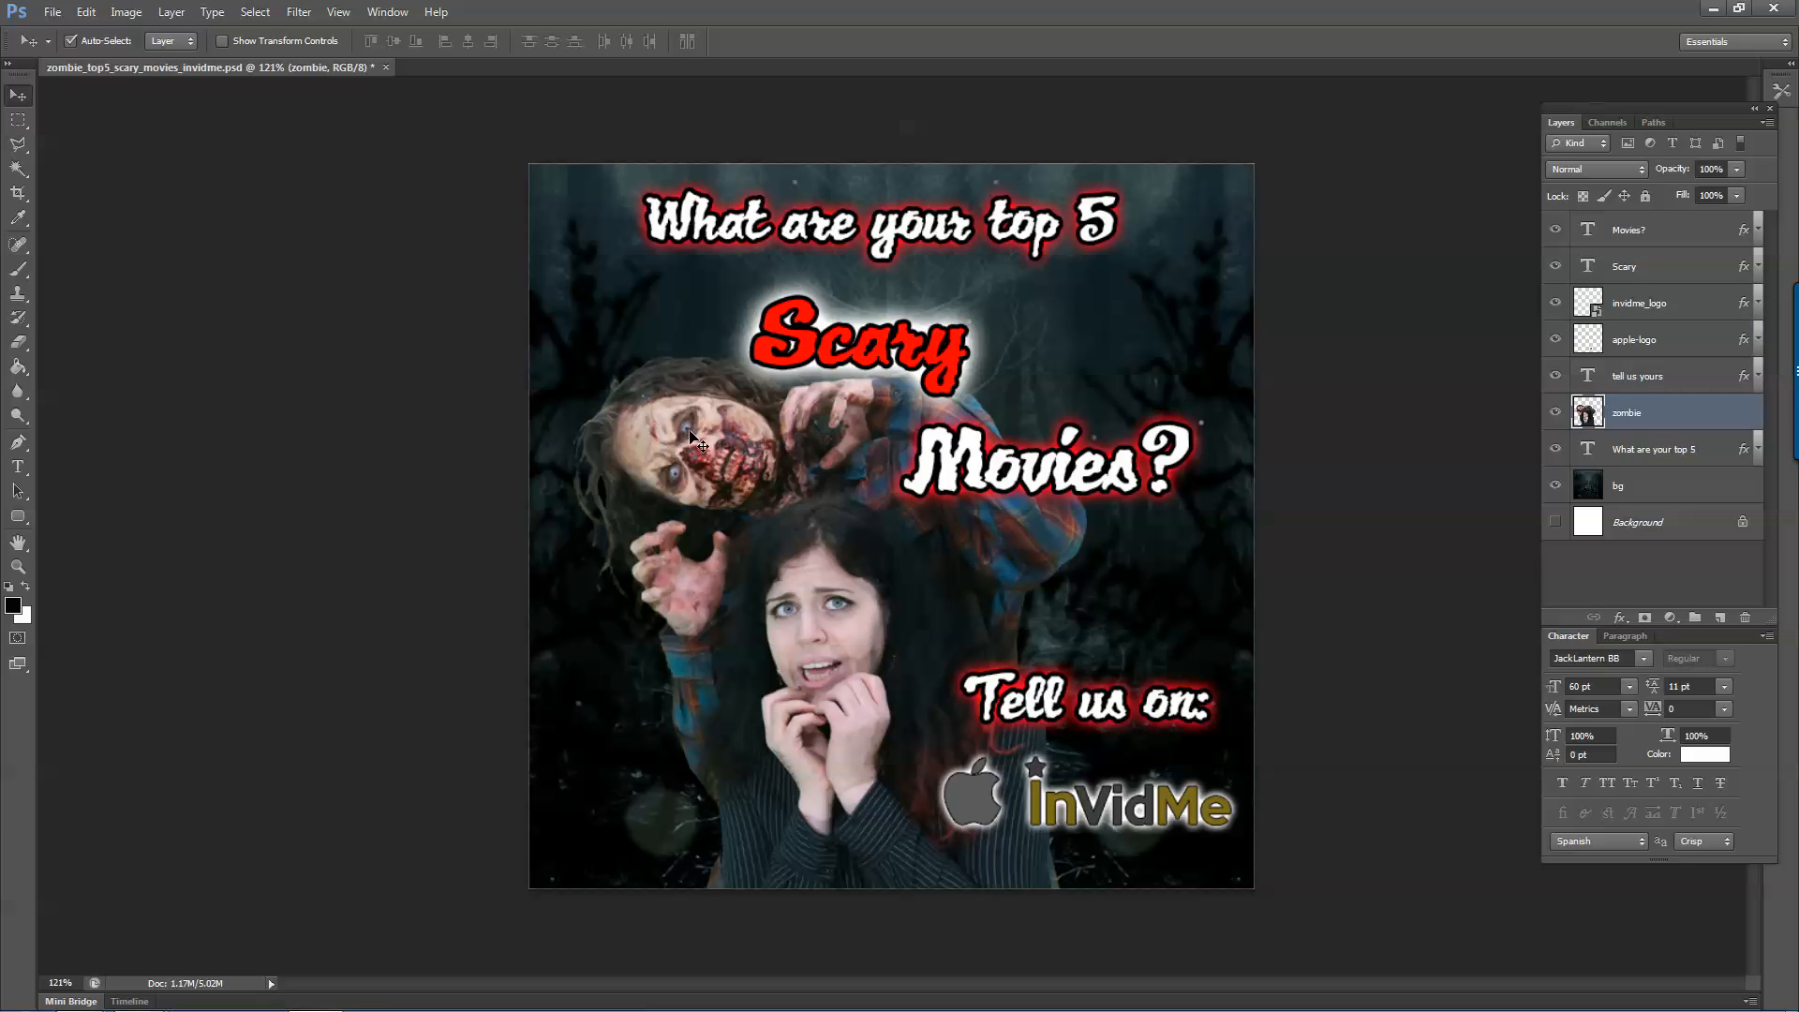
pyautogui.click(131, 12)
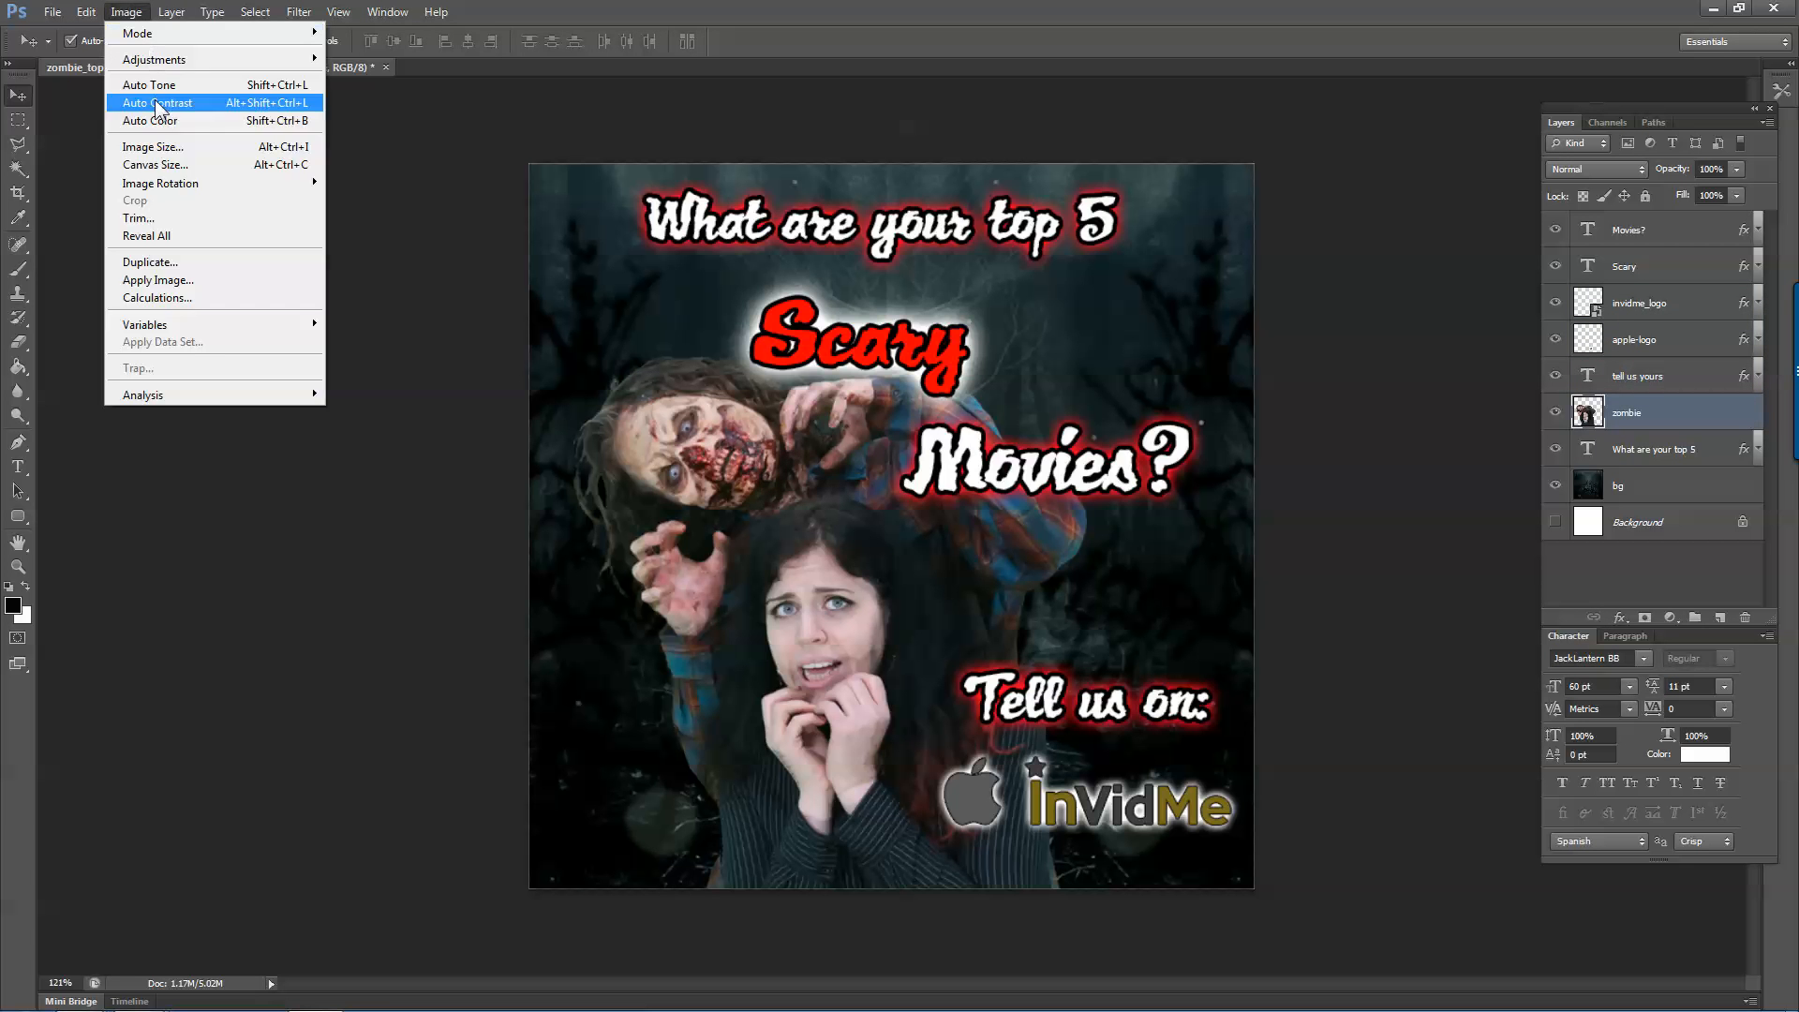
pyautogui.click(156, 103)
pyautogui.click(131, 12)
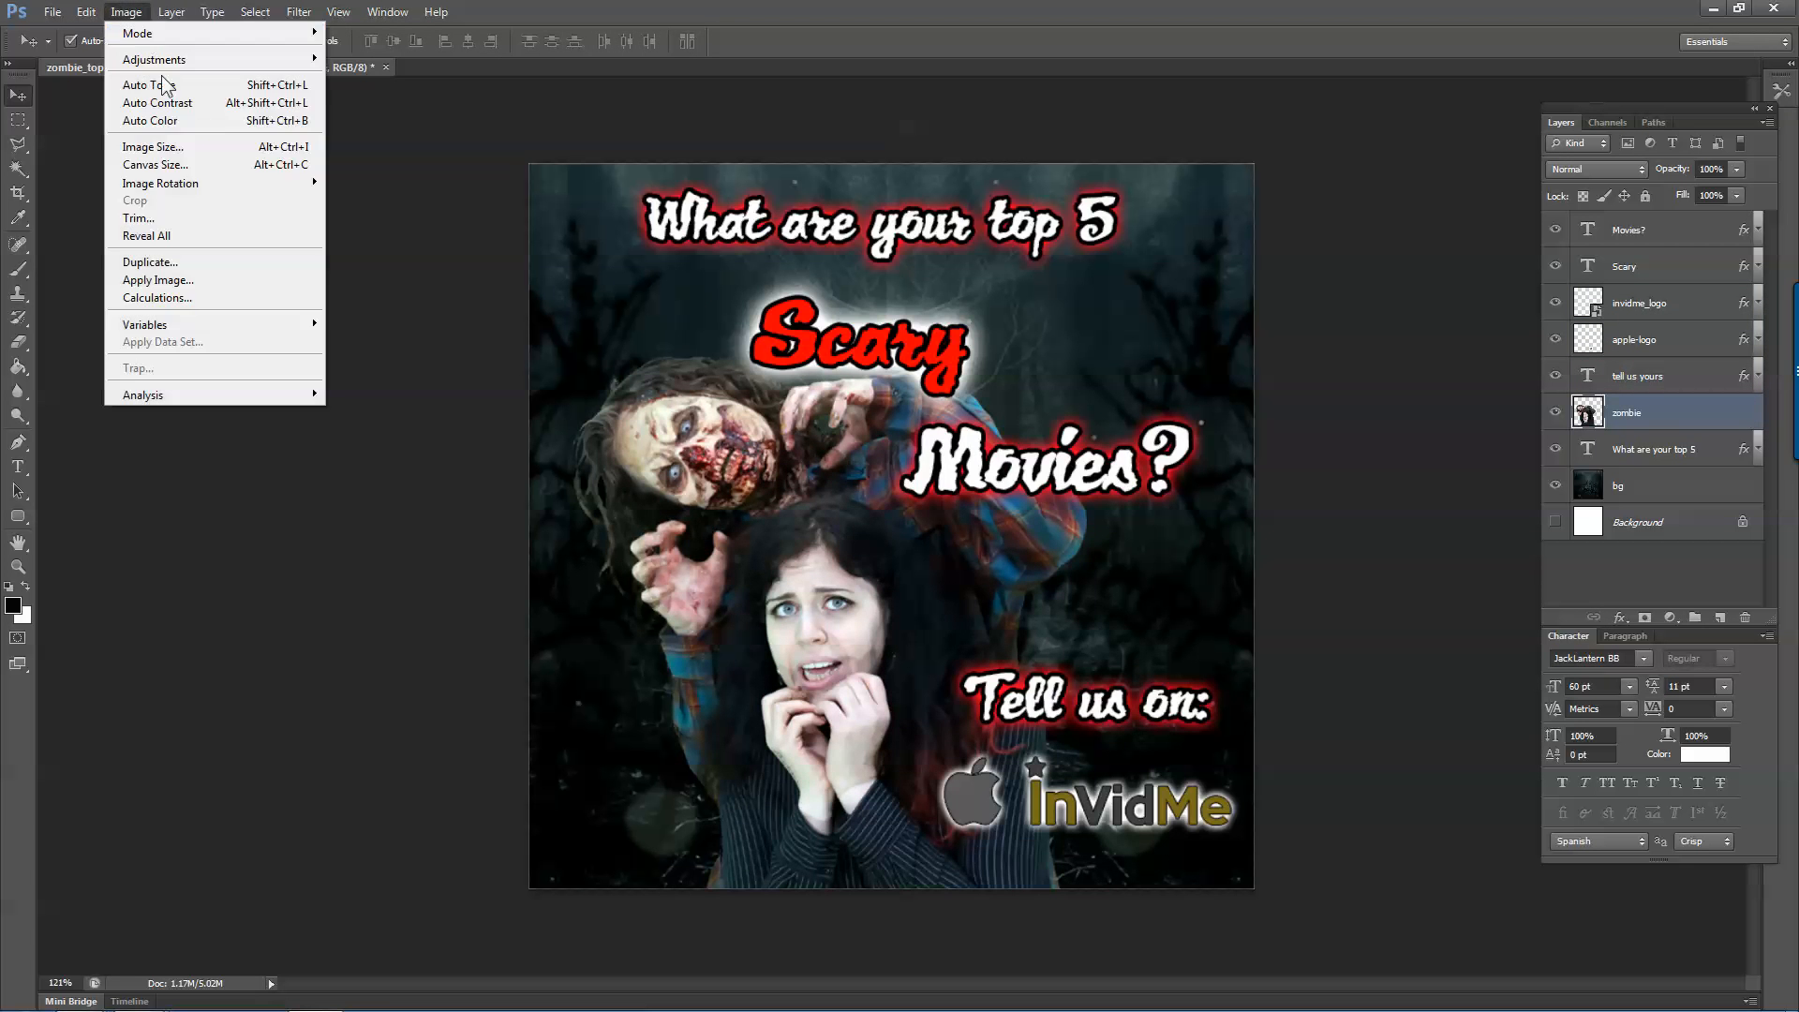
pyautogui.click(165, 105)
pyautogui.click(132, 14)
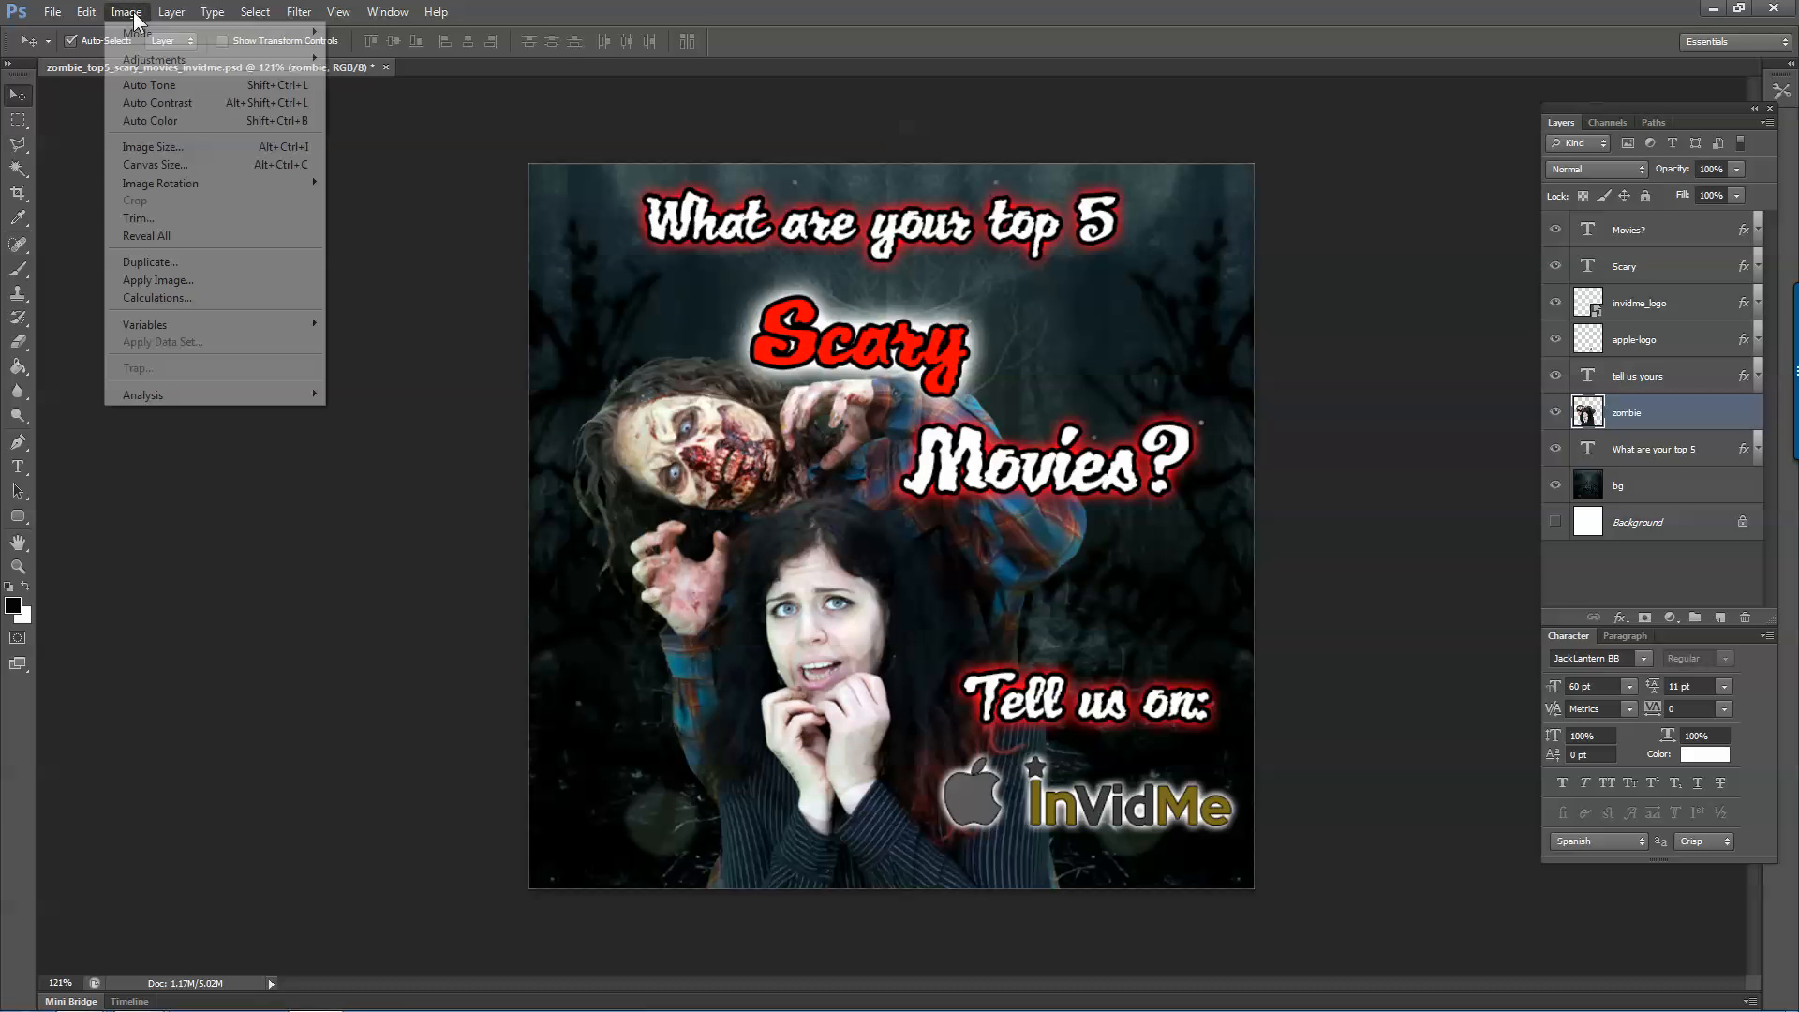
pyautogui.click(170, 121)
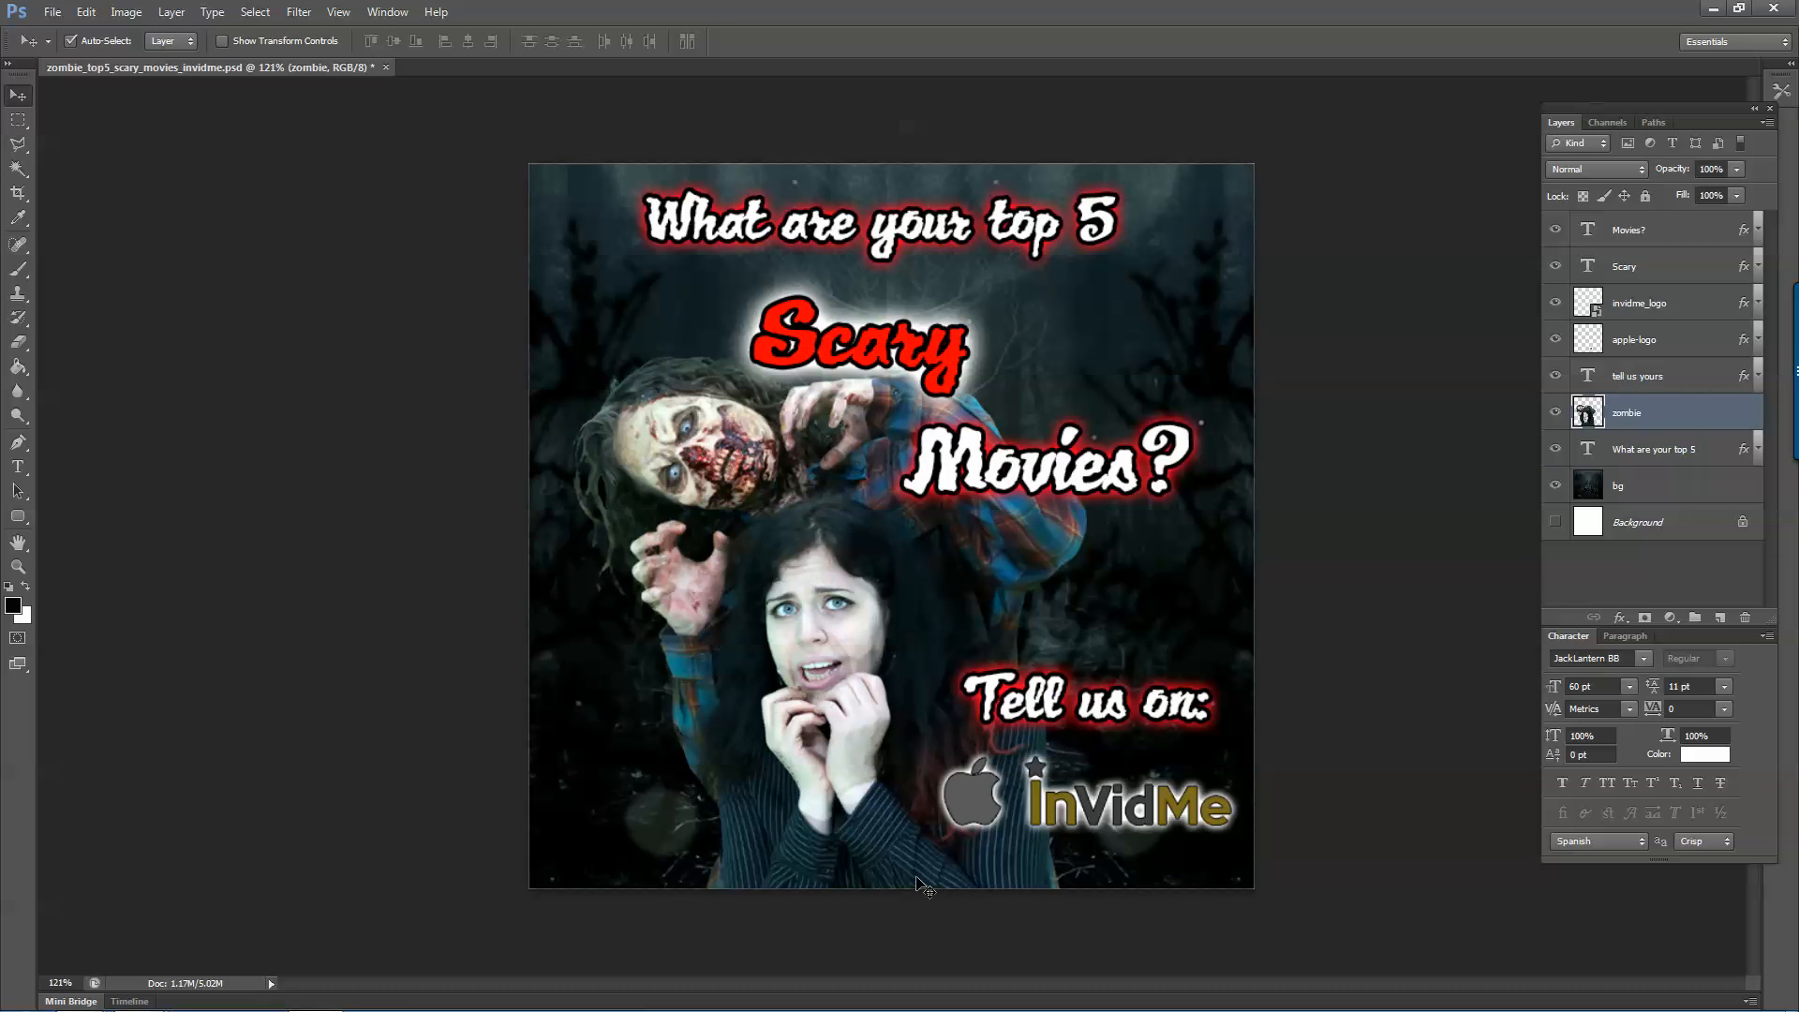
pyautogui.hotkey('ctrl', 'alt', 'z')
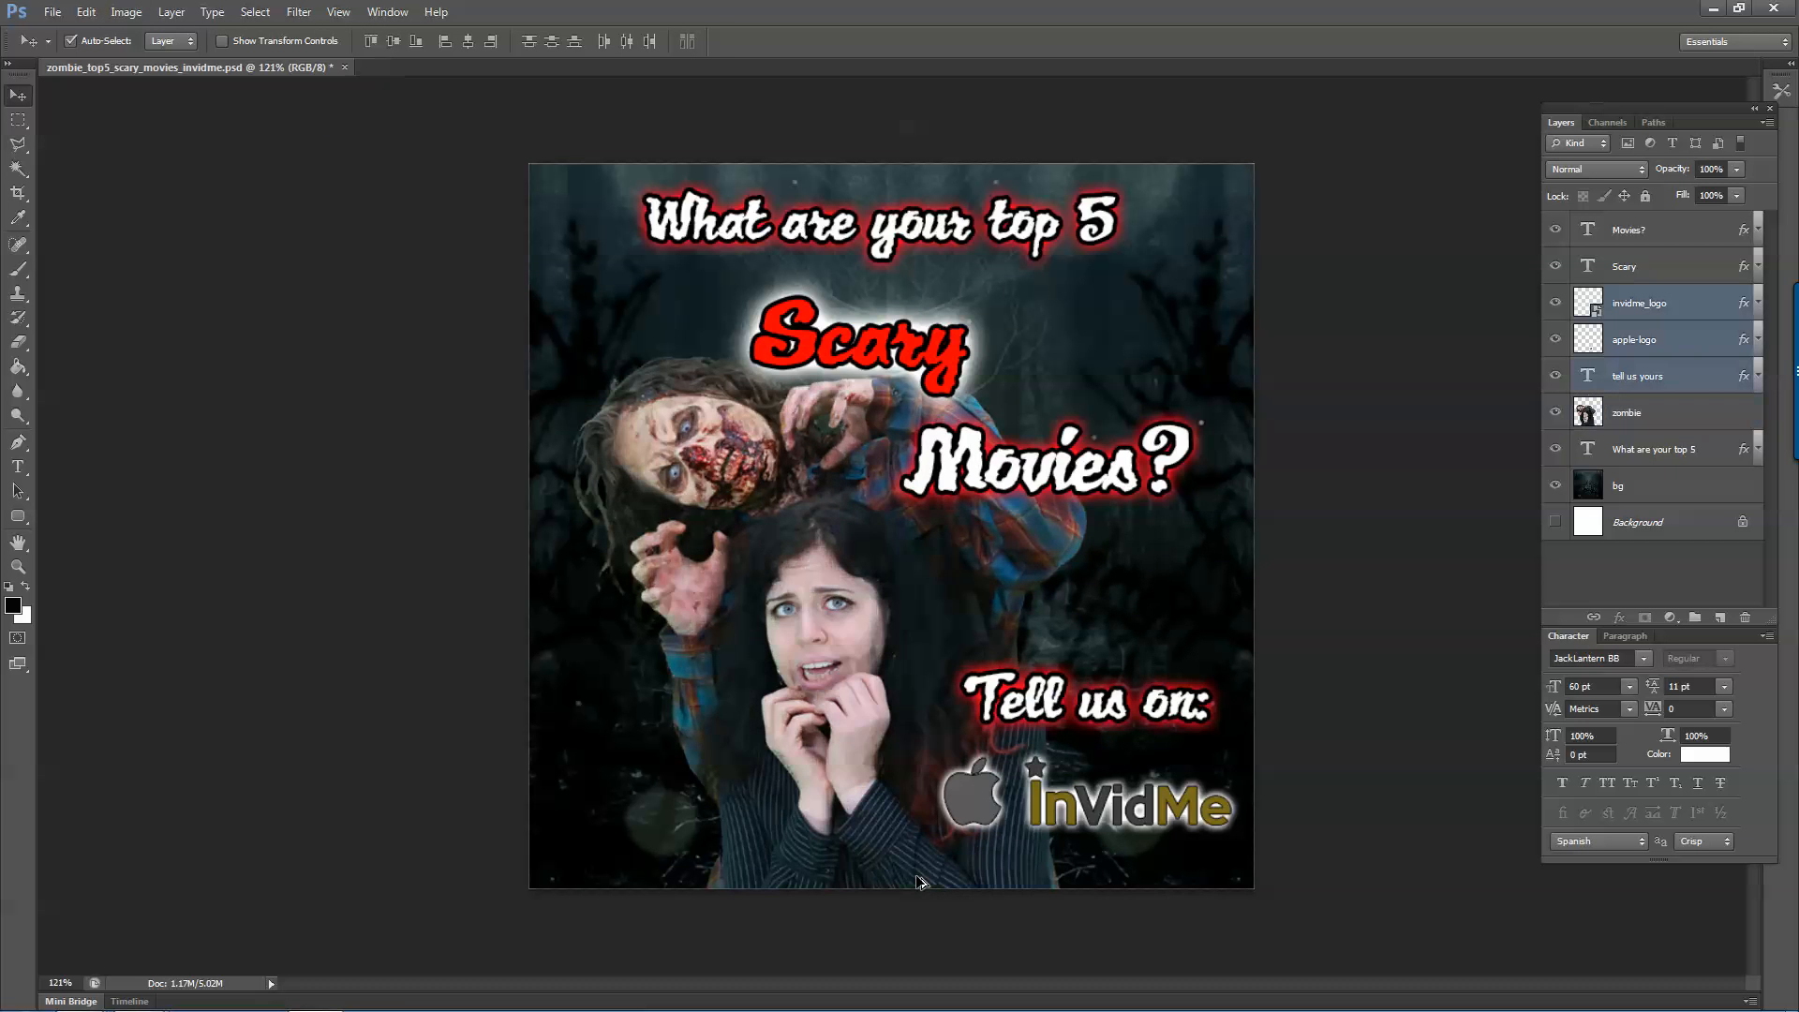
# Apply a Vibrance adjustment to the zombie layer with vibrance +73 and saturation +9.
pyautogui.click(125, 17)
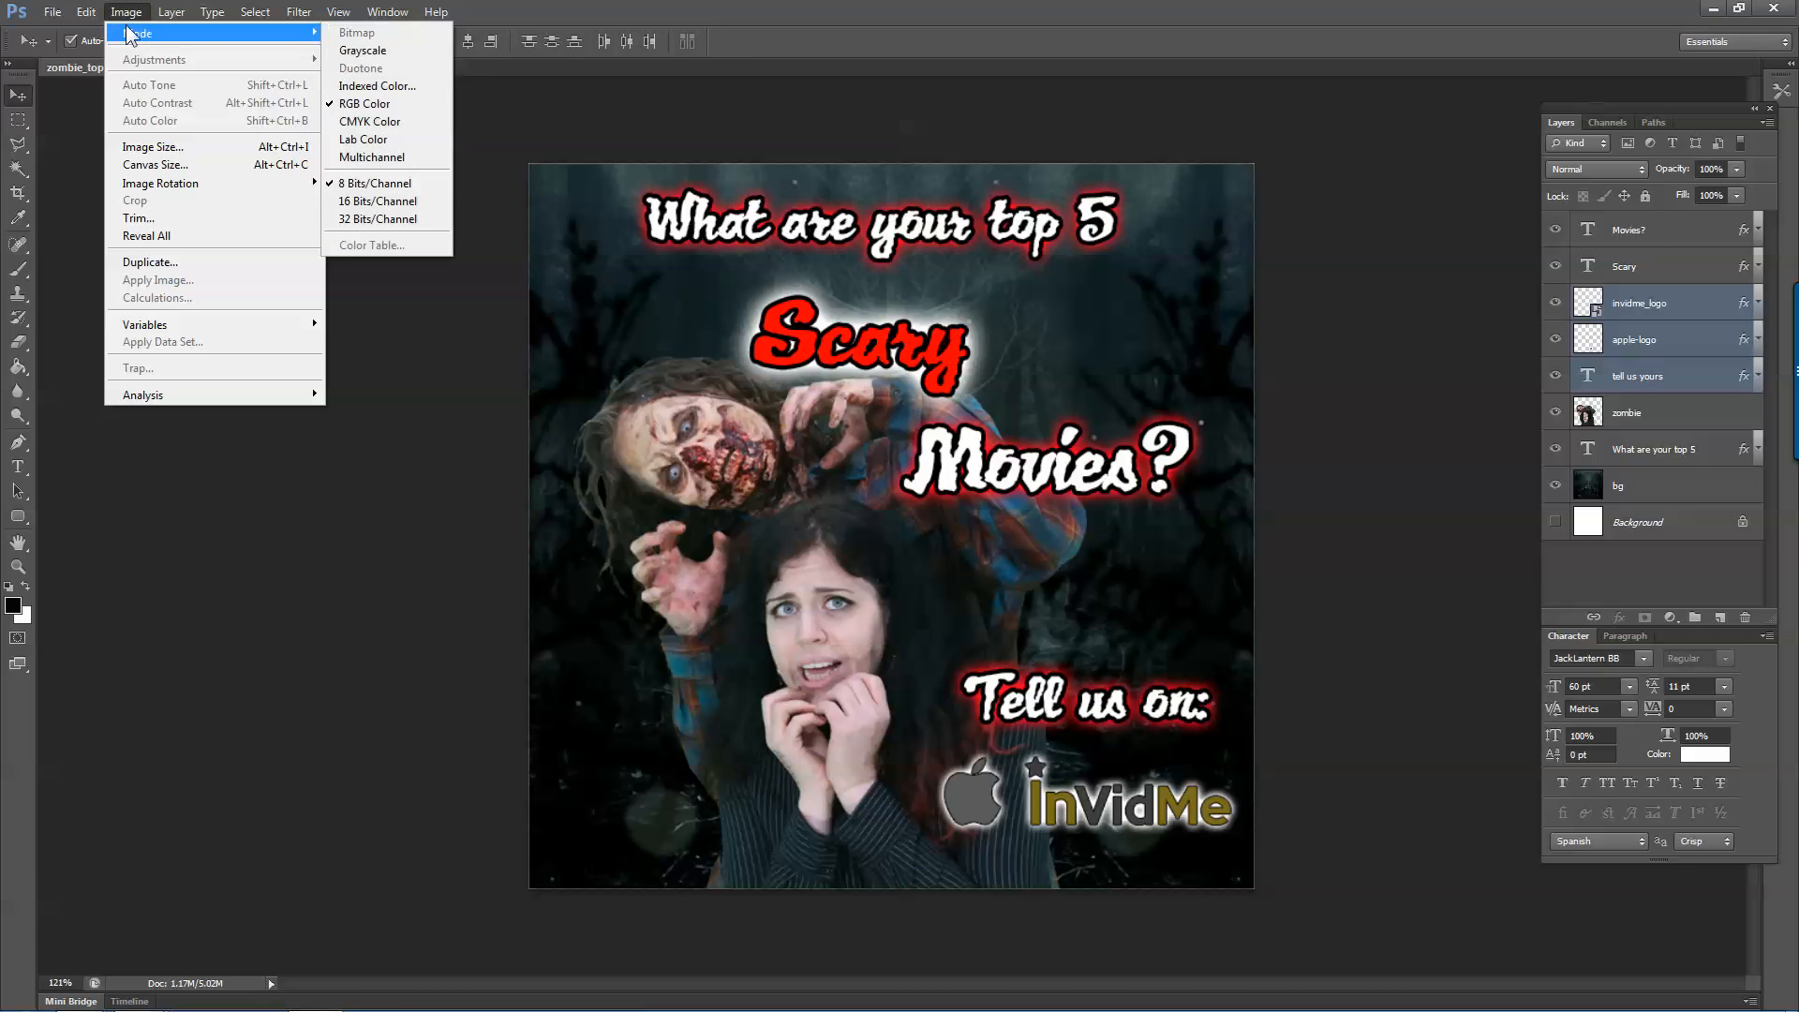
pyautogui.click(785, 502)
pyautogui.click(714, 459)
pyautogui.click(125, 12)
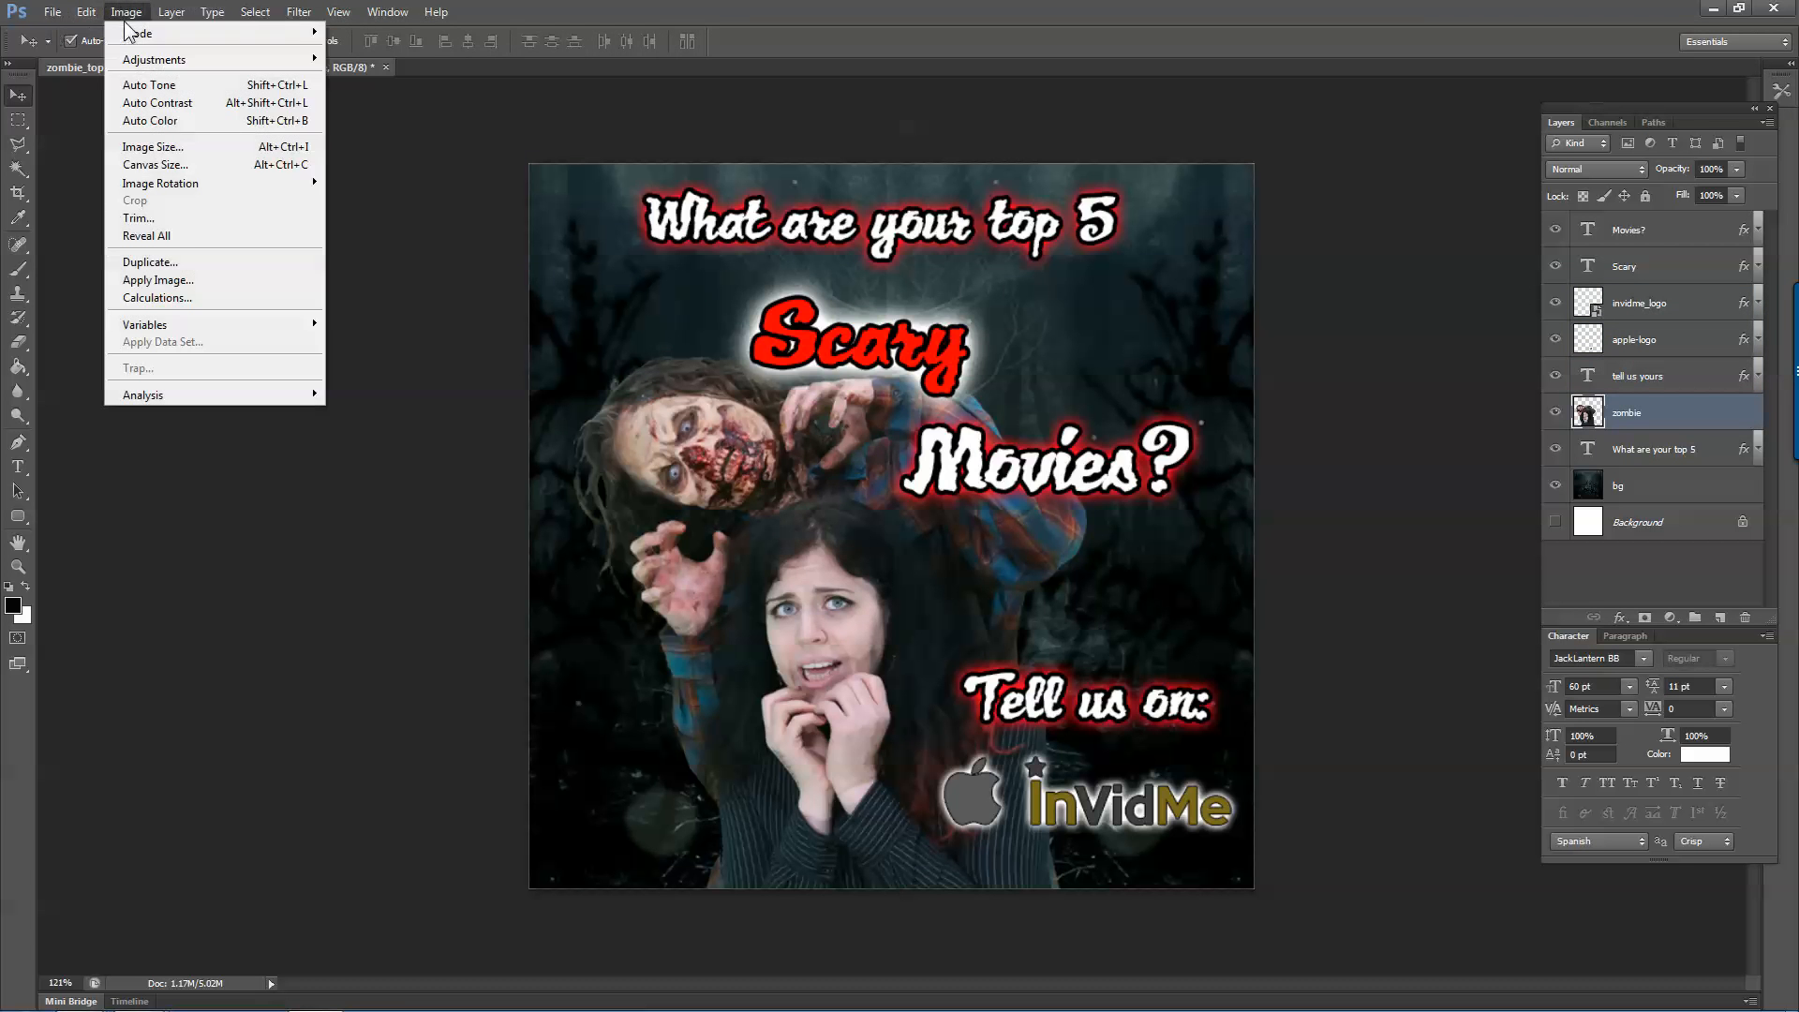
pyautogui.moveTo(165, 61)
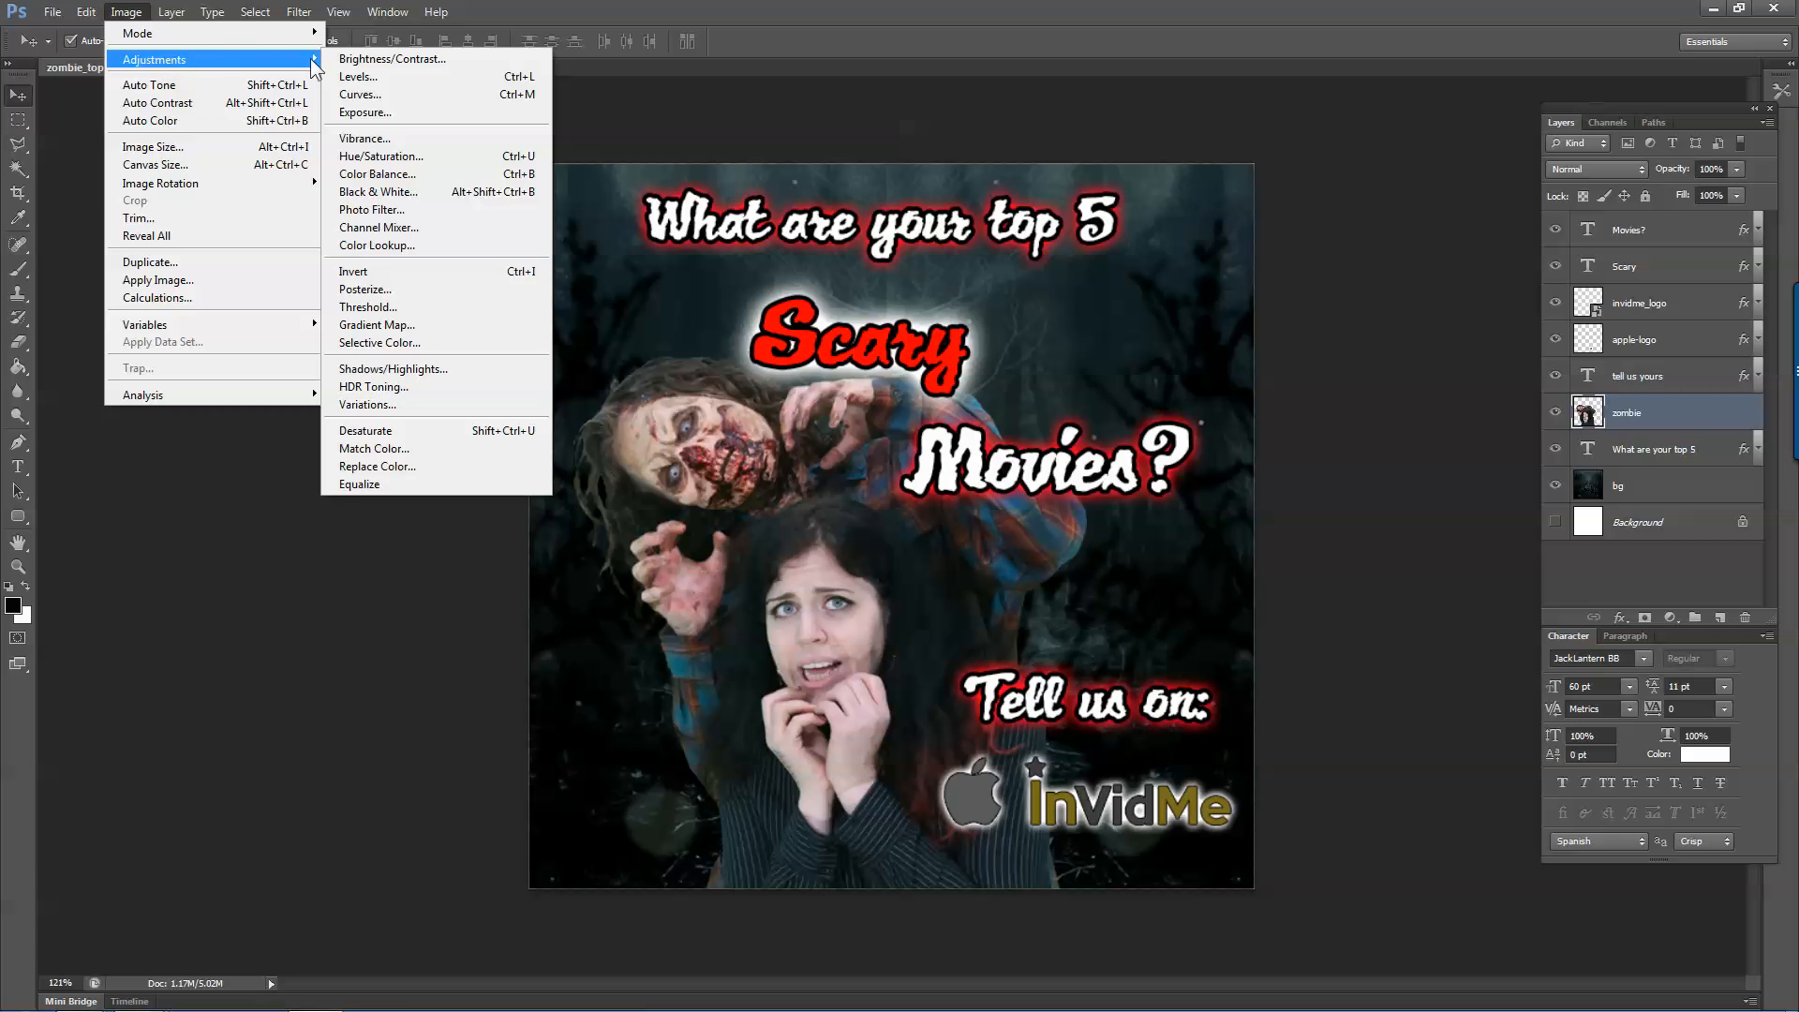
pyautogui.click(372, 137)
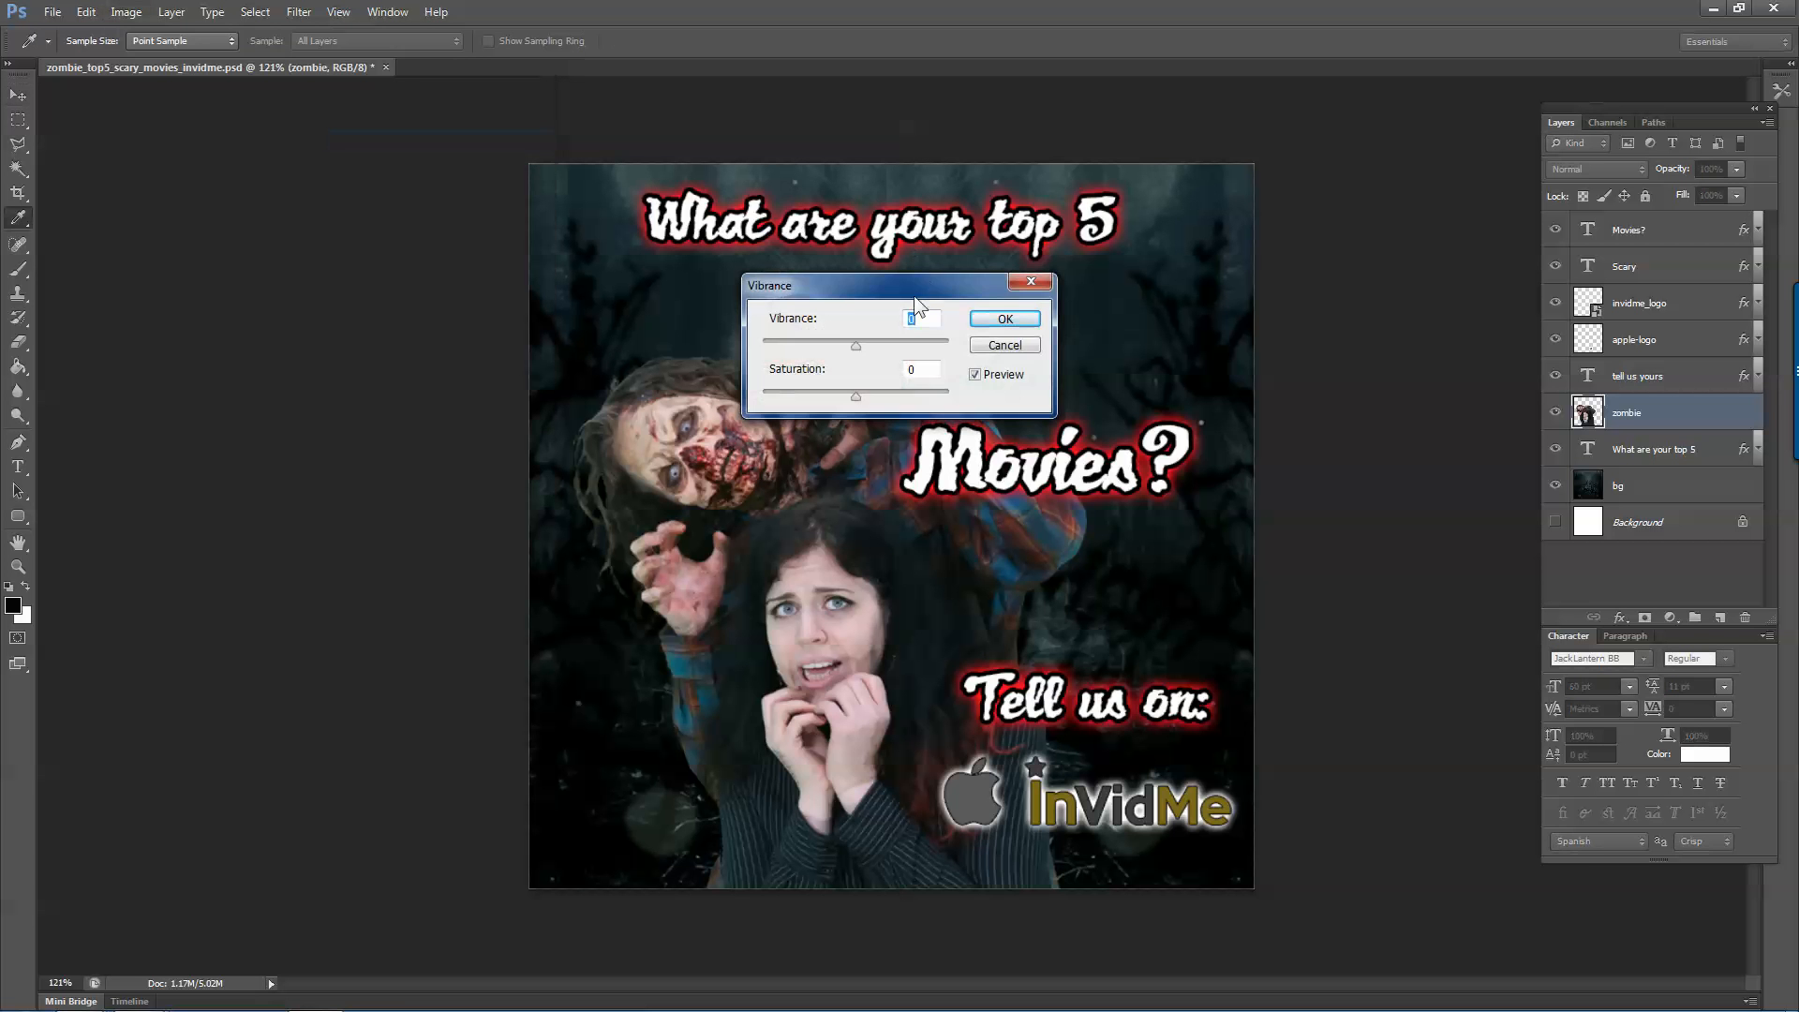
pyautogui.moveTo(913, 288); pyautogui.dragTo(1282, 440)
pyautogui.moveTo(1235, 500); pyautogui.dragTo(1239, 541)
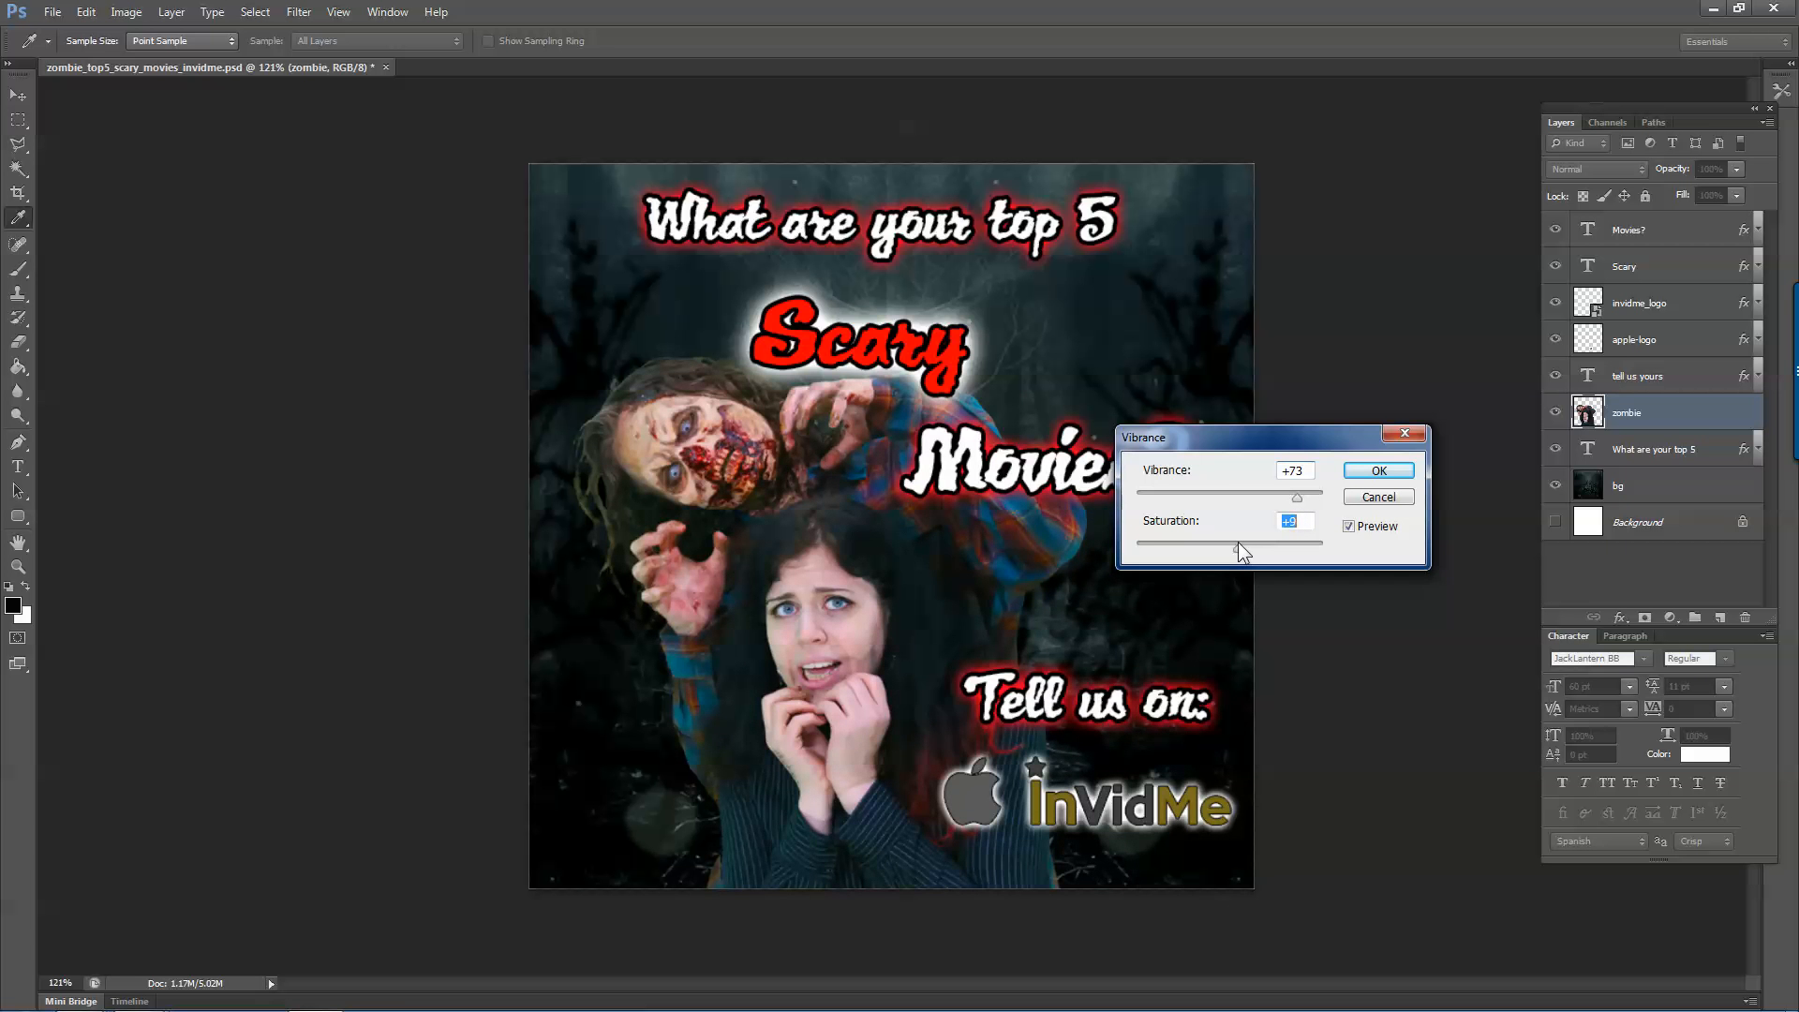
pyautogui.click(1378, 470)
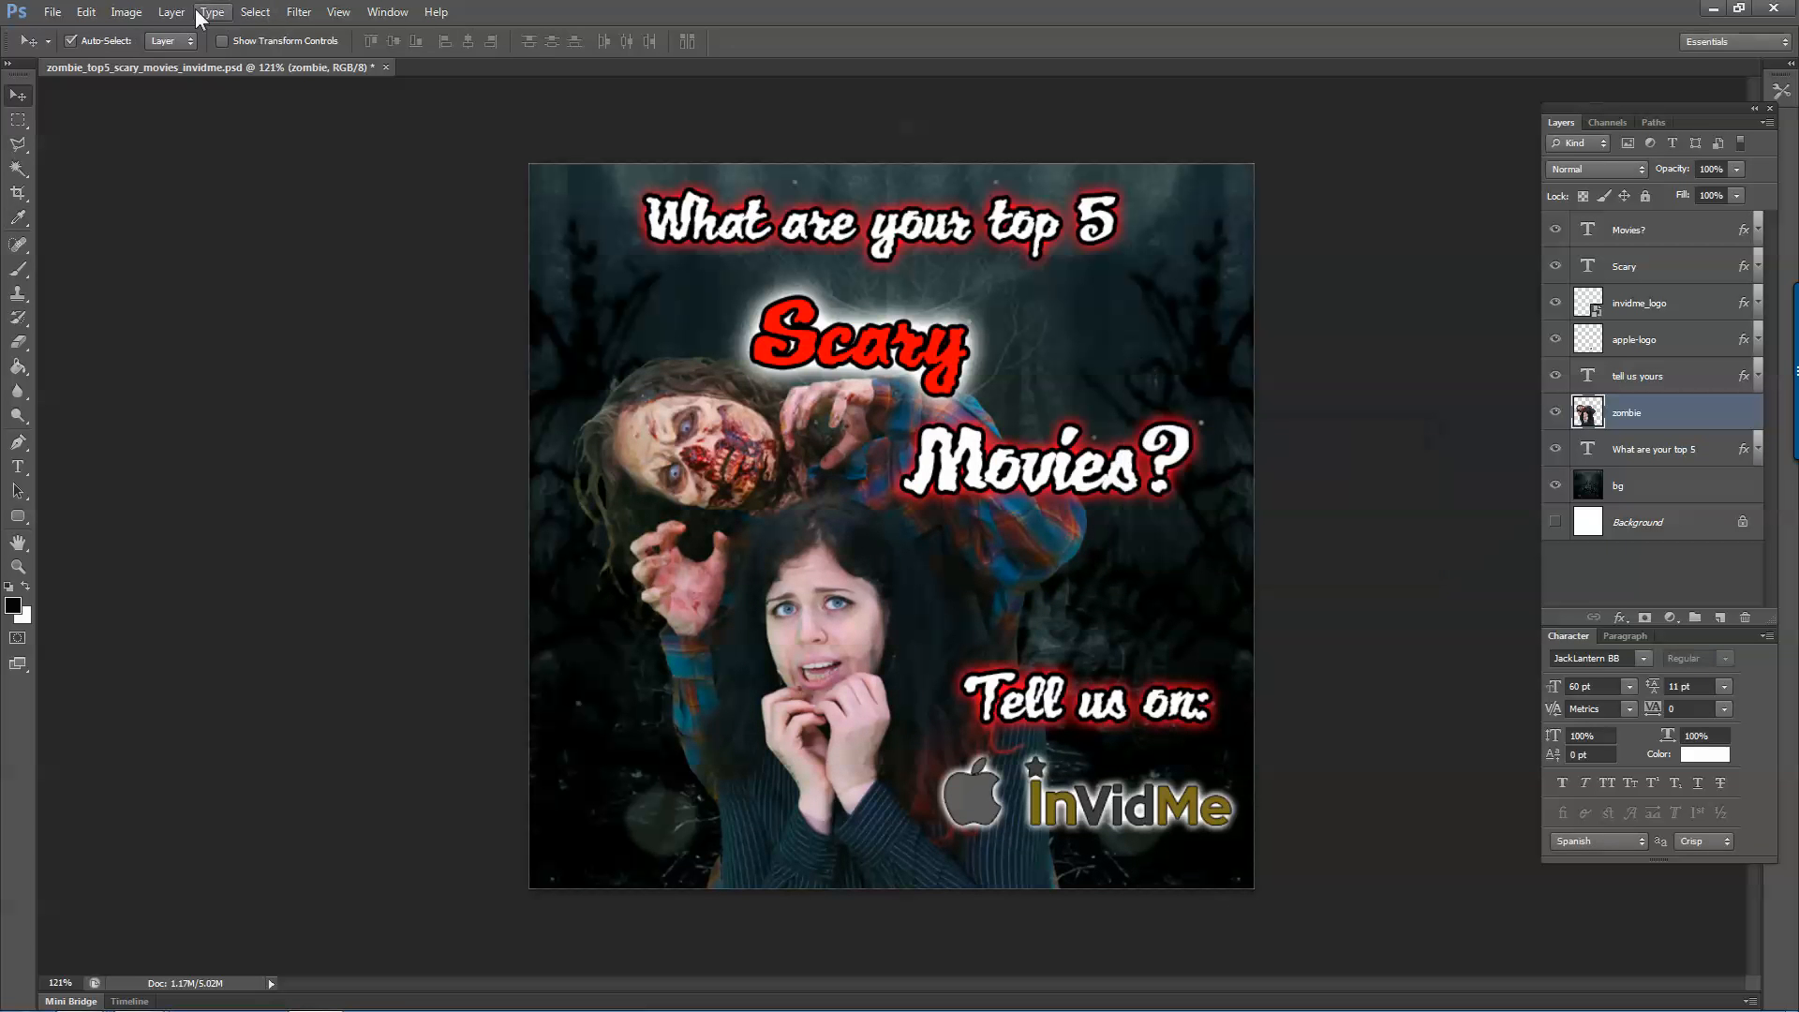
# Apply Color Balance to the zombie layer's midtones with color levels +17, -17 and -13.
pyautogui.click(125, 11)
pyautogui.moveTo(171, 62)
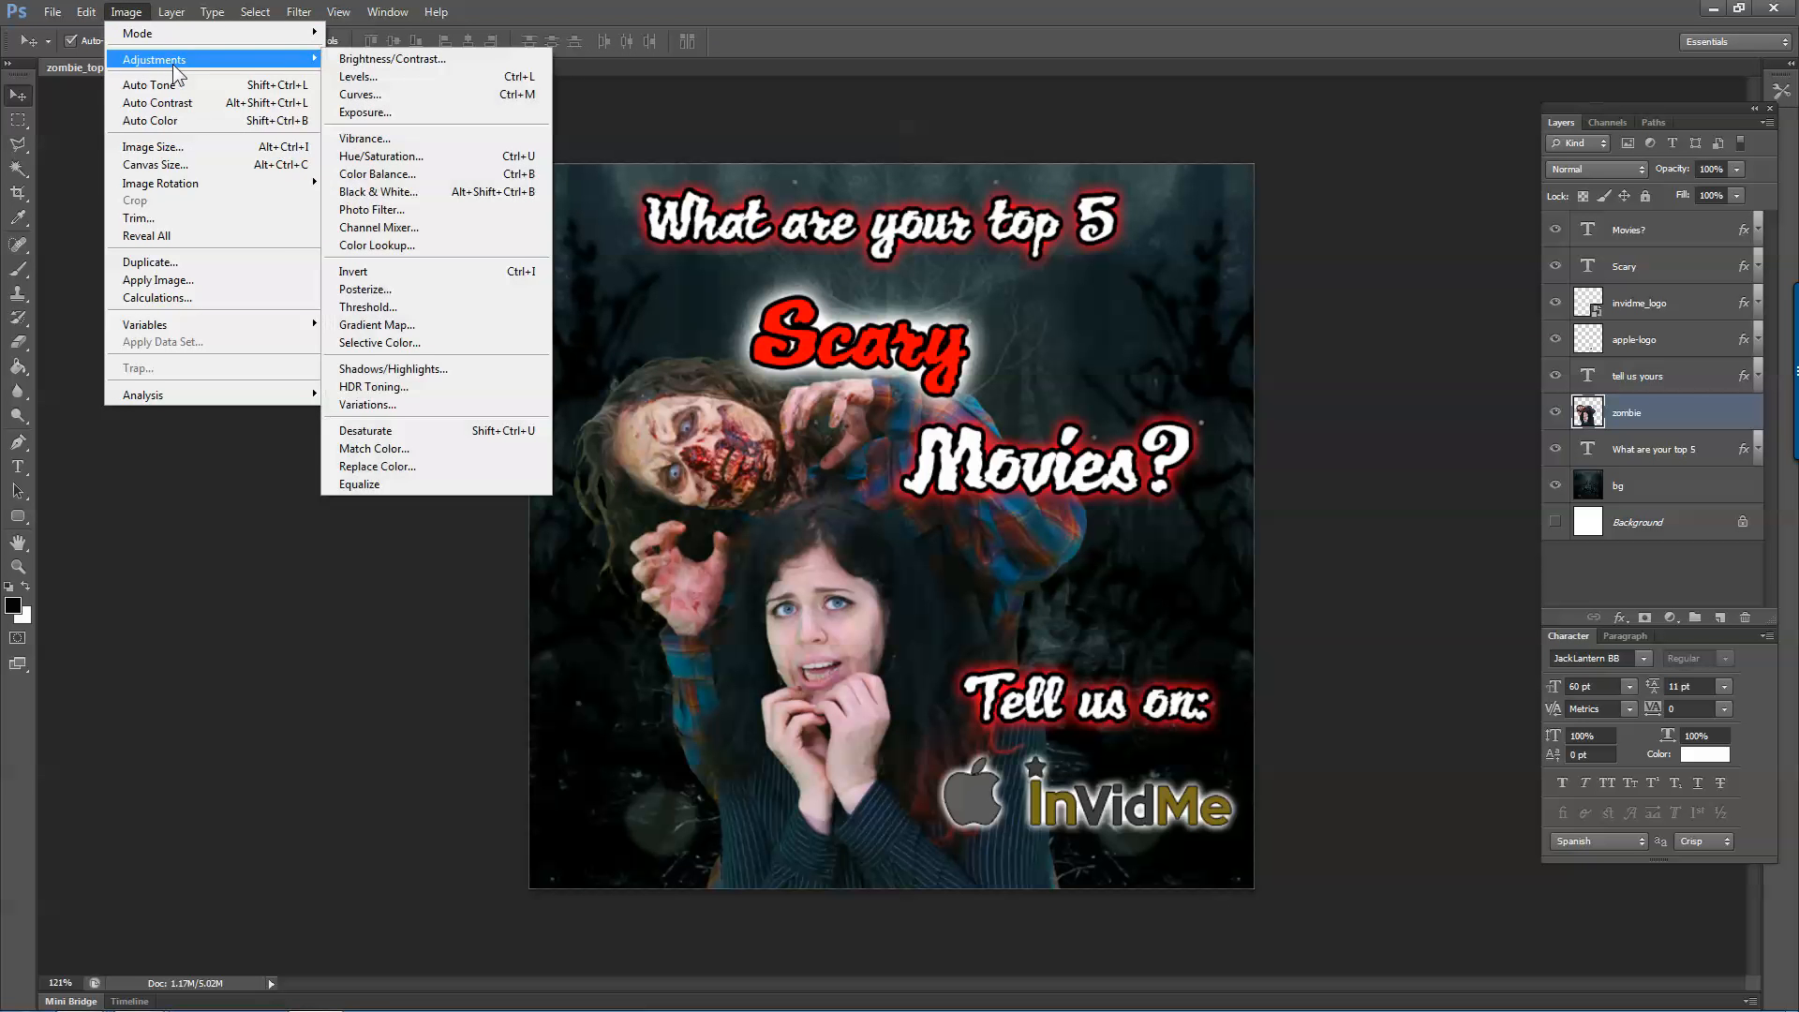
pyautogui.click(425, 176)
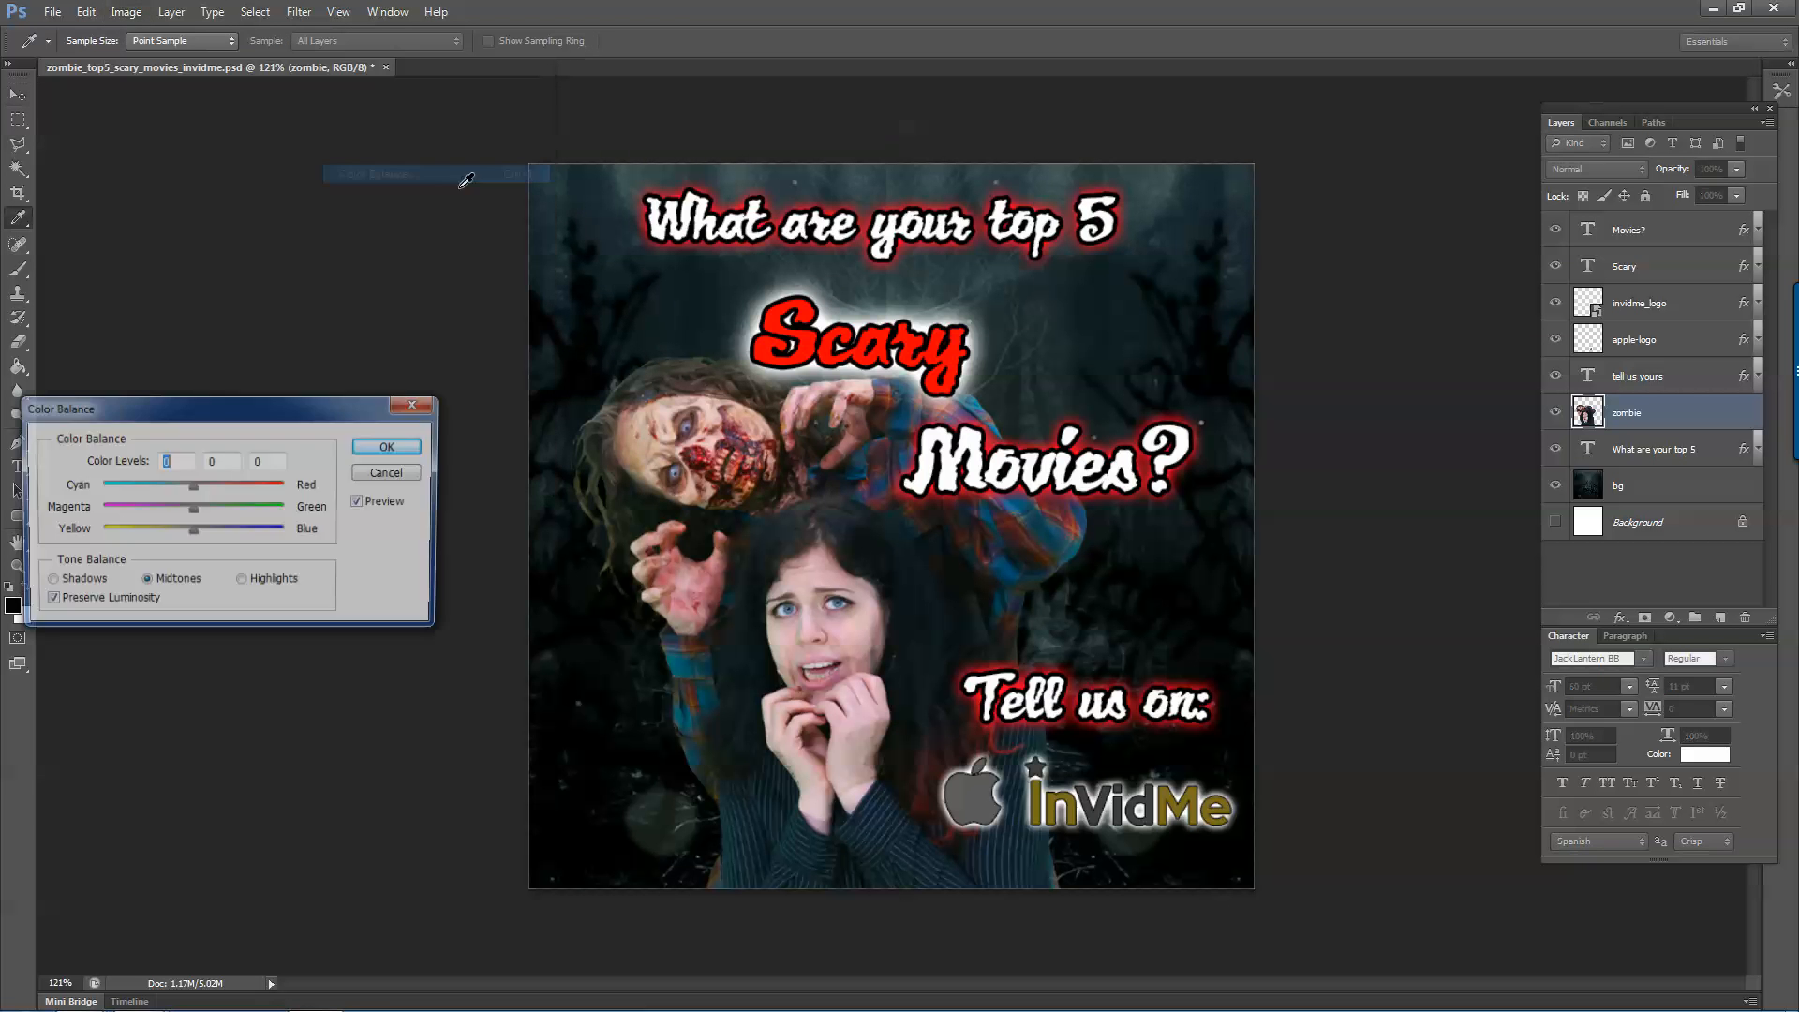
pyautogui.moveTo(284, 400); pyautogui.dragTo(1323, 341)
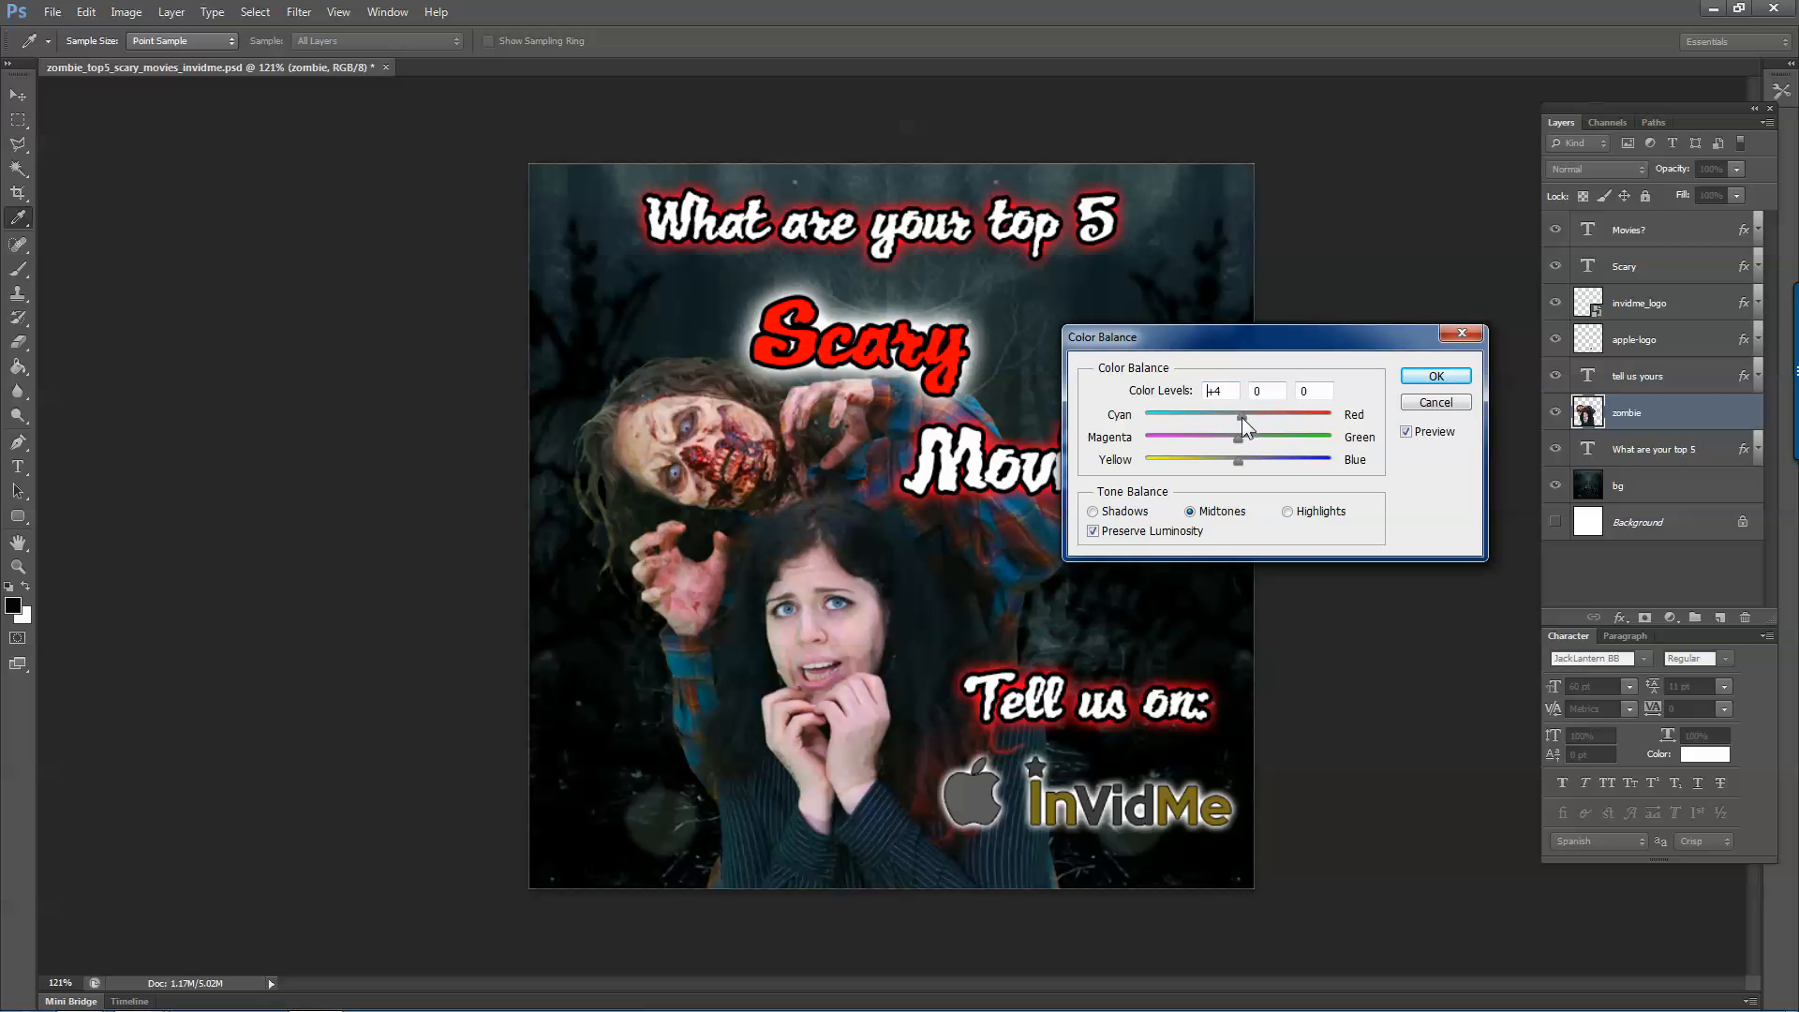
pyautogui.moveTo(1250, 418); pyautogui.dragTo(1253, 418)
pyautogui.click(1221, 442)
pyautogui.moveTo(1233, 460)
pyautogui.mouseDown()
pyautogui.moveTo(1210, 462)
pyautogui.moveTo(1246, 458)
pyautogui.moveTo(1225, 458)
pyautogui.mouseUp()
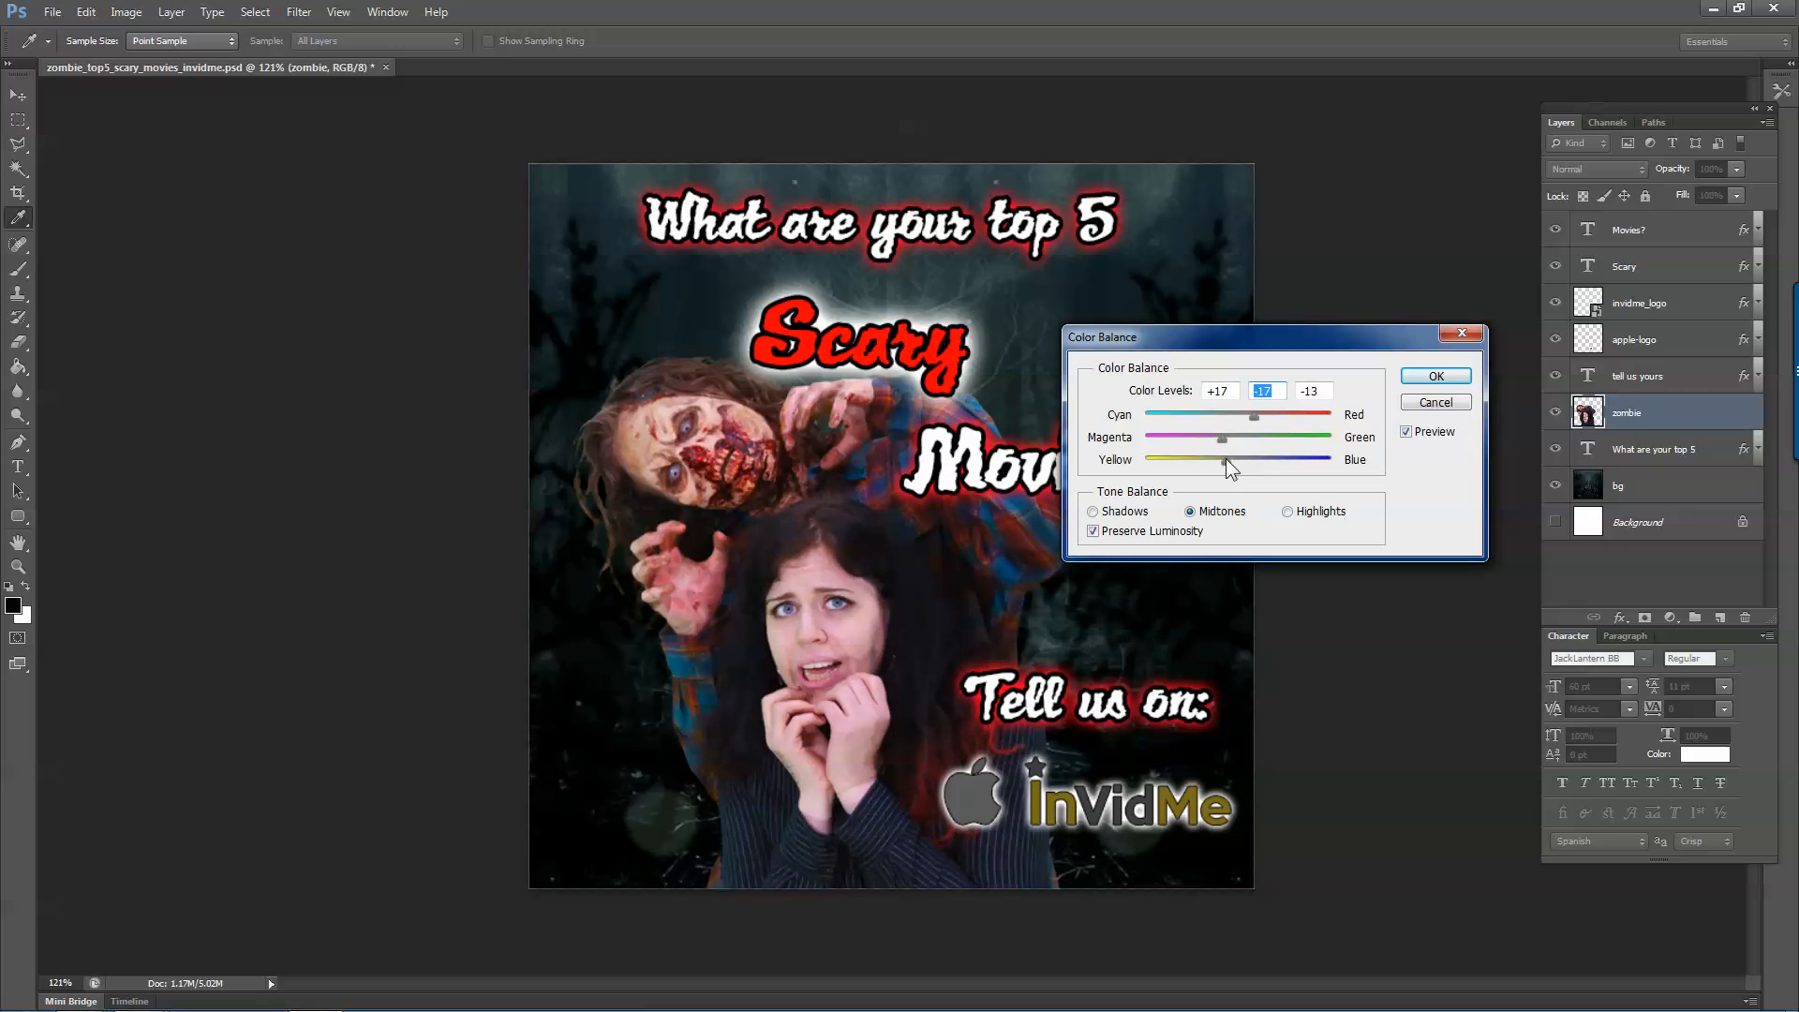
pyautogui.click(1435, 375)
pyautogui.press('v')
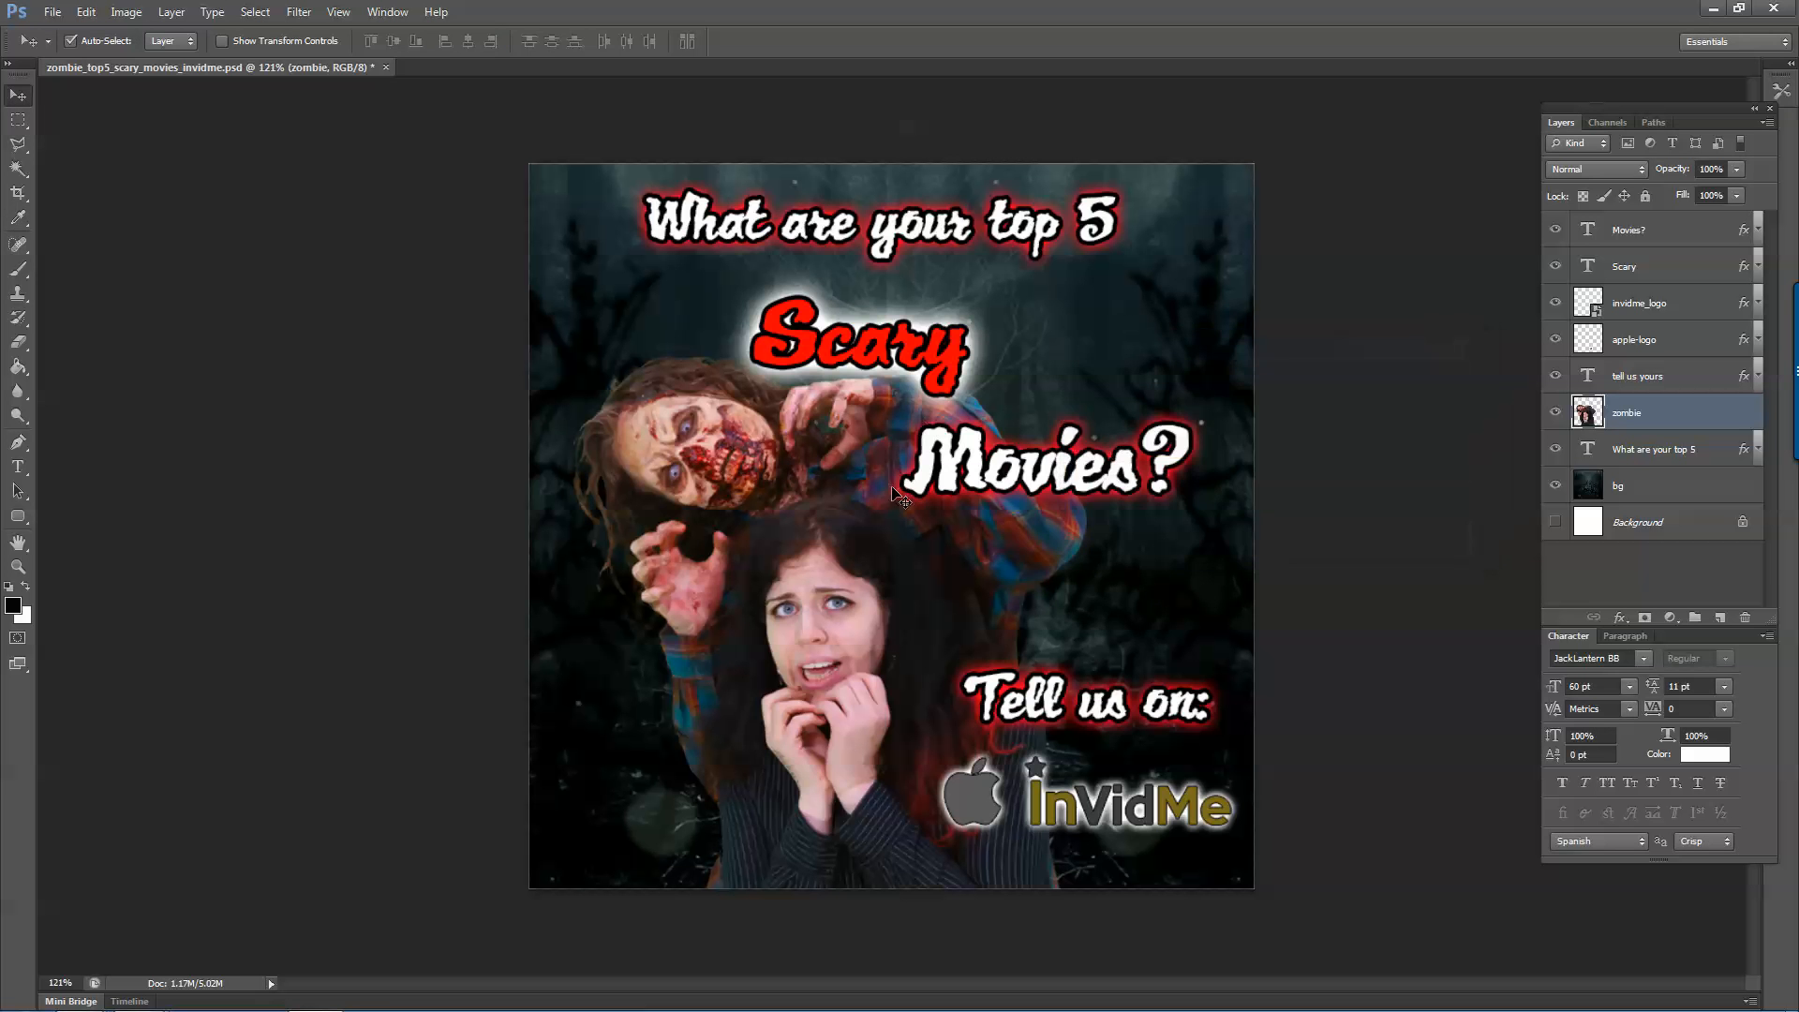
# Apply Brightness/Contrast to the zombie layer with brightness 18 and contrast 14.
pyautogui.click(126, 13)
pyautogui.moveTo(148, 52)
pyautogui.click(358, 54)
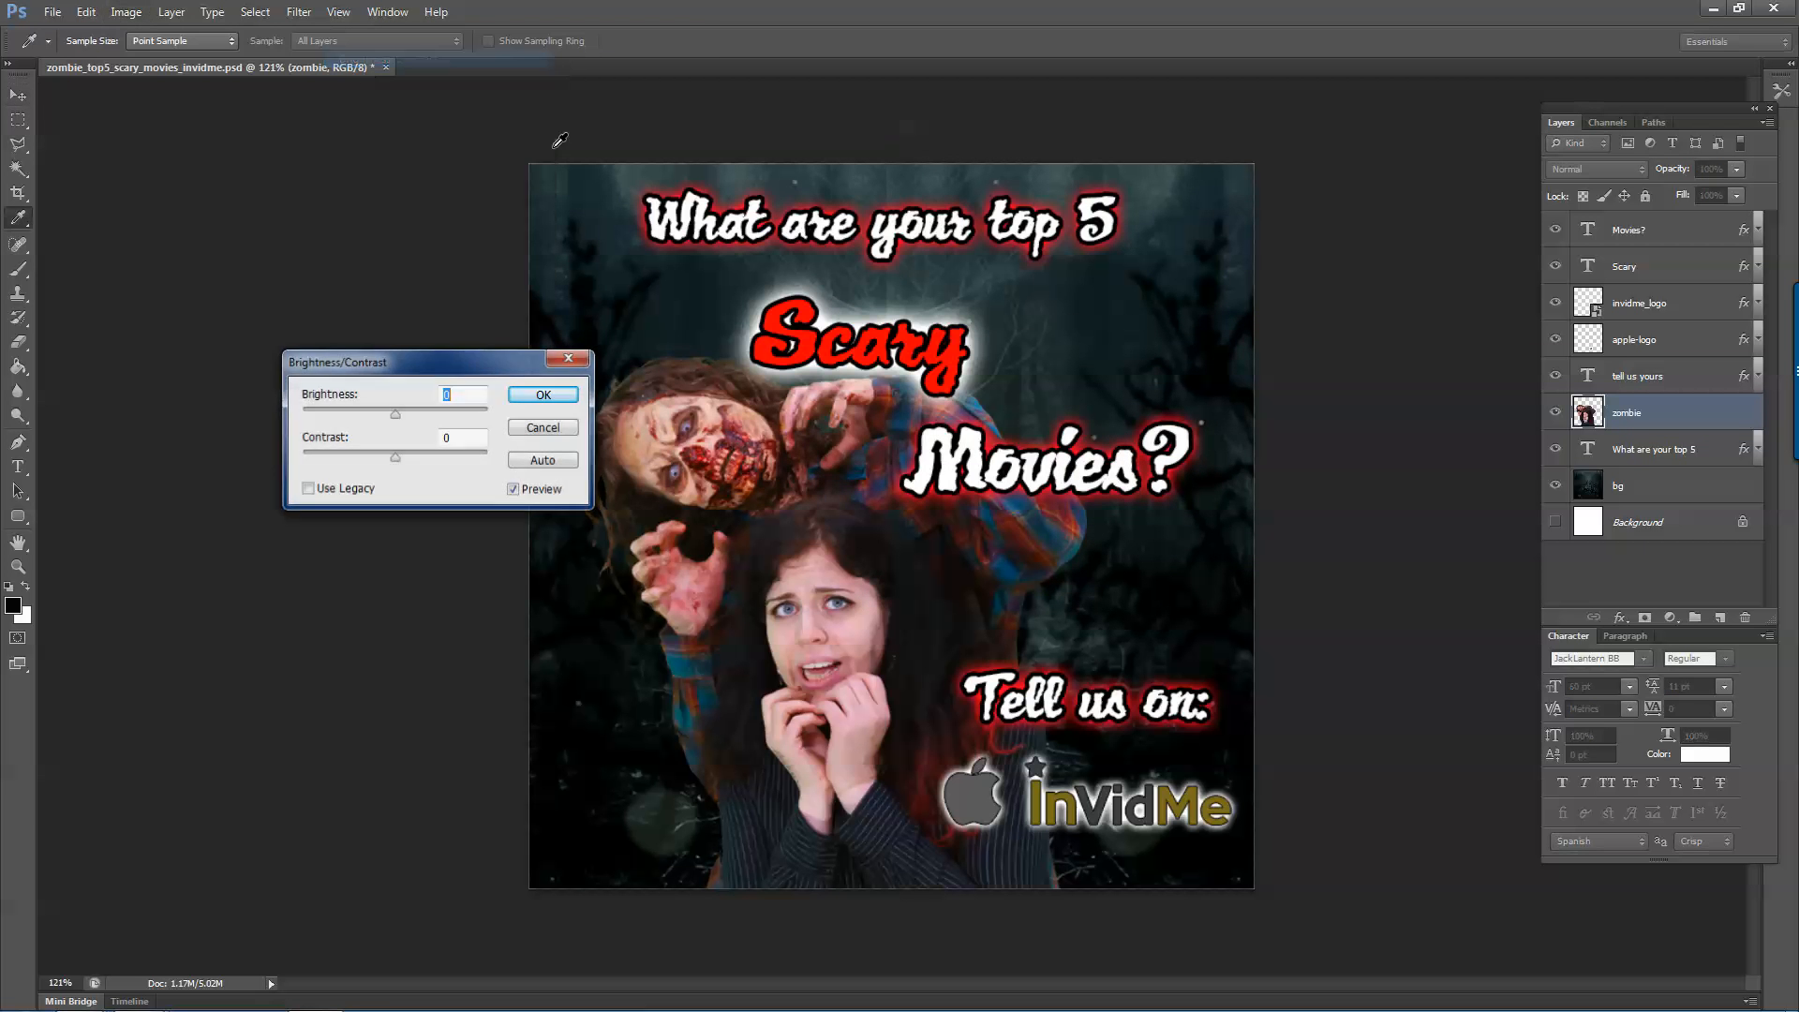
pyautogui.moveTo(397, 414); pyautogui.dragTo(412, 454)
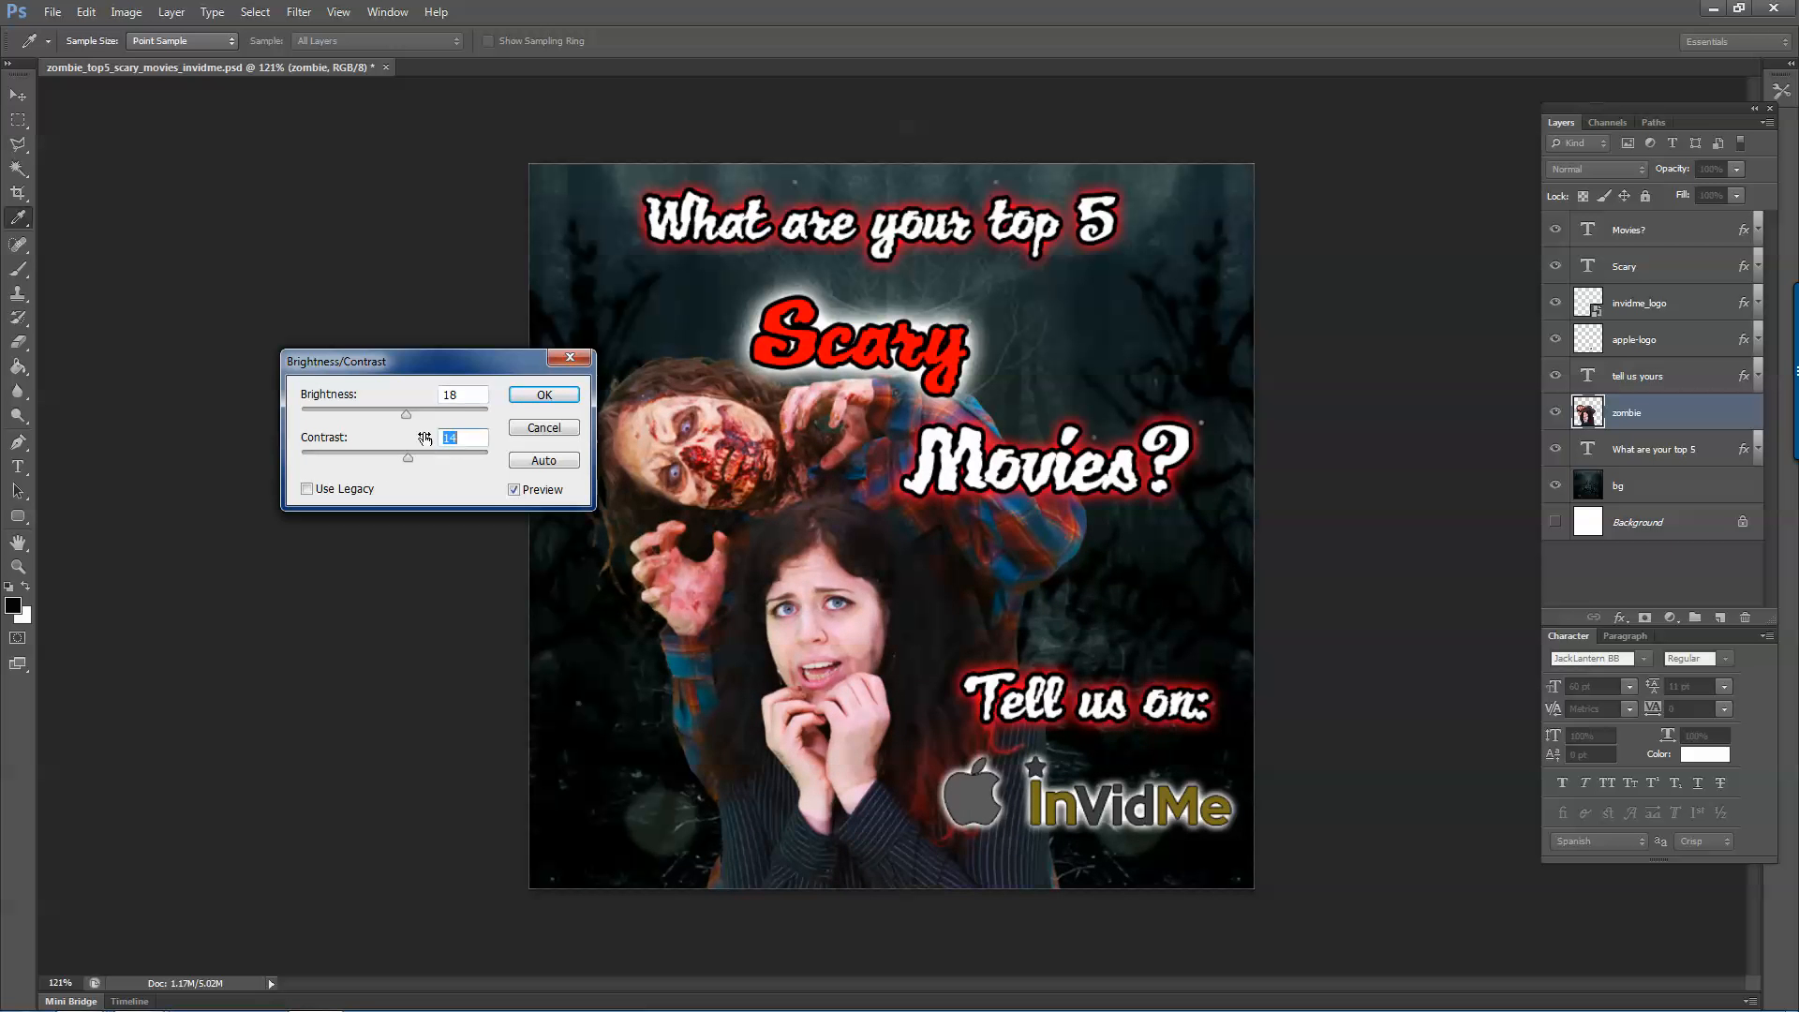
pyautogui.click(544, 394)
pyautogui.press('v')
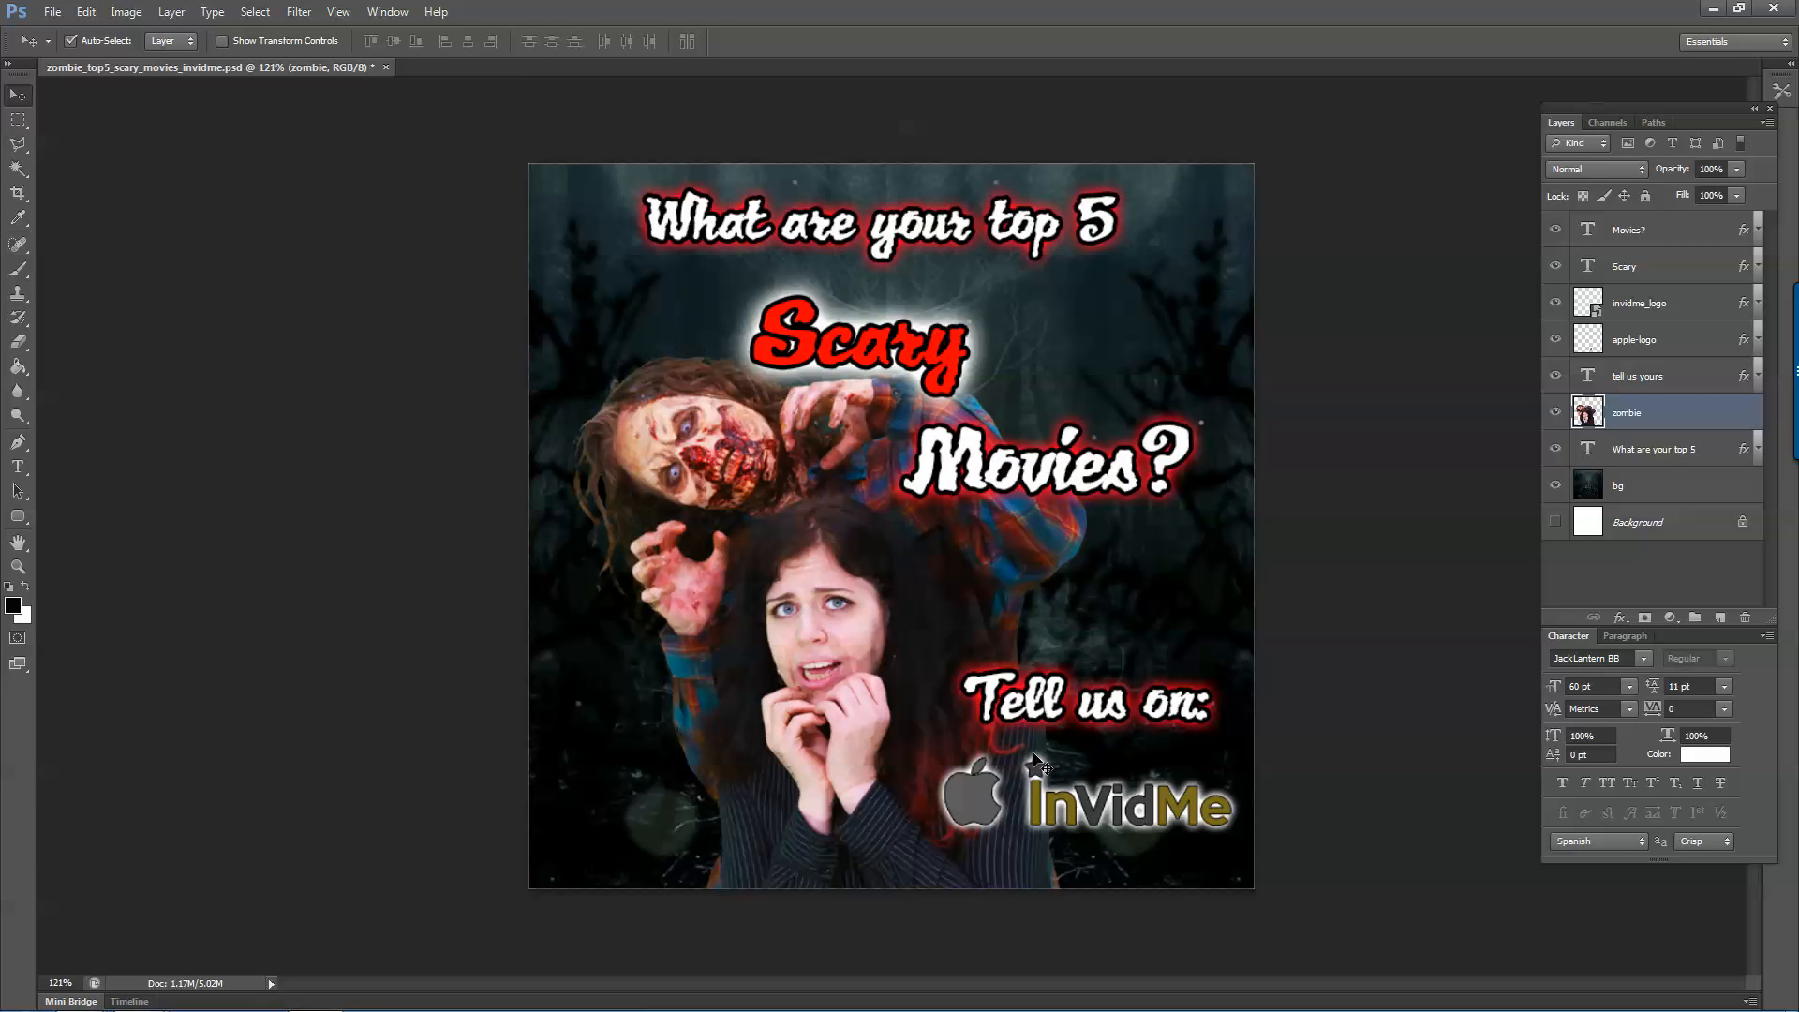
# Add a text box about 4.07 × 0.68 in beneath the logos reading "Download it on the app store".
pyautogui.scroll(-3, 974, 506)
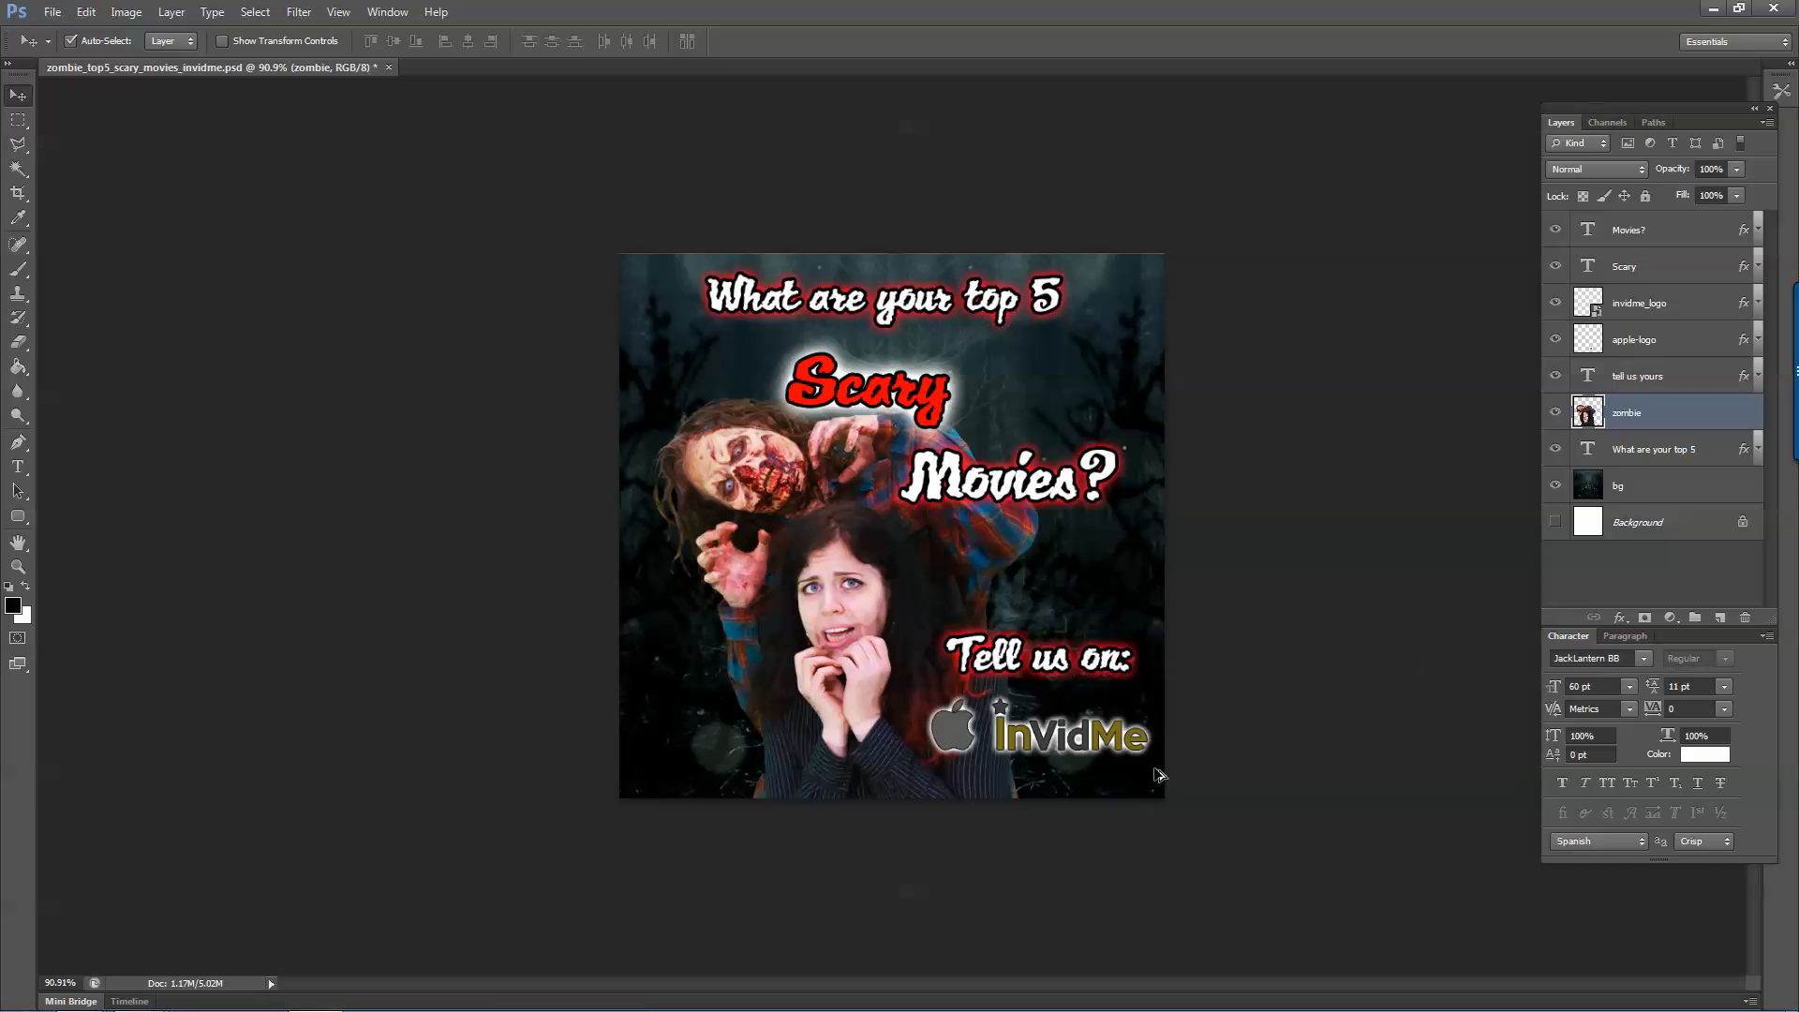
pyautogui.scroll(-1, 1184, 754)
pyautogui.scroll(3, 1153, 747)
pyautogui.scroll(3, 1147, 745)
pyautogui.scroll(-2, 1124, 806)
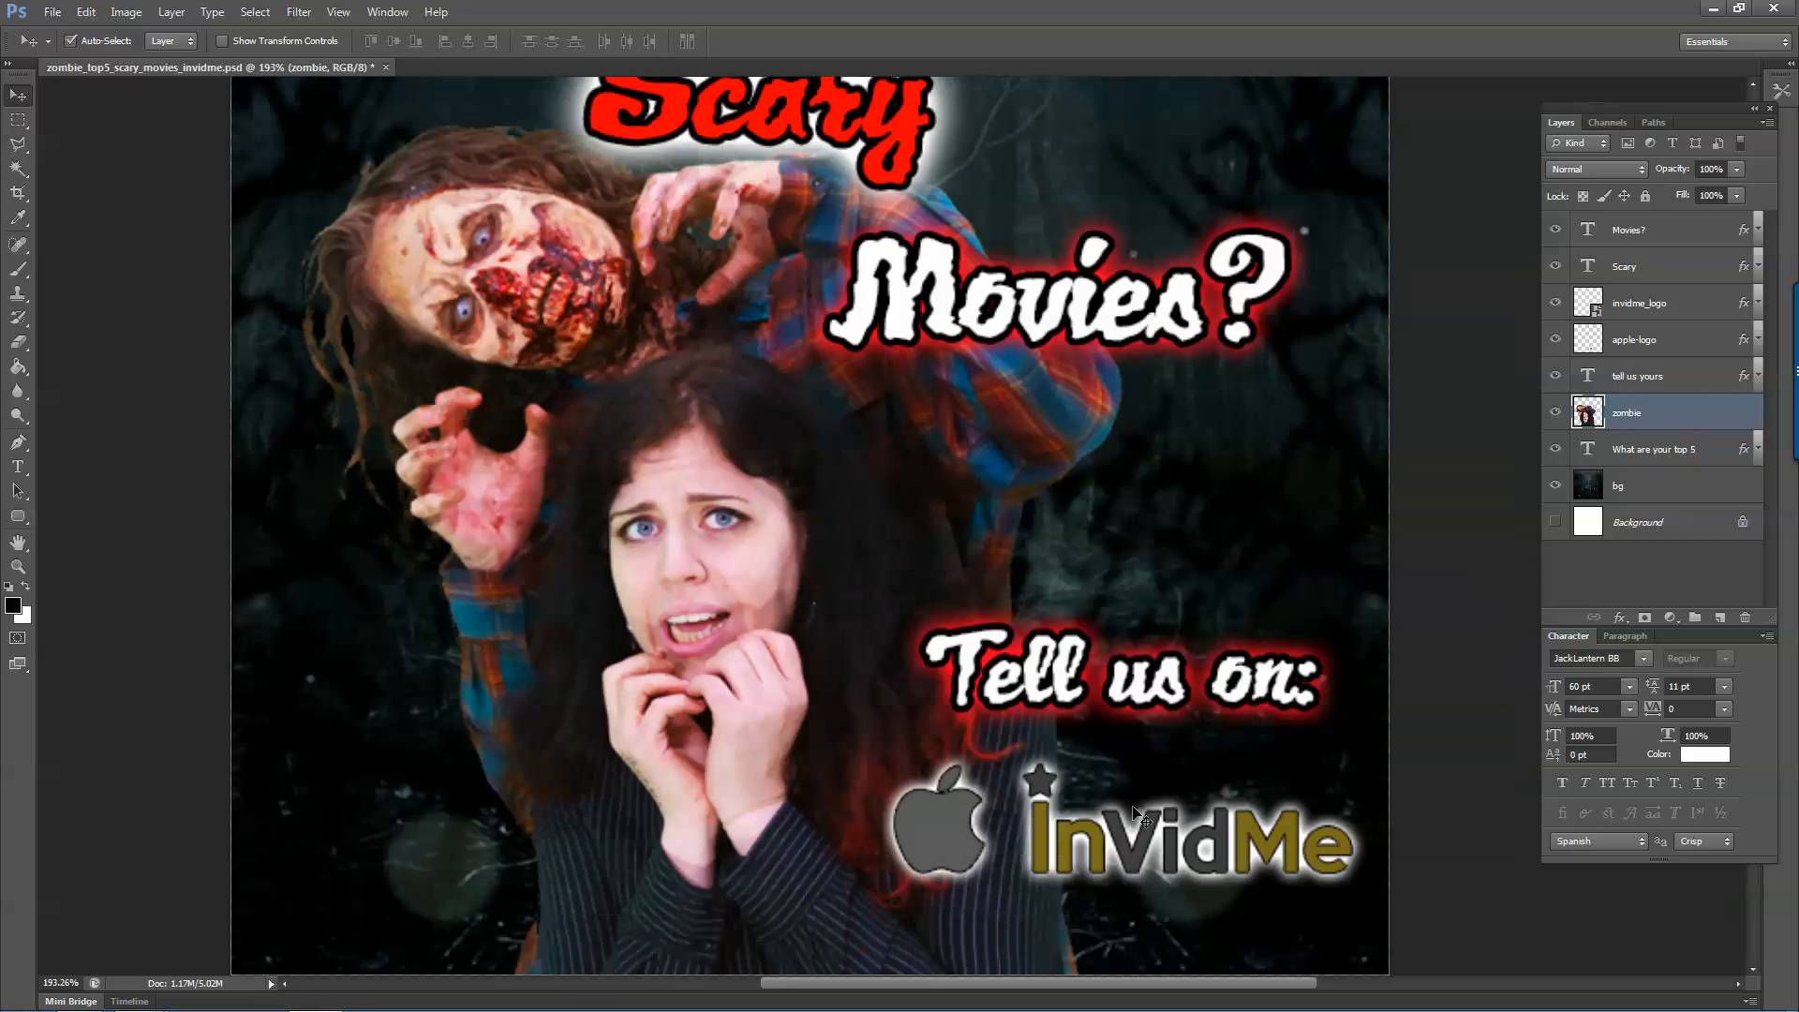
pyautogui.click(1109, 825)
pyautogui.scroll(-2, 1109, 825)
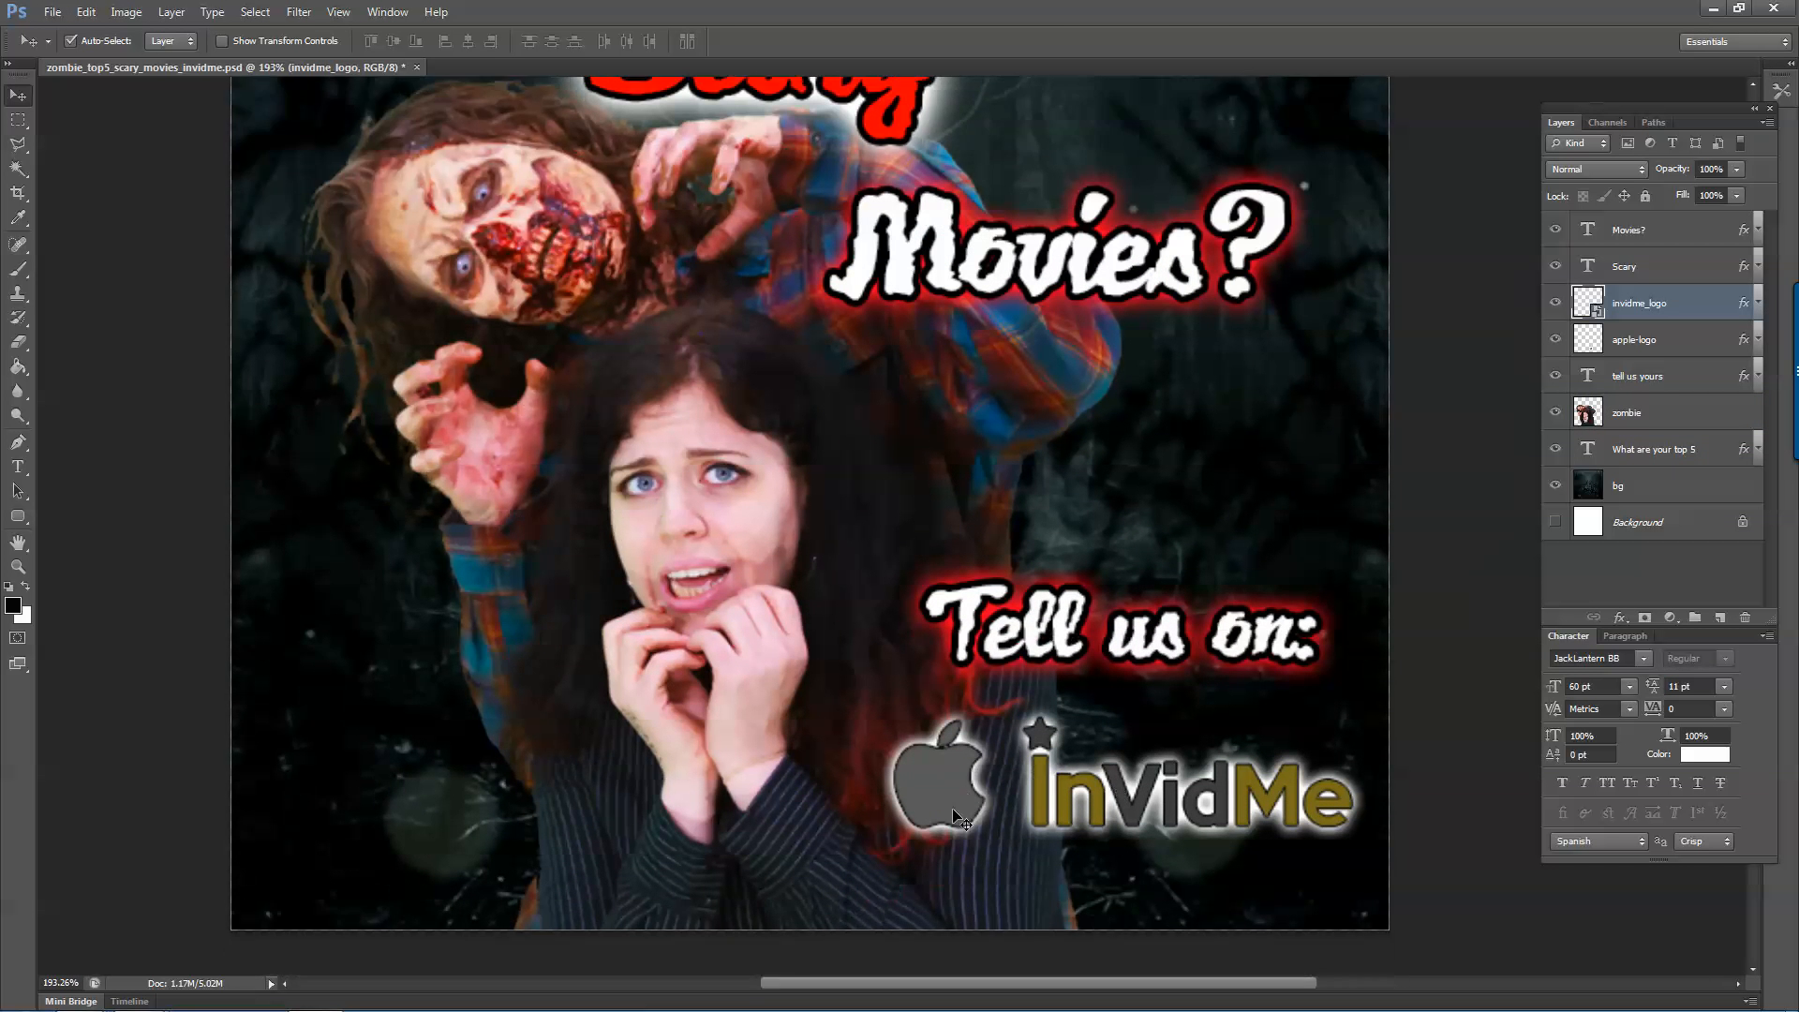
pyautogui.press('t')
pyautogui.moveTo(871, 828); pyautogui.dragTo(1379, 915)
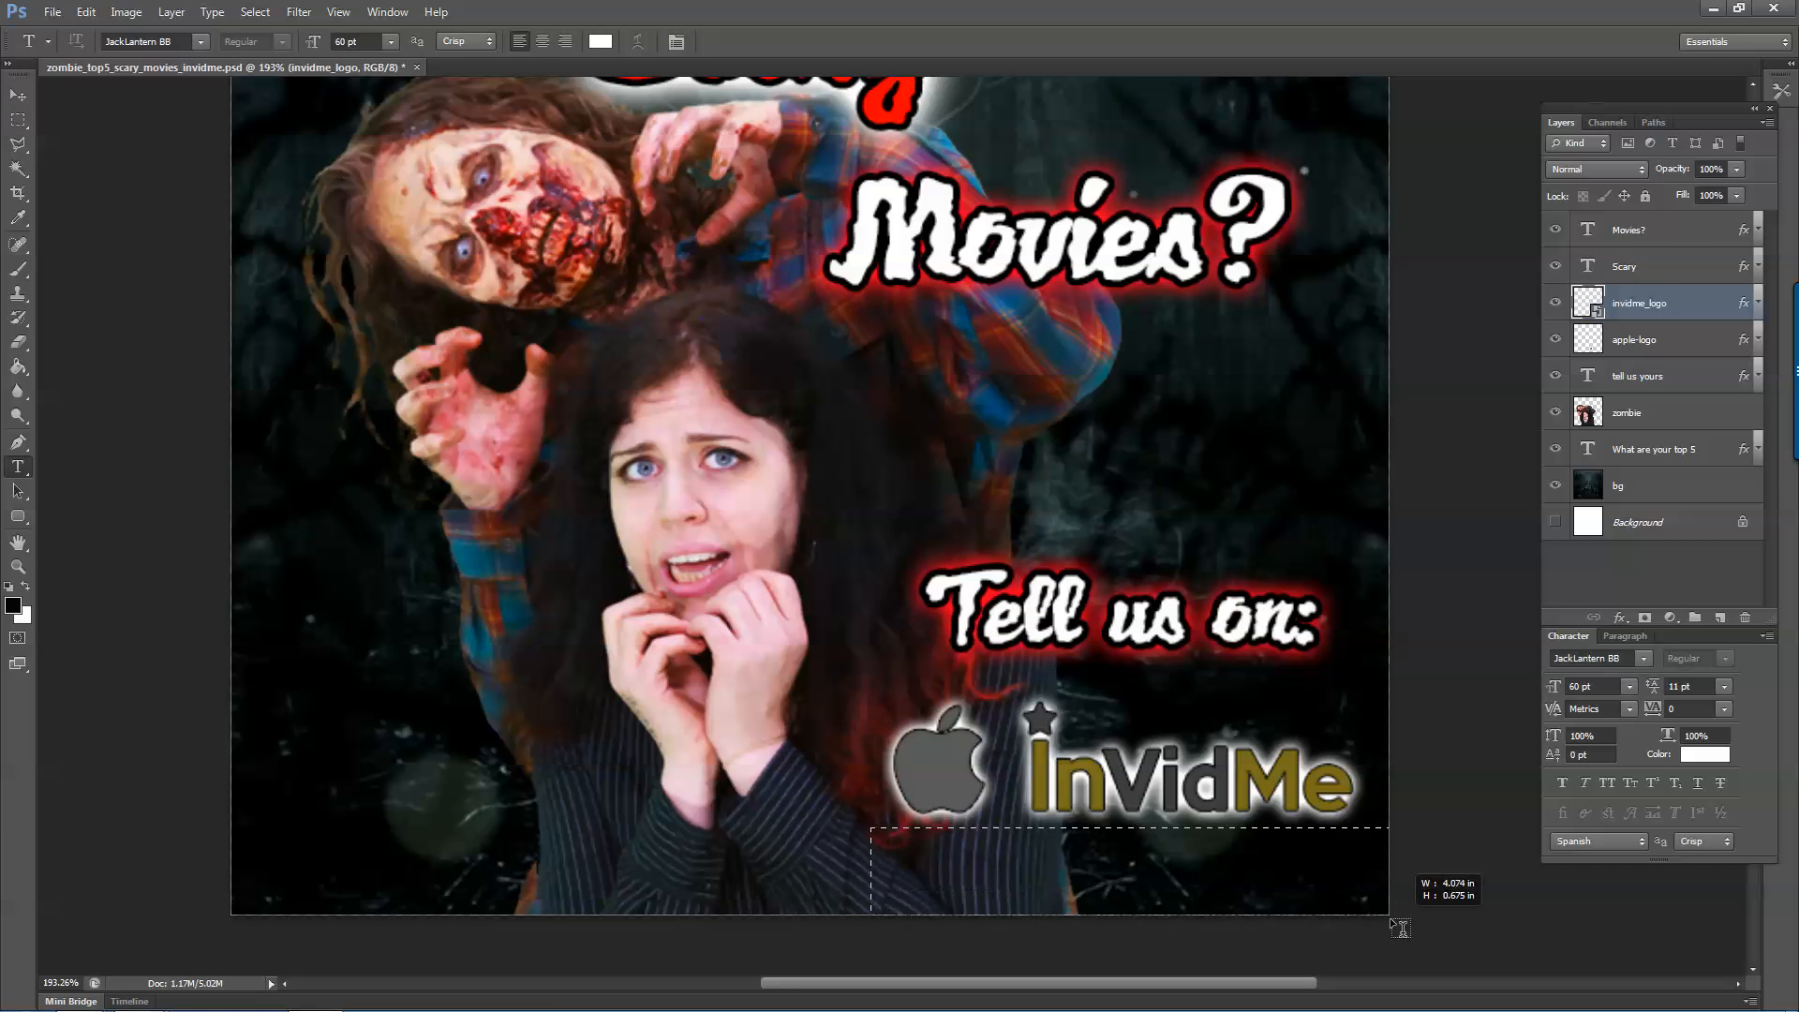
pyautogui.write('Download')
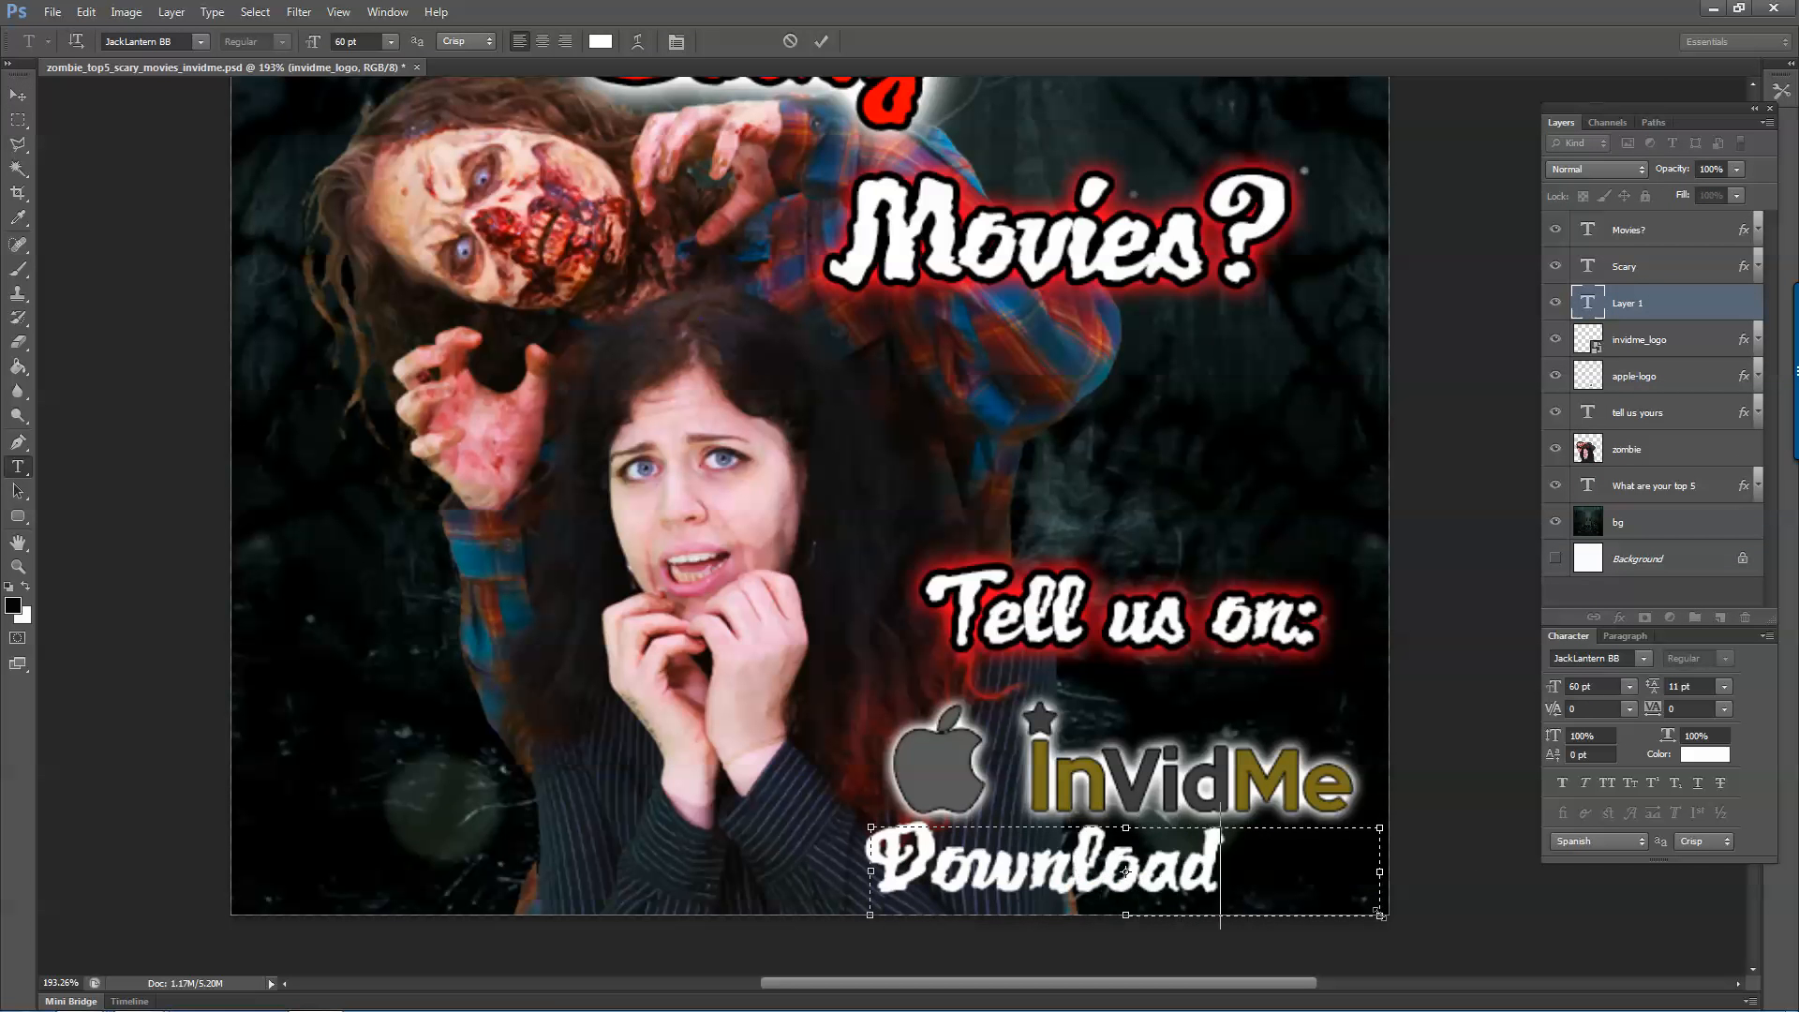
pyautogui.write(' it on the app')
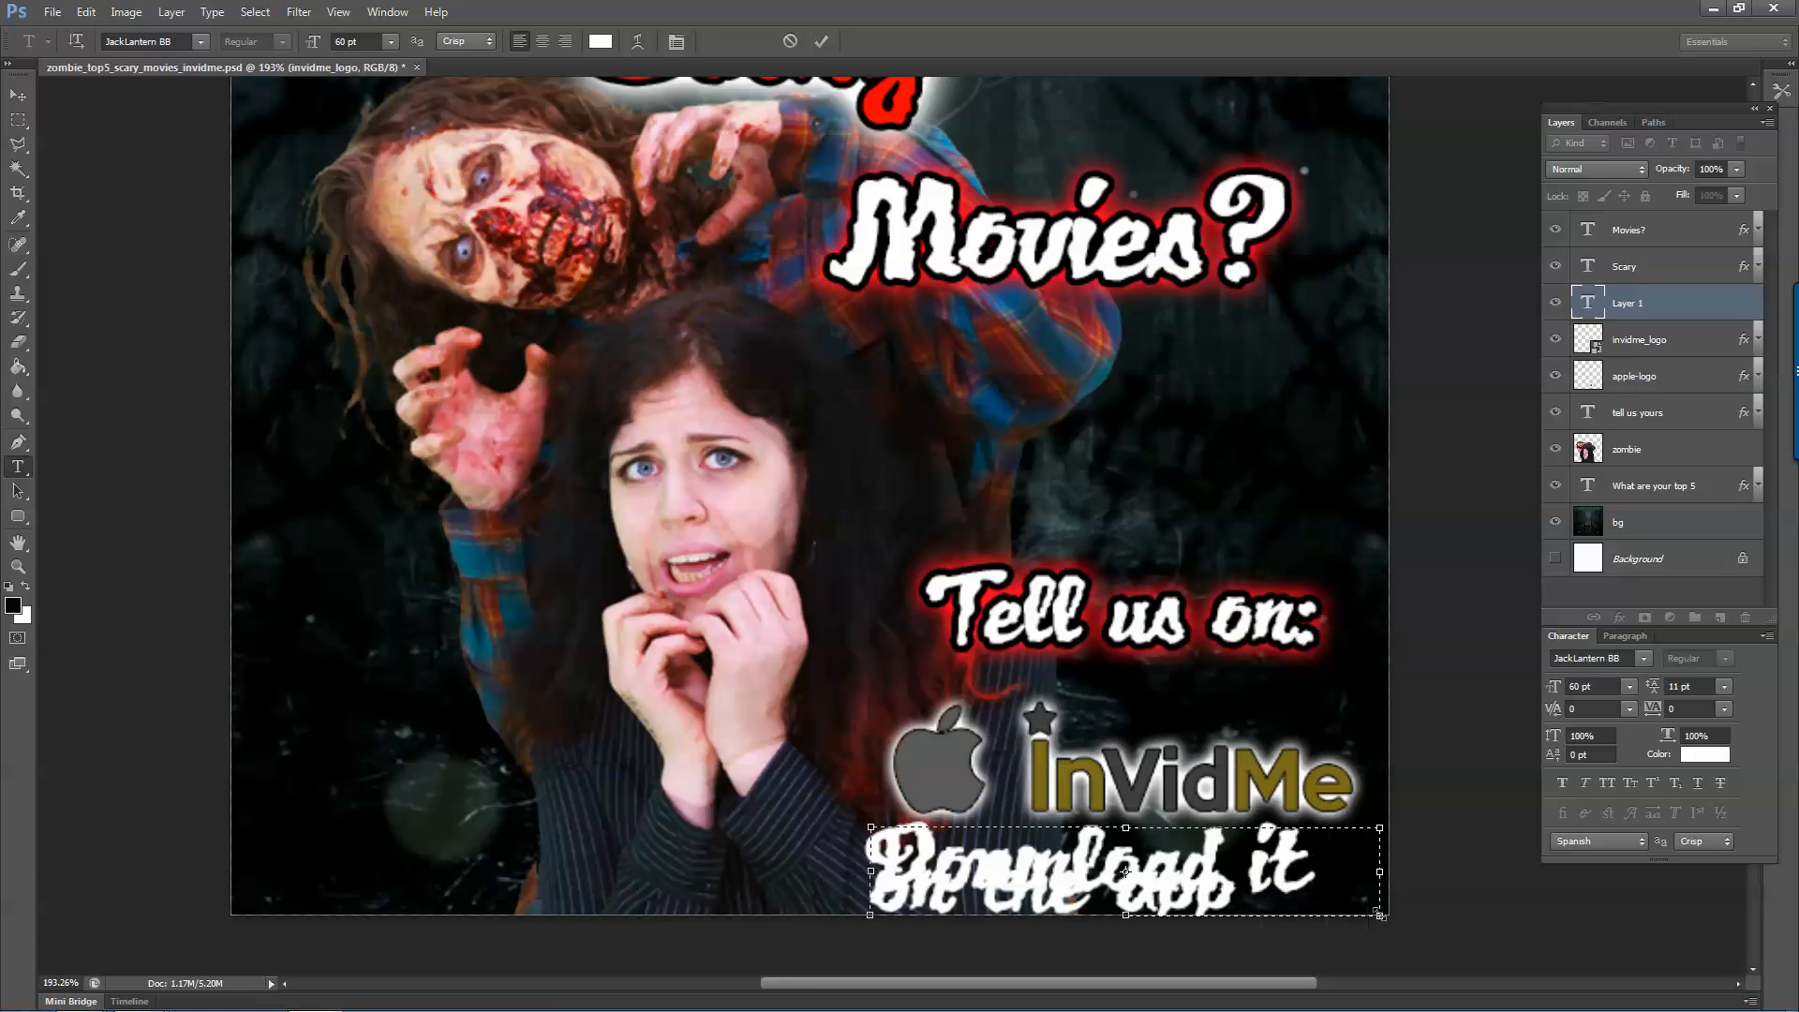
# Set the whole download caption in Helvetica Neue, 67 Medium Condensed.
pyautogui.hotkey('ctrl', 'a')
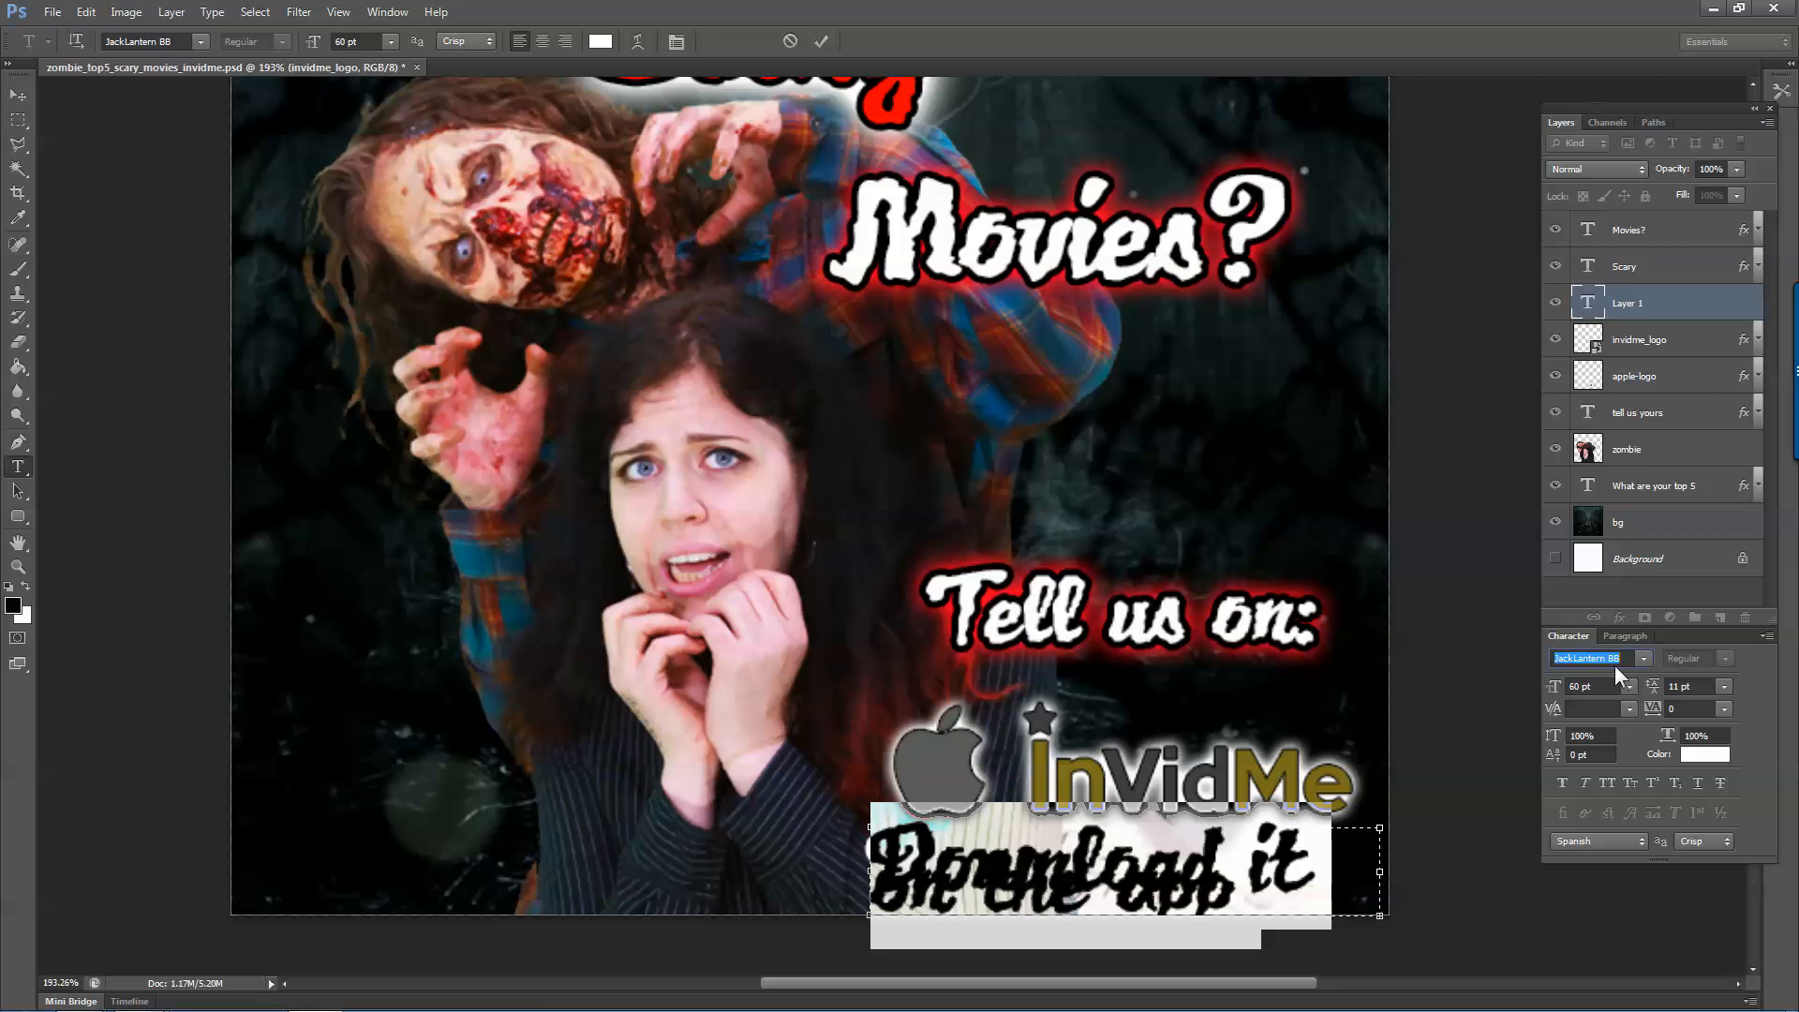
pyautogui.press('Tab')
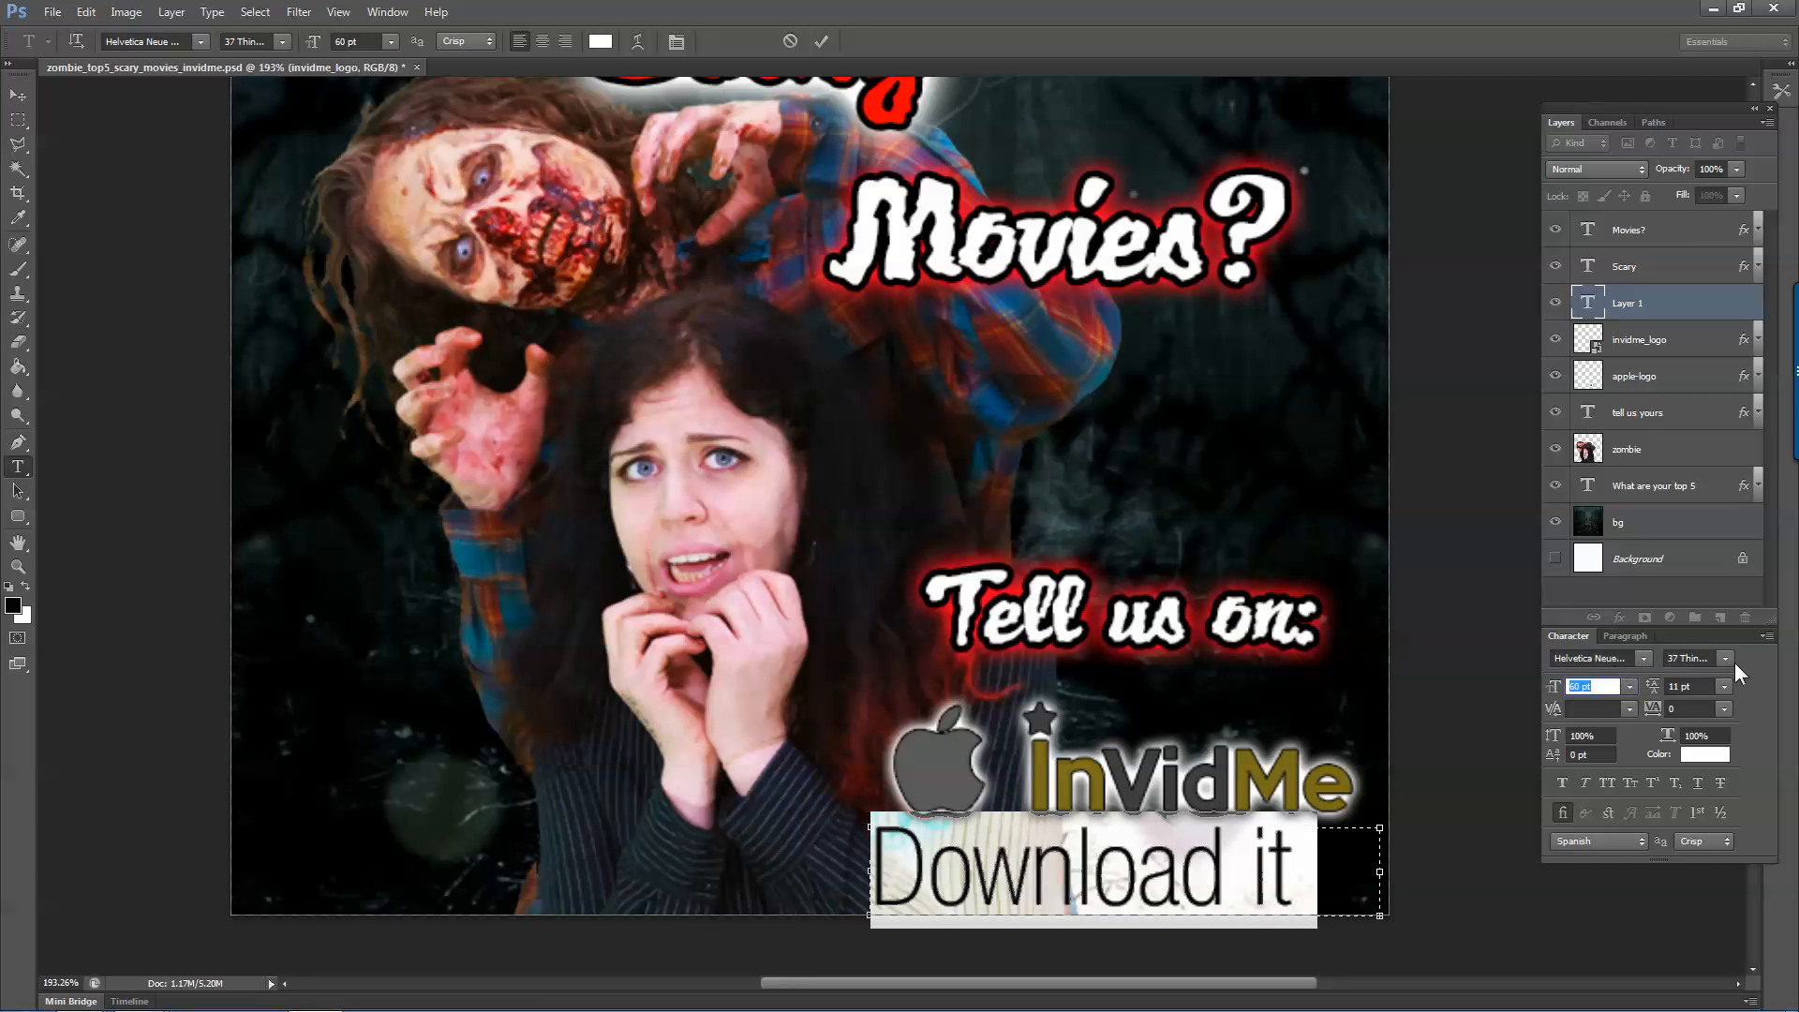
pyautogui.click(1729, 656)
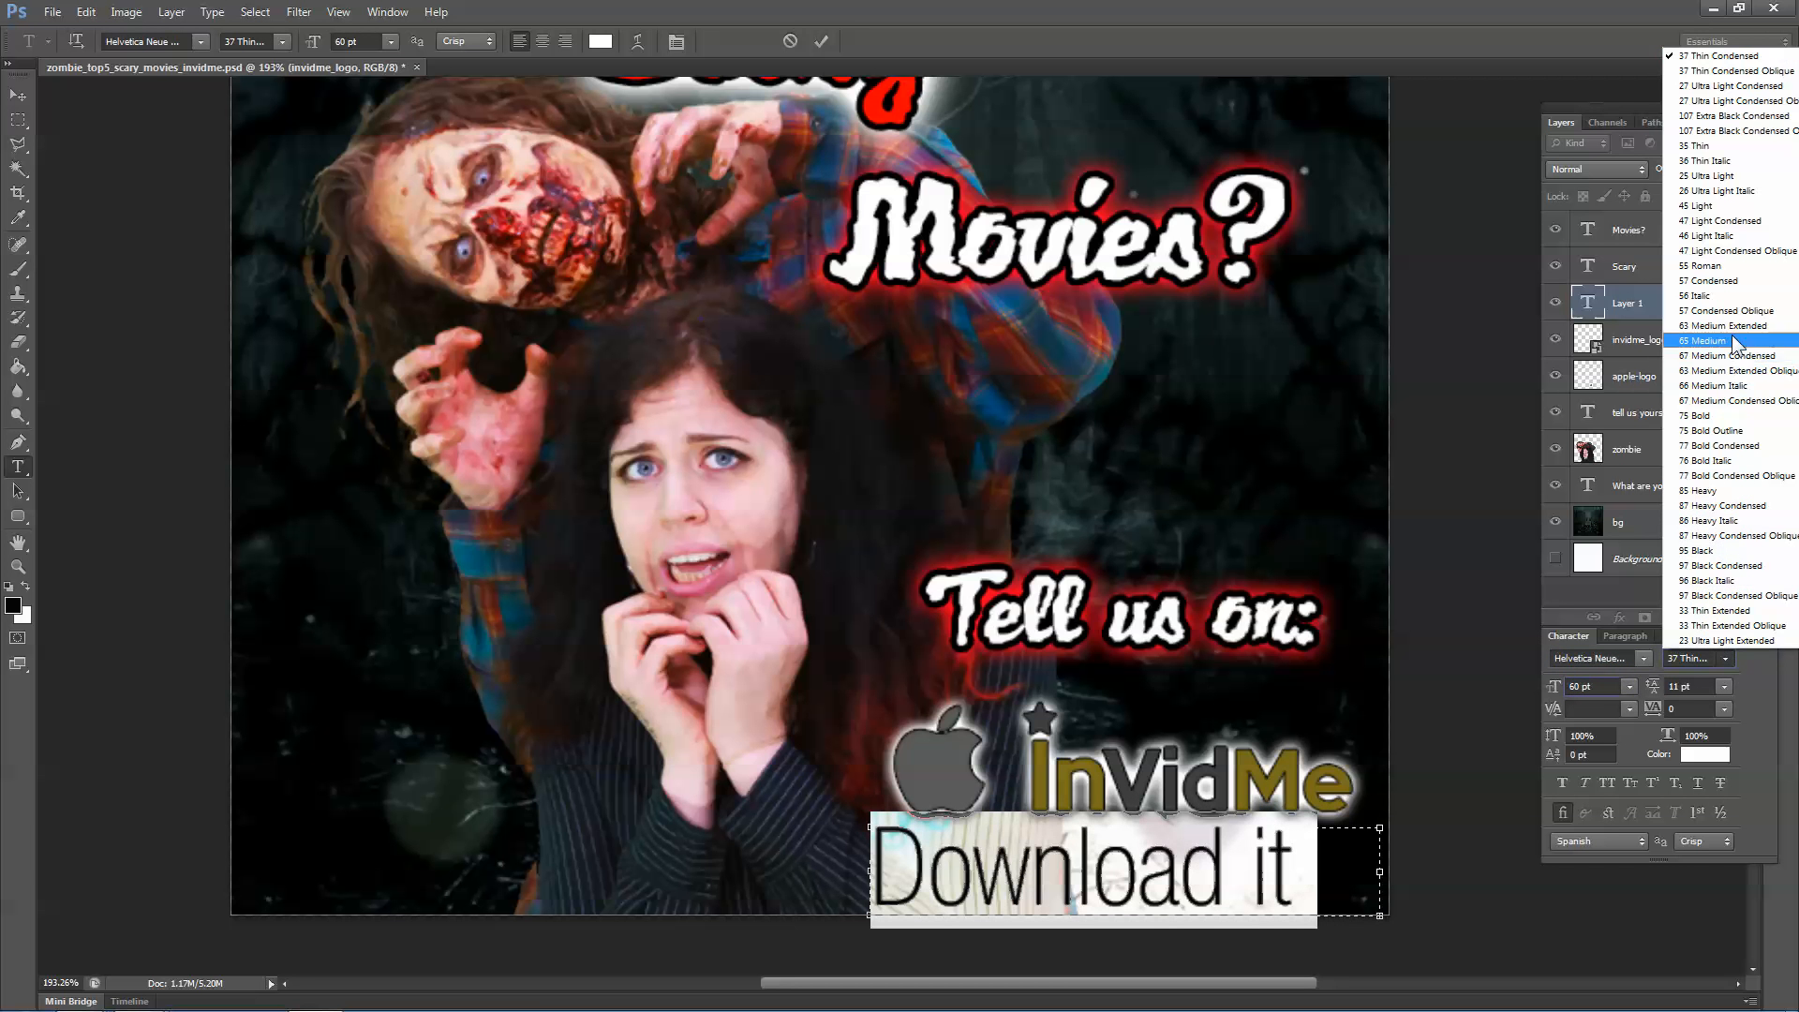
pyautogui.click(1734, 350)
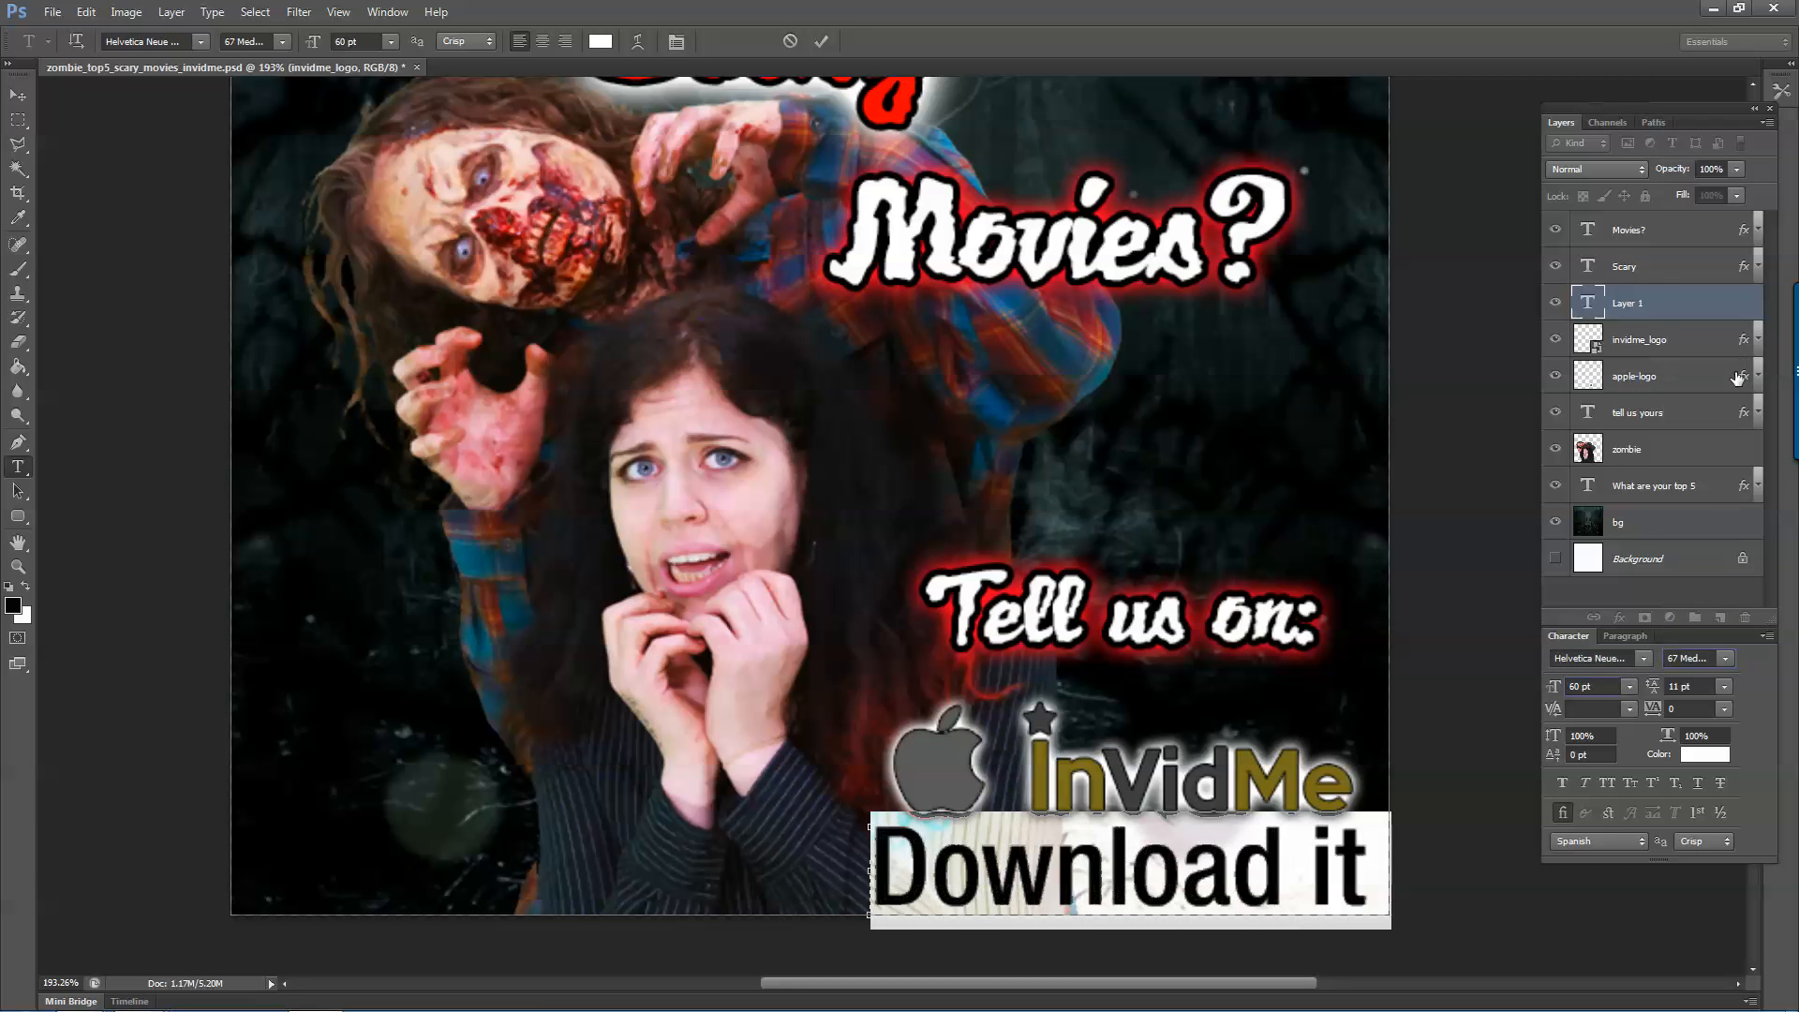
# Set the download caption's font size to 16 pt and commit the text.
pyautogui.click(1629, 686)
pyautogui.click(1611, 707)
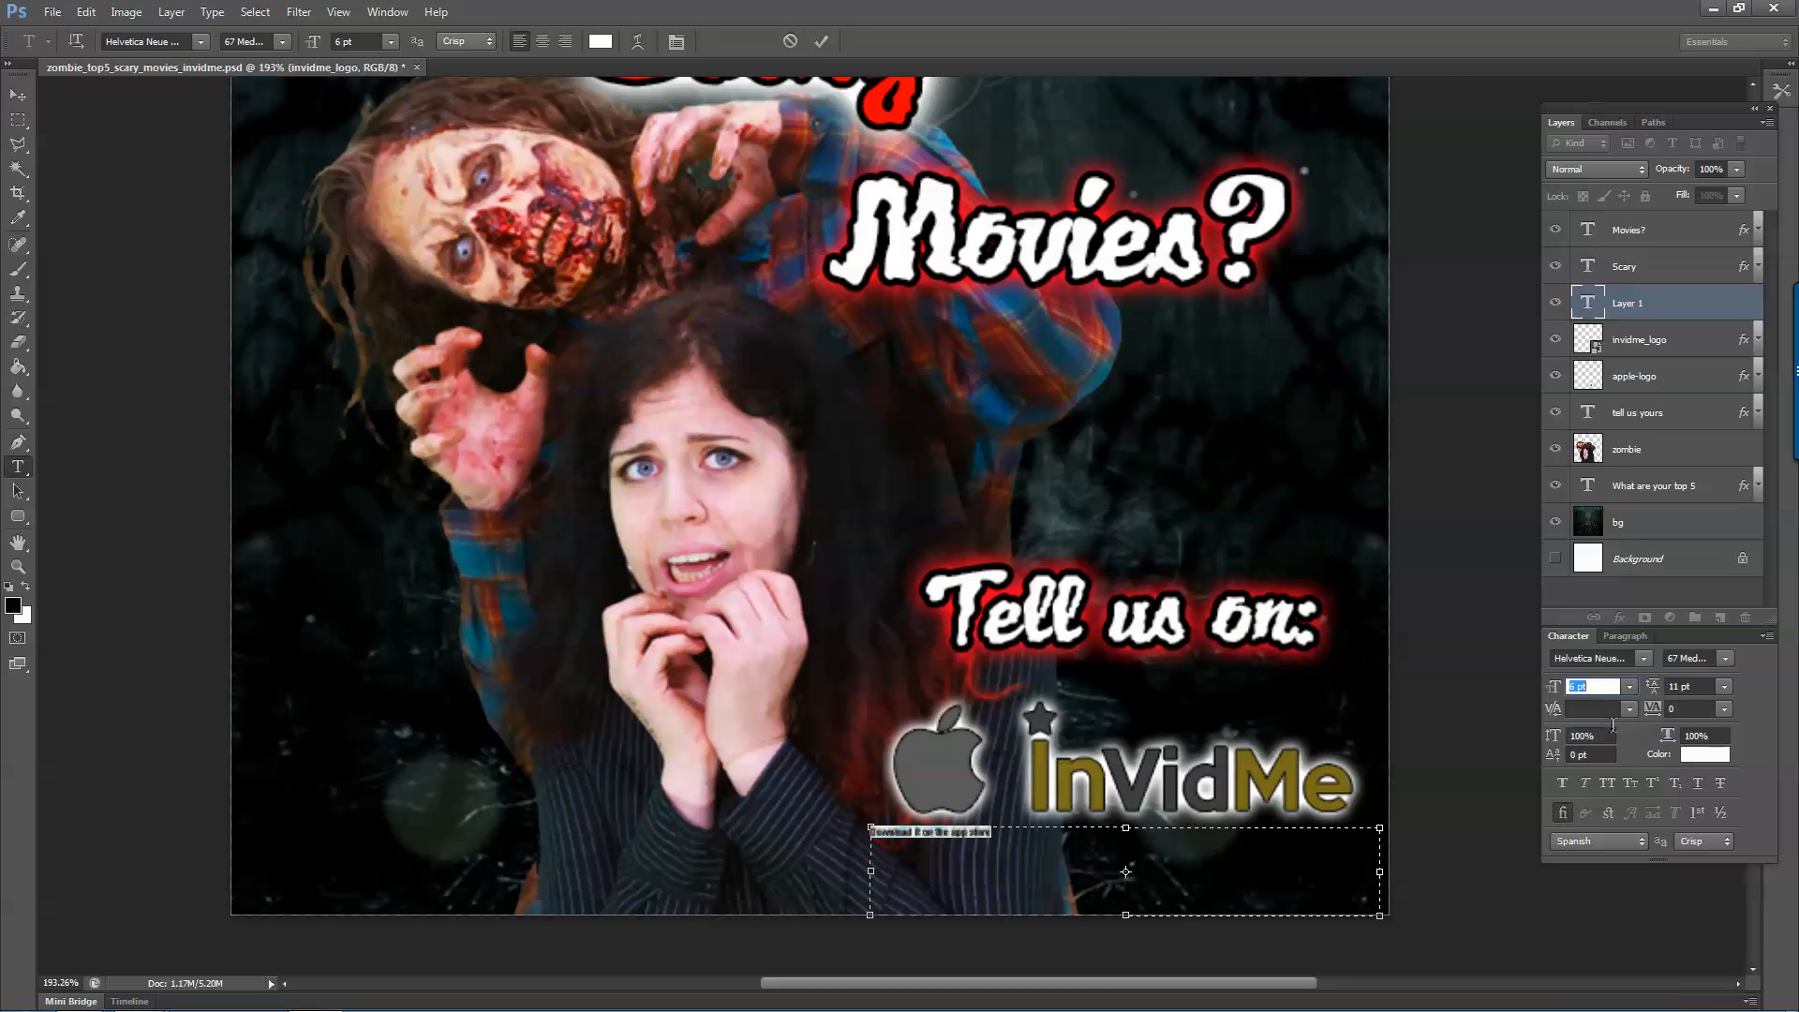
pyautogui.press('Up')
pyautogui.press('Up')
pyautogui.press('Up')
pyautogui.press('Up')
pyautogui.press('Up')
pyautogui.press('Up')
pyautogui.press('Up')
pyautogui.press('Up')
pyautogui.press('Up')
pyautogui.press('Up')
pyautogui.press('Up')
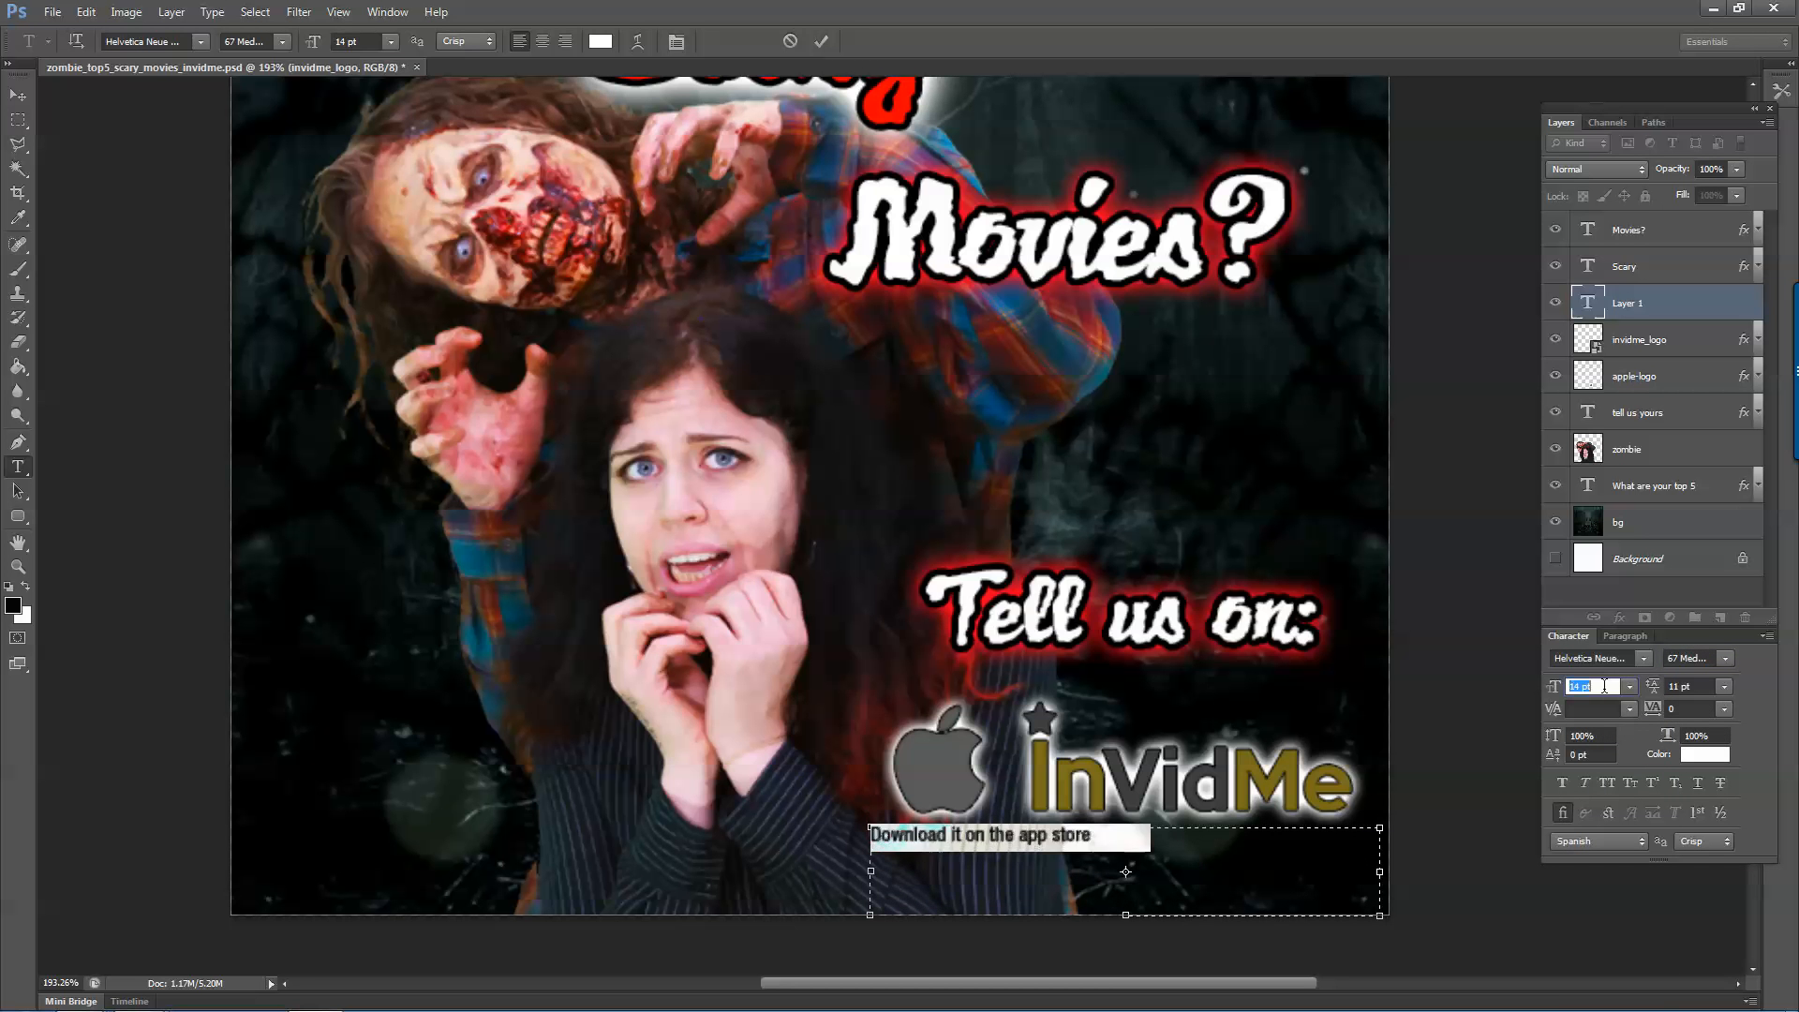
pyautogui.press('Down')
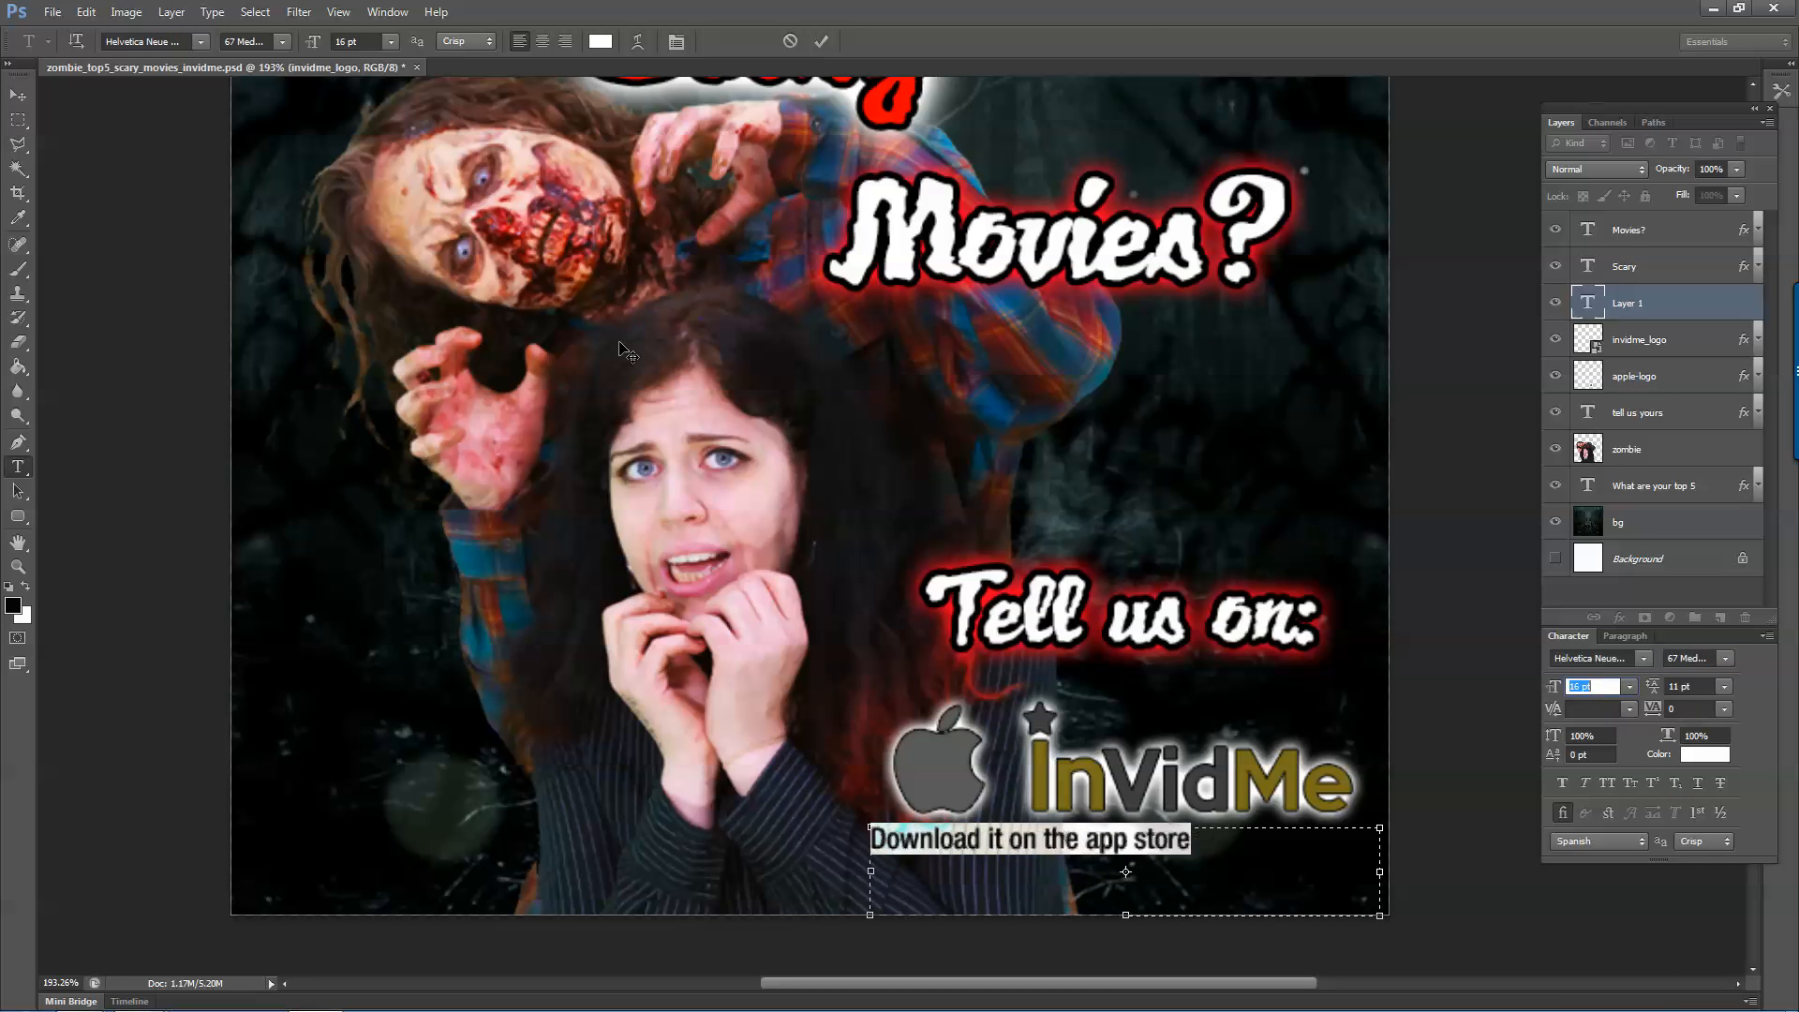
pyautogui.hotkey('ctrl', 'Return')
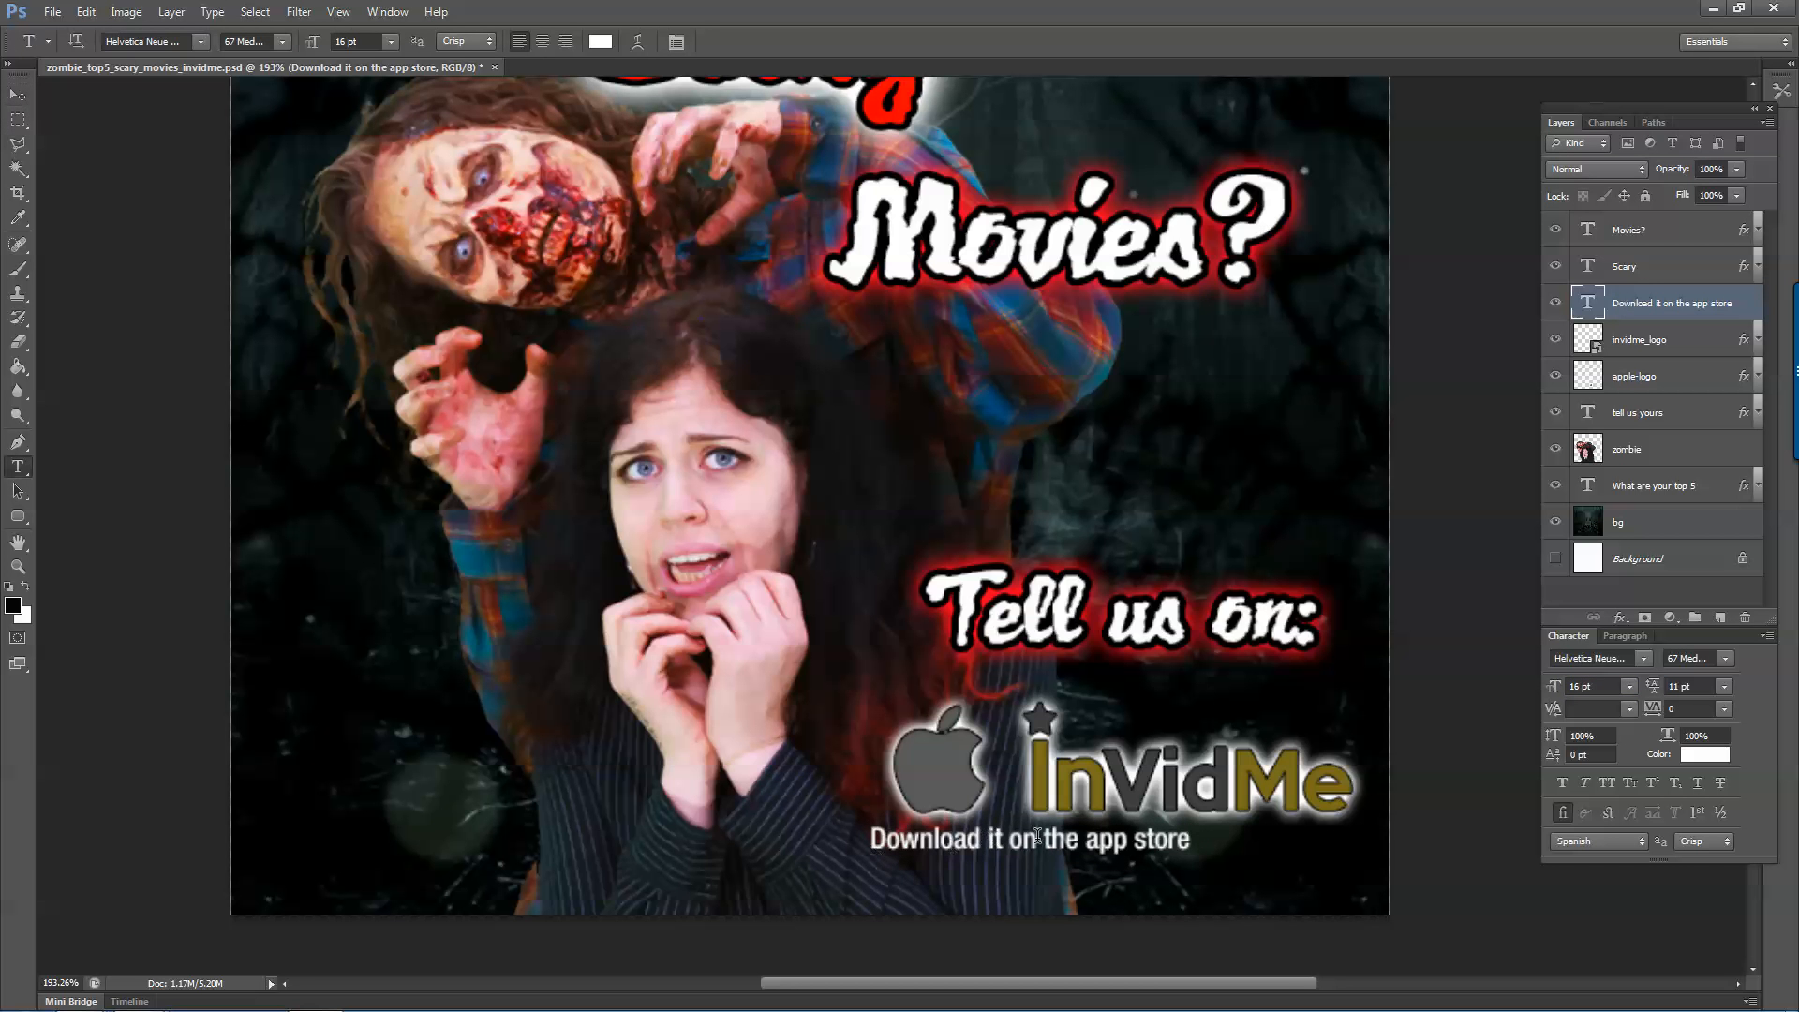
# Edit the caption to read "Download it on the App Store!" and position it directly beneath the InVidMe logo.
pyautogui.click(1190, 838)
pyautogui.write('!')
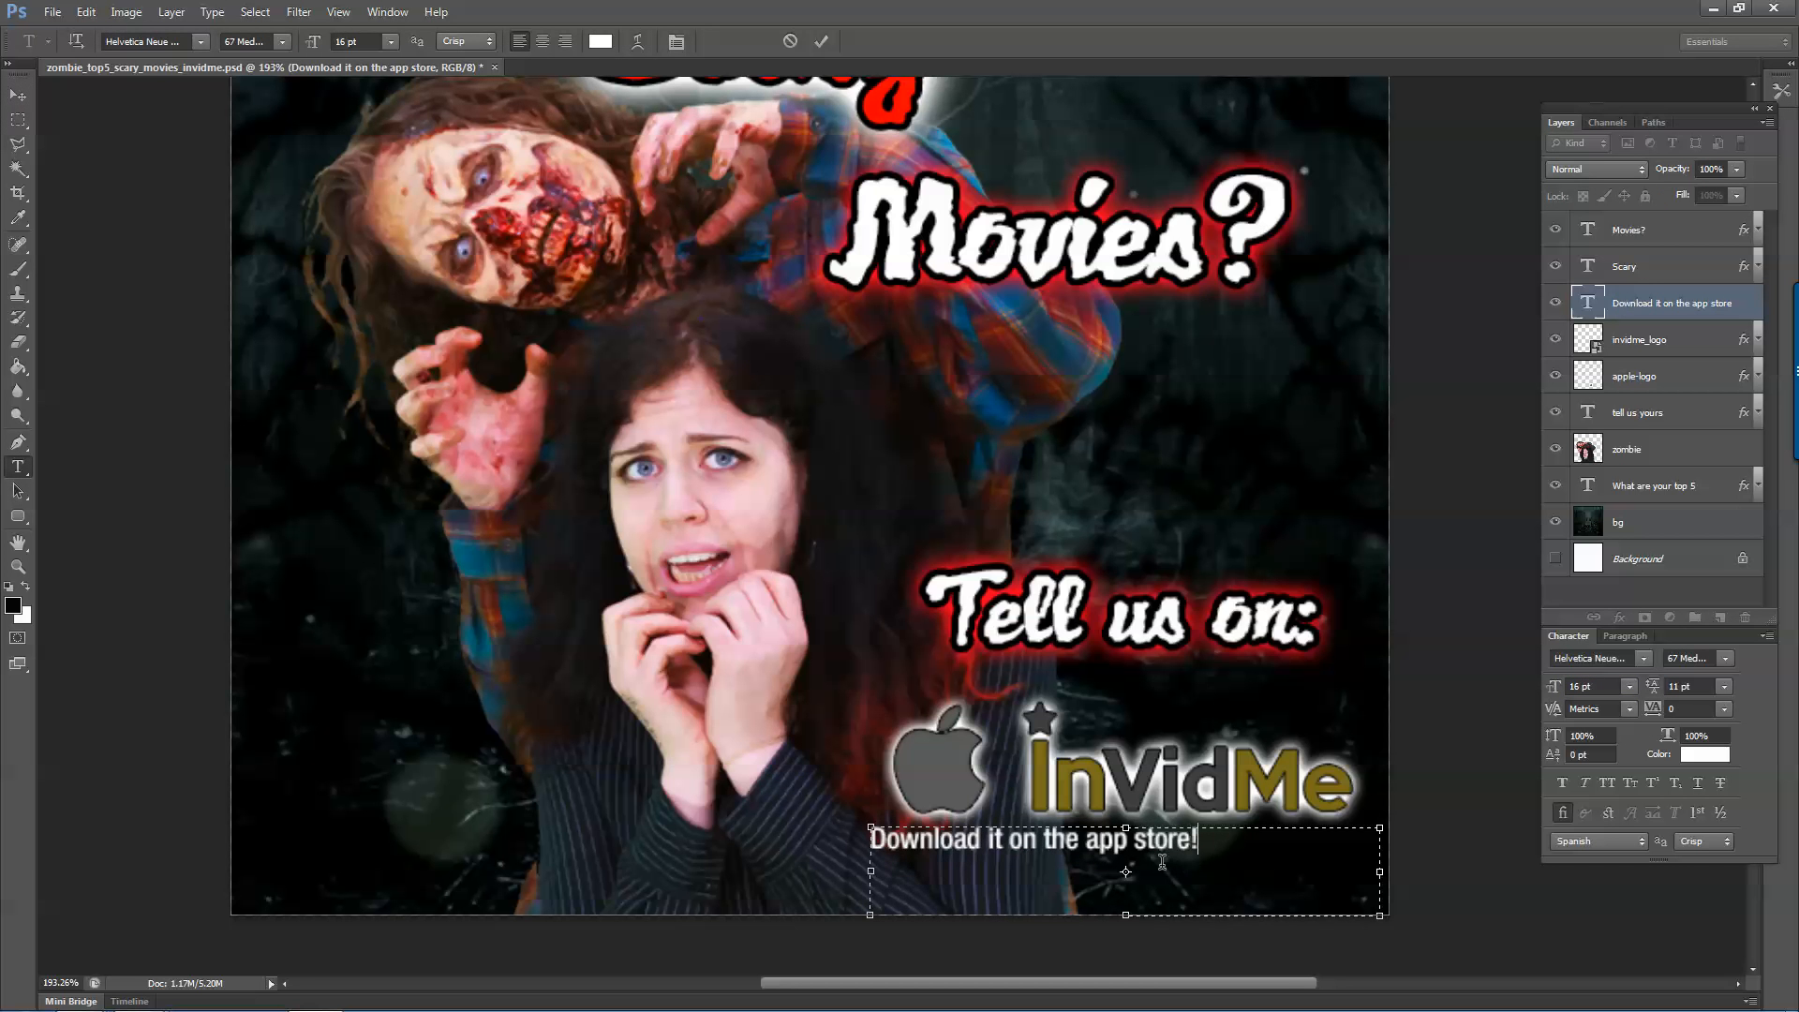
pyautogui.hotkey('ctrl', 'Left')
pyautogui.hotkey('ctrl', 'Left')
pyautogui.press('Delete')
pyautogui.write('A')
pyautogui.hotkey('ctrl', 'Right')
pyautogui.press('Delete')
pyautogui.write('S')
pyautogui.click(18, 95)
pyautogui.moveTo(1027, 845); pyautogui.dragTo(1183, 864)
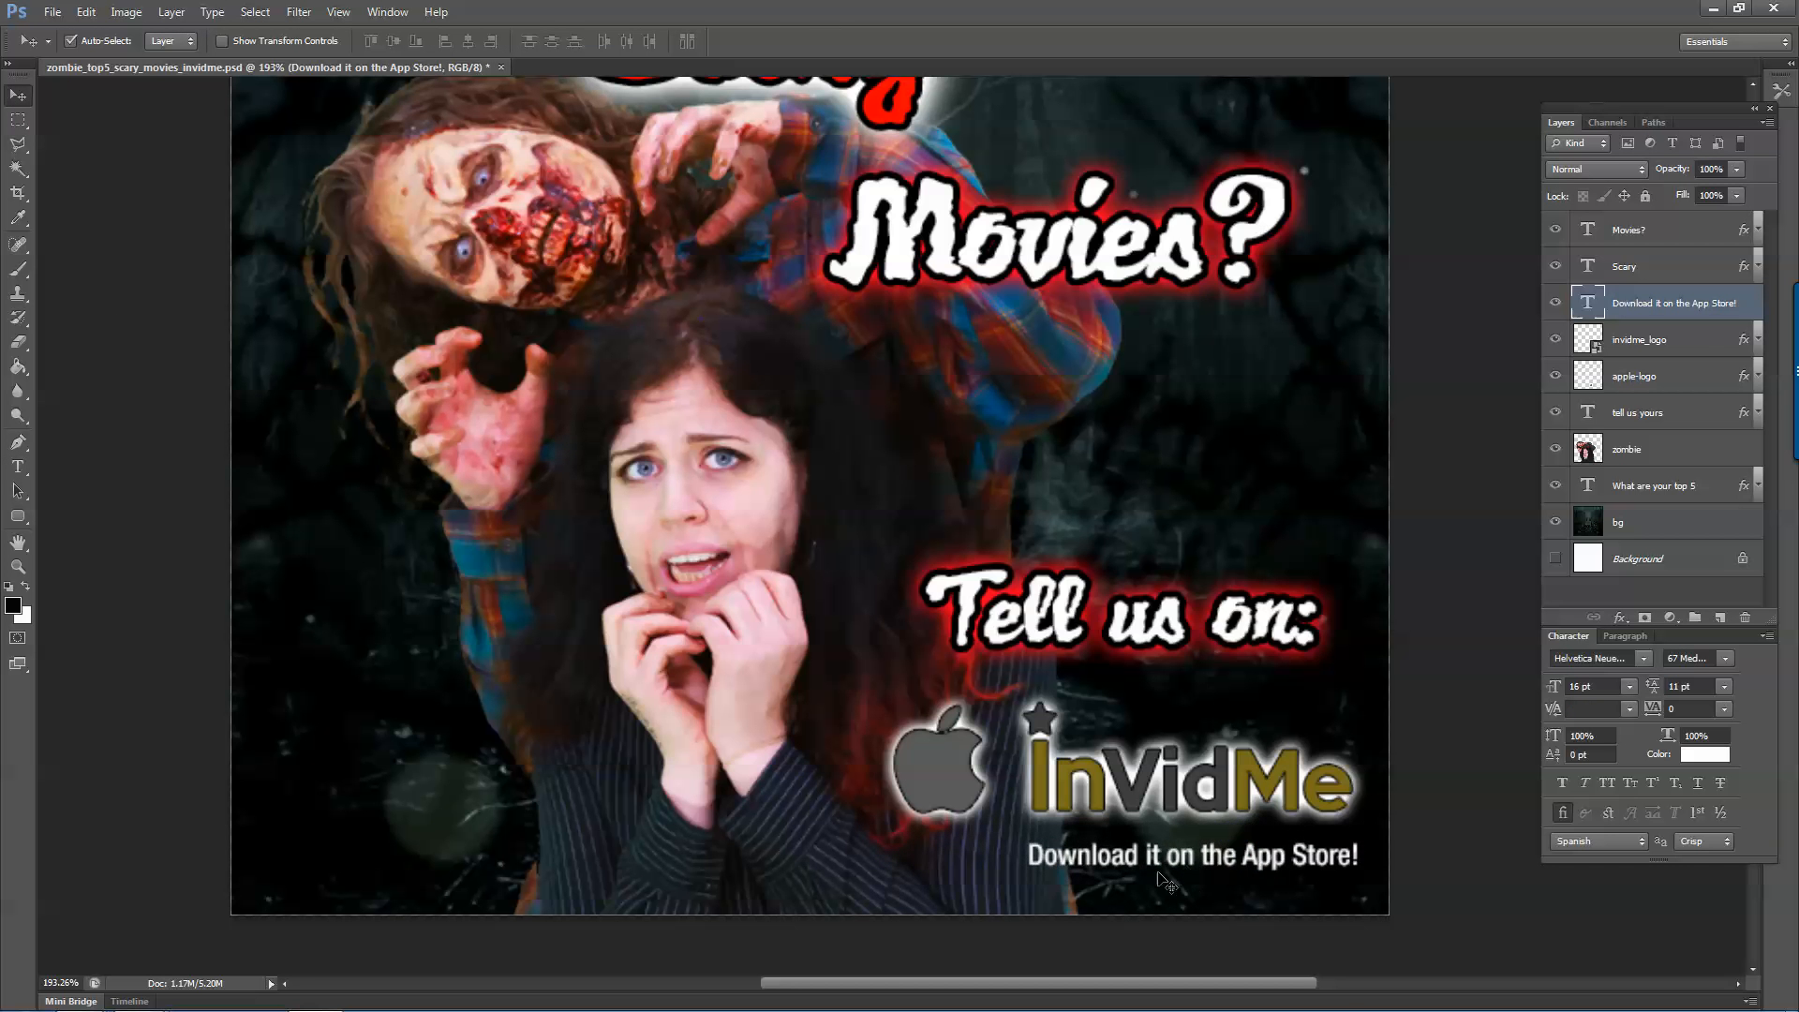
# Add a drop shadow to the download caption with distance 8 px and size 10 px, and save the document.
pyautogui.doubleClick(1703, 298)
pyautogui.moveTo(1180, 382); pyautogui.dragTo(617, 273)
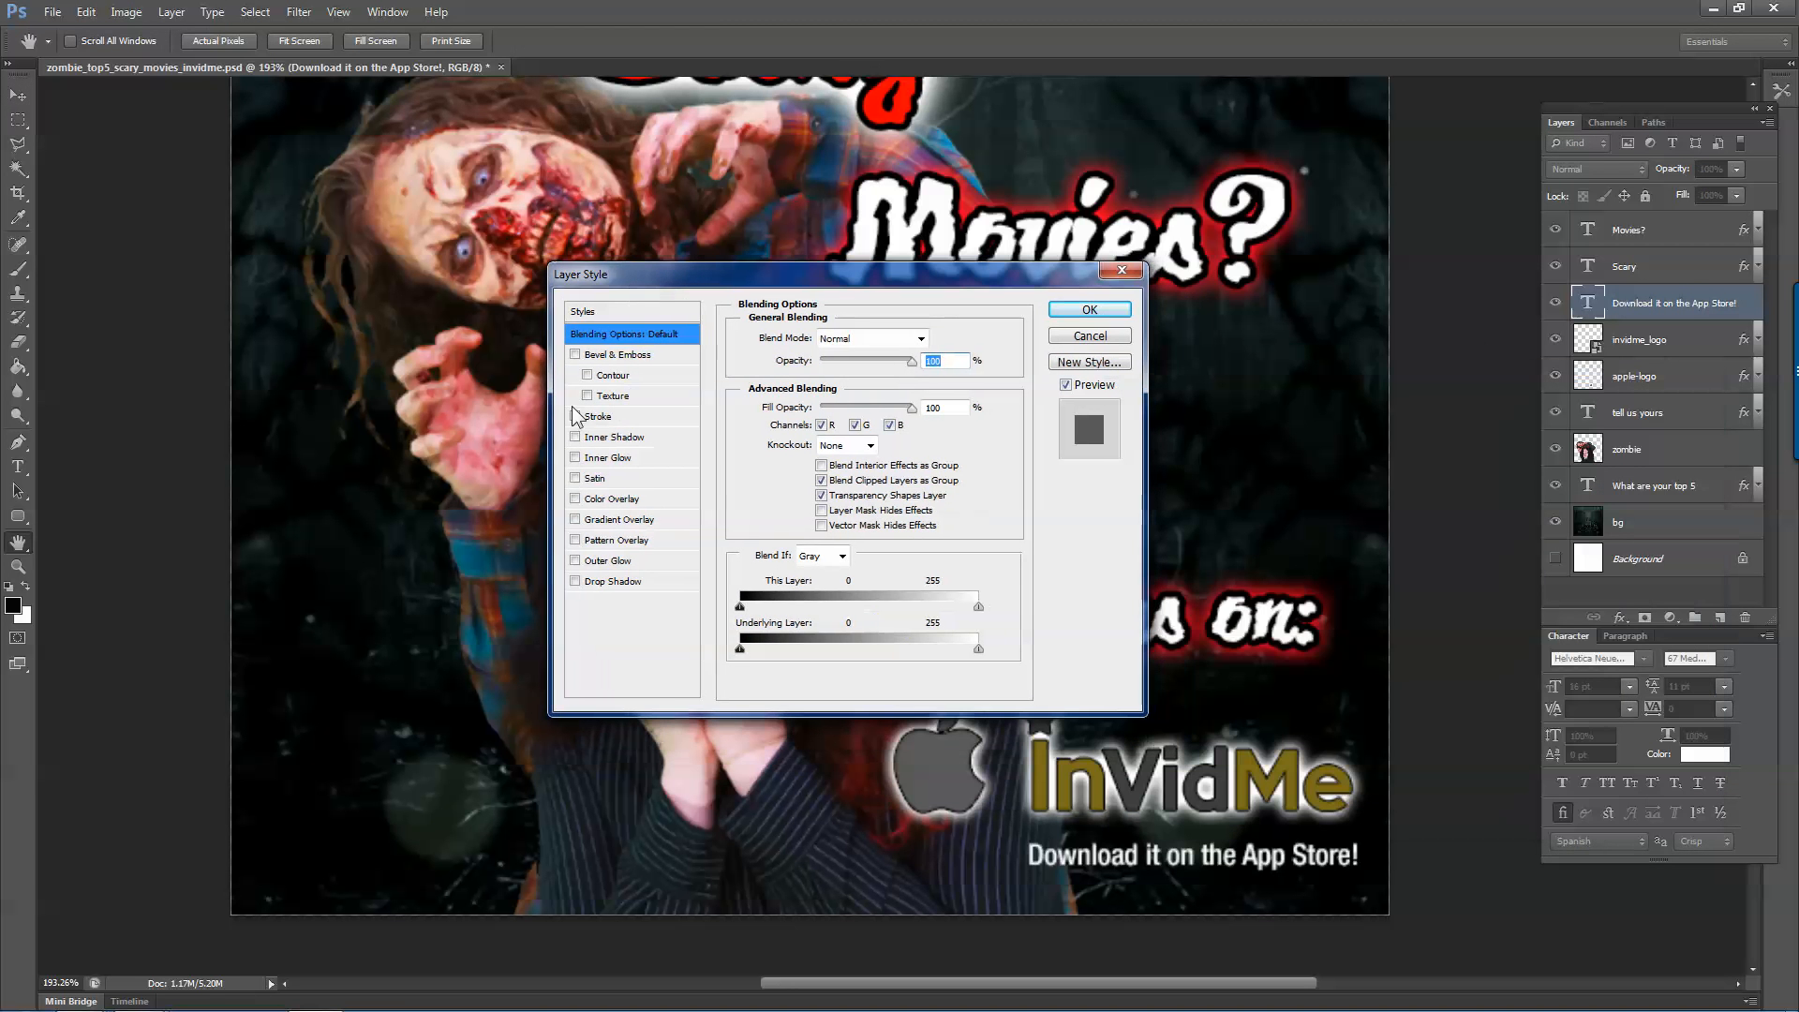
pyautogui.click(610, 582)
pyautogui.moveTo(807, 409); pyautogui.dragTo(815, 459)
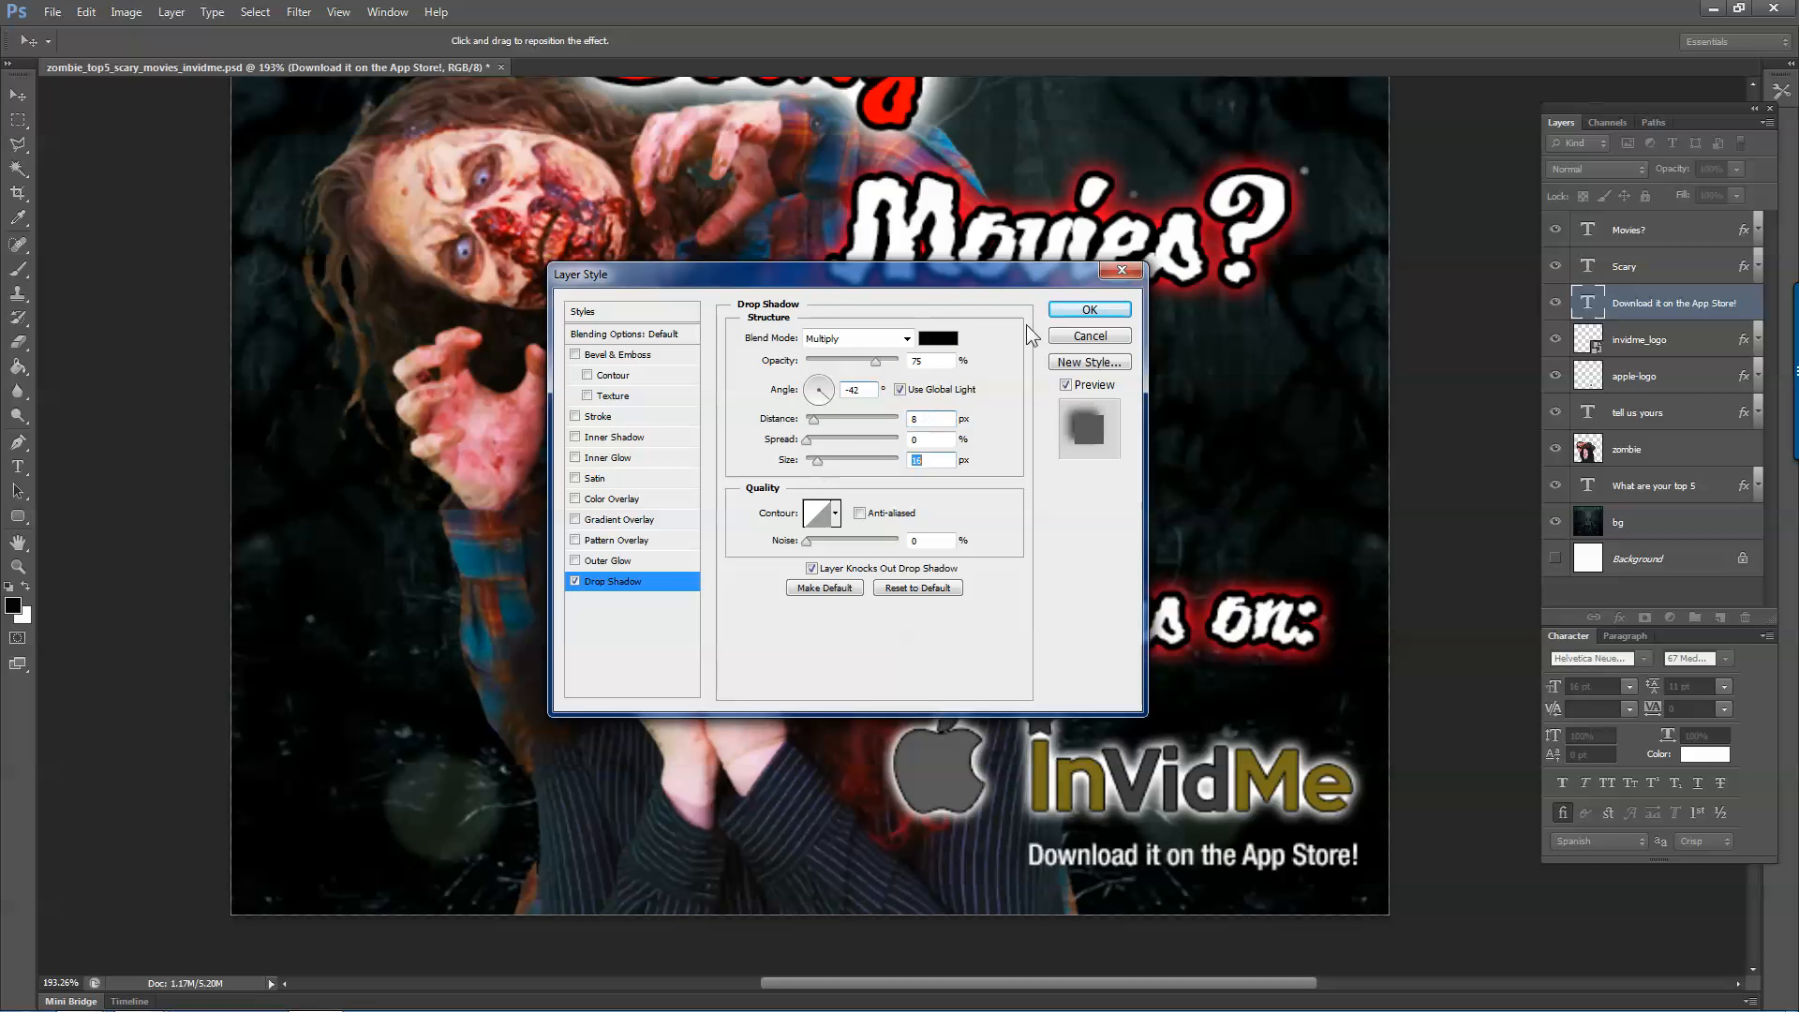
pyautogui.click(1085, 310)
pyautogui.hotkey('ctrl', '0')
pyautogui.hotkey('ctrl', 's')
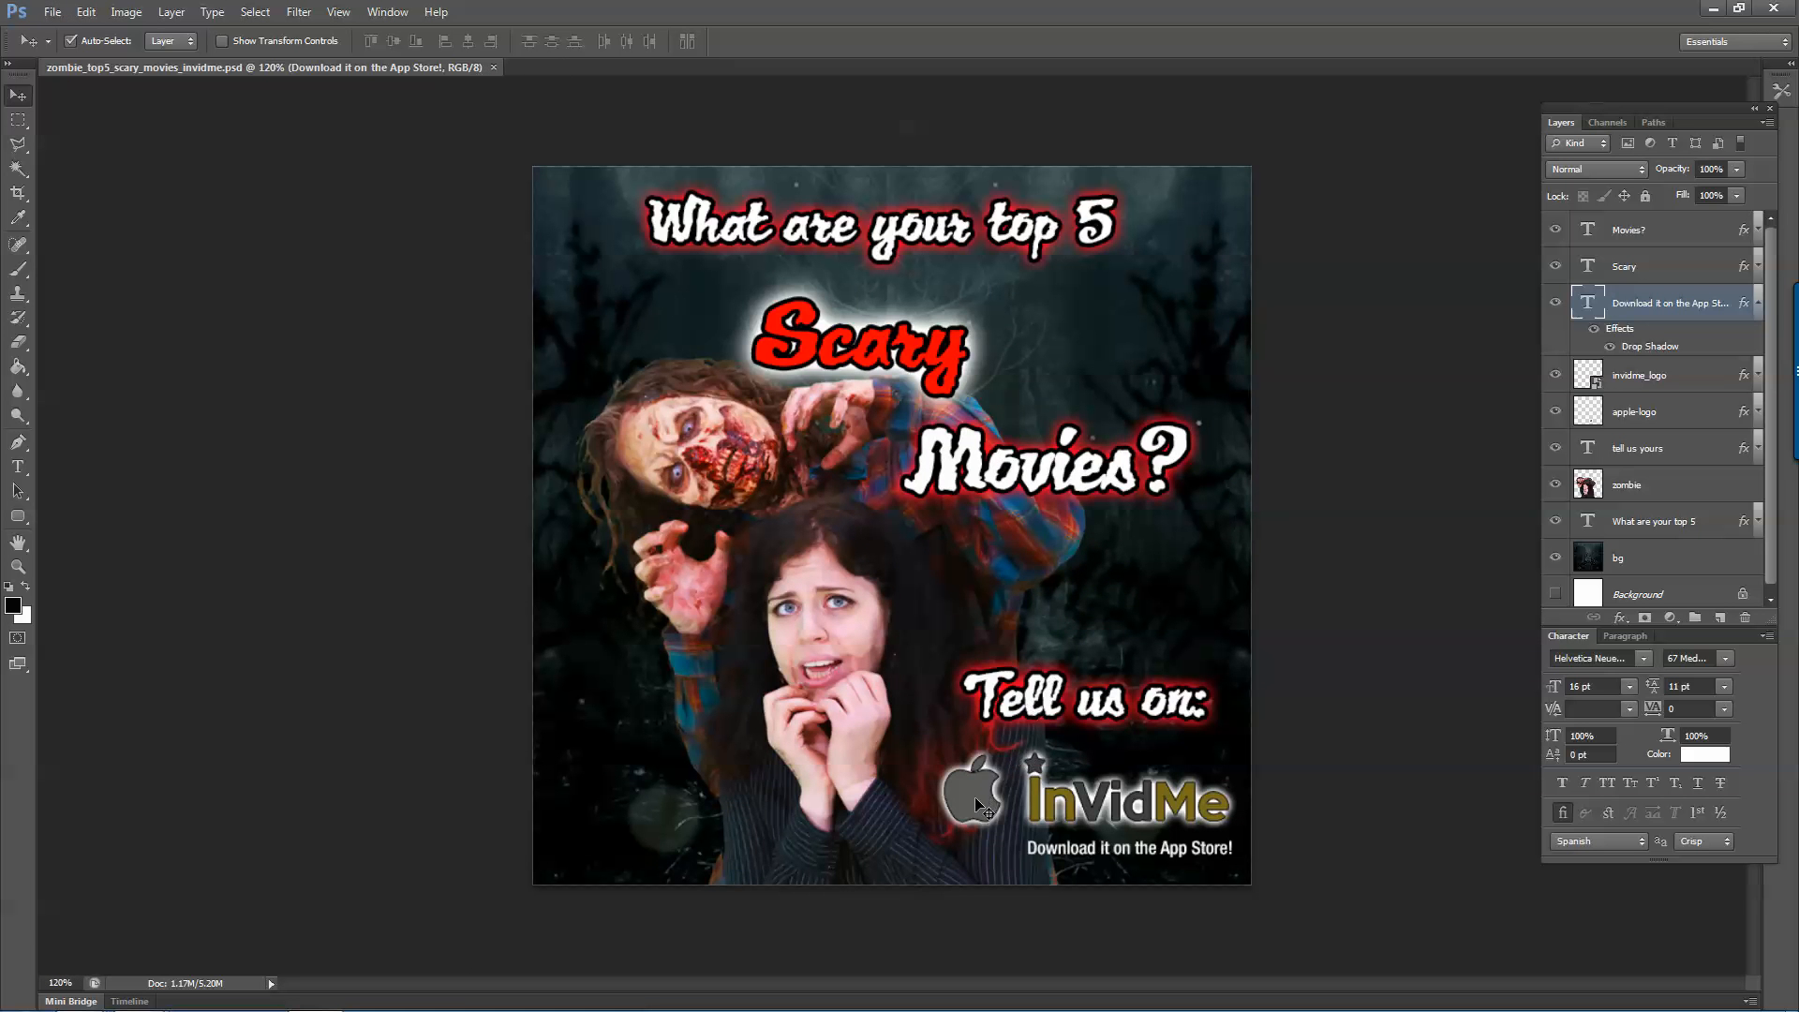
# Lower the Apple logo so it sits beside the InVidMe logo and its caption, and save the document.
pyautogui.moveTo(974, 798); pyautogui.dragTo(973, 832)
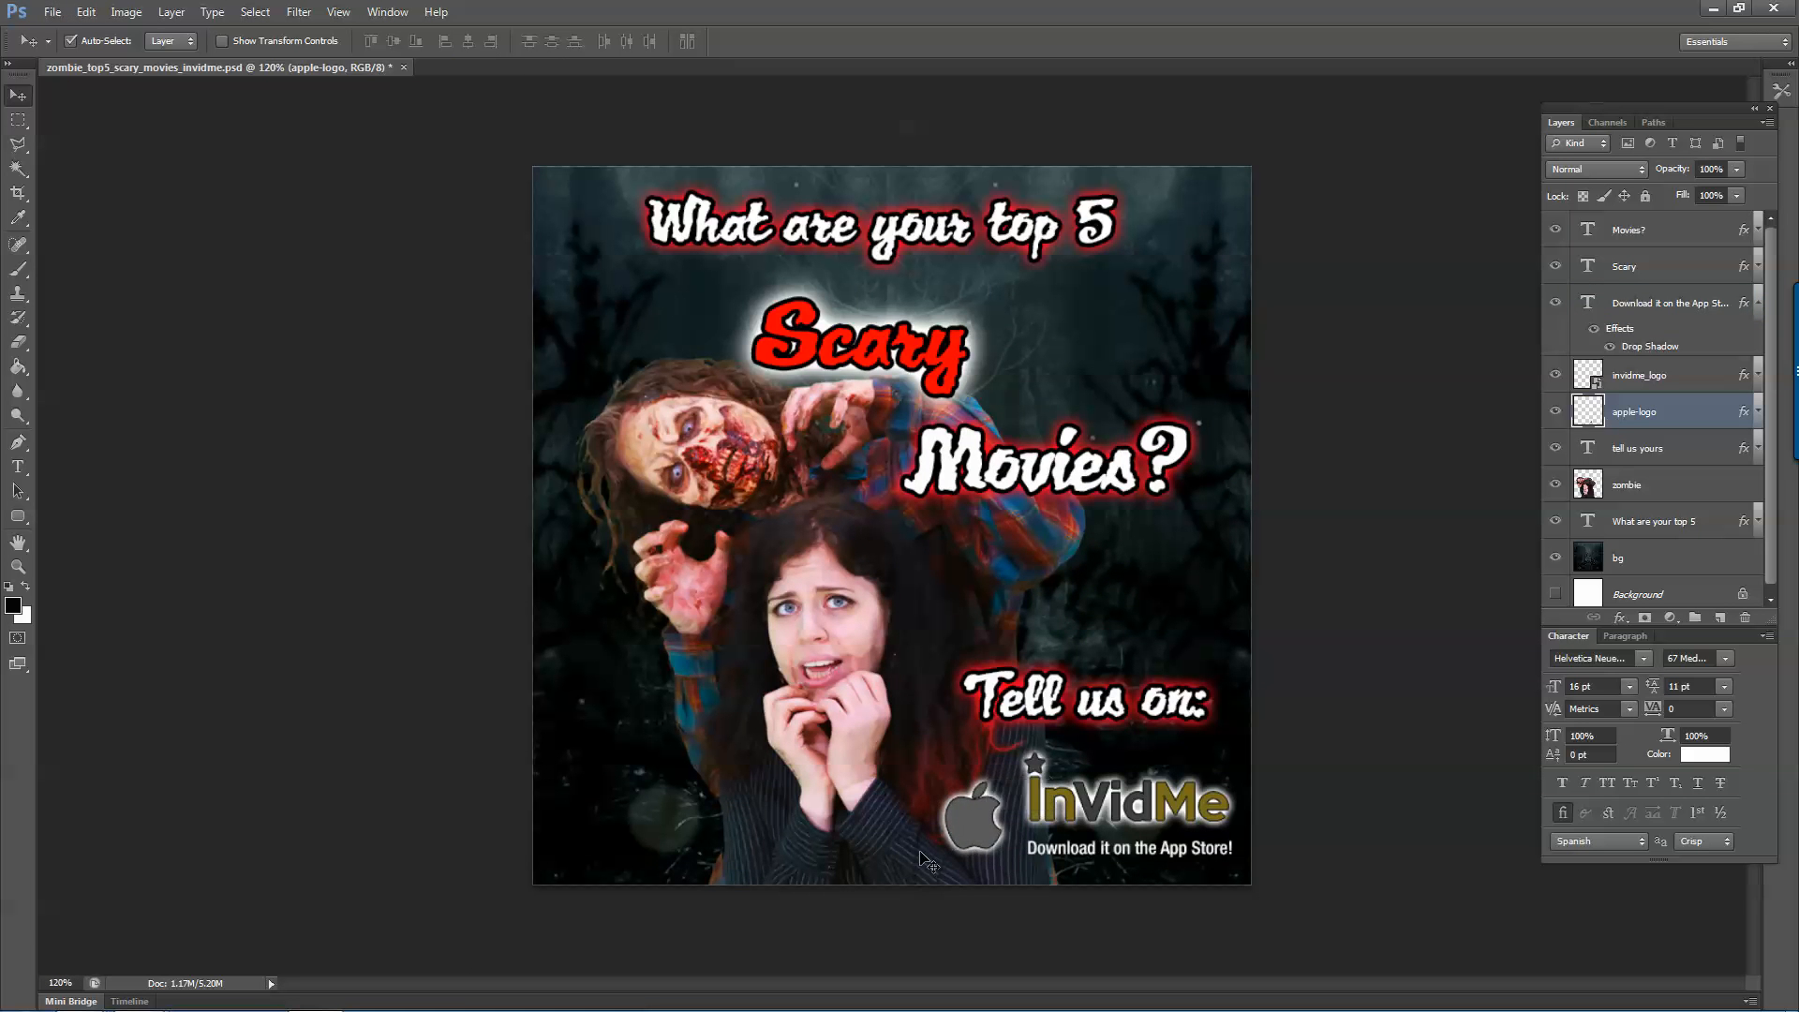
pyautogui.hotkey('ctrl', 's')
# Select the InVidMe logo together with its download caption and nudge both slightly left and down.
pyautogui.click(1118, 808)
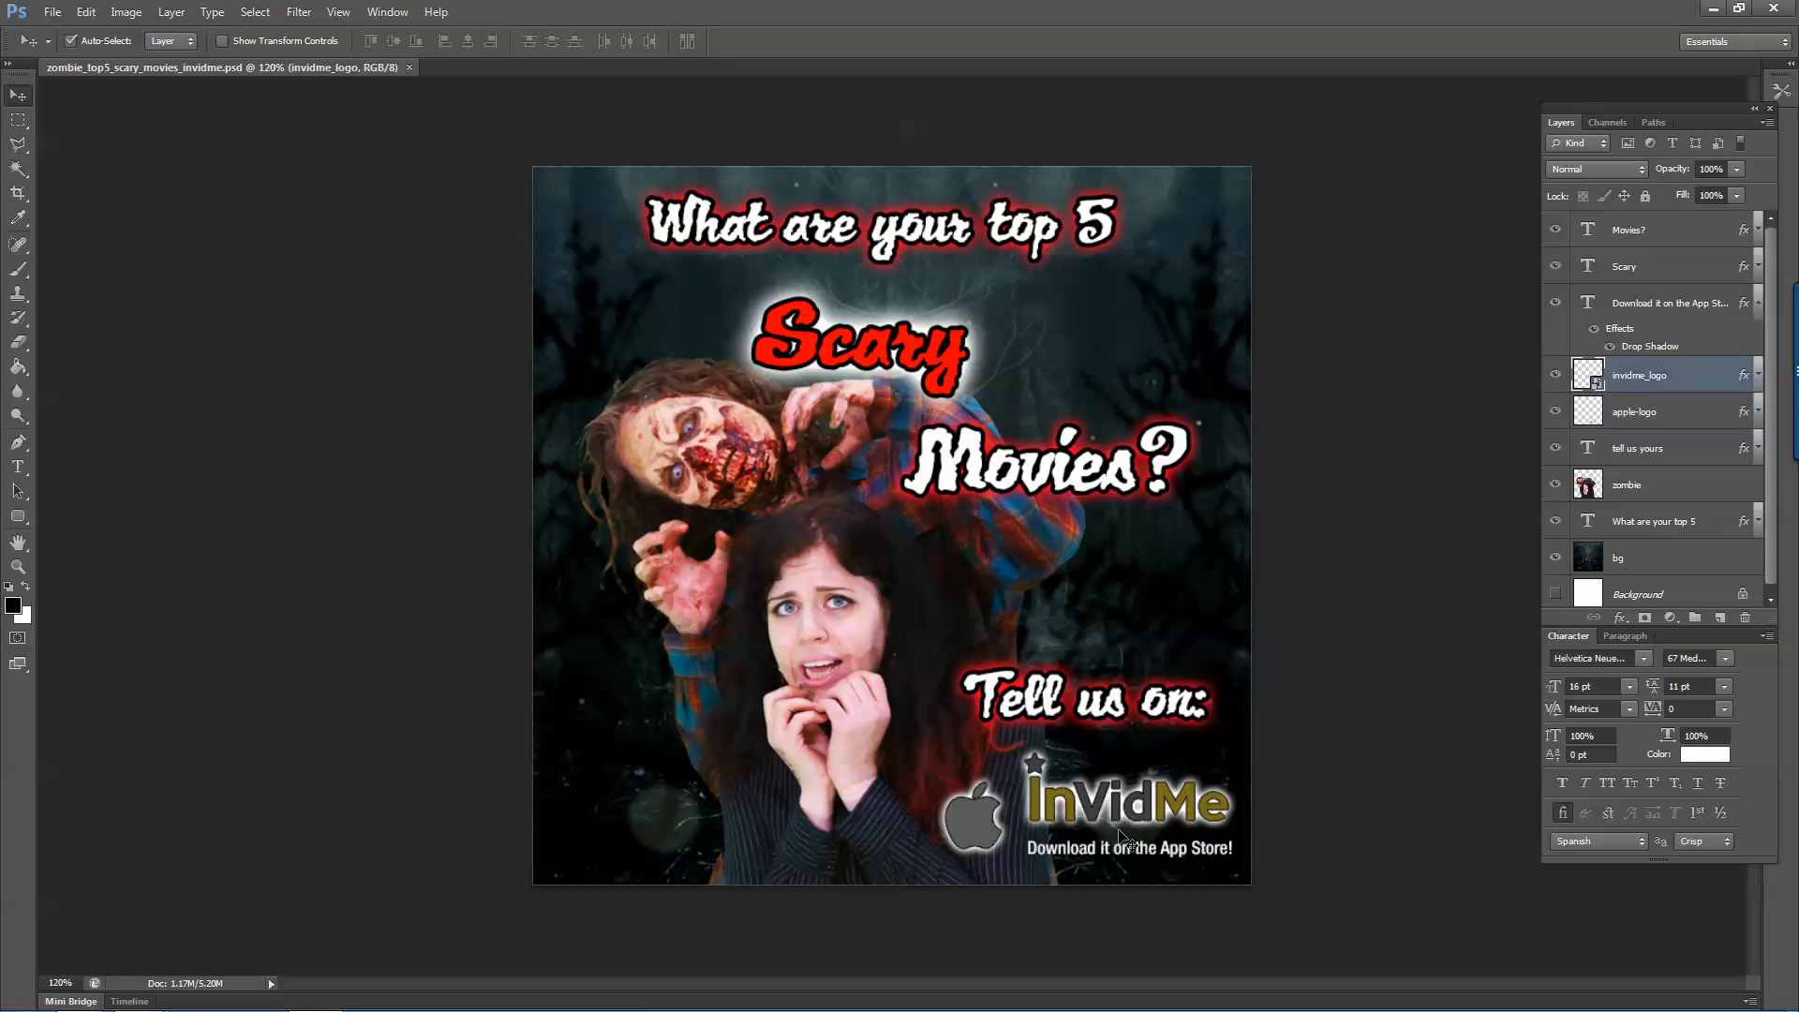
pyautogui.keyDown('shift'); pyautogui.click(1107, 849); pyautogui.keyUp('shift')
pyautogui.press('Left')
pyautogui.press('Left')
pyautogui.press('Left')
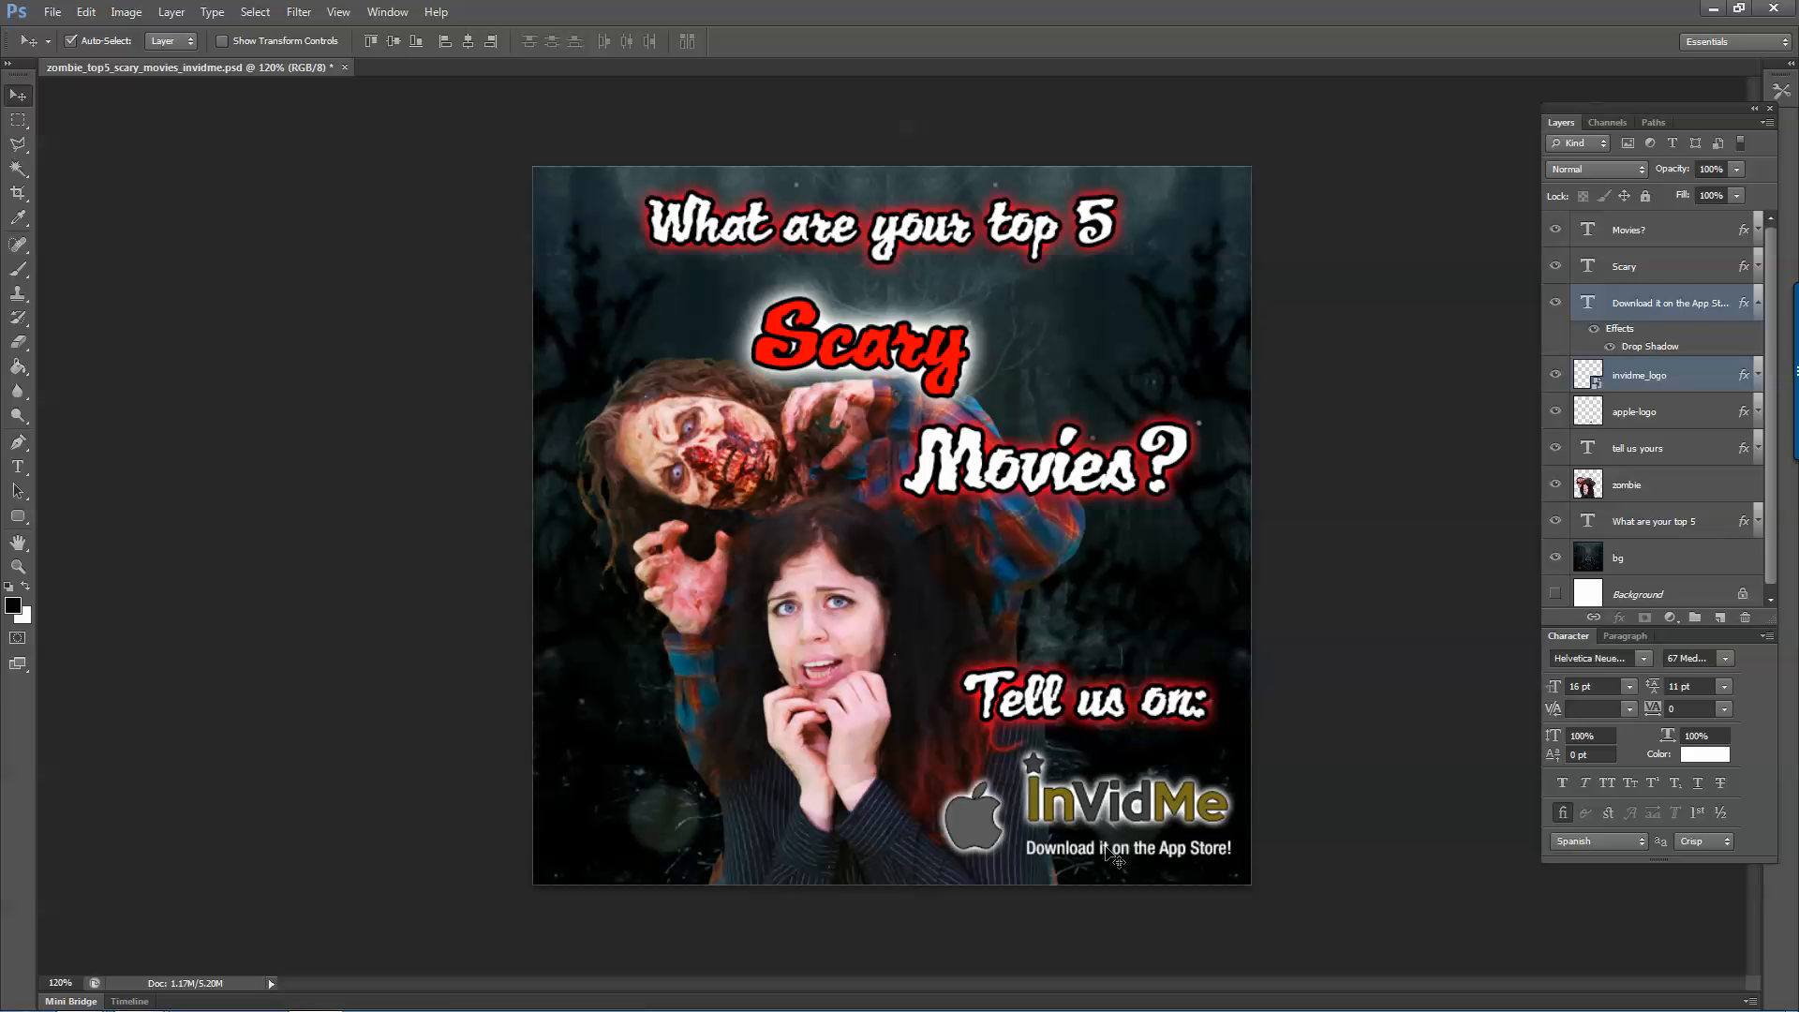
pyautogui.press('Down')
pyautogui.press('Down')
pyautogui.press('Down')
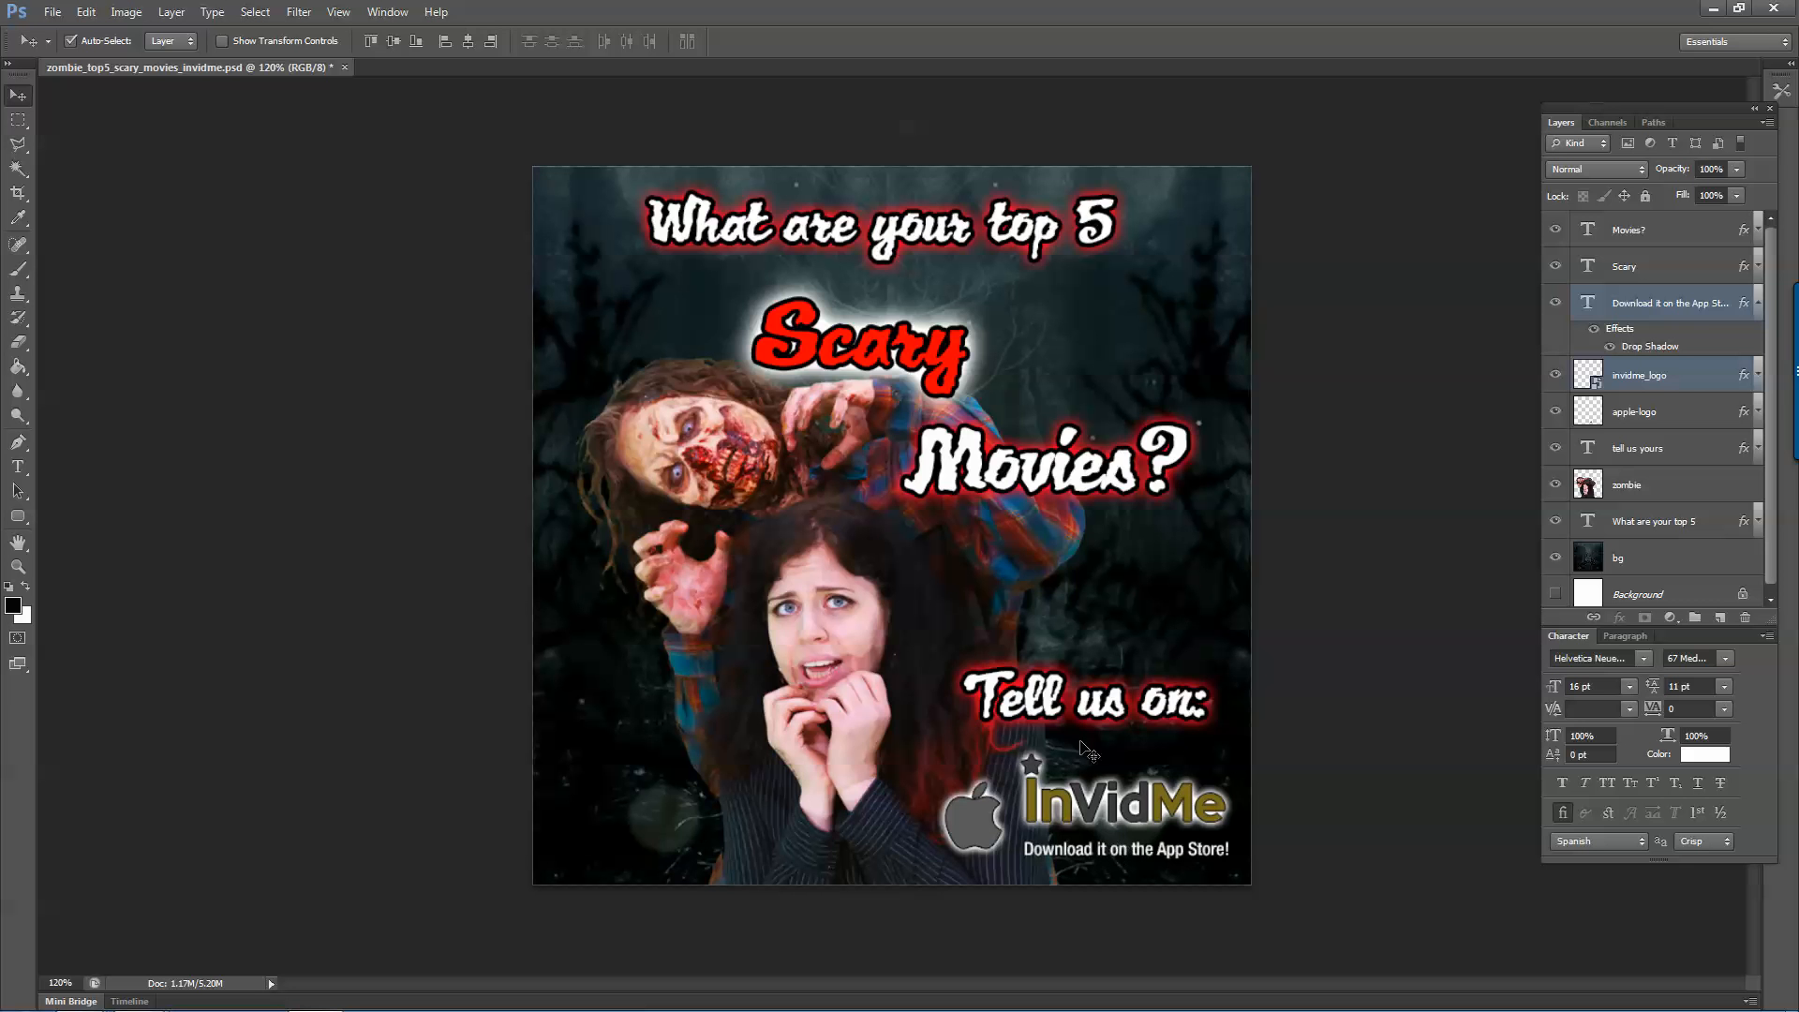
# Lower the "Tell us on:" text closer to the logos and fine-tune its horizontal position above them.
pyautogui.click(1040, 683)
pyautogui.hotkey('shift', 'Down')
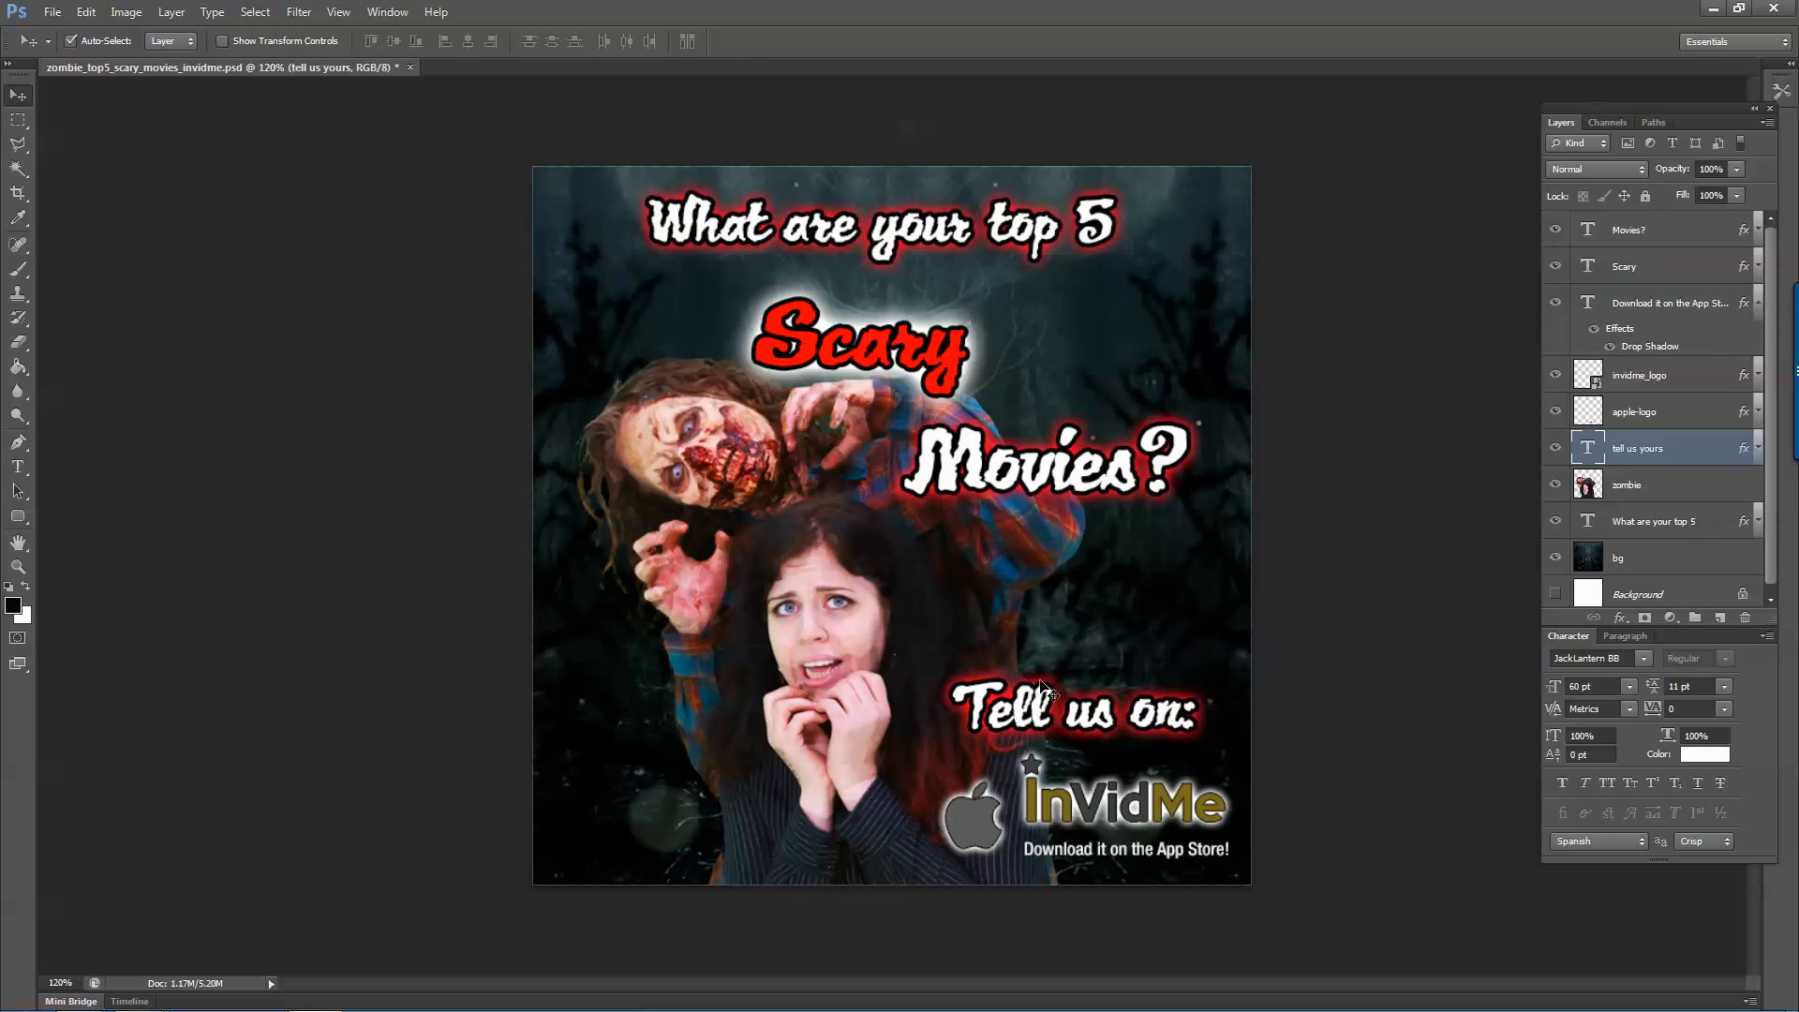
pyautogui.hotkey('shift', 'Left')
pyautogui.press('Right')
pyautogui.press('Right')
pyautogui.press('Right')
pyautogui.press('Right')
pyautogui.press('Right')
pyautogui.press('Right')
pyautogui.press('Right')
pyautogui.press('Right')
pyautogui.press('Right')
pyautogui.press('Right')
pyautogui.press('Right')
pyautogui.press('Right')
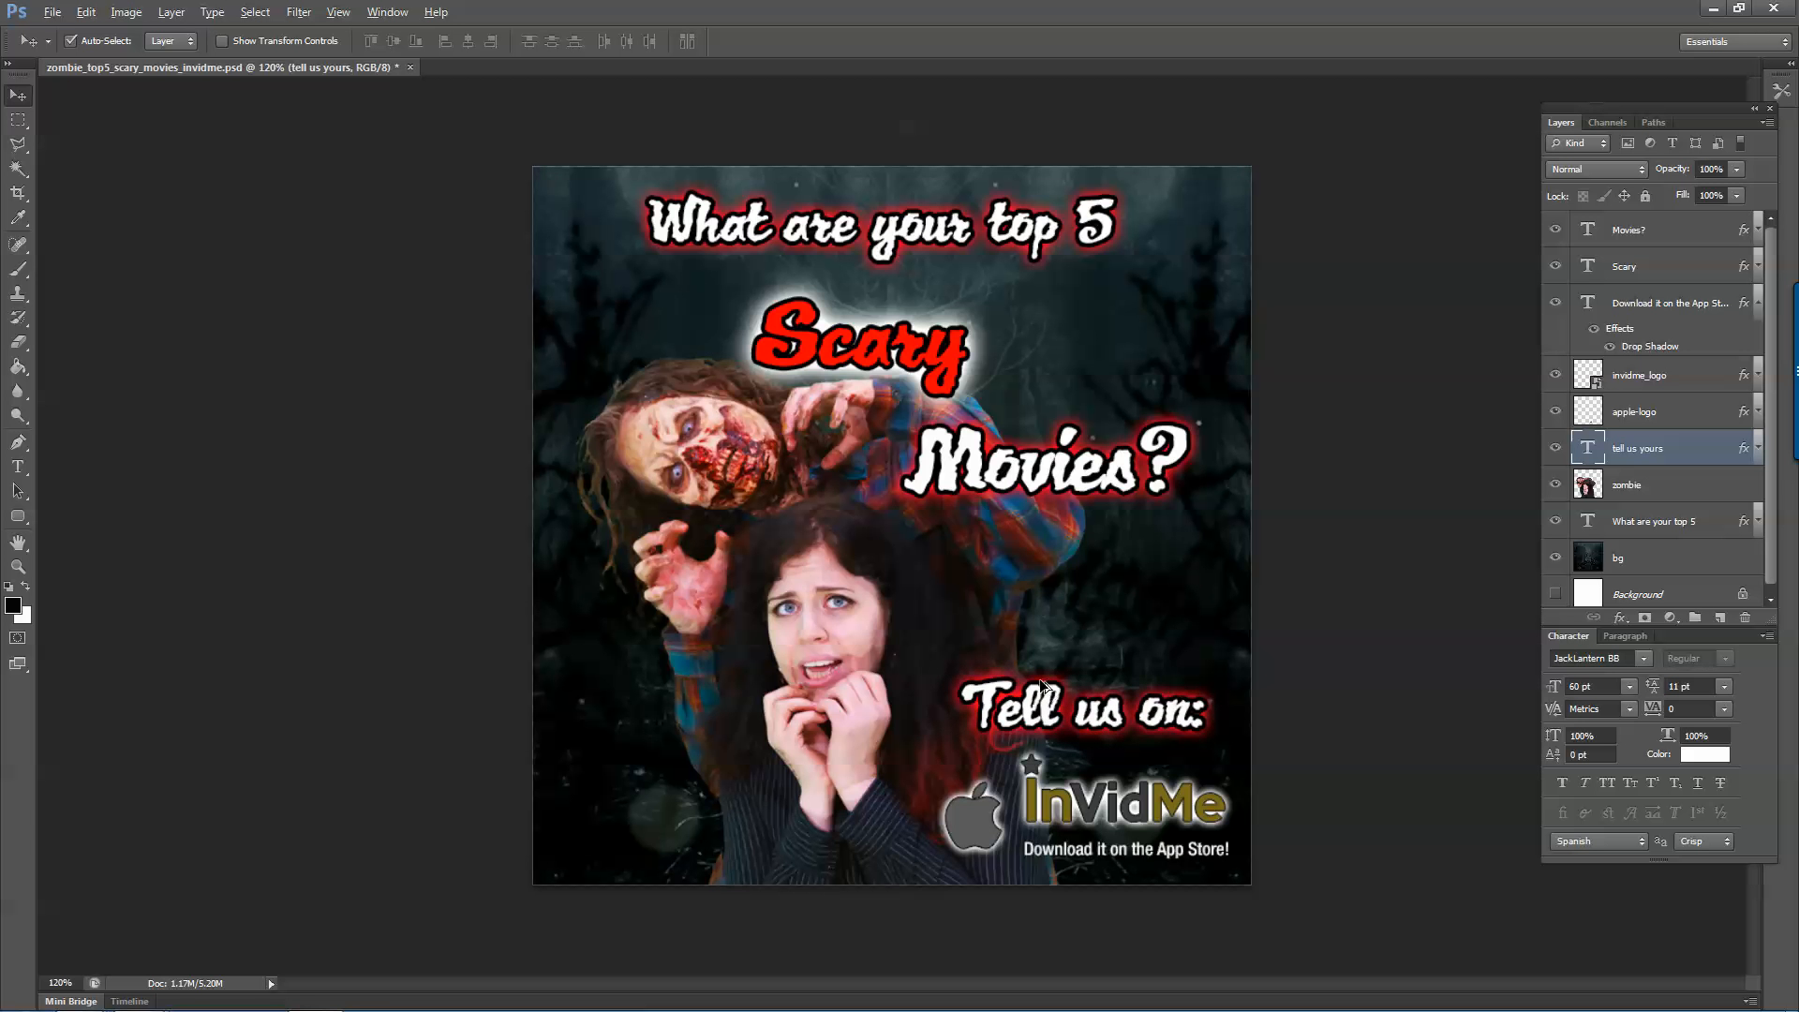
# Export the image for web to the desktop and open the exported zombie_top5_scary_movies_invidme file in Windows Photo Viewer.
pyautogui.hotkey('ctrl', 'alt', 'shift', 's')
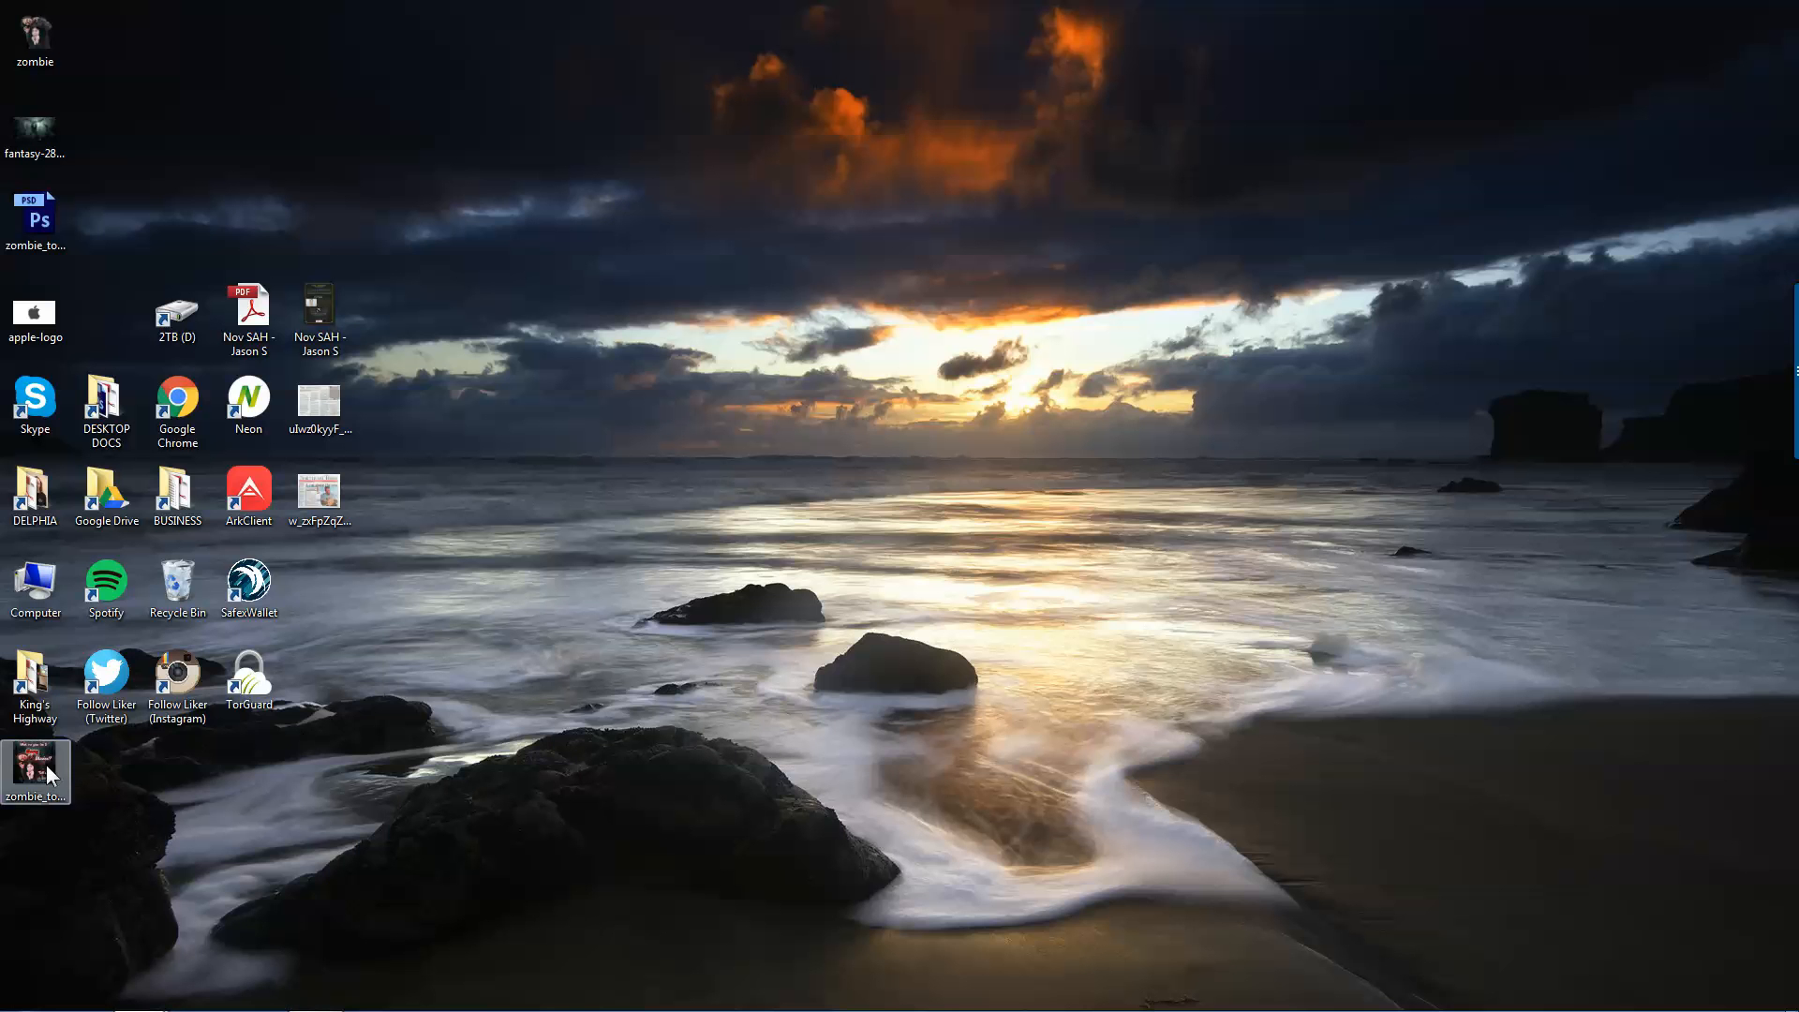
pyautogui.moveTo(46, 764); pyautogui.dragTo(556, 457)
pyautogui.doubleClick(537, 412)
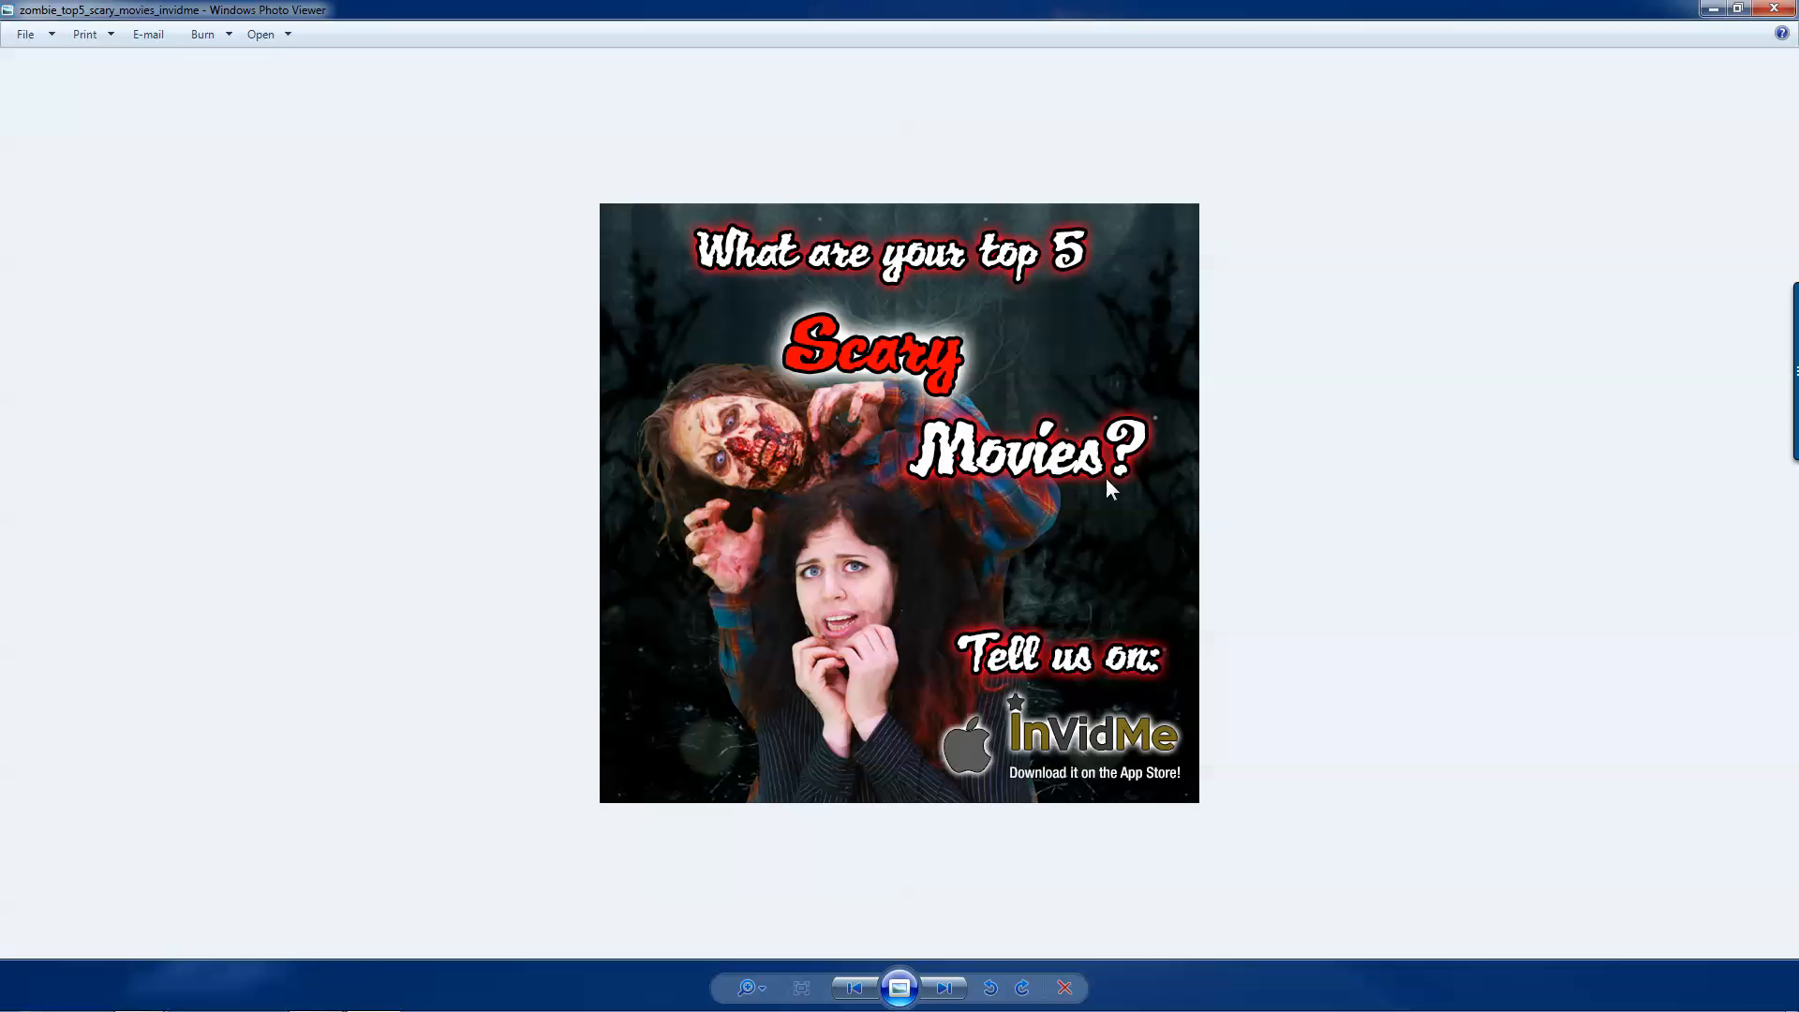
# Browse to the invidme avatars folder in Windows Explorer and view the trump image.
pyautogui.click(86, 989)
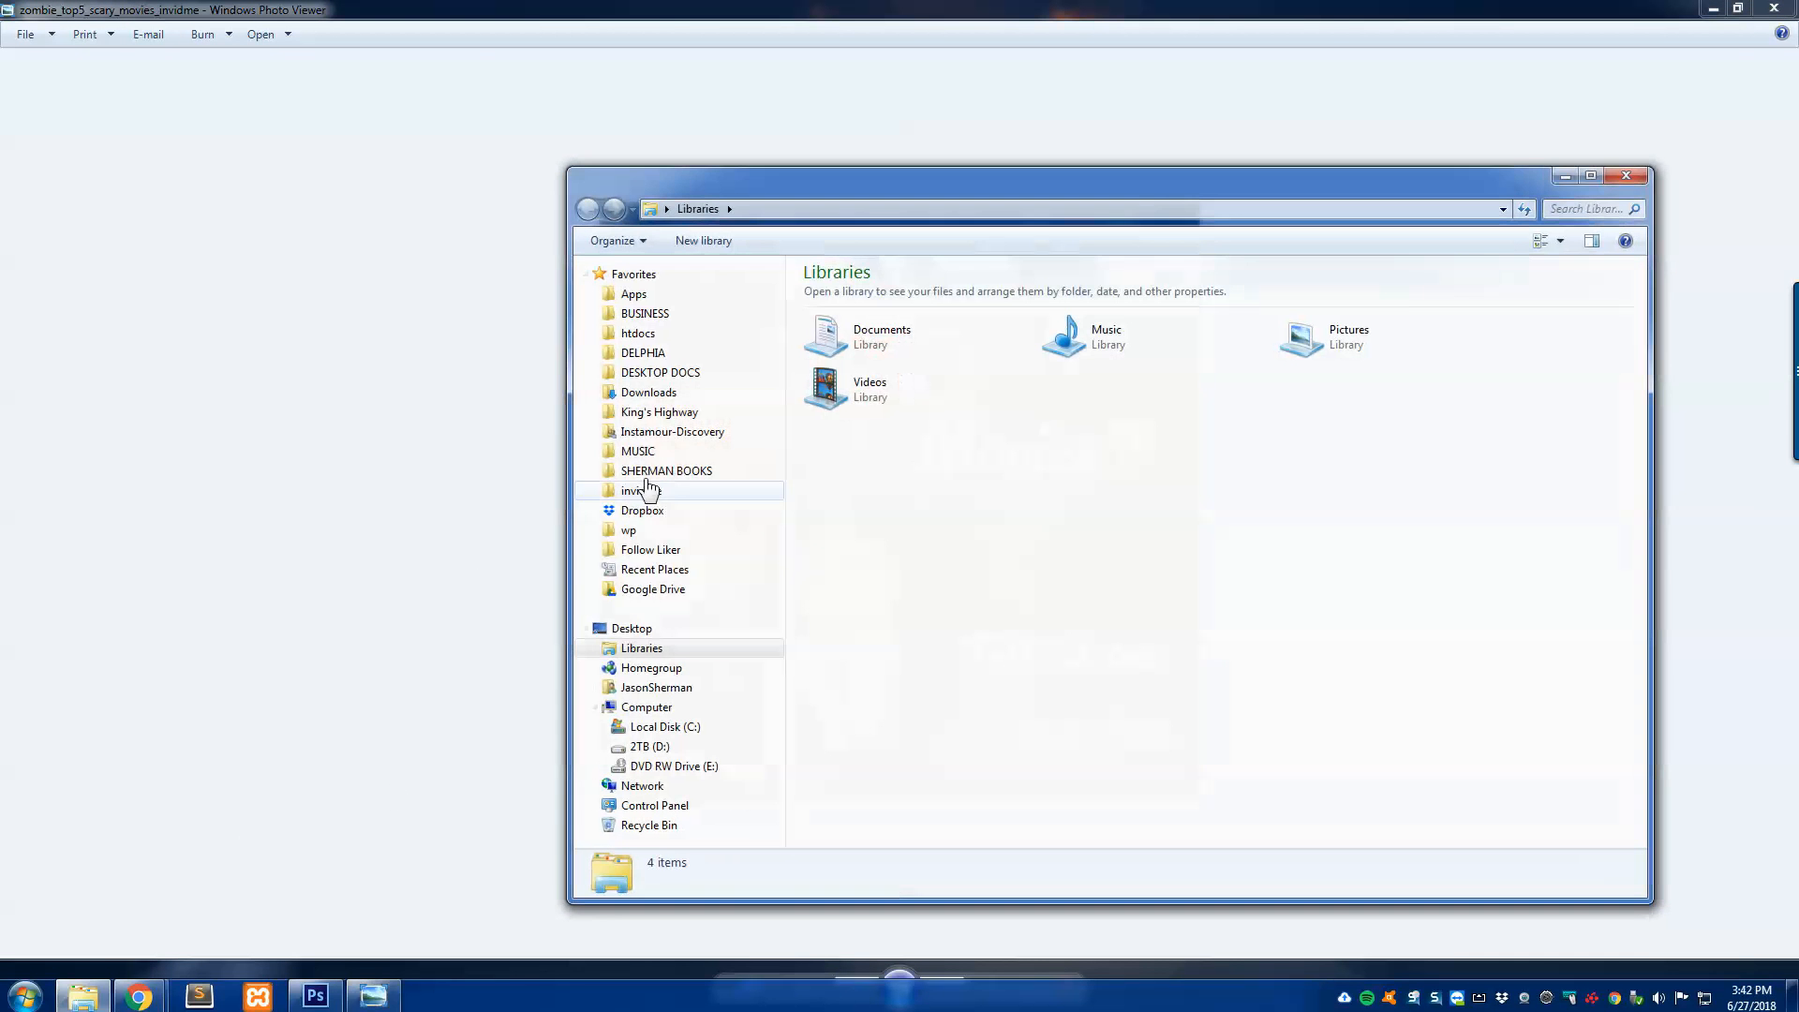
pyautogui.click(644, 491)
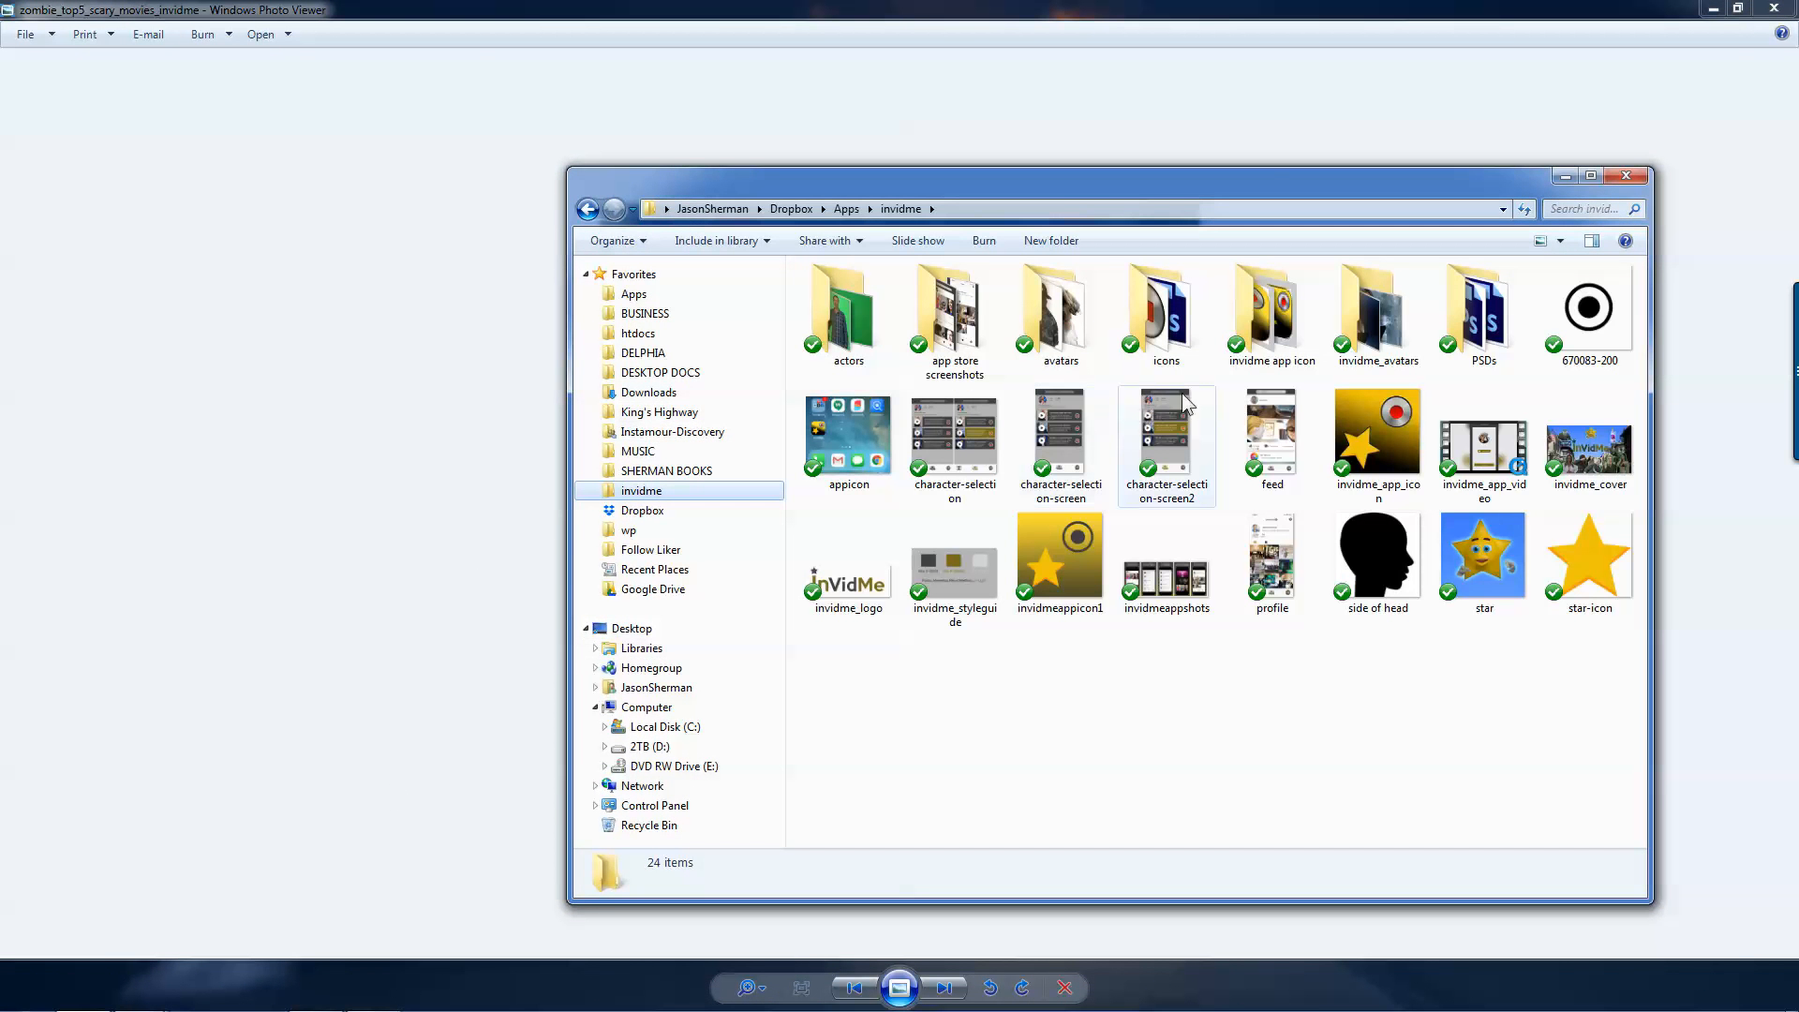
pyautogui.doubleClick(1057, 361)
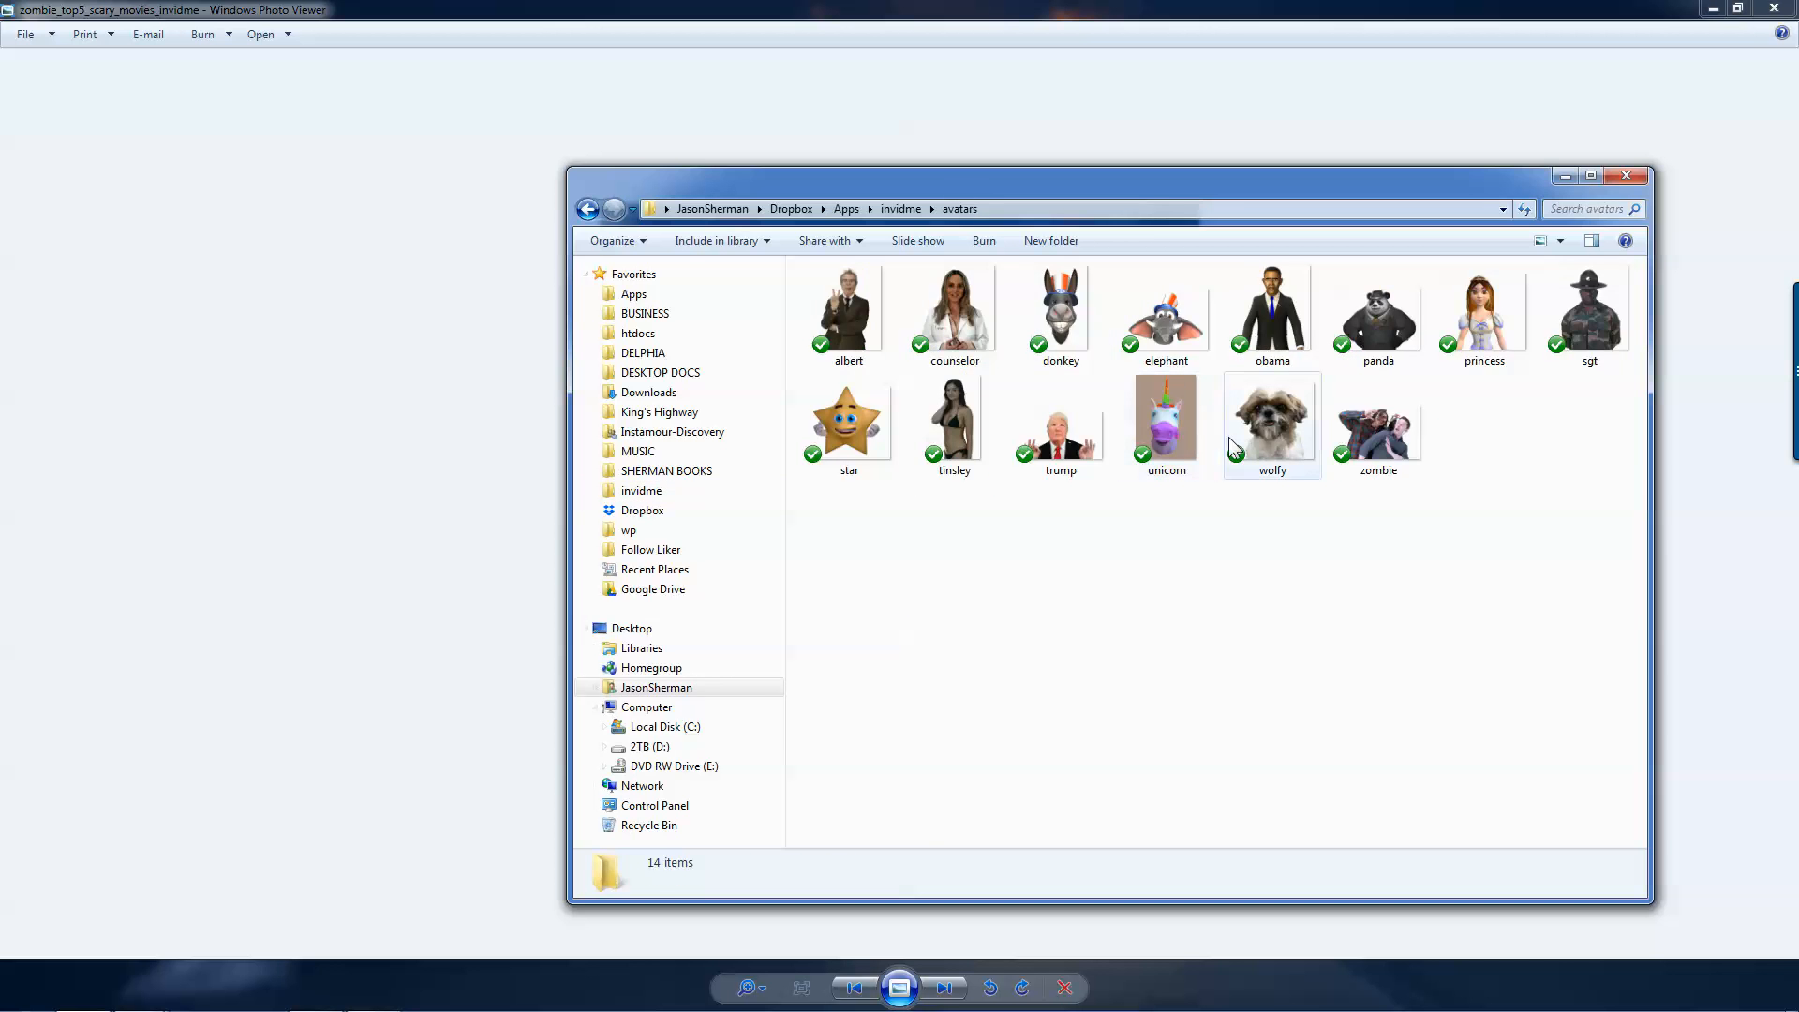
pyautogui.doubleClick(1093, 452)
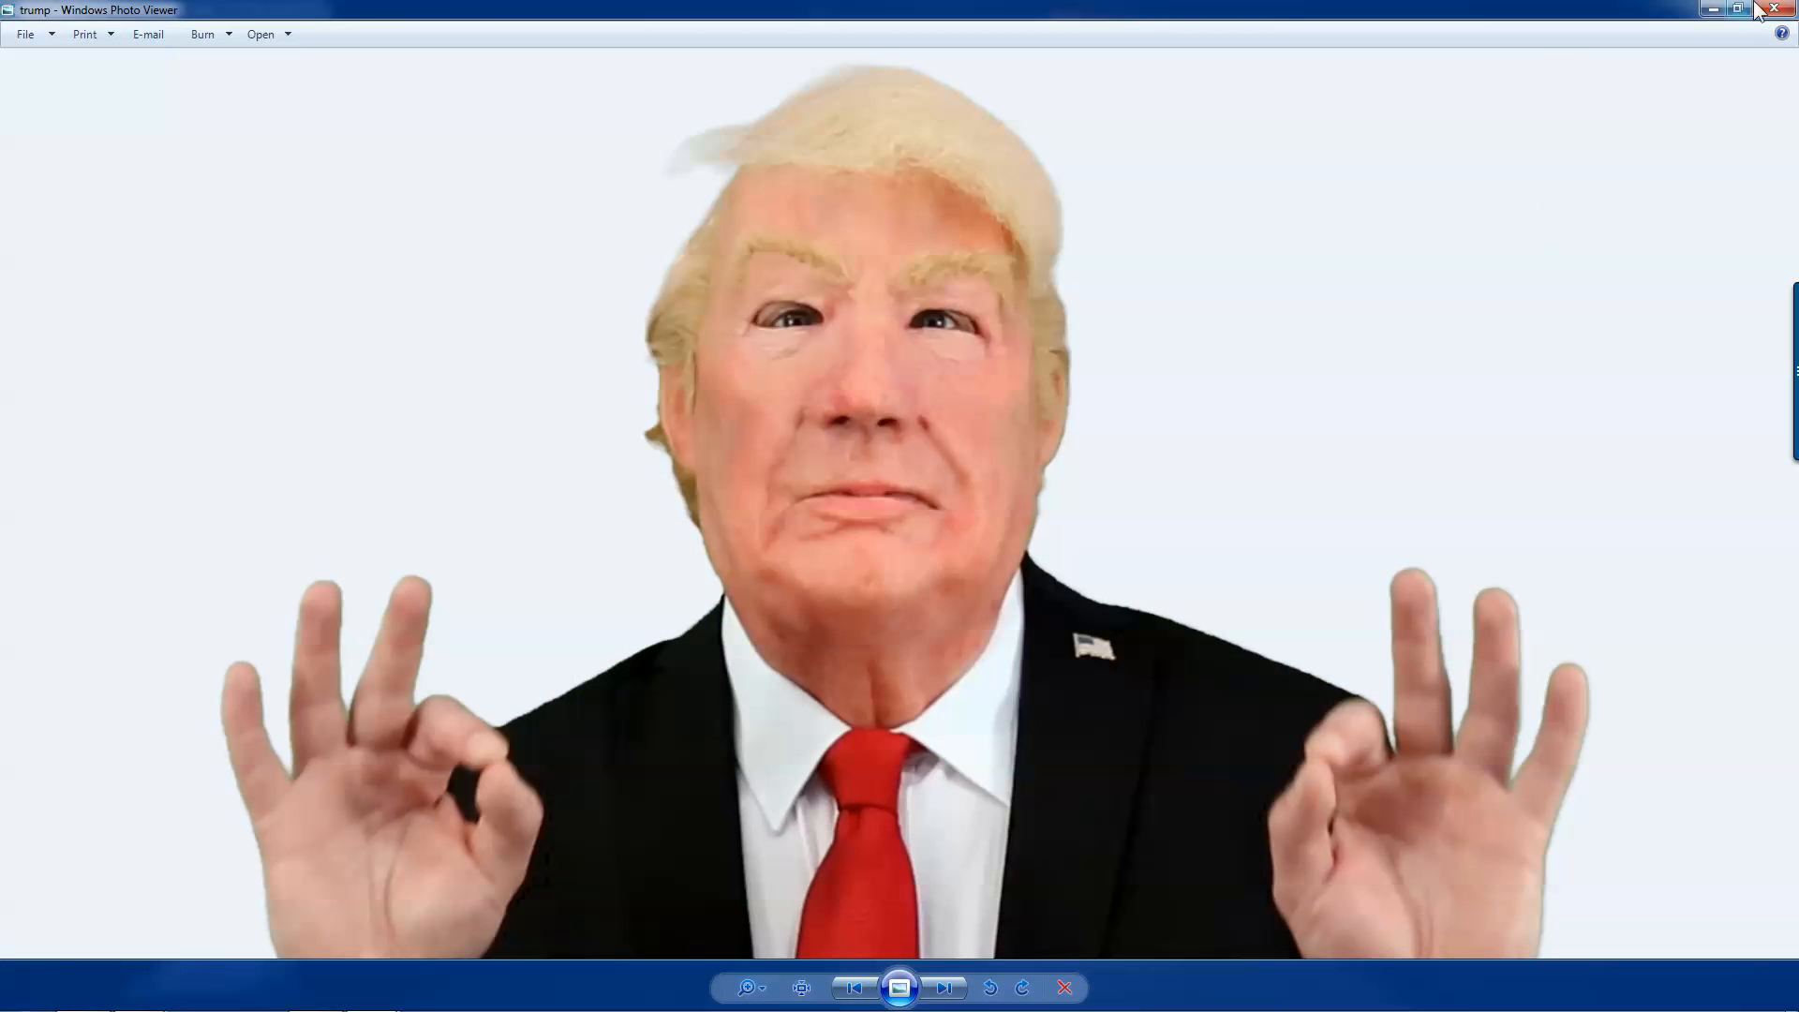
pyautogui.click(1773, 7)
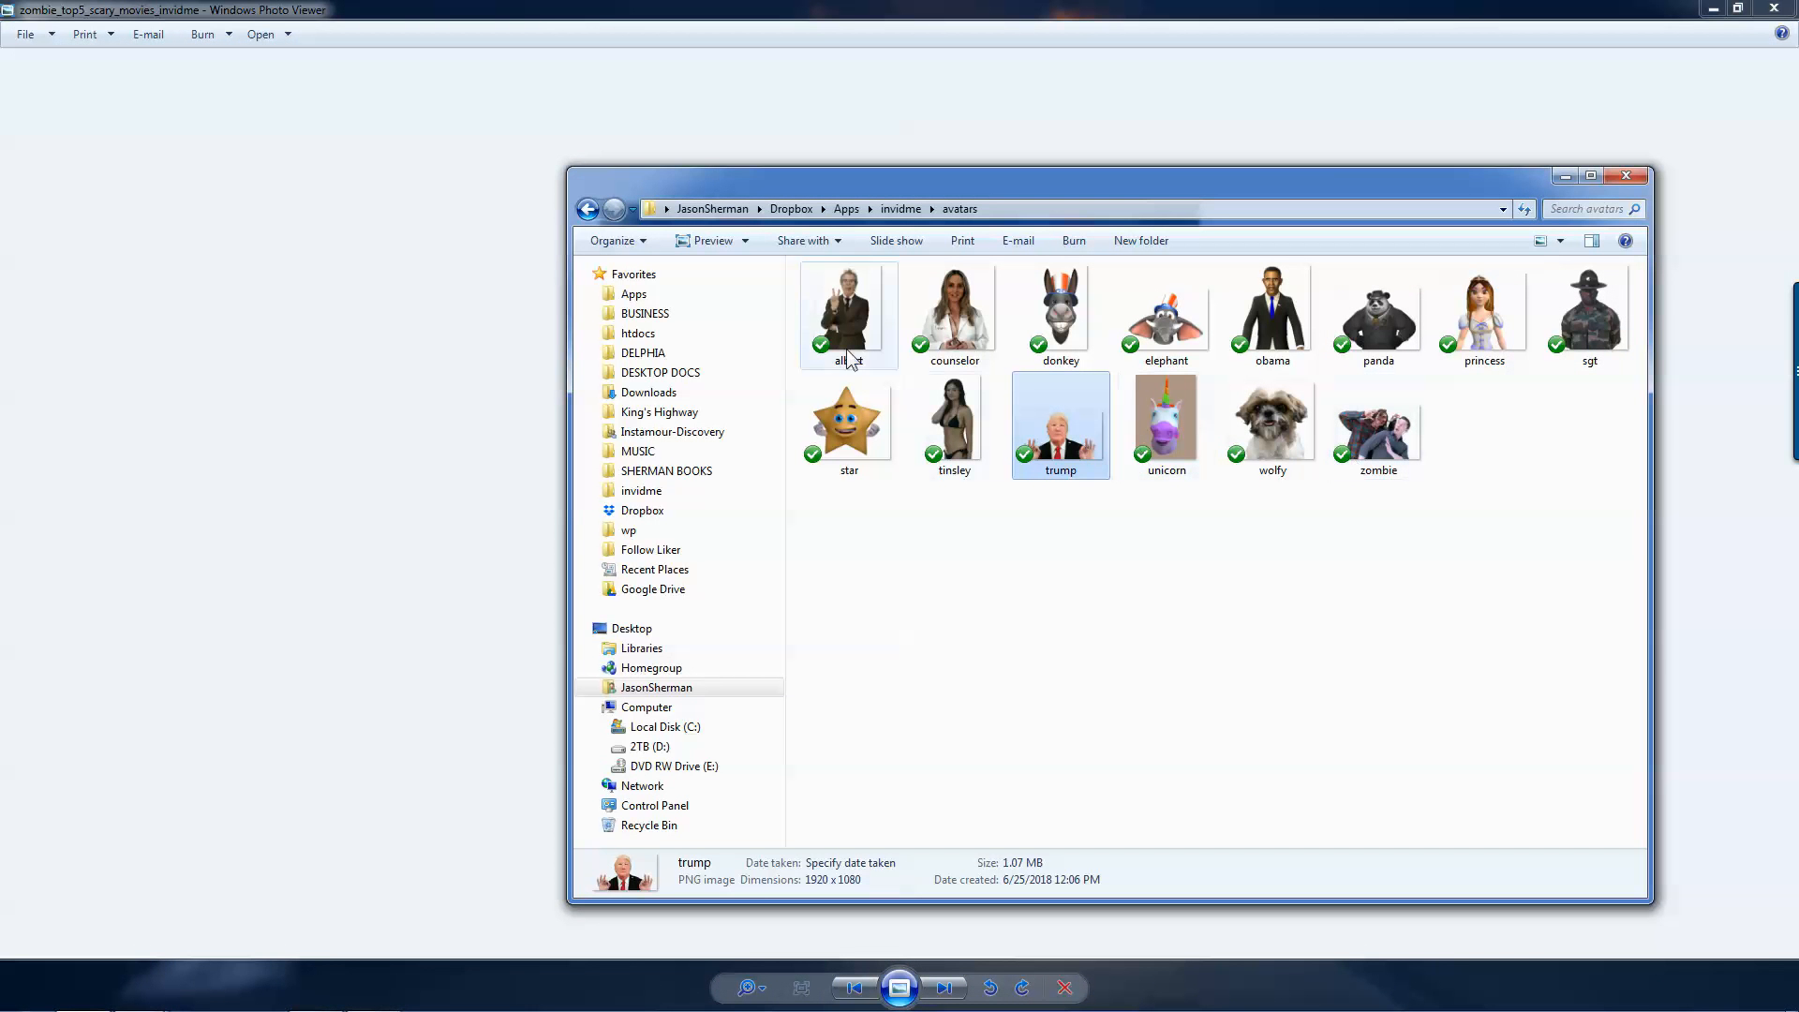
# View the obama and donkey avatar images, and close the avatars folder to return to the exported image.
pyautogui.click(846, 328)
pyautogui.doubleClick(1304, 326)
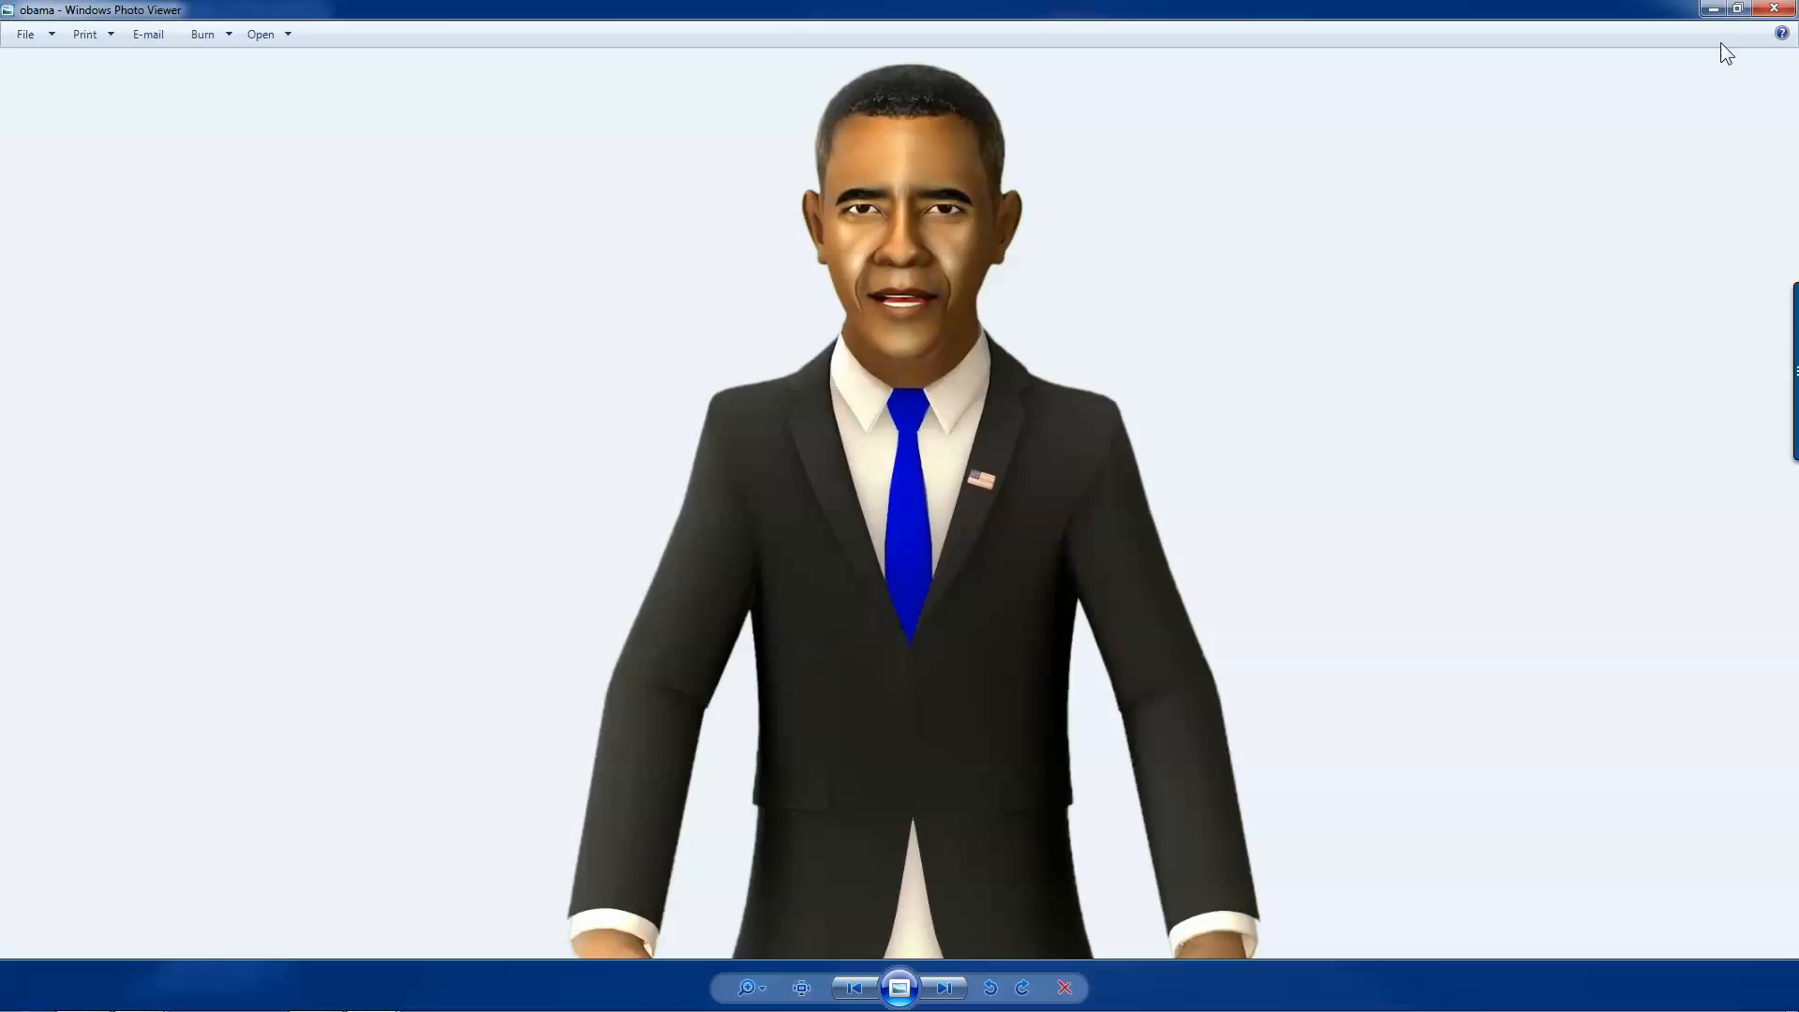
pyautogui.click(1773, 8)
pyautogui.doubleClick(1051, 319)
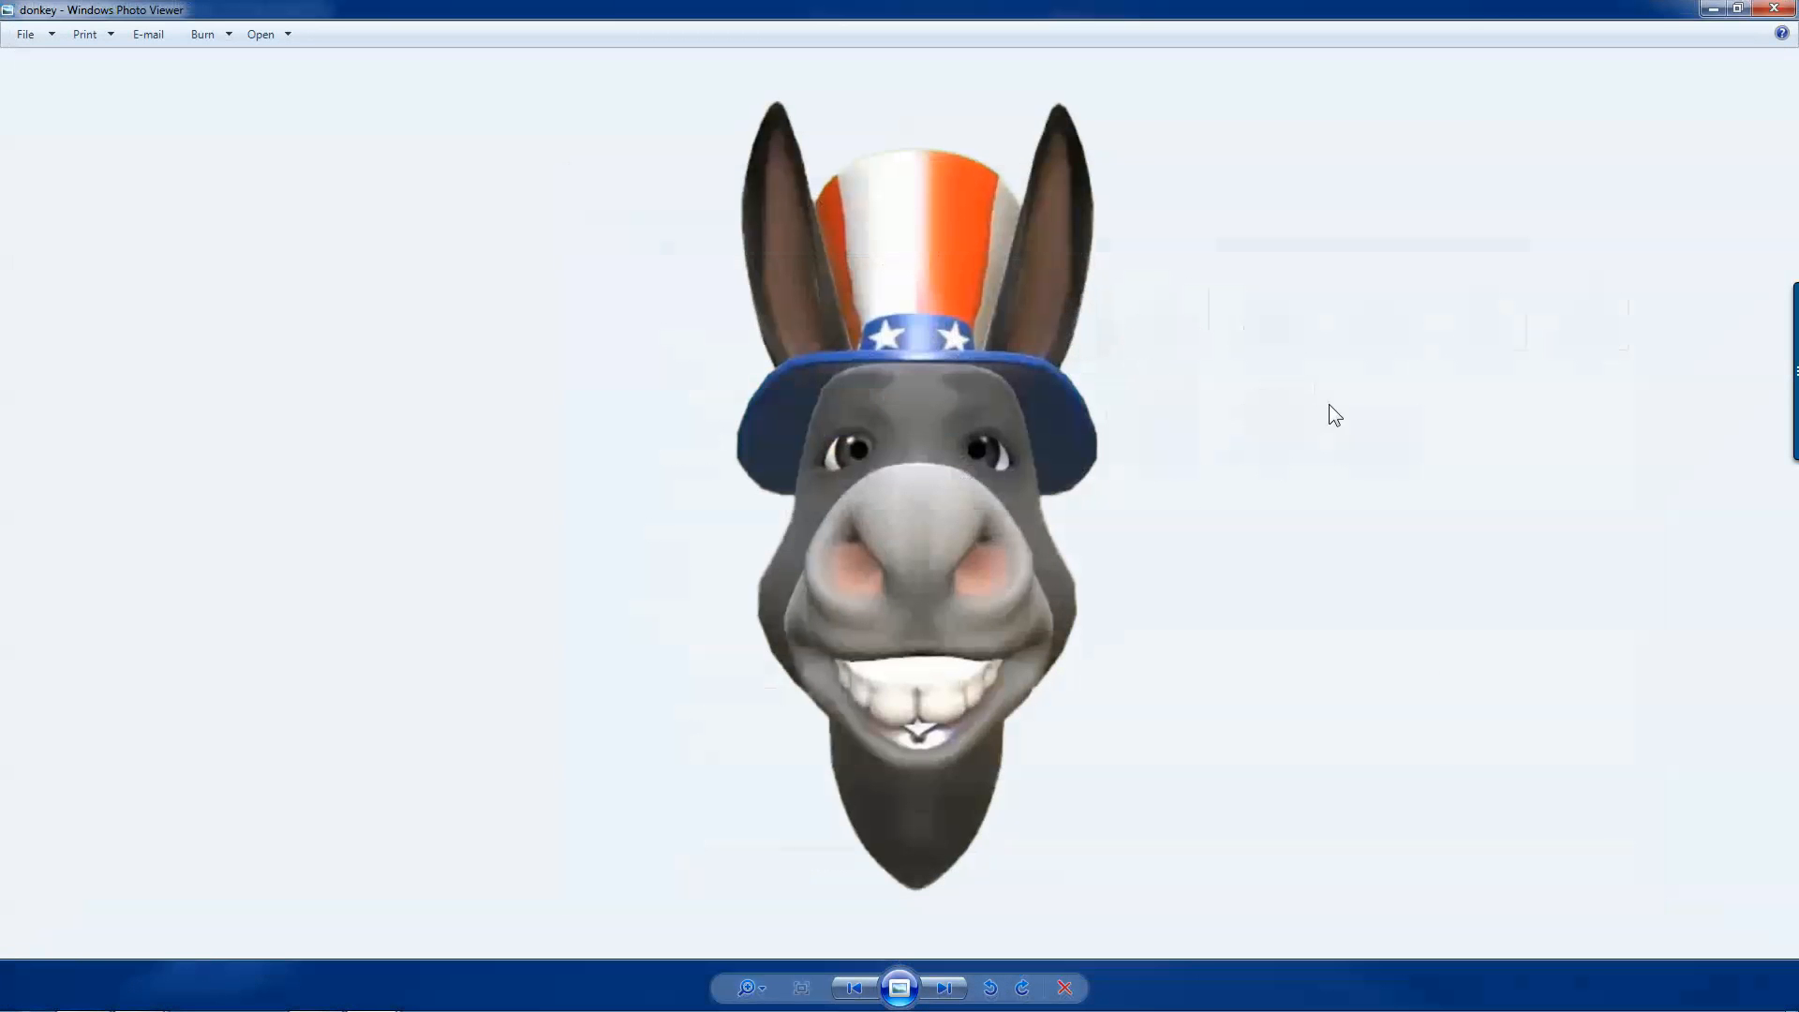
pyautogui.press('Right')
pyautogui.press('Left')
pyautogui.click(1774, 10)
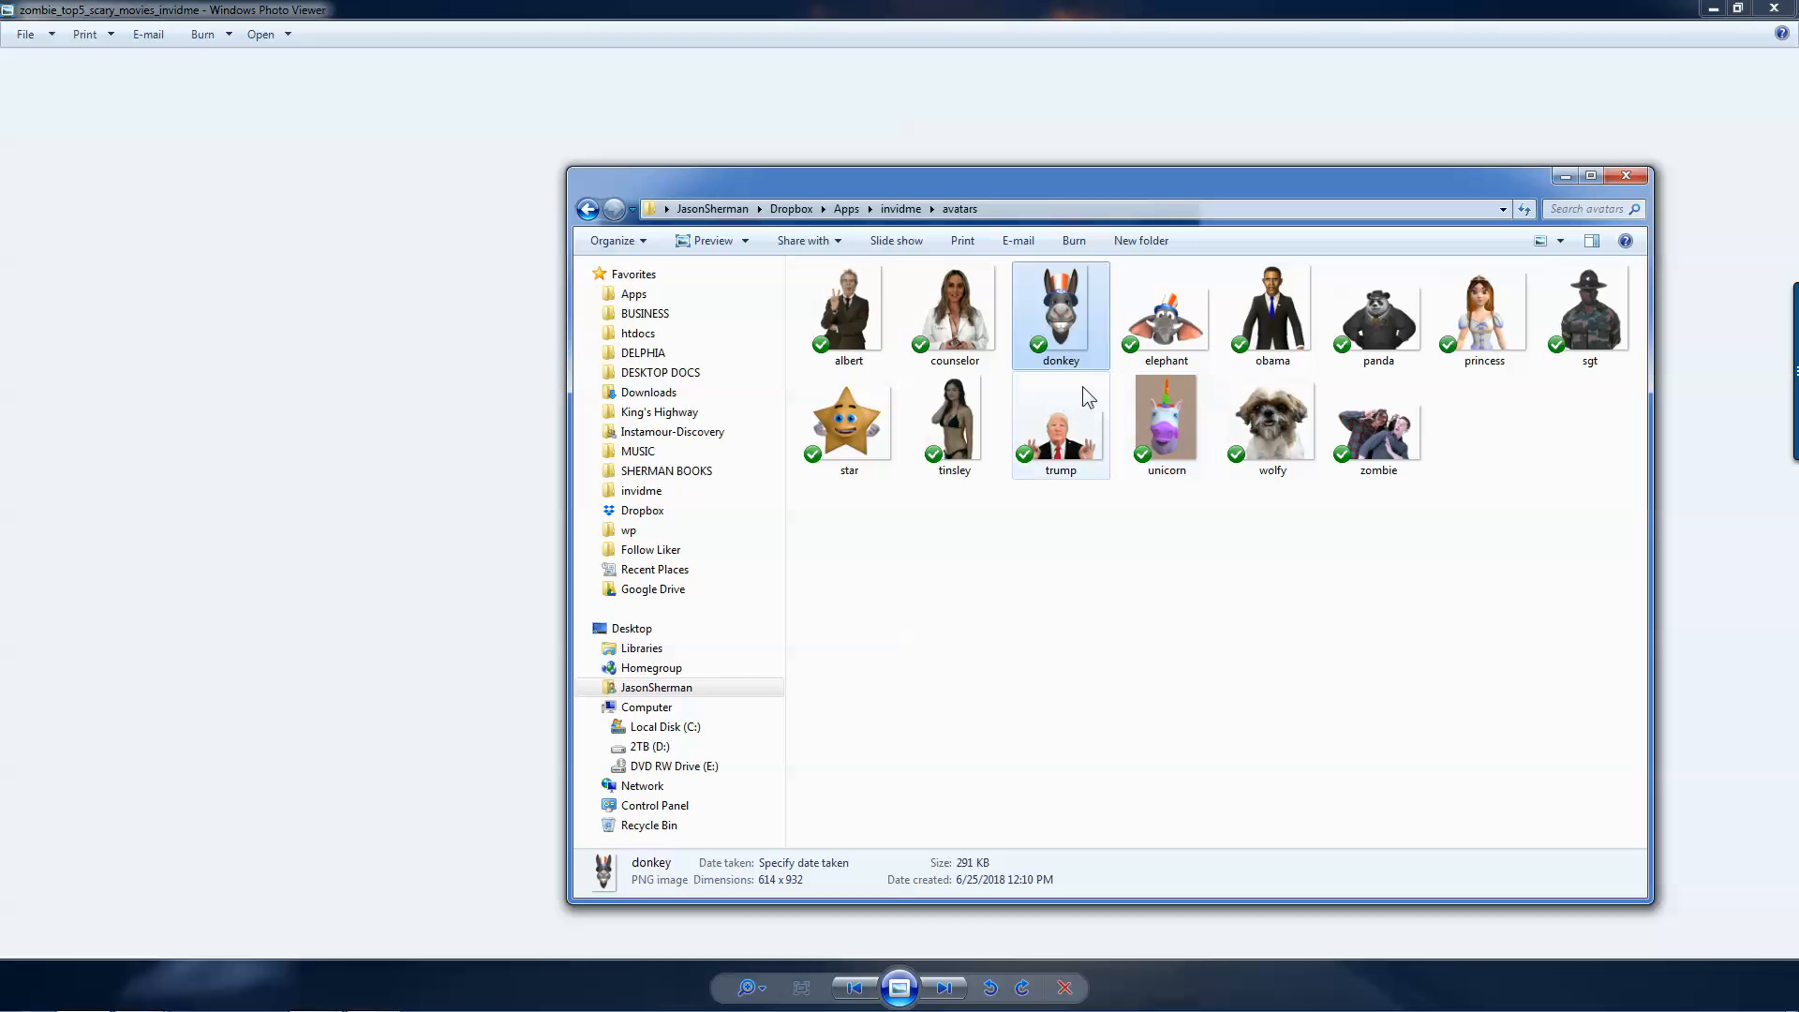
pyautogui.click(1623, 178)
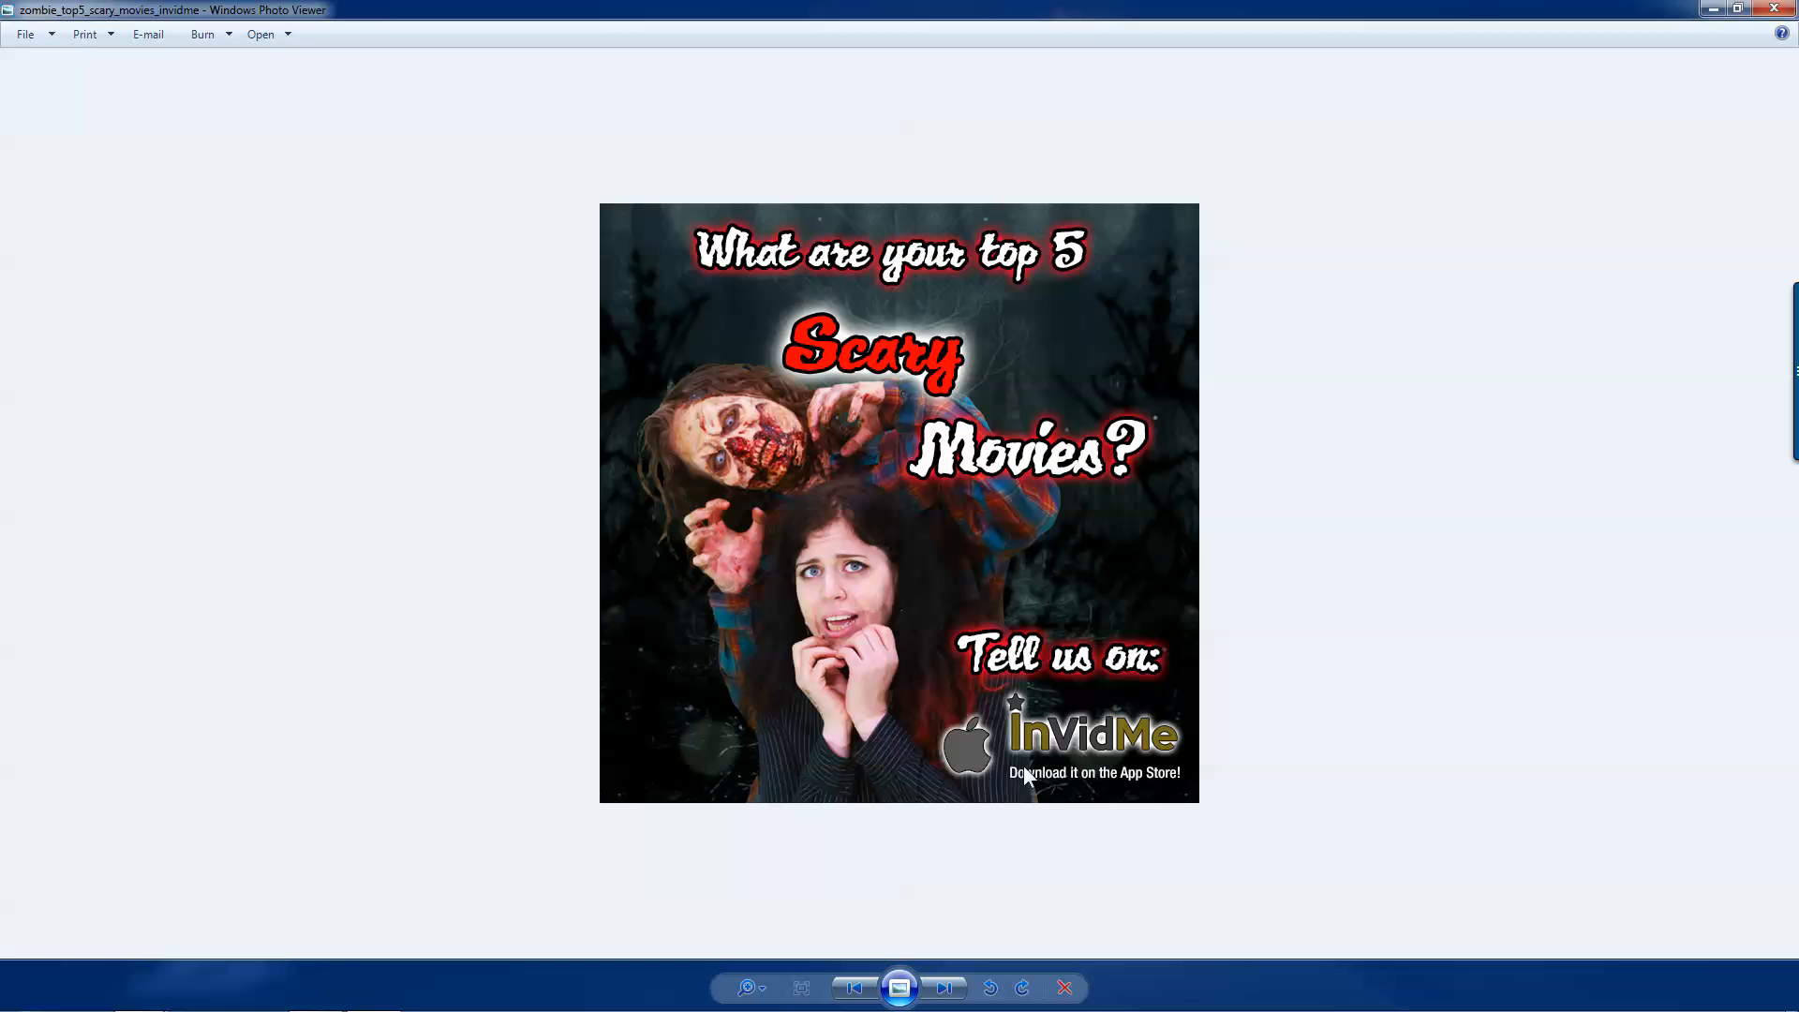